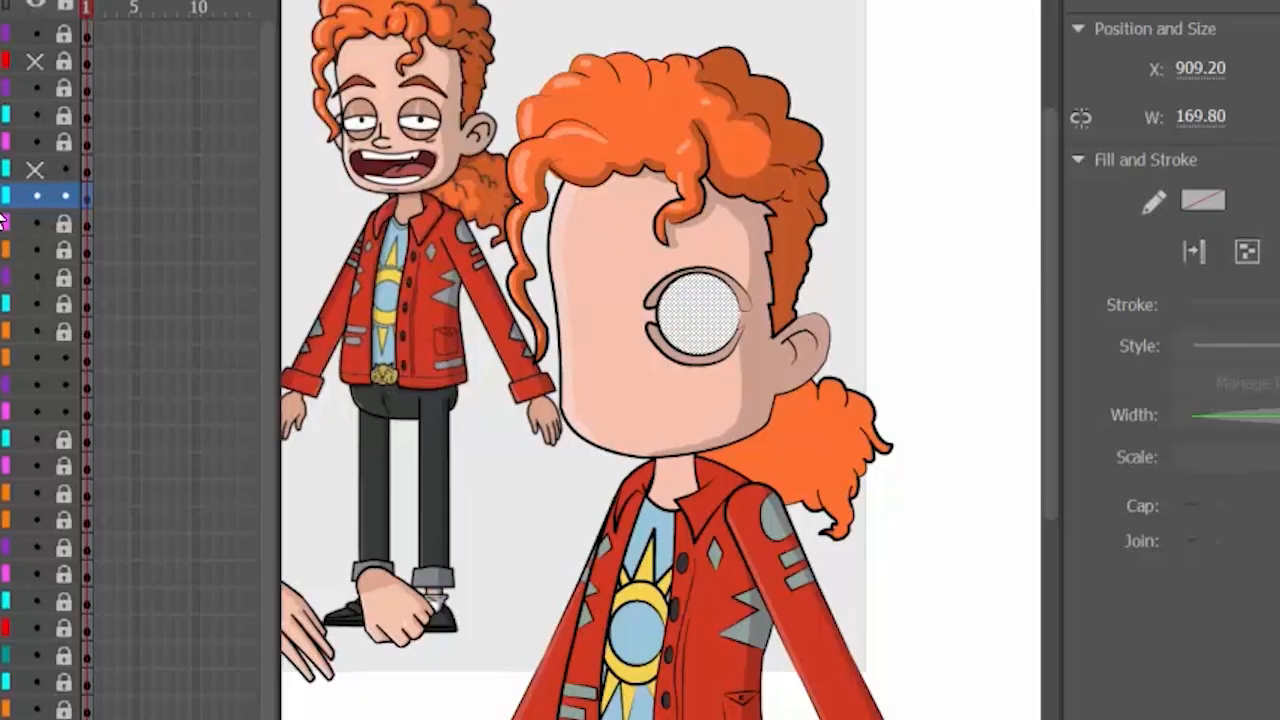
Delete the selected circular fill over the eye, show the hidden eye layer above, and lock both eye layers.
key("Delete")
left_click(32, 165)
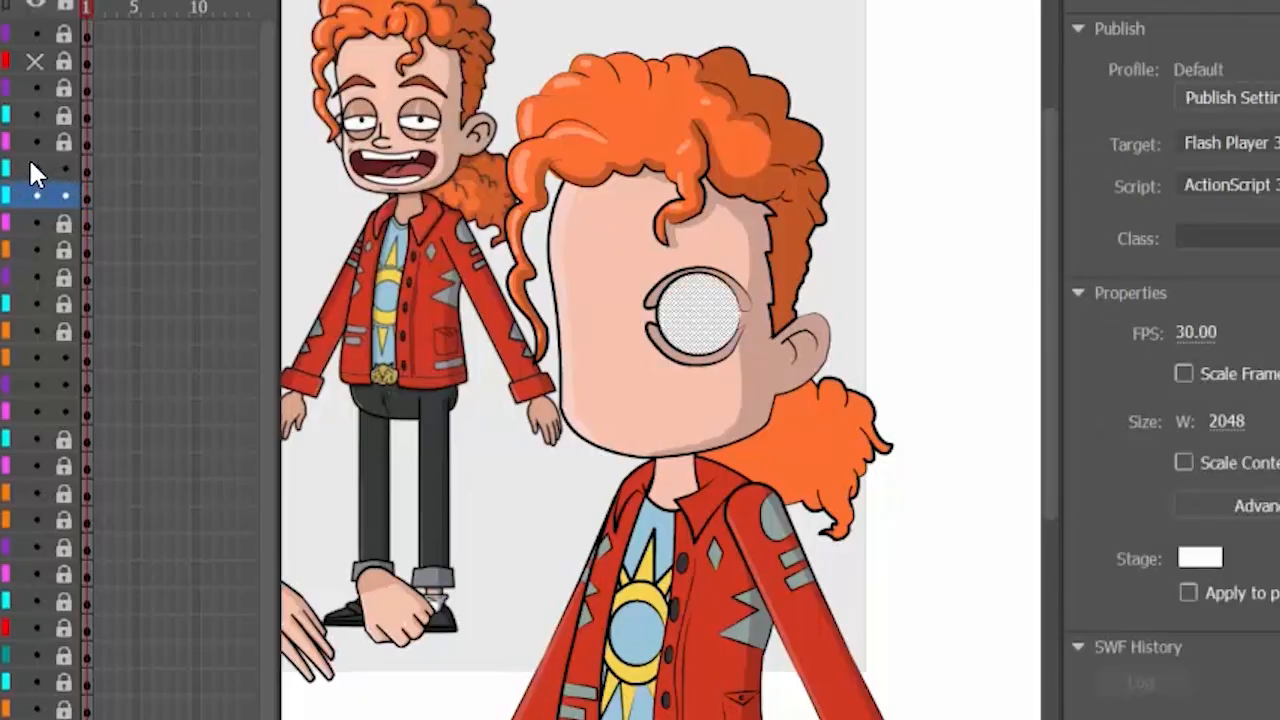
left_click_drag(64, 170, 67, 202)
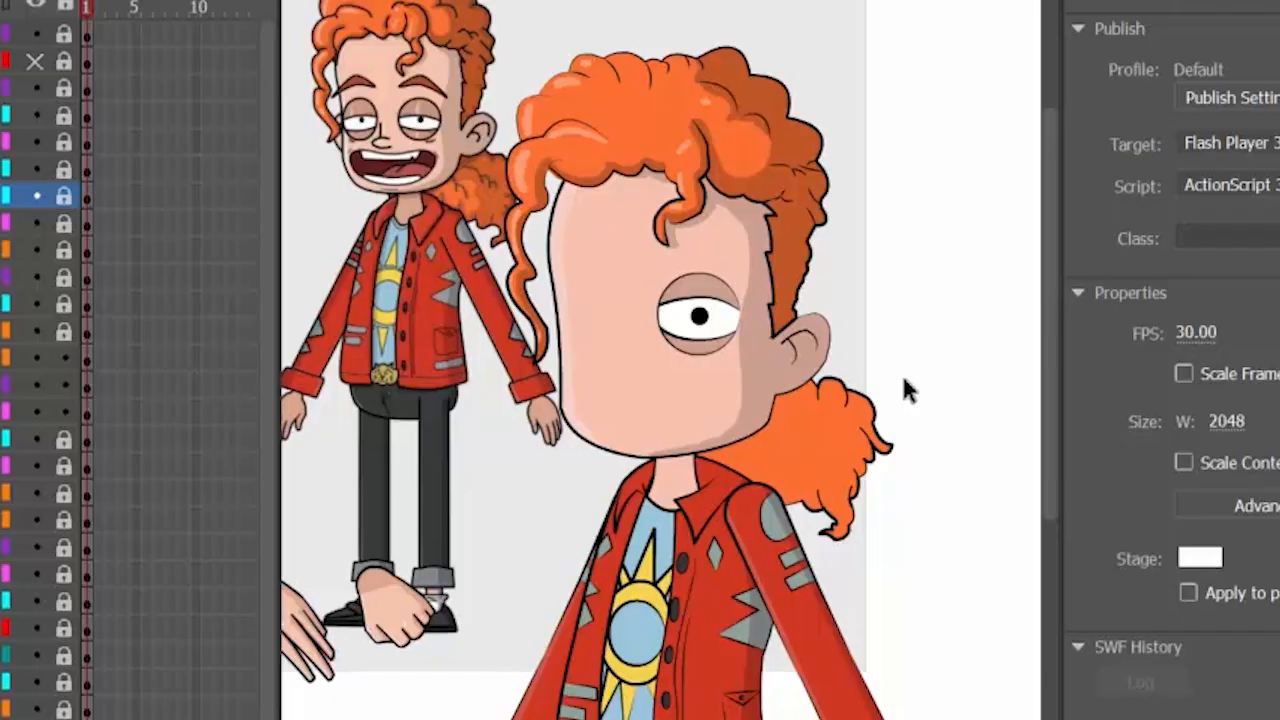
left_click(3, 169)
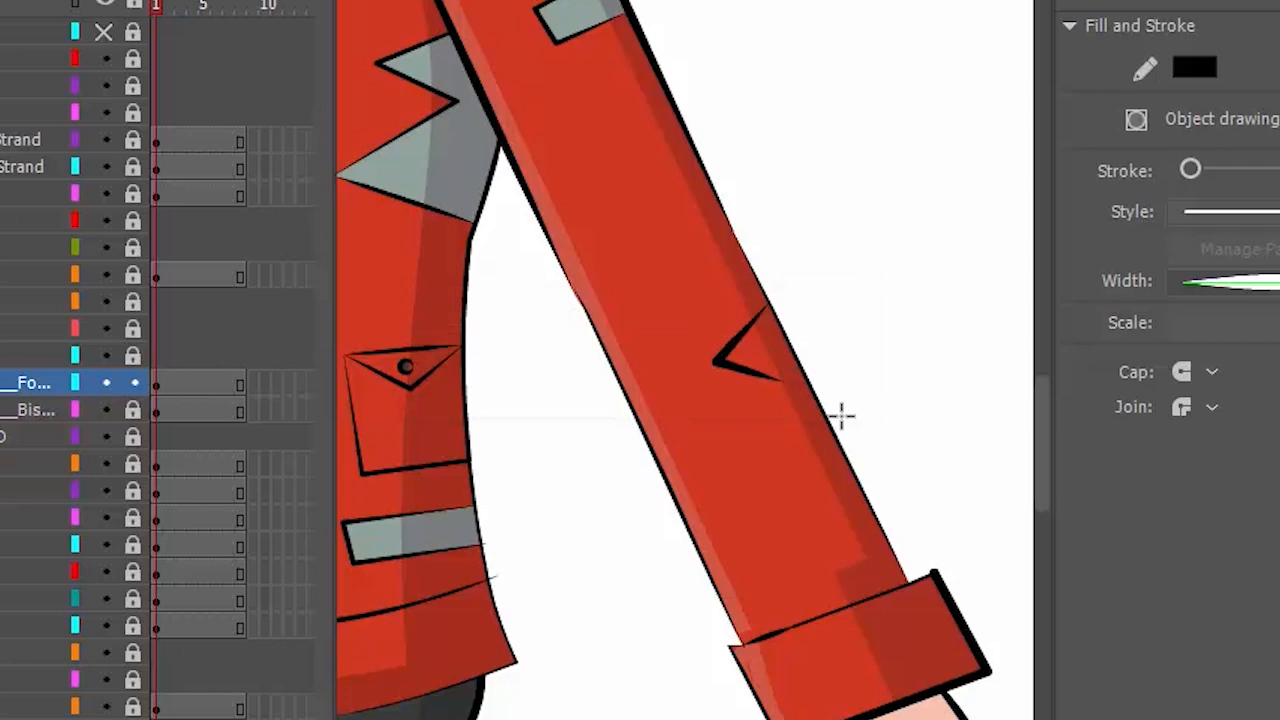
Draw straight line segments for the zigzag patch near the outer edge of the jacket's forearm sleeve and select the patch.
mouse_move(768, 305)
left_mouse_down()
mouse_move(724, 360)
mouse_move(808, 379)
left_mouse_up()
left_click_drag(808, 379, 768, 446)
left_click_drag(768, 446, 836, 440)
key("v")
left_click(774, 373)
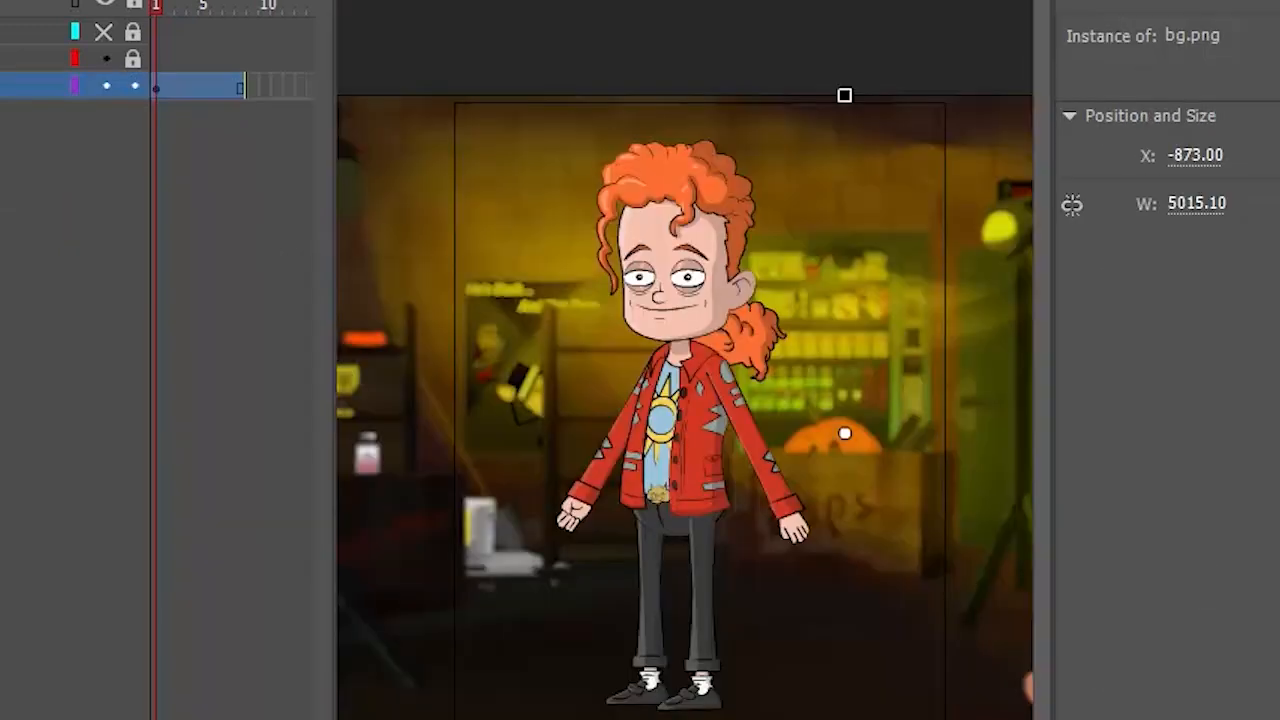
Start an image export of the scene with the character on the bg.png background.
key("alt+f")
mouse_move(140, 320)
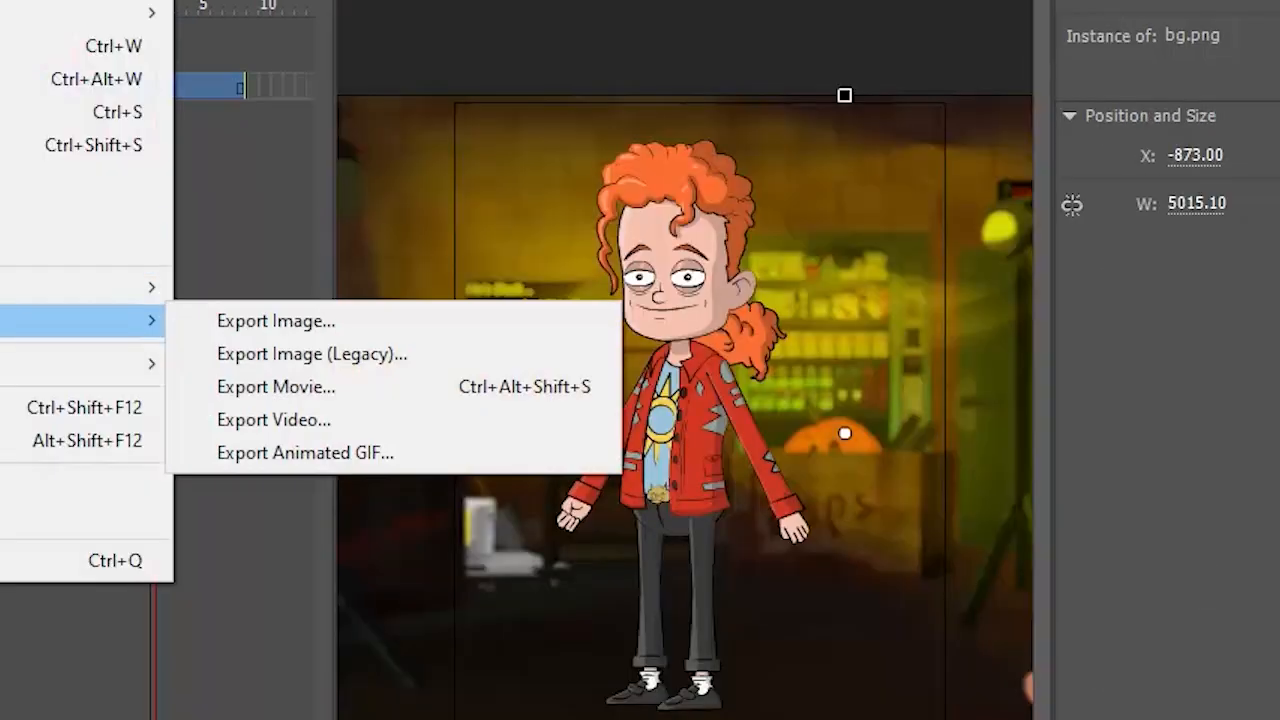
left_click(291, 323)
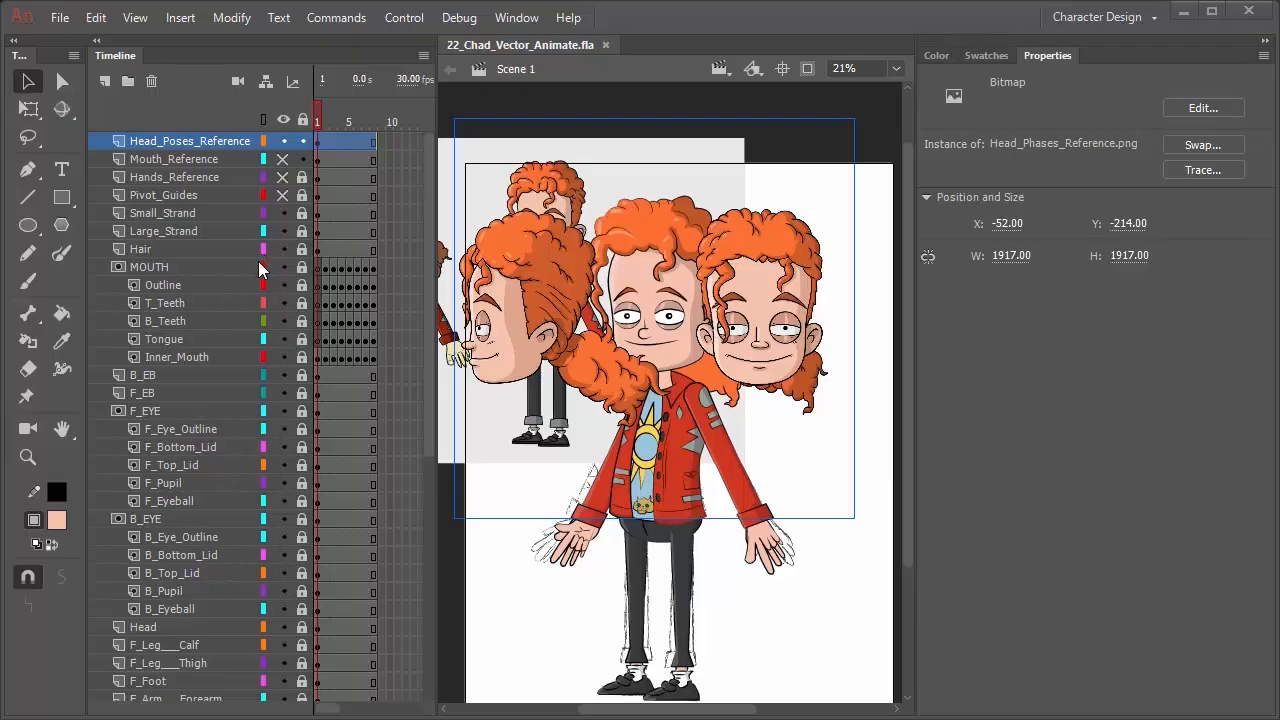
Unlock the Hands_Reference and Pivot_Guides layers, and make them and the Mouth_Reference layer visible.
scroll(214, 303, "down", 5)
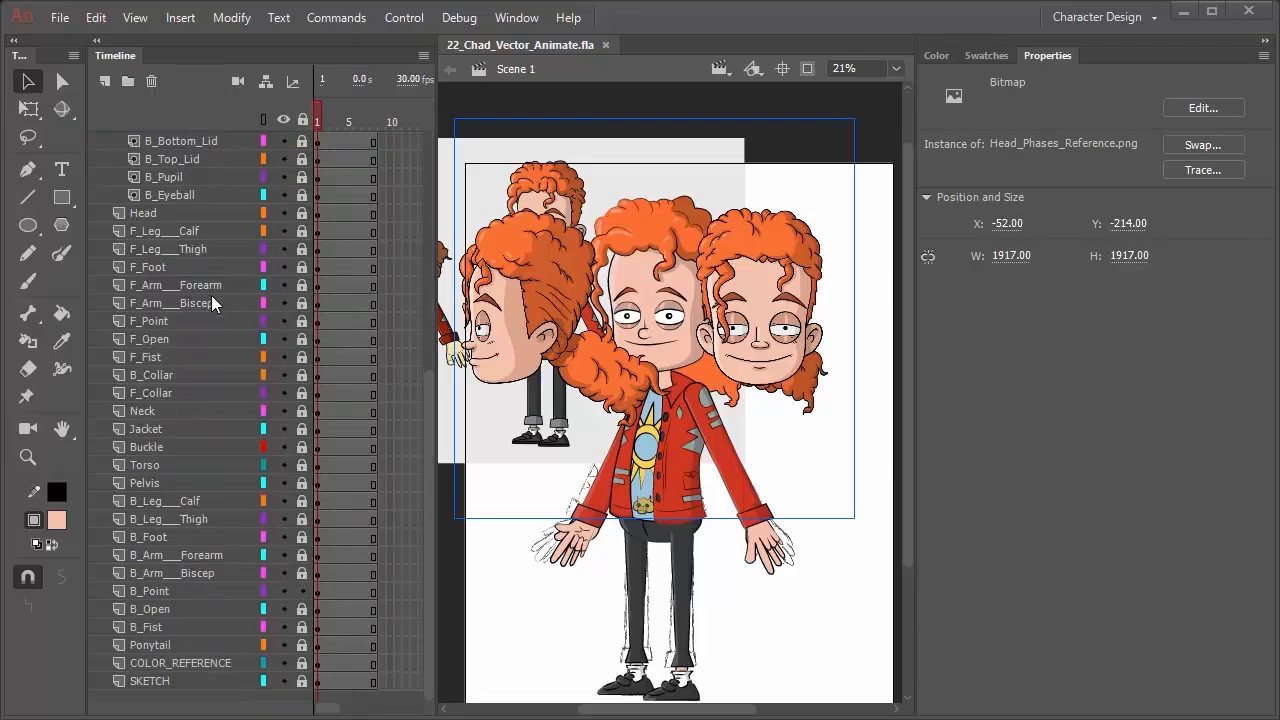
scroll(200, 302, "up", 5)
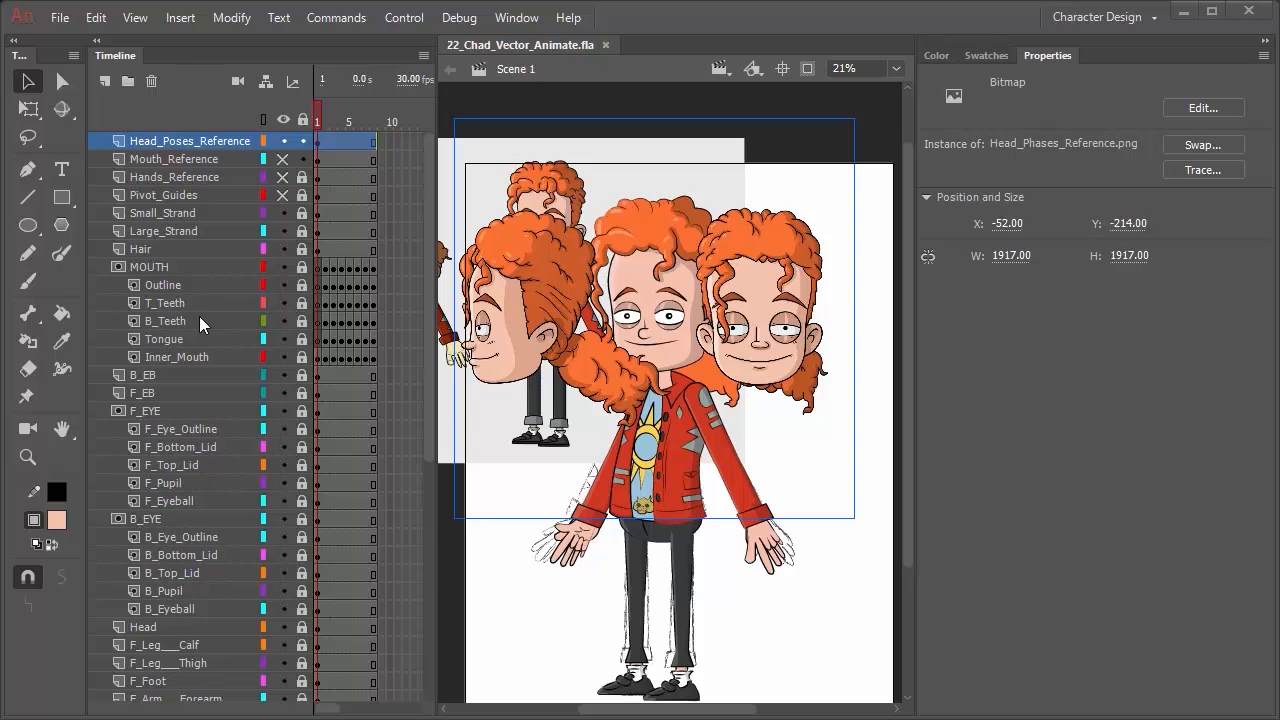
left_click(302, 177)
left_click_drag(282, 160, 283, 192)
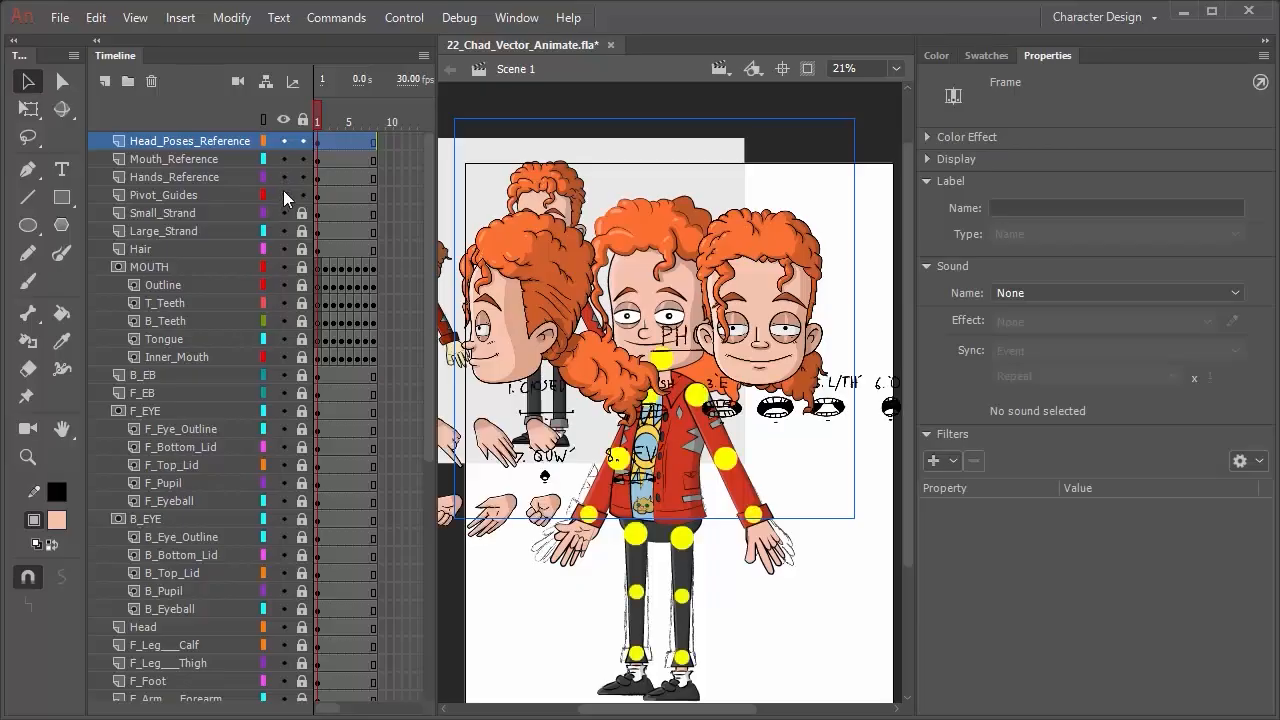
Move the COLOR_REFERENCE and SKETCH layers to the top of the layer stack and unlock them.
scroll(232, 391, "down", 8)
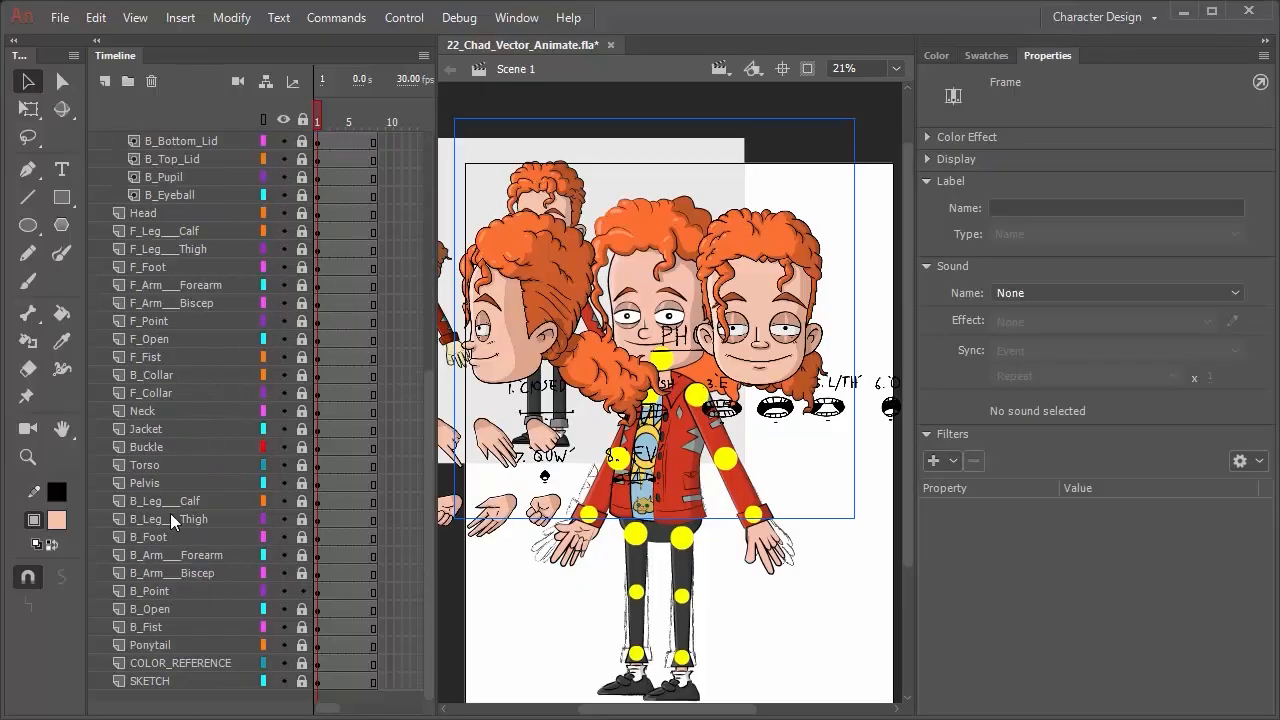
left_click(207, 662)
left_click(192, 681, "shift")
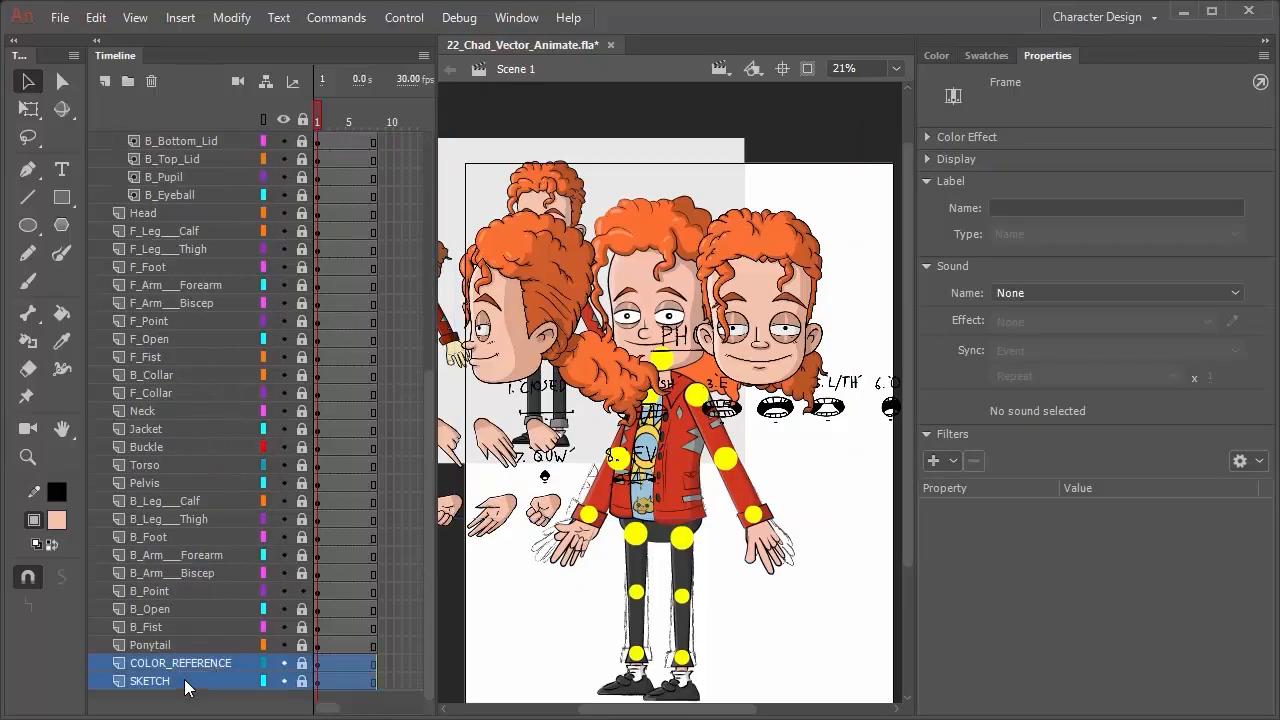
mouse_move(193, 659)
left_mouse_down()
mouse_move(223, 206)
mouse_move(190, 107)
left_mouse_up()
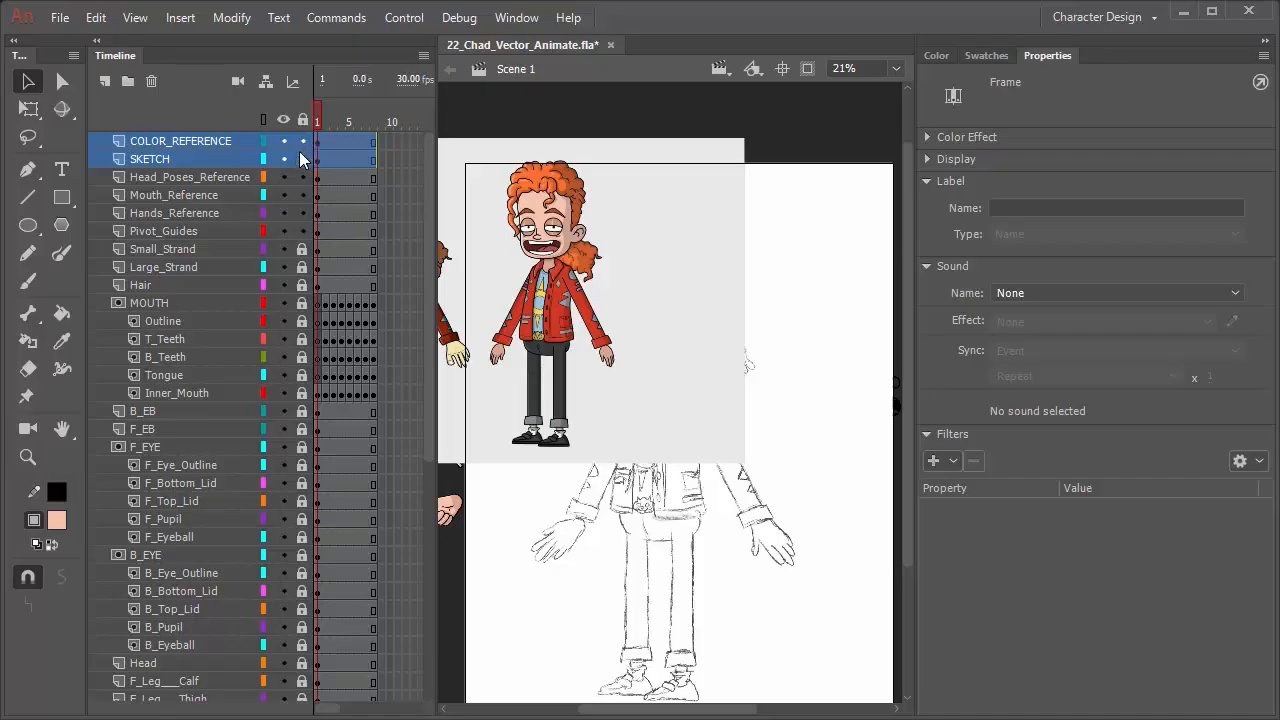
Create a layer folder above COLOR_REFERENCE and name it REFERENCES.
left_click(128, 84)
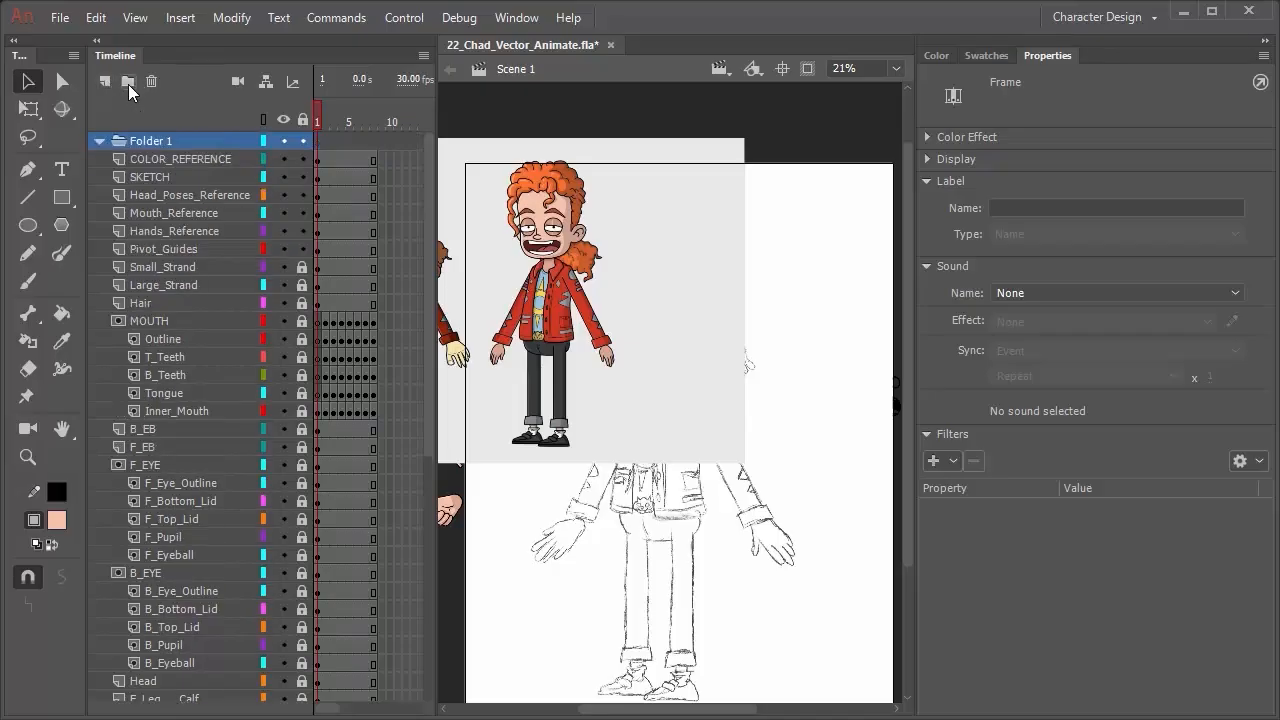
double_click(155, 141)
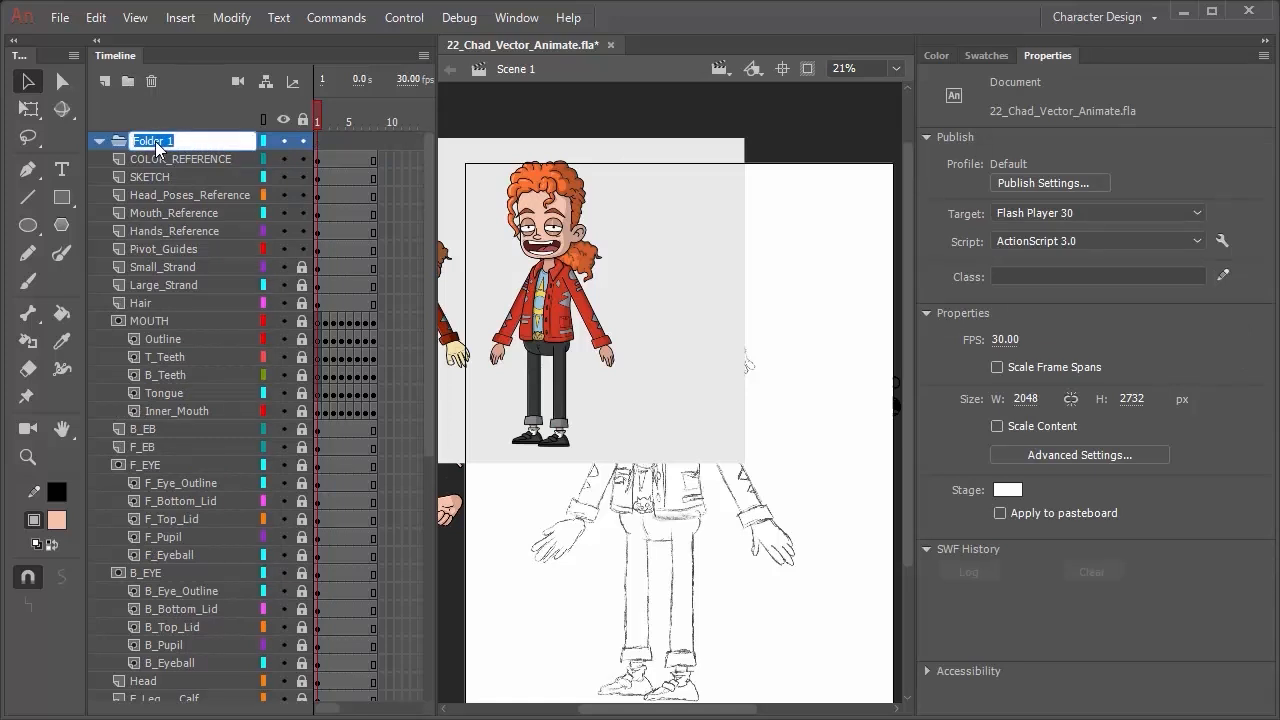
type("REFERENCES")
key("Return")
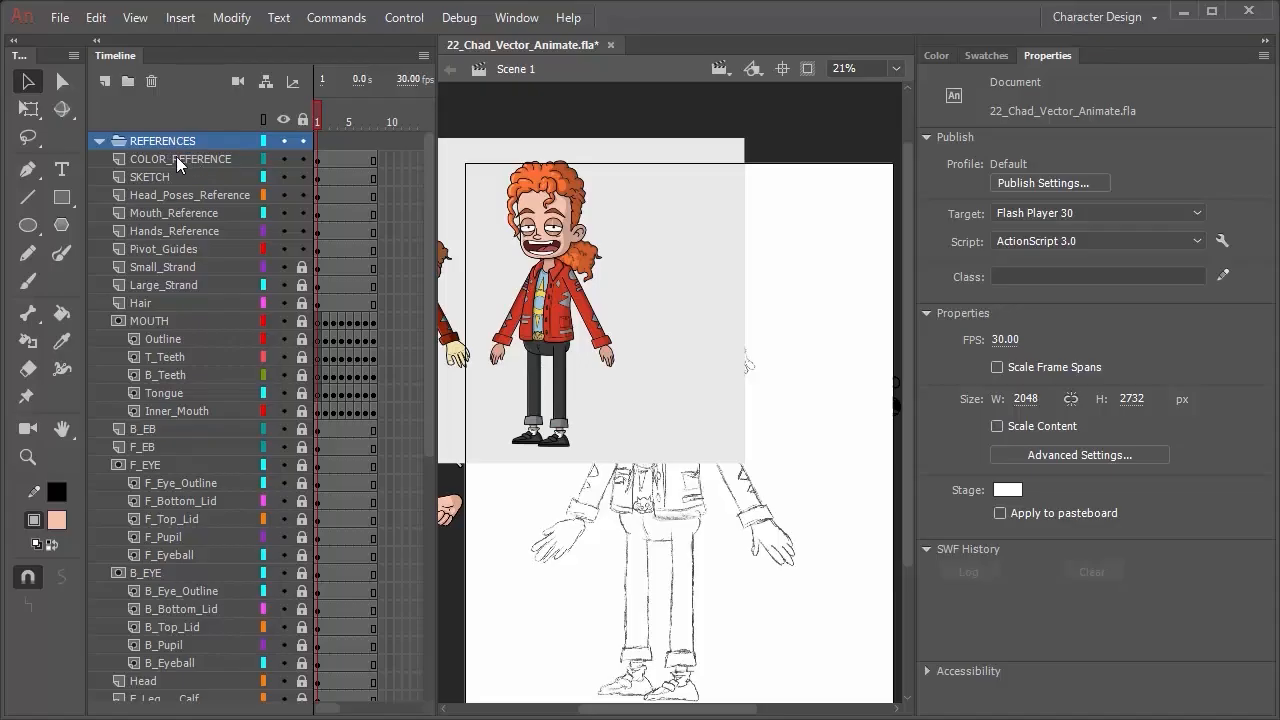
Move the layers from COLOR_REFERENCE through Pivot_Guides into the REFERENCES folder and collapse the folder.
left_click(172, 156)
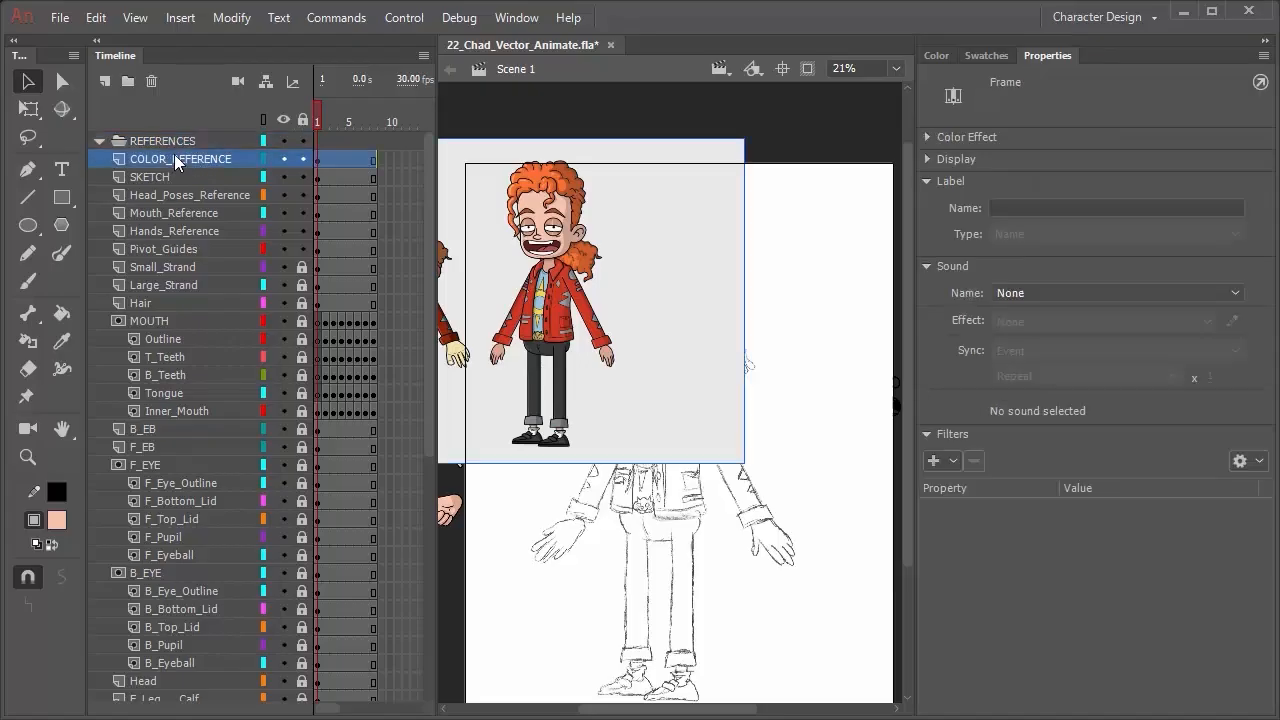
left_click(188, 252, "shift")
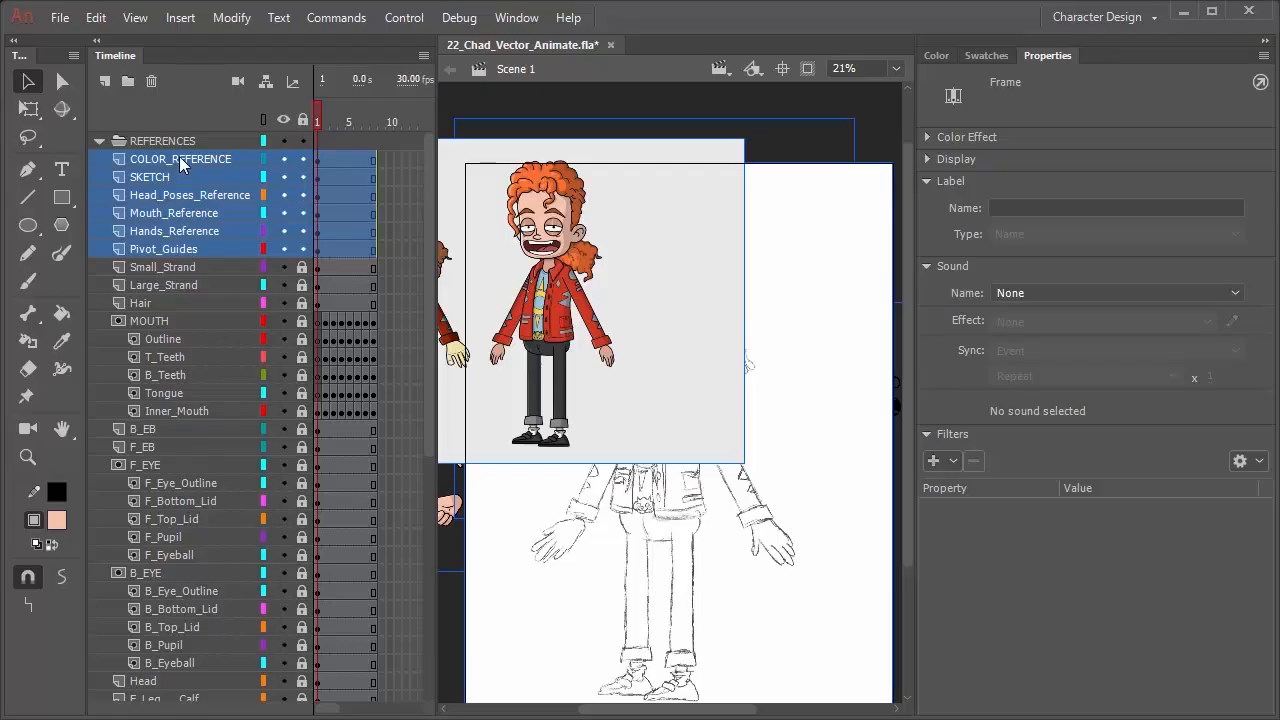
left_click_drag(180, 158, 169, 138)
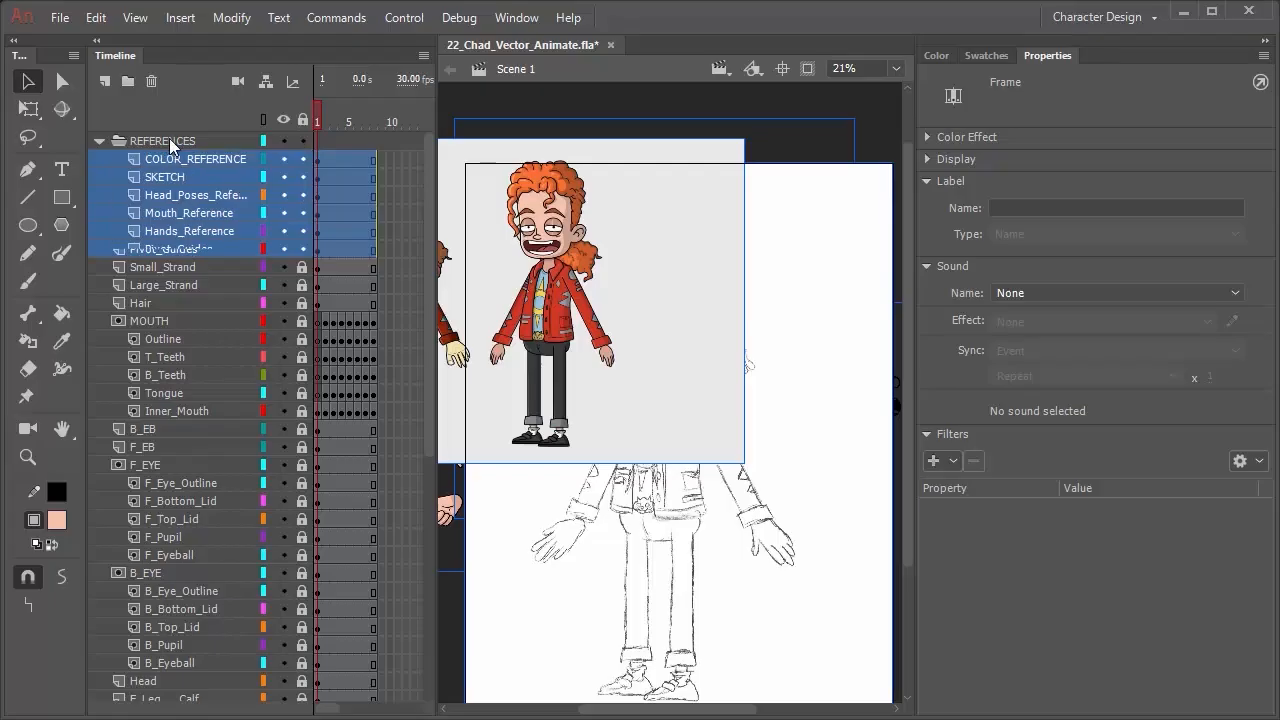
left_click(100, 141)
left_click(167, 190)
left_click(112, 141)
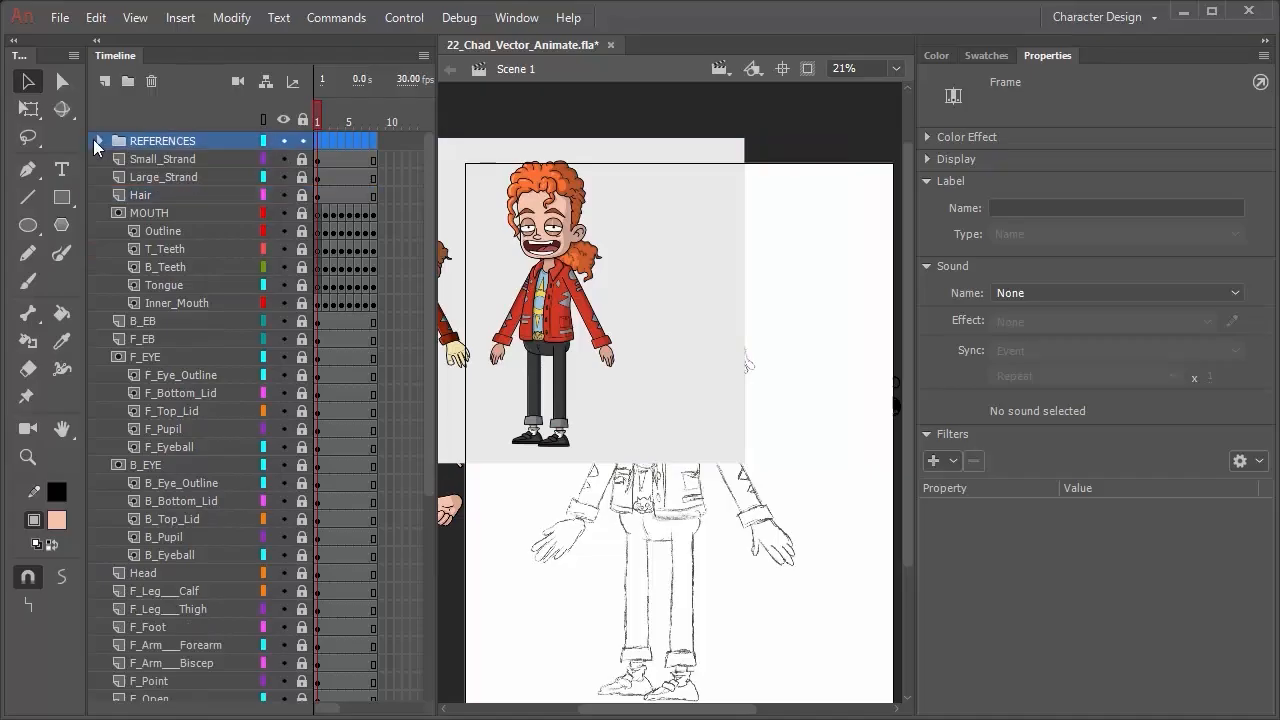
left_click(100, 141)
left_click(100, 141)
left_click(165, 230)
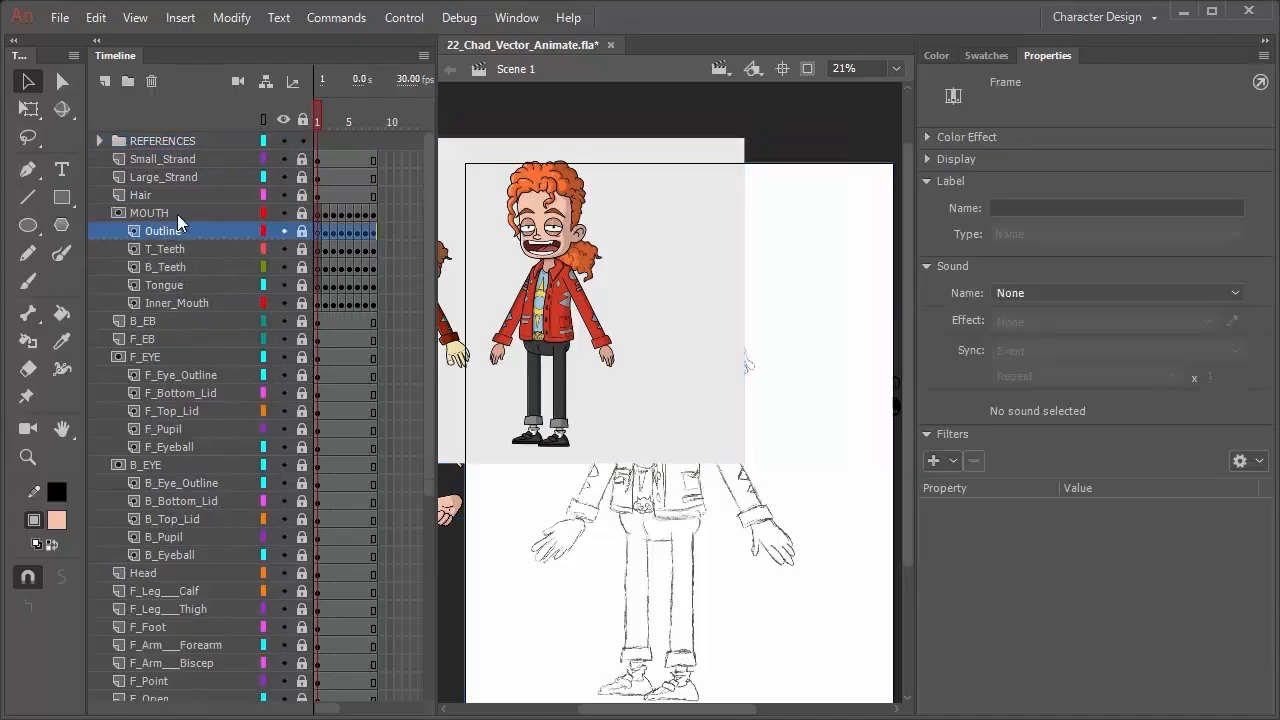
Hide the whole REFERENCES folder so only the character artwork shows on the stage.
left_click(282, 140)
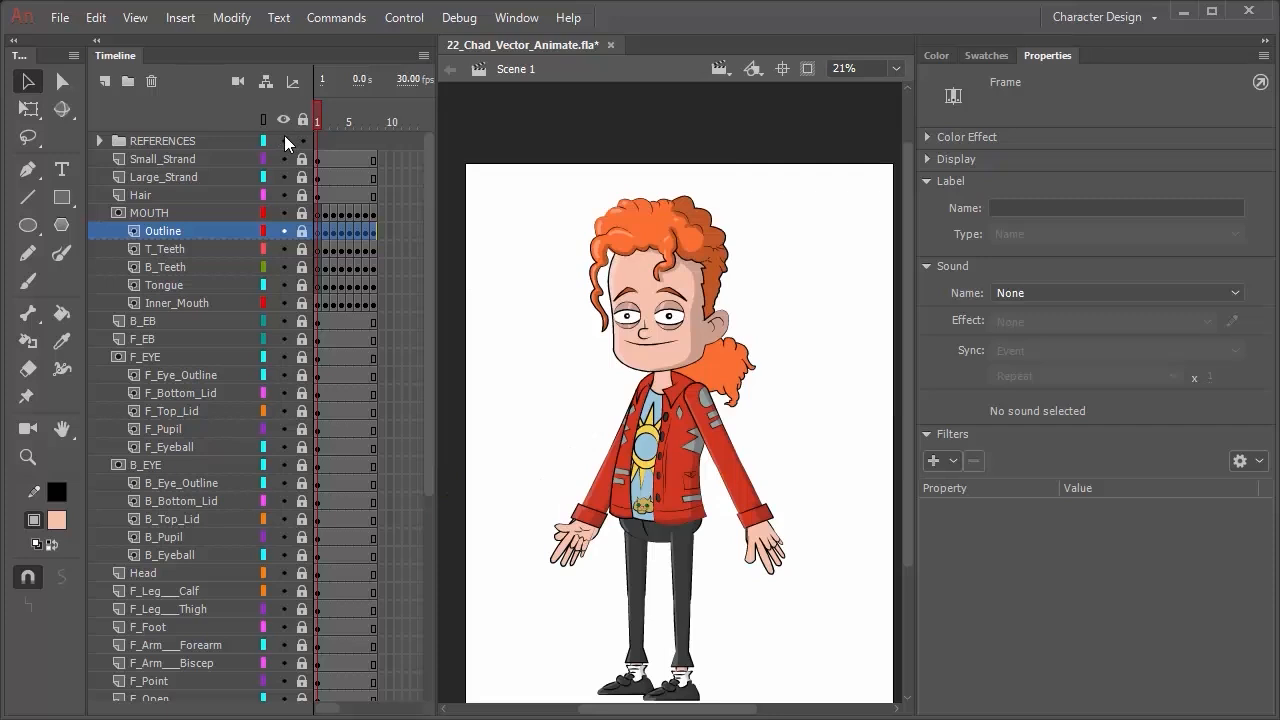
left_click(284, 137)
left_click(284, 137)
Create a layer folder directly above the Small_Strand layer and name it HEAD.
left_click(177, 163)
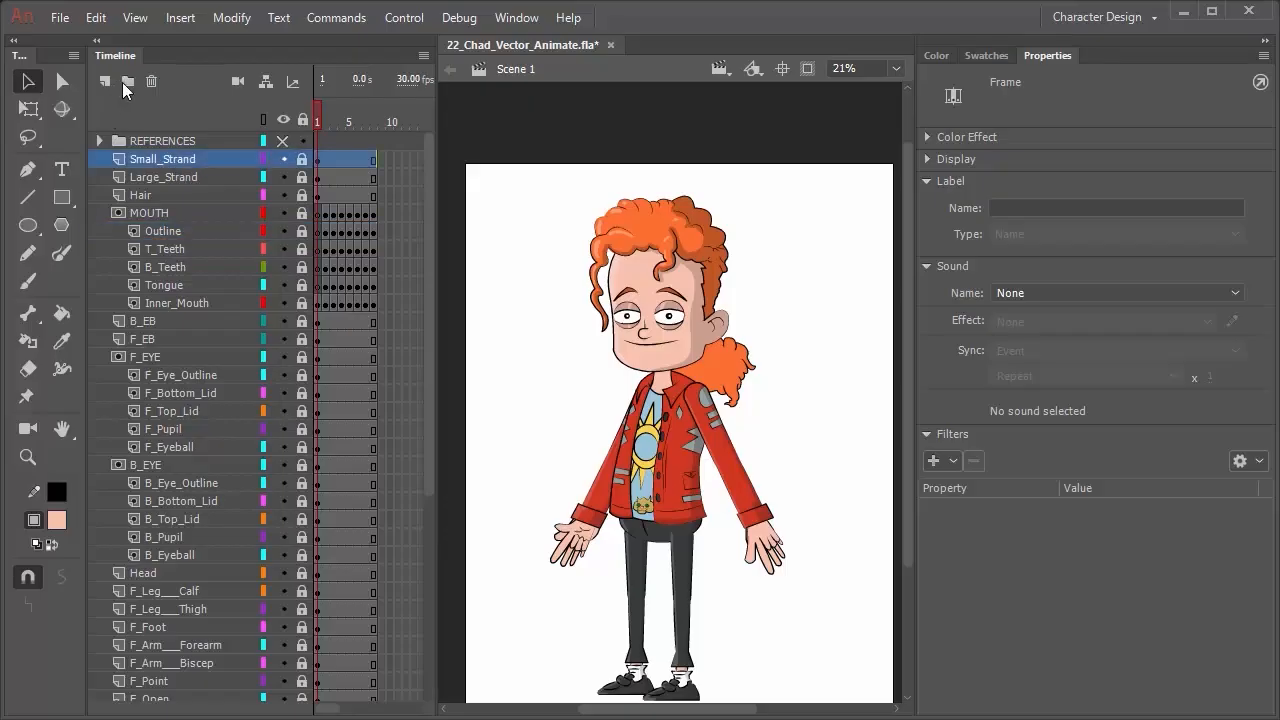
left_click(128, 80)
double_click(153, 161)
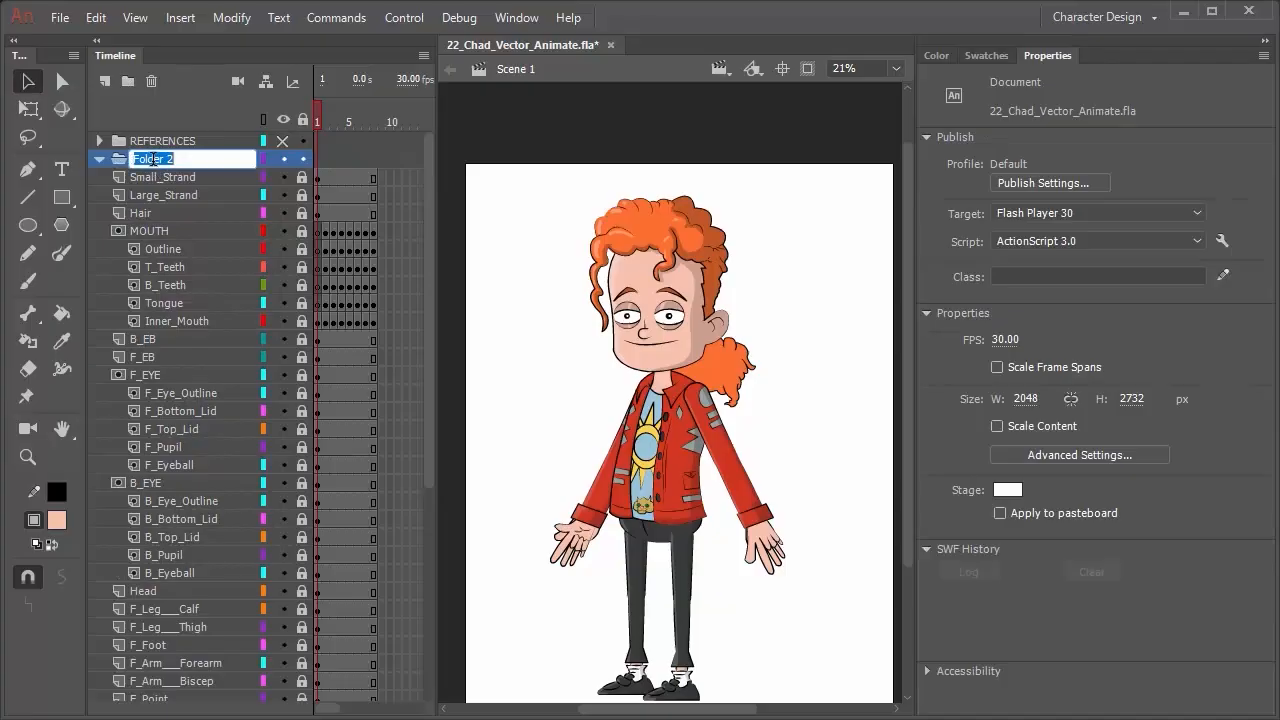
type("HEAD")
key("Return")
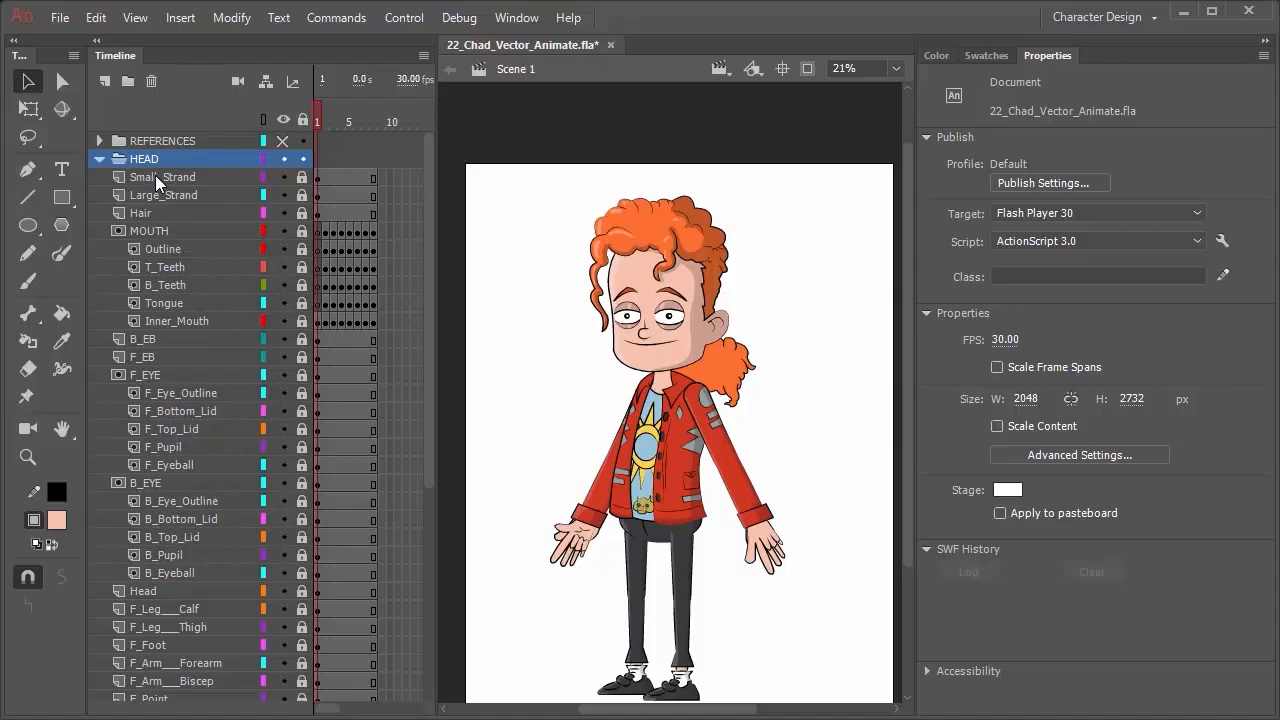
Move all layers from Small_Strand through Head into the HEAD folder and collapse the folder.
left_click(155, 176)
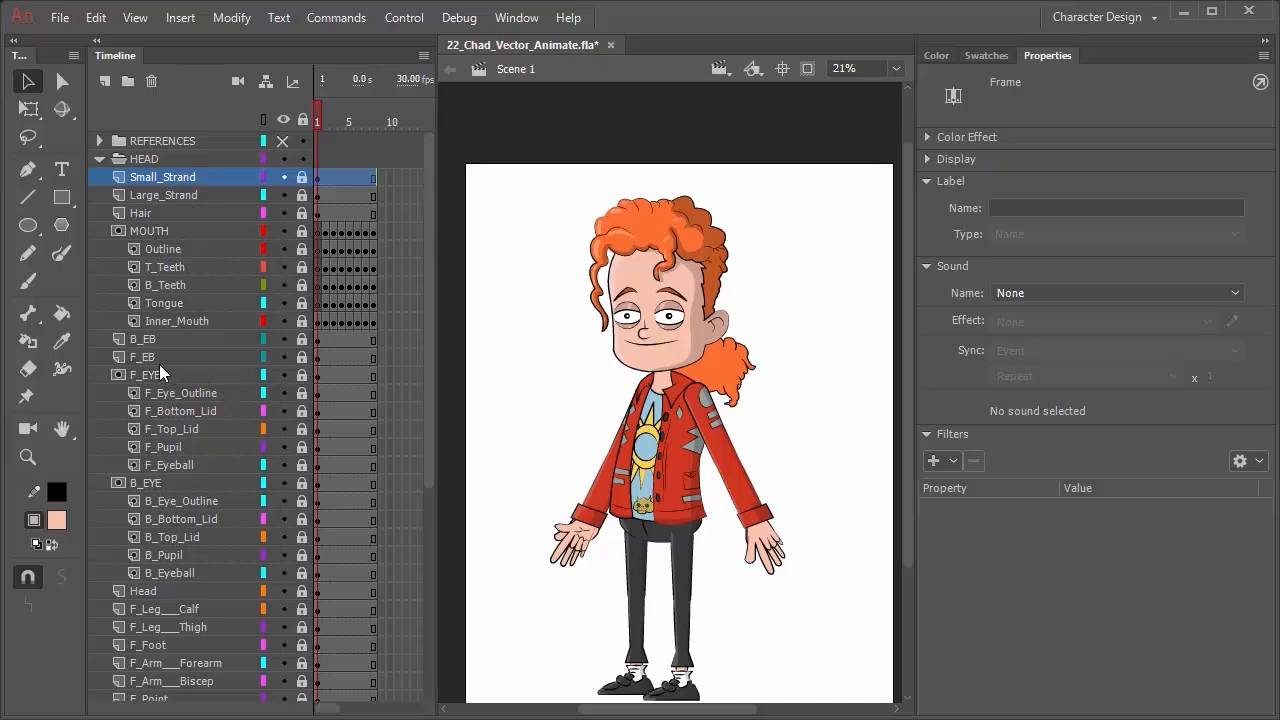
scroll(155, 330, "down", 2)
scroll(154, 272, "down", 2)
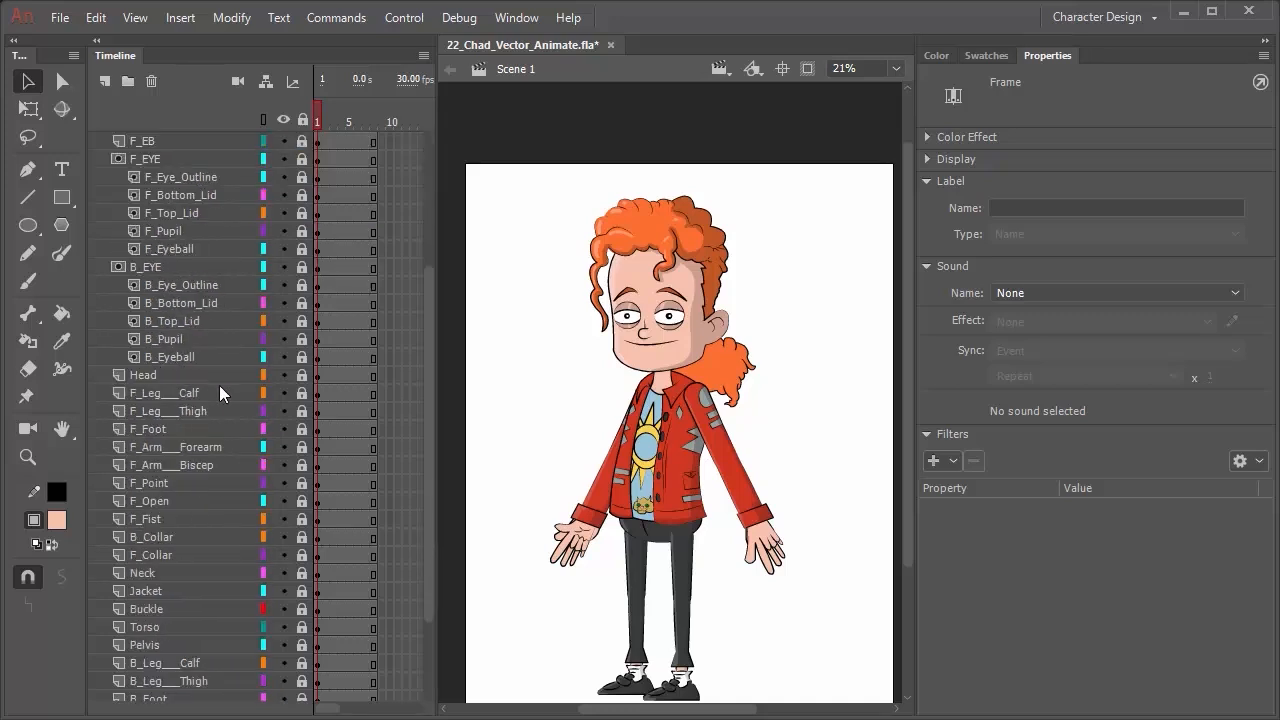
left_click(149, 375, "shift")
scroll(198, 370, "up", 4)
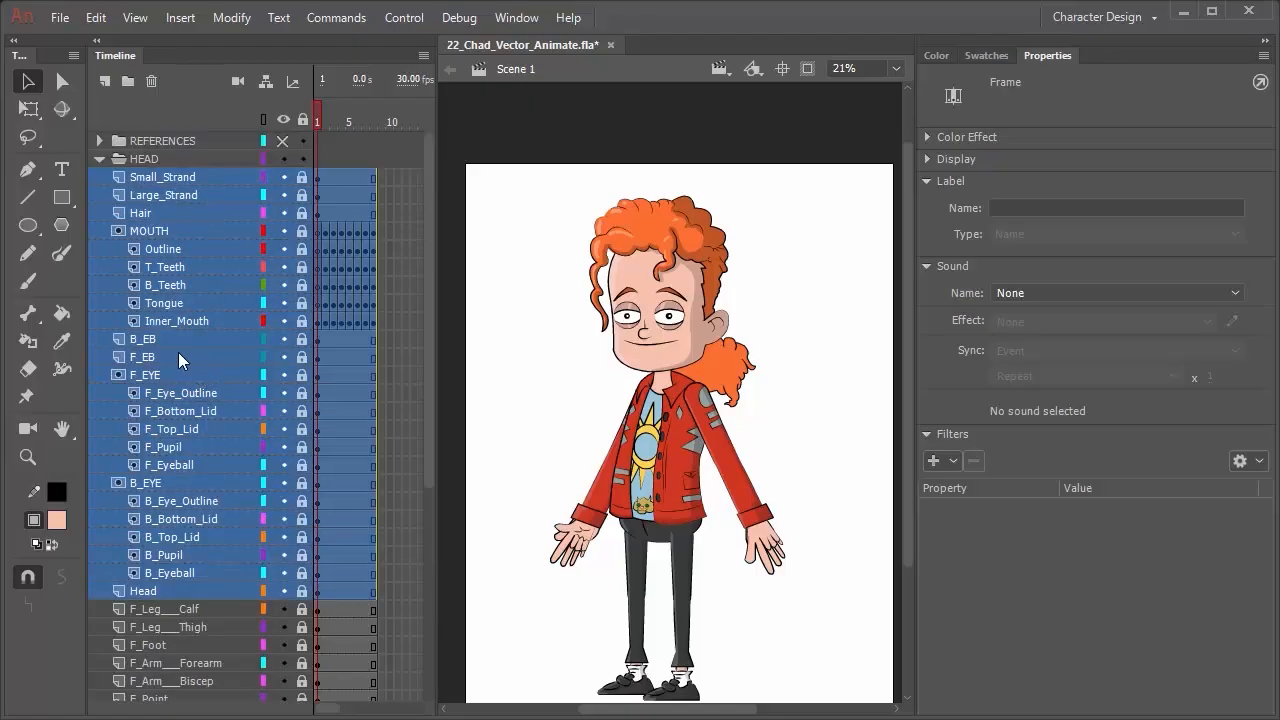
left_click_drag(151, 179, 147, 161)
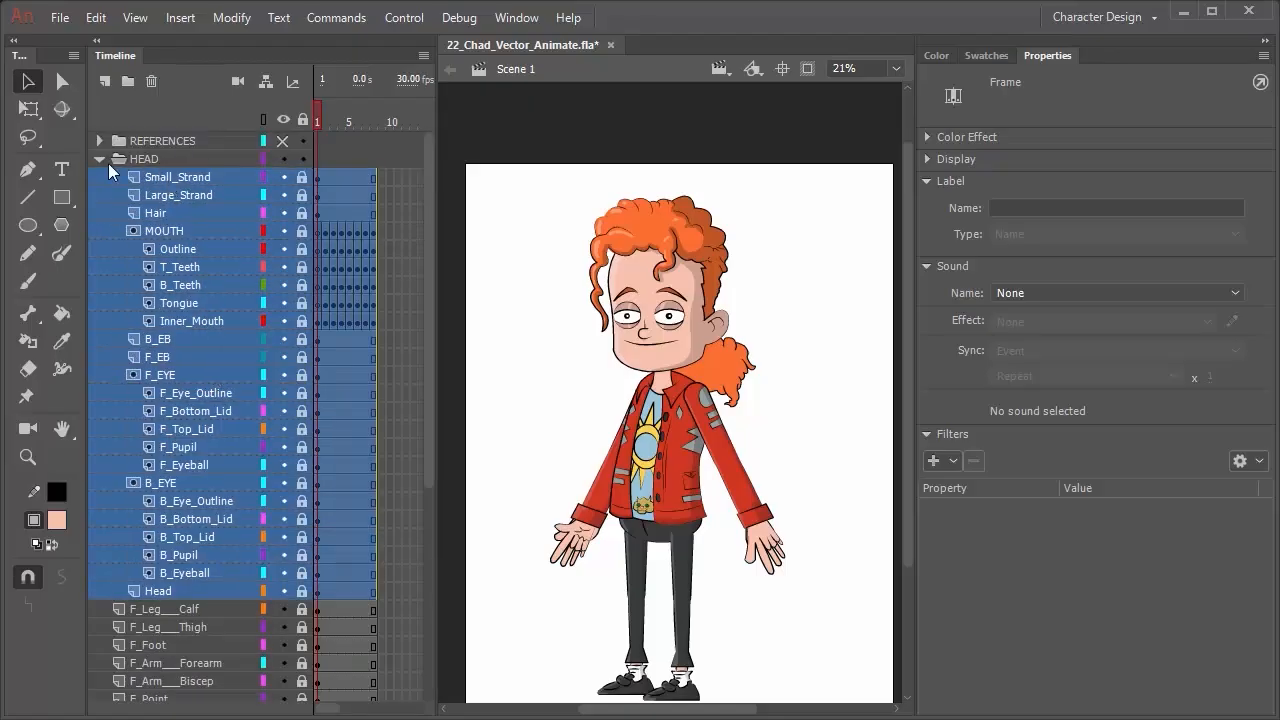
left_click(100, 158)
left_click(100, 158)
left_click(100, 158)
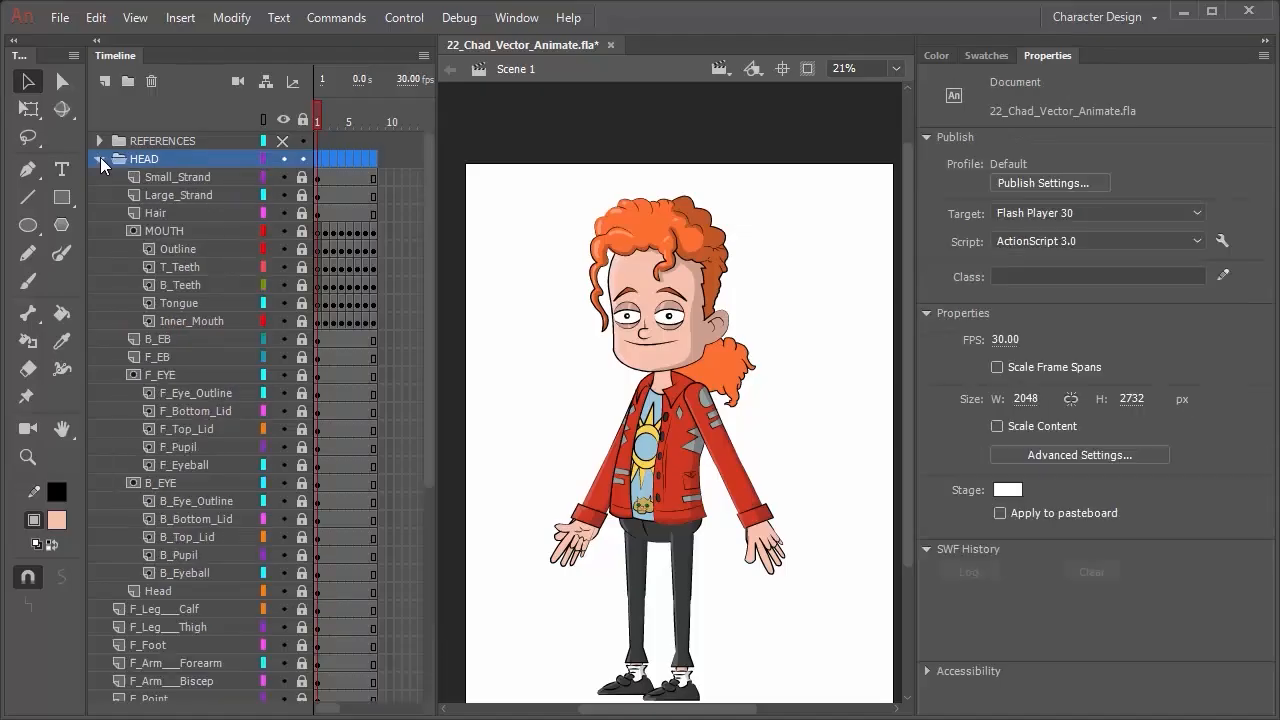
left_click(100, 158)
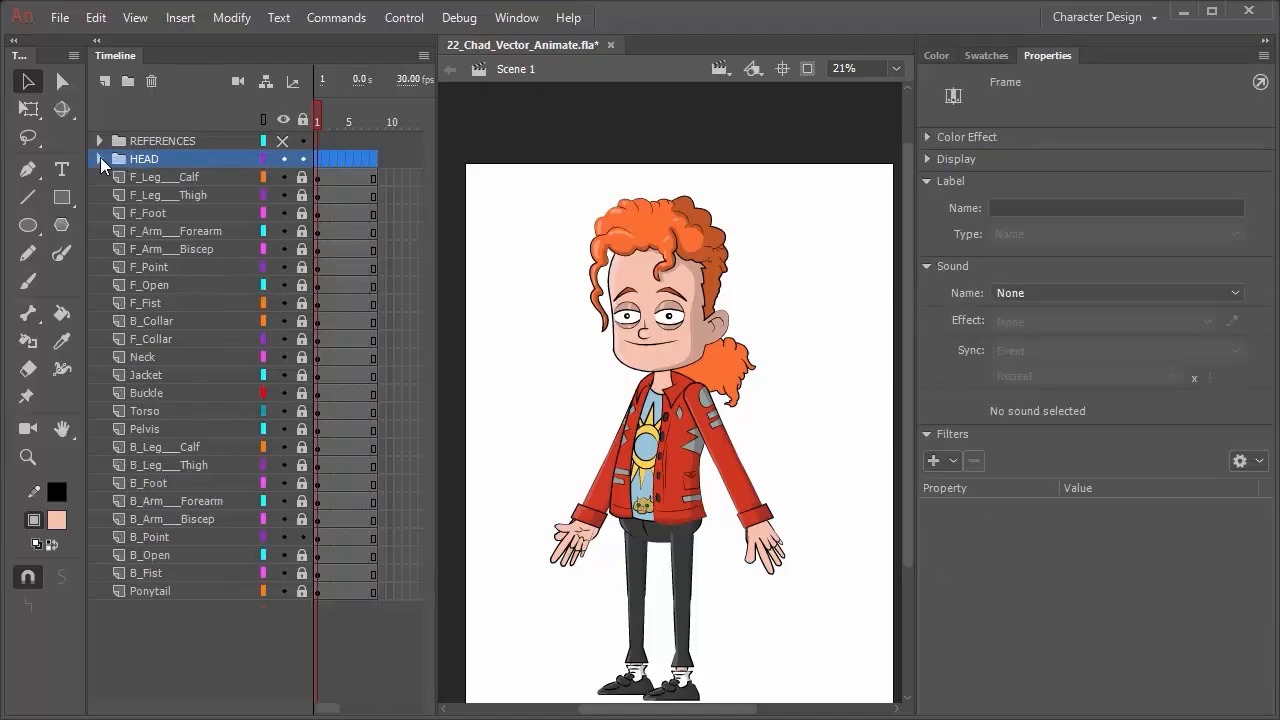
Toggle the HEAD folder's visibility off and on to check which character parts it contains.
left_click(172, 197)
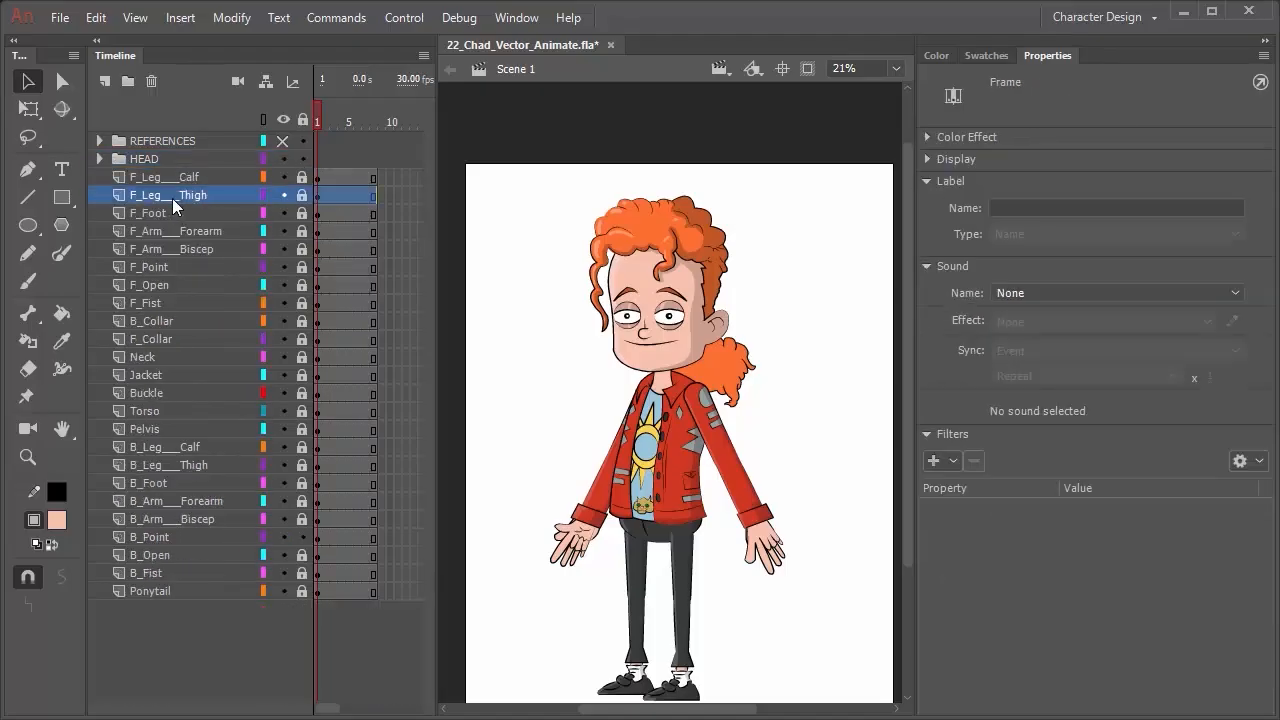
left_click(285, 158)
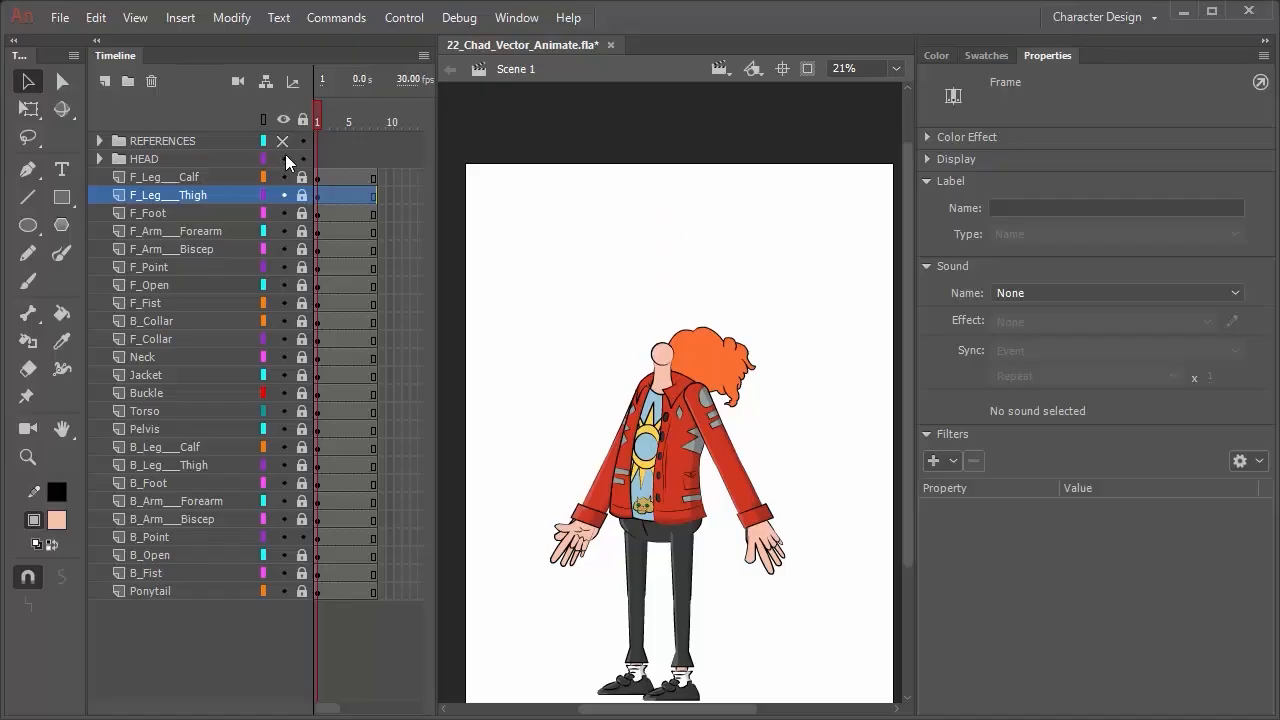
left_click(286, 156)
left_click(285, 157)
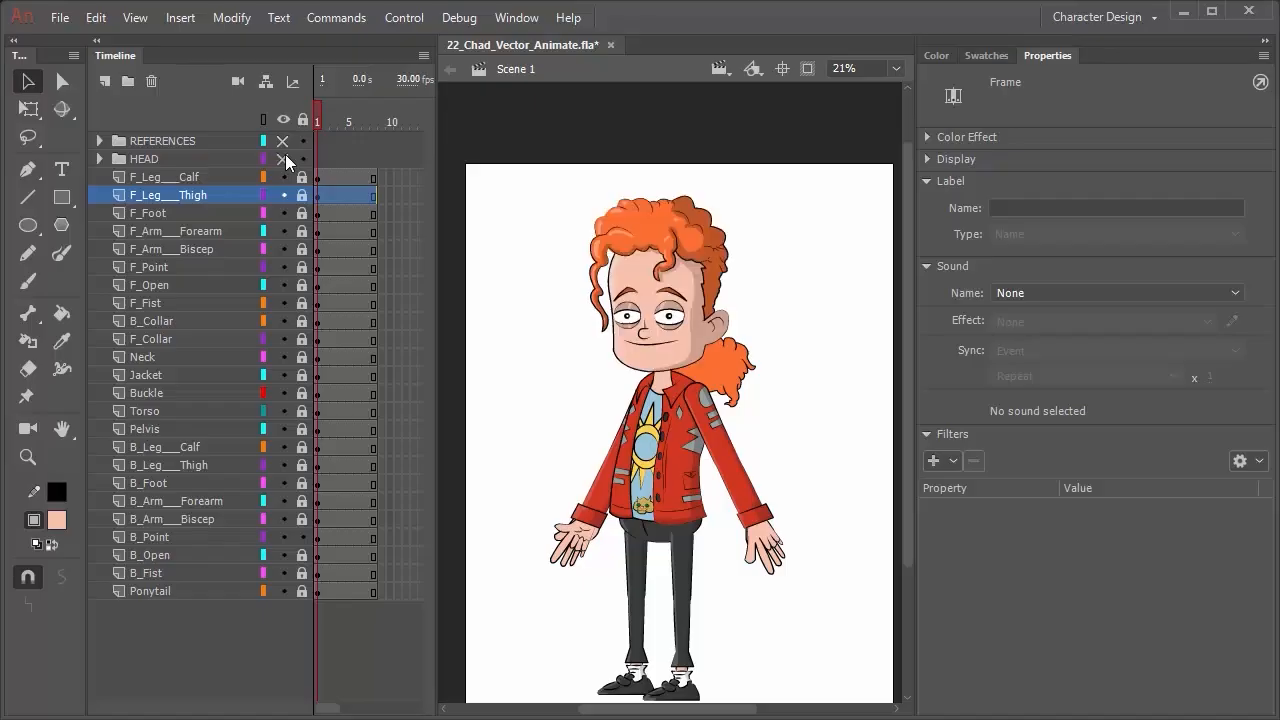
left_click(285, 157)
Move the Ponytail layer from the end of the layer stack into the HEAD folder.
left_click(186, 590)
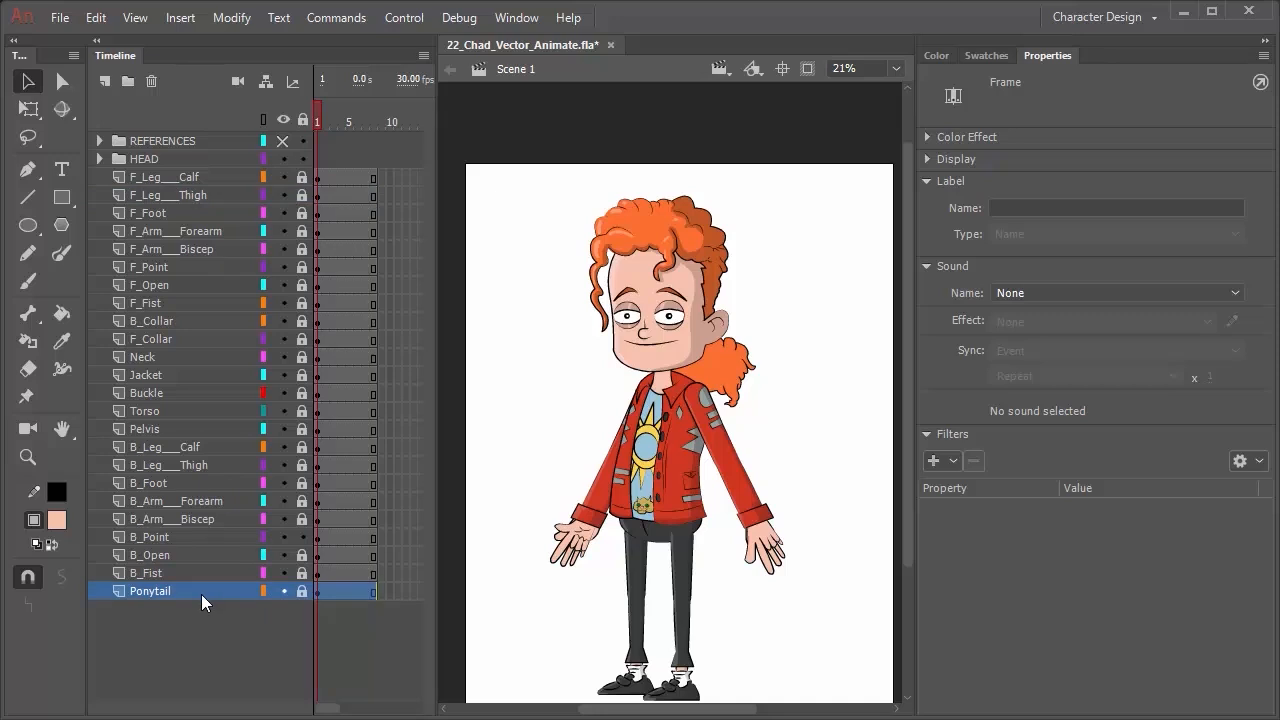
left_click_drag(192, 590, 181, 165)
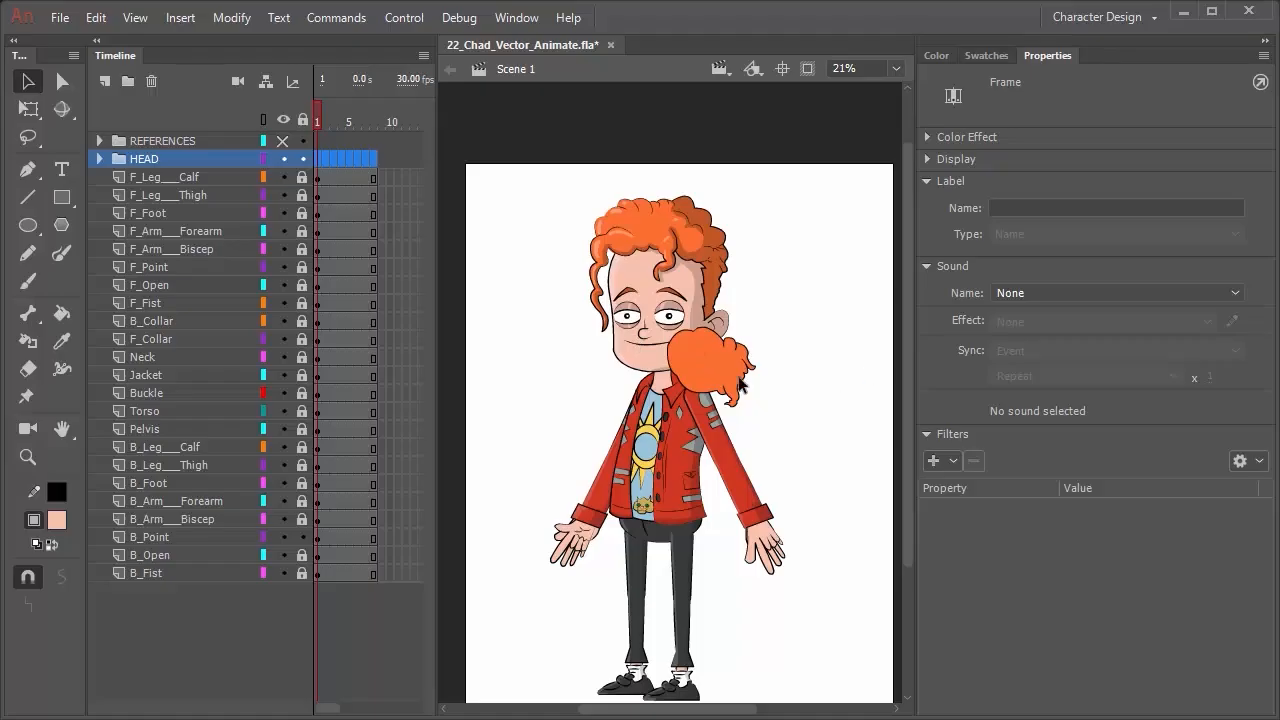
Undo moving the Ponytail layer into HEAD and create a layer folder named BODY directly below the HEAD folder.
key("ctrl+z")
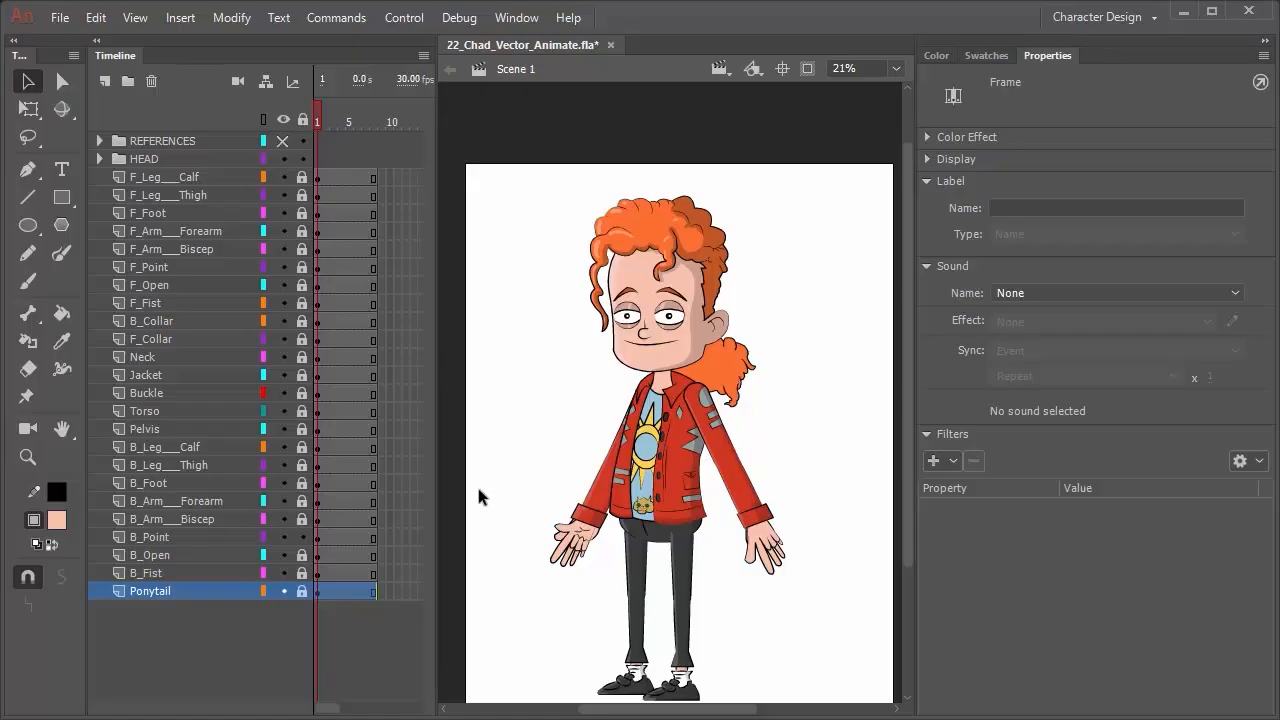
left_click(128, 81)
left_click(161, 596)
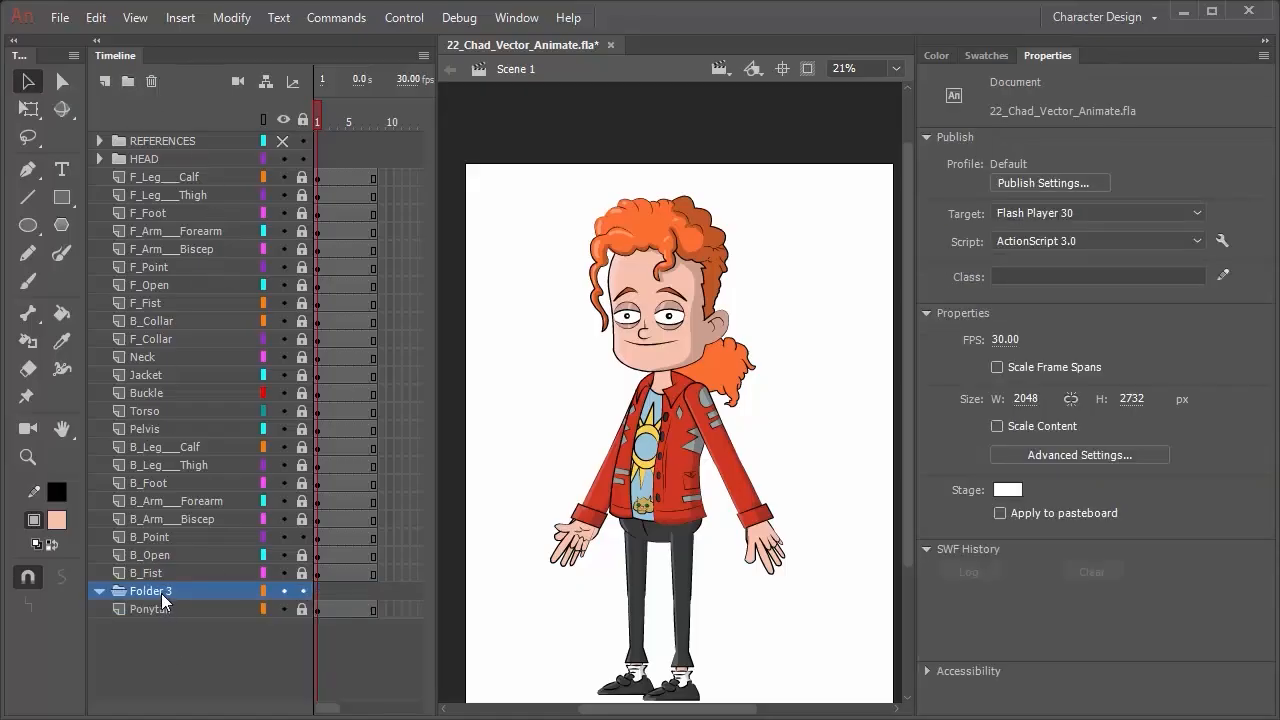
double_click(161, 592)
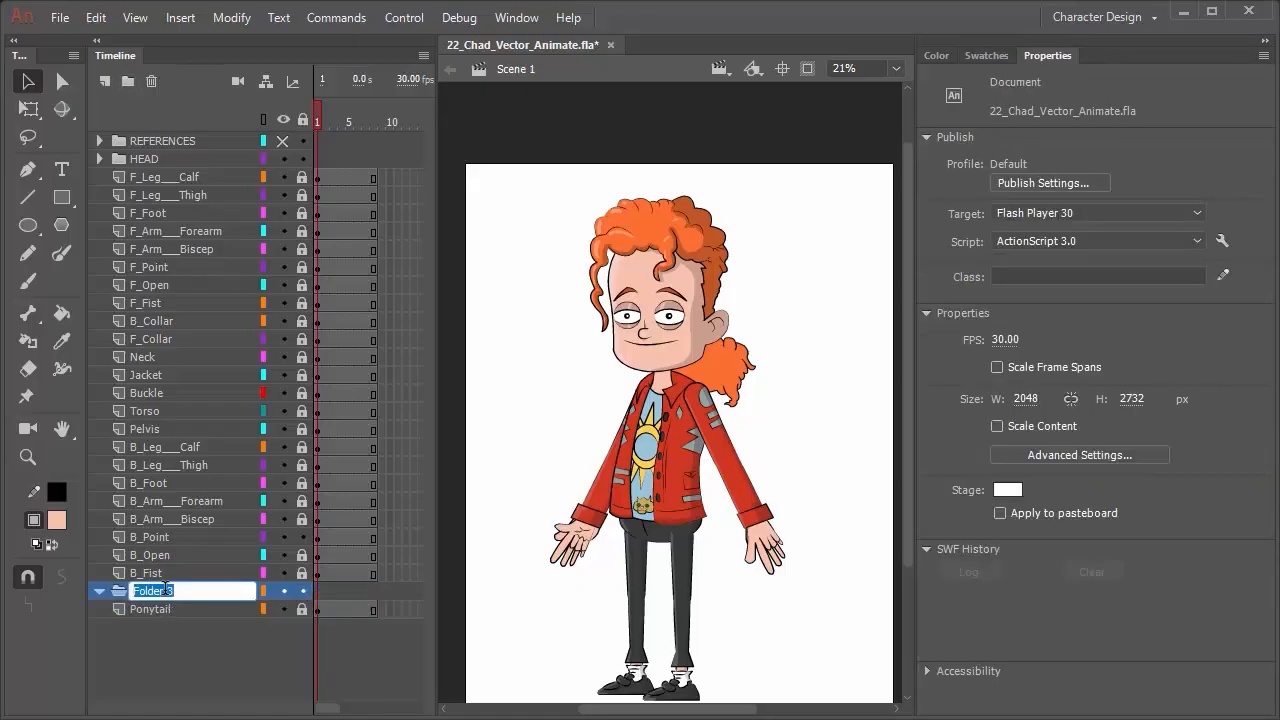
type("BODY")
key("Return")
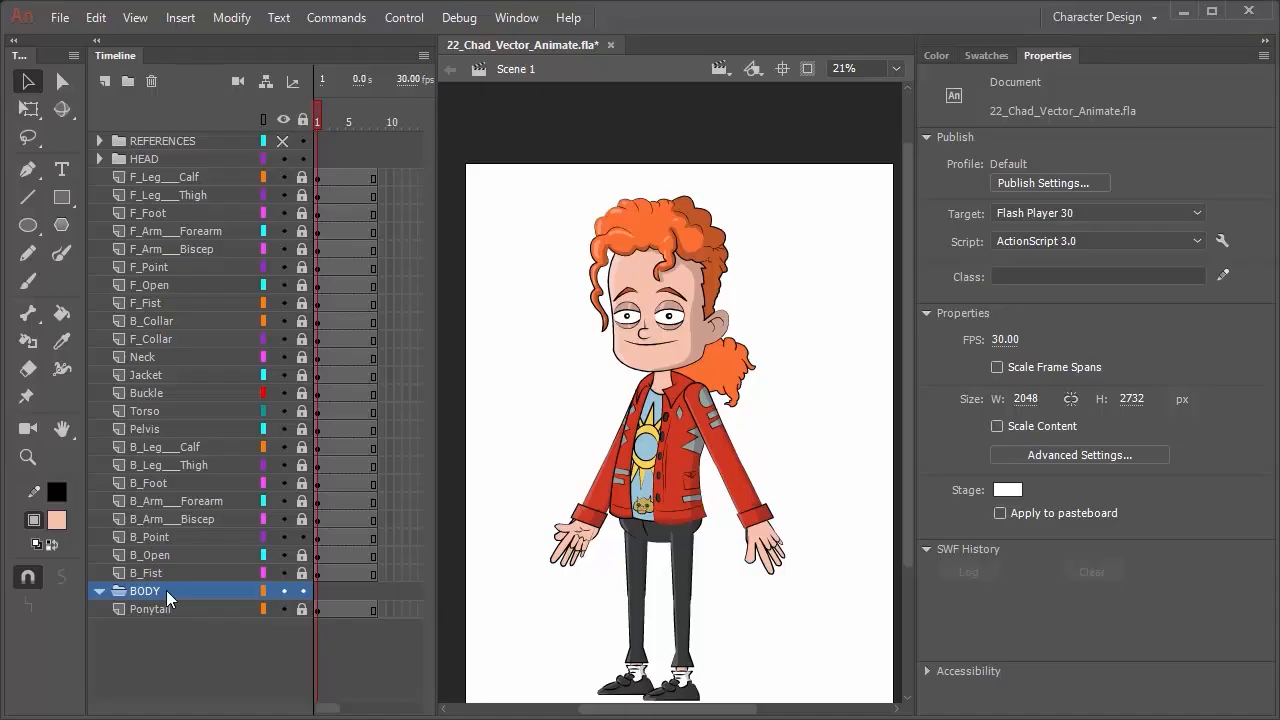
left_click_drag(166, 590, 125, 172)
Move all layers from F_Leg___Calf through B_Fist into the BODY folder and collapse the folder.
left_click(159, 198)
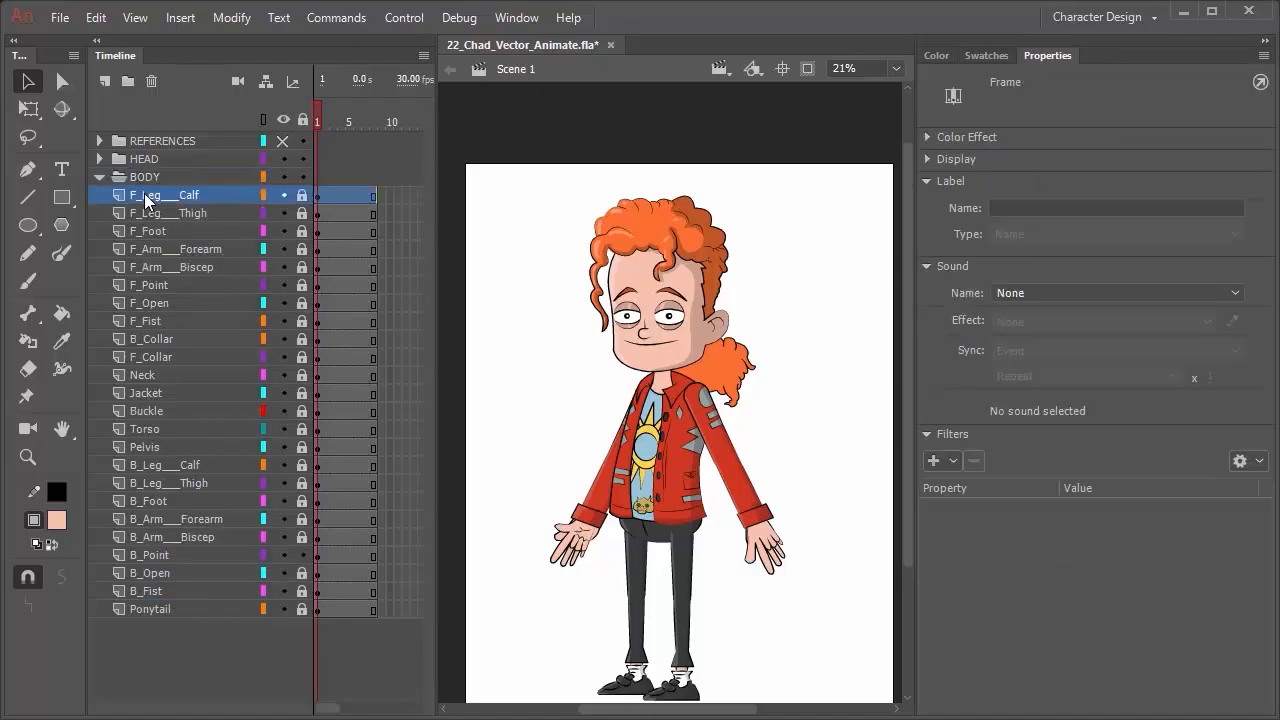
left_click(154, 591, "shift")
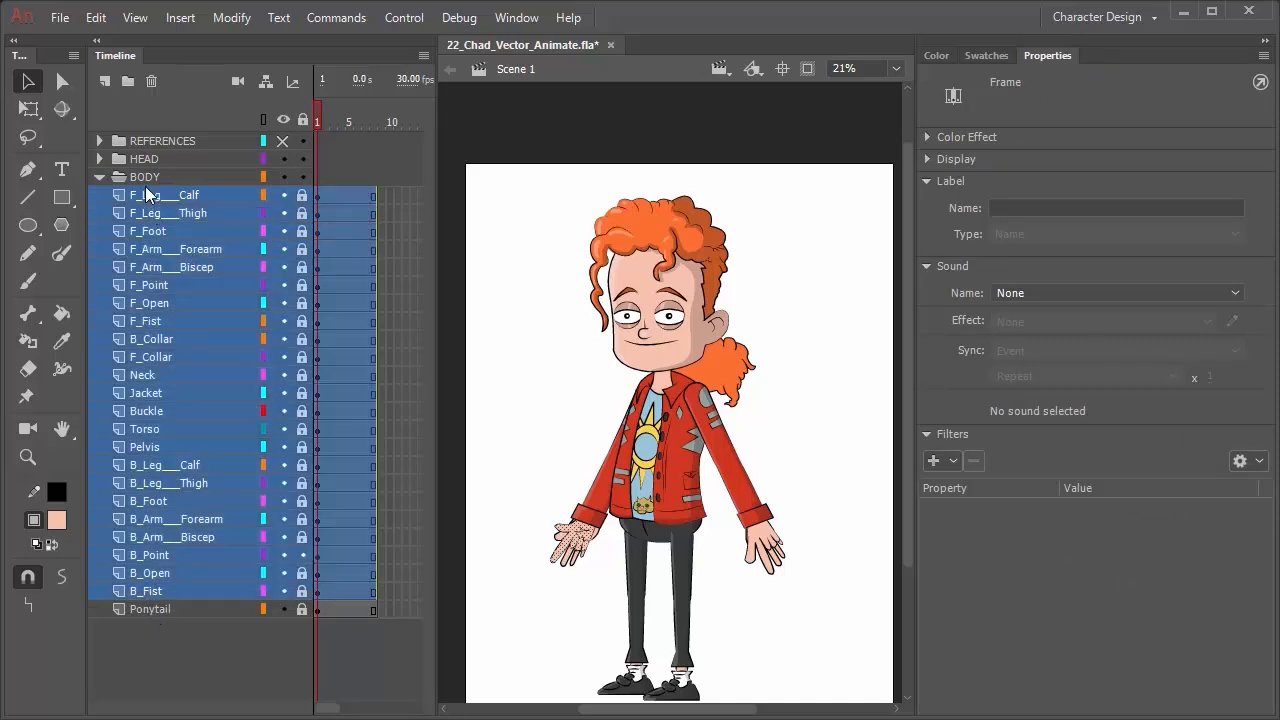
left_click_drag(147, 196, 145, 174)
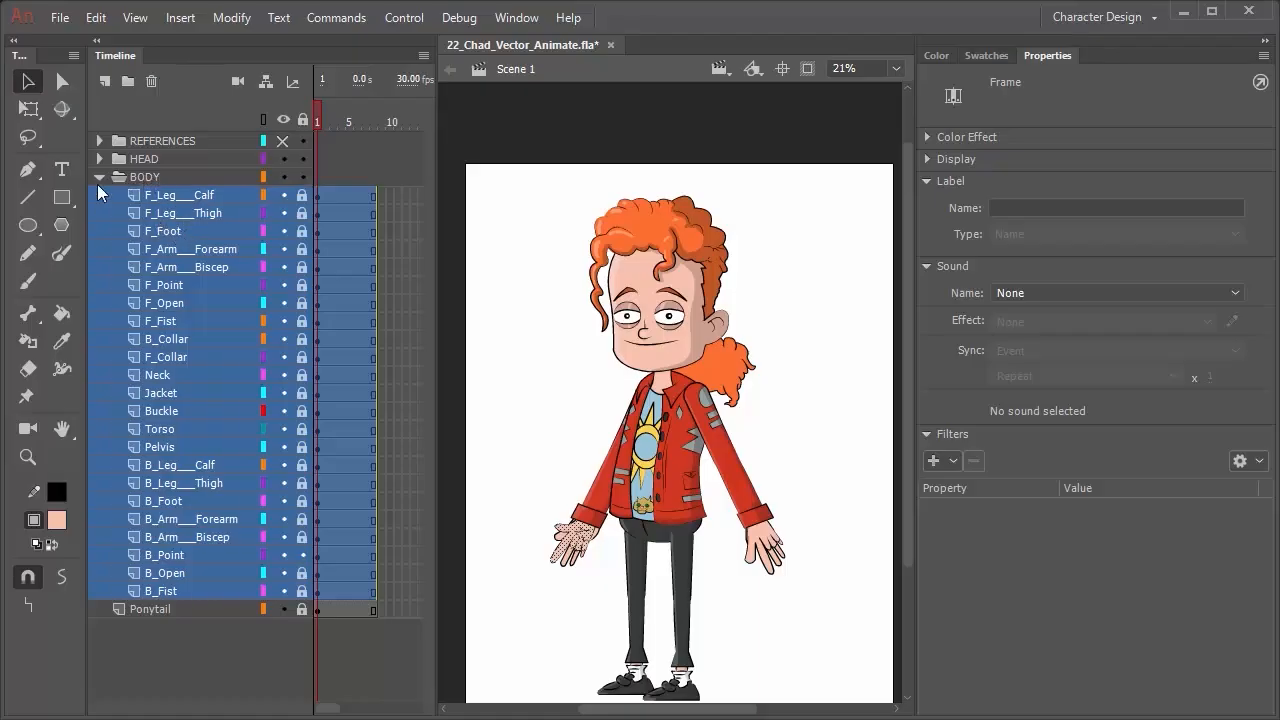
left_click(92, 177)
left_click(100, 177)
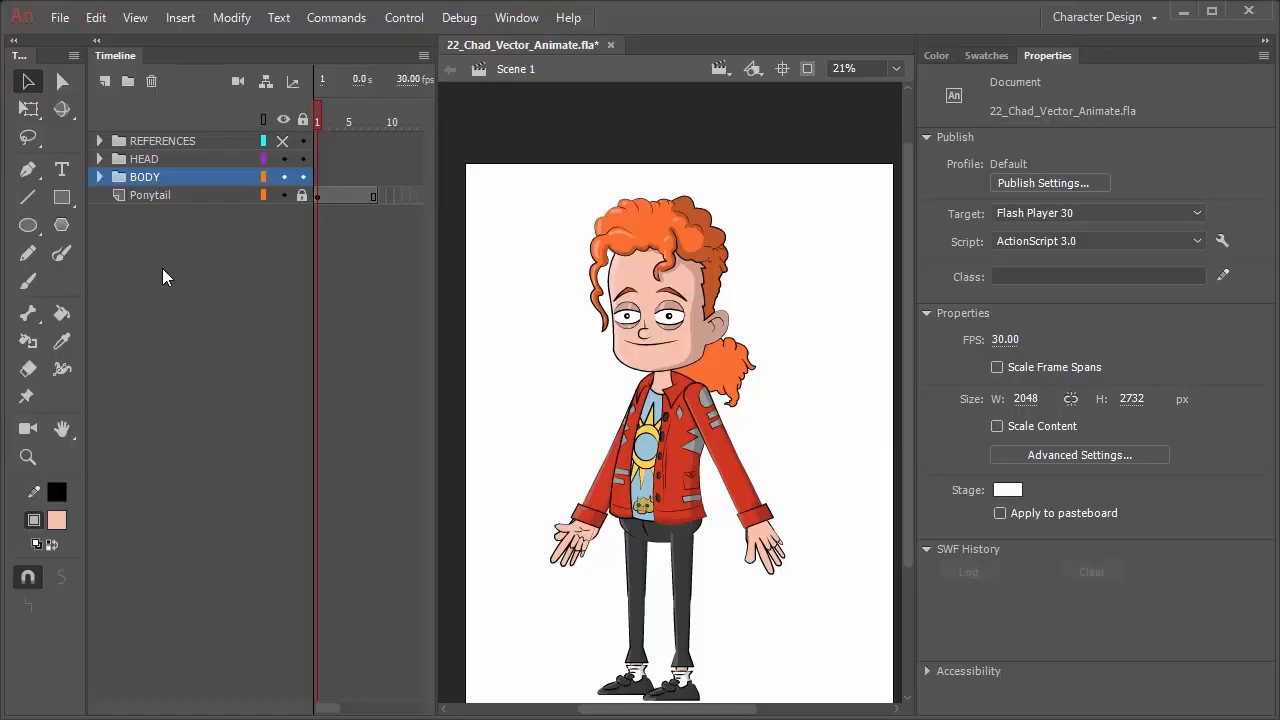
Expand the HEAD folder and create a subfolder named HAIR as its first item.
left_click(98, 158)
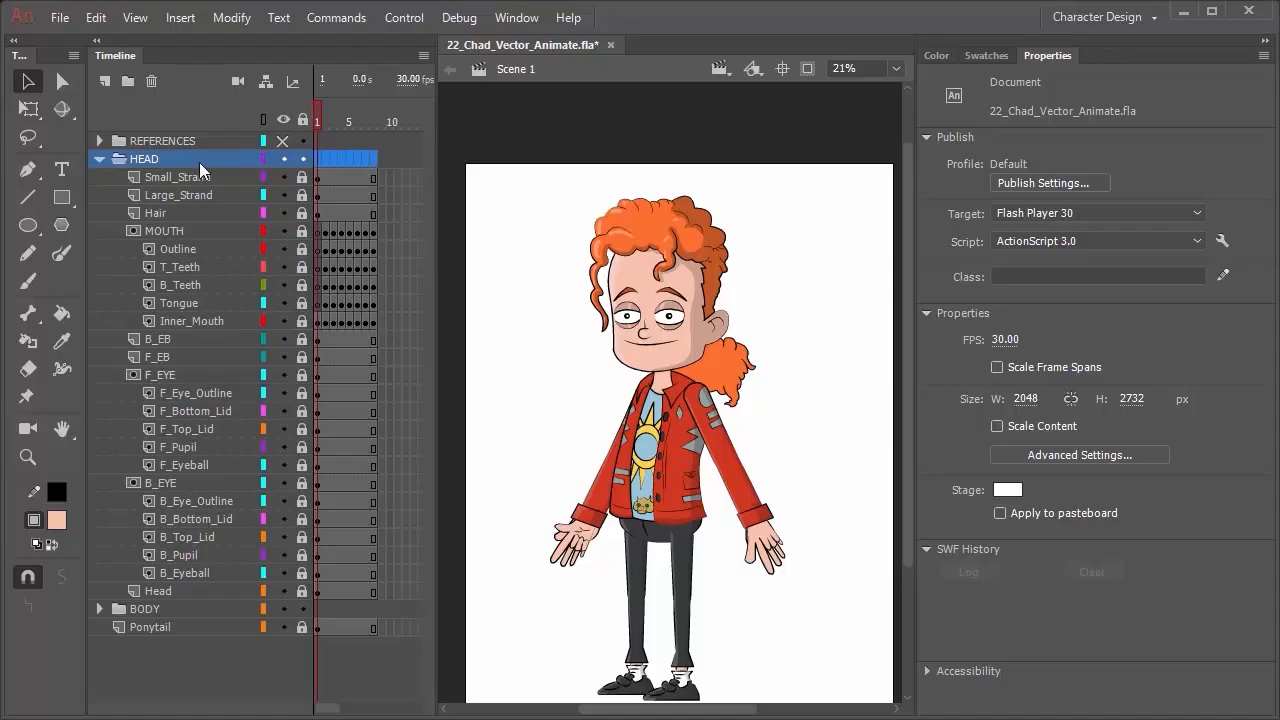
left_click(124, 82)
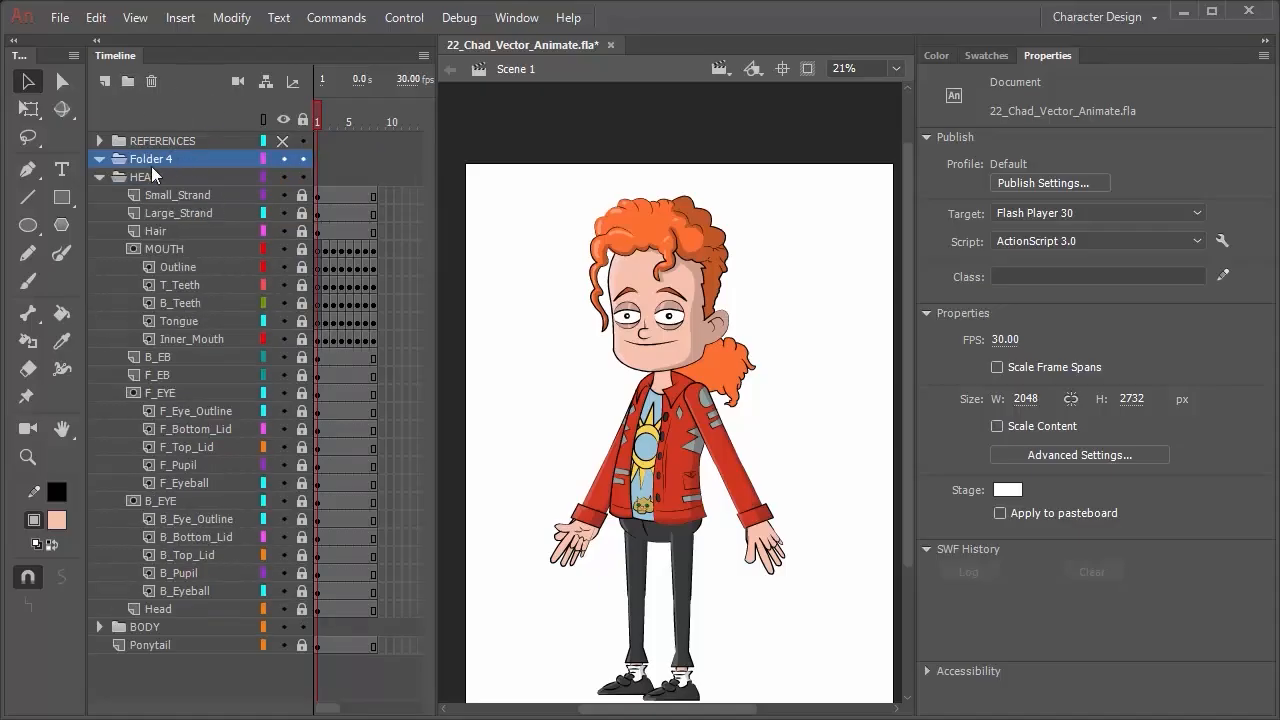
left_click_drag(158, 161, 158, 176)
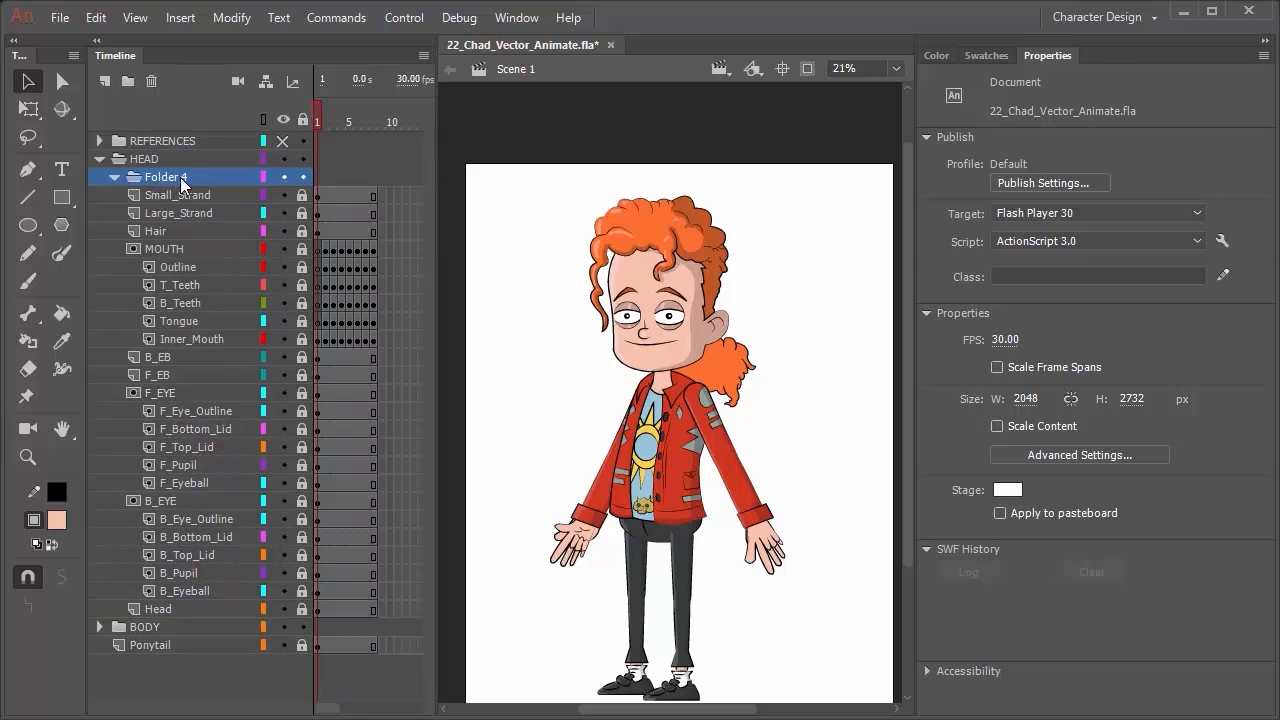
double_click(165, 176)
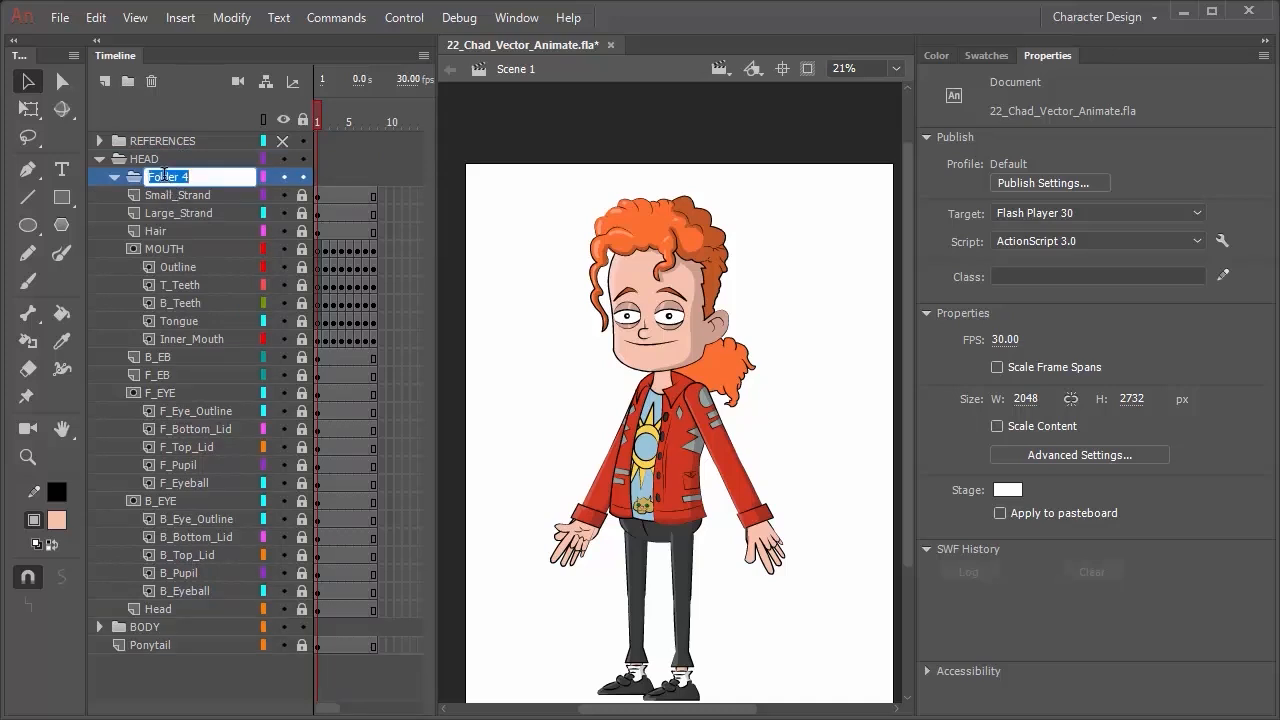
type("HAIR")
key("Return")
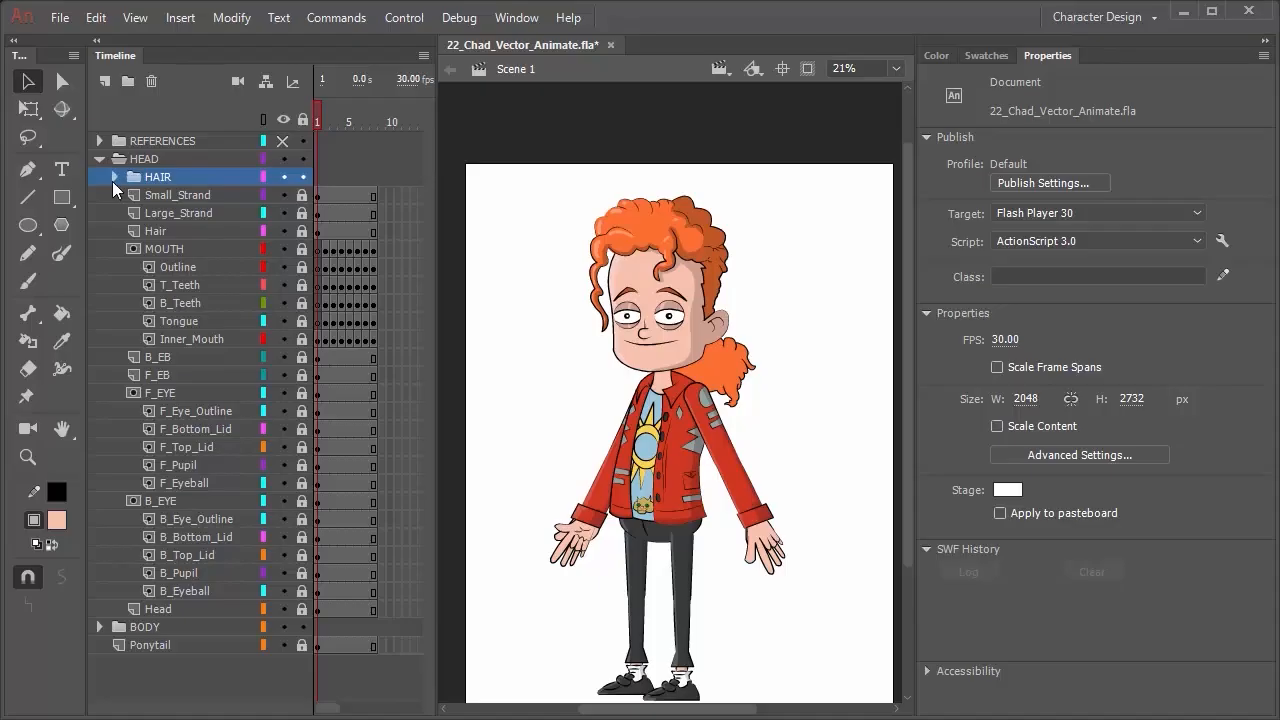
Move the Small_Strand, Large_Strand and Hair layers into the HAIR folder and collapse the folder.
left_click(114, 177)
left_click(164, 197)
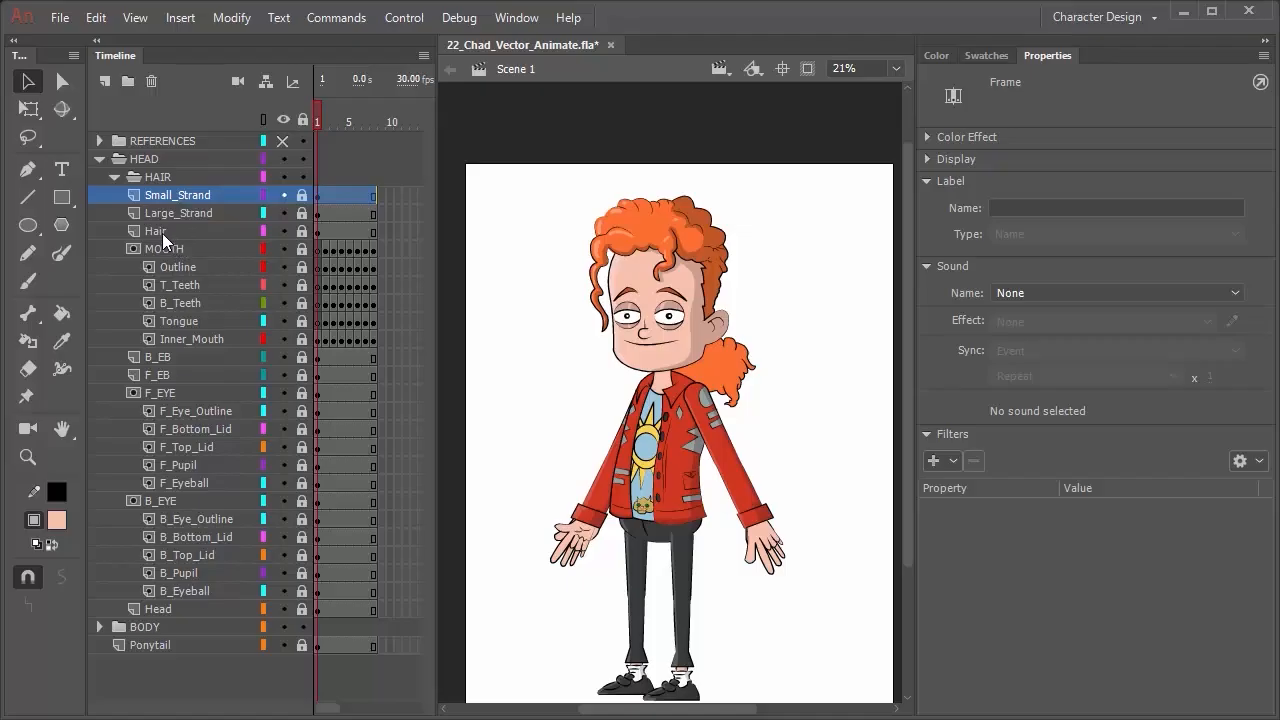
left_click(162, 231, "shift")
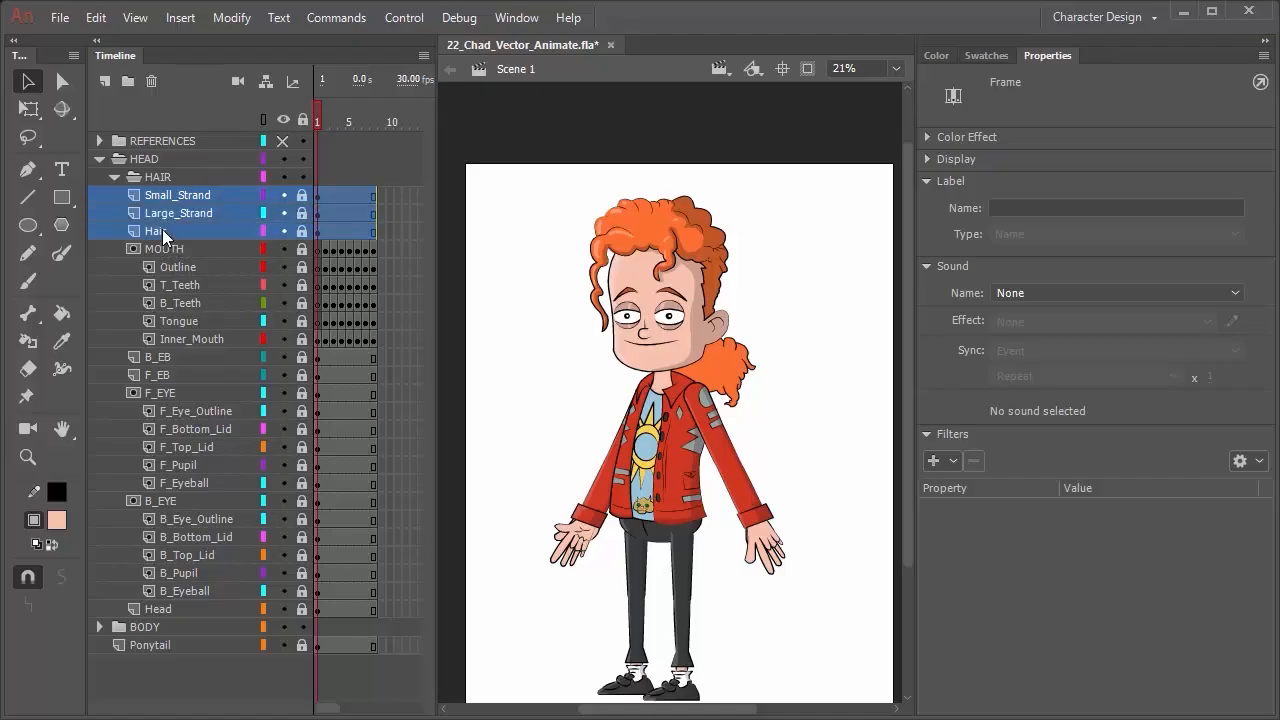
left_click_drag(173, 189, 160, 178)
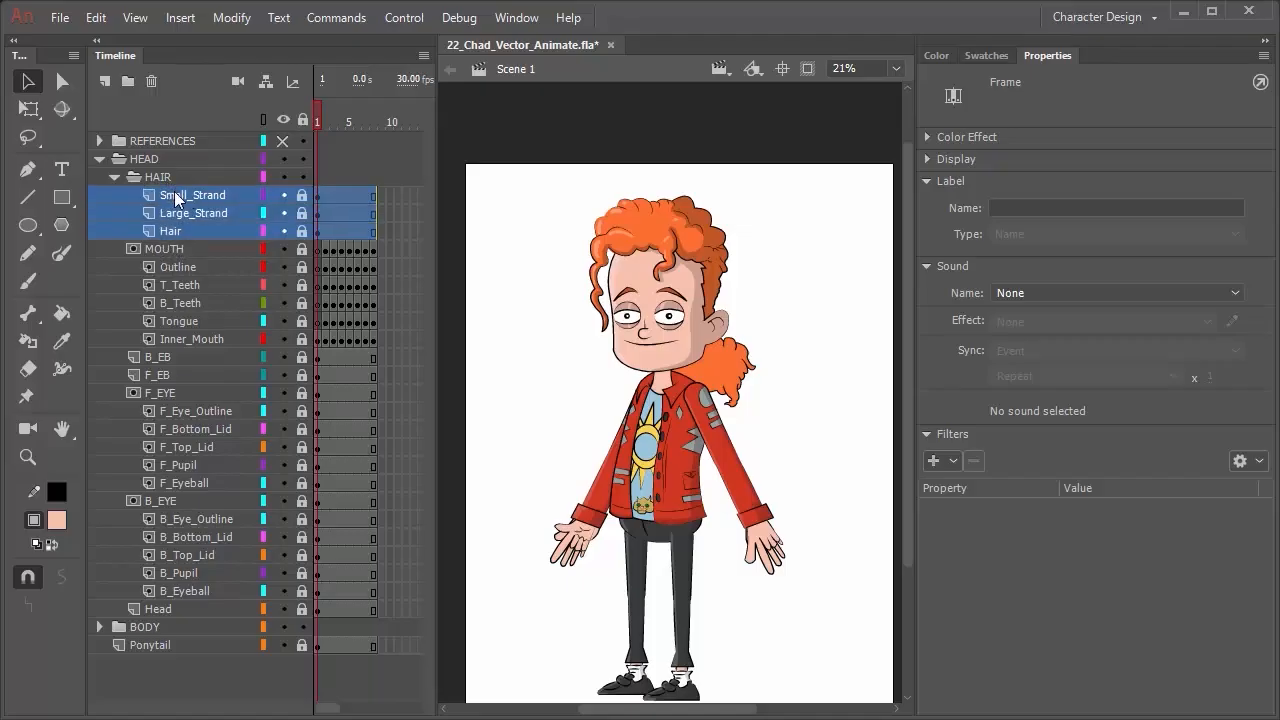
left_click(113, 177)
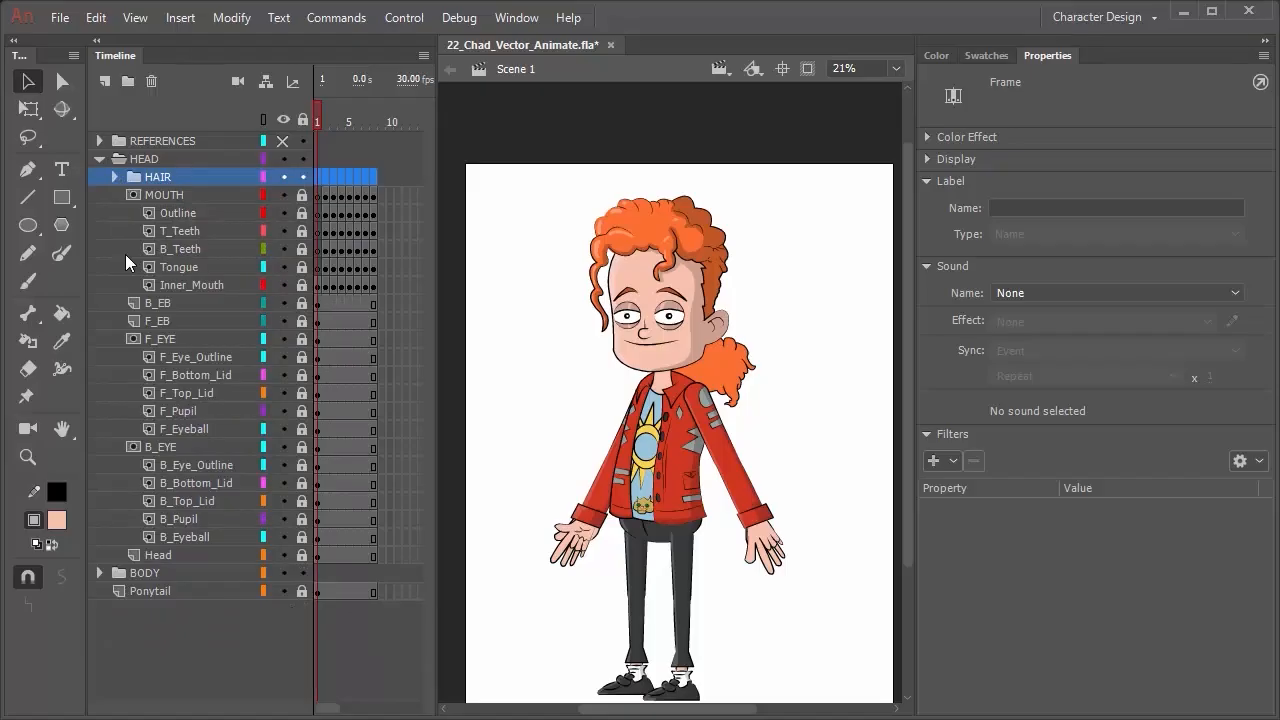
Create a subfolder inside HEAD directly above the MOUTH mask layer and name it MOUTH.
left_click(169, 205)
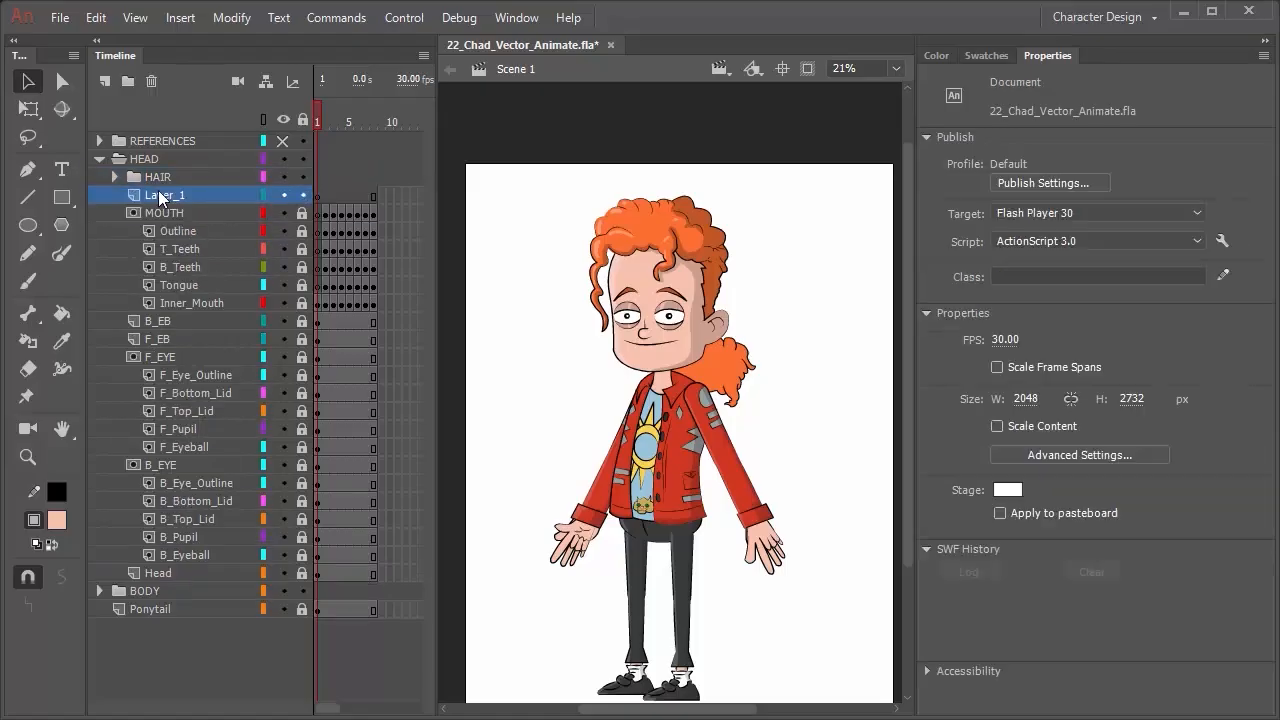
key("ctrl+z")
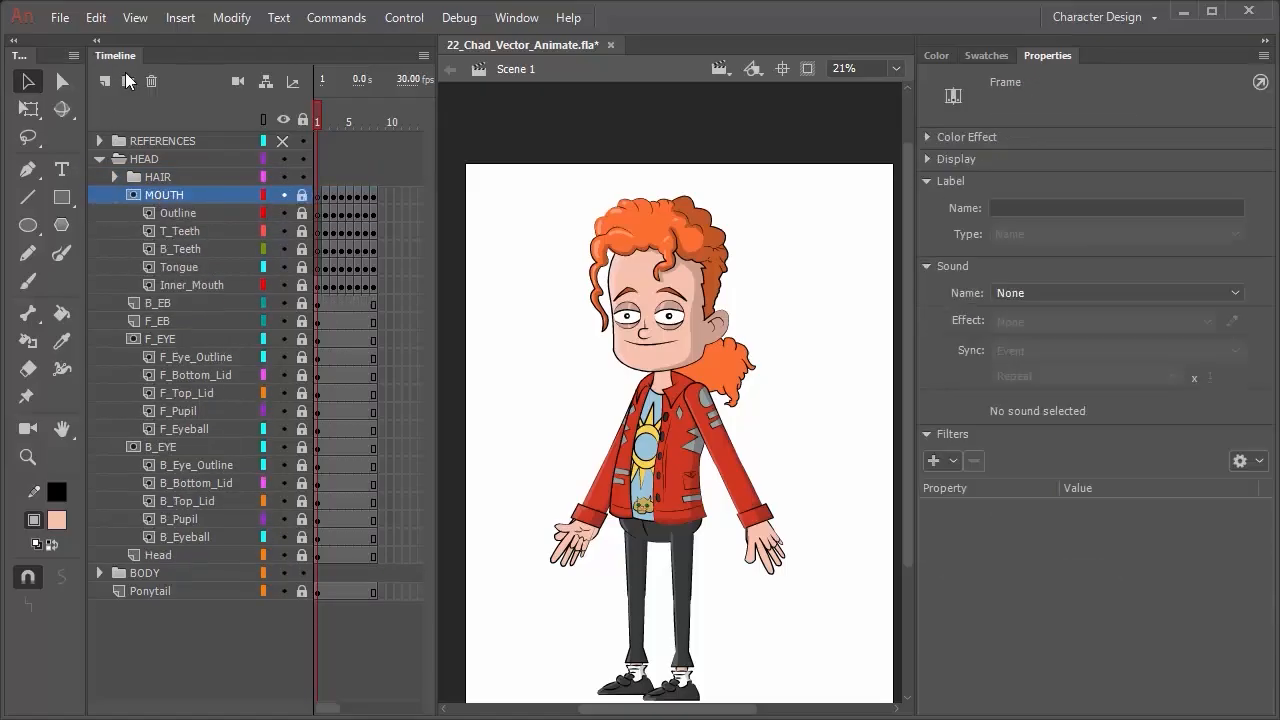
left_click(128, 82)
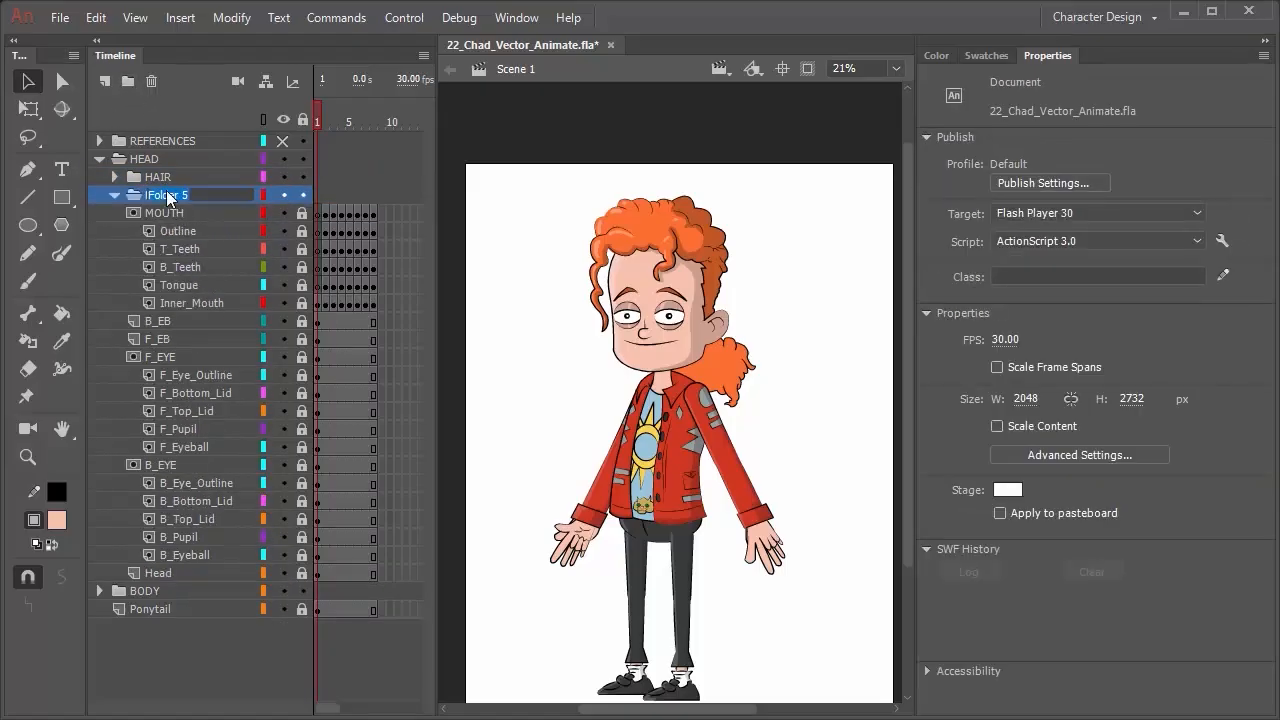
double_click(166, 192)
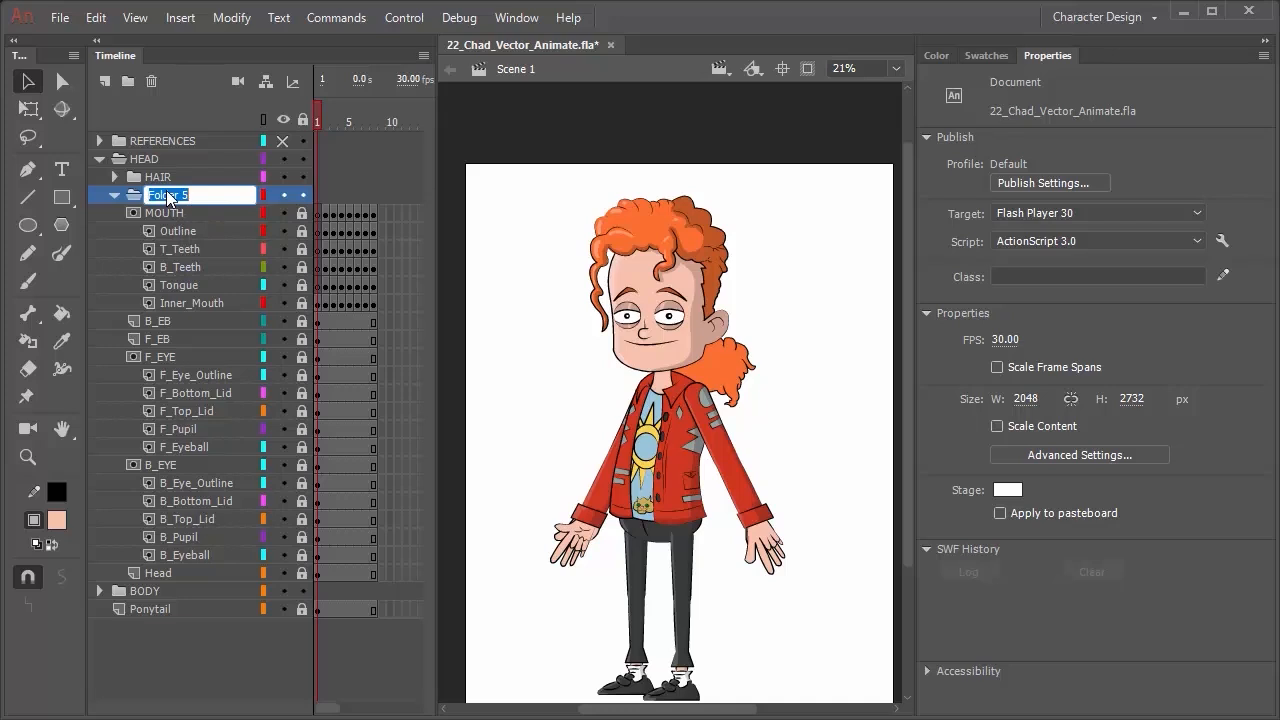
key("BackSpace")
type("UTH")
key("Return")
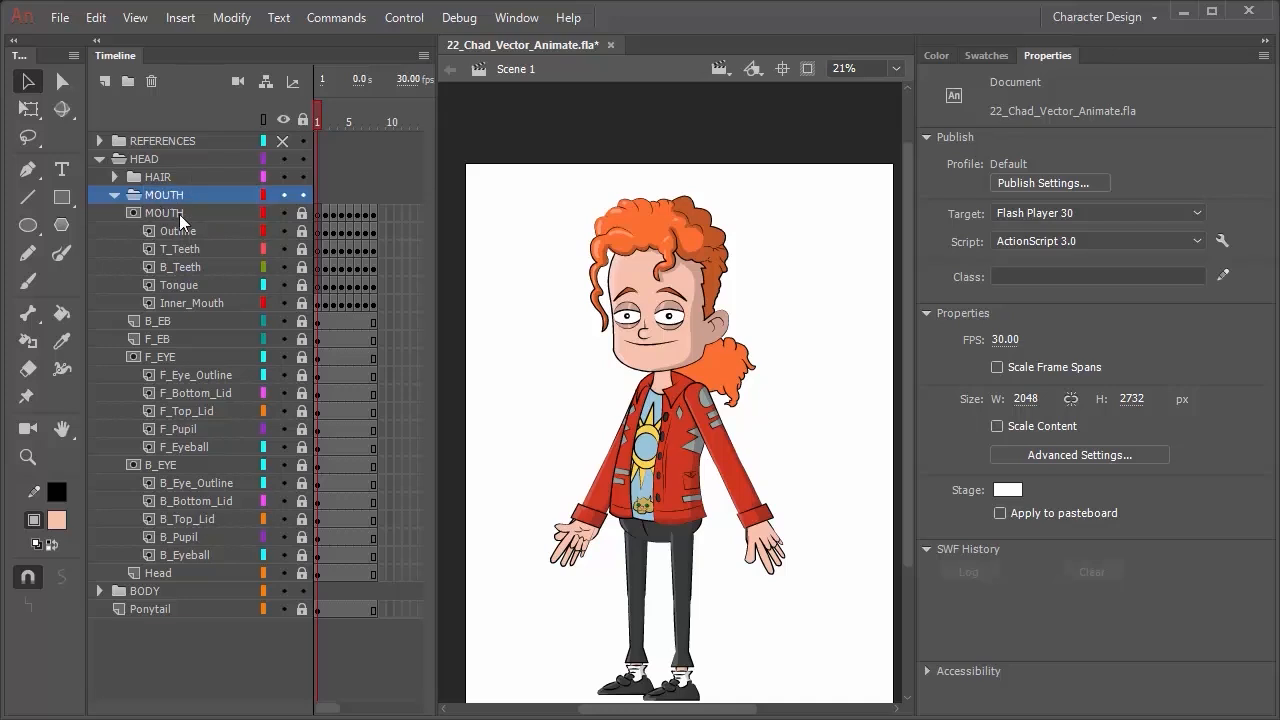
Move the MOUTH mask layer and its masked layers through Inner_Mouth into the MOUTH folder and collapse the folder.
left_click(179, 214)
left_click(183, 302, "shift")
mouse_move(177, 211)
left_mouse_down()
mouse_move(168, 190)
mouse_move(166, 208)
left_mouse_up()
left_click(115, 196)
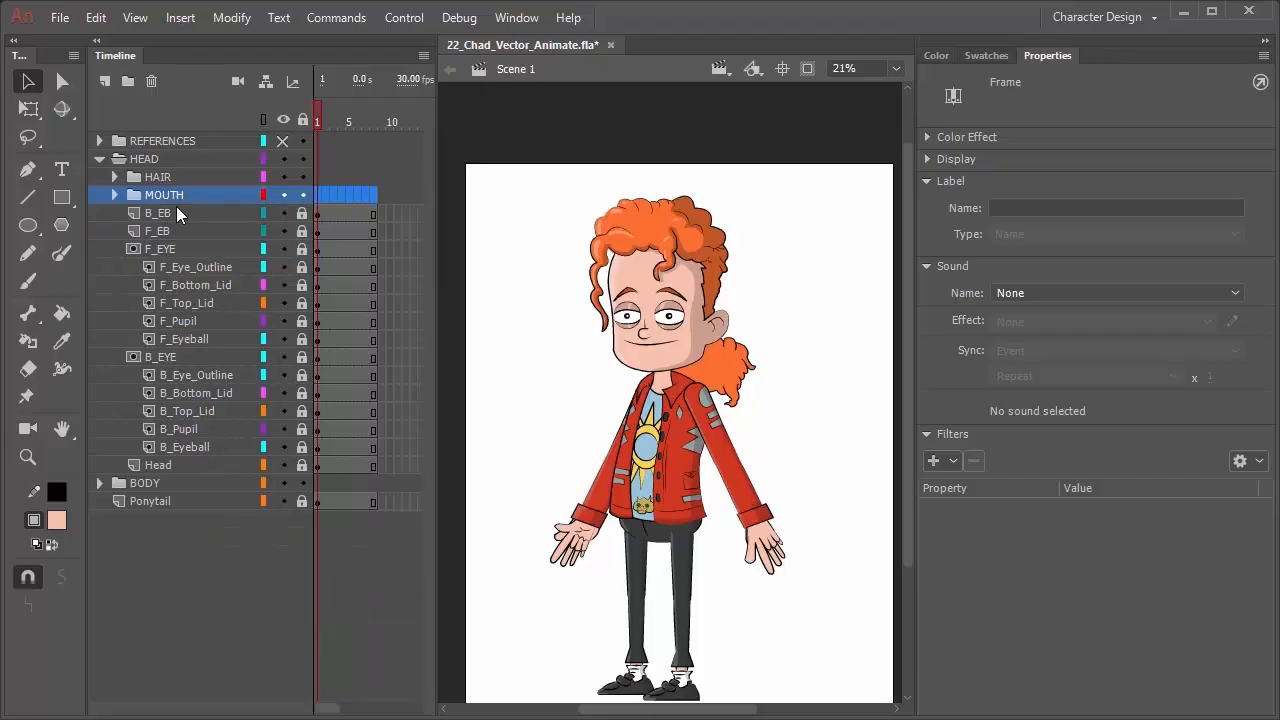
Create a subfolder inside HEAD directly above the B_EB layer and name it EYES.
left_click(176, 213)
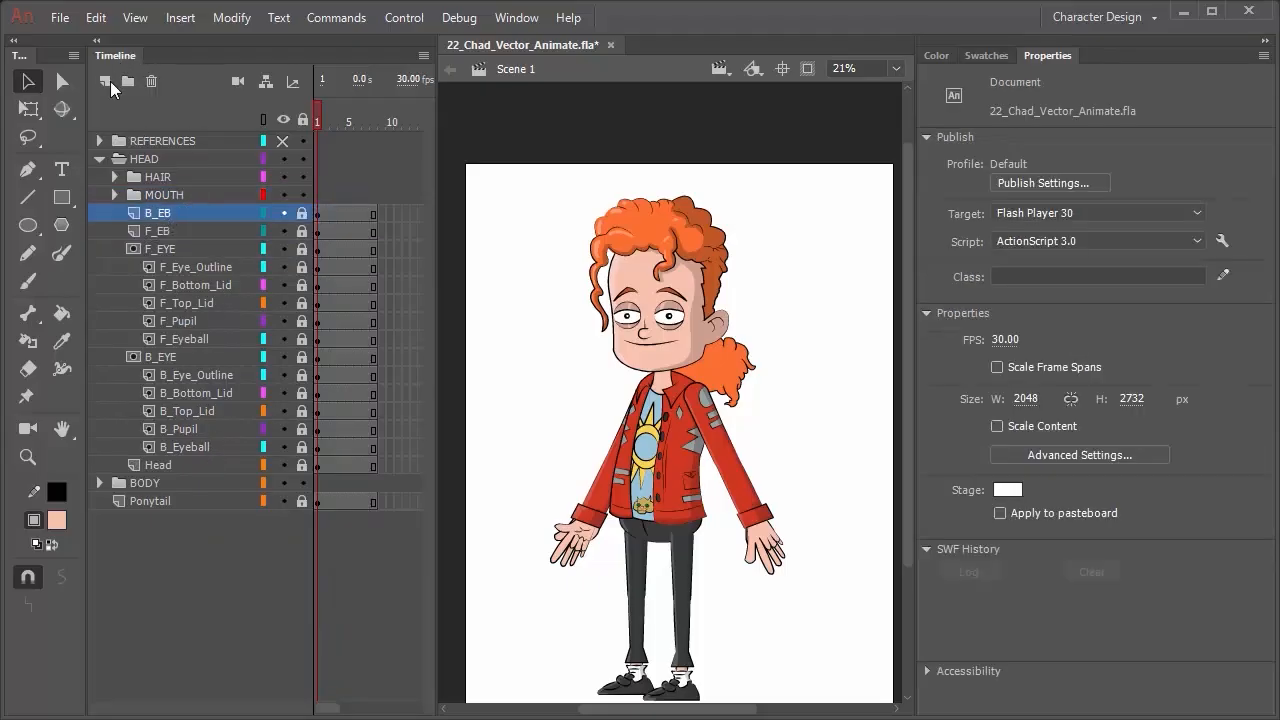
left_click(124, 84)
double_click(153, 201)
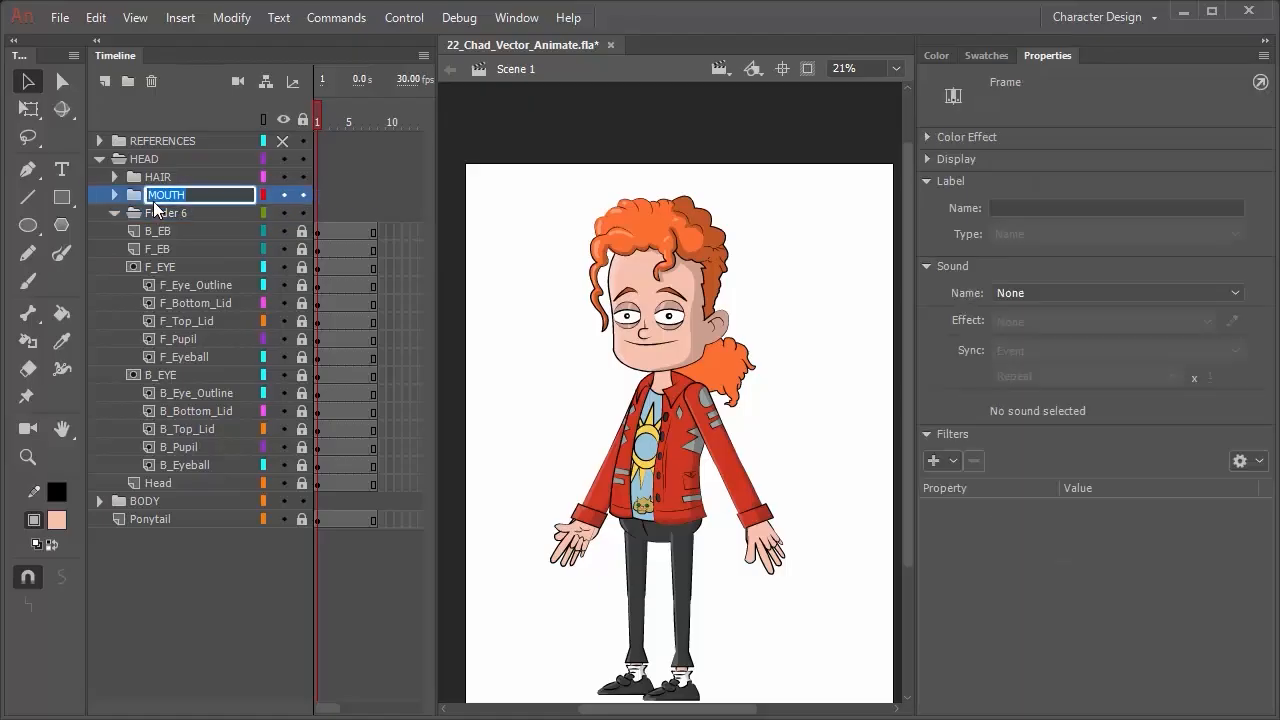
double_click(165, 210)
type("EYES")
key("Return")
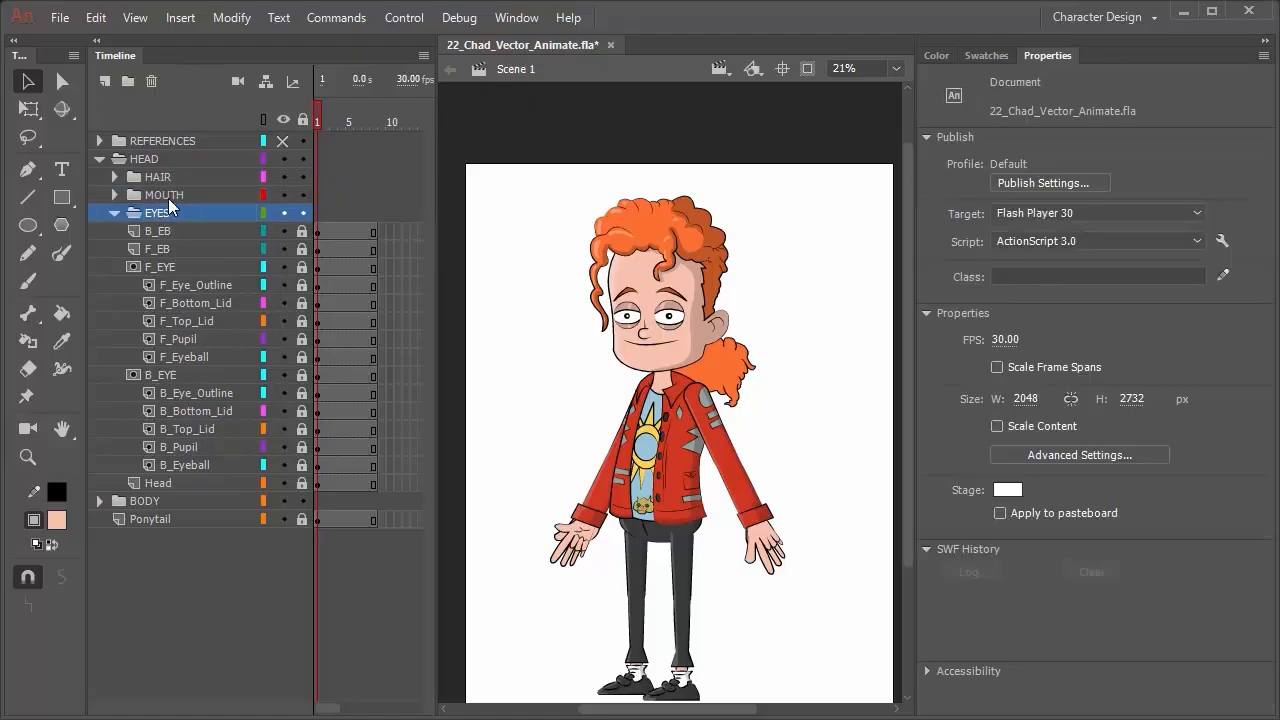
Move all layers from B_EB through B_Eyeball into the EYES folder and collapse the folder.
left_click(164, 231)
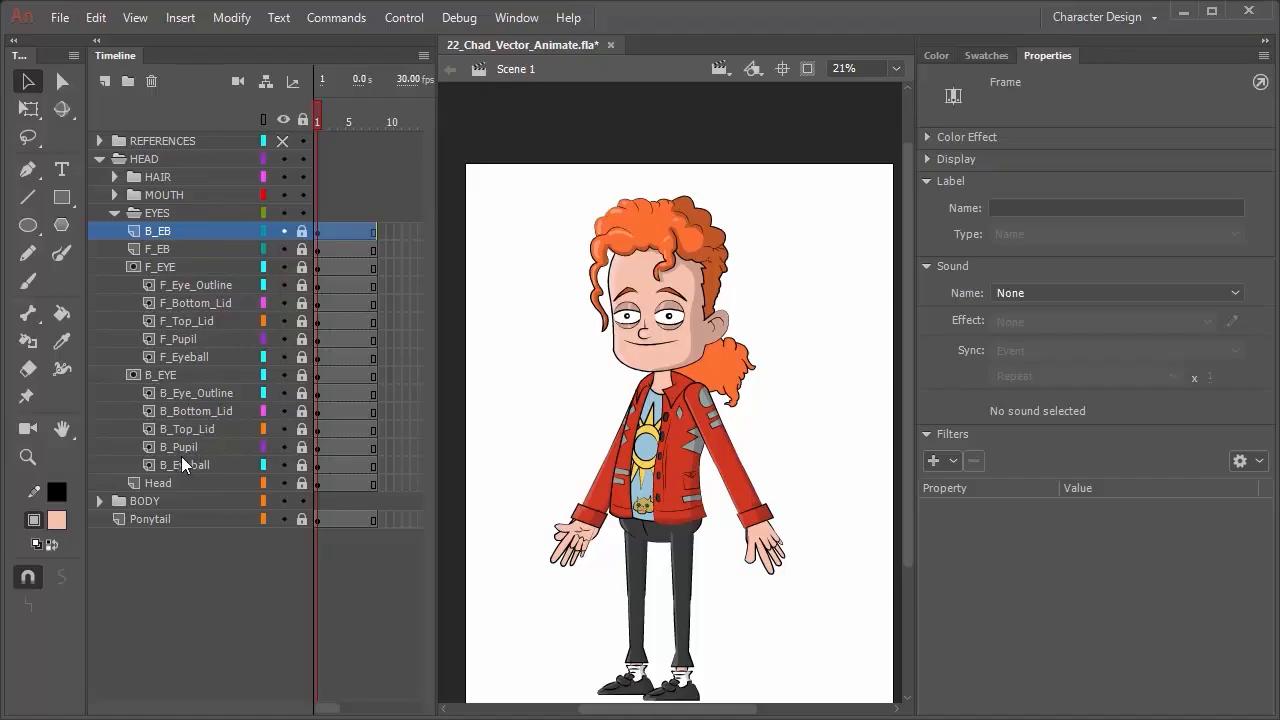
left_click(182, 465, "shift")
left_click_drag(159, 228, 122, 218)
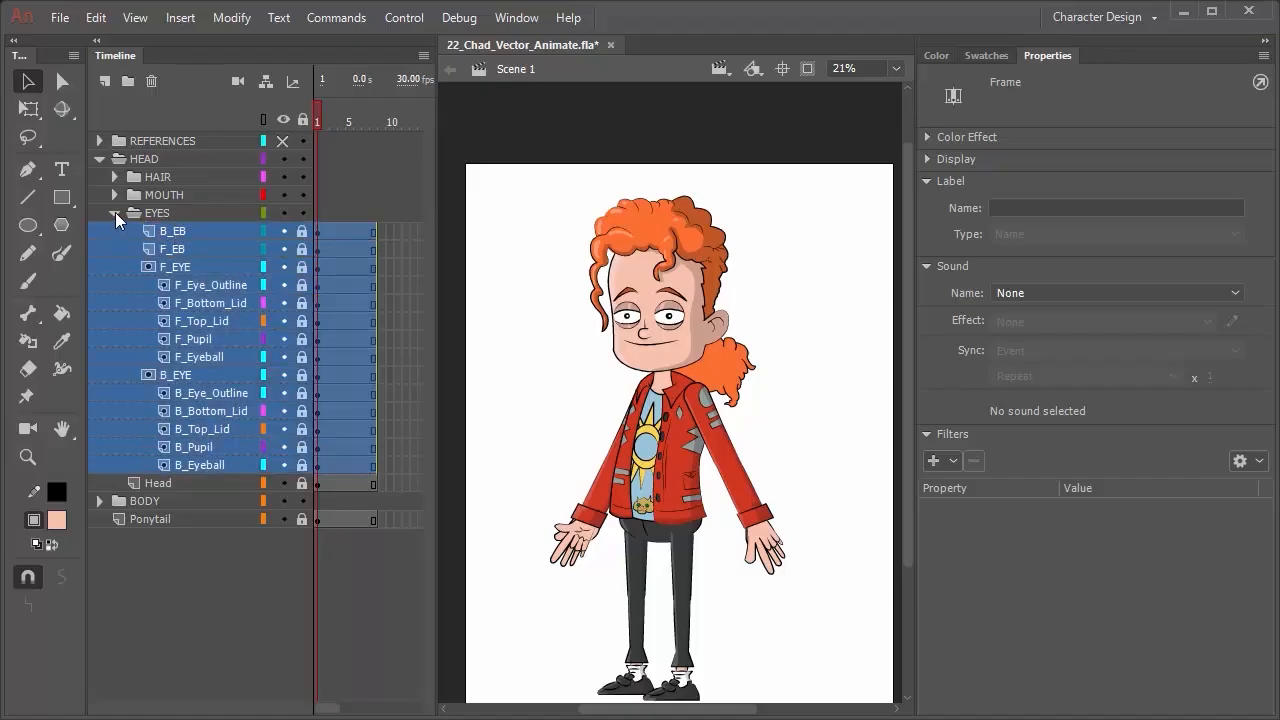
left_click(115, 212)
left_click(159, 235)
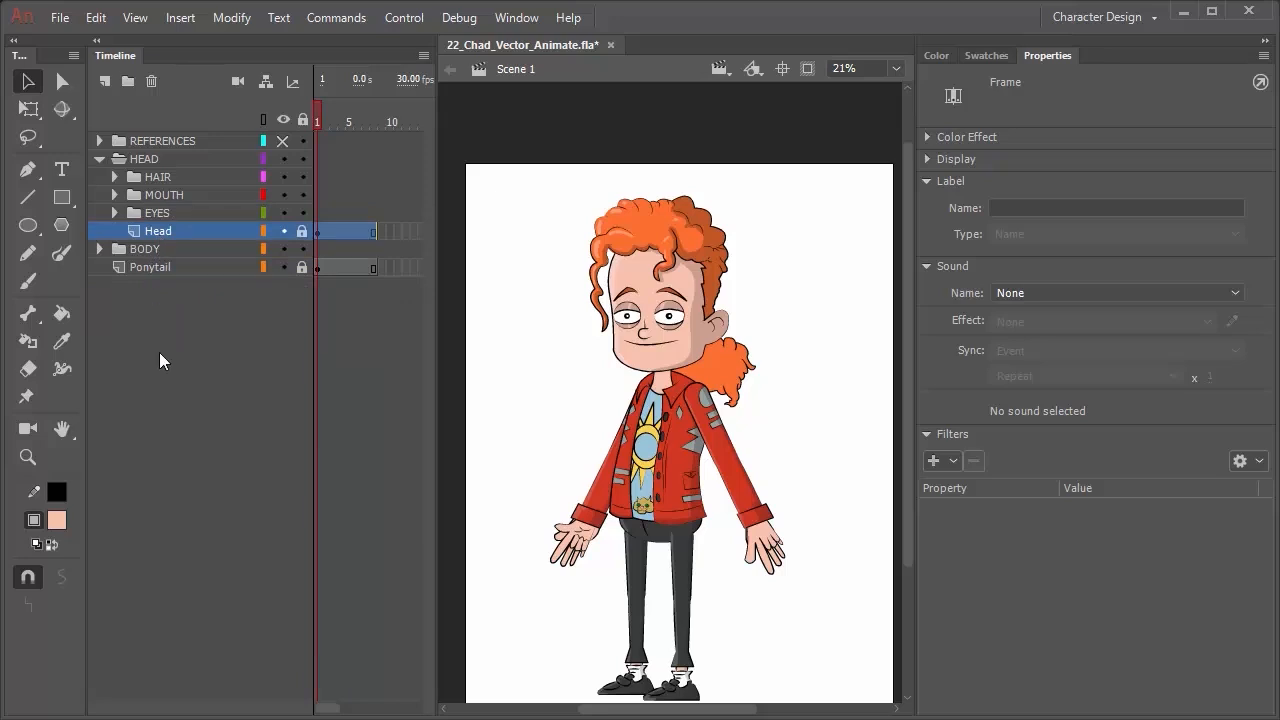
Expand the BODY folder and create a subfolder named F.LEG directly above the F_Leg___Calf layer.
left_click(112, 253)
left_click(98, 249)
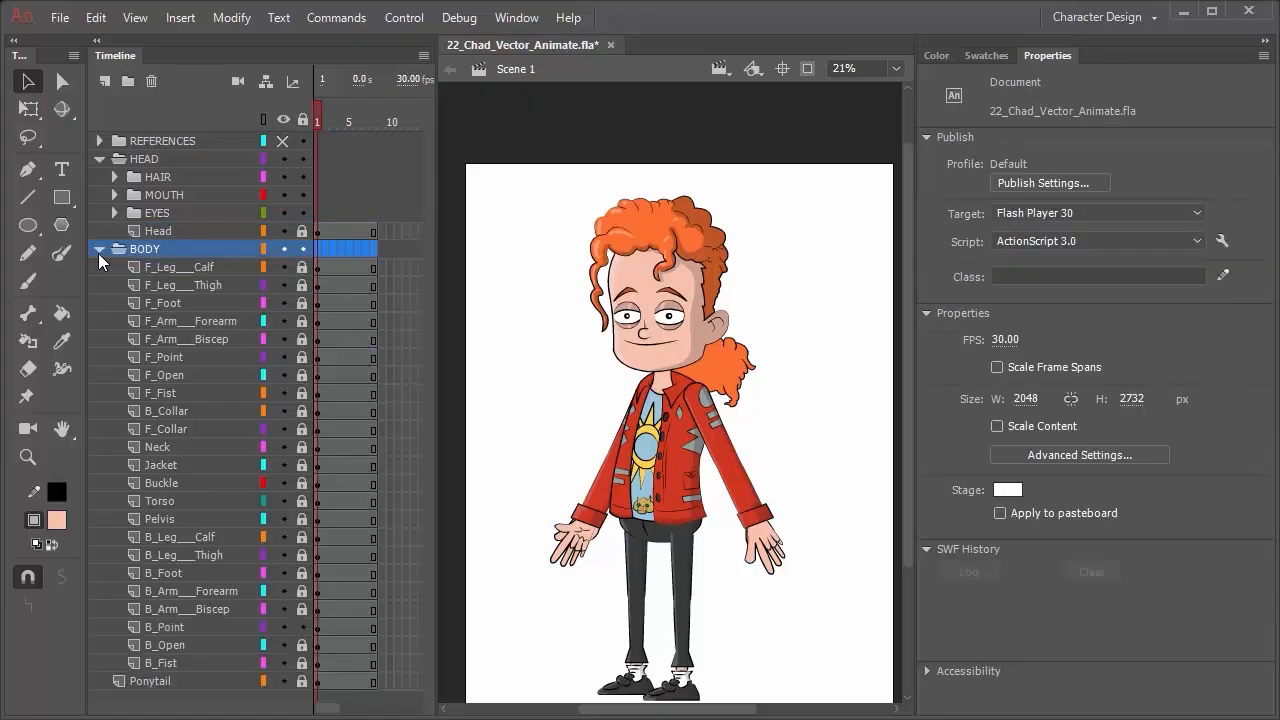
left_click(157, 267)
left_click(132, 80)
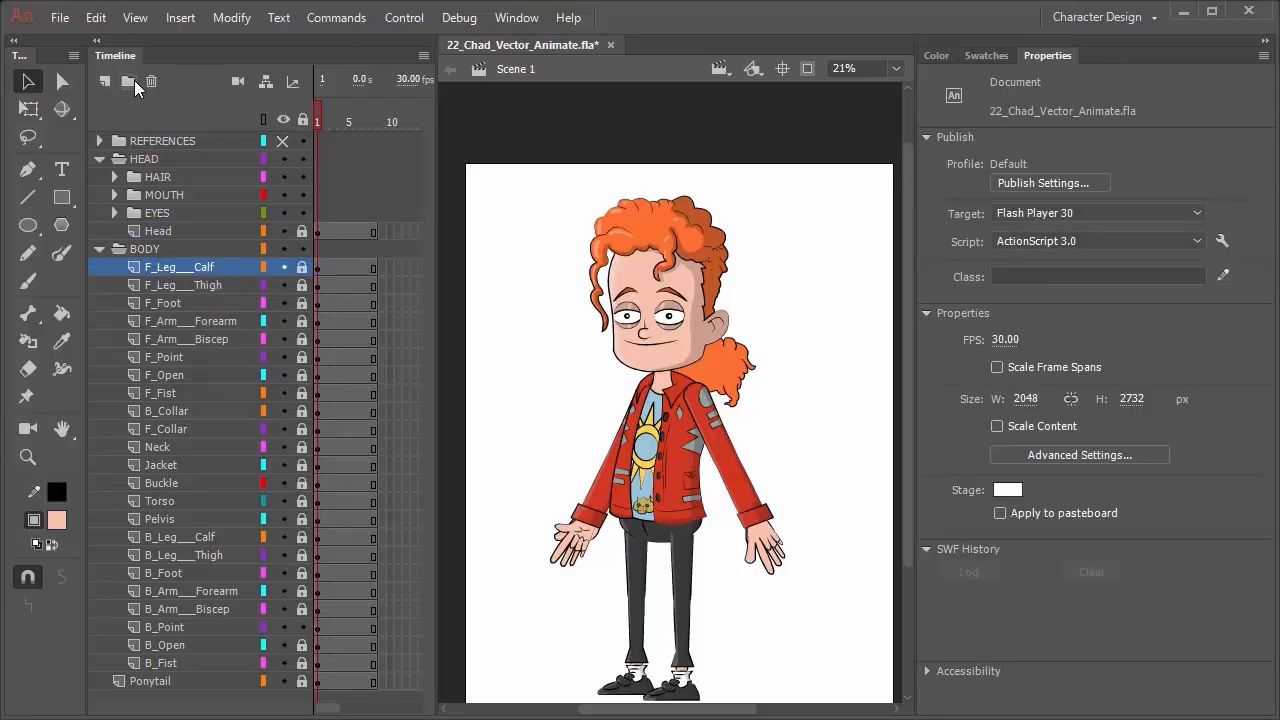
double_click(160, 267)
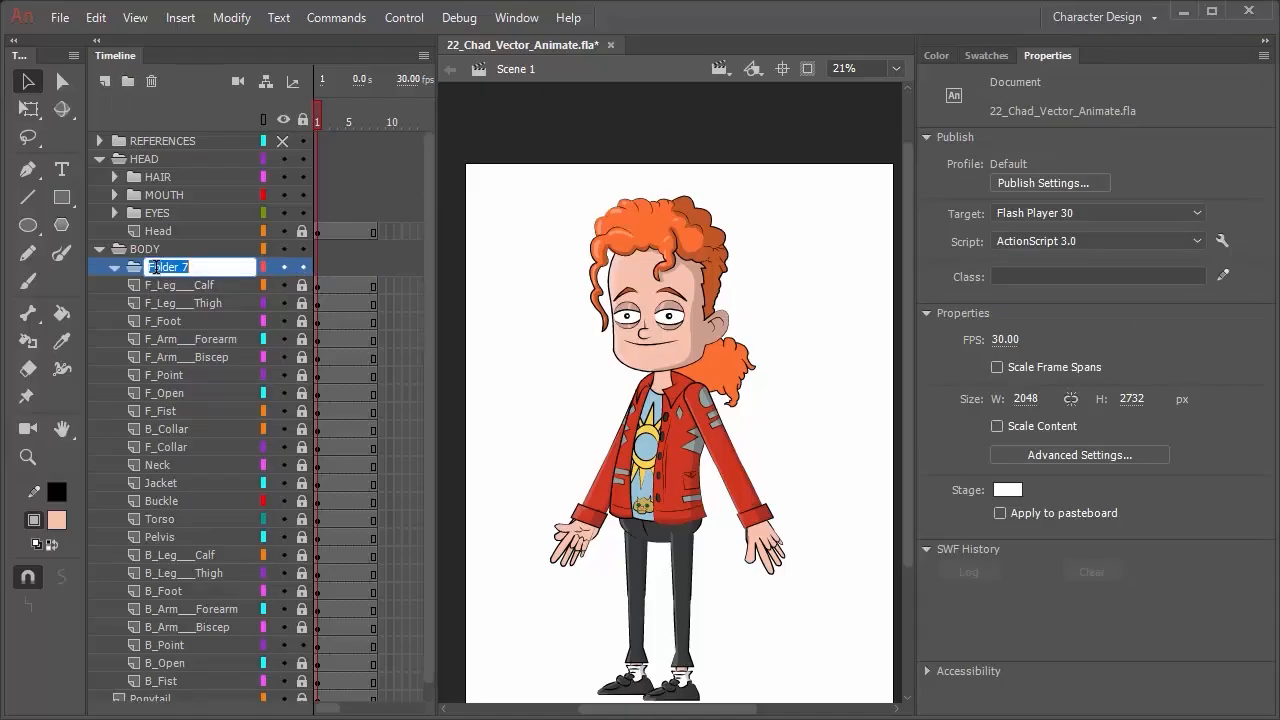
type("F_LEG")
key("Return")
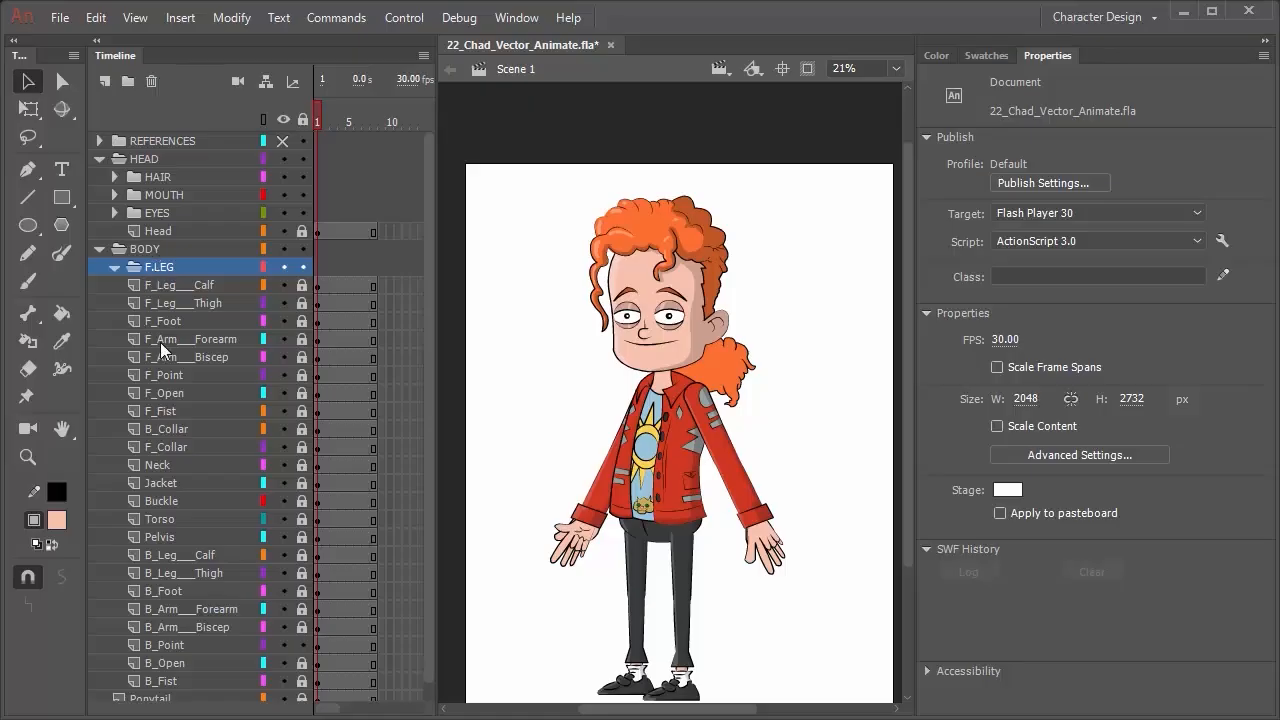
Move the F_Leg___Calf, F_Leg___Thigh and F_Foot layers into the F.LEG folder and collapse the folder.
left_click(173, 288)
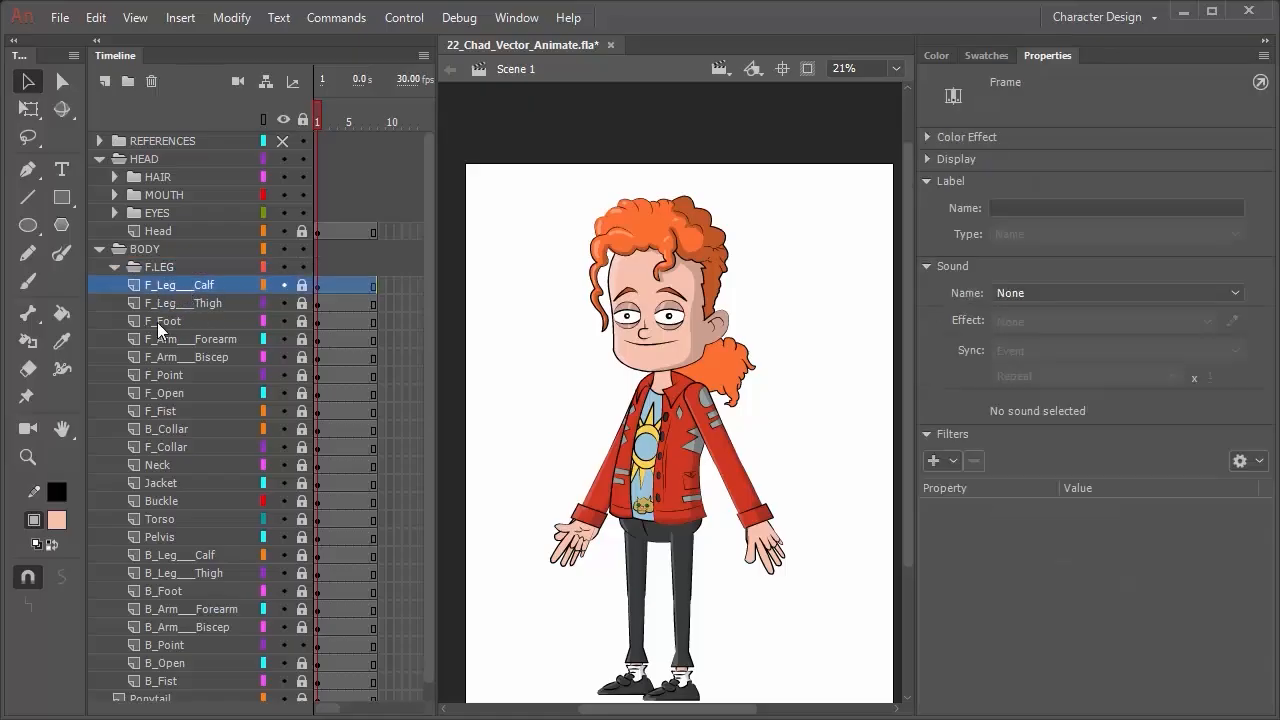
left_click(173, 322, "shift")
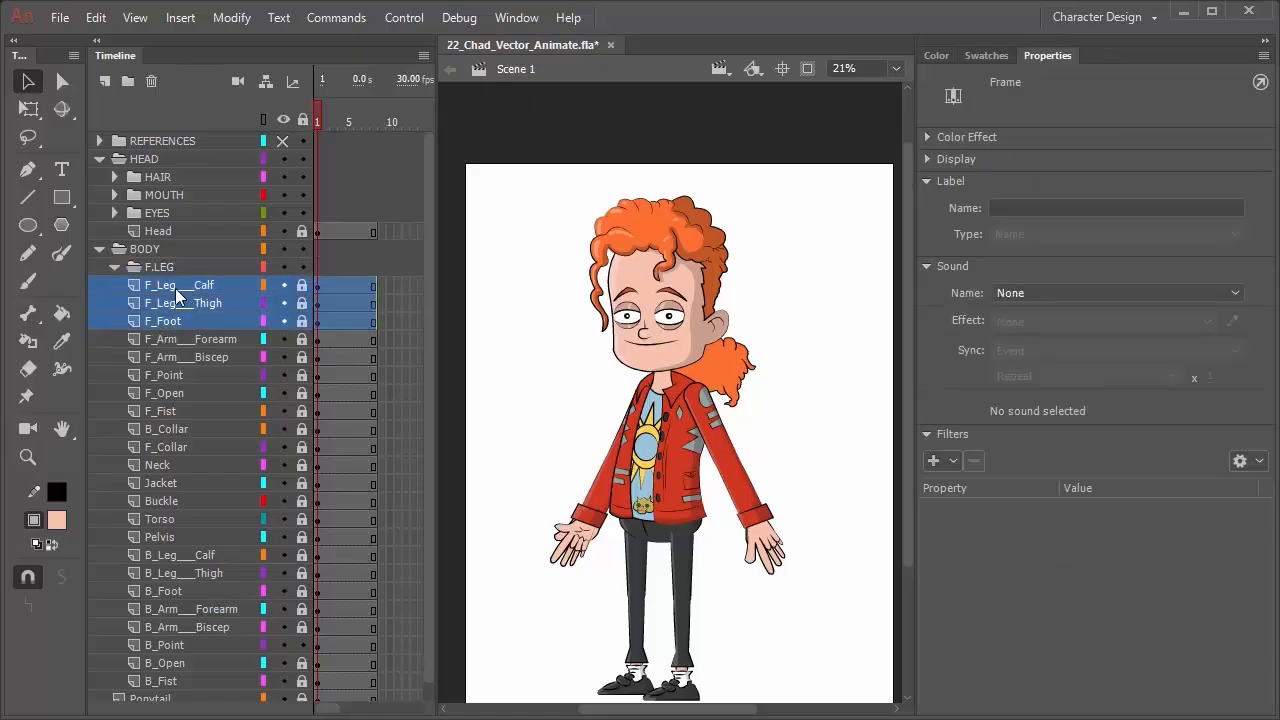
left_click_drag(175, 288, 113, 262)
left_click(114, 268)
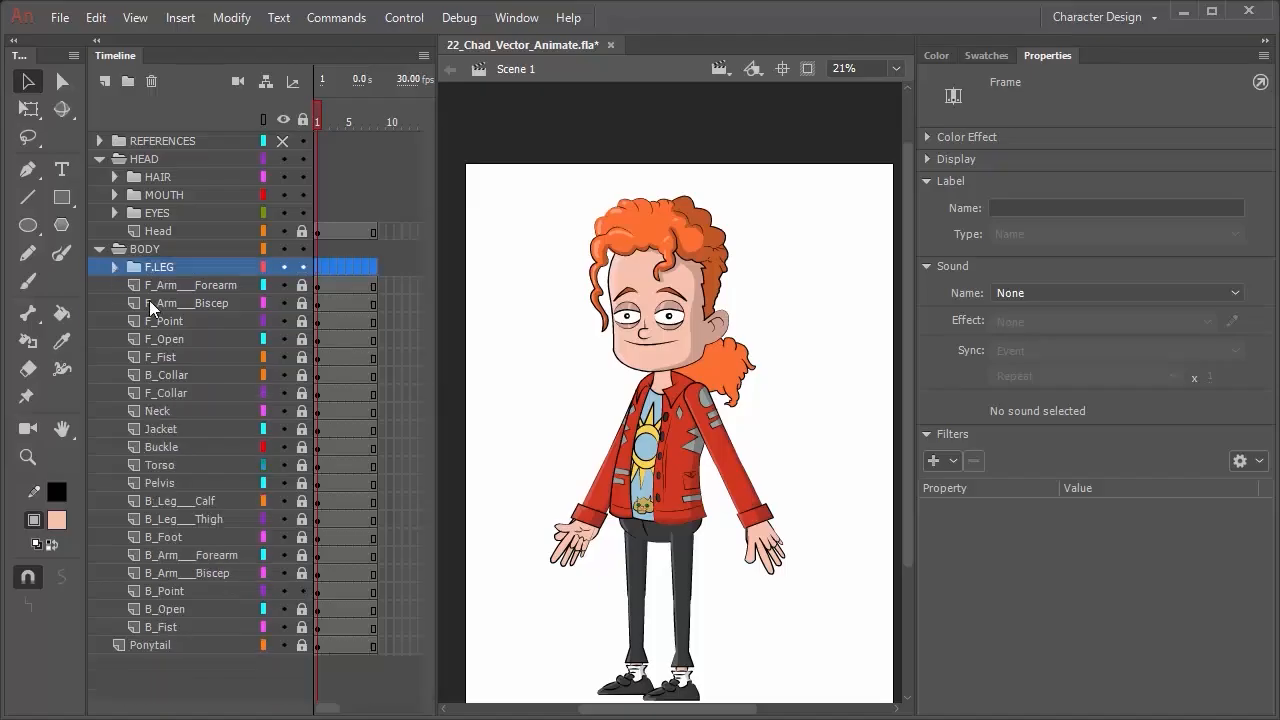
Create a subfolder inside BODY directly above the F_Arm___Forearm layer and name it F.ARM.
left_click(148, 288)
left_click(128, 81)
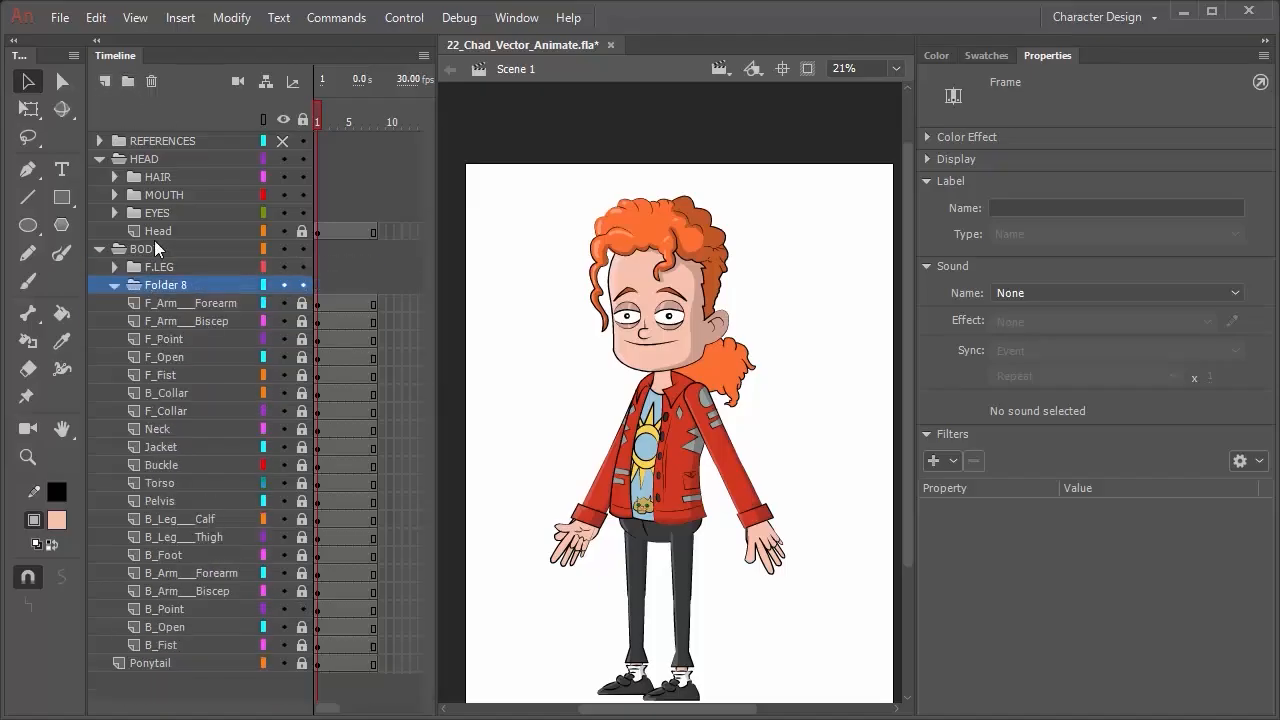
left_click(170, 272)
double_click(166, 284)
type("F")
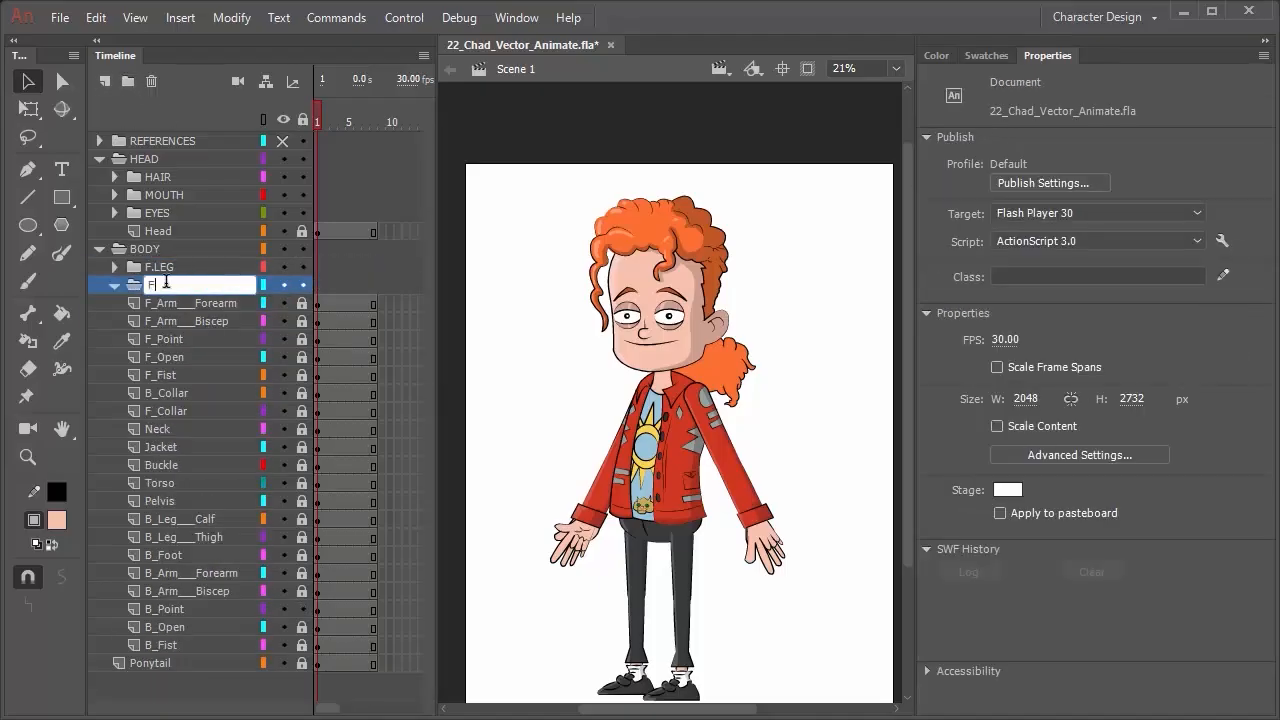
type(".ARM")
key("Return")
Move all layers from F_Arm___Forearm through F_Fist into the F.ARM folder.
left_click(185, 306)
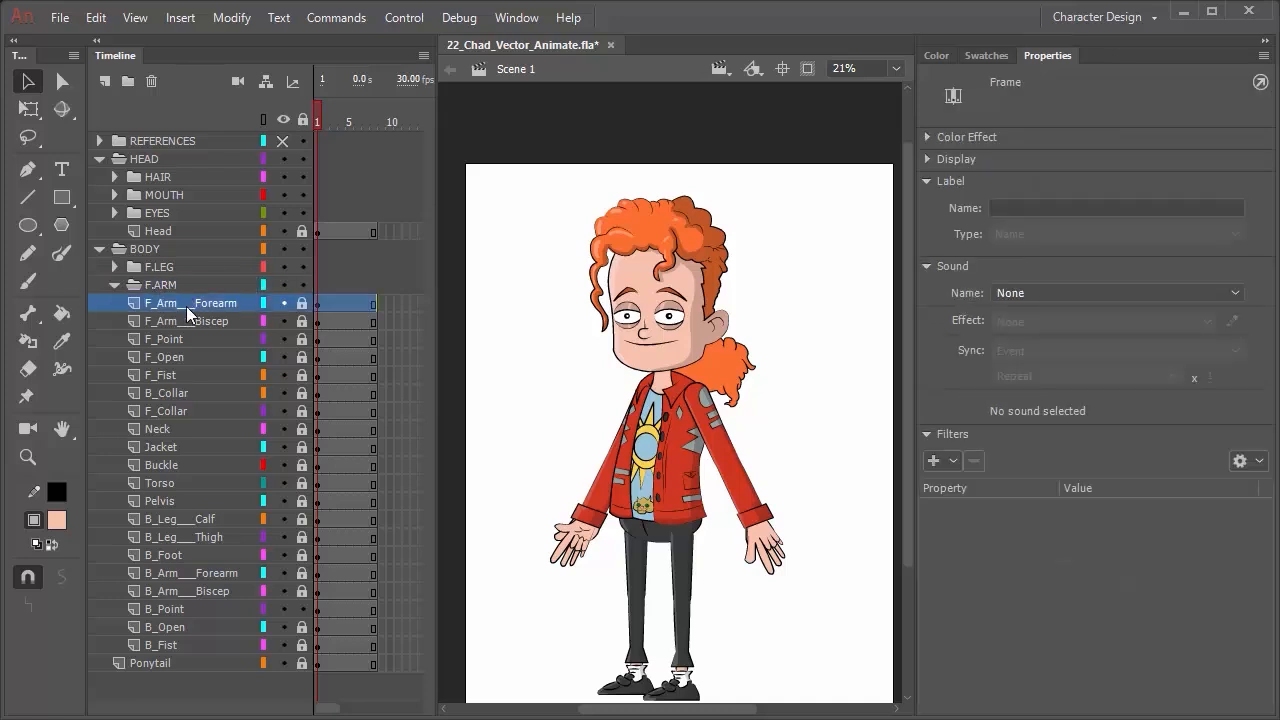
left_click(160, 373, "shift")
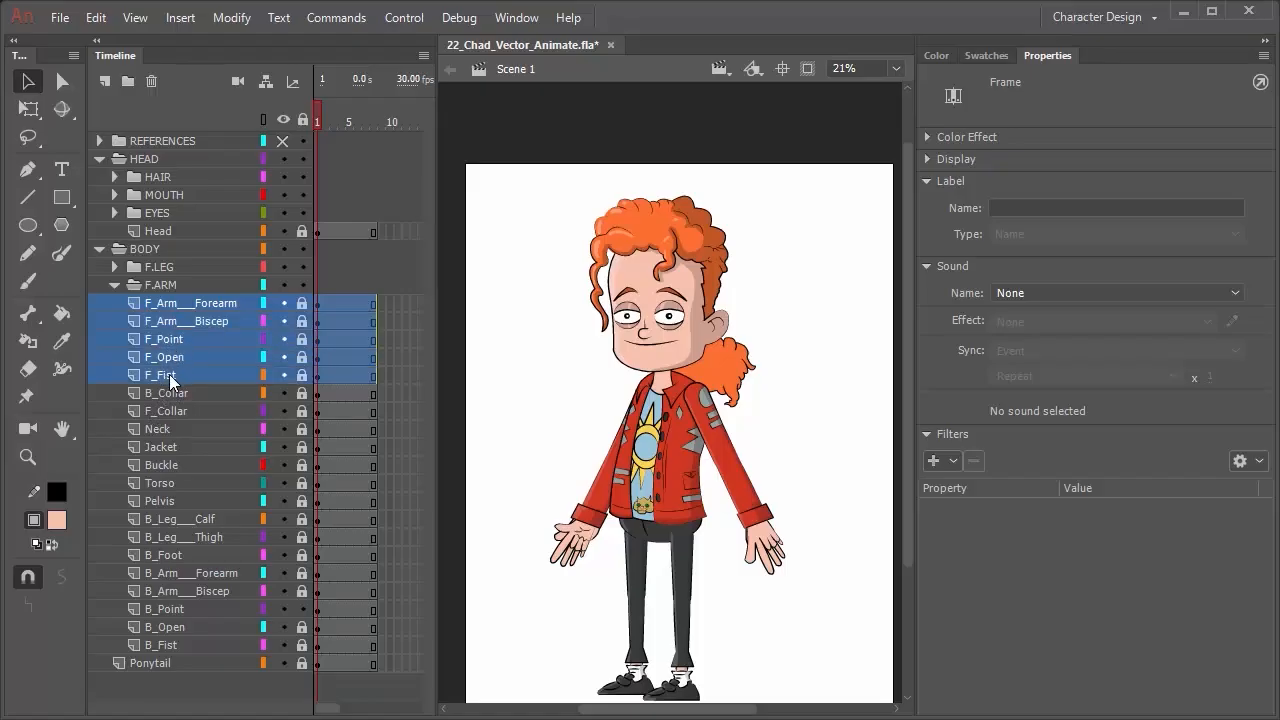
left_click_drag(168, 303, 177, 307)
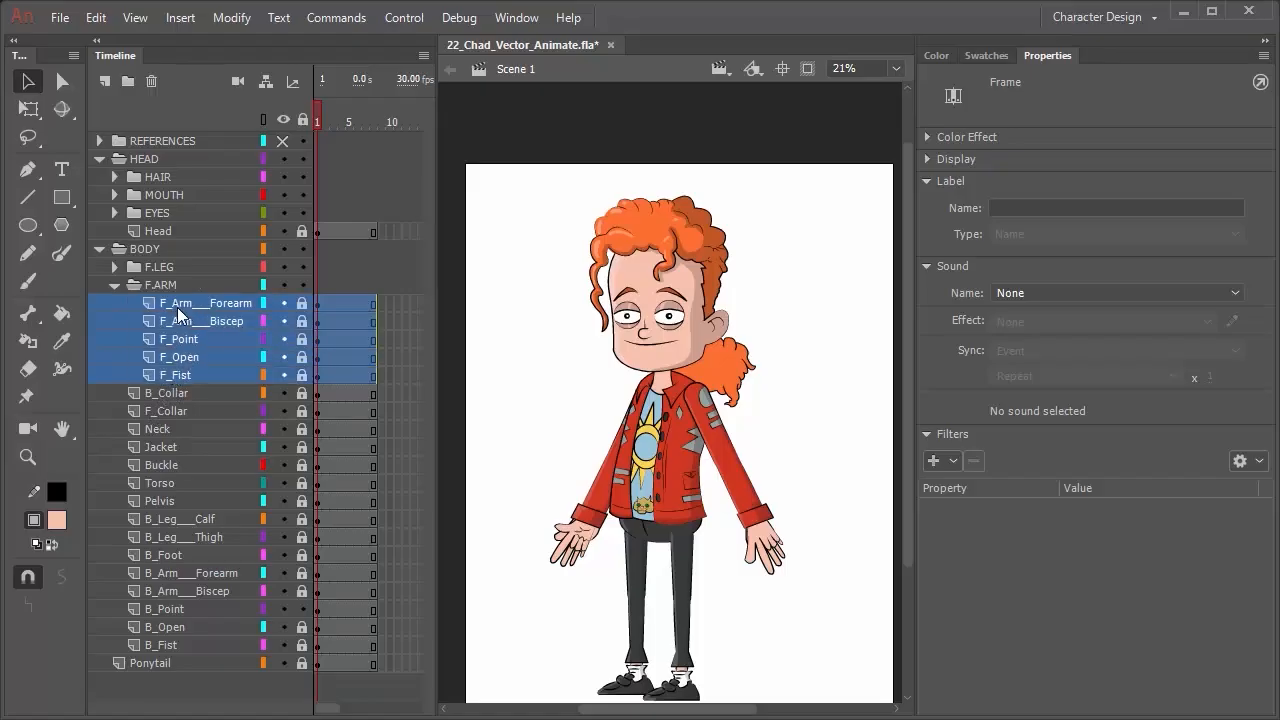
Create a subfolder inside F.ARM directly above the F_Open layer and name it F.HAND.
left_click(174, 358)
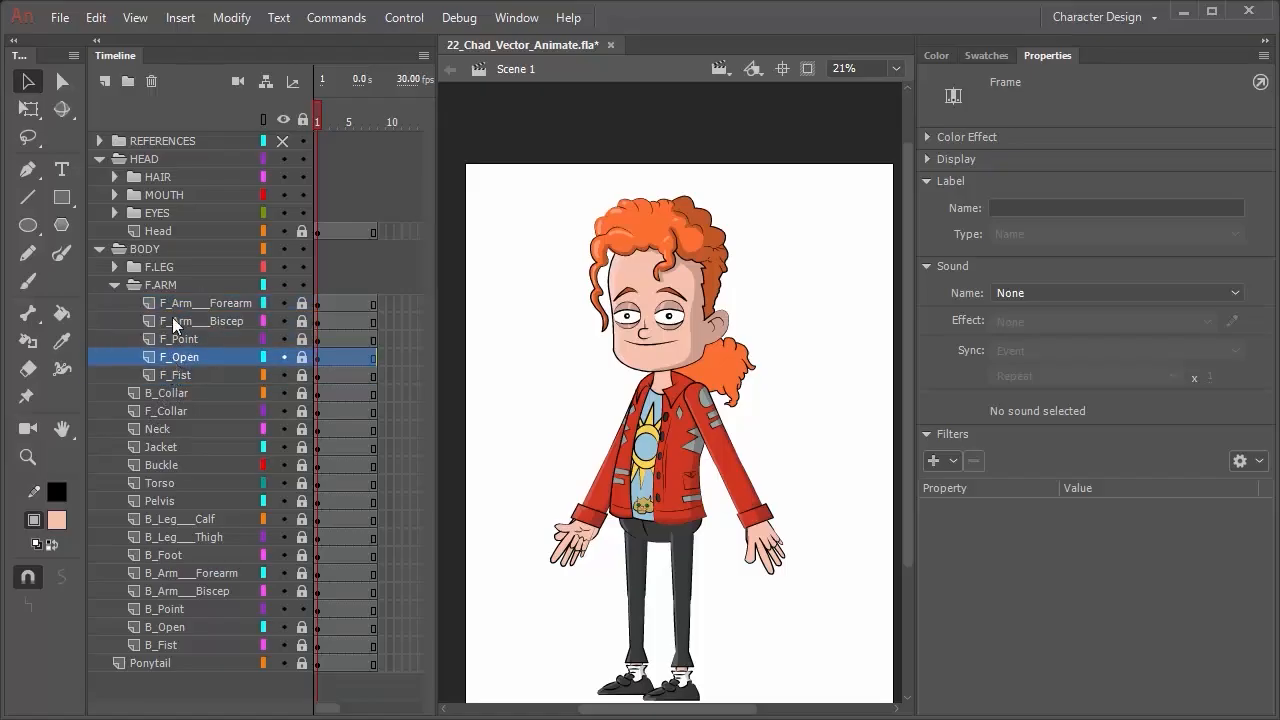
left_click(127, 81)
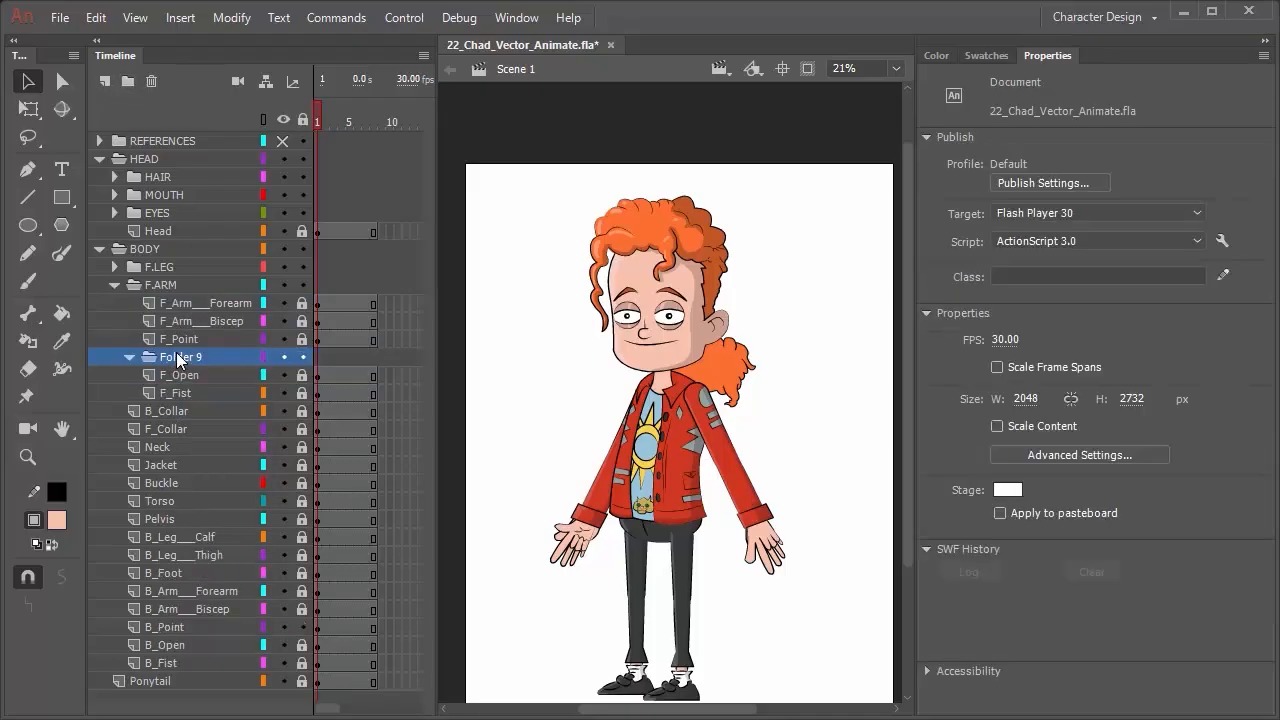
double_click(182, 357)
type("F.H")
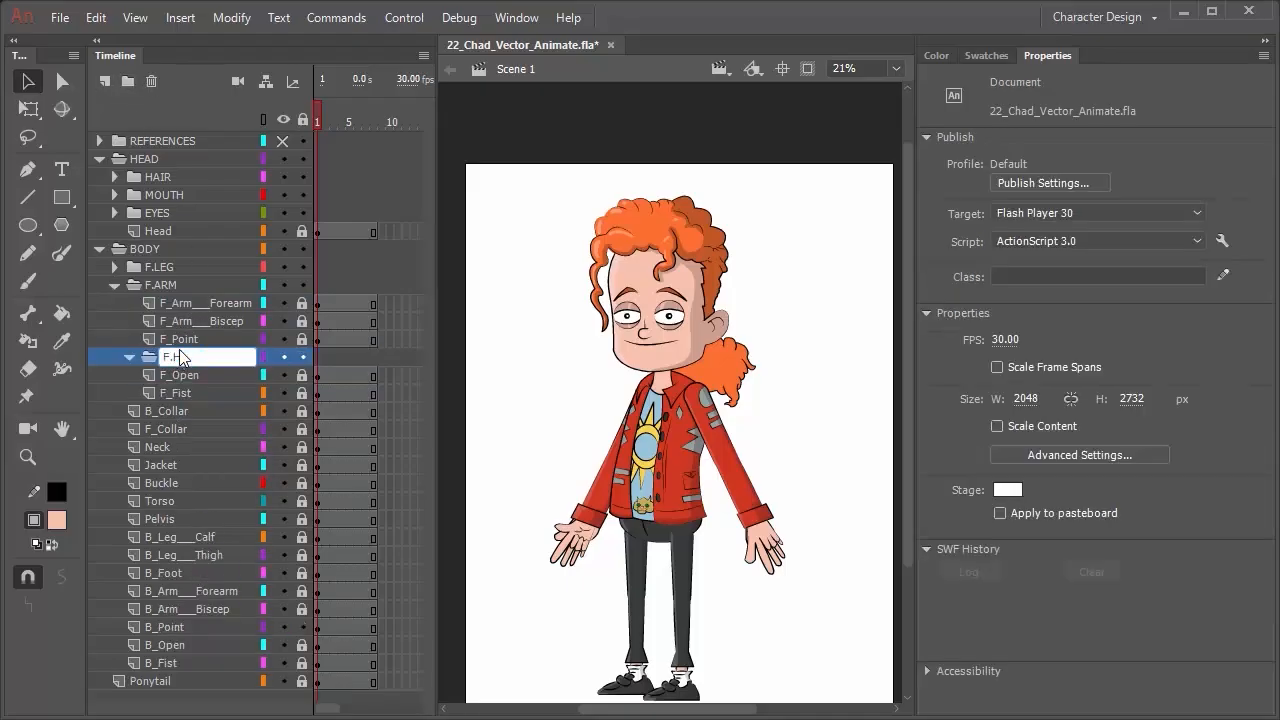
type("AND")
key("Return")
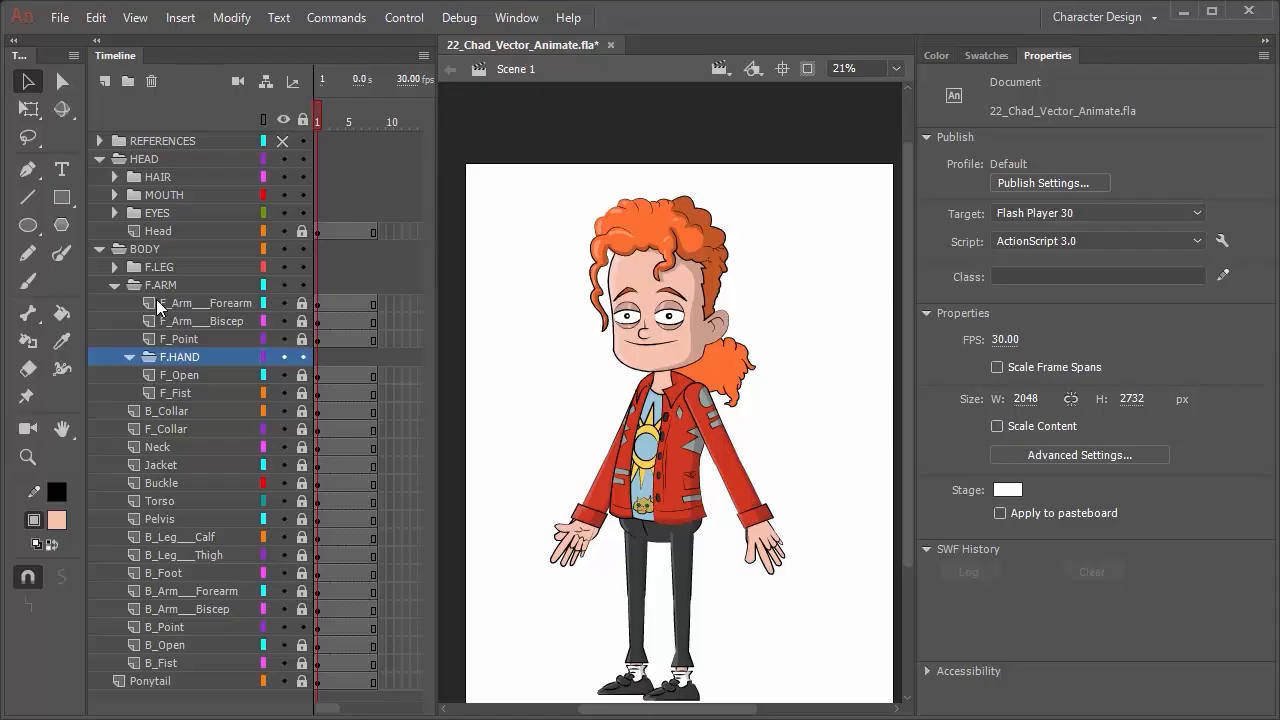
Move the F_Point, F_Open and F_Fist layers into the F.HAND folder and collapse both F.HAND and F.ARM.
left_click(179, 377)
left_click(180, 393, "ctrl")
left_click(186, 340, "ctrl")
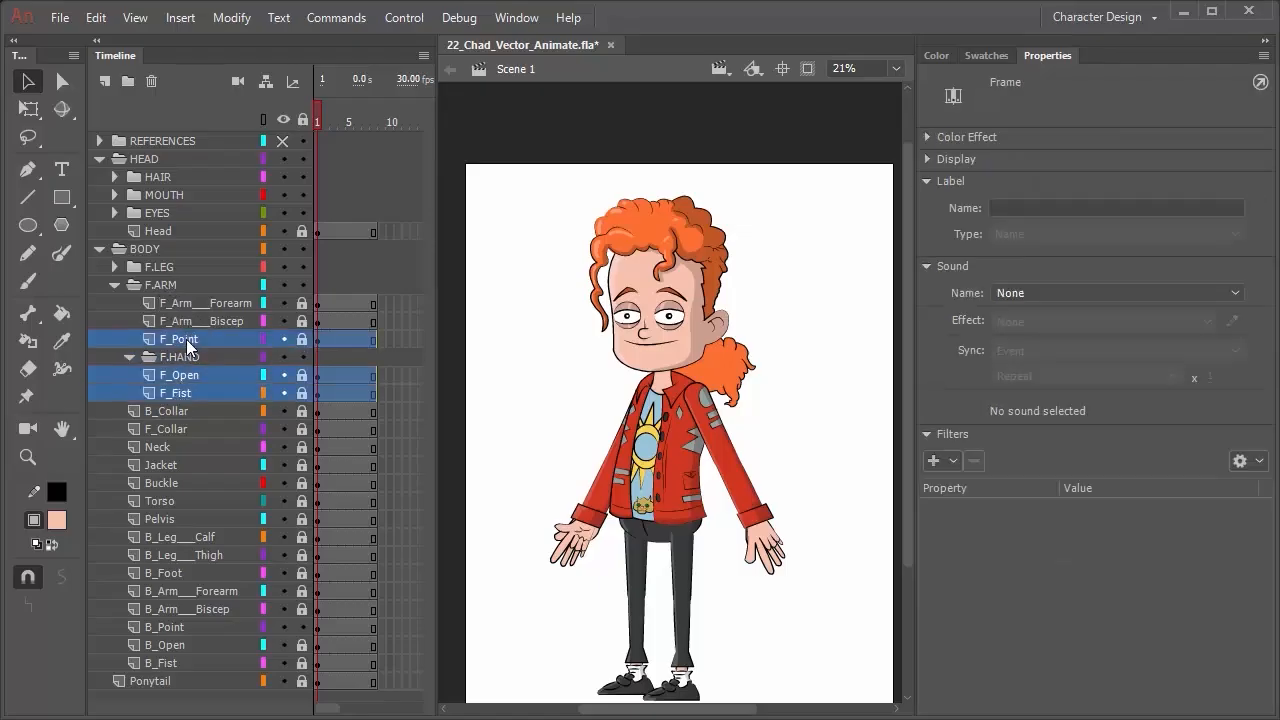
left_click_drag(188, 344, 190, 360)
left_click(129, 340)
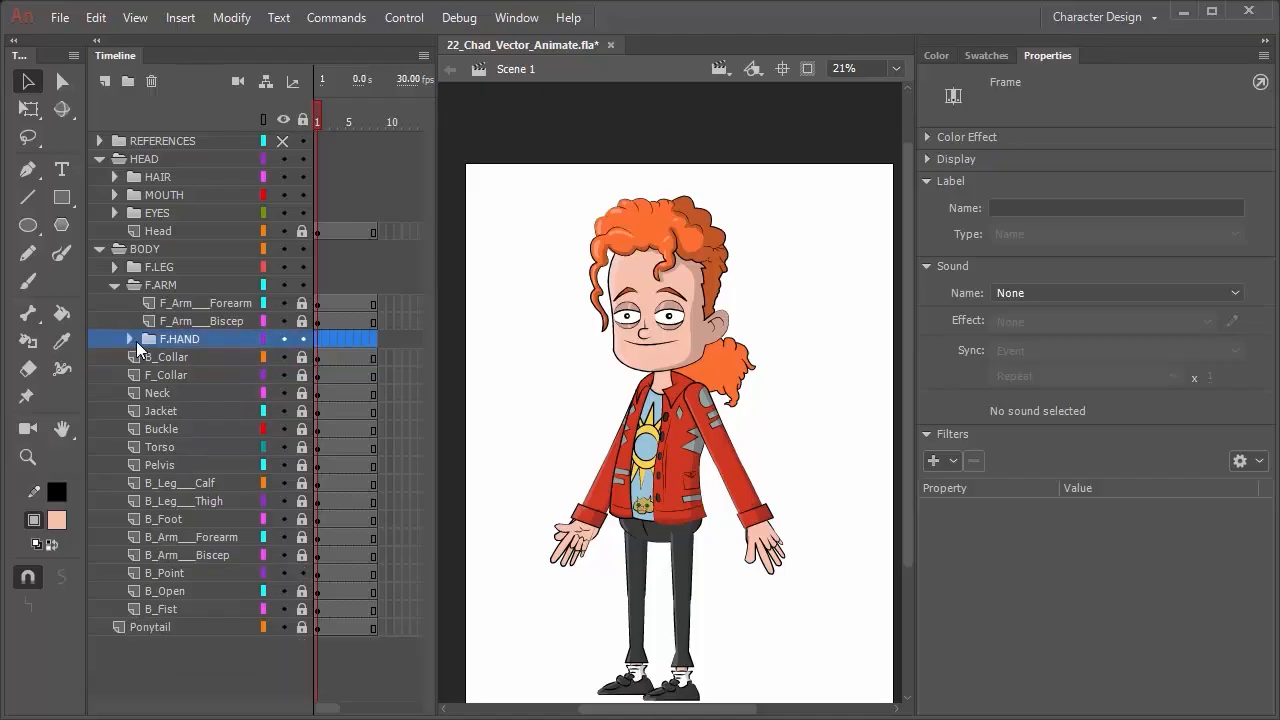
left_click(115, 286)
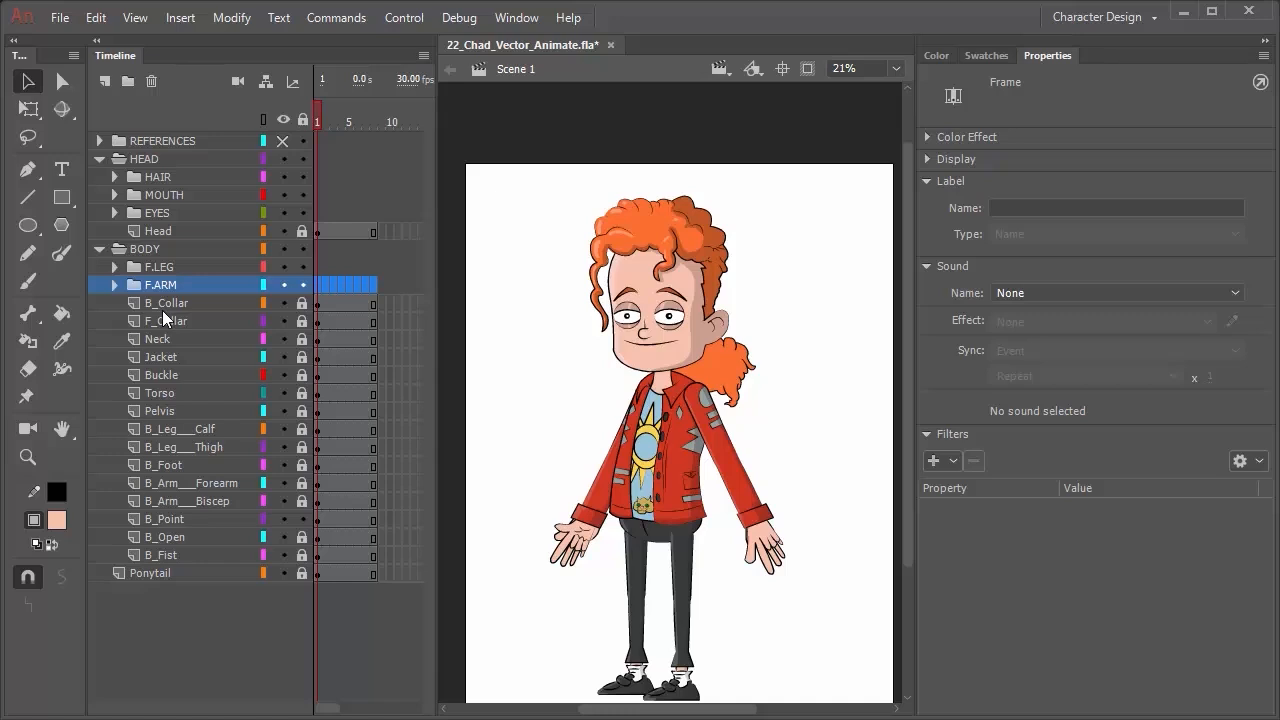
Create a subfolder inside BODY directly above the B_Leg___Calf layer and name it B.LEG.
left_click(154, 305)
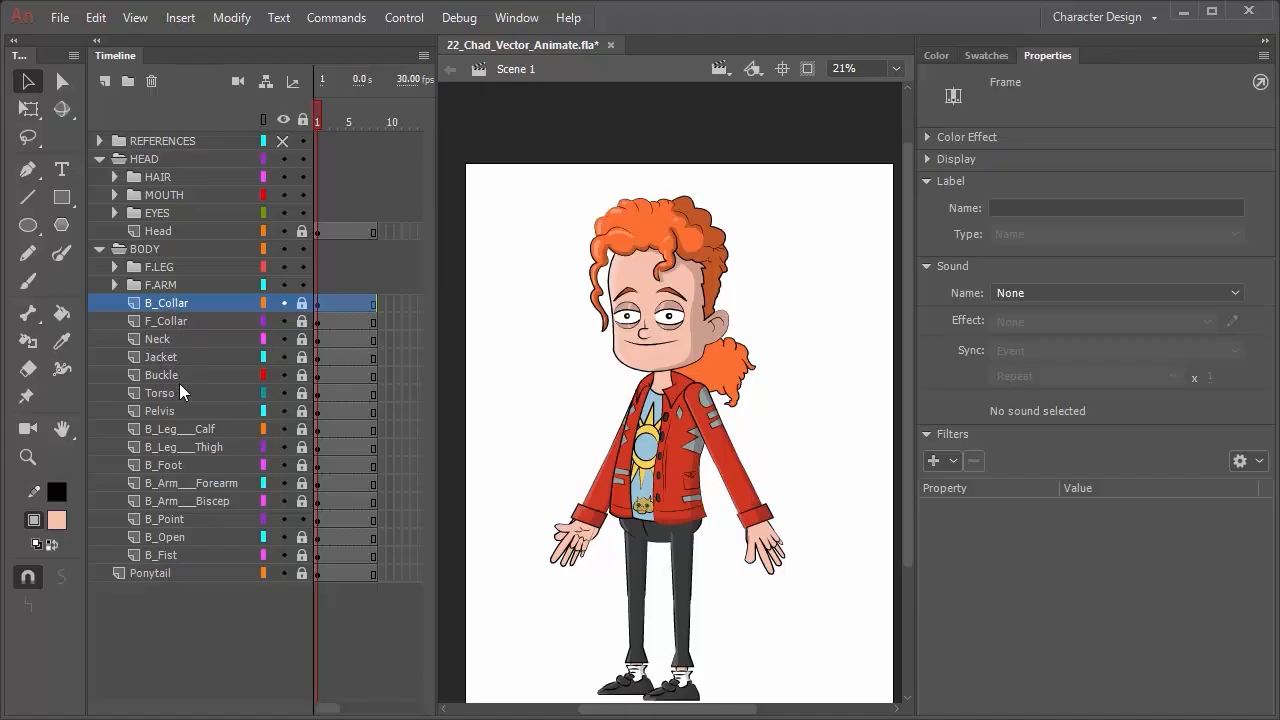
left_click(171, 428)
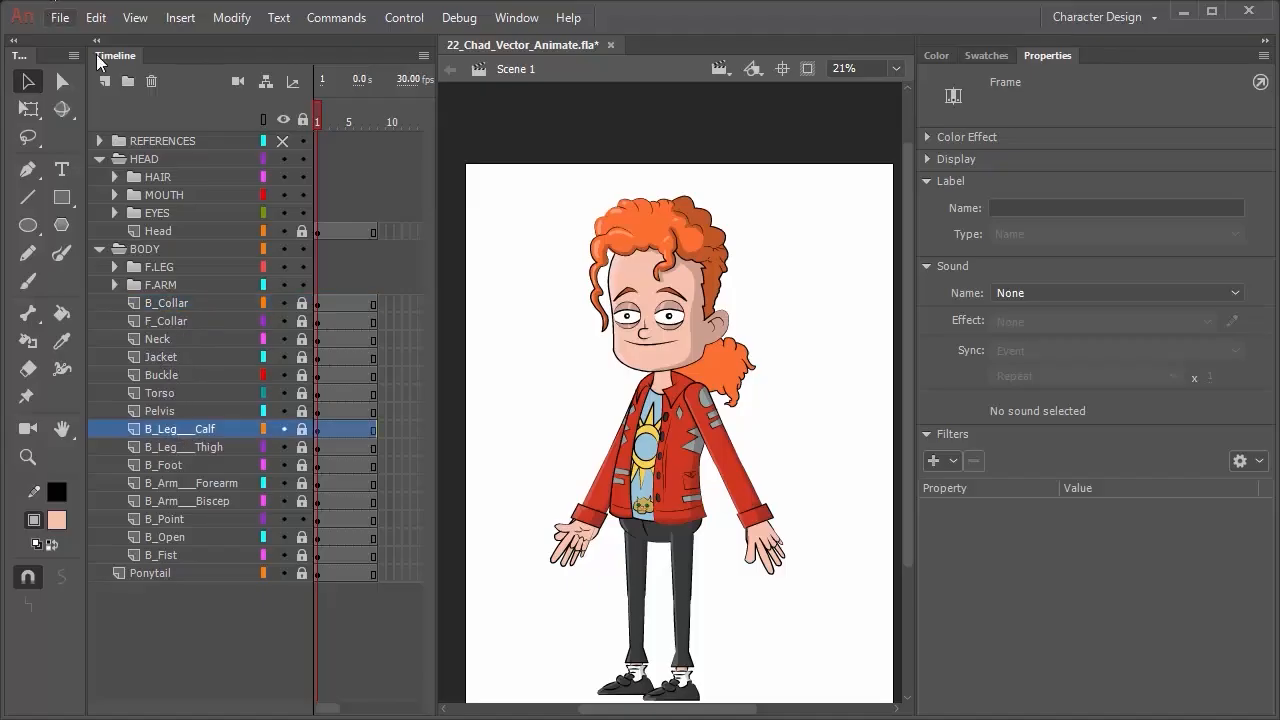
left_click(126, 82)
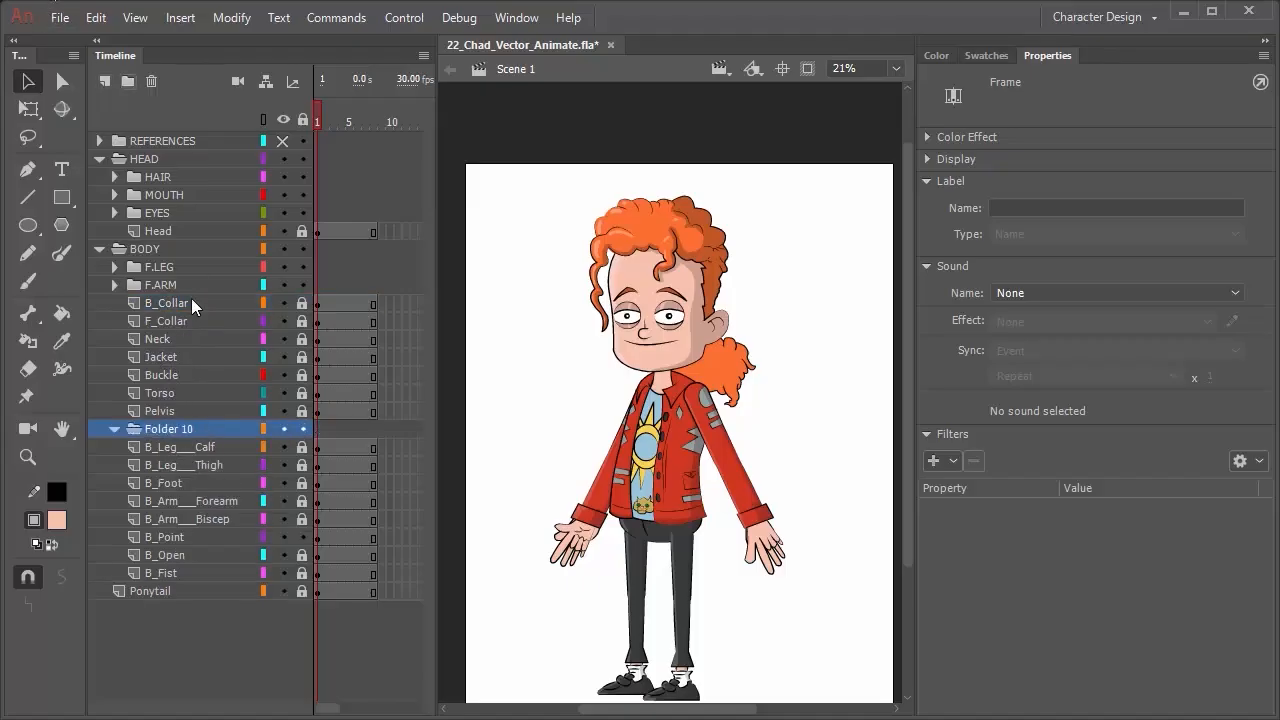
double_click(172, 429)
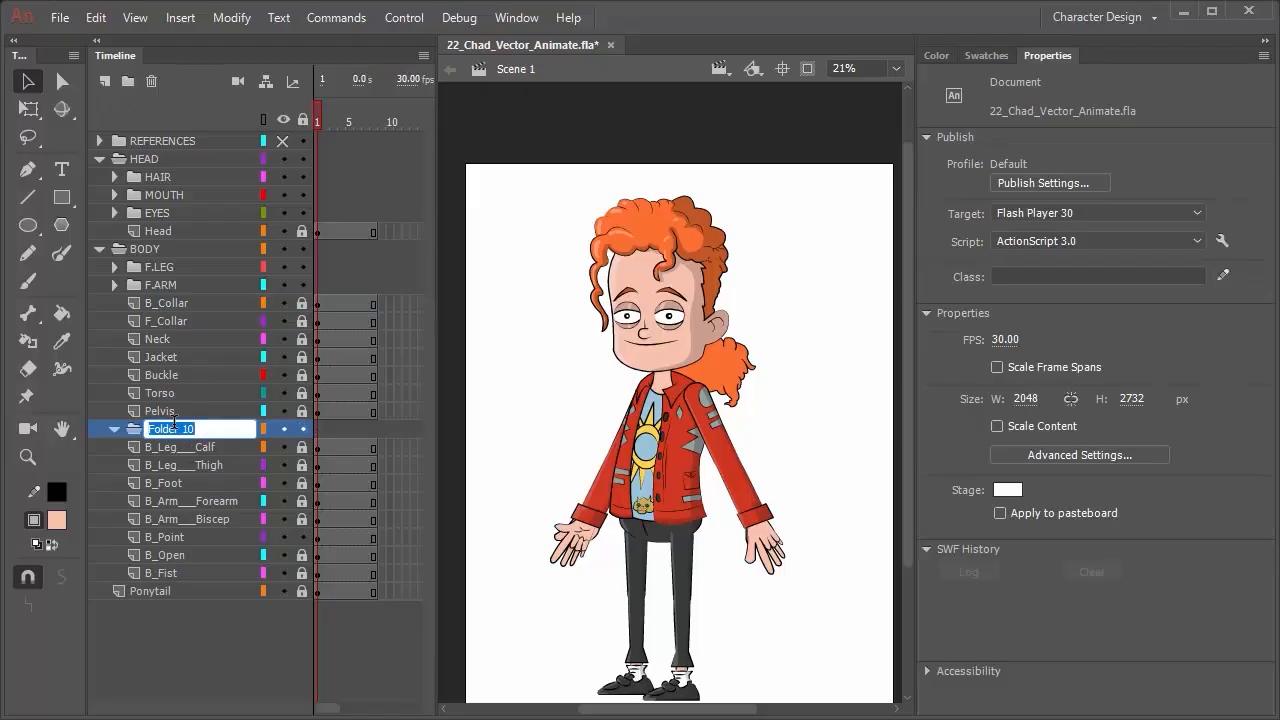
type("B.LEG")
key("Return")
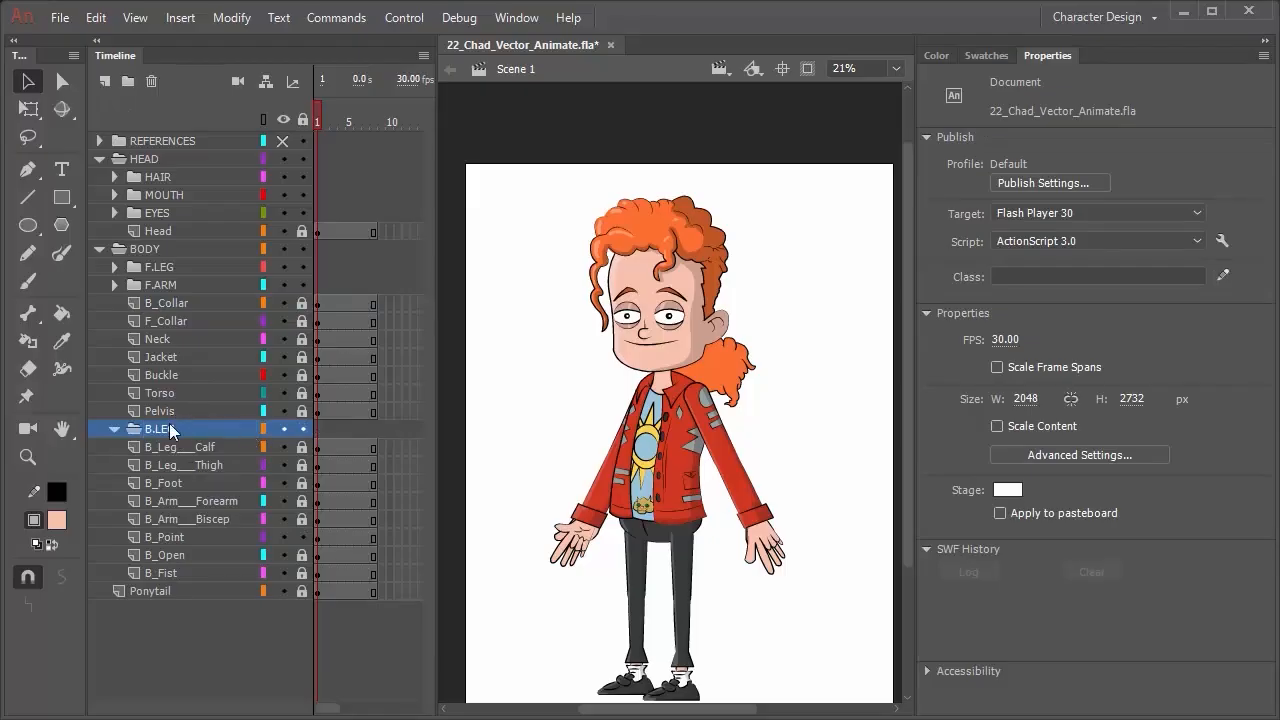
Move the B_Leg___Calf, B_Leg___Thigh and B_Foot layers into the B.LEG folder and collapse the folder.
left_click(179, 447)
left_click(161, 483, "shift")
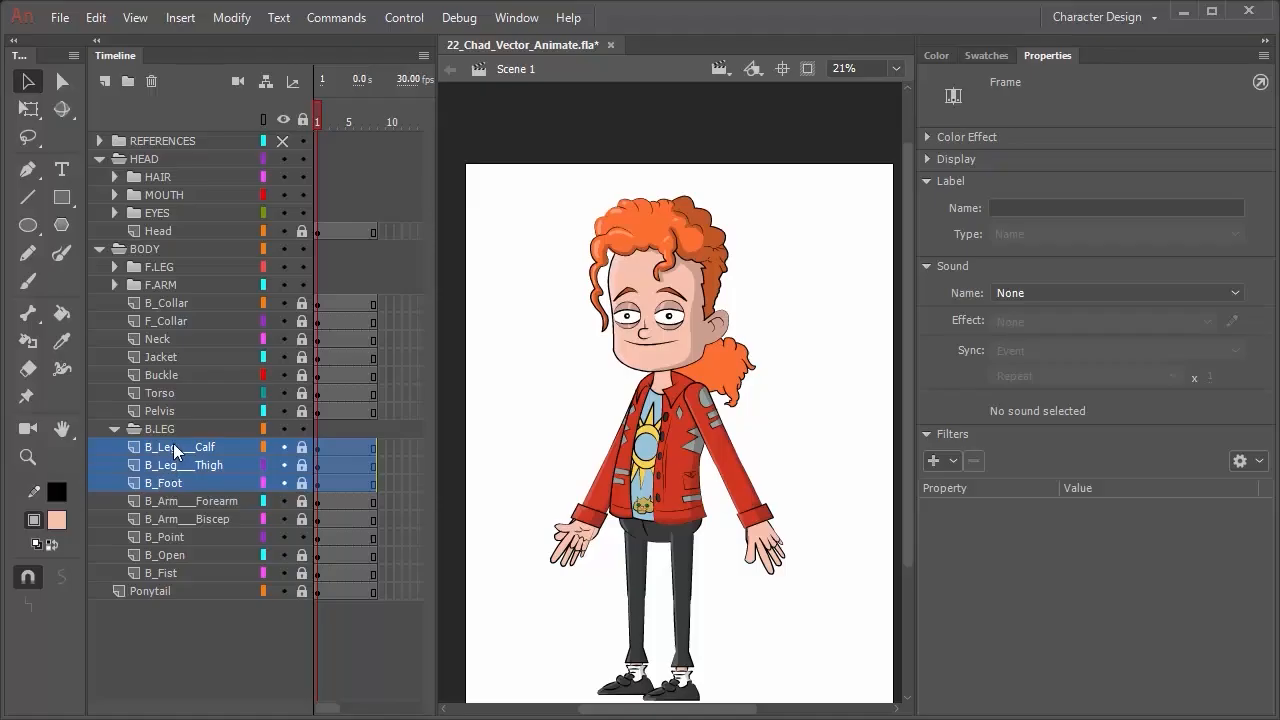
left_click_drag(173, 443, 176, 437)
left_click(118, 429)
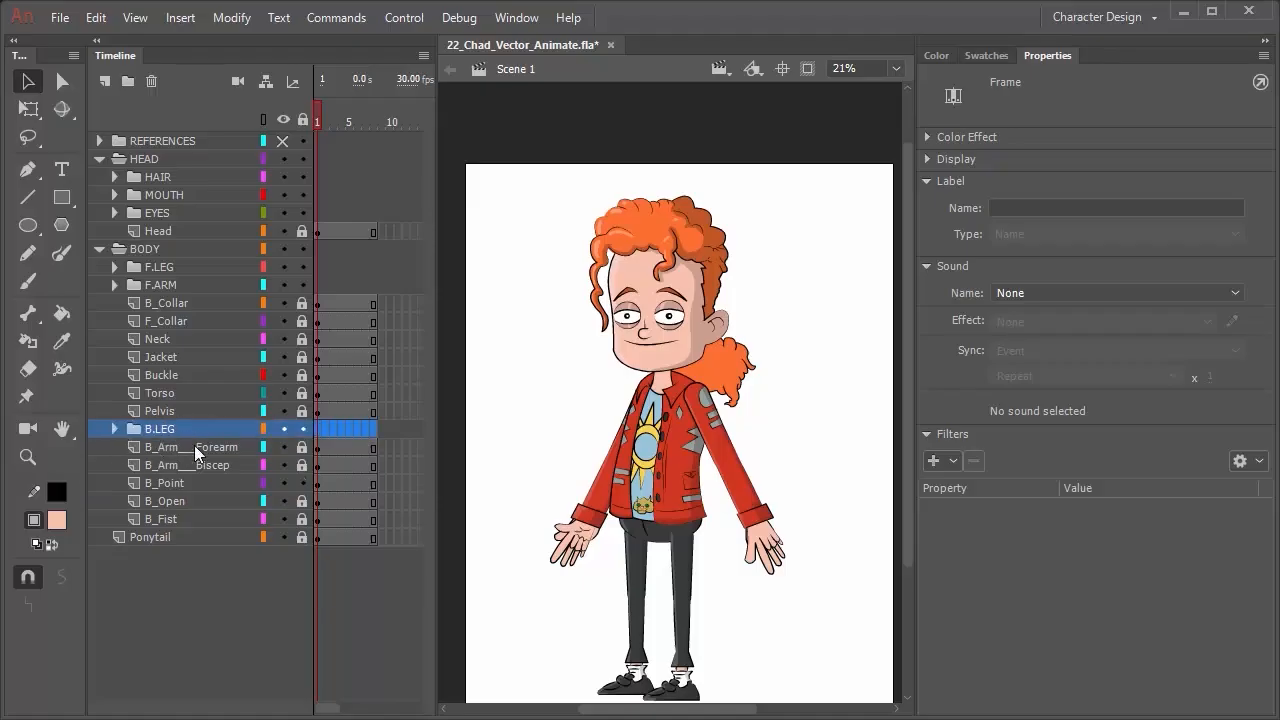
Try placing the B.LEG folder directly below F.ARM and return it to its place below the Pelvis layer.
left_click_drag(165, 430, 167, 303)
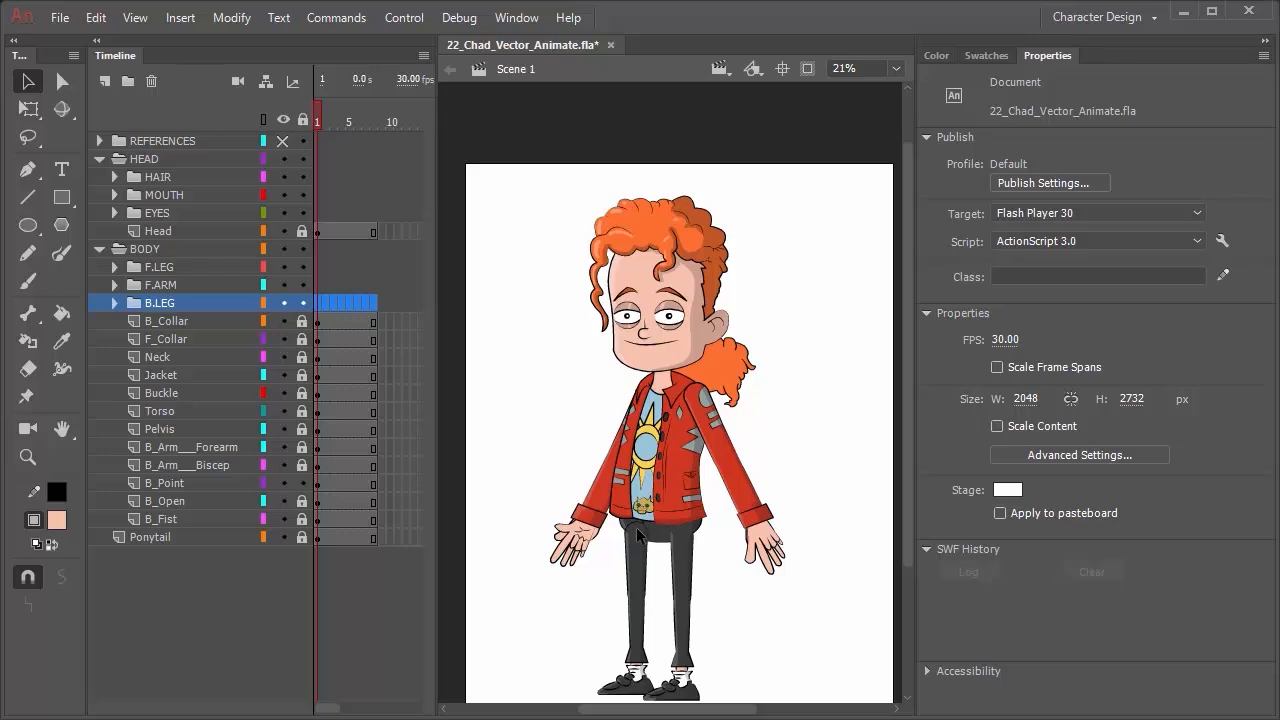
left_click_drag(160, 303, 222, 418)
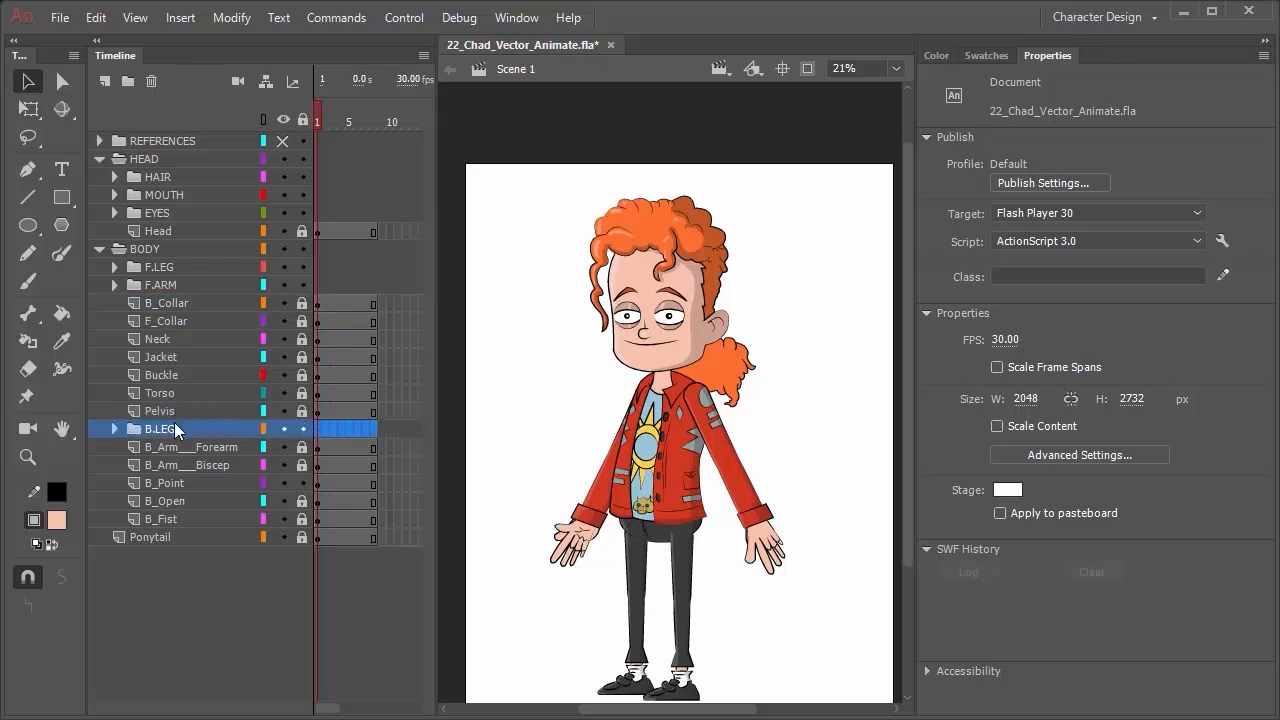
Create a subfolder inside BODY directly above the B_Arm___Forearm layer and name it B.ARM.
left_click(176, 447)
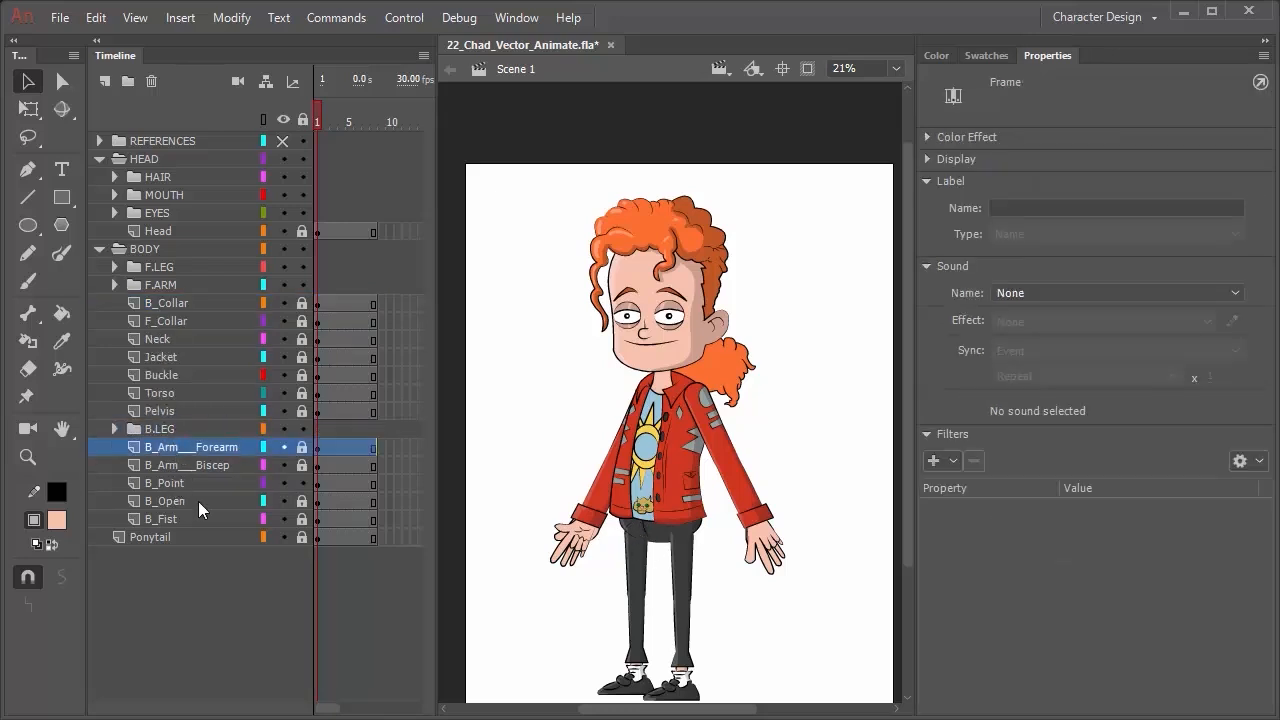
left_click(134, 78)
double_click(162, 445)
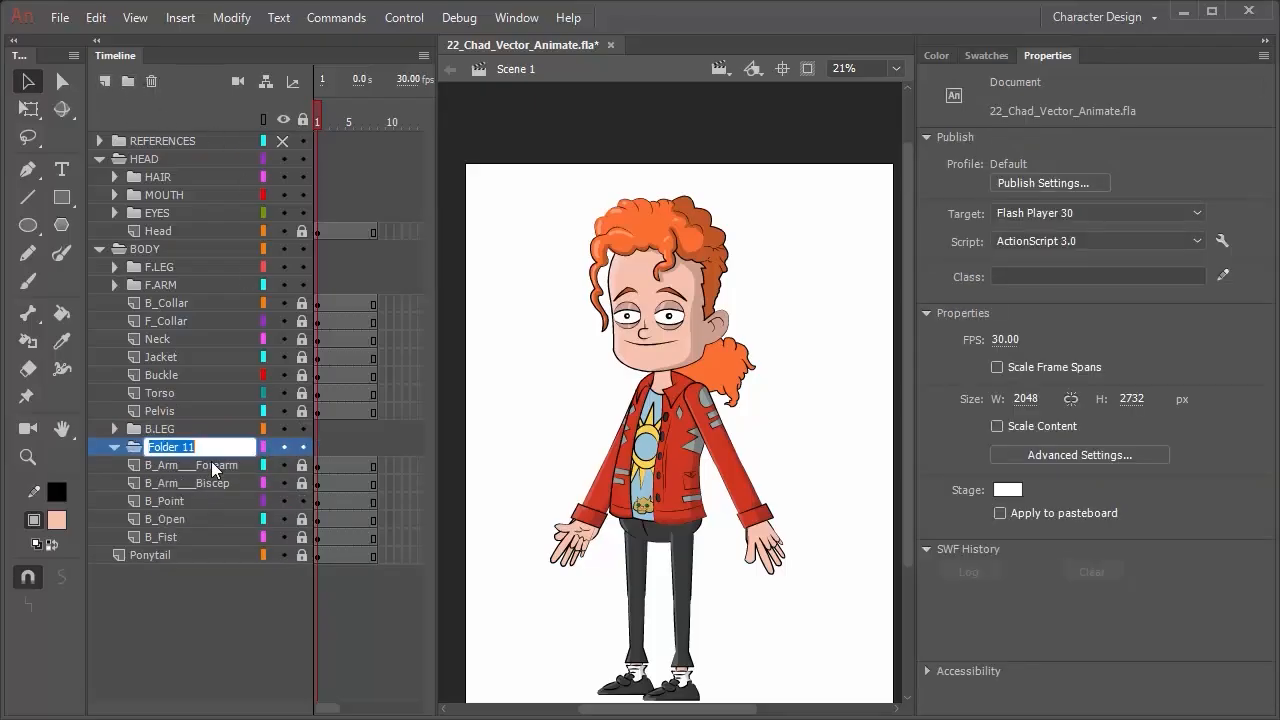
type("B.ARM")
key("Return")
Move all layers from B_Arm___Forearm through B_Fist into the B.ARM folder.
left_click(184, 464)
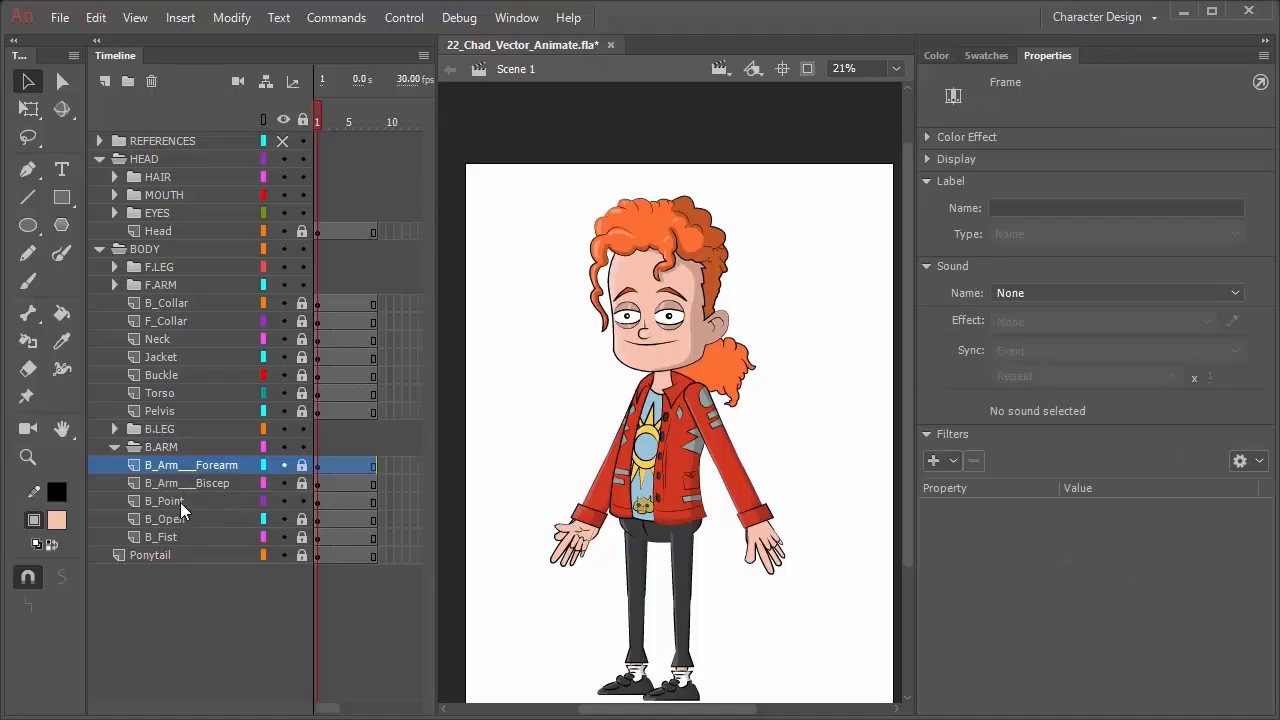
left_click(178, 529, "shift")
left_click_drag(172, 470, 166, 448)
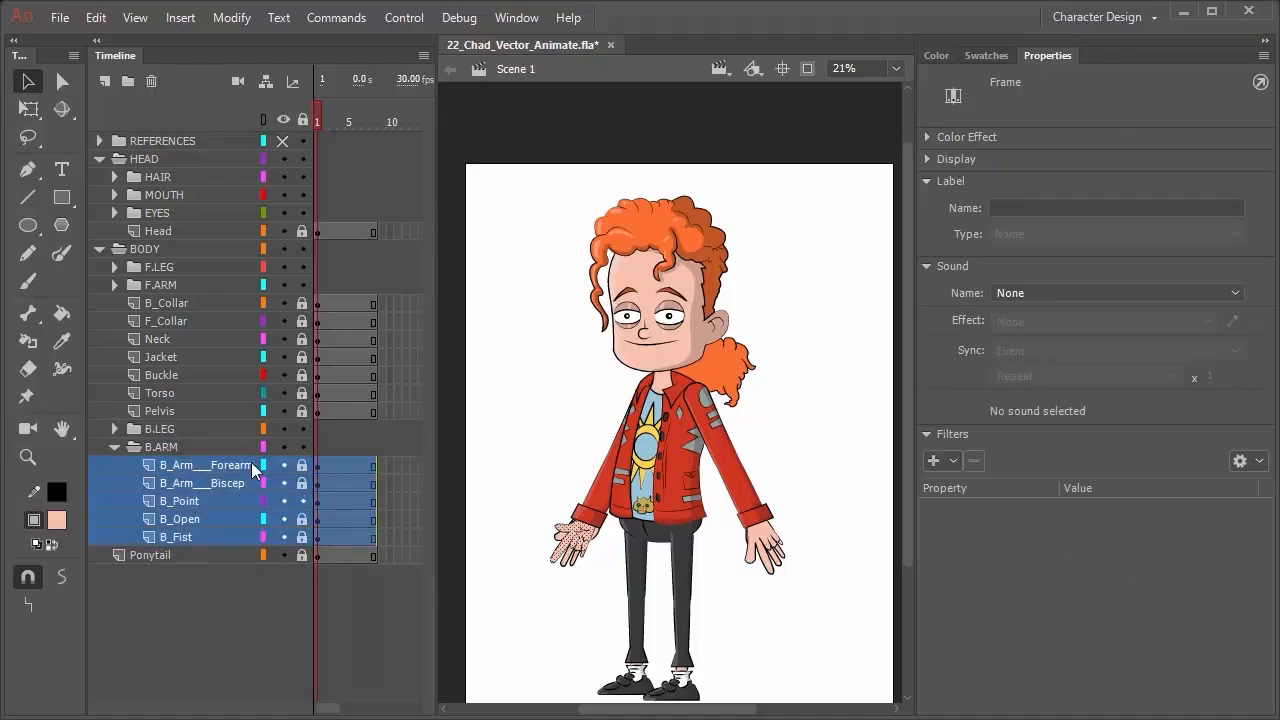
Create a subfolder at the top of the B.ARM folder, above B_Arm___Forearm, and name it B.HAND.
left_click(115, 286)
left_click(113, 285)
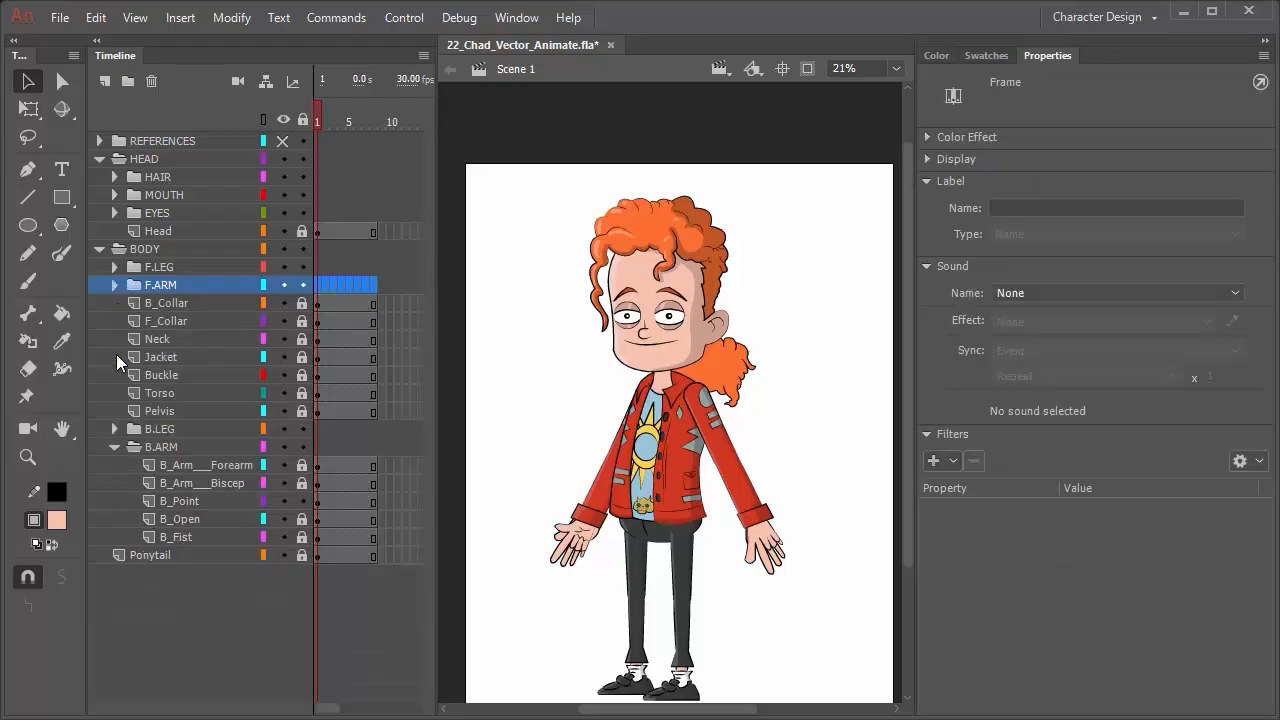
left_click(170, 449)
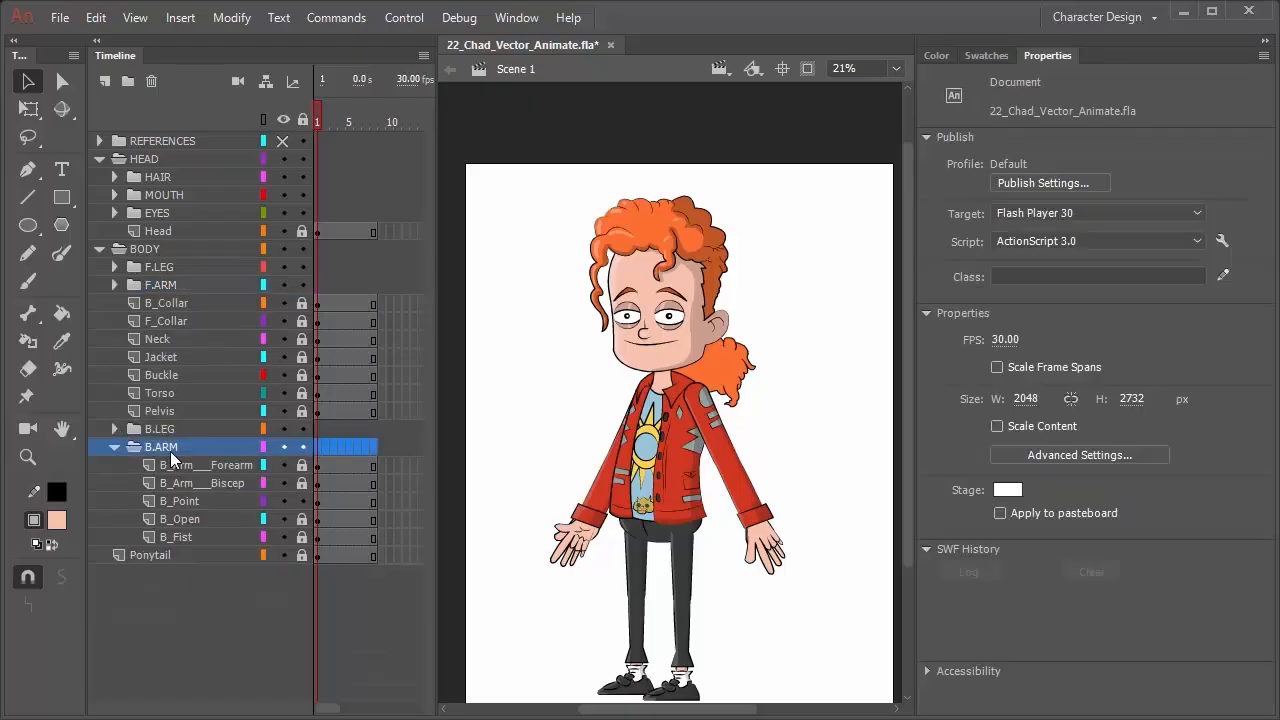
left_click(128, 82)
left_click_drag(167, 445, 168, 452)
left_click_drag(171, 466, 173, 466)
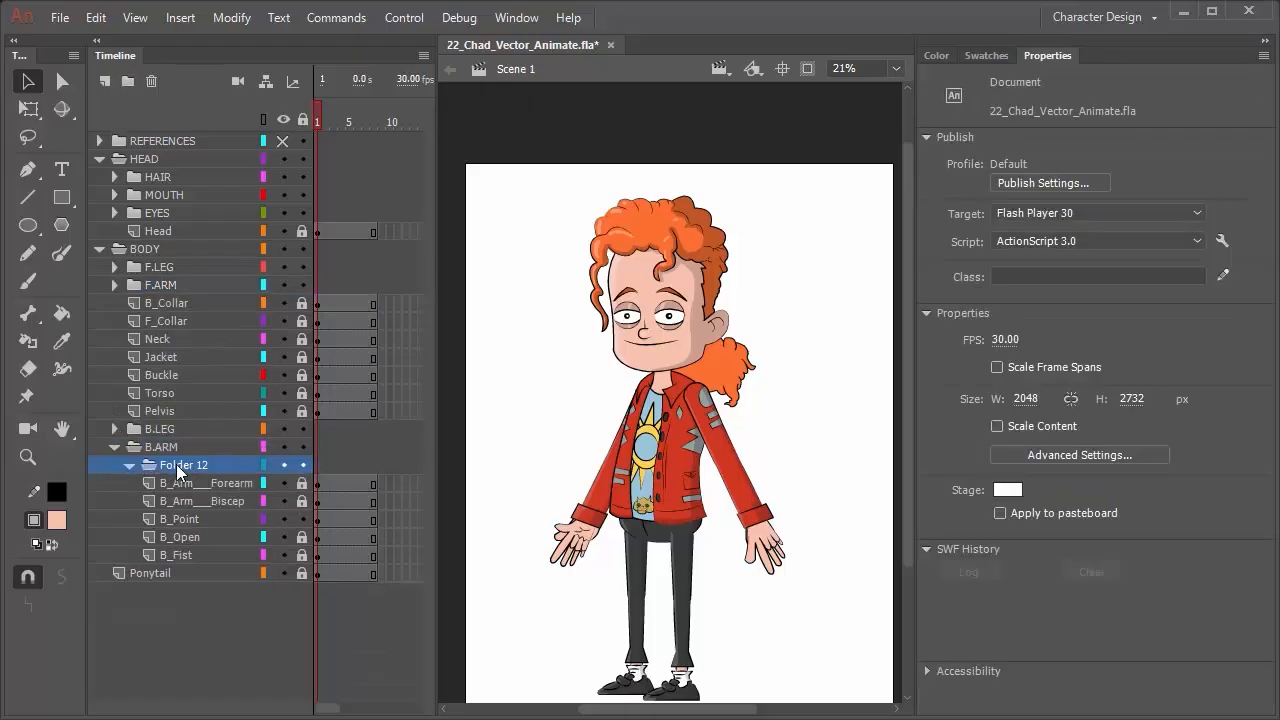
double_click(175, 465)
type("B.HAND")
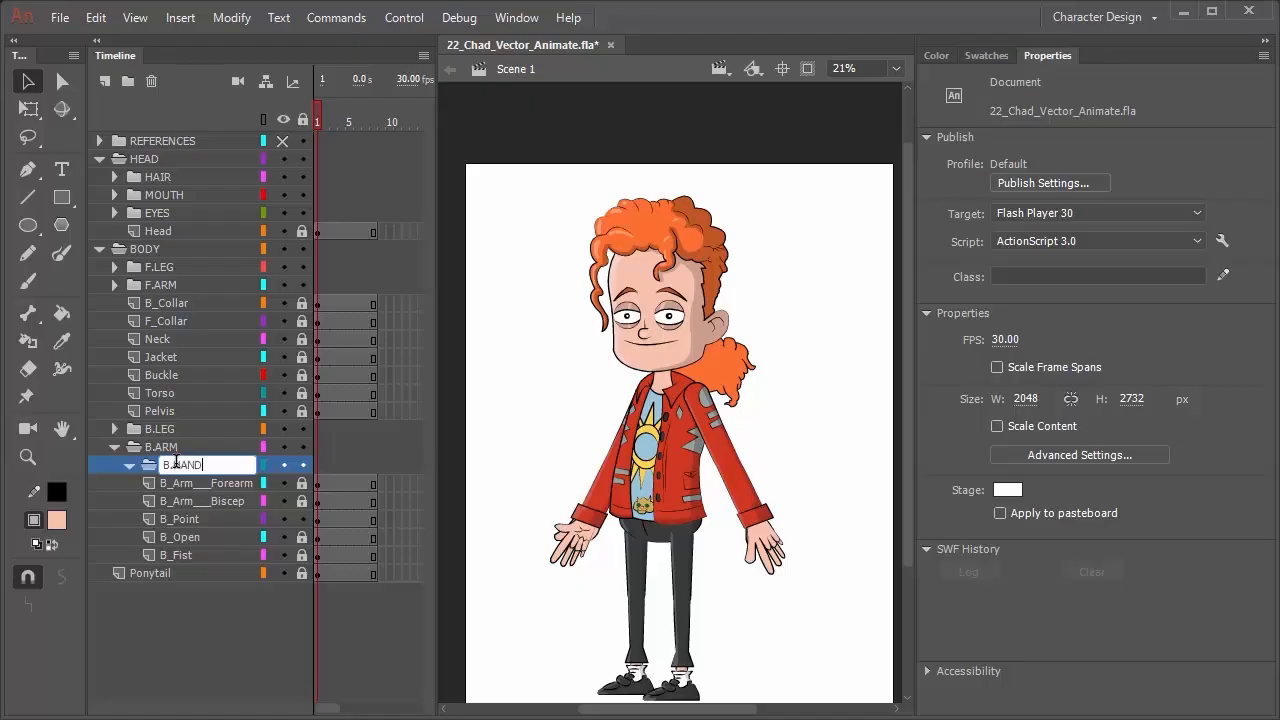
key("Return")
Move the B_Point, B_Open and B_Fist layers into the B.HAND folder and collapse the folder.
left_click(183, 522)
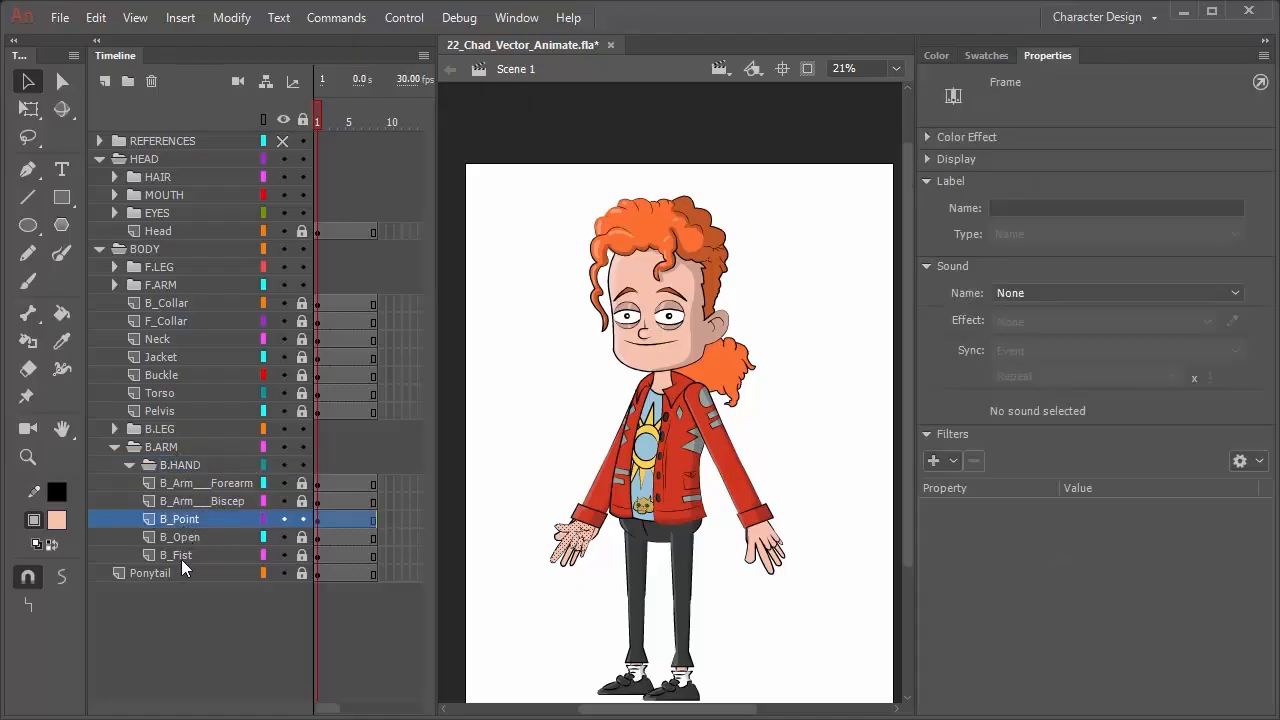
left_click(181, 556, "shift")
left_click_drag(186, 528, 197, 466)
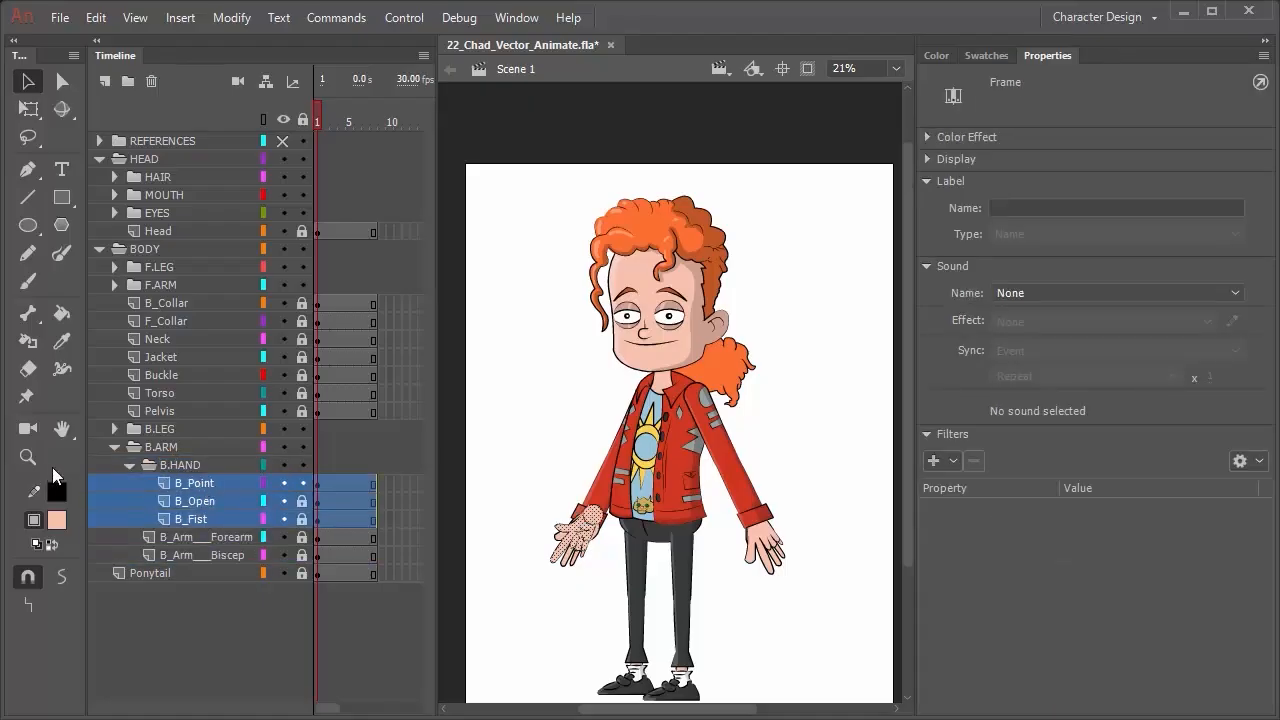
left_click(129, 465)
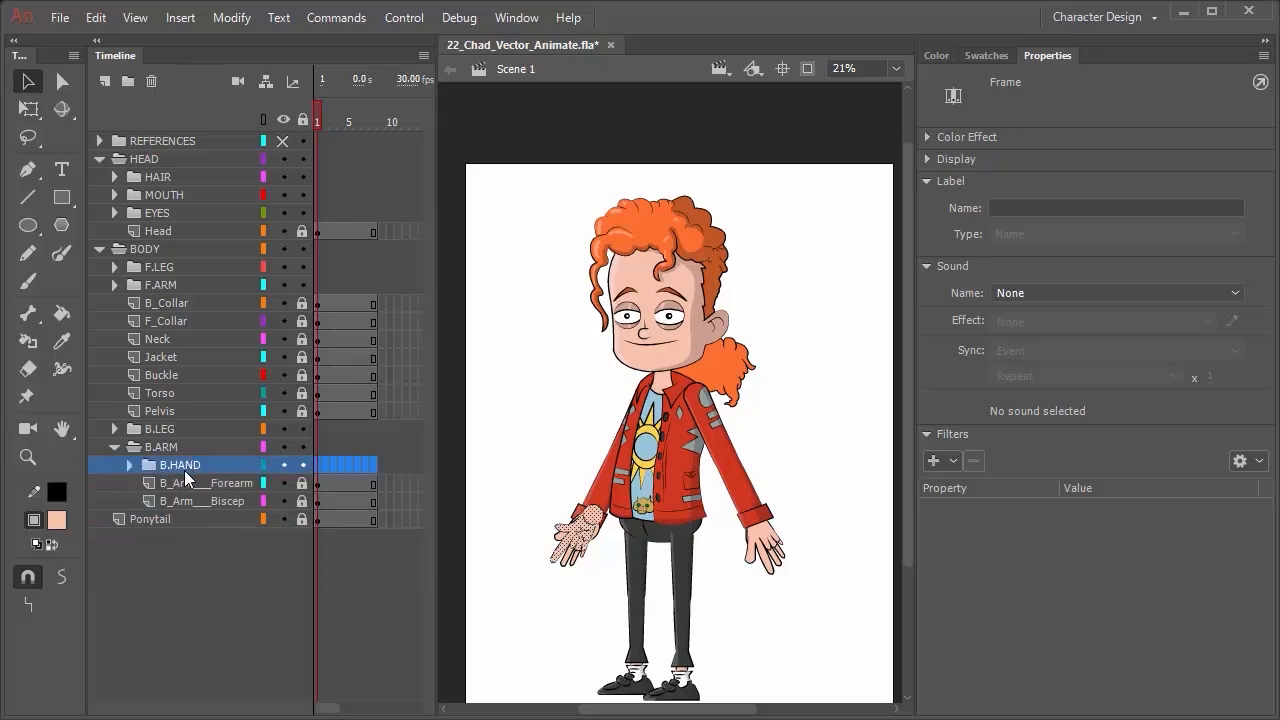
Move the B.HAND folder below B_Arm___Biscep inside B.ARM, and collapse the B.ARM, BODY and HEAD folders.
left_click_drag(184, 470, 180, 507)
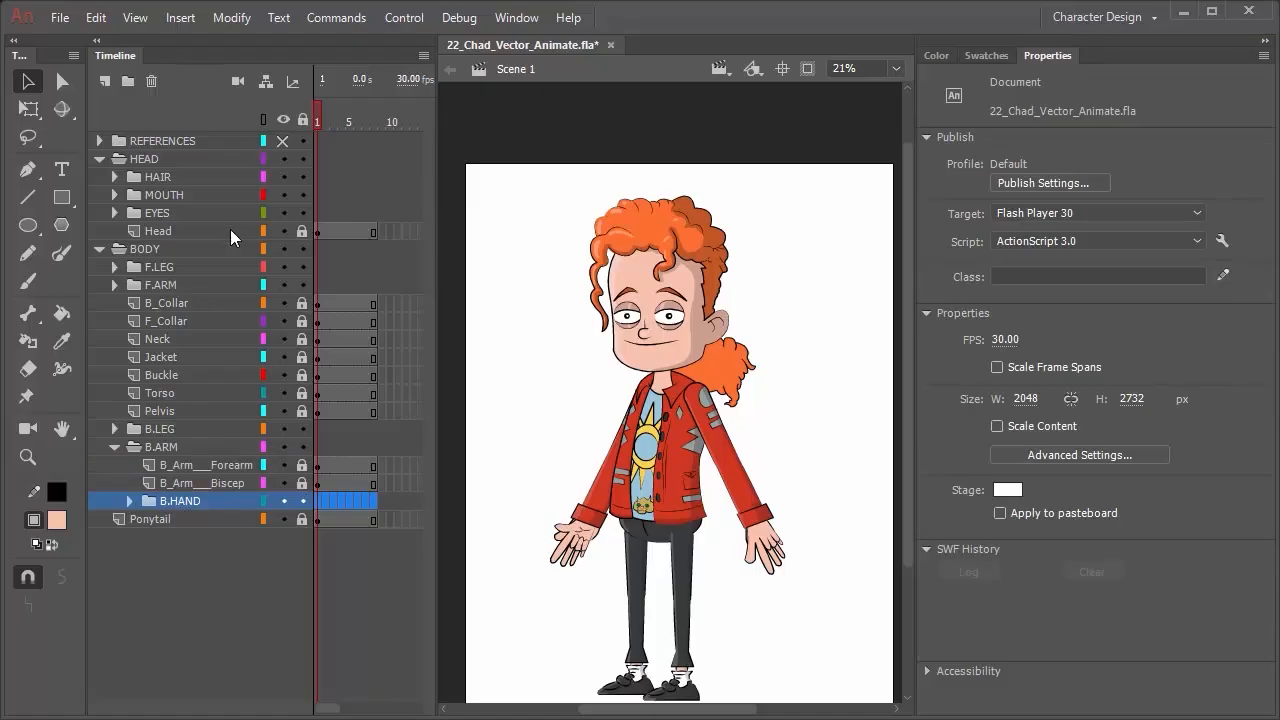
left_click(114, 448)
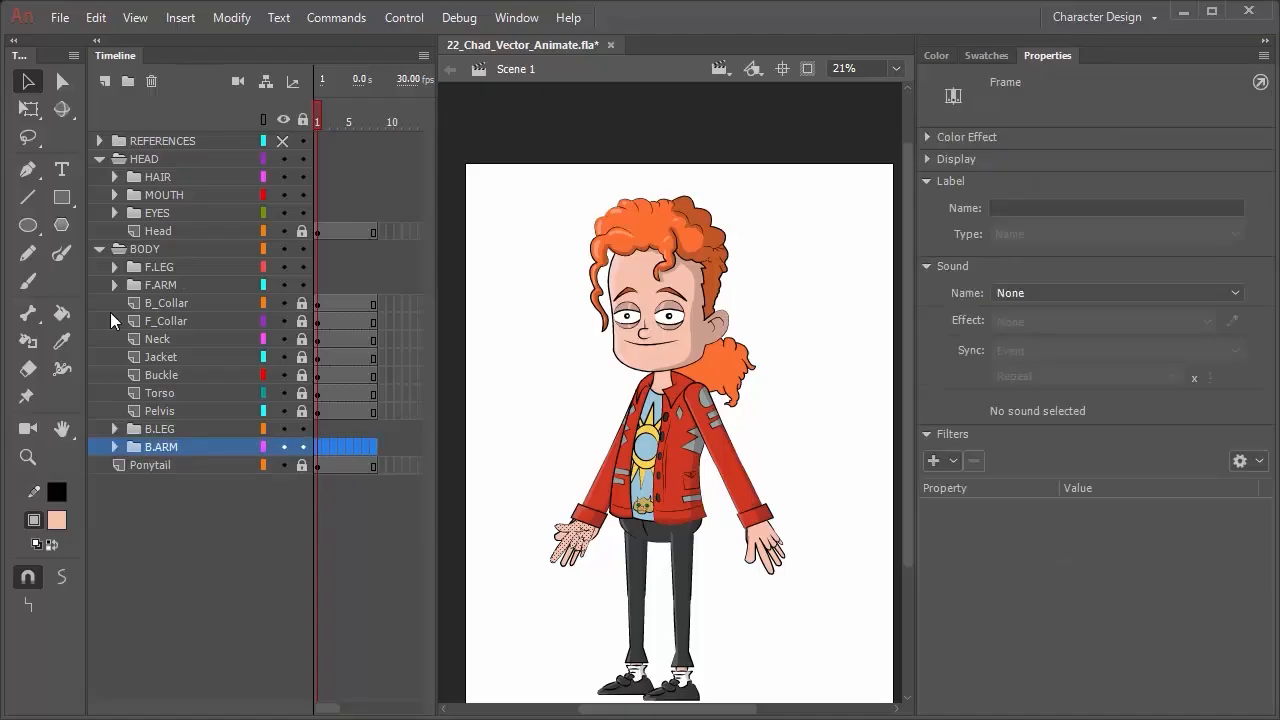
left_click(101, 249)
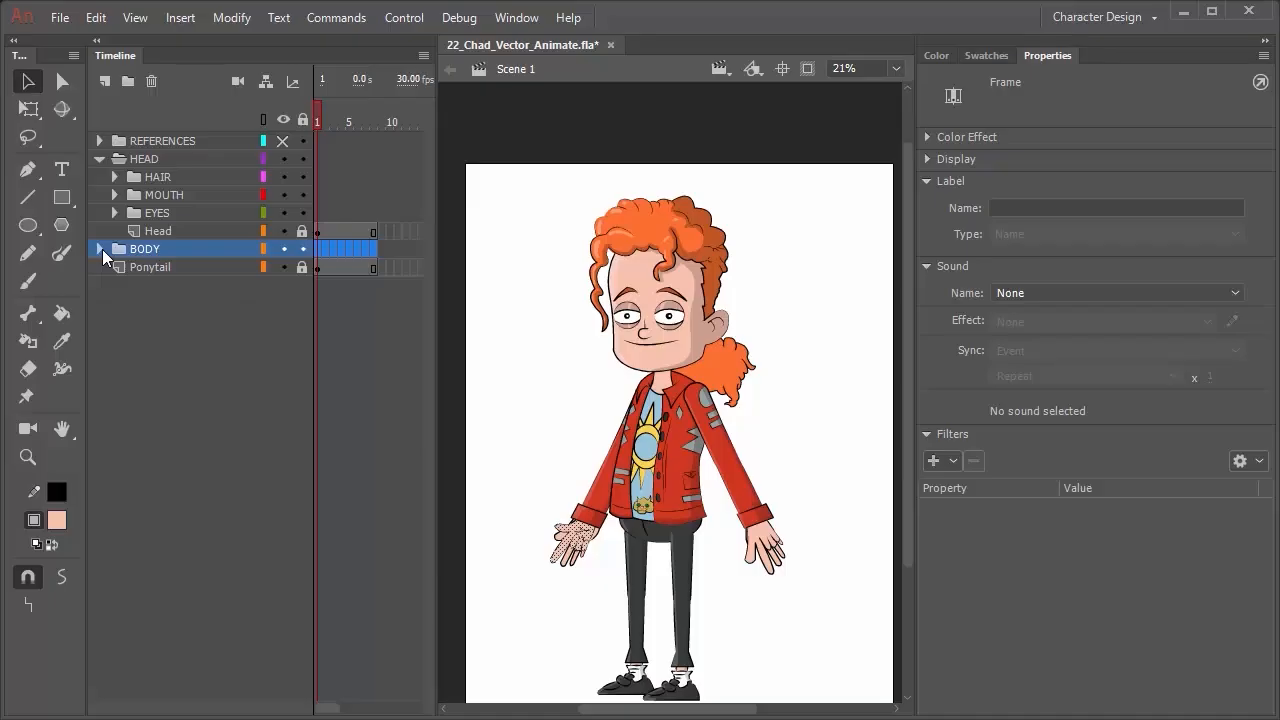
left_click(97, 163)
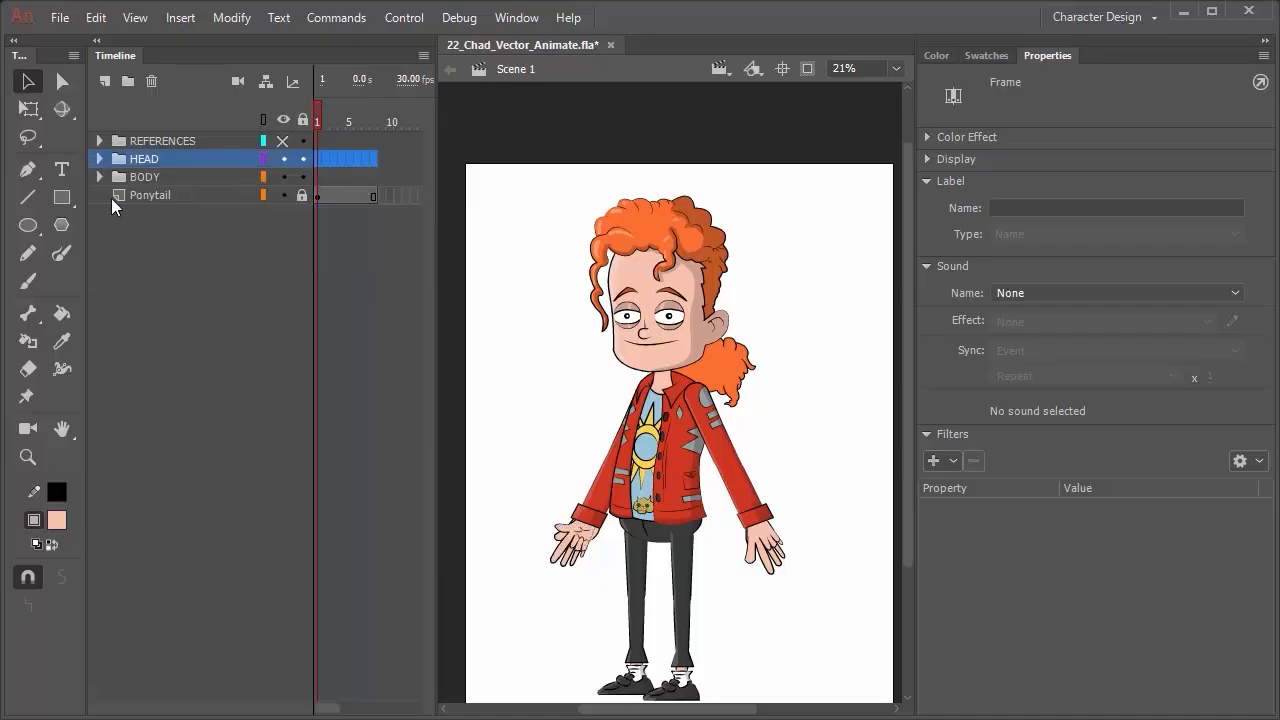
Create a layer folder named CHAD above Ponytail and move the HEAD and BODY folders and the Ponytail layer into it.
left_click(162, 194)
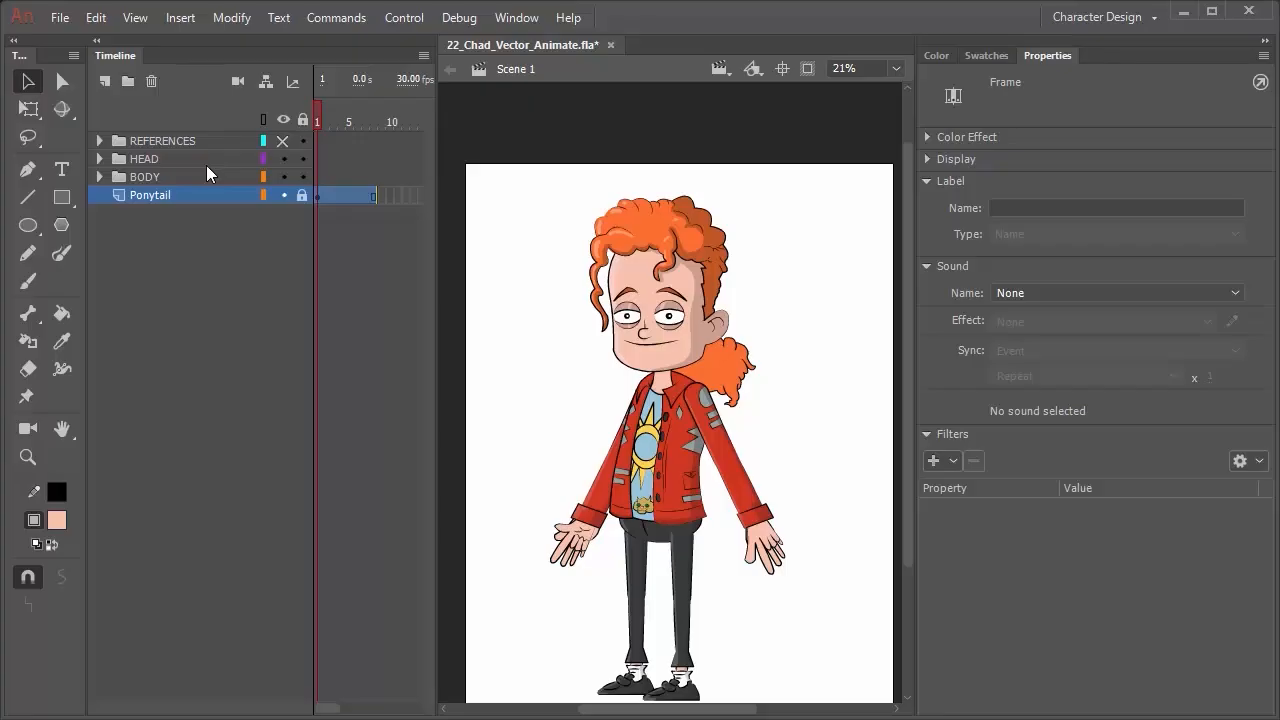
left_click(126, 82)
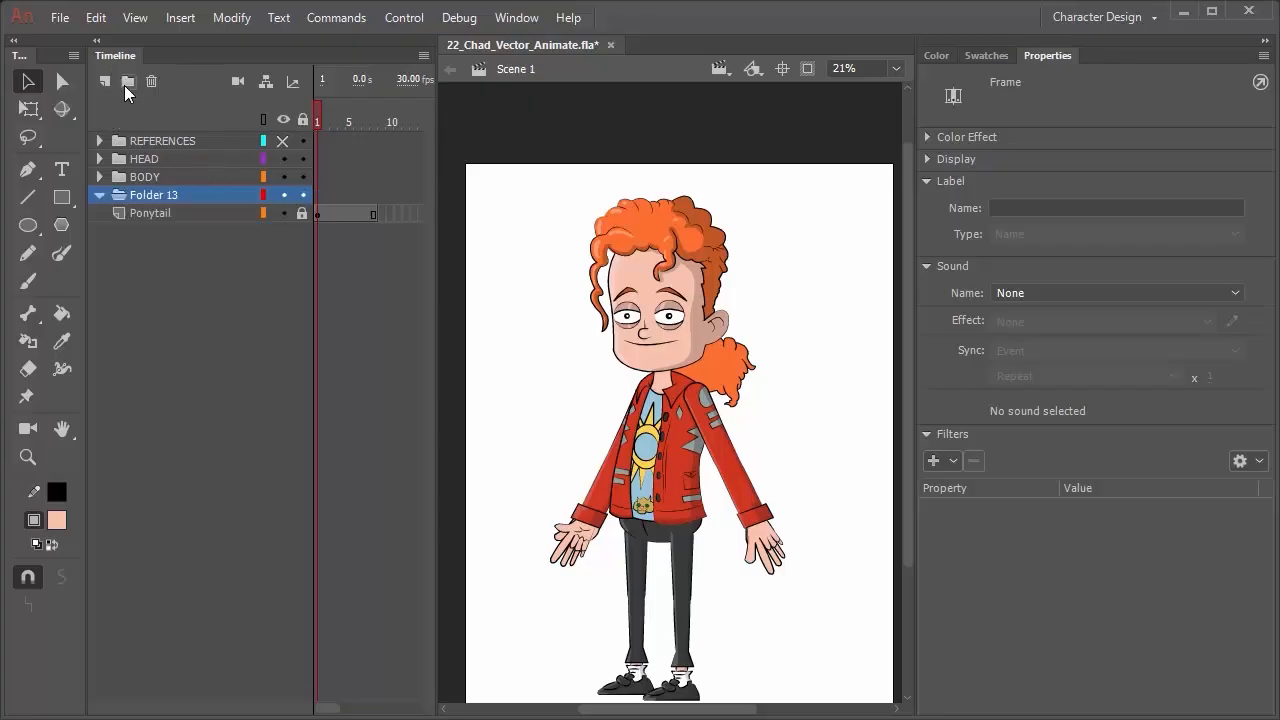
double_click(176, 195)
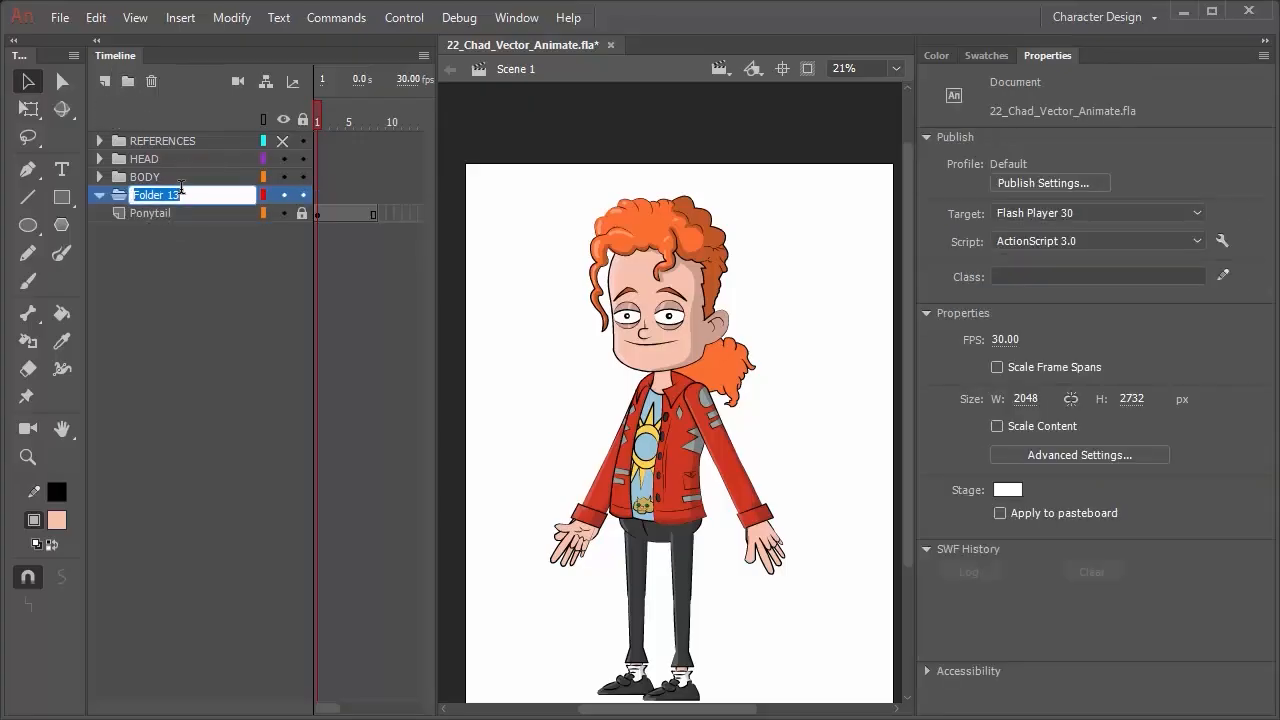
type("CHAD")
key("Return")
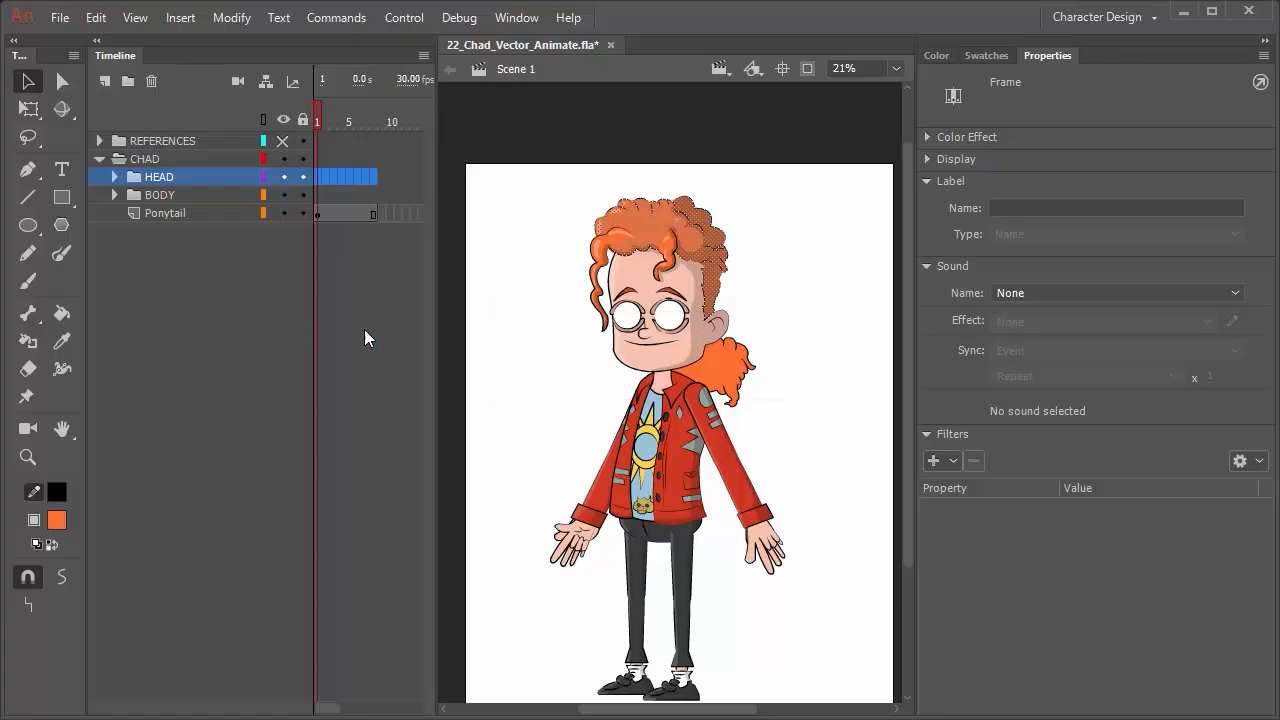
Lock all layers and collapse the CHAD folder.
left_click(305, 117)
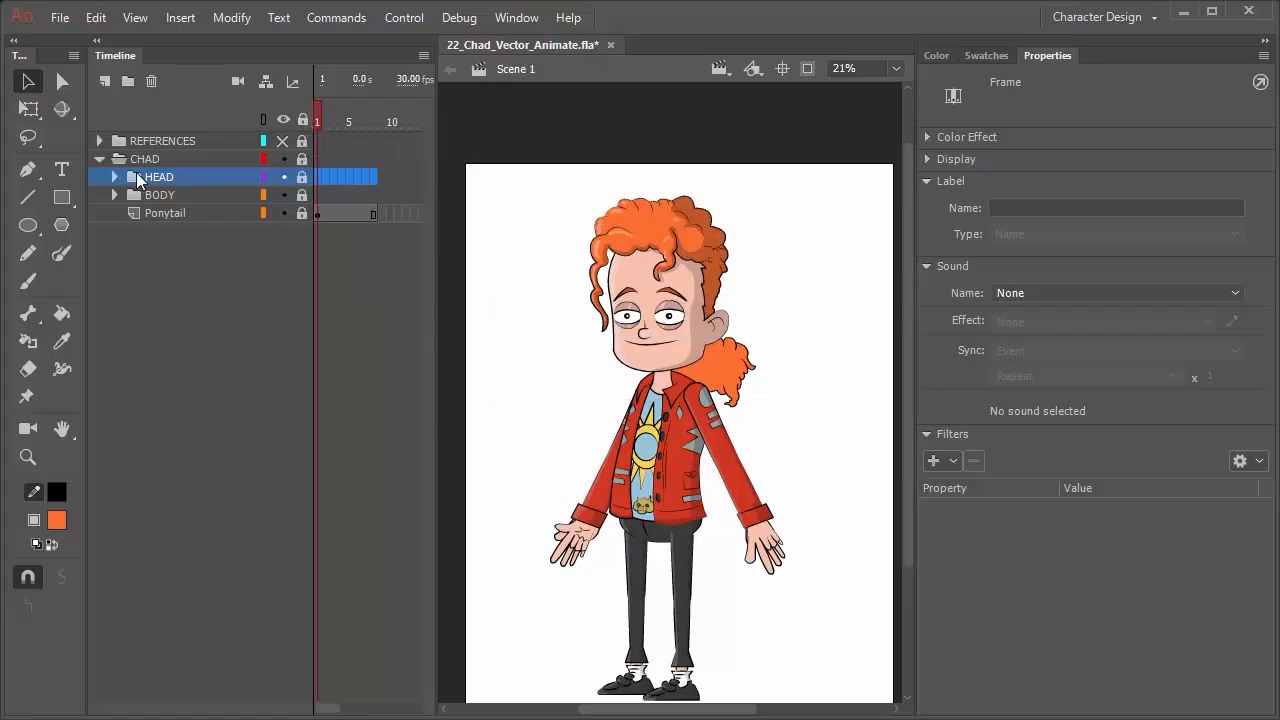
left_click(99, 160)
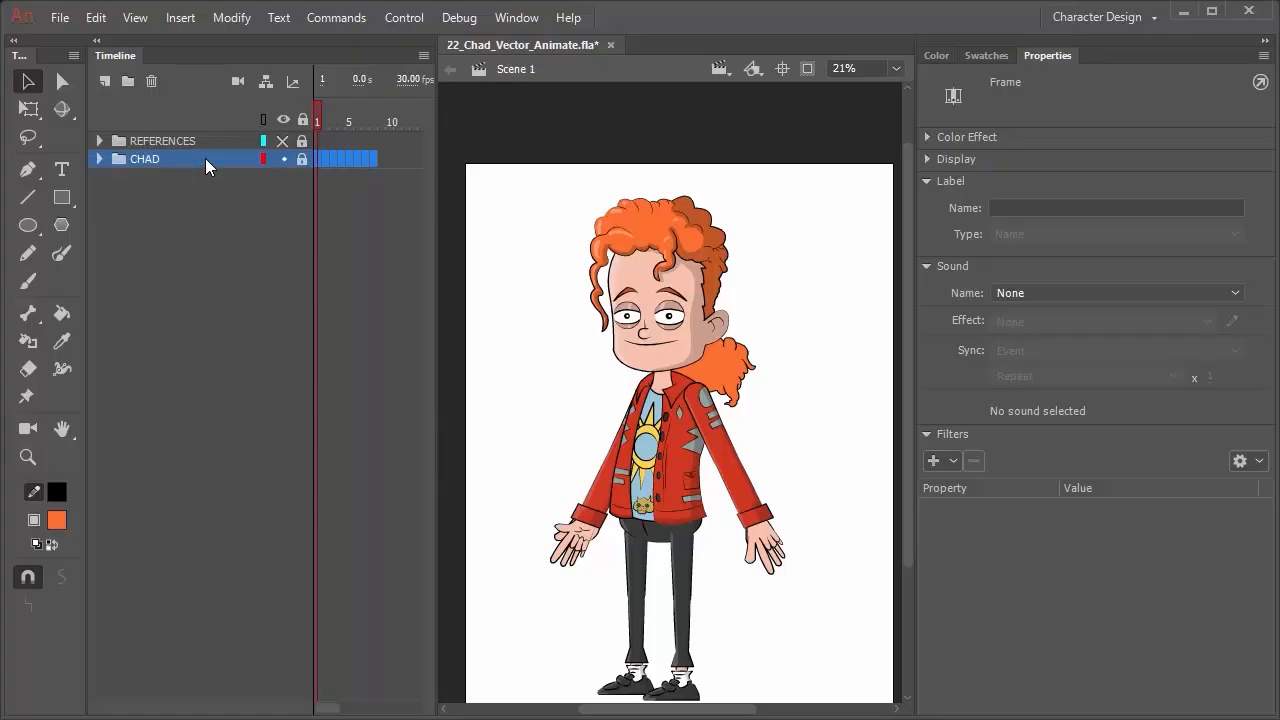
Briefly show and hide the REFERENCES artwork, and check which layers the REFERENCES folder contains.
left_click(284, 140)
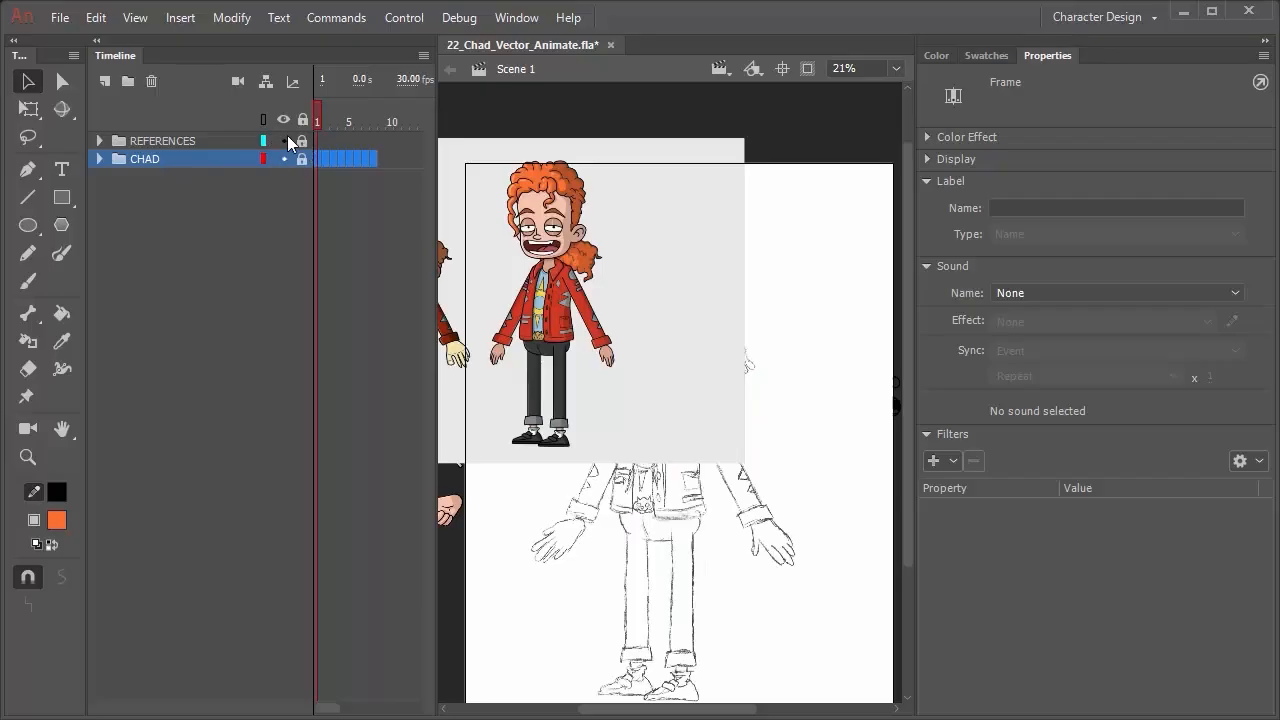
left_click(284, 140)
left_click(99, 141)
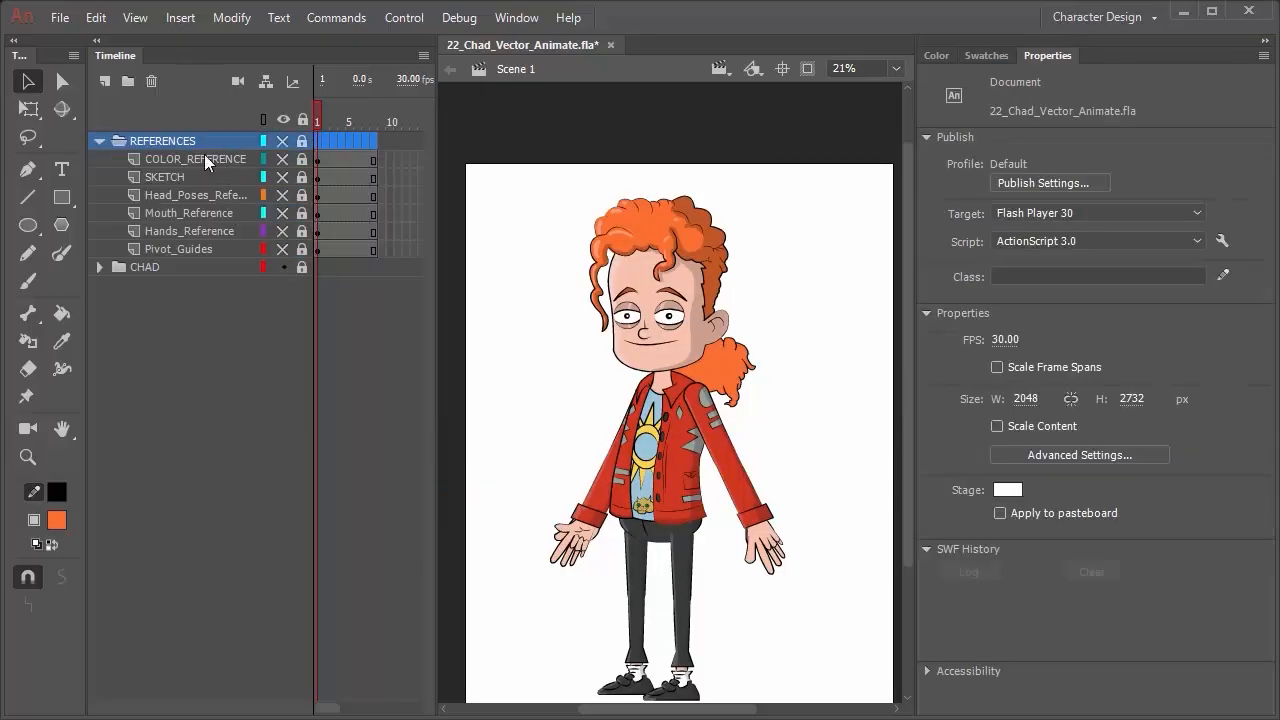
left_click(99, 142)
Expand the CHAD, BODY and F.ARM folders to examine the layer hierarchy.
left_click(104, 161)
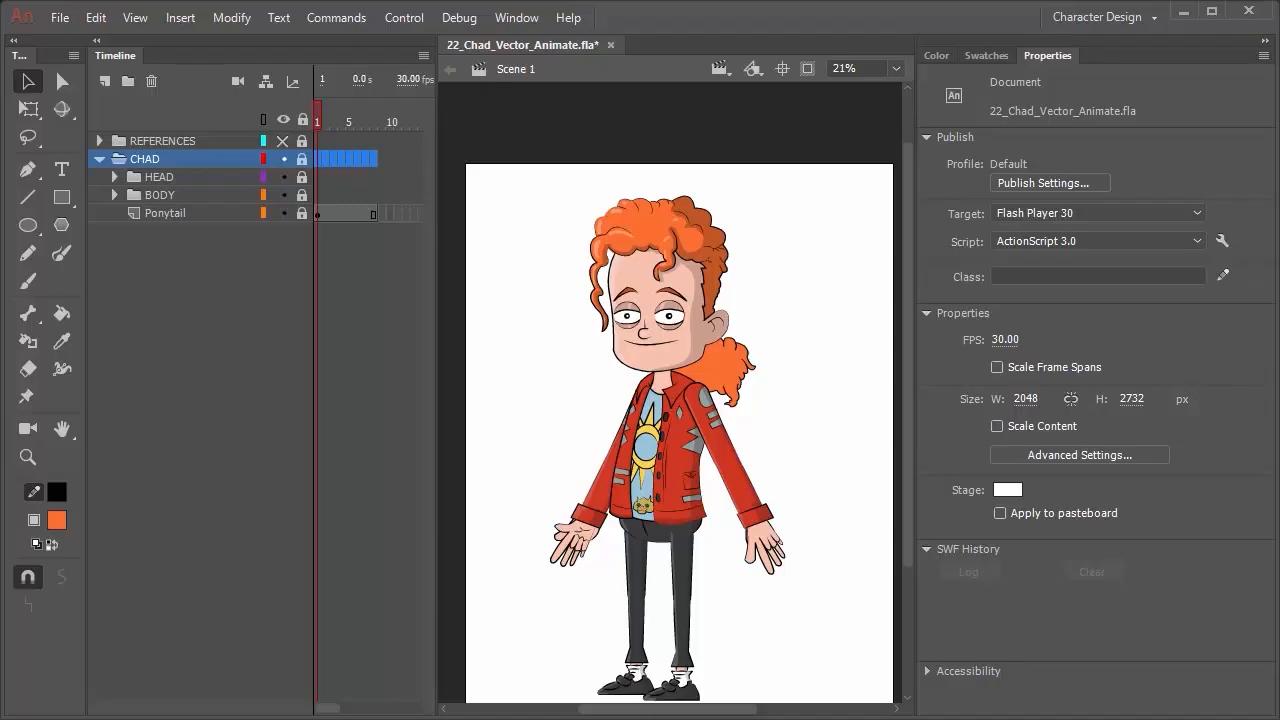
left_click(114, 195)
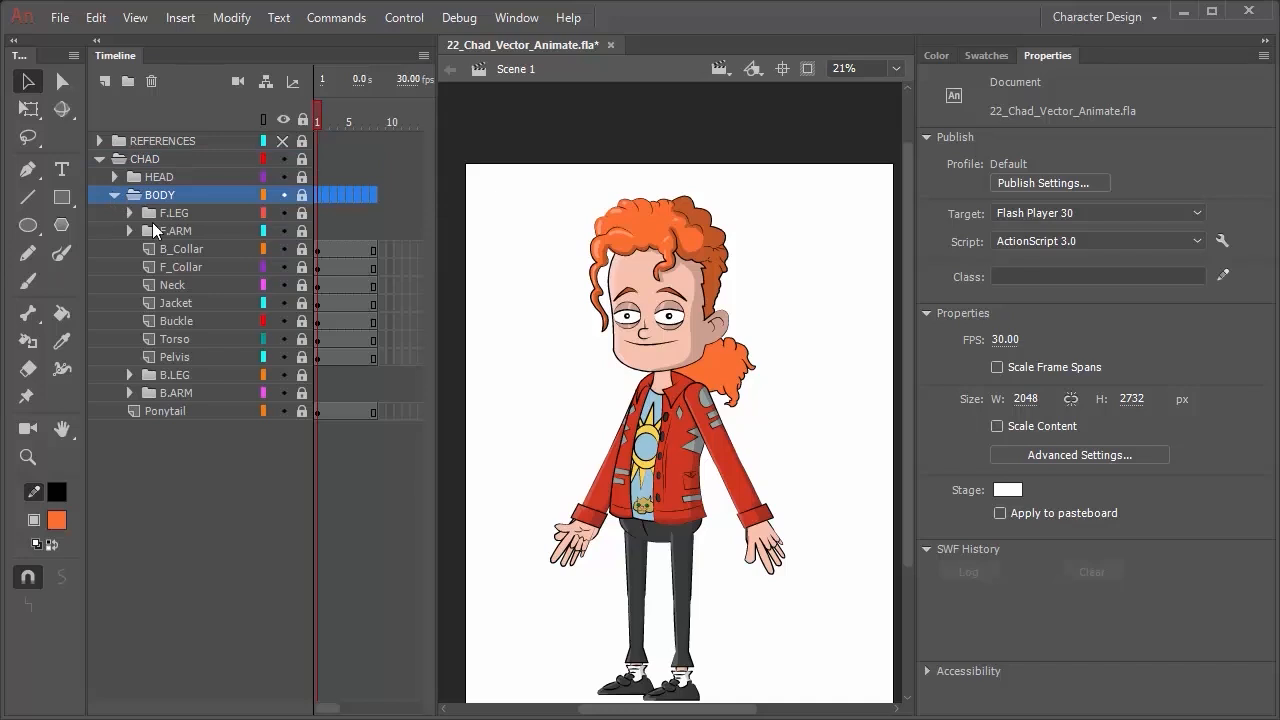
left_click(130, 230)
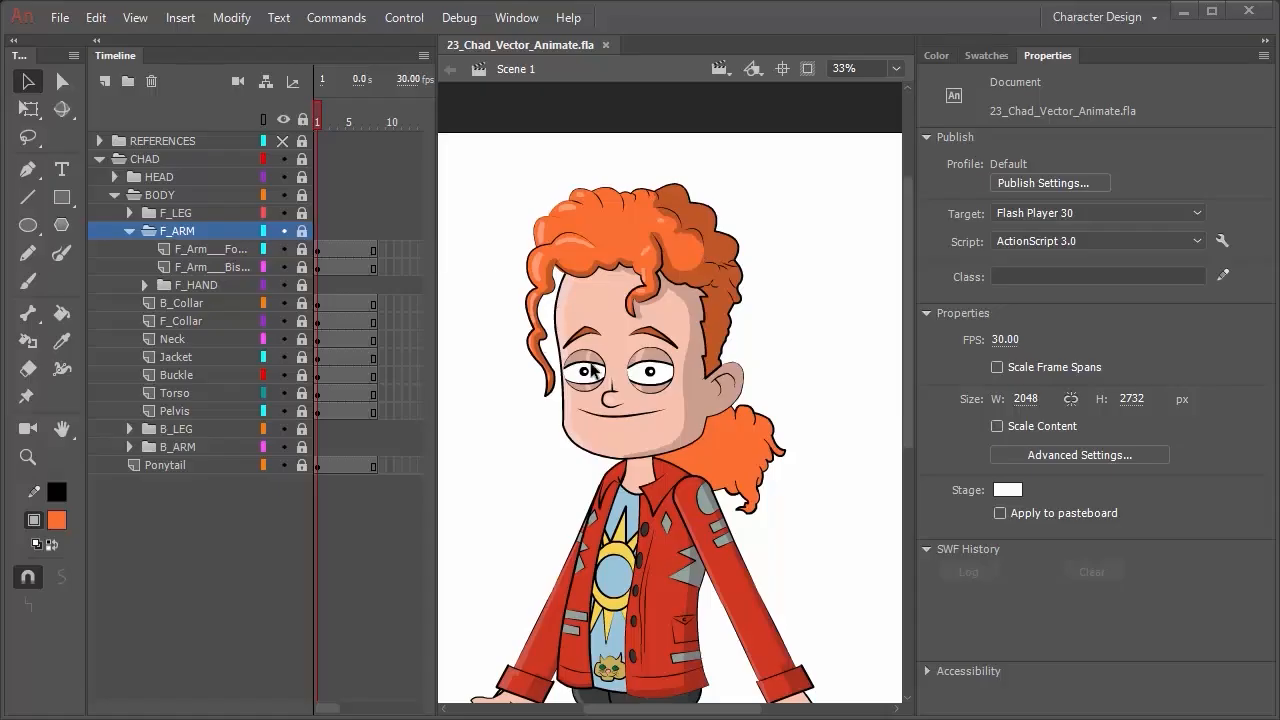
Show the REFERENCES folder temporarily to examine the character in the color reference, and hide it again.
left_click(281, 140)
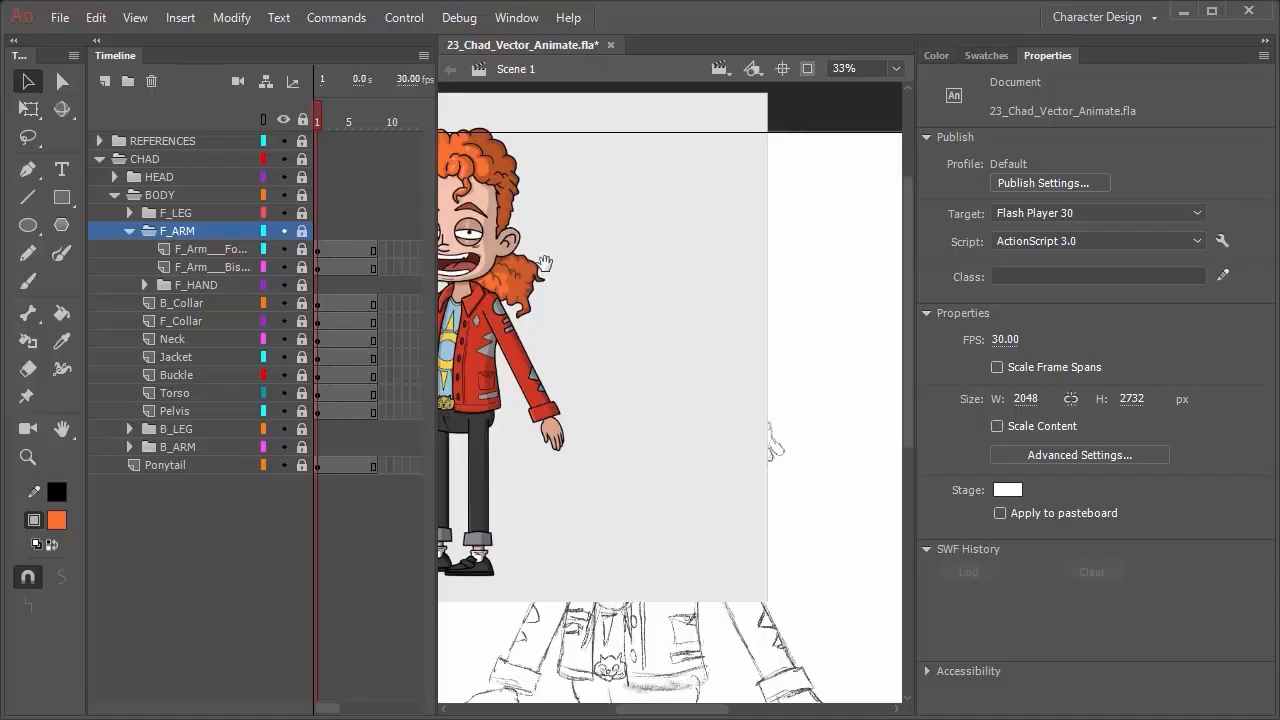
left_click_drag(539, 260, 692, 302)
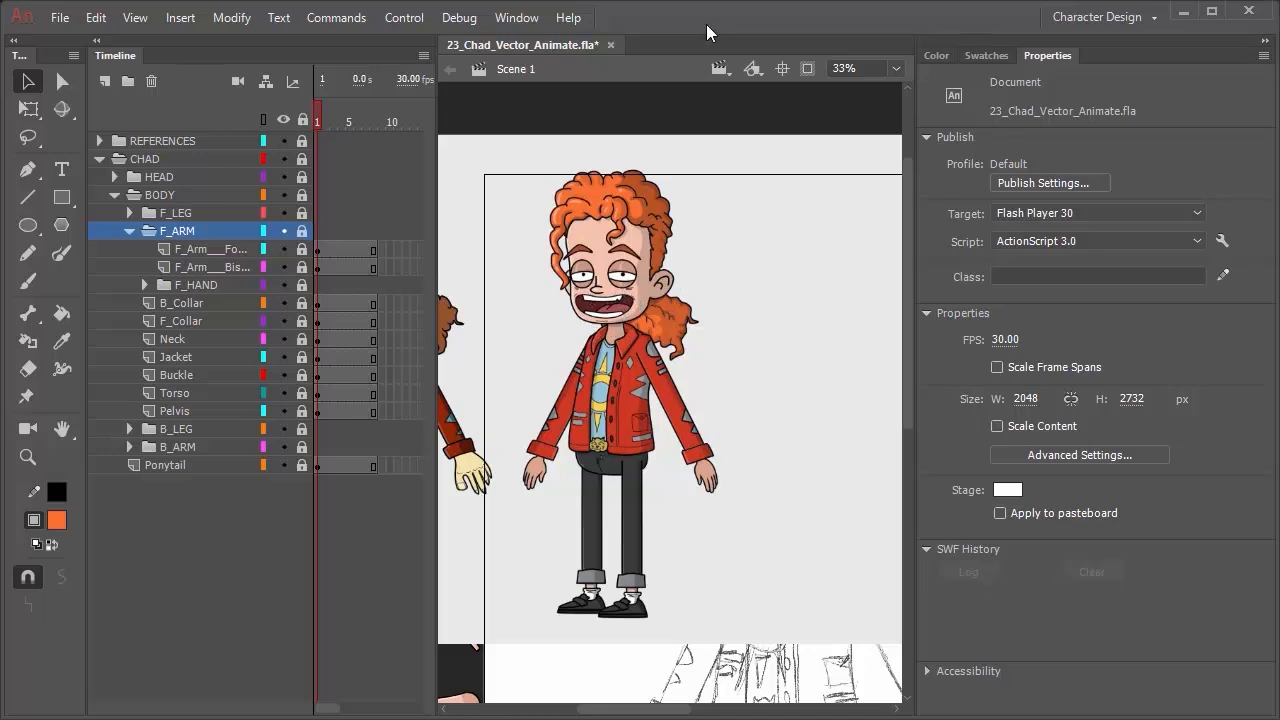
left_click(285, 145)
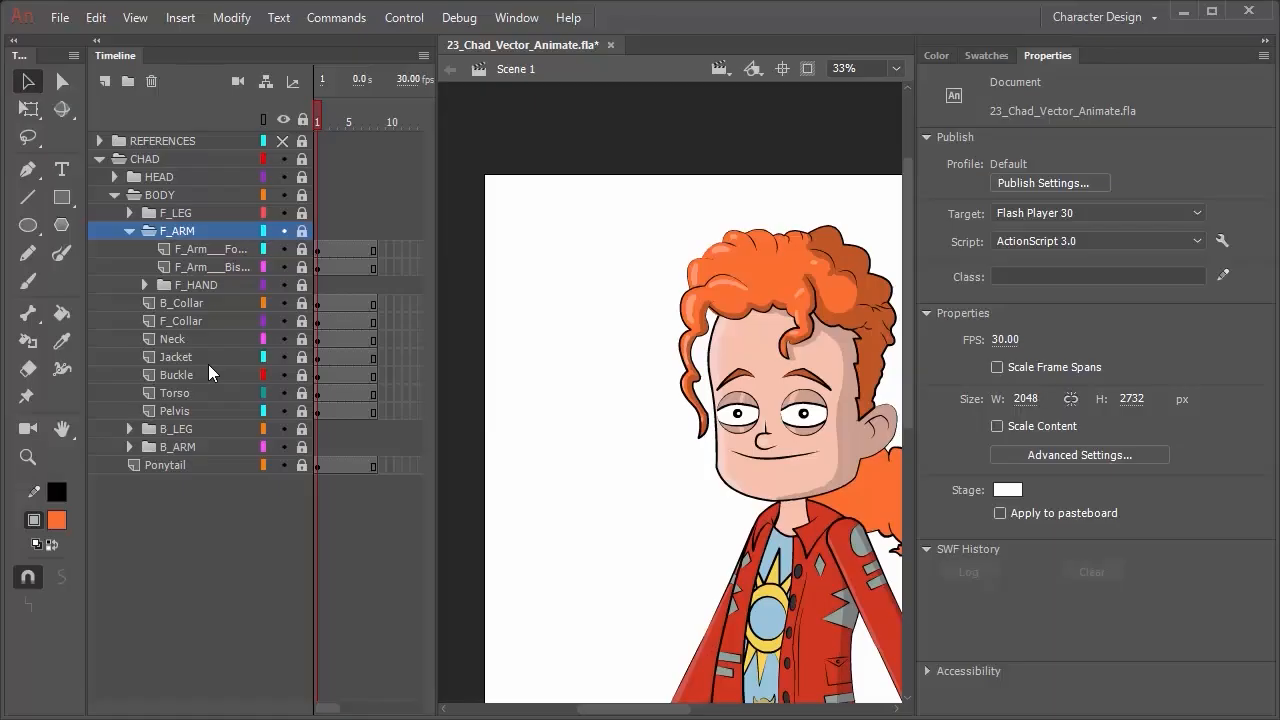
Collapse BODY, expand HEAD, and add a layer named Mouth_Lines above the MOUTH mask layer in the MOUTH folder.
left_click(114, 195)
left_click(115, 178)
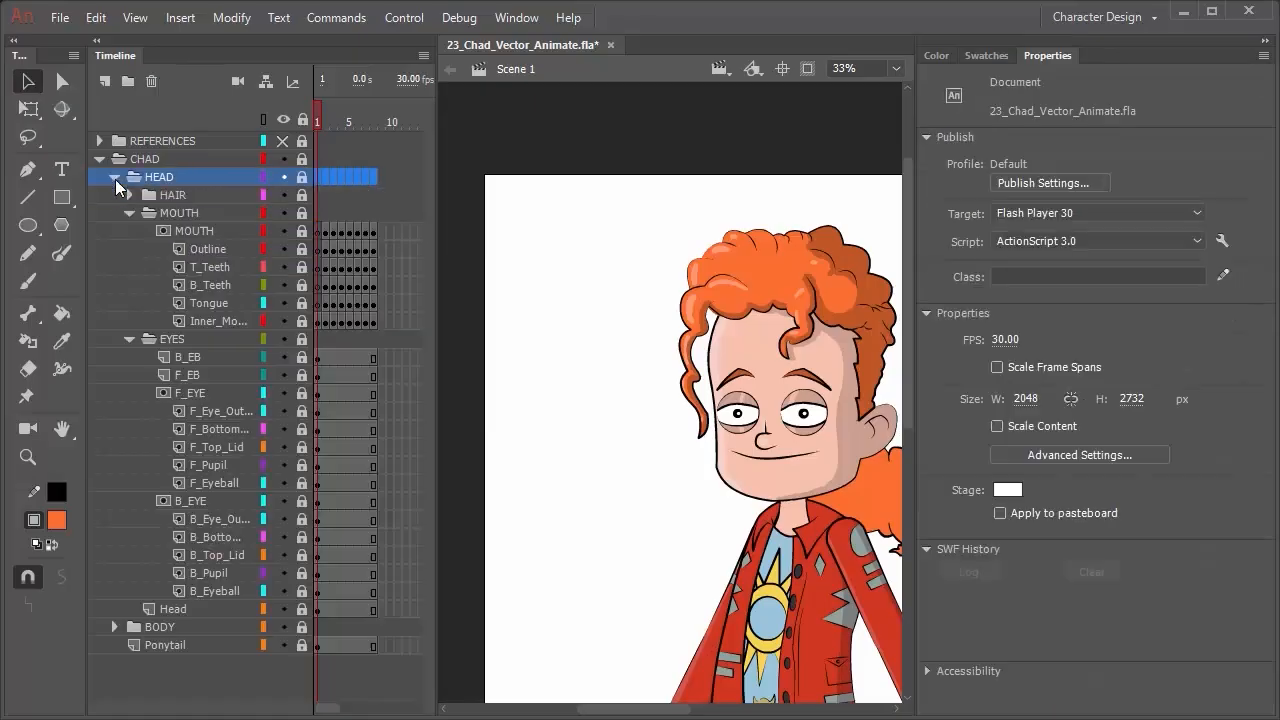
left_click(172, 233)
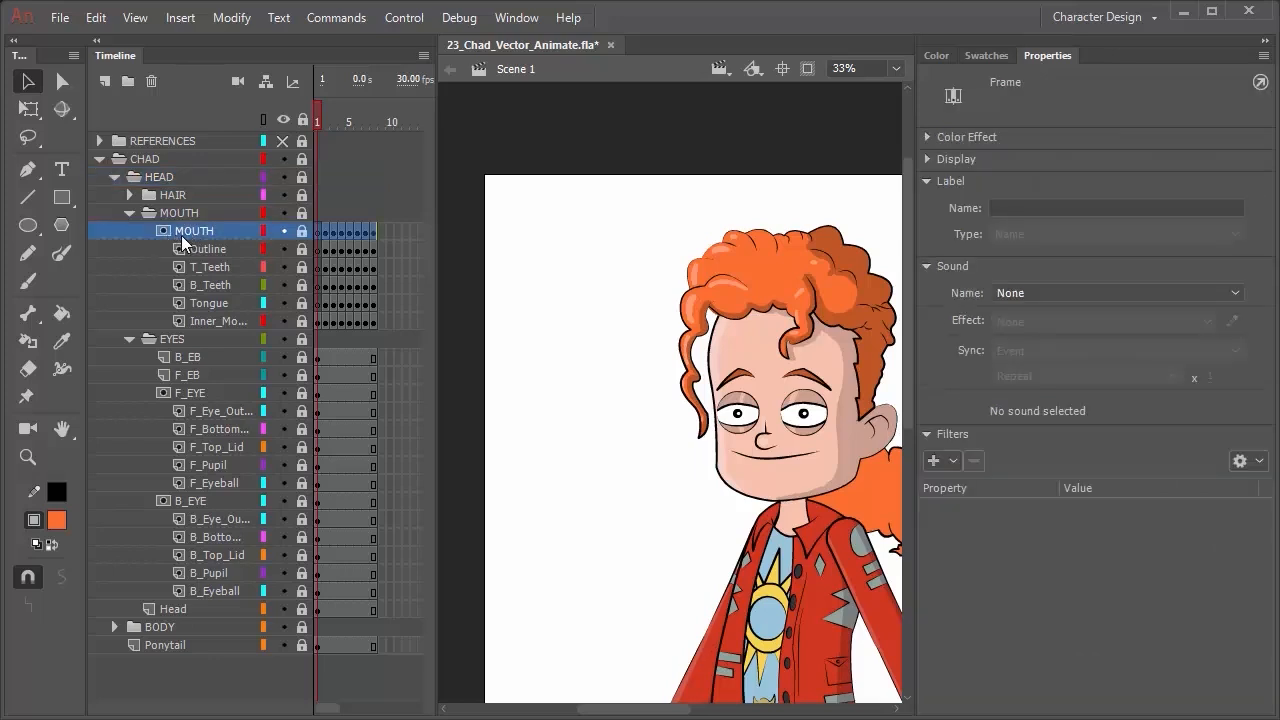
left_click(104, 81)
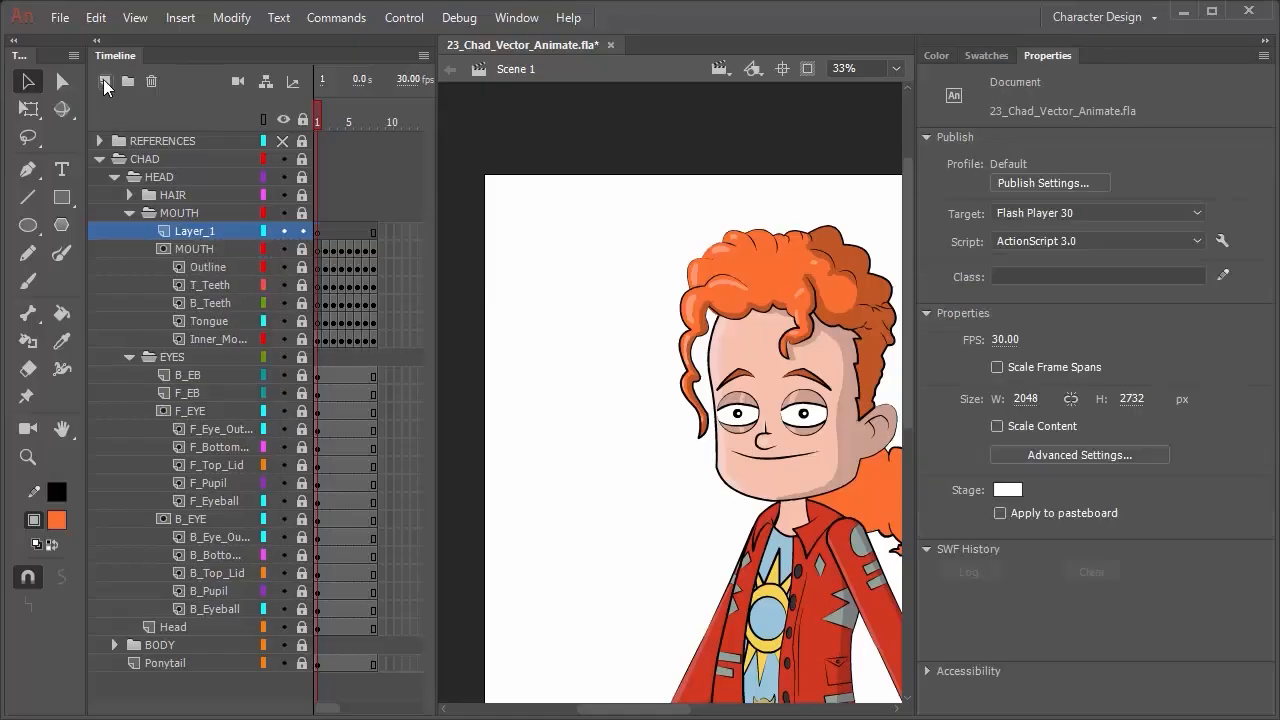
double_click(205, 233)
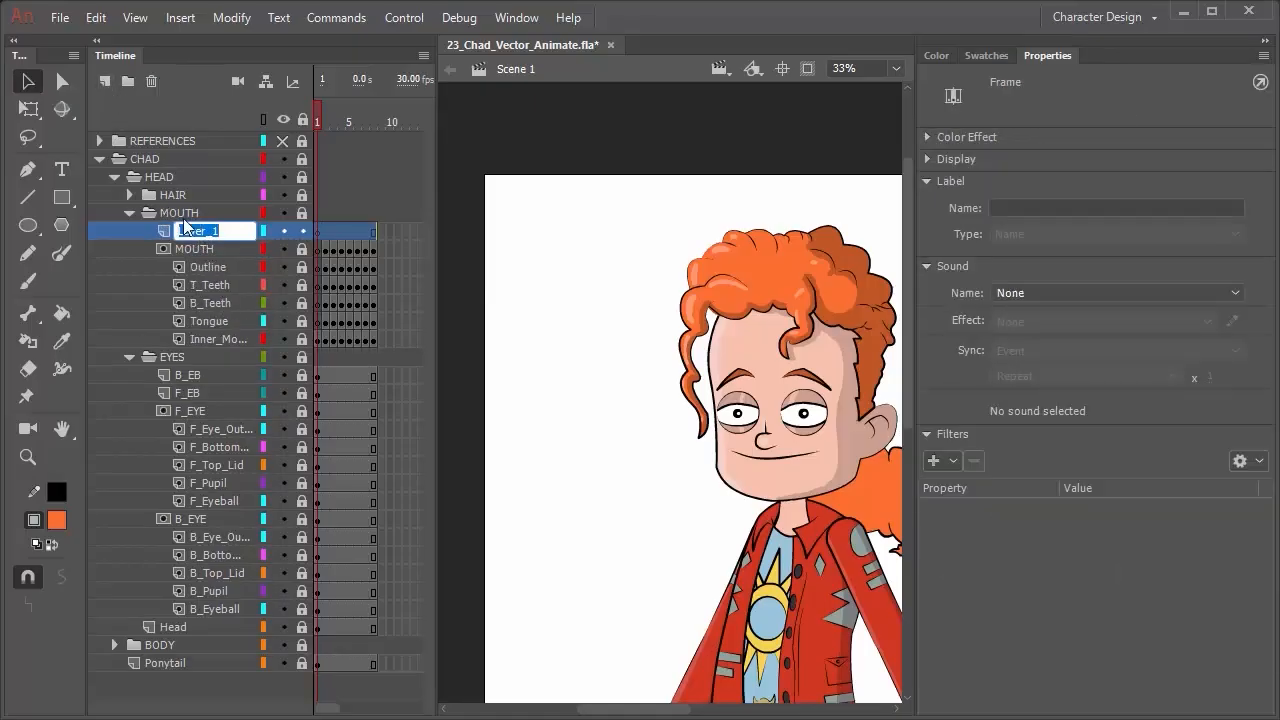
type("Mouth_Lines")
key("Return")
On frame 1 of Mouth_Lines, set up the Line tool with a stroke of 3 and Width Profile 1.
left_click(321, 233)
left_click(321, 233)
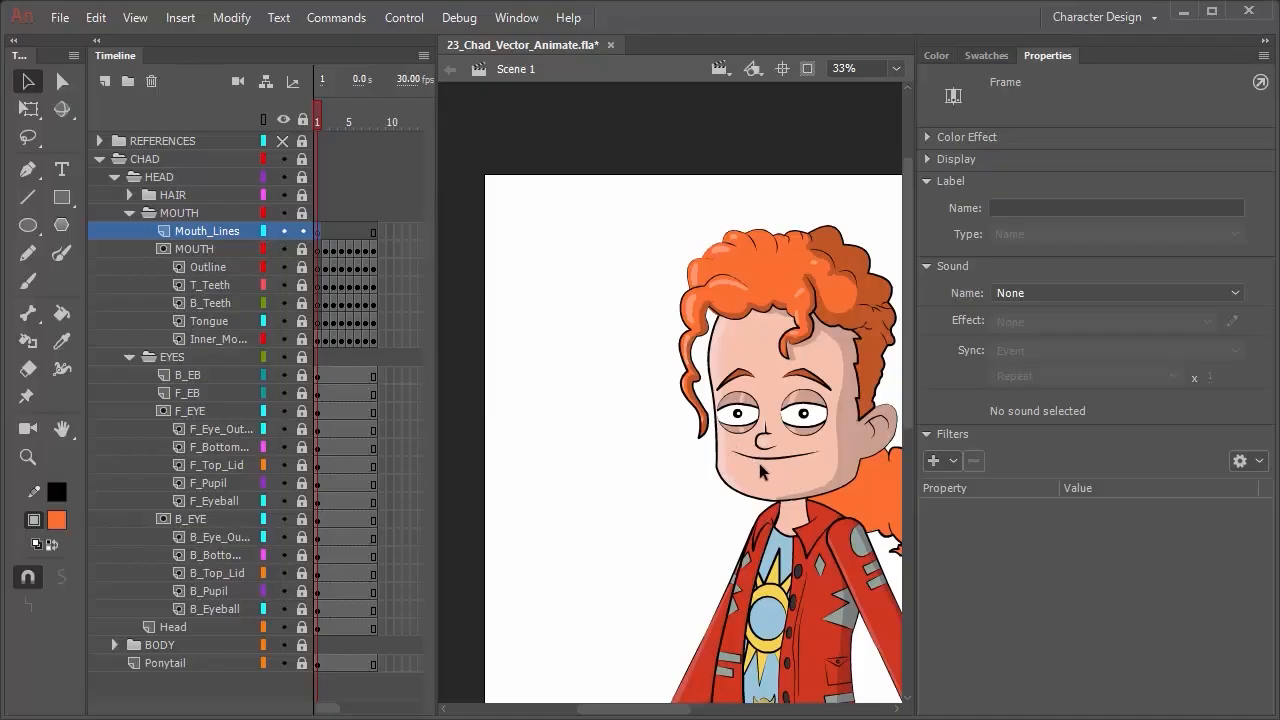
scroll(778, 478, "down", 2)
scroll(778, 478, "up", 4)
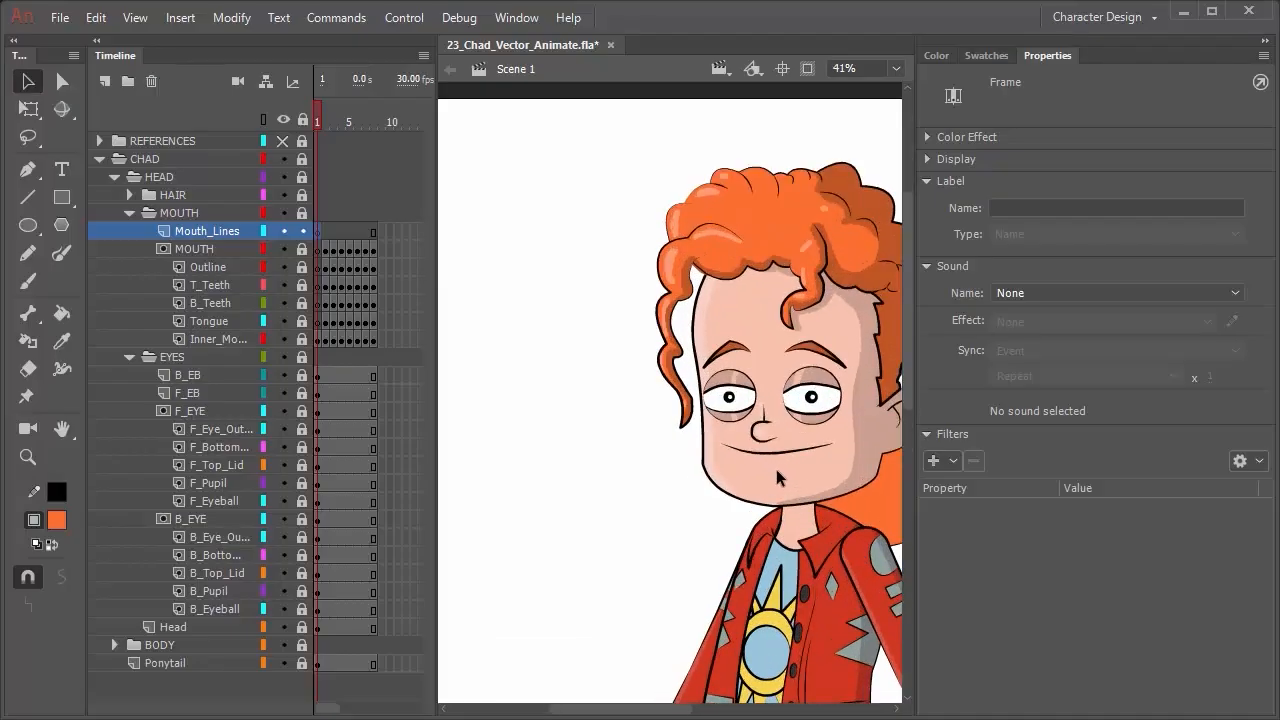
left_click_drag(785, 463, 720, 430)
left_click(720, 430)
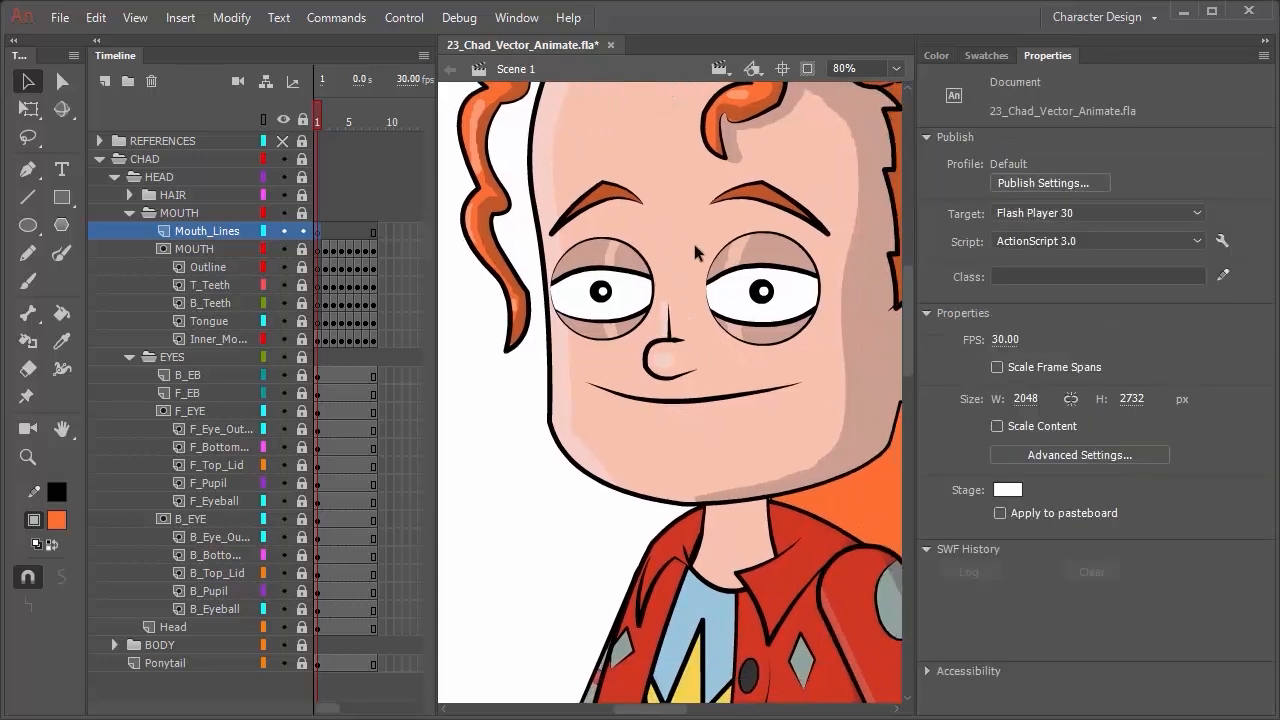
key("n")
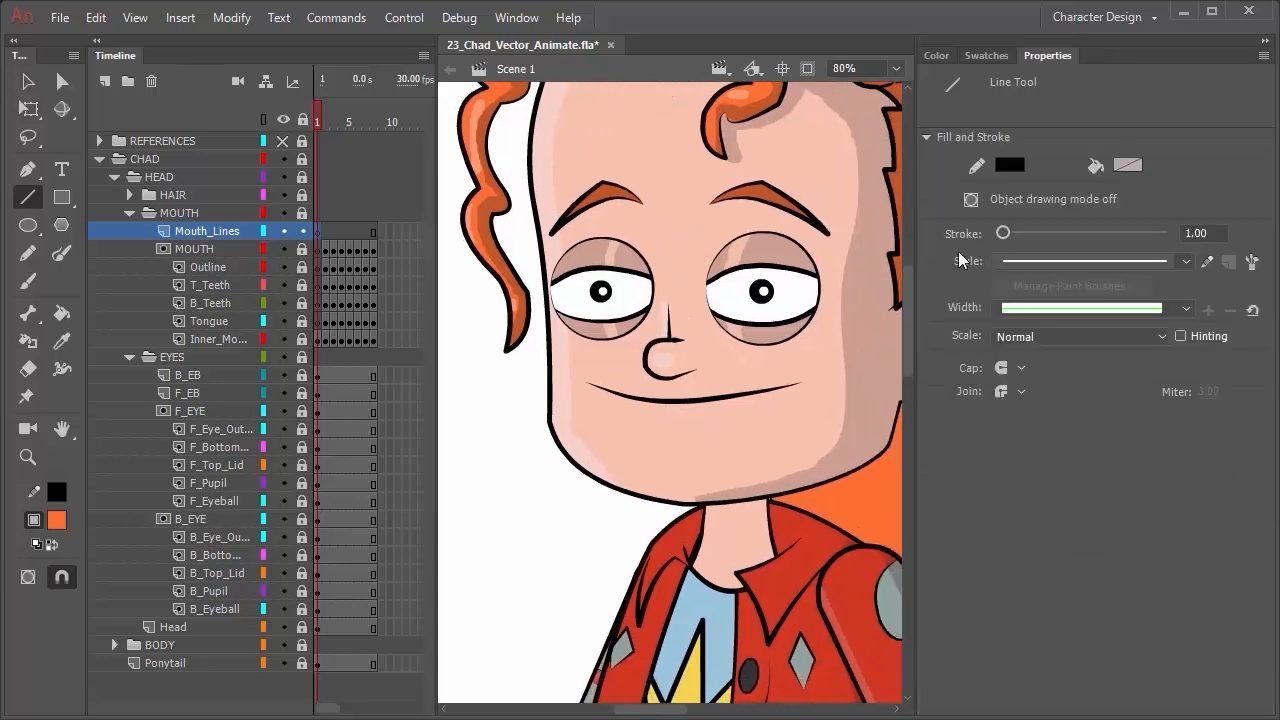
left_click(1219, 233)
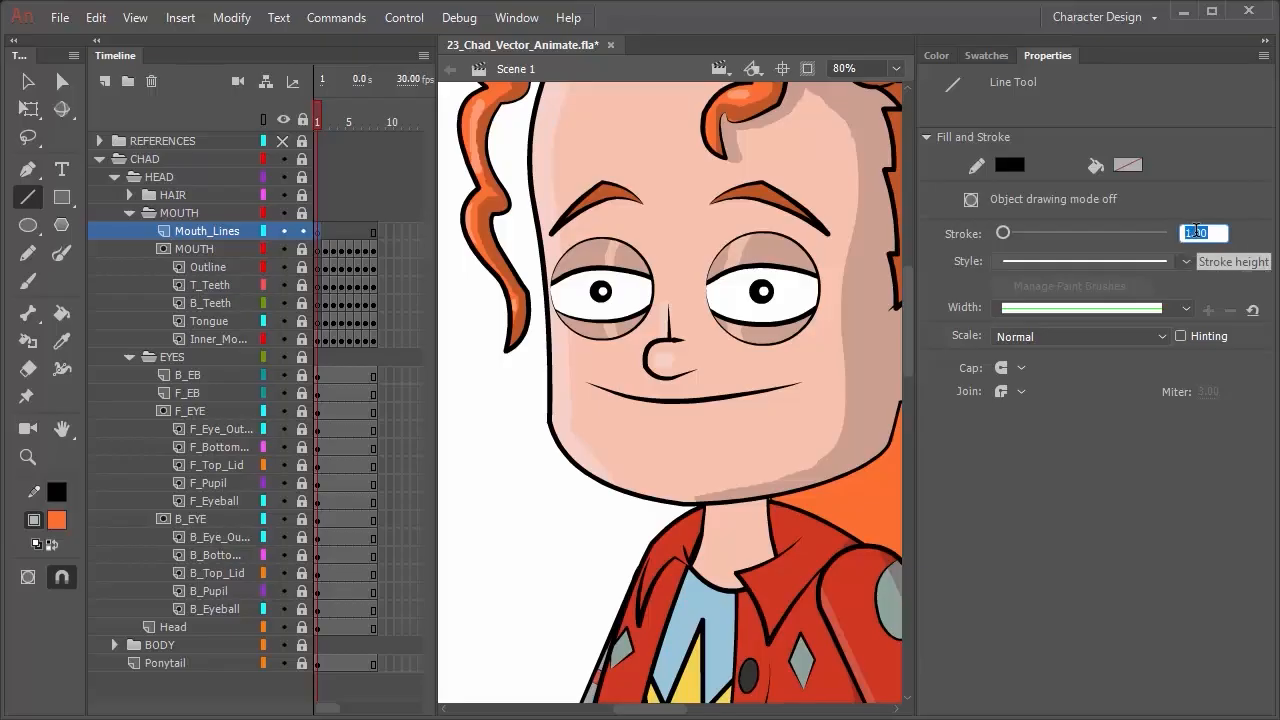
type("3")
key("Return")
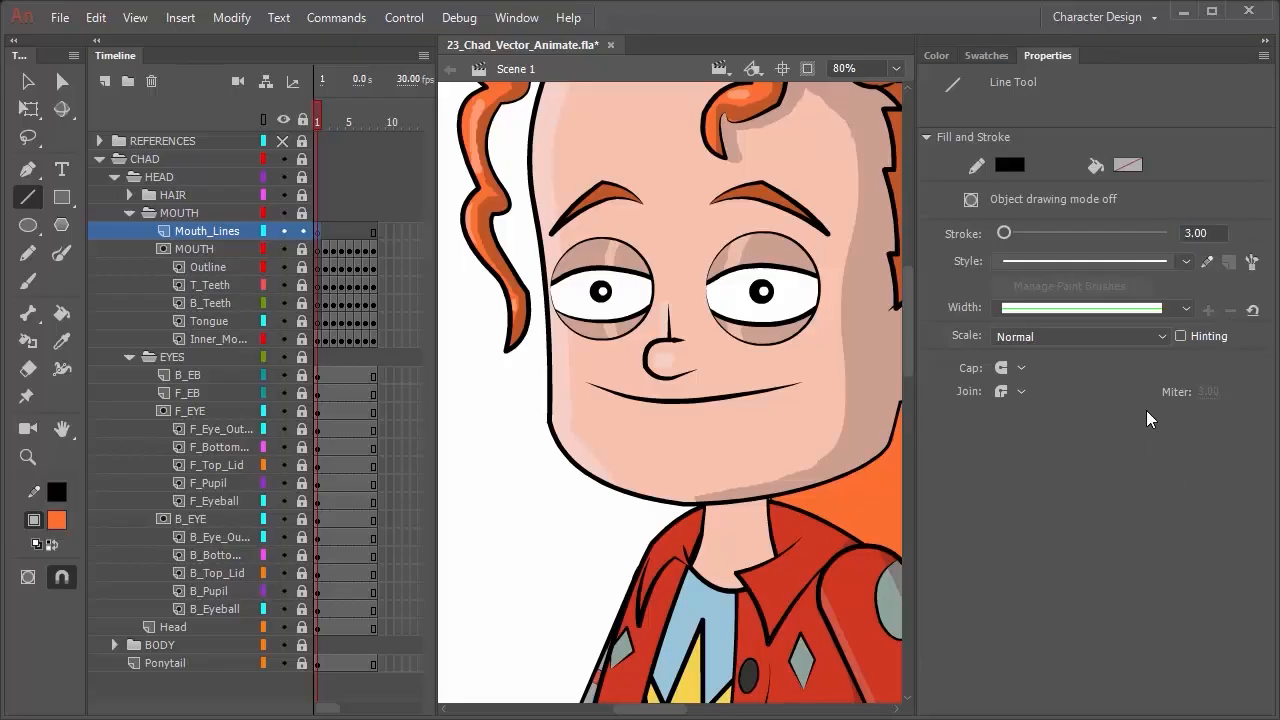
left_click(1106, 310)
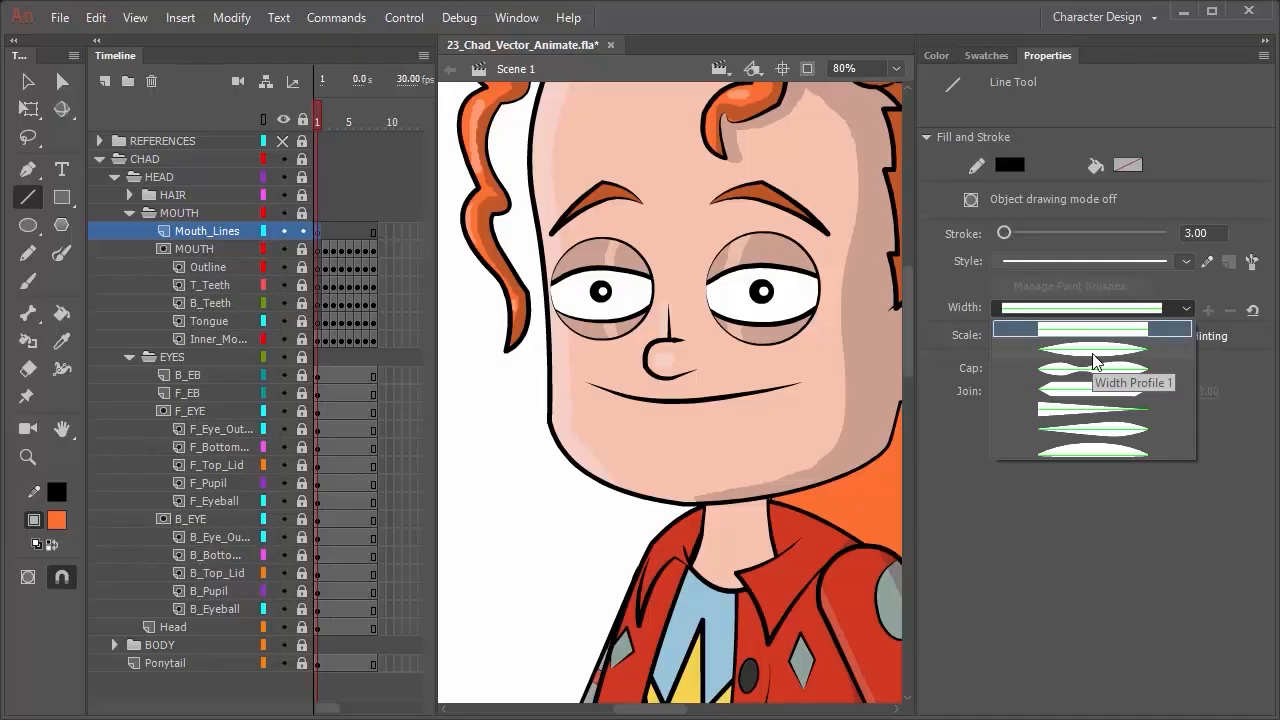
left_click(1094, 355)
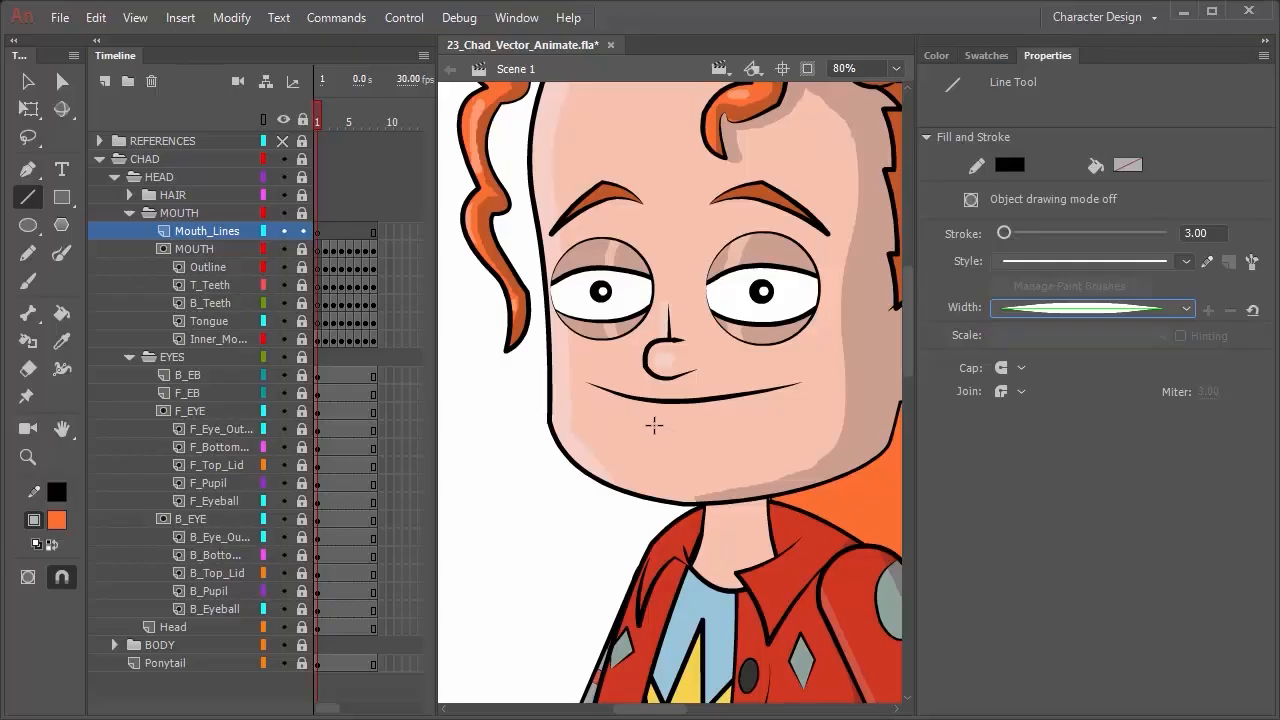
Draw a short horizontal line below the mouth and a near-vertical line about 37 px tall beside each mouth corner.
left_click_drag(657, 424, 695, 425)
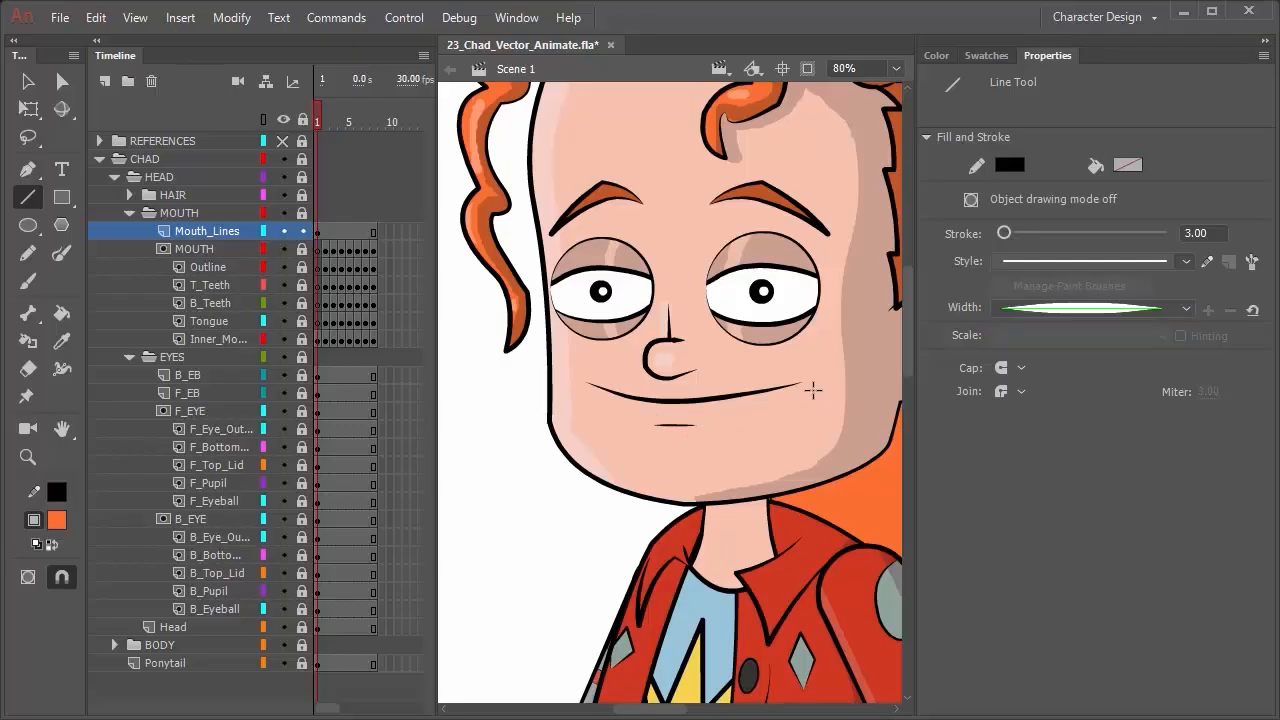
left_click_drag(816, 386, 816, 358)
mouse_move(574, 386)
left_mouse_down()
mouse_move(580, 353)
mouse_move(570, 362)
left_mouse_up()
Bend the chin line slightly downward and curve the two mouth-corner lines outward with the Selection tool.
key("v")
left_click_drag(675, 425, 675, 432)
left_click_drag(569, 375, 564, 375)
left_click_drag(818, 375, 826, 378)
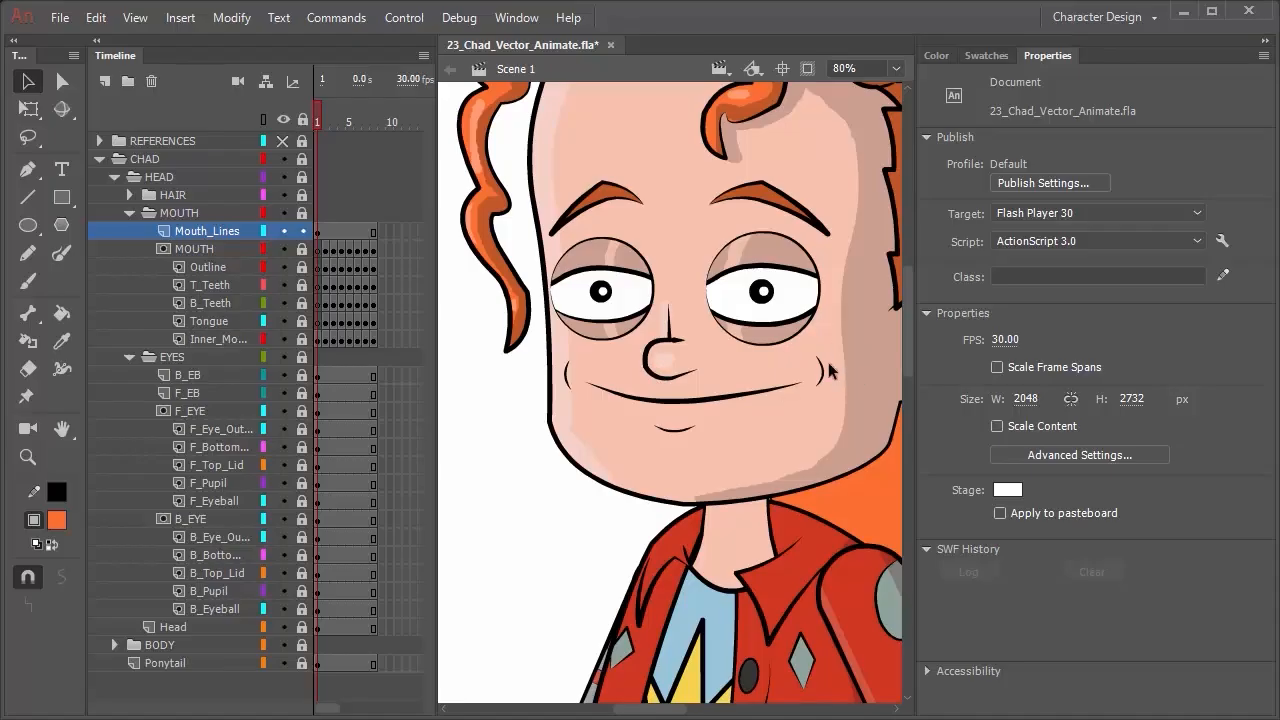
Lower the left mouth-corner line on frame 1 to Y 823.10.
left_click(568, 378)
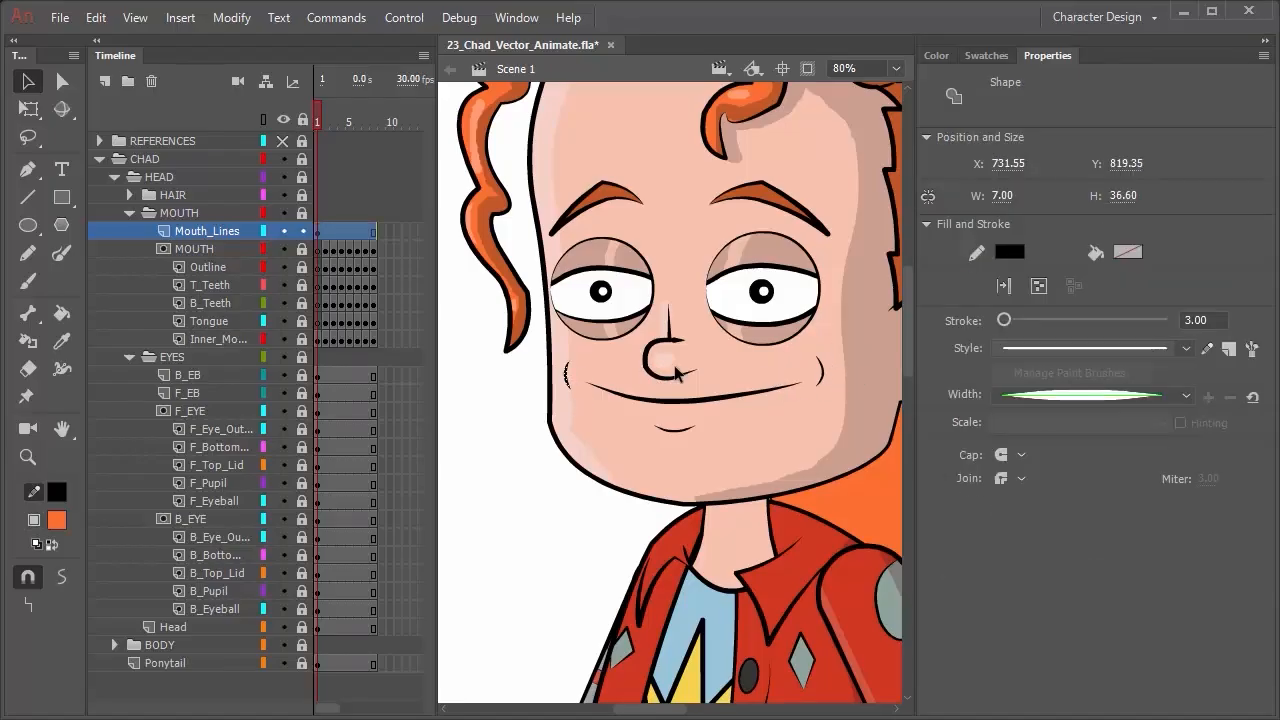
key("Down")
key("Down")
key("Down")
key("Down")
key("Down")
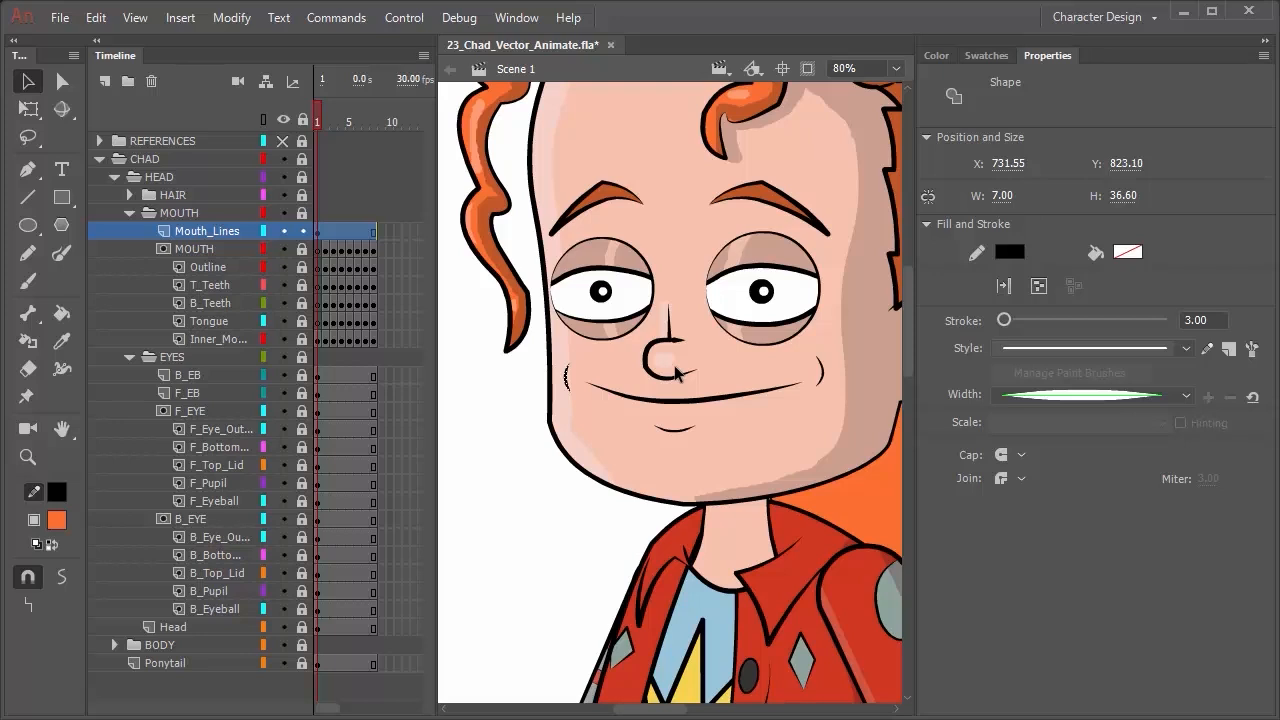
Lower the right mouth-corner line on frame 1 to Y 822.90.
left_click(824, 368)
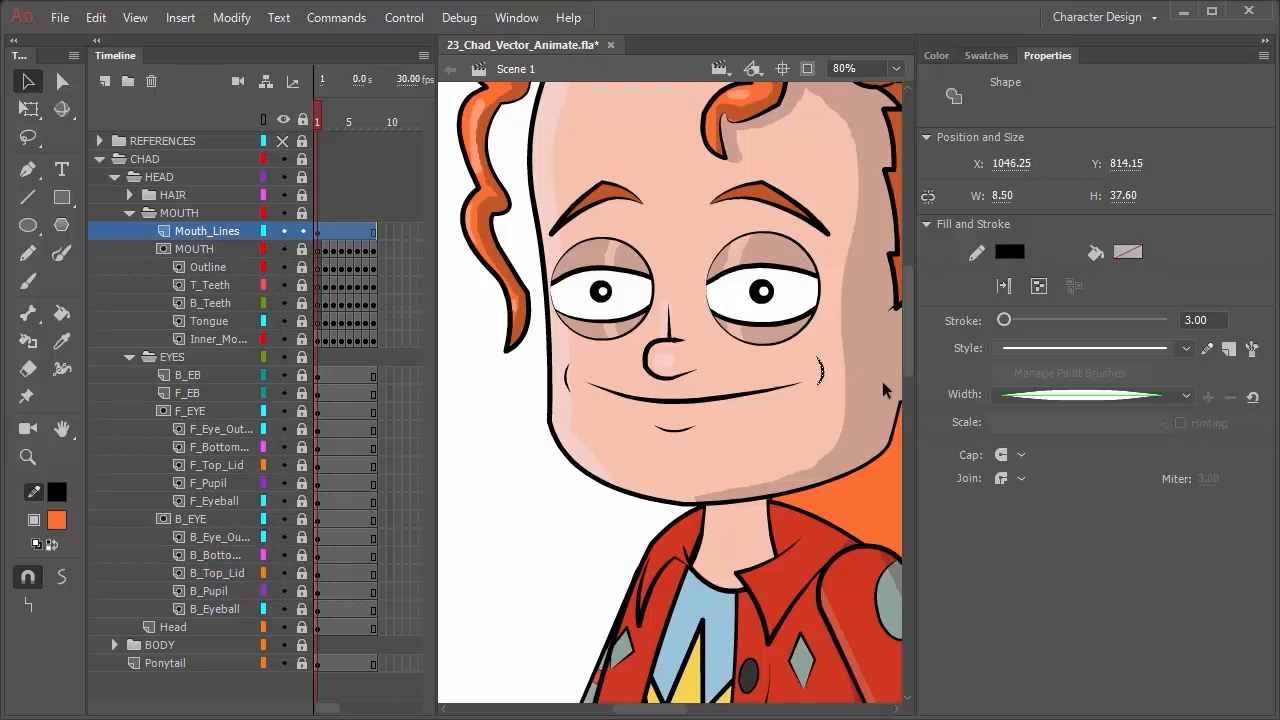
key("Down")
key("Down")
key("Down")
key("Down")
key("Down")
key("Down")
key("Down")
Shift the left mouth-corner line on frame 1 inward toward the mouth, to X 737.80.
left_click(567, 380)
key("Right")
key("Right")
key("Right")
key("Right")
key("Right")
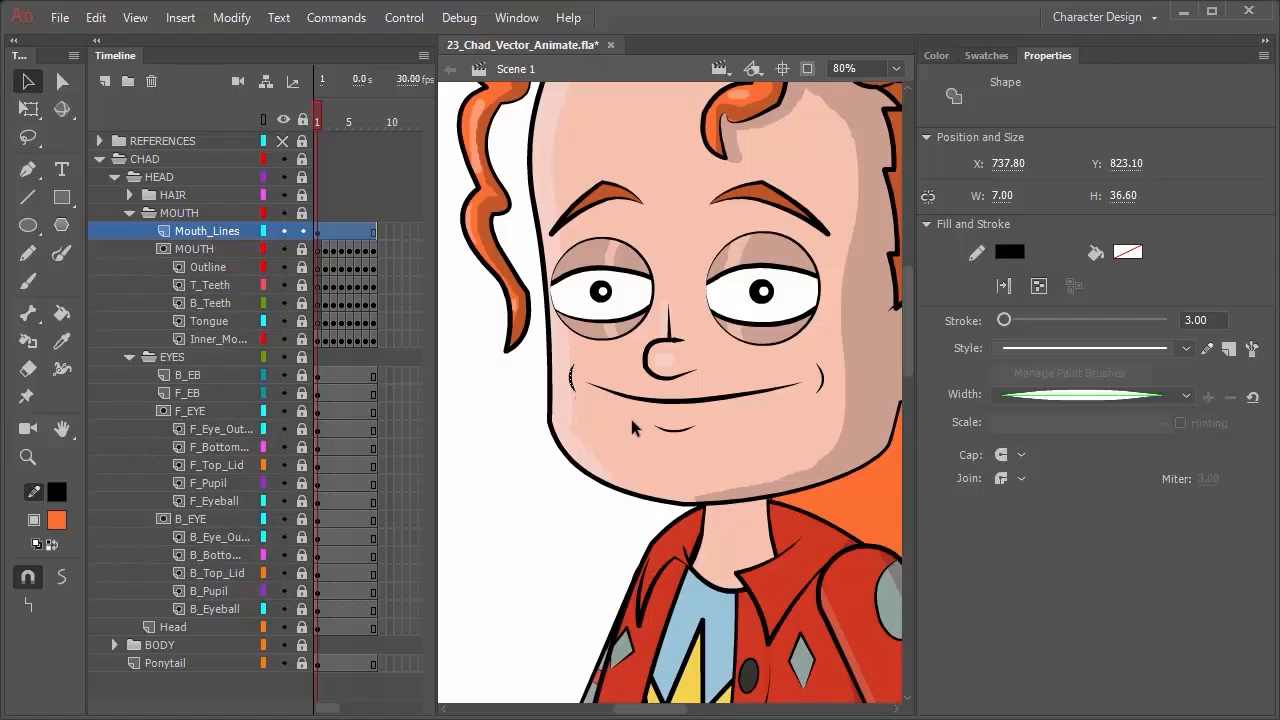
Shift the short chin line on frame 1 slightly left, to X 838.05.
left_click(686, 430)
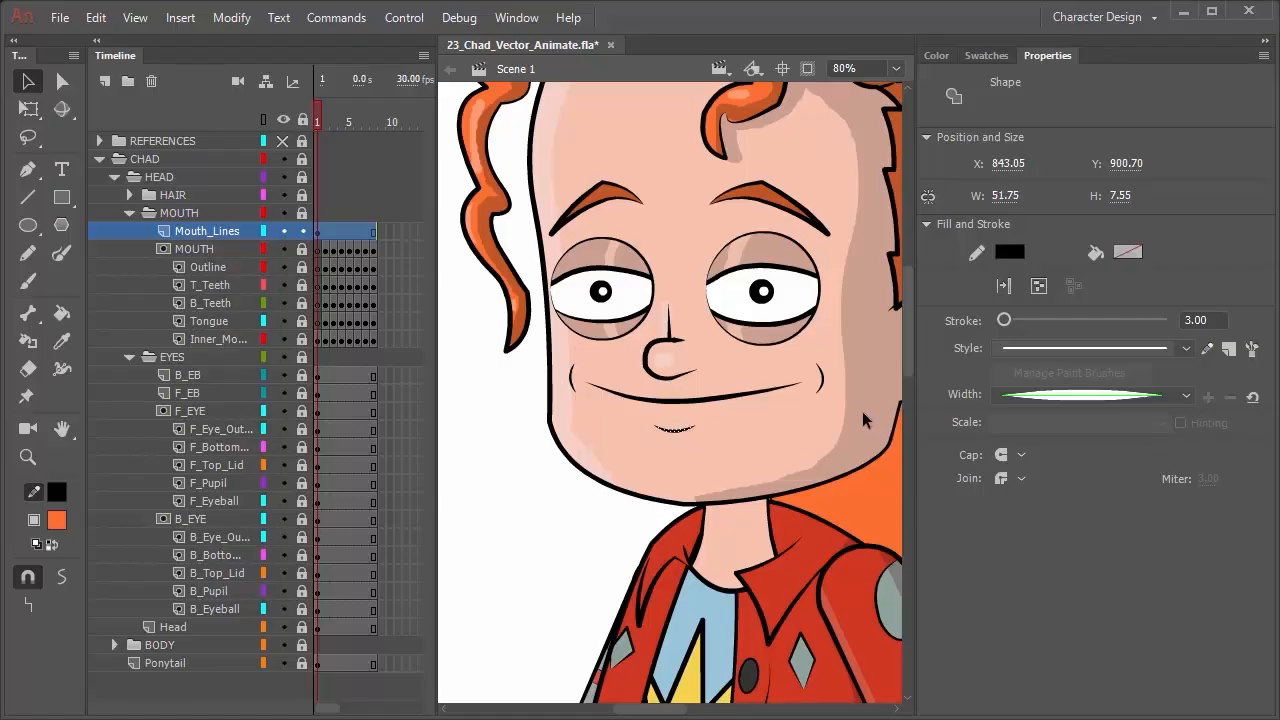
key("Left")
key("Left")
key("Left")
key("Left")
key("Left")
Add a keyframe at frame 2 of the Mouth_Lines layer and deselect the copied lines.
left_click(319, 229)
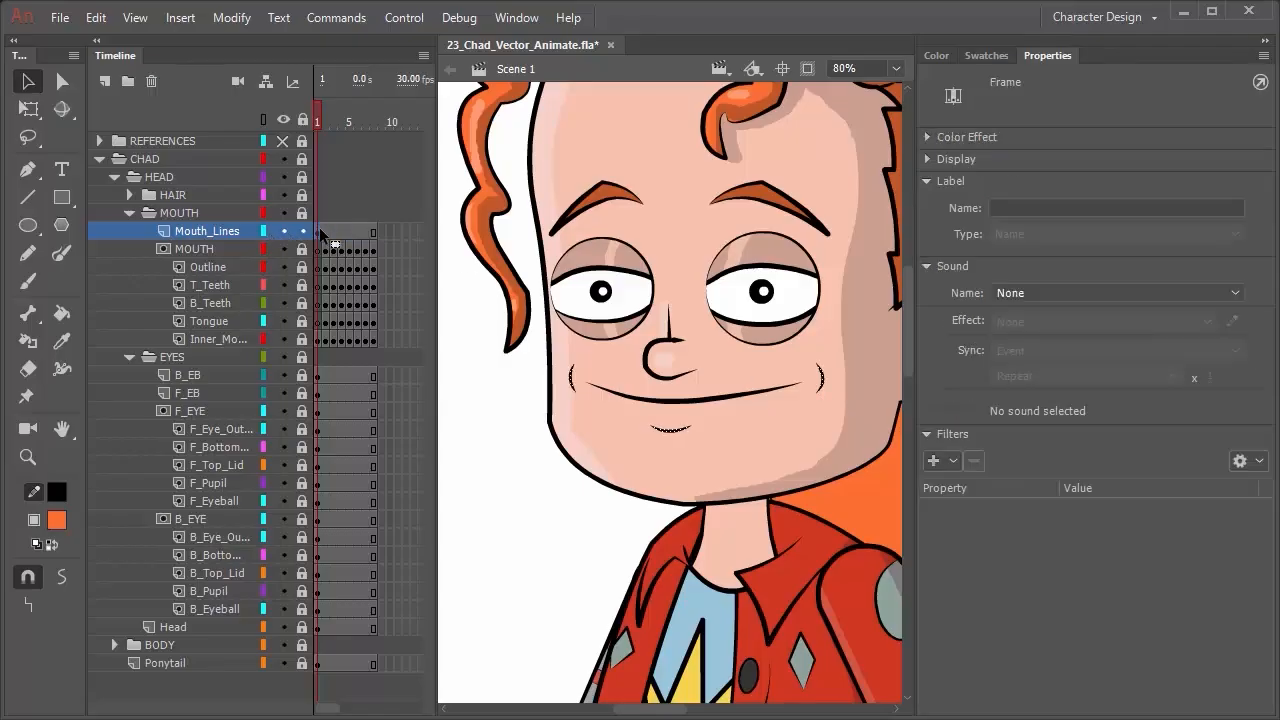
left_click(326, 236)
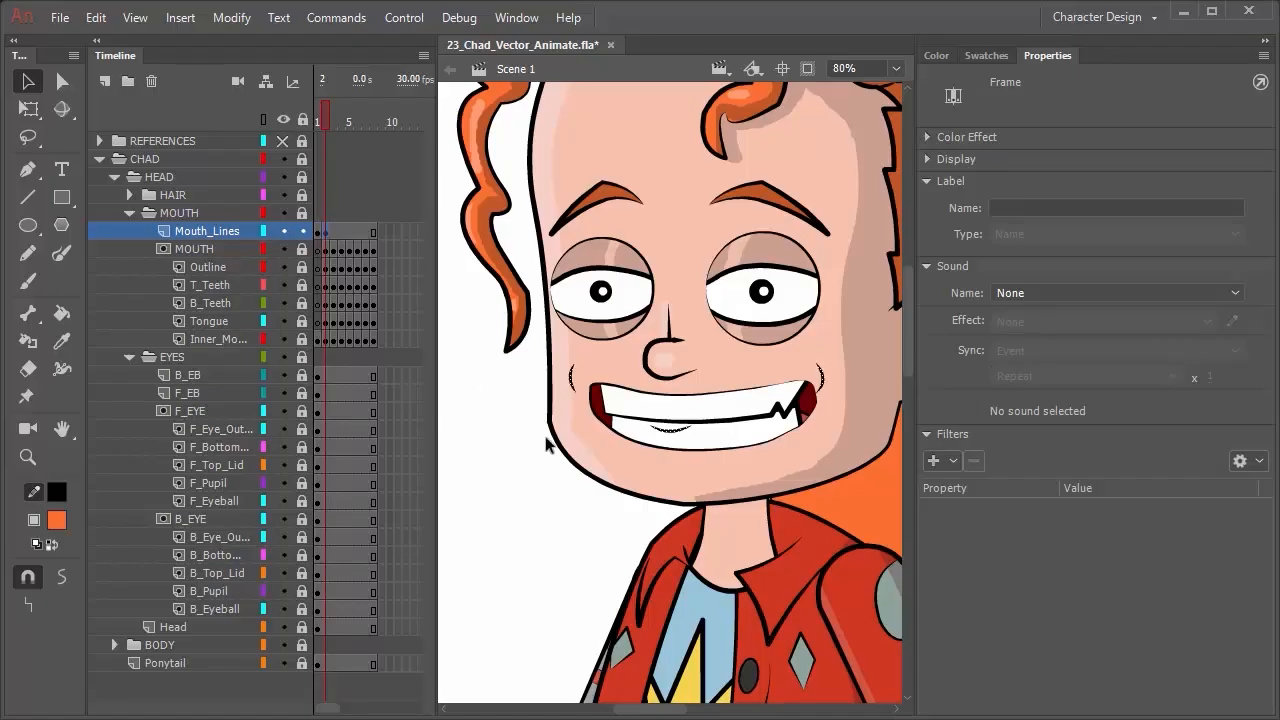
left_click(590, 518)
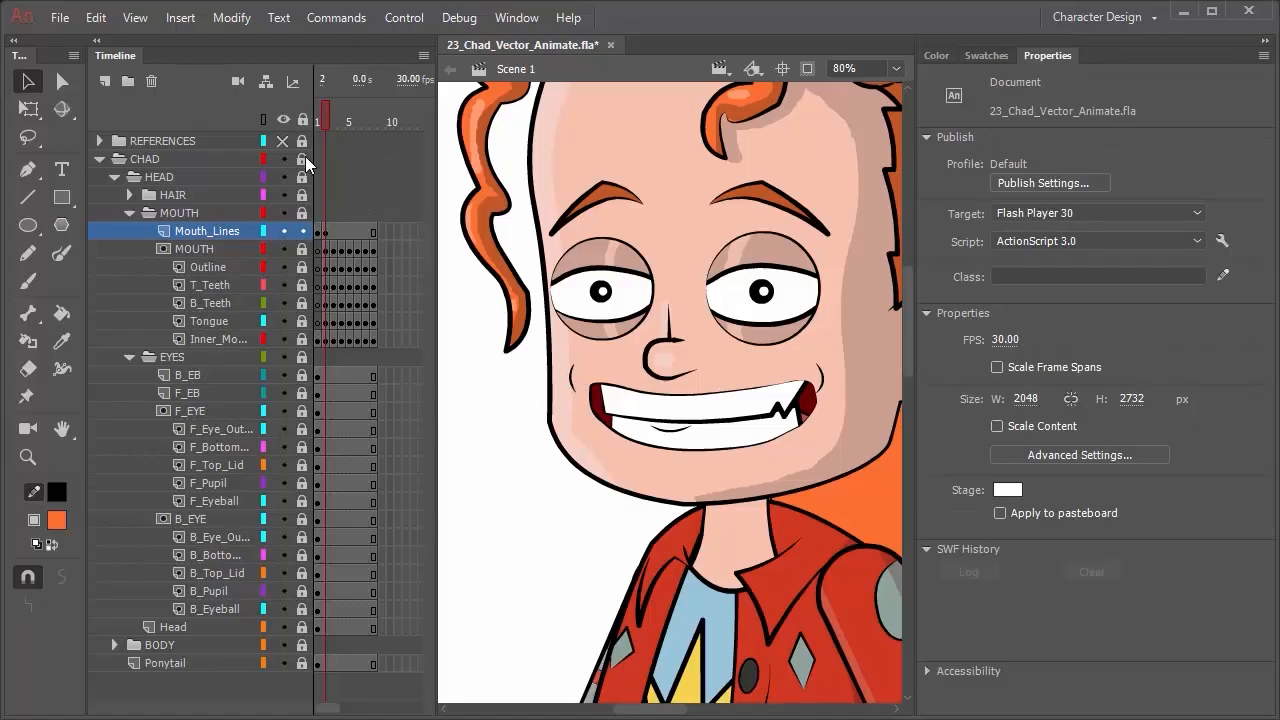
Lower the left mouth-corner line on frame 2 to Y 828.10.
left_click(575, 390)
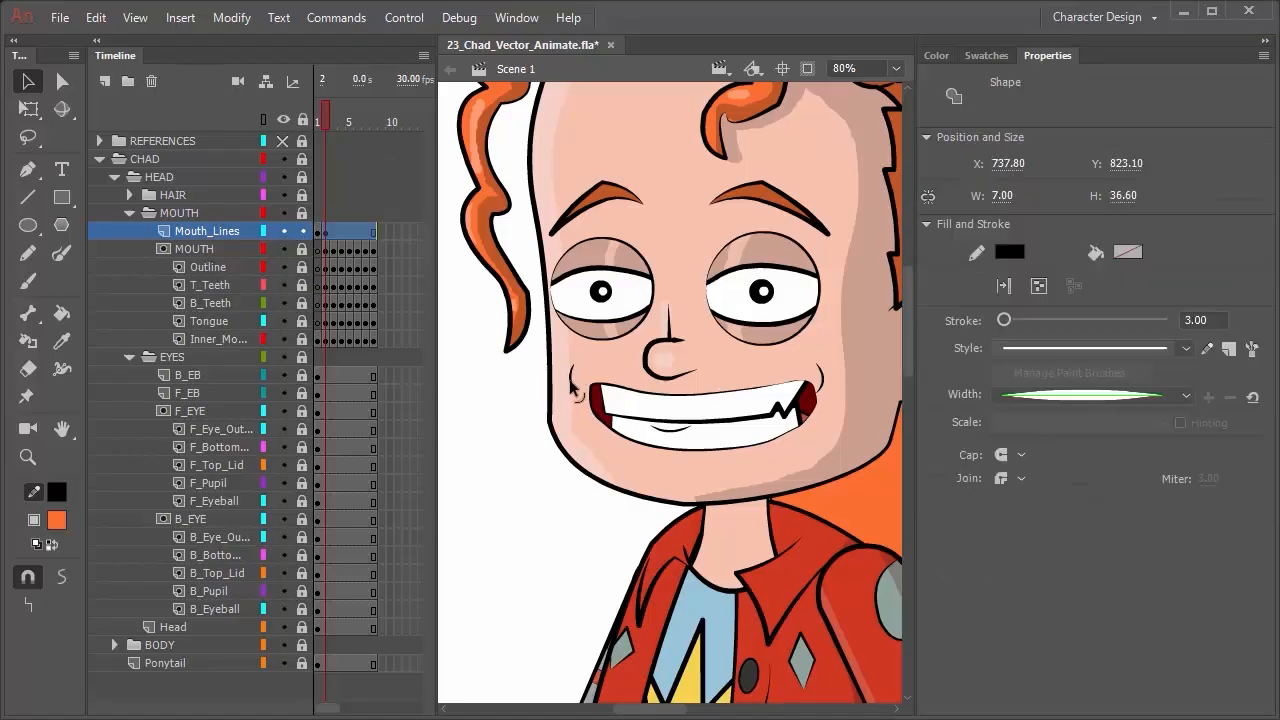
key("shift+Down")
key("shift+Down")
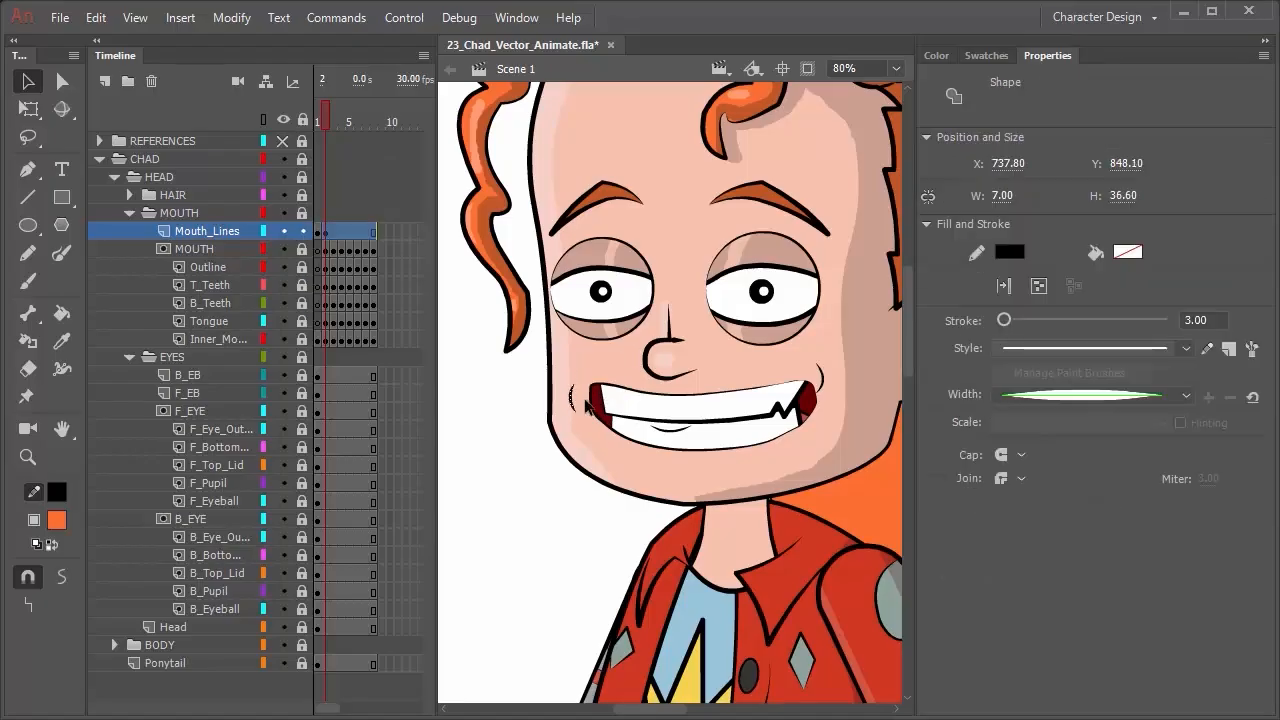
key("shift+Up")
key("shift+Up")
Move the right mouth-corner line on frame 2 outward and down to X 1060.00, Y 829.15.
left_click(821, 378)
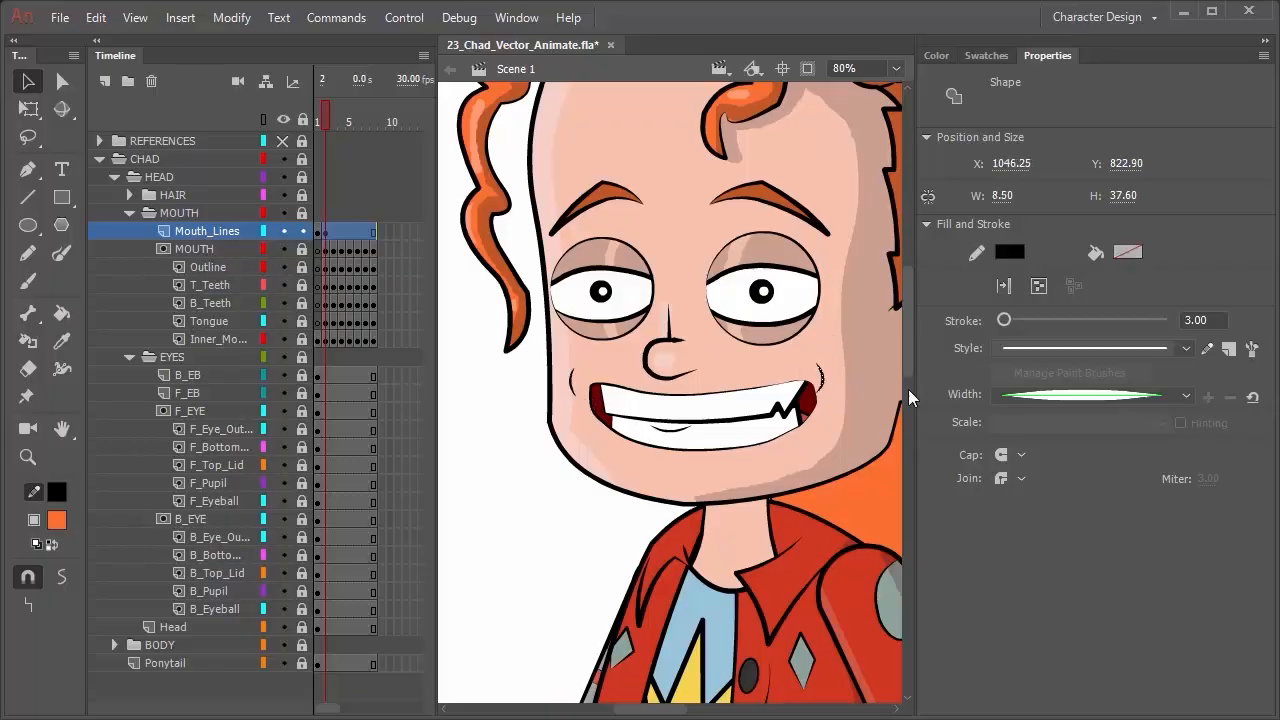
key("shift+Right")
key("Down")
key("Down")
key("Down")
key("Down")
key("Down")
key("Down")
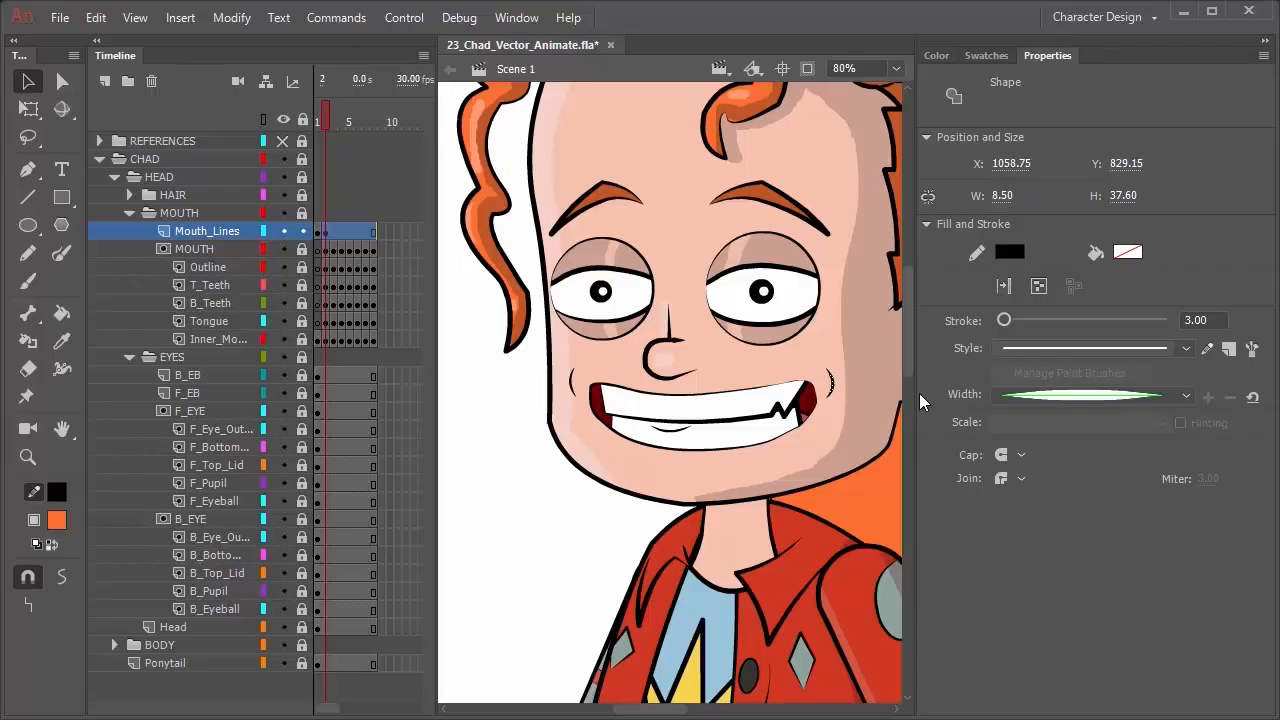
key("Right")
Move the chin line on frame 2 down below the lower teeth and slightly right, to X 840.55.
left_click(670, 436)
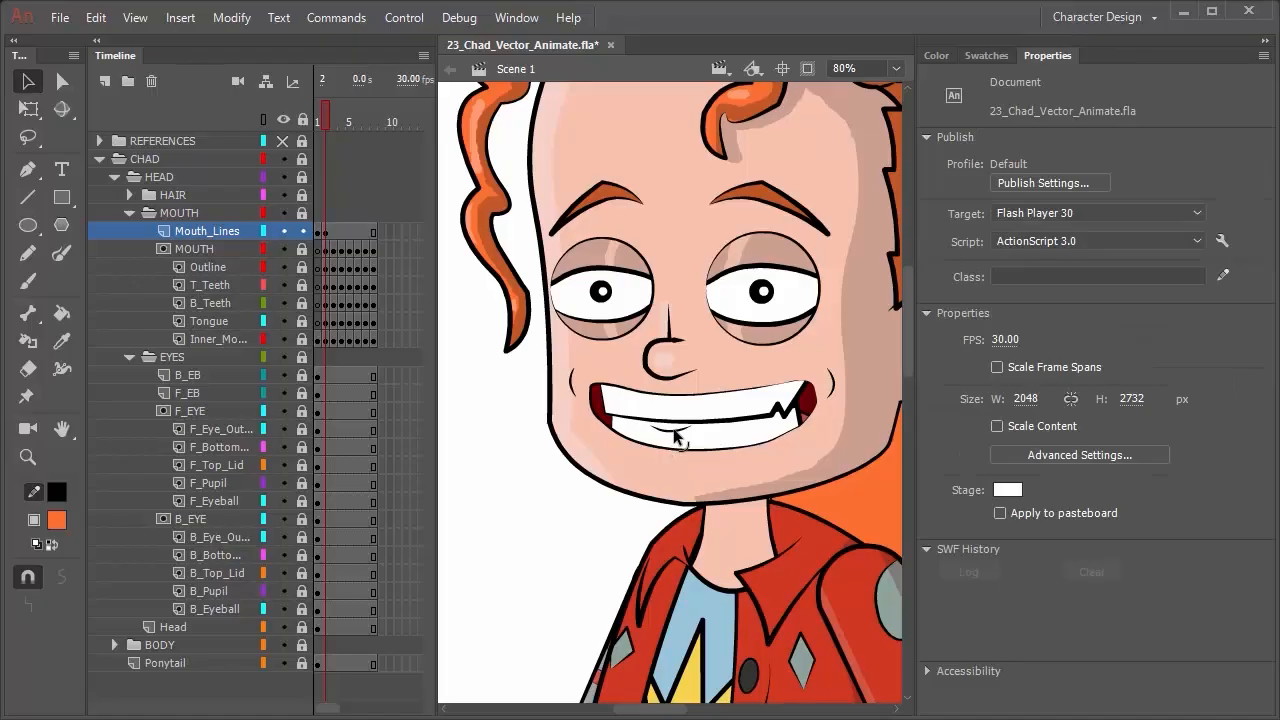
left_click(674, 431)
key("shift+Down")
key("shift+Down")
key("shift+Down")
key("shift+Down")
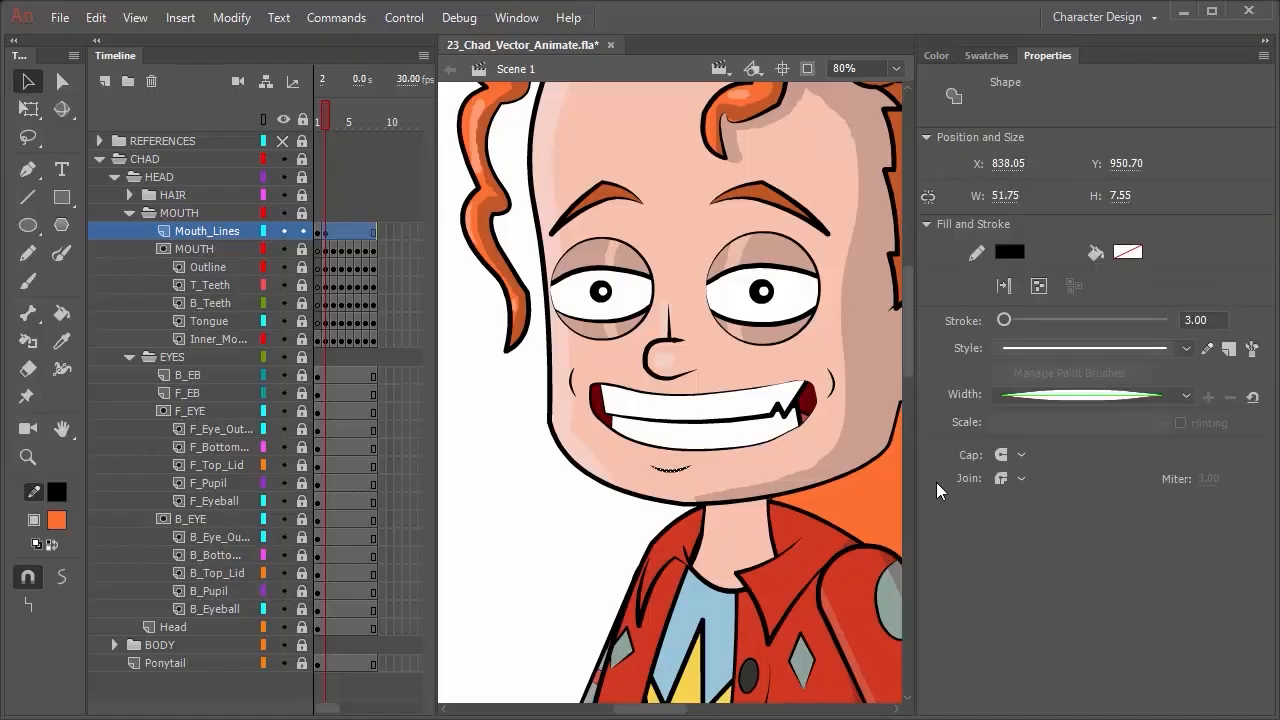
key("Right")
key("Right")
key("Right")
key("Right")
key("Right")
key("Down")
key("Down")
key("Down")
Lower the chin line on frame 2 to Y 956.95, comparing its placement with frame 1.
left_click(319, 232)
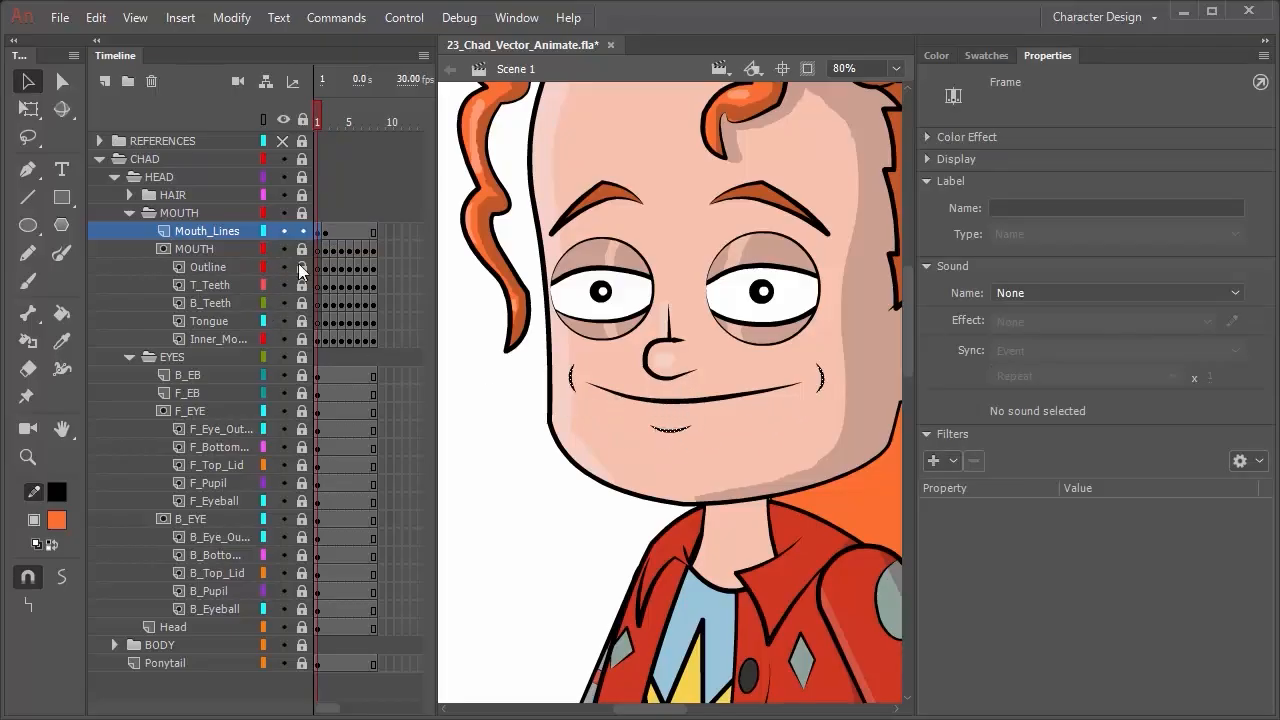
left_click(324, 232)
left_click(569, 503)
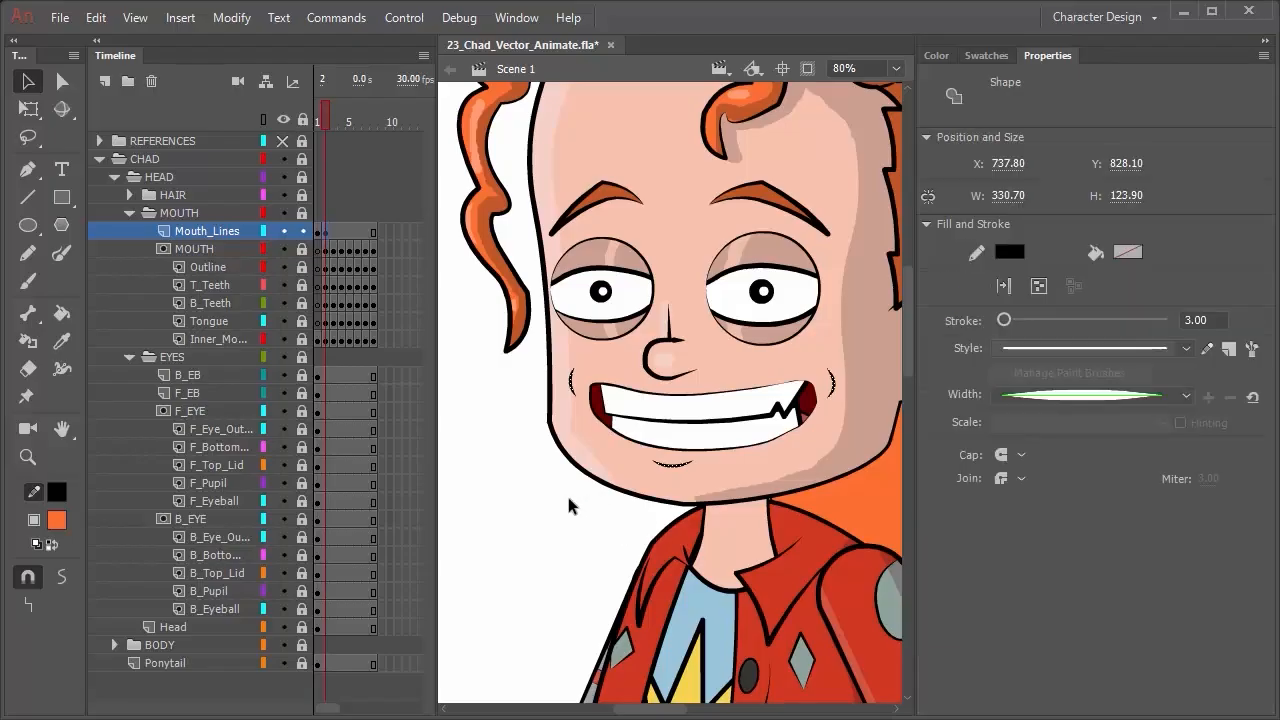
left_click(675, 464)
key("shift+Down")
key("shift+Down")
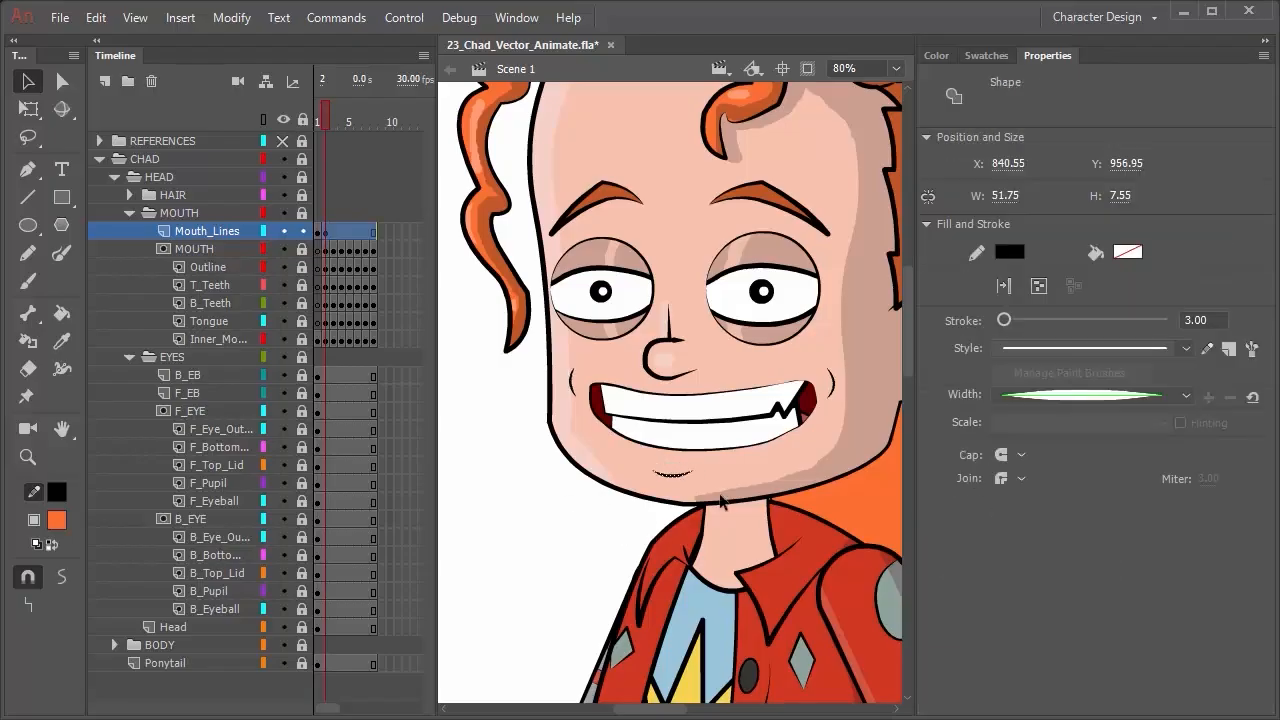
left_click(319, 232)
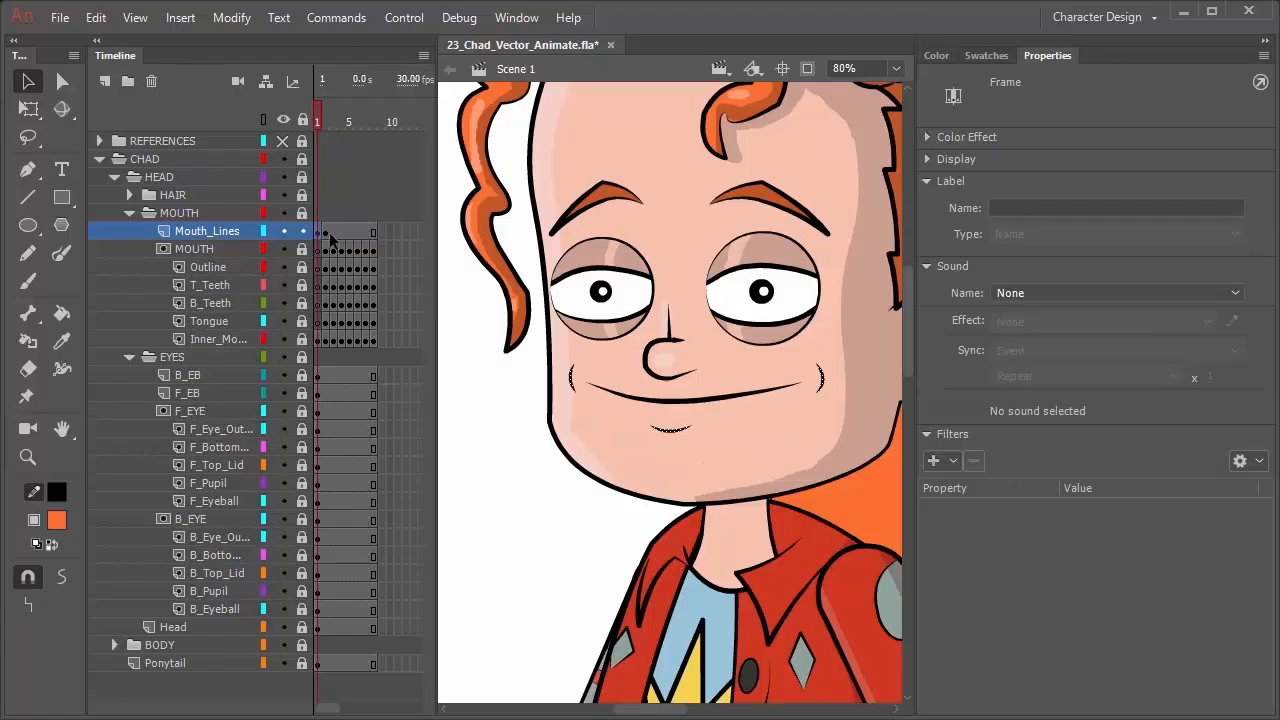
left_click(326, 232)
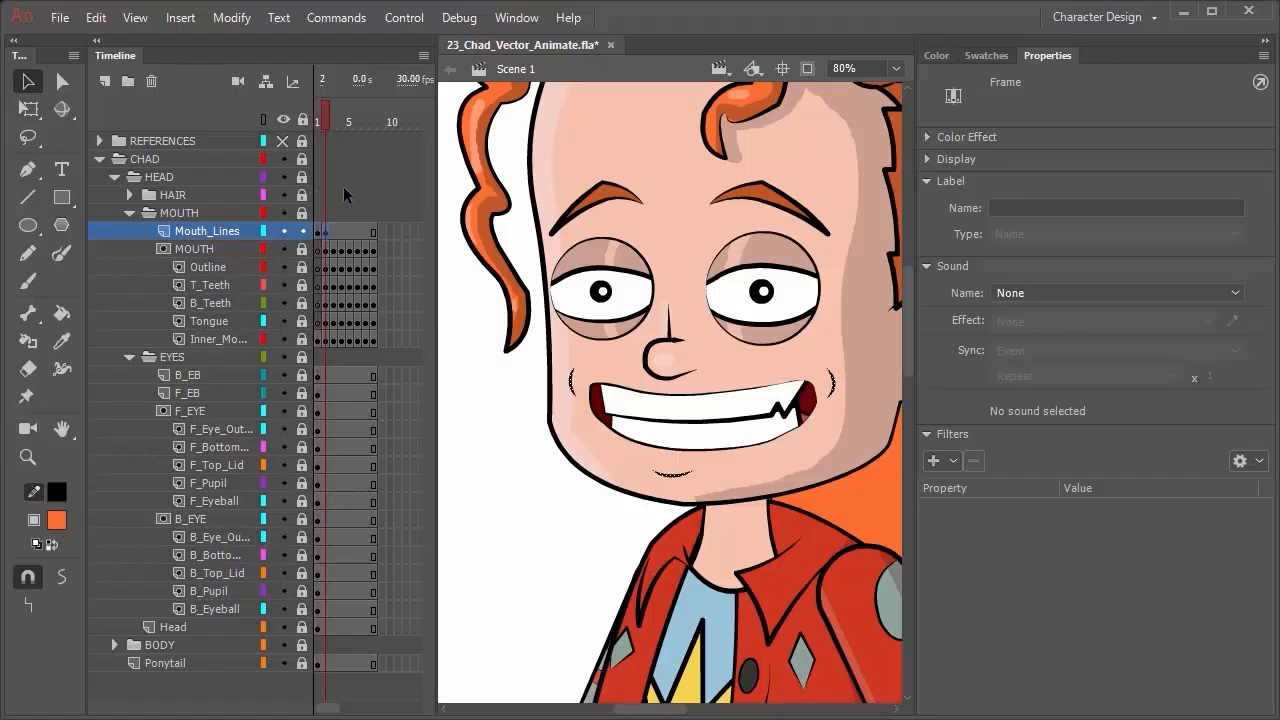
left_click(319, 232)
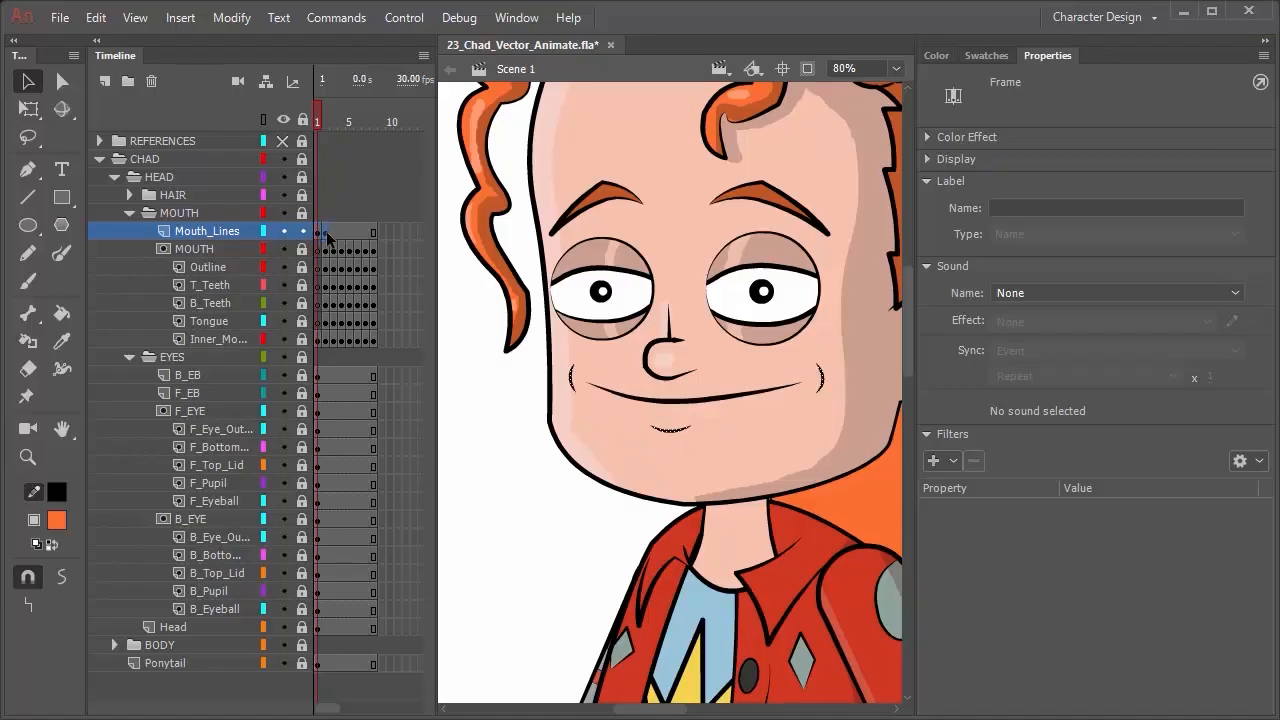
left_click(326, 233)
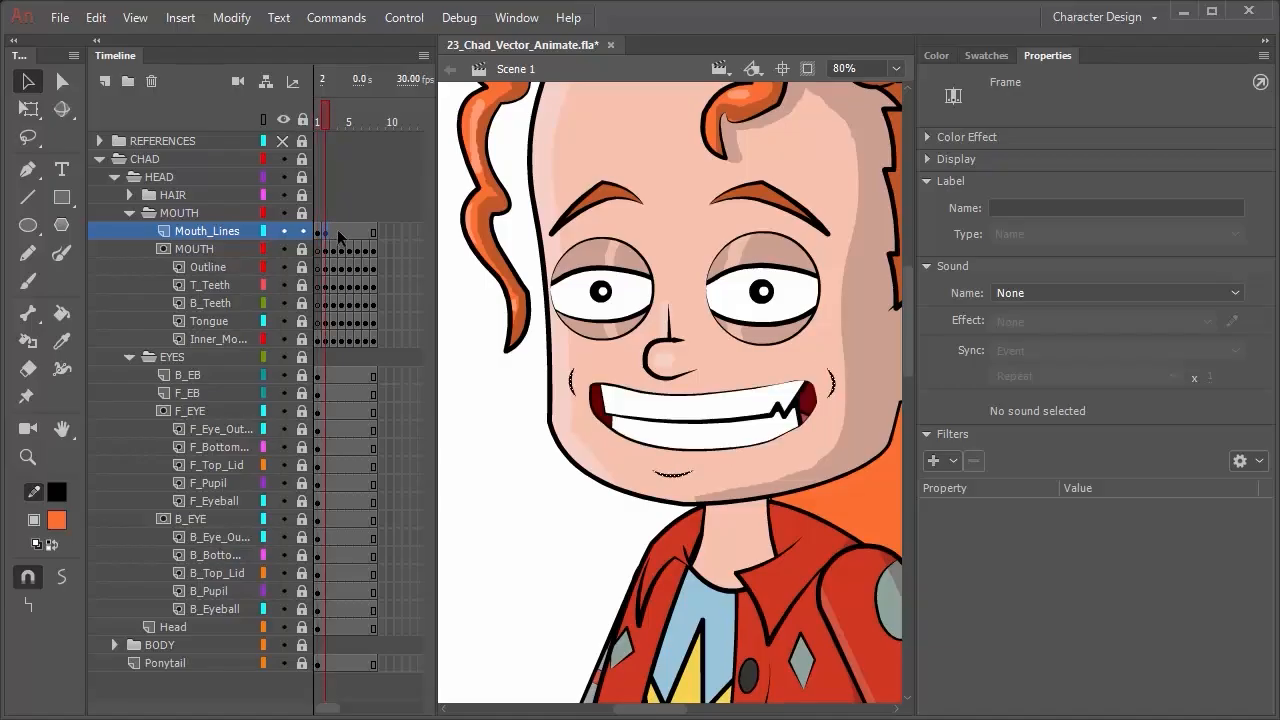
Add a keyframe at frame 3 of Mouth_Lines and raise the chin line there to Y 946.95.
left_click(333, 233)
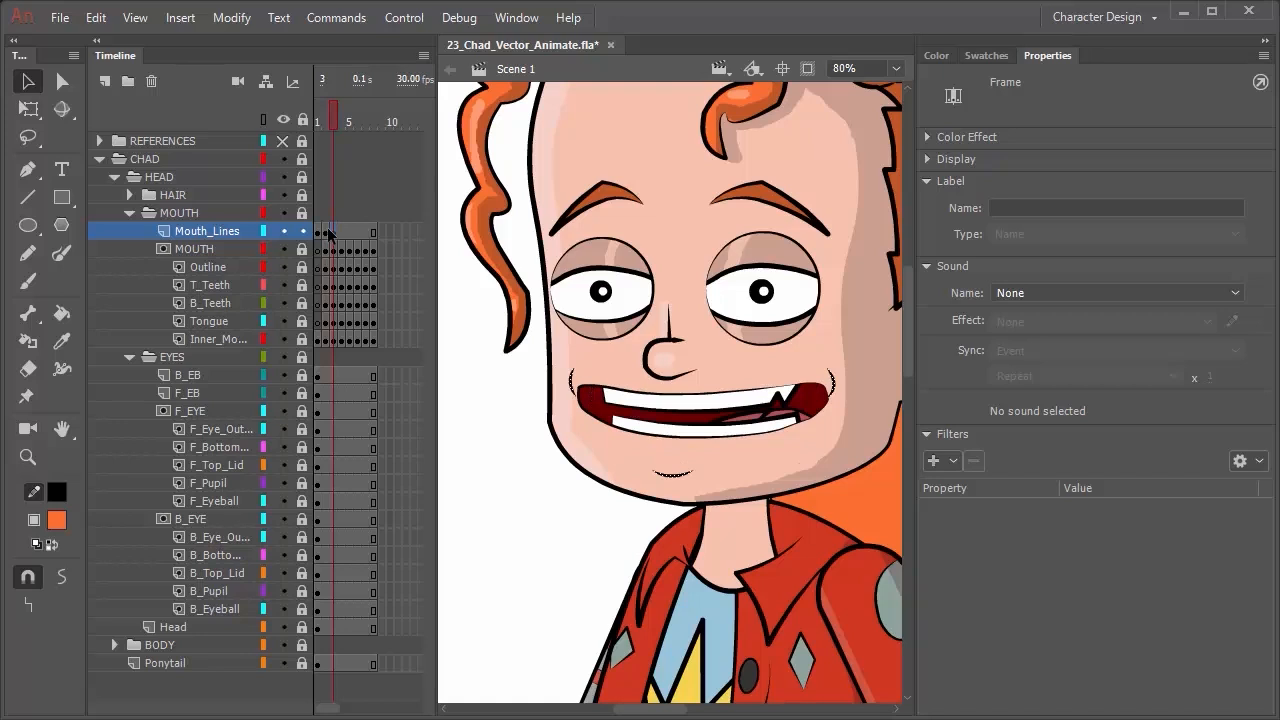
left_click(520, 570)
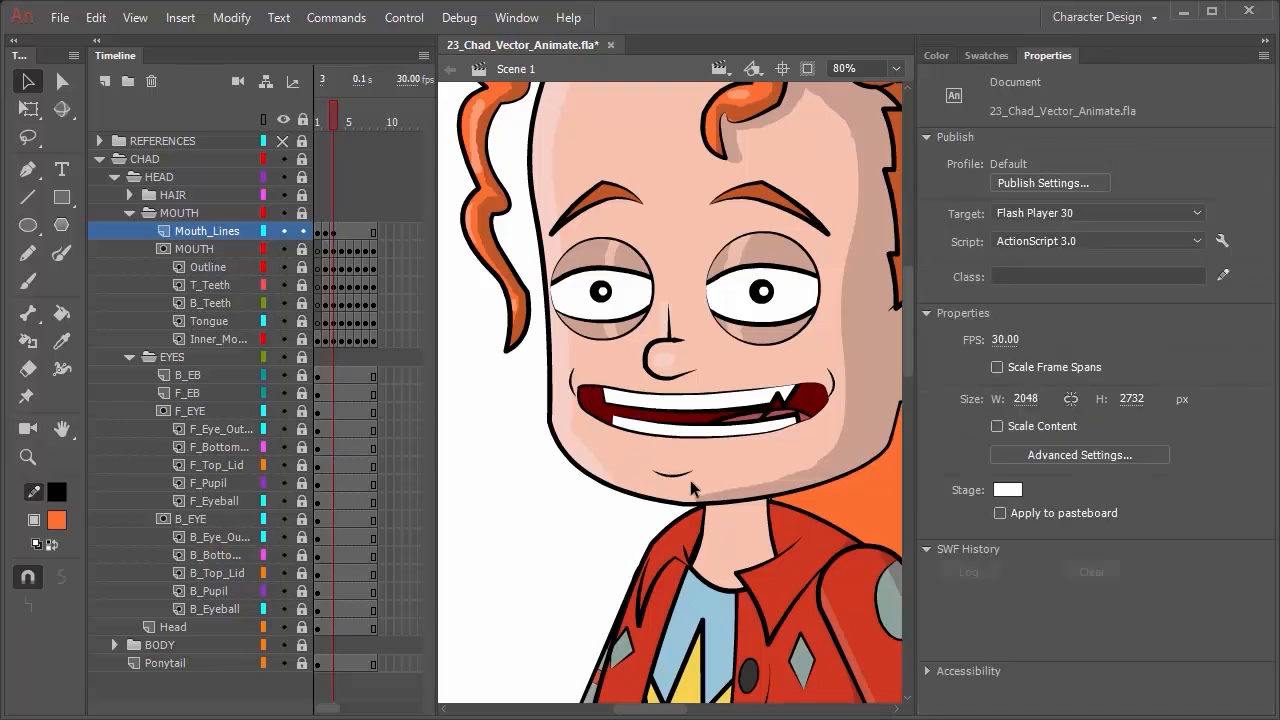
left_click(683, 478)
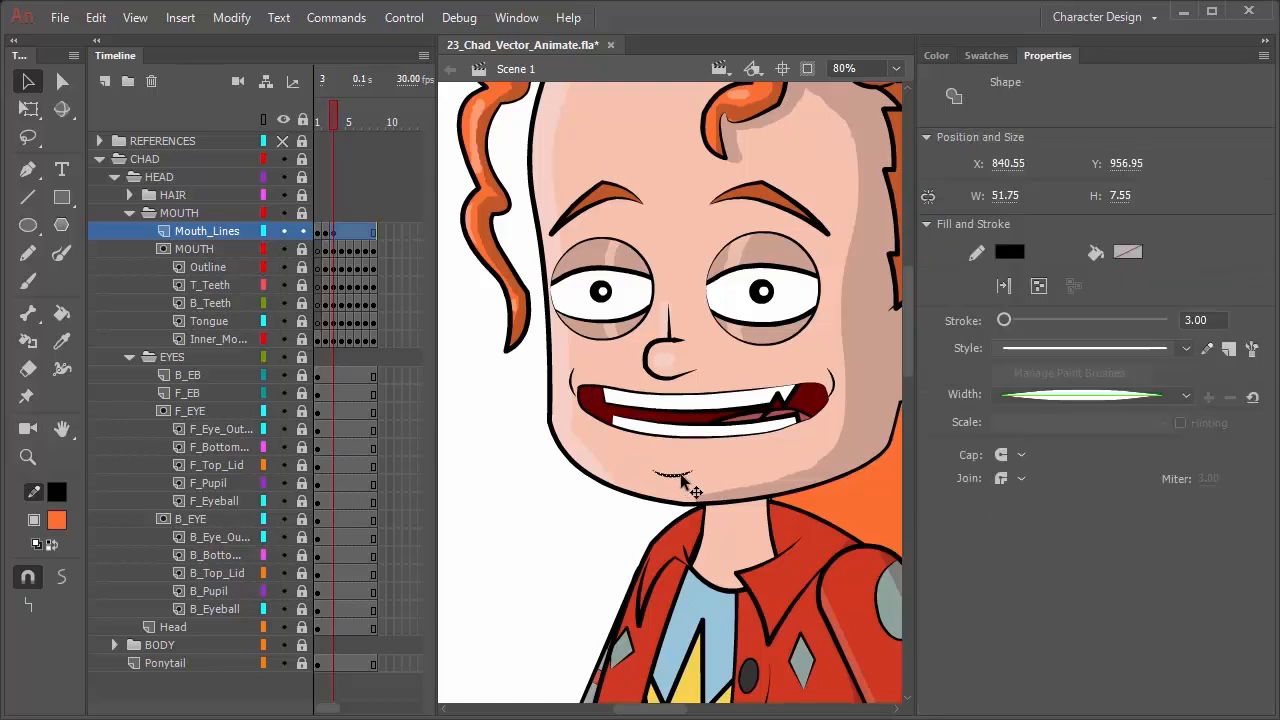
key("shift+Up")
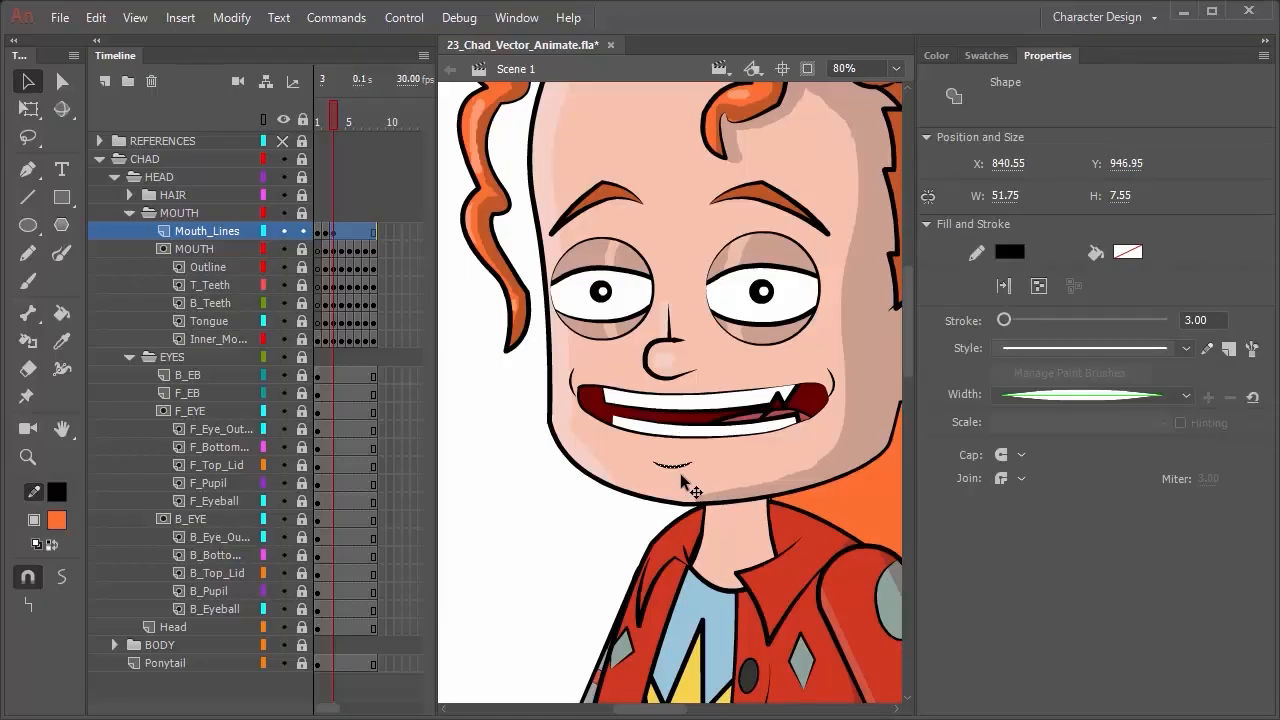
Move the left mouth-corner line on frame 3 outward and down to X 732.80, Y 838.10.
left_click(573, 382)
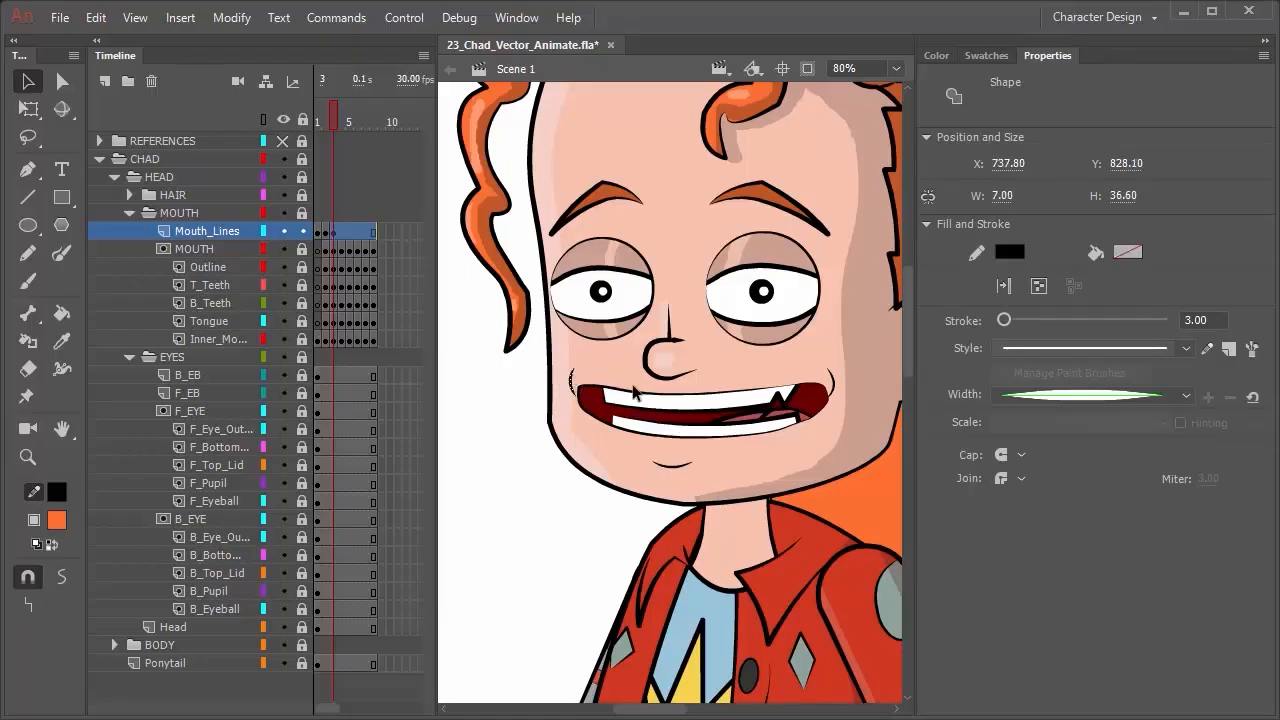
key("Left")
key("Left")
key("Left")
key("Up")
key("Up")
key("Left")
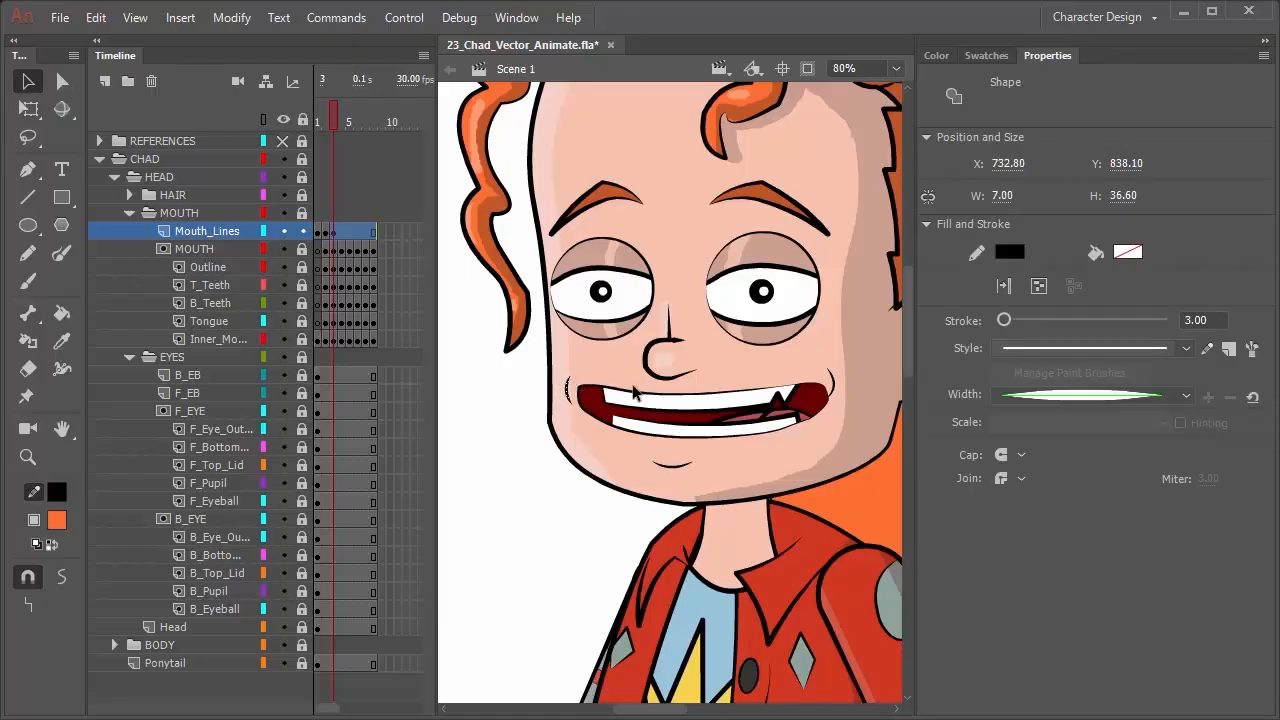
Move the right mouth-corner line on frame 3 down and outward, clear of the open mouth.
left_click(834, 387)
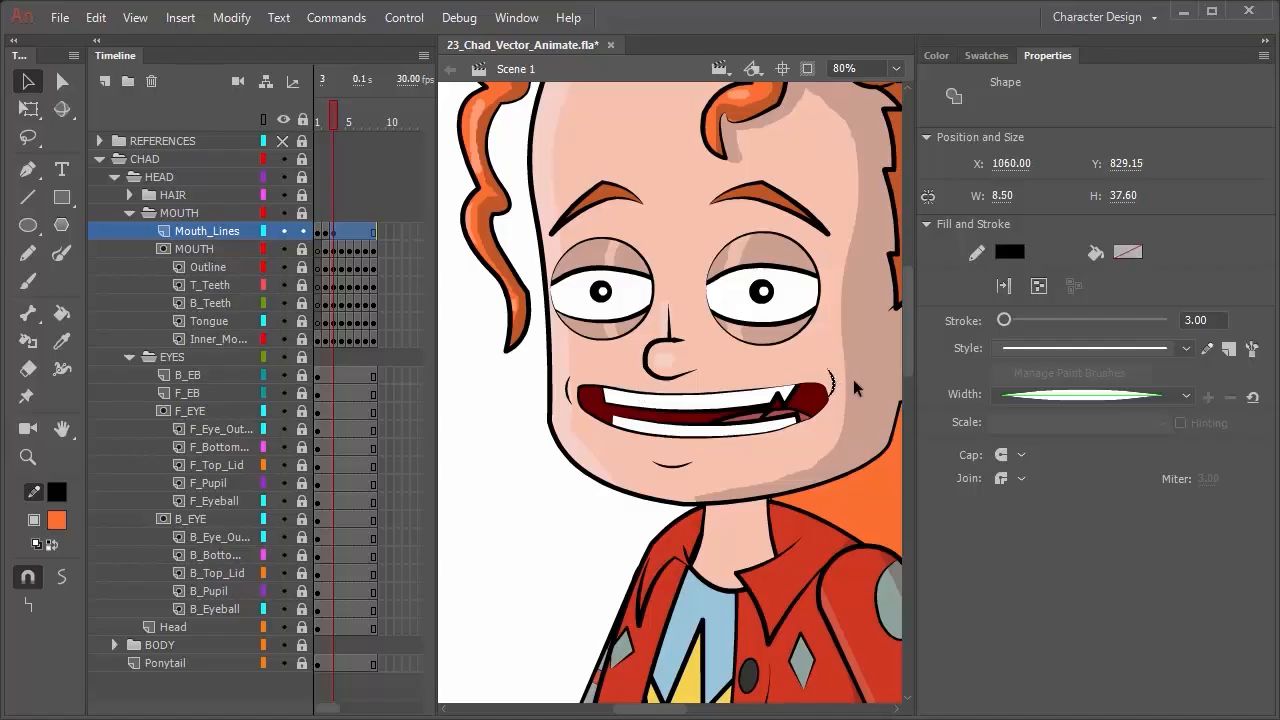
key("shift+Down")
key("Right")
Compare the placement of the mouth lines across frames 1, 2 and 3.
left_click(328, 236)
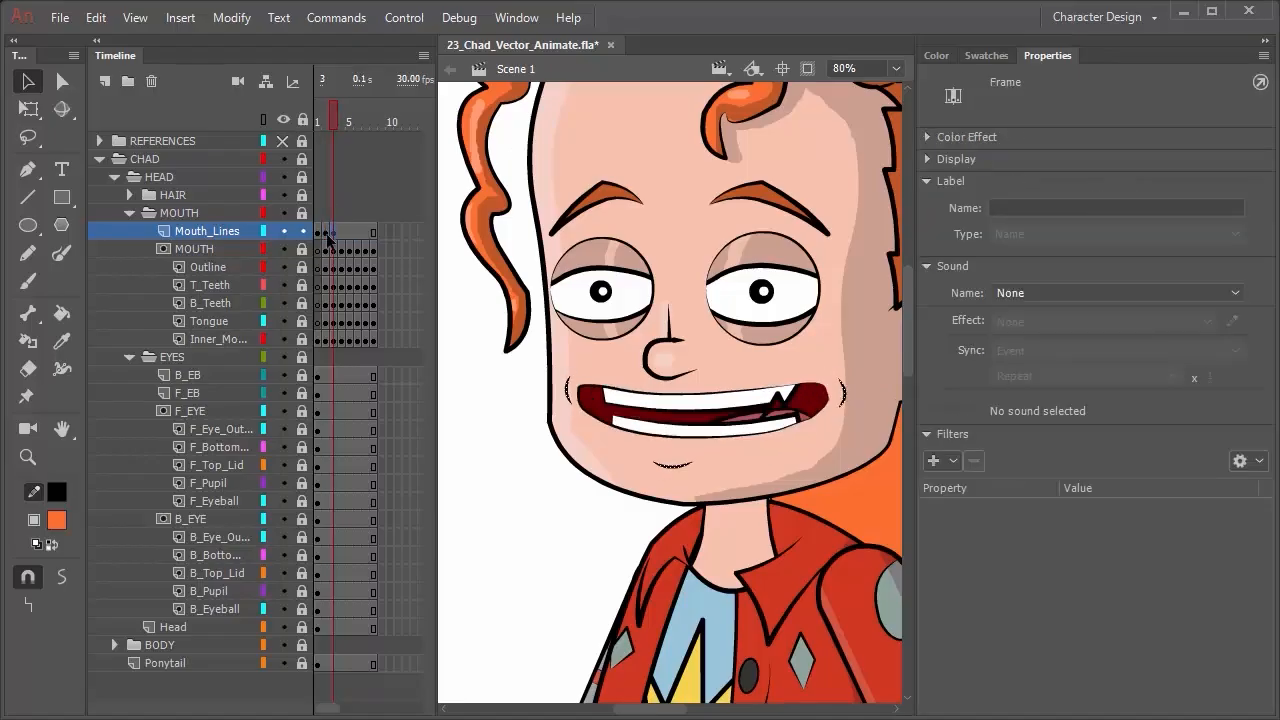
left_click(325, 236)
left_click(318, 235)
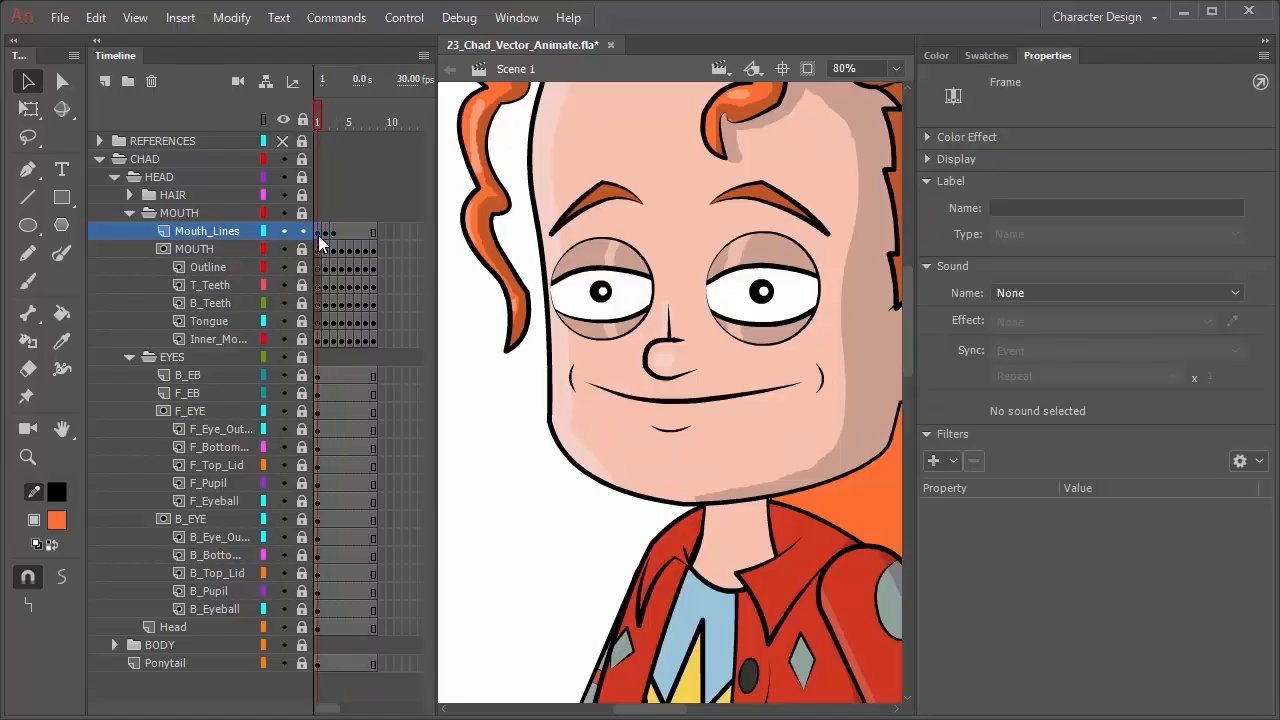
left_click(326, 236)
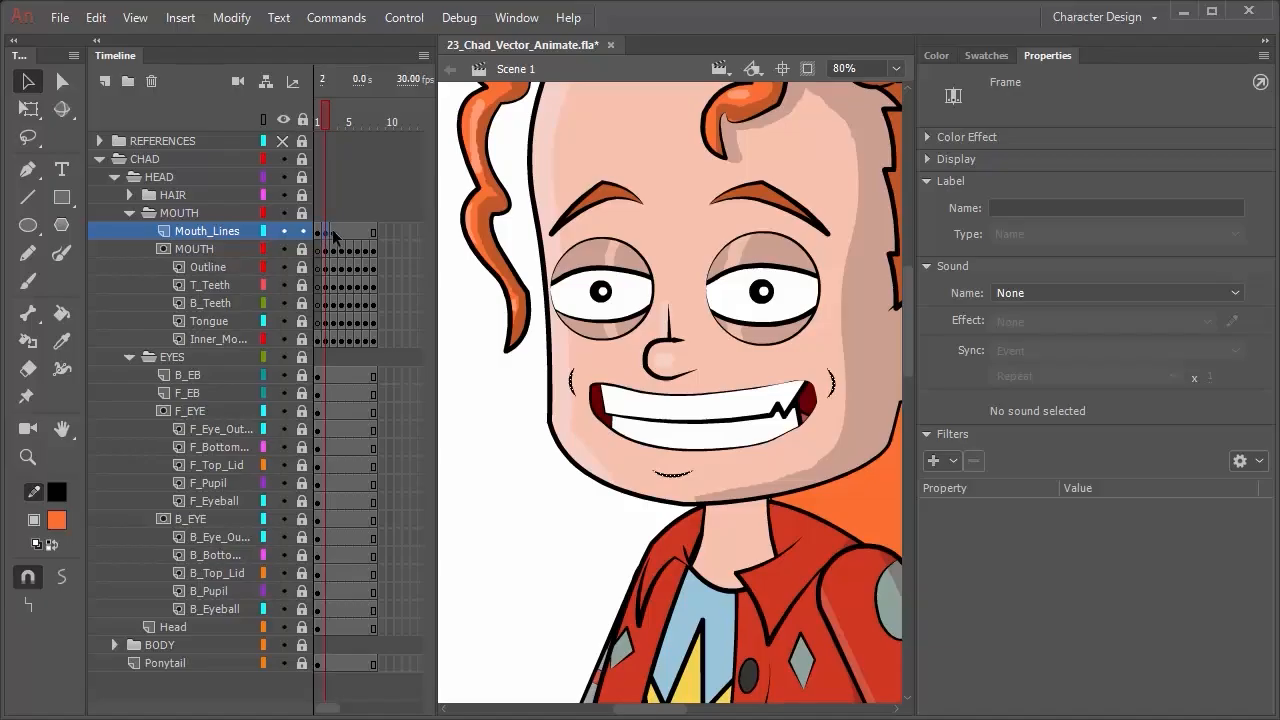
left_click(333, 236)
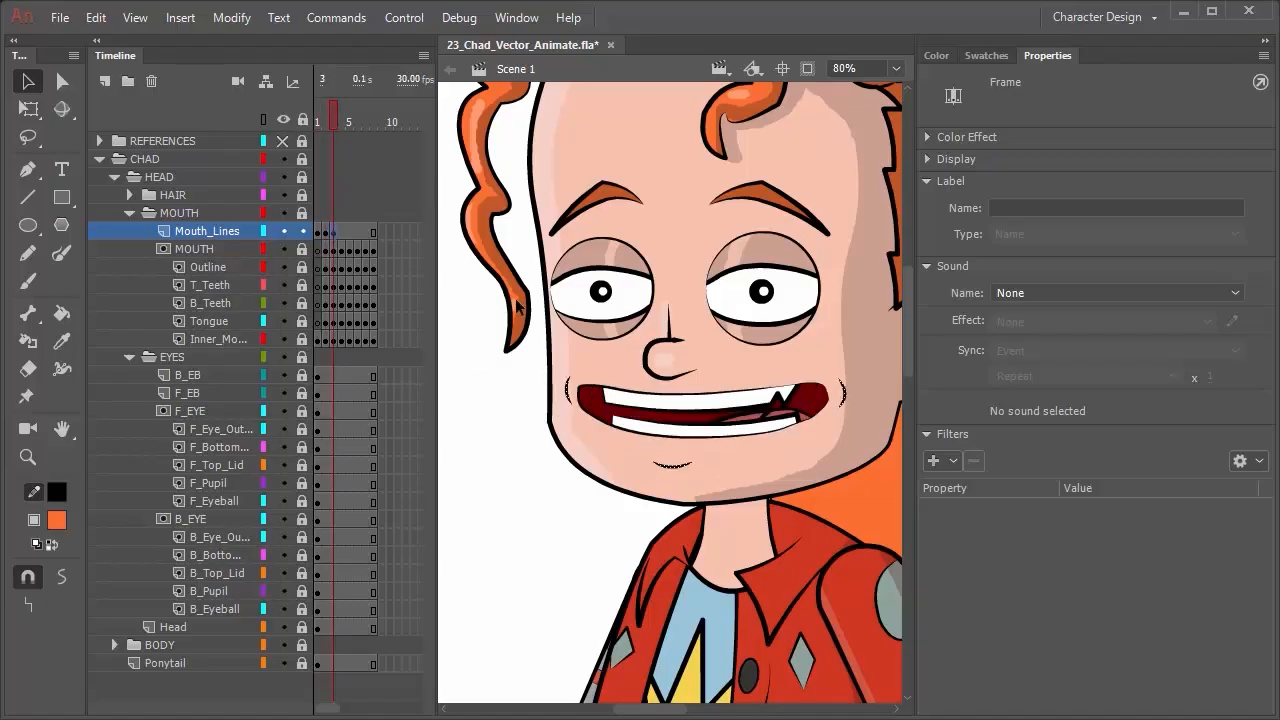
left_click(326, 238)
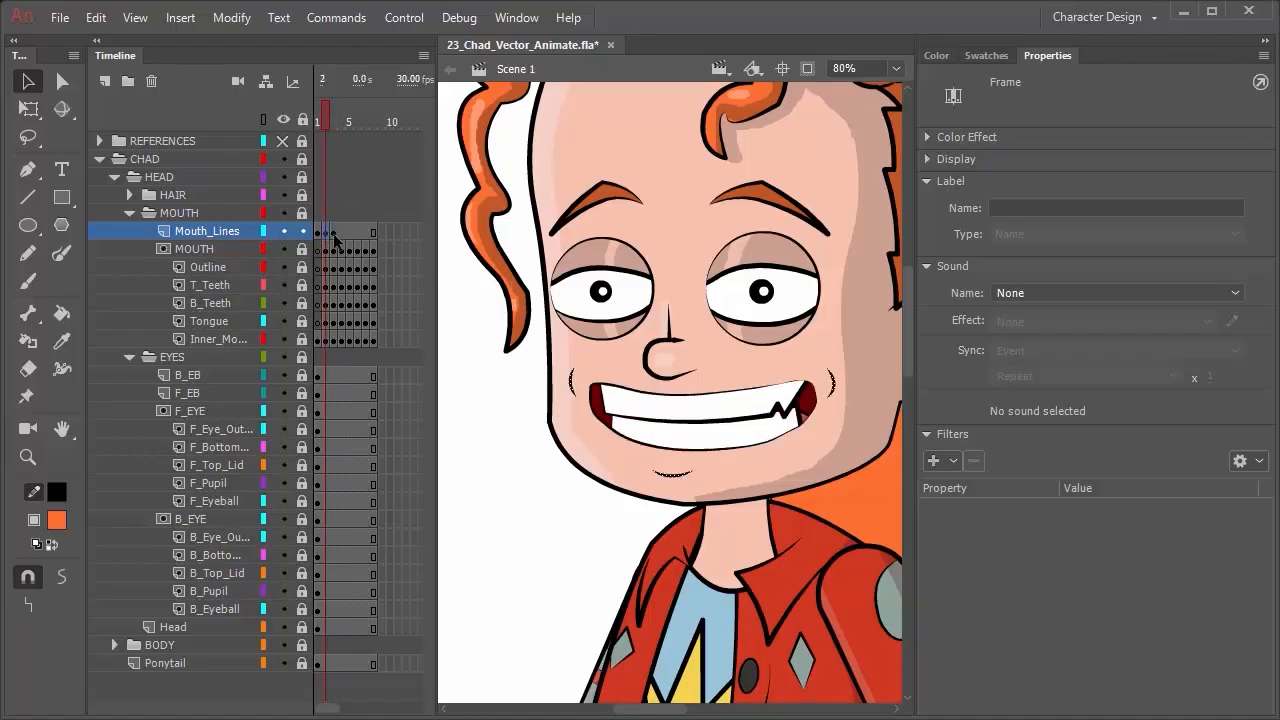
left_click(333, 238)
Fine-tune the left mouth-corner line on frame 3 farther outward and up to X 727.80, Y 834.35.
left_click(523, 457)
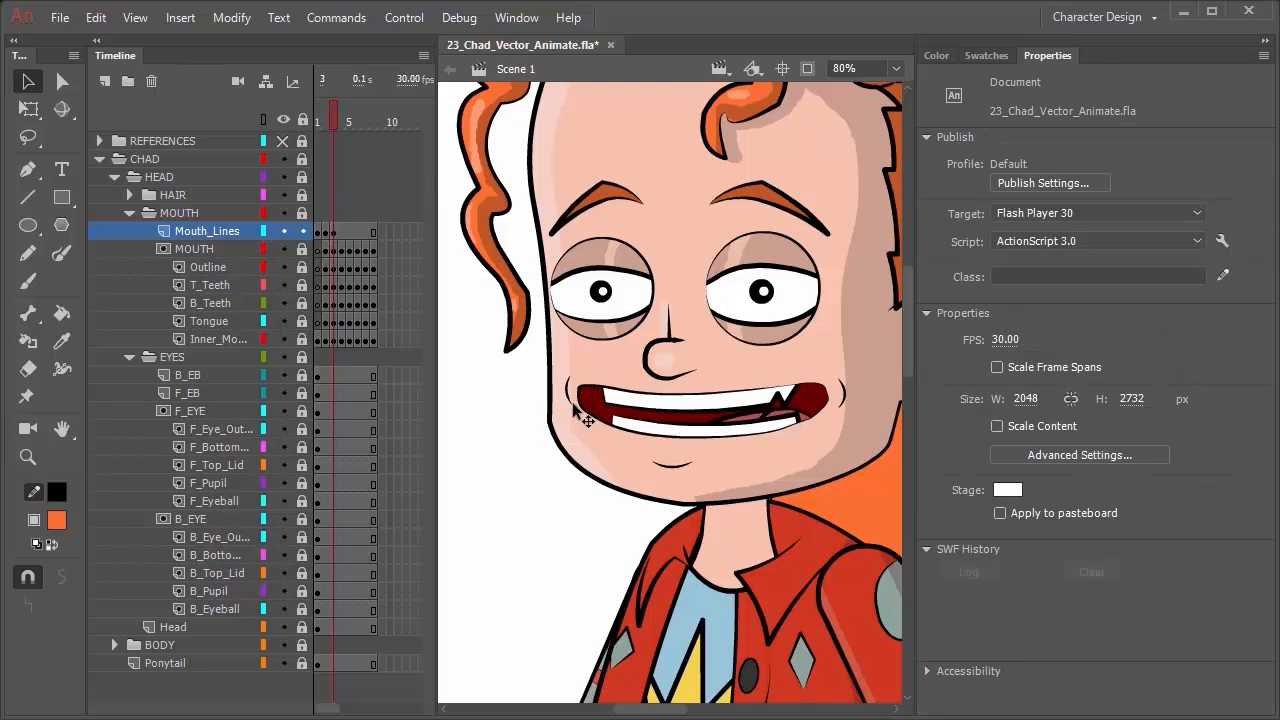
left_click(756, 442)
key("Left")
key("Left")
key("Left")
key("Left")
key("Left")
key("Up")
key("Up")
key("Up")
key("Up")
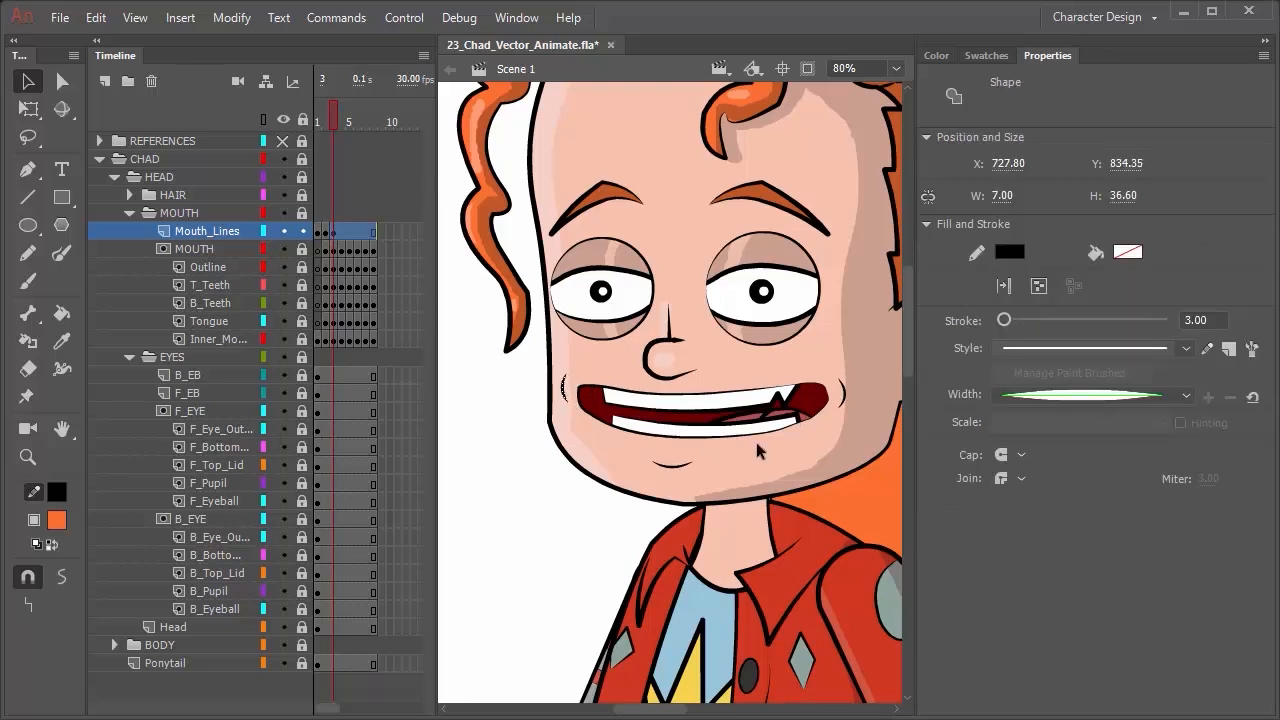
Compare the mouth lines on frames 2 and 3, and nudge frame 3's right mouth-corner line up to Y 837.90.
left_click(326, 231)
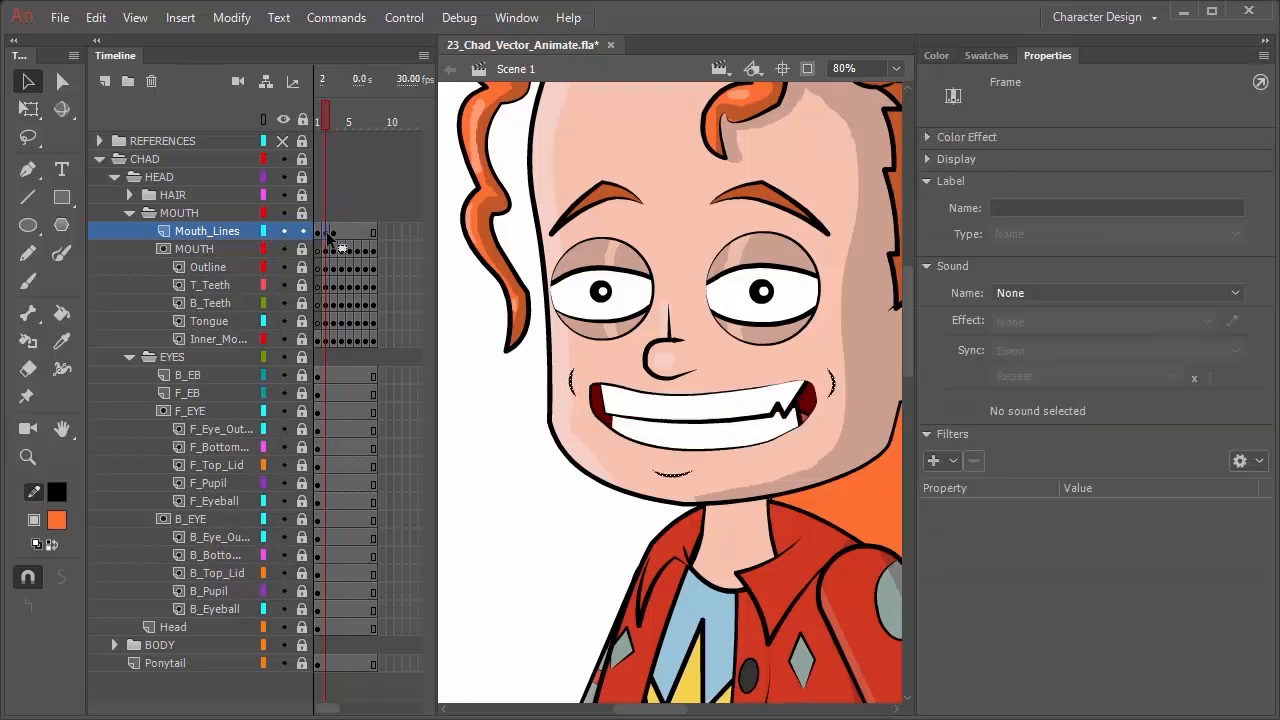
left_click(336, 234)
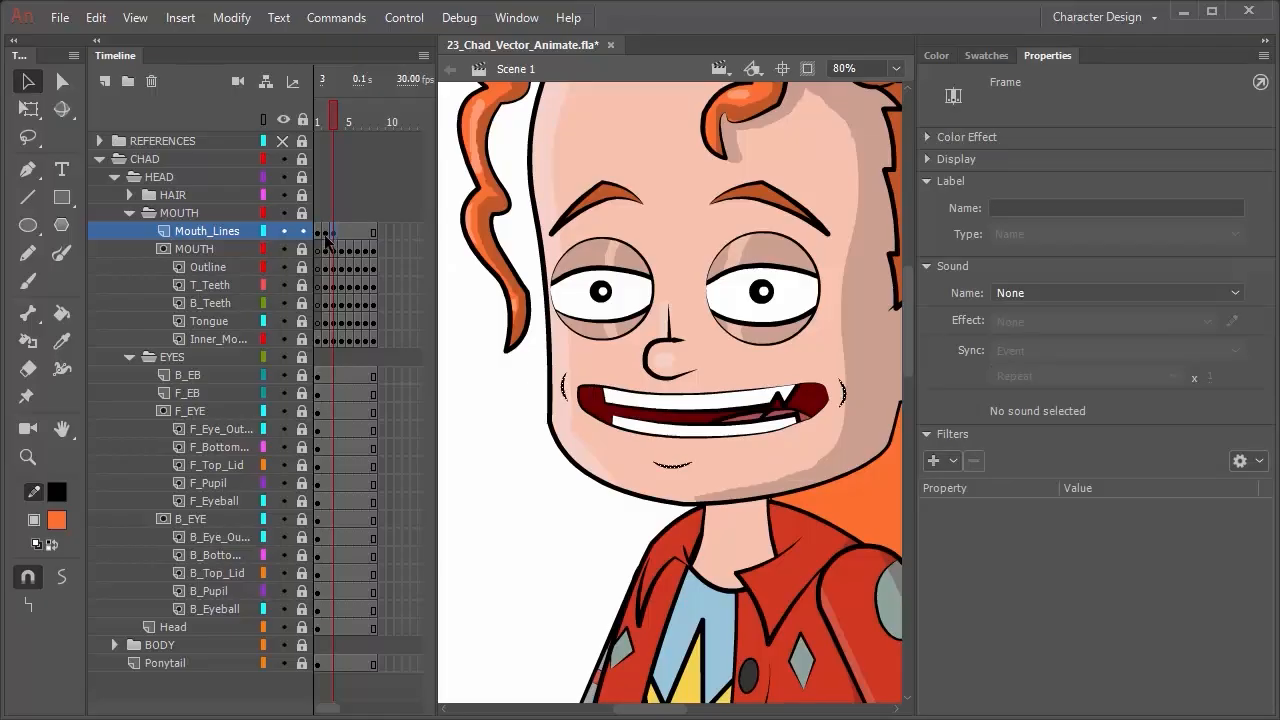
left_click(326, 234)
left_click(335, 232)
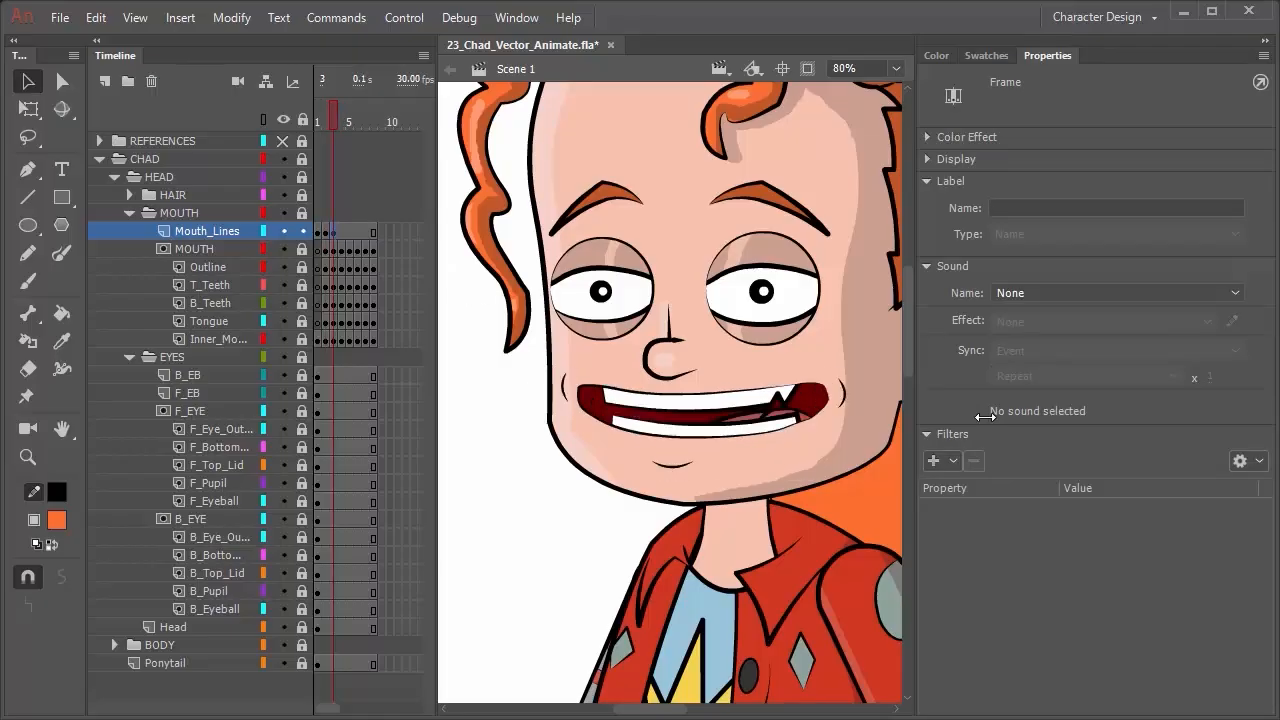
left_click(851, 411)
left_click(523, 529)
left_click(845, 392)
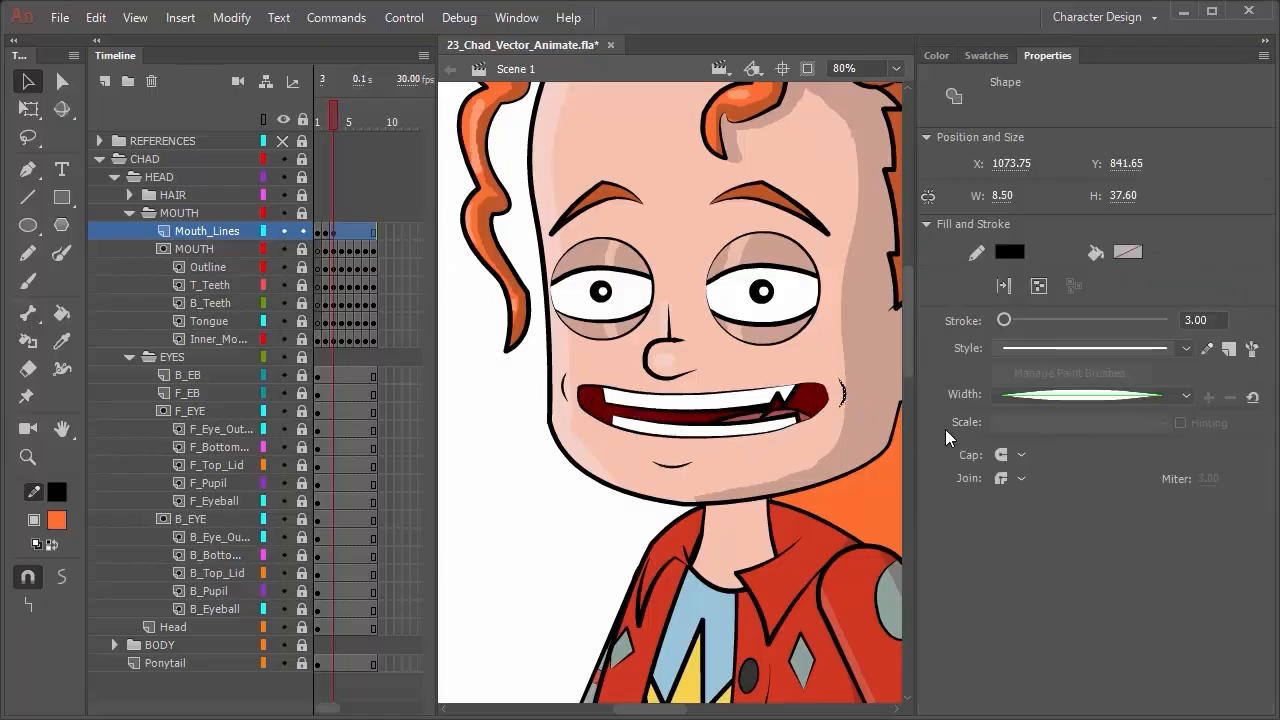
key("Up")
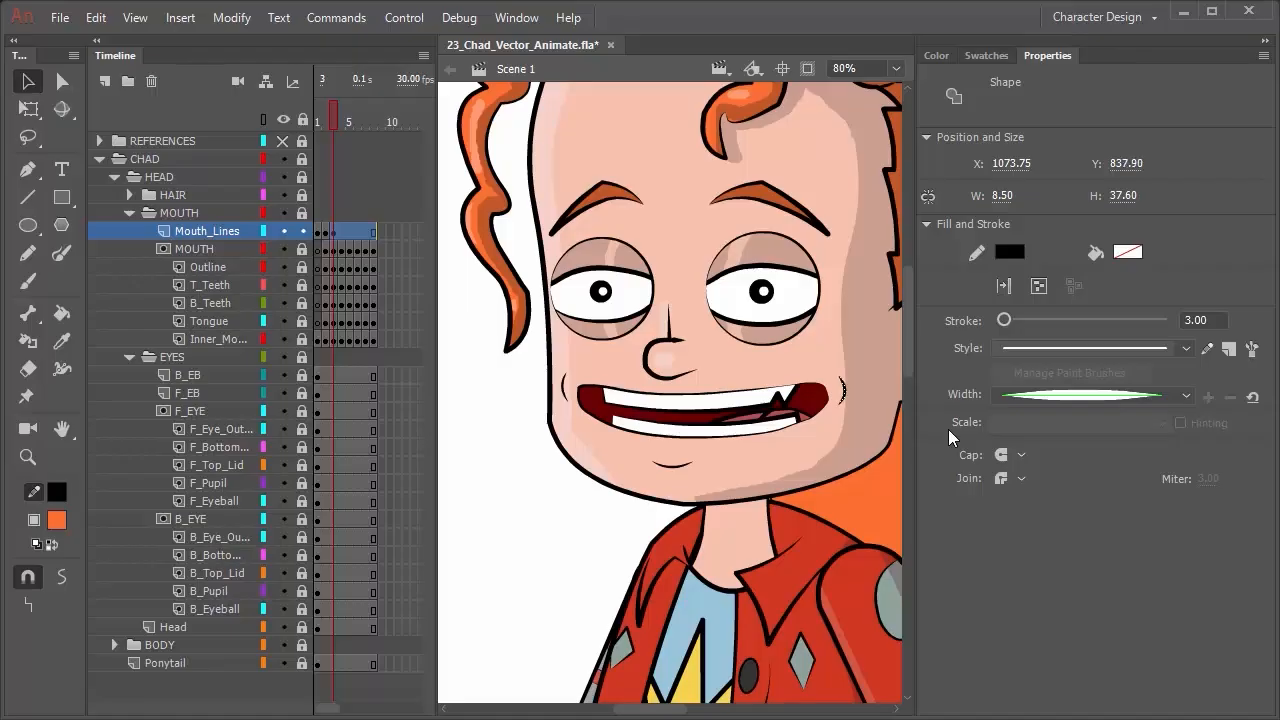
key("Up")
key("Left")
key("Left")
Add a Mouth_Lines keyframe on frame 4 and move the chin line straight down to Y 981.95, below the open mouth.
left_click(341, 232)
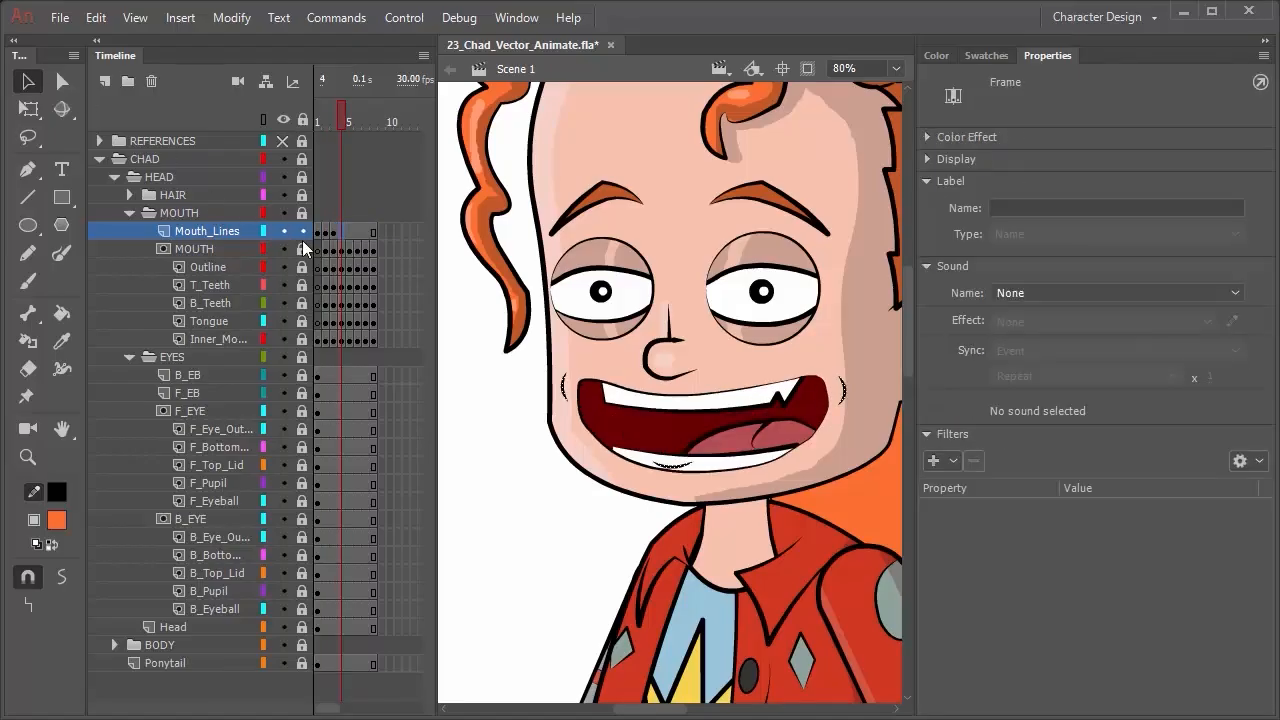
left_click(586, 541)
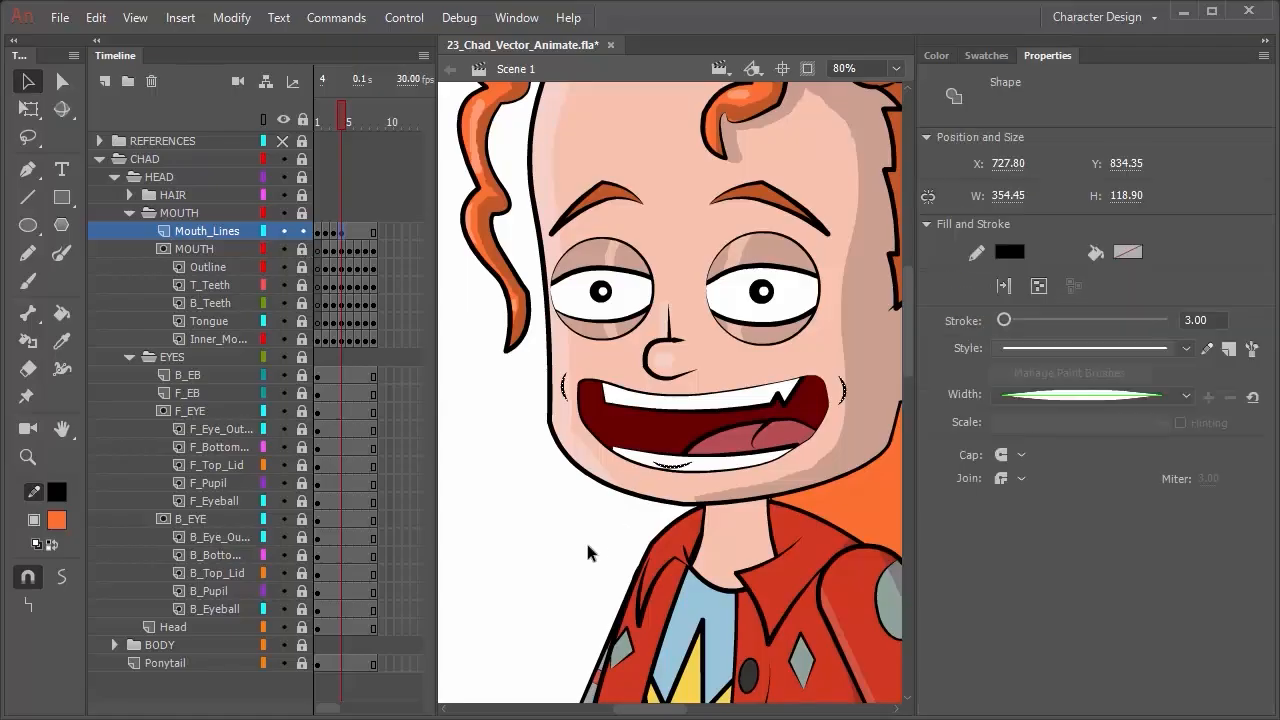
left_click(690, 466)
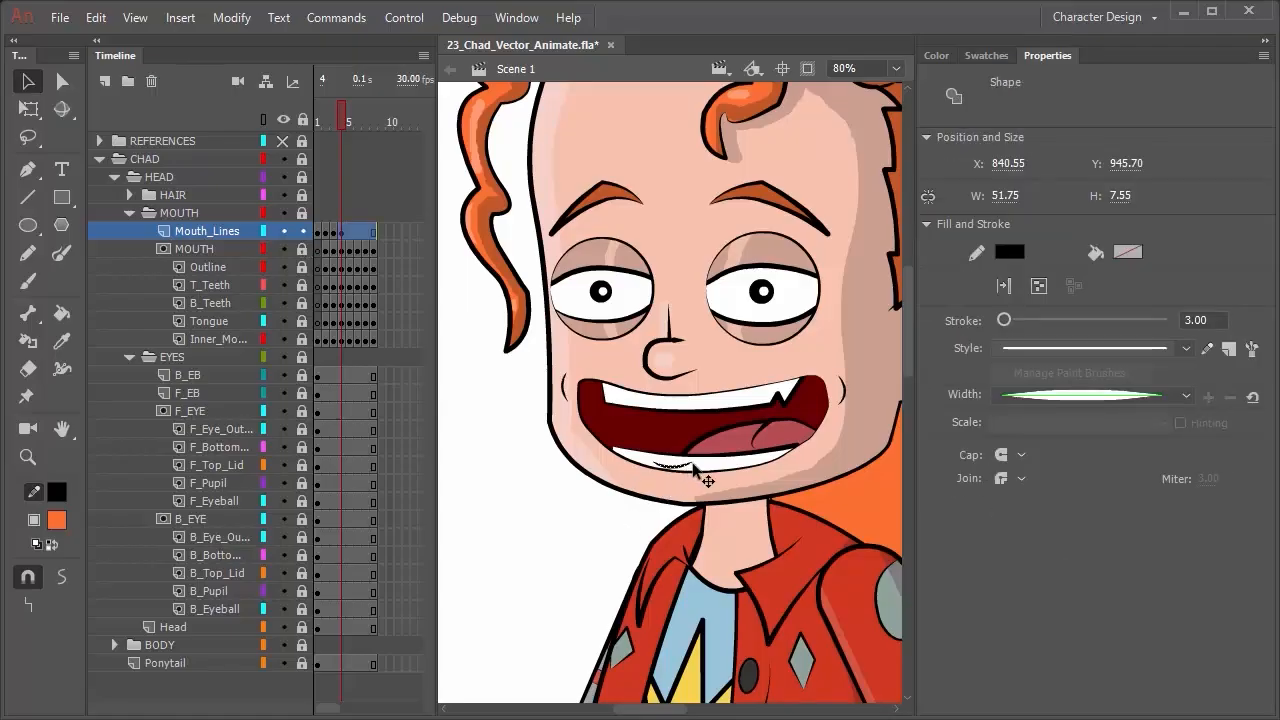
key("Down")
key("Down")
key("Down")
key("Down")
key("Down")
key("Down")
key("Down")
key("Down")
key("Down")
key("Down")
key("Down")
key("Down")
key("Down")
key("Down")
key("Down")
key("Down")
key("Down")
key("Down")
key("Down")
key("Down")
Move the left mouth-corner line on frame 4 up to Y 826.85.
left_click(567, 392)
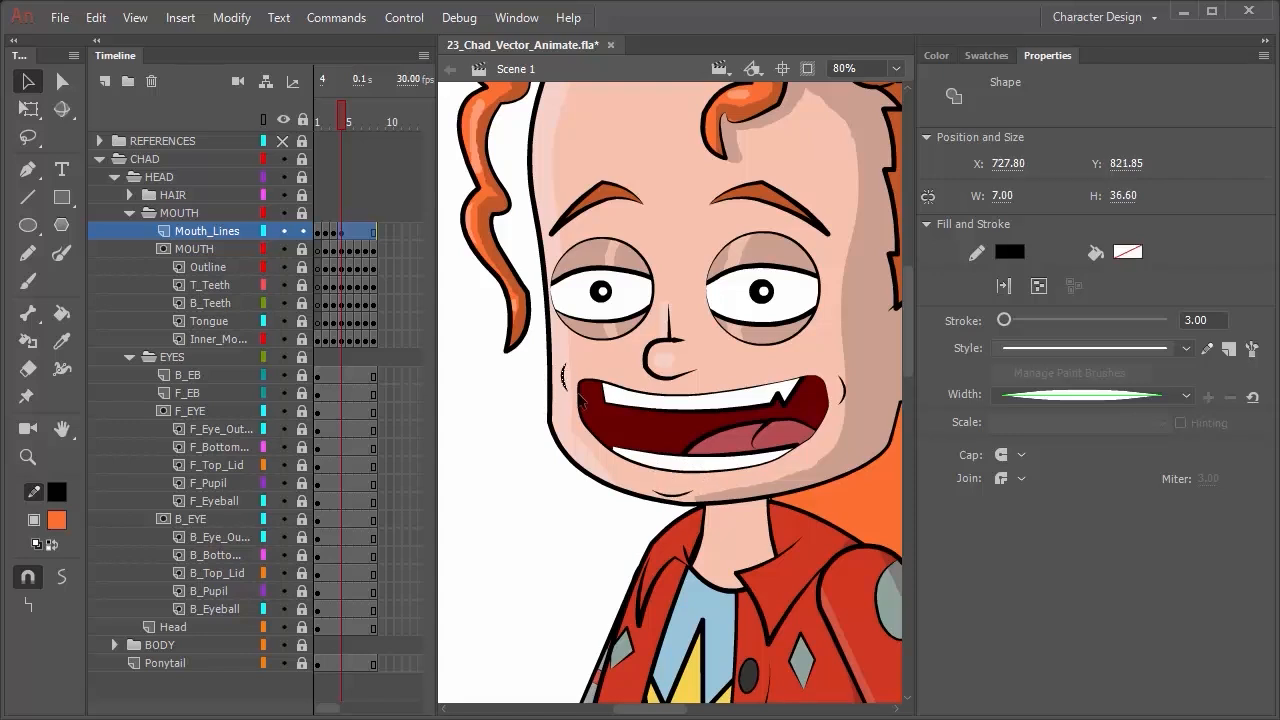
key("Down")
key("Down")
key("Down")
key("Down")
key("Down")
Move the right mouth-corner line on frame 4 up to Y 824.15 and check the placement against frame 3.
left_click(843, 392)
key("Up")
key("Up")
key("Up")
key("Up")
key("Up")
key("Up")
key("Up")
key("Up")
key("Up")
key("Up")
key("Up")
key("Up")
key("Up")
key("Up")
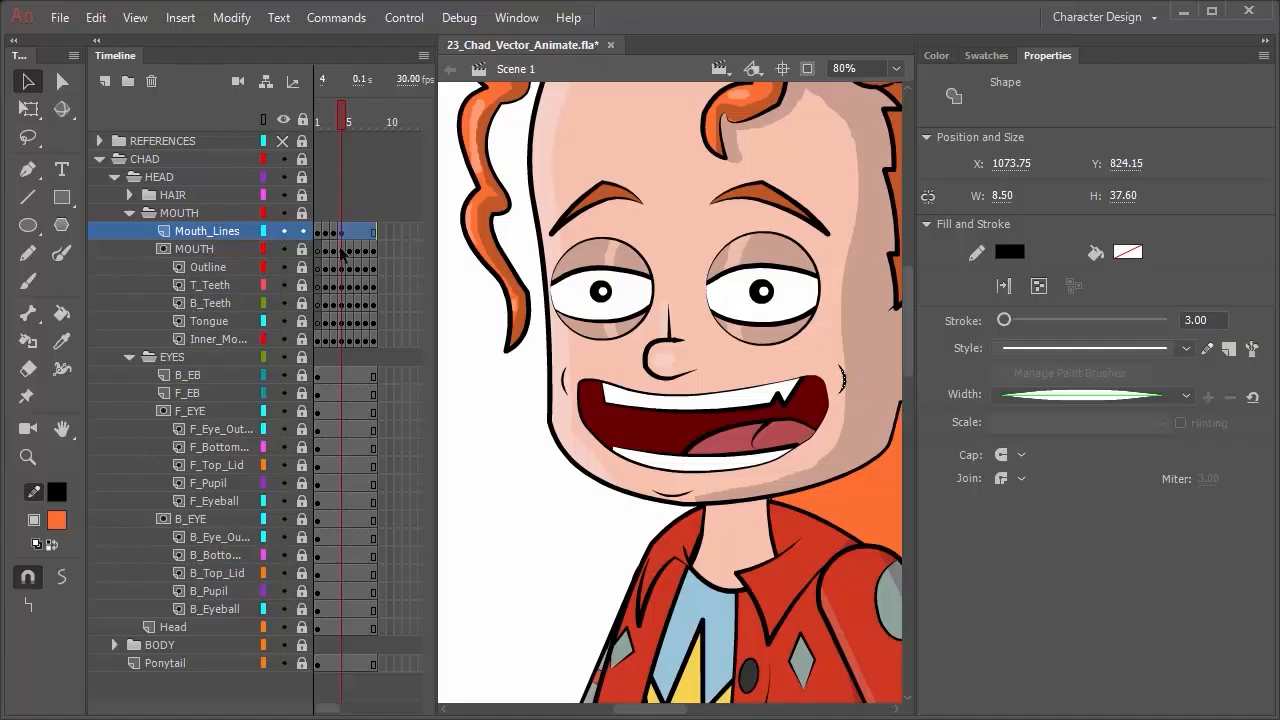
left_click(336, 234)
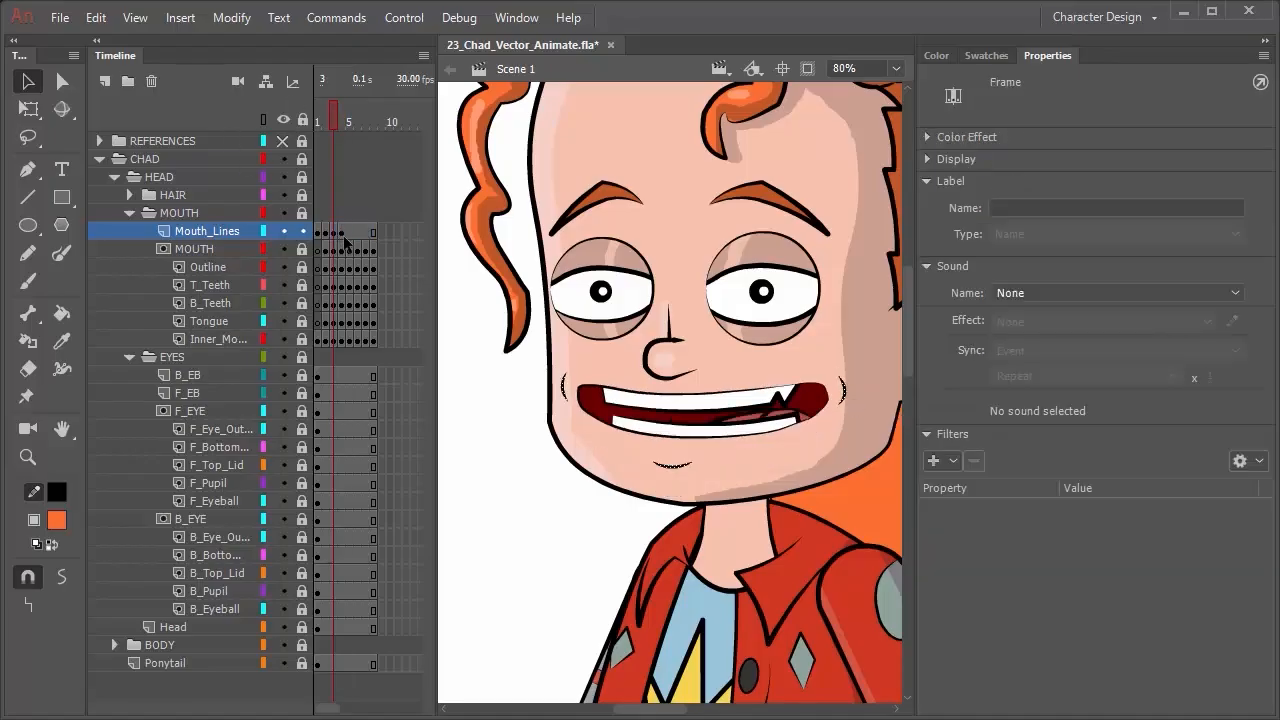
left_click(342, 236)
left_click(336, 247)
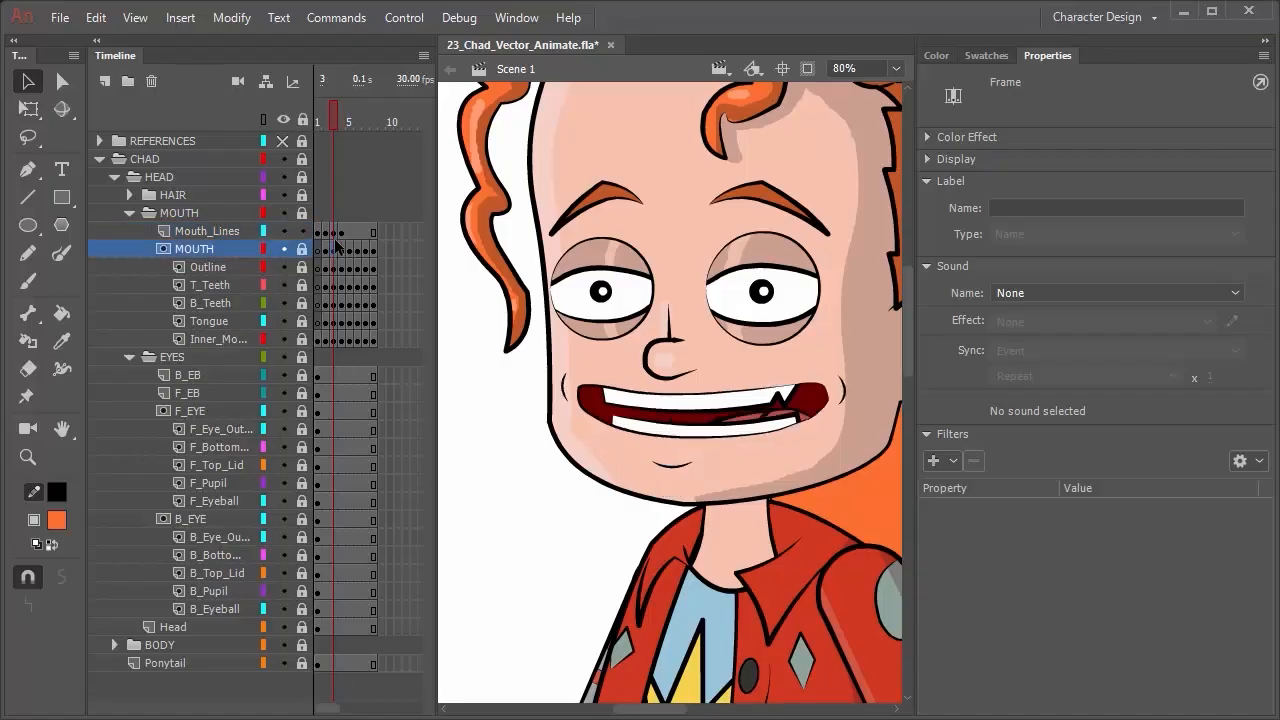
left_click(343, 236)
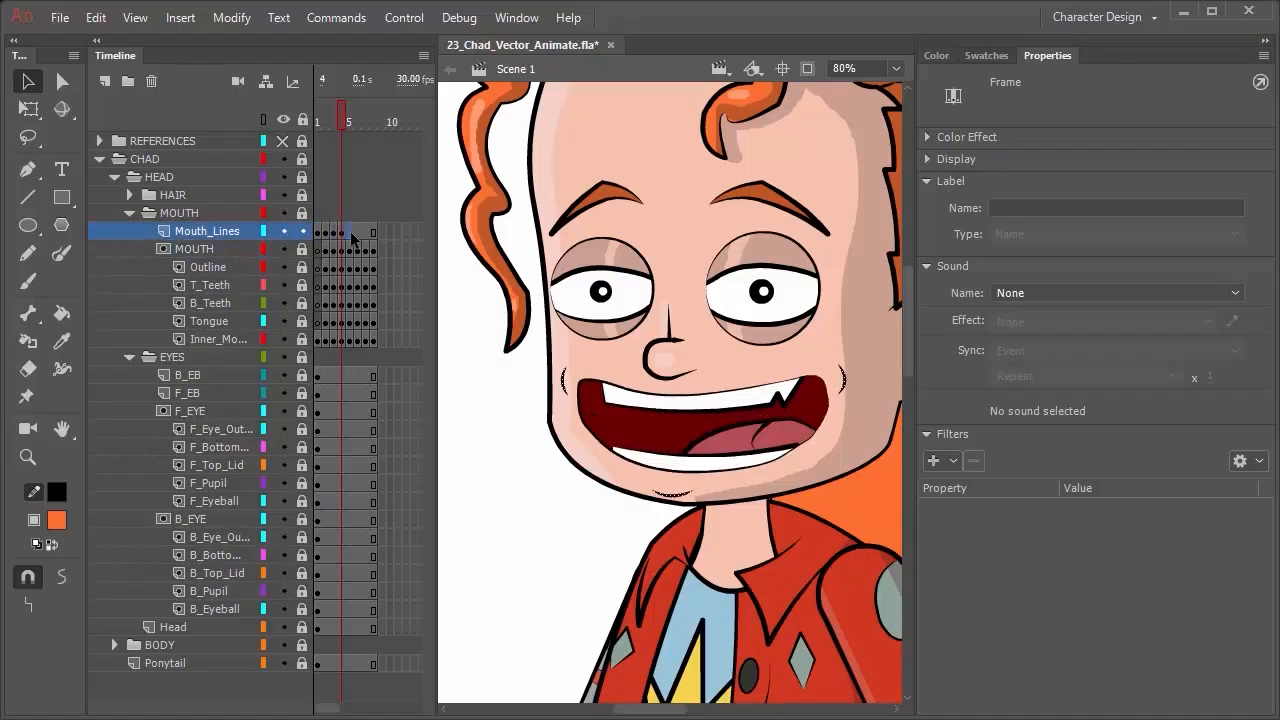
Add a Mouth_Lines keyframe on frame 5 and raise the chin line to Y 969.45, closer to the lower lip.
left_click(350, 234)
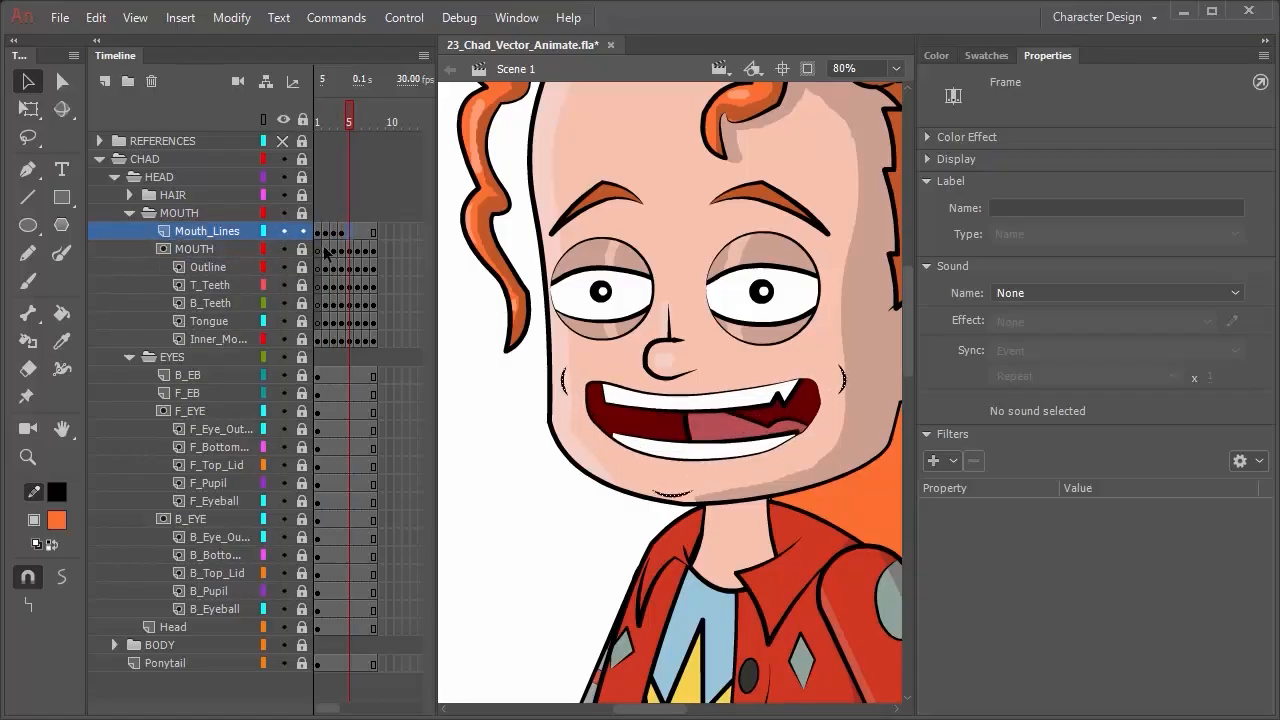
left_click(545, 567)
left_click(667, 483)
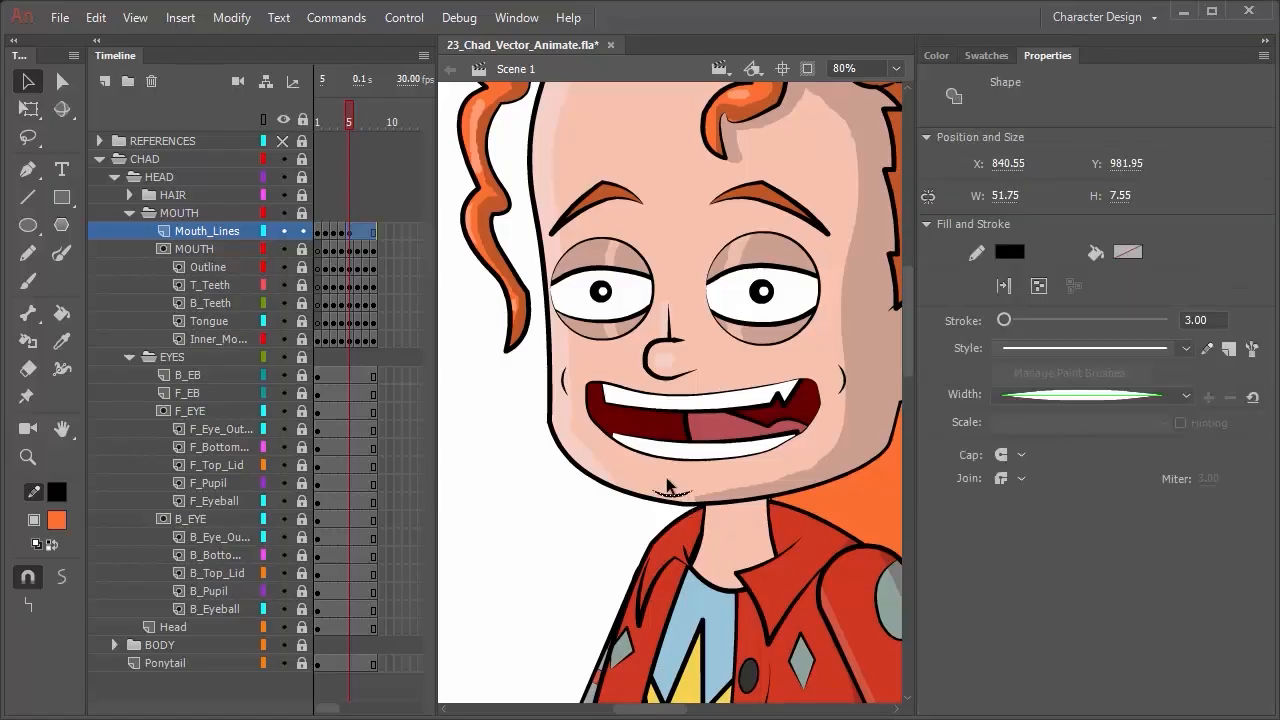
key("shift+Up")
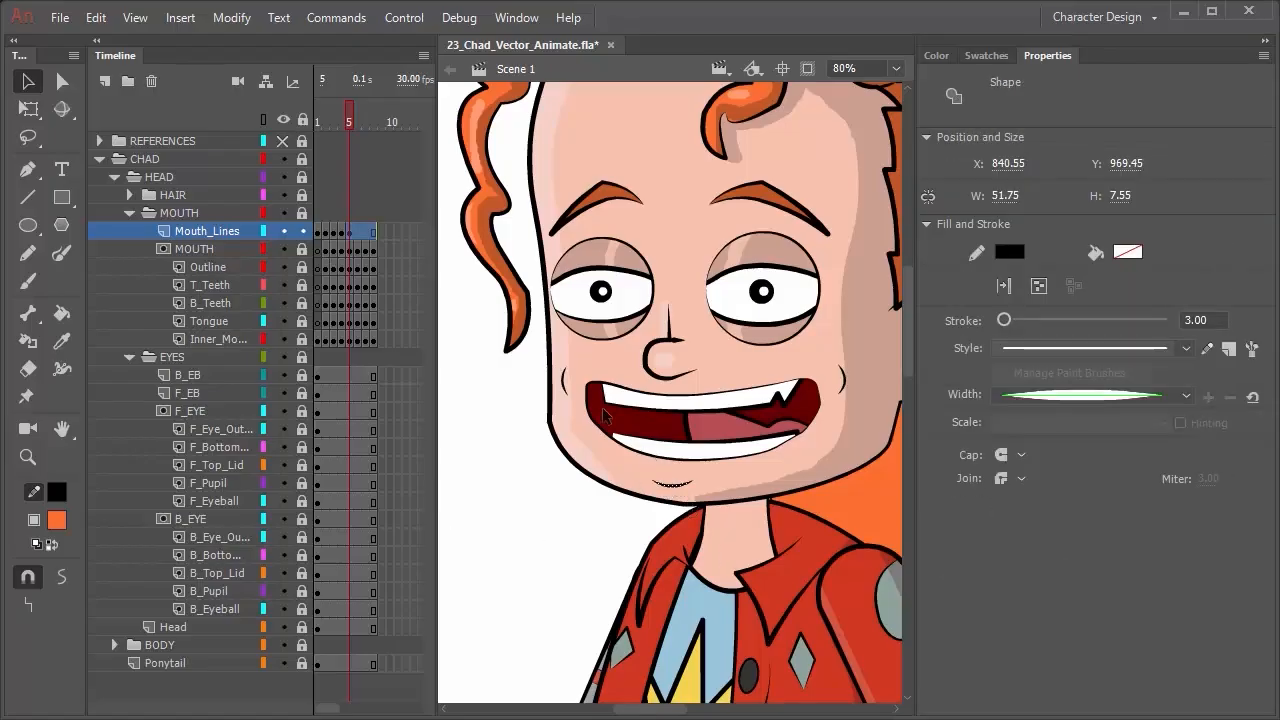
Move the left mouth-corner line on frame 5 inward and down to X 735.30, Y 839.35.
left_click(570, 398)
left_click(561, 384)
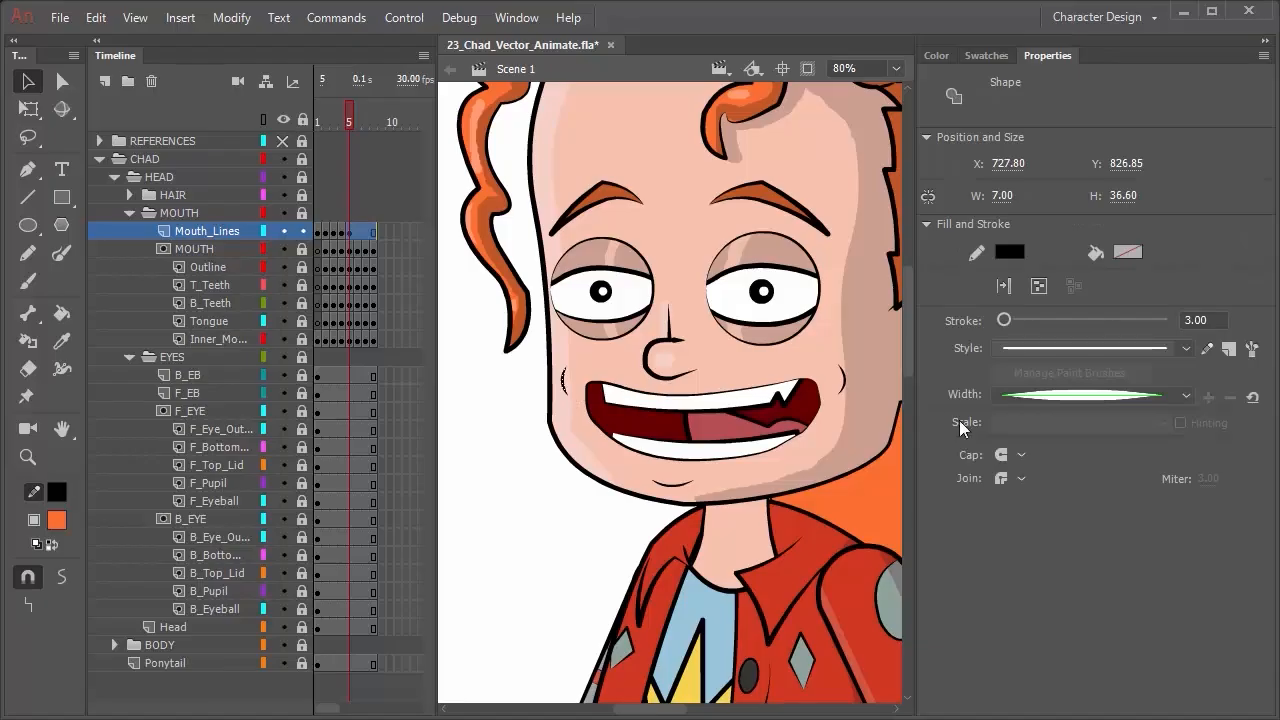
key("shift+Right")
key("shift+Down")
key("Left")
key("Left")
key("Left")
key("Left")
key("Left")
key("Right")
key("Right")
Move the right mouth-corner line on frame 5 down and slightly inward to X 1071.25, Y 840.40.
left_click(842, 384)
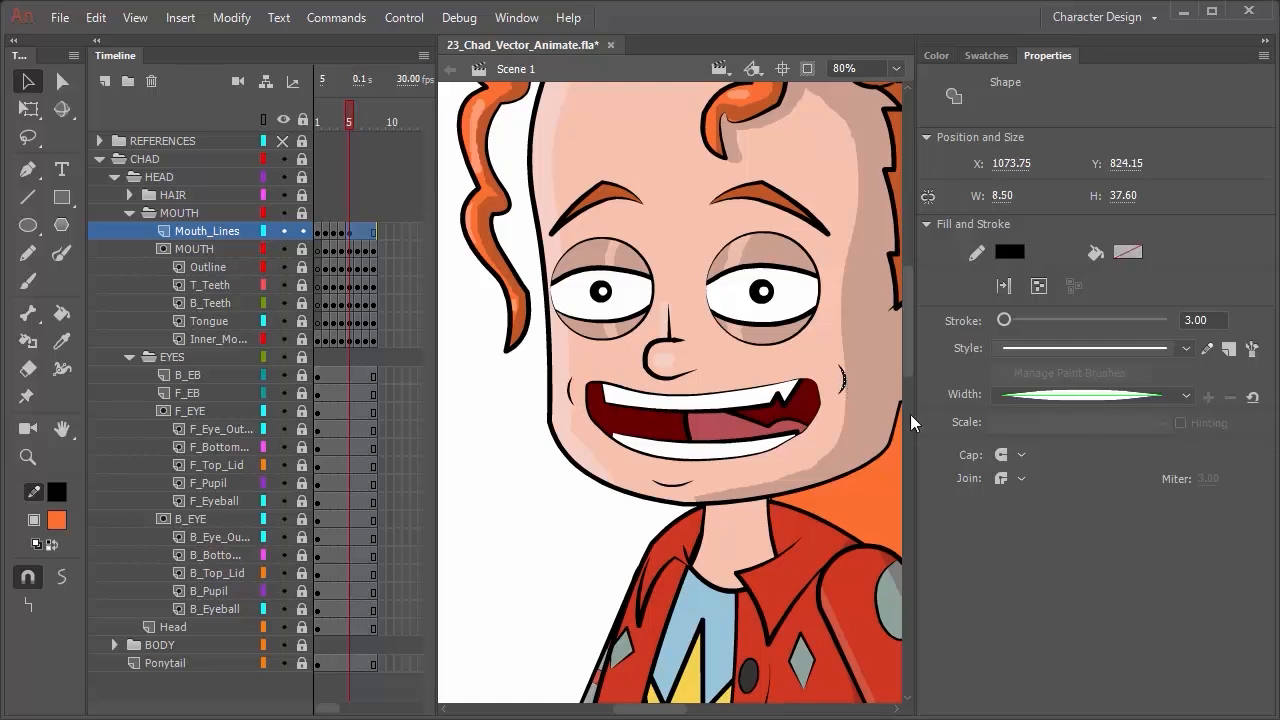
key("Up")
key("Up")
key("Up")
key("Up")
key("Up")
key("Up")
key("Up")
key("Left")
key("Left")
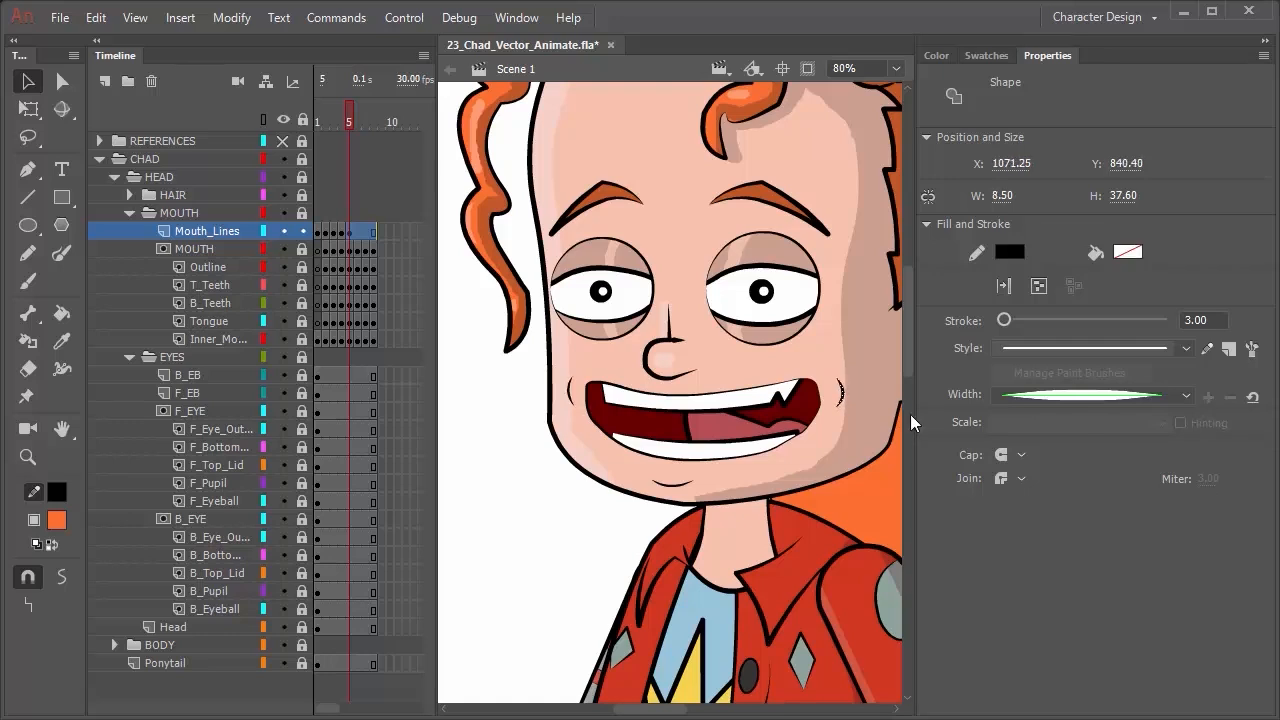
Compare frame 5 with the earlier mouth frames and raise both of its mouth-corner lines together to Y 831.85.
left_click(341, 232)
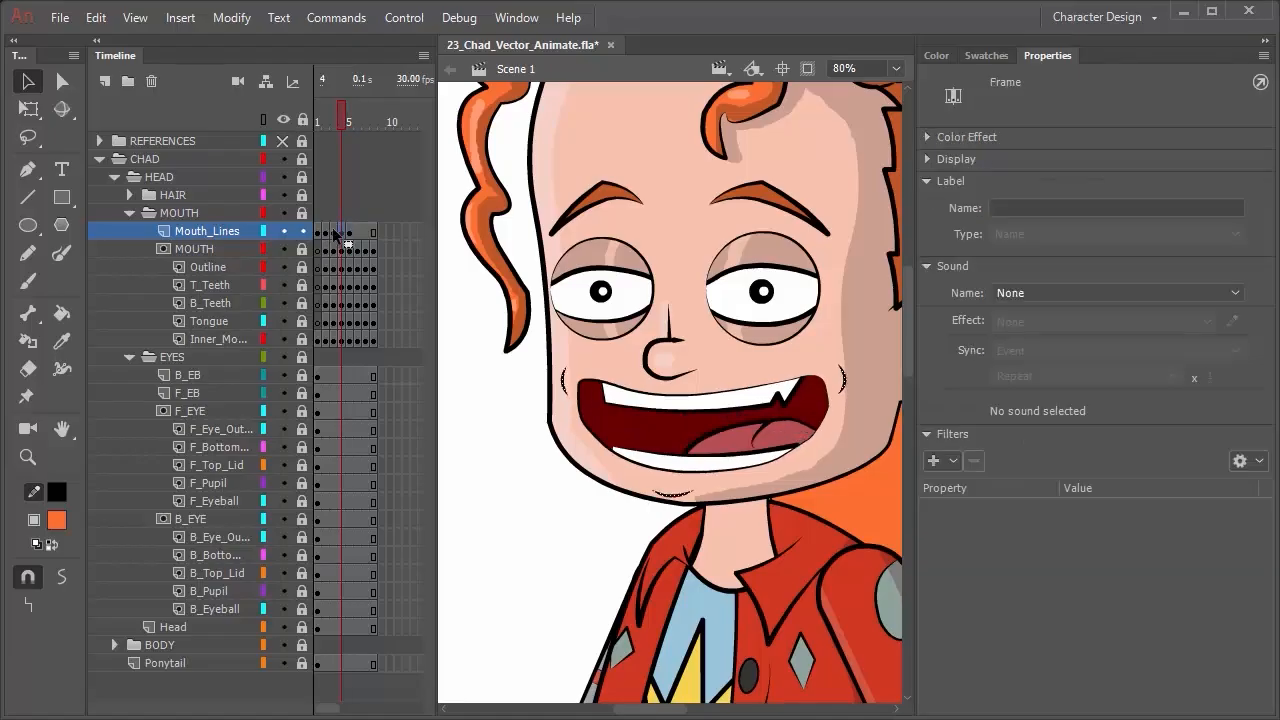
left_click(349, 232)
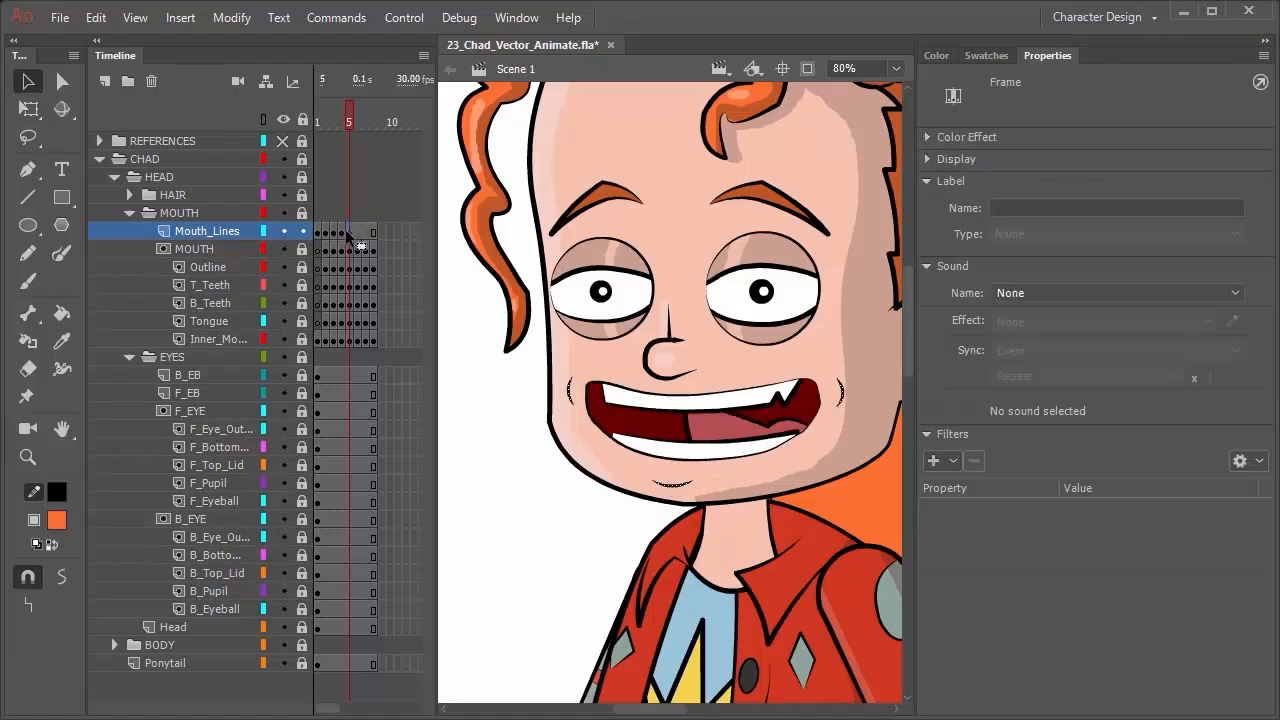
left_click(335, 240)
left_click(342, 240)
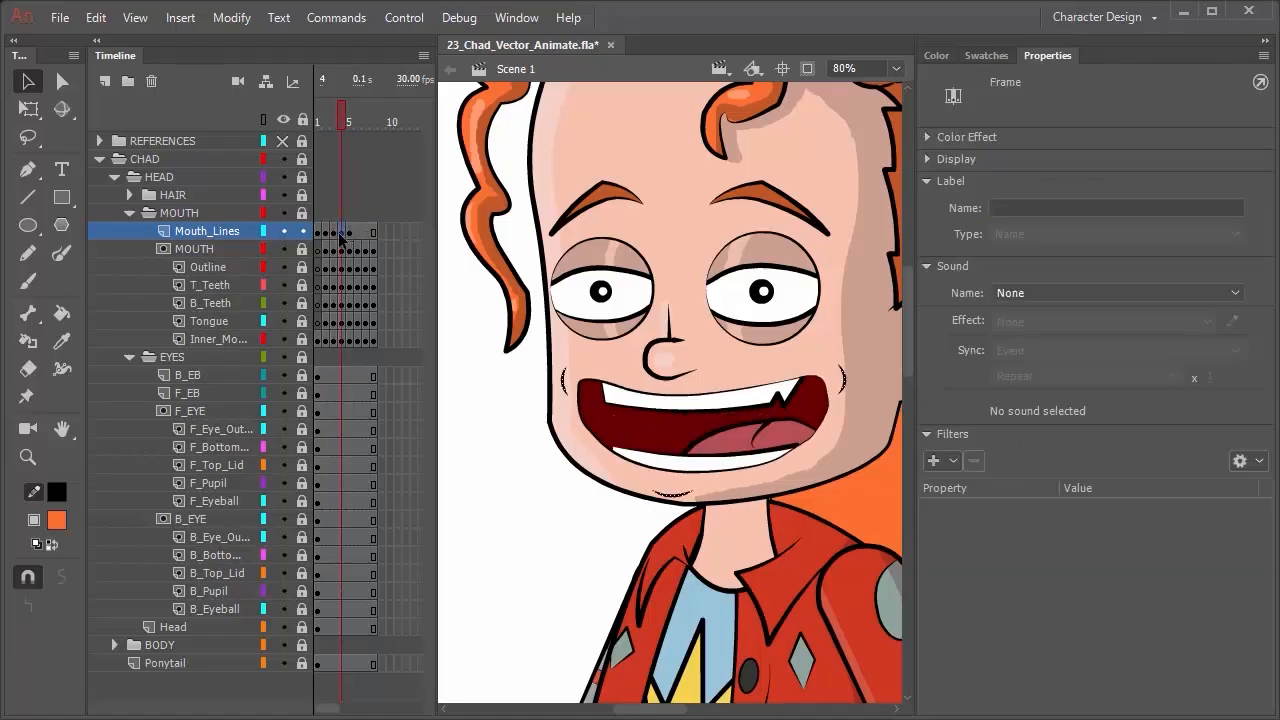
left_click(350, 232)
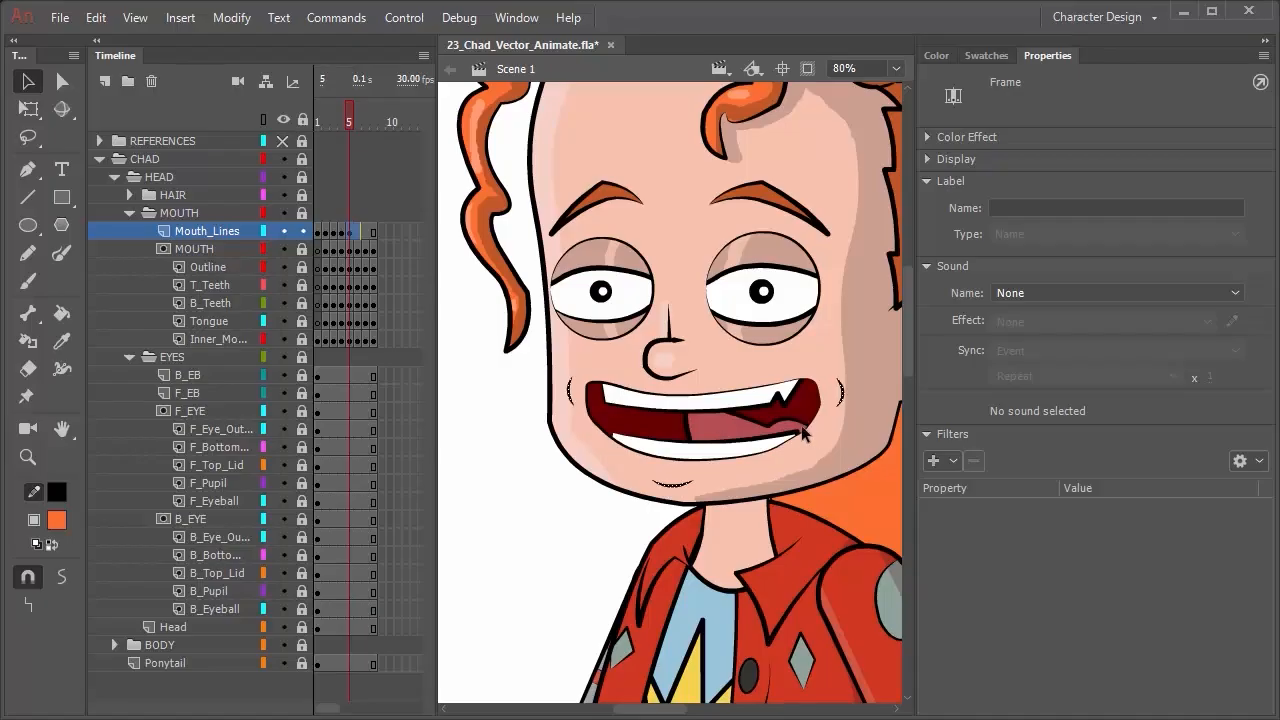
left_click(561, 578)
left_click(843, 395)
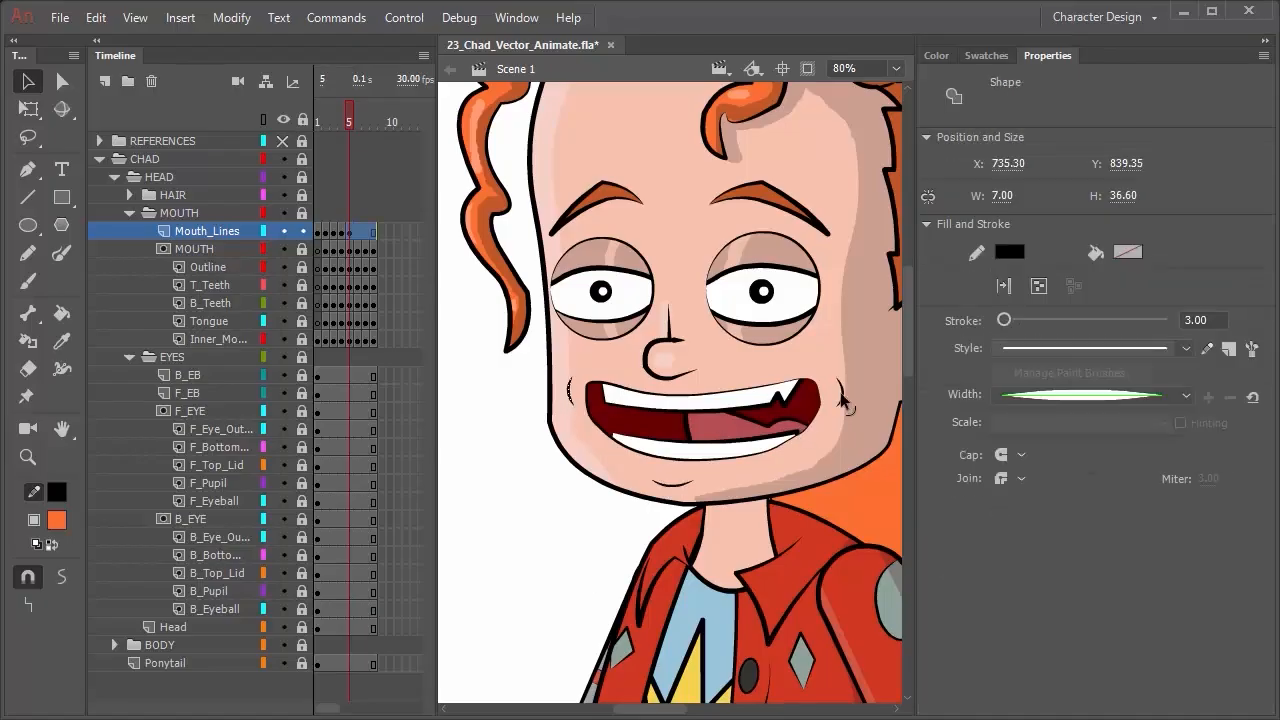
key("ctrl+a")
key("Up")
key("Up")
key("Up")
key("Up")
key("Up")
key("Up")
key("Up")
key("Up")
key("Up")
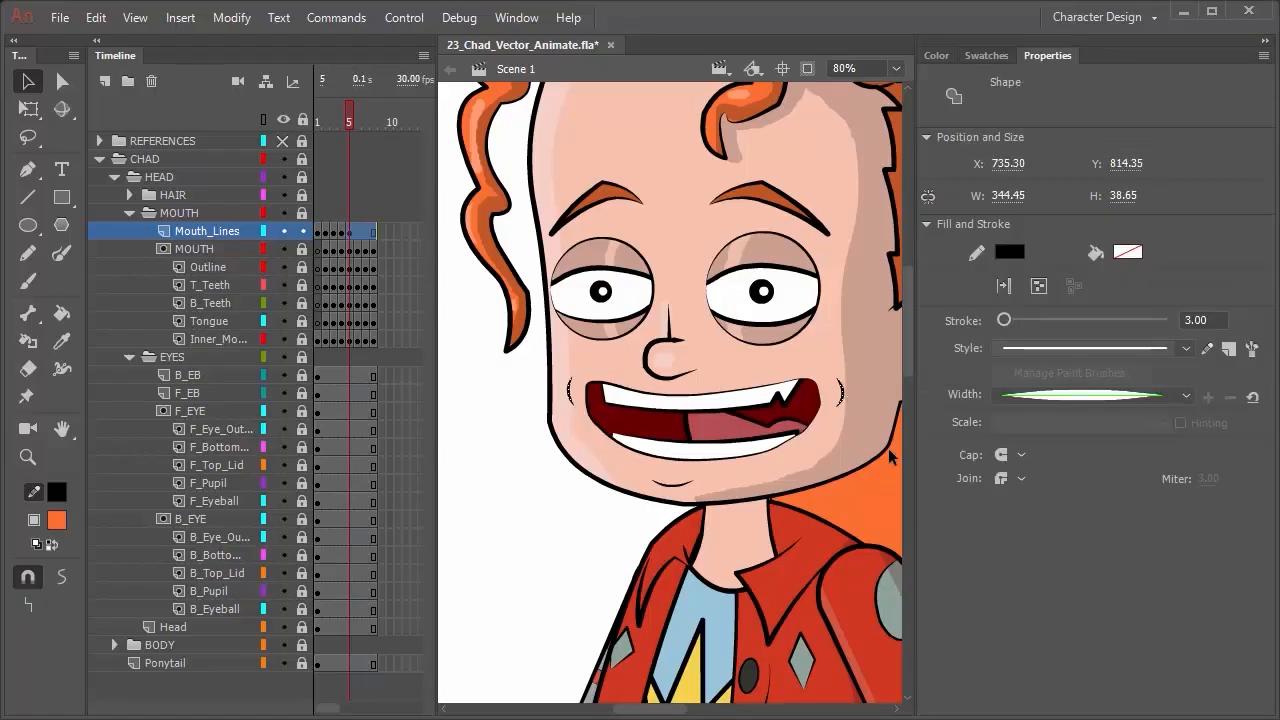
key("Down")
key("Down")
key("Down")
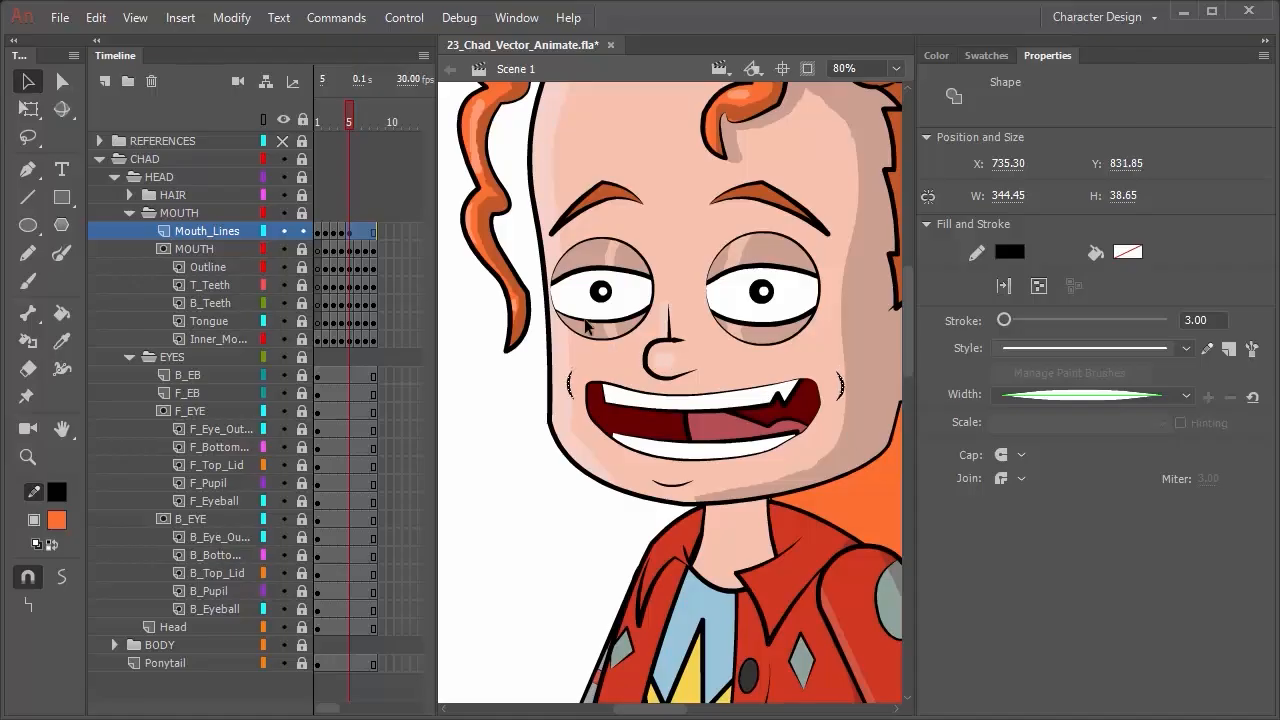
left_click(341, 231)
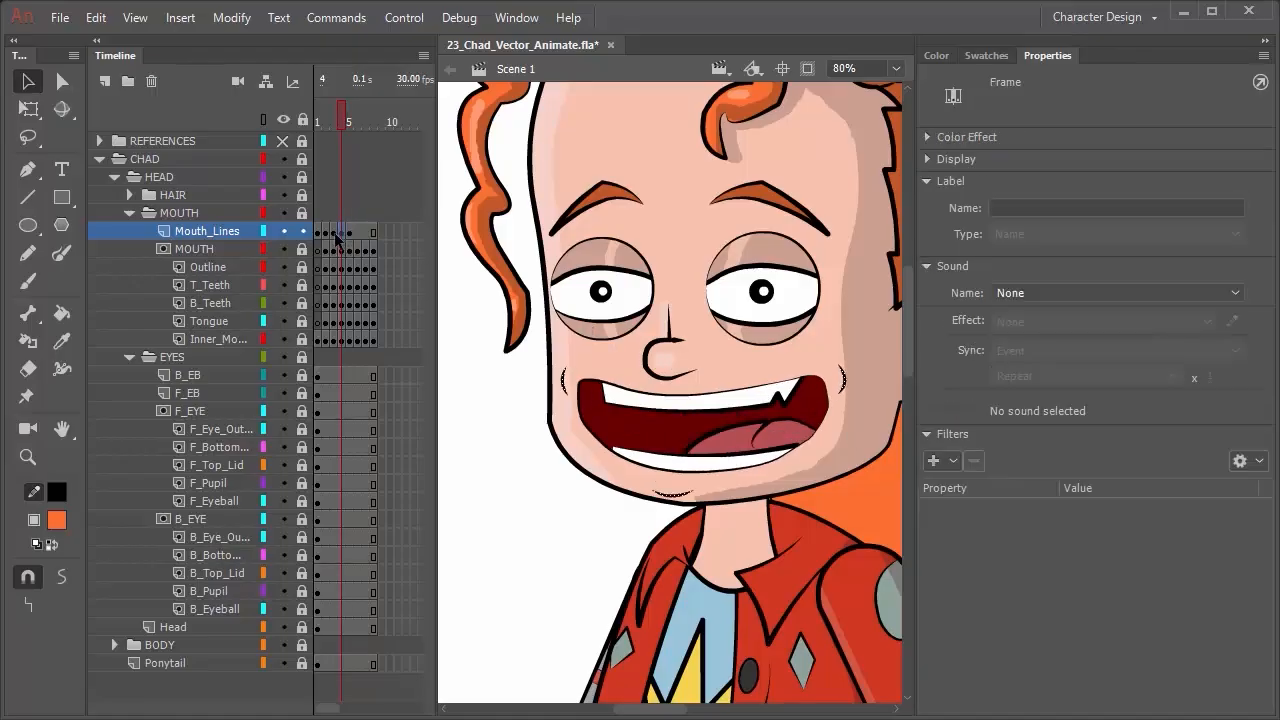
left_click(333, 231)
left_click(325, 231)
left_click(317, 232)
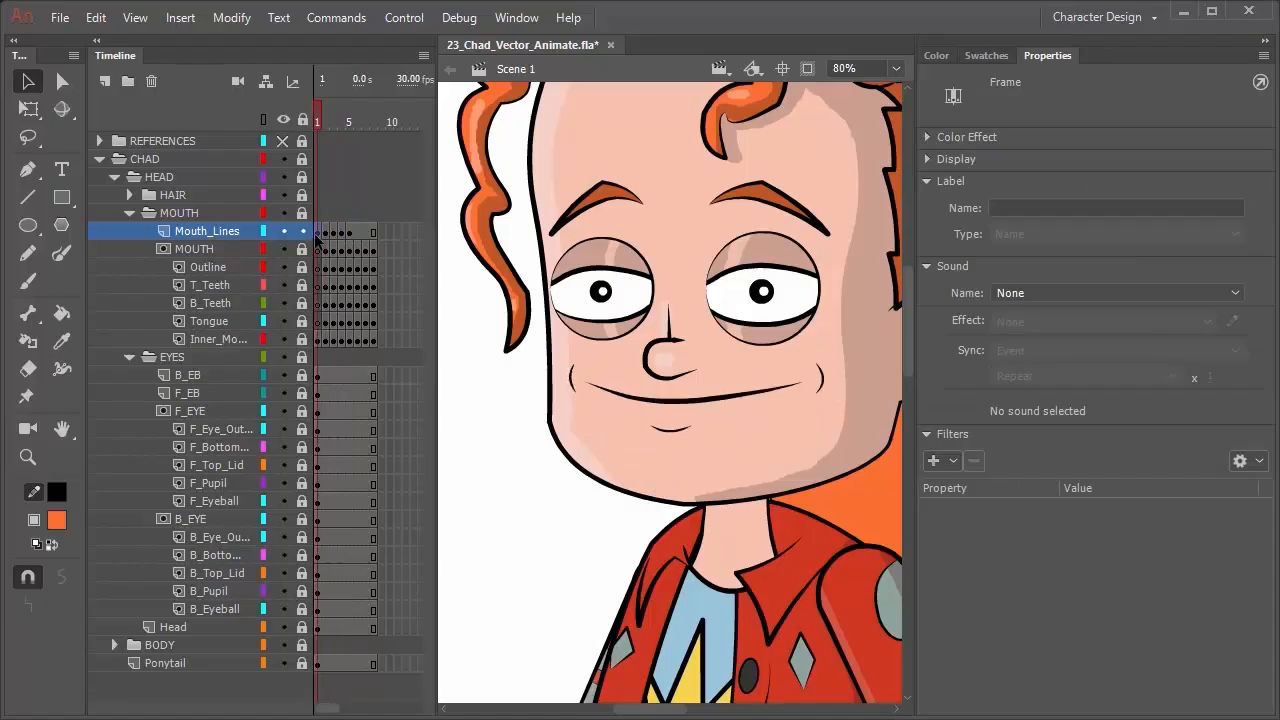
Add a Mouth_Lines keyframe on frame 6 and center the chin line under the small open mouth at X 826.80, Y 964.45.
left_click(357, 238)
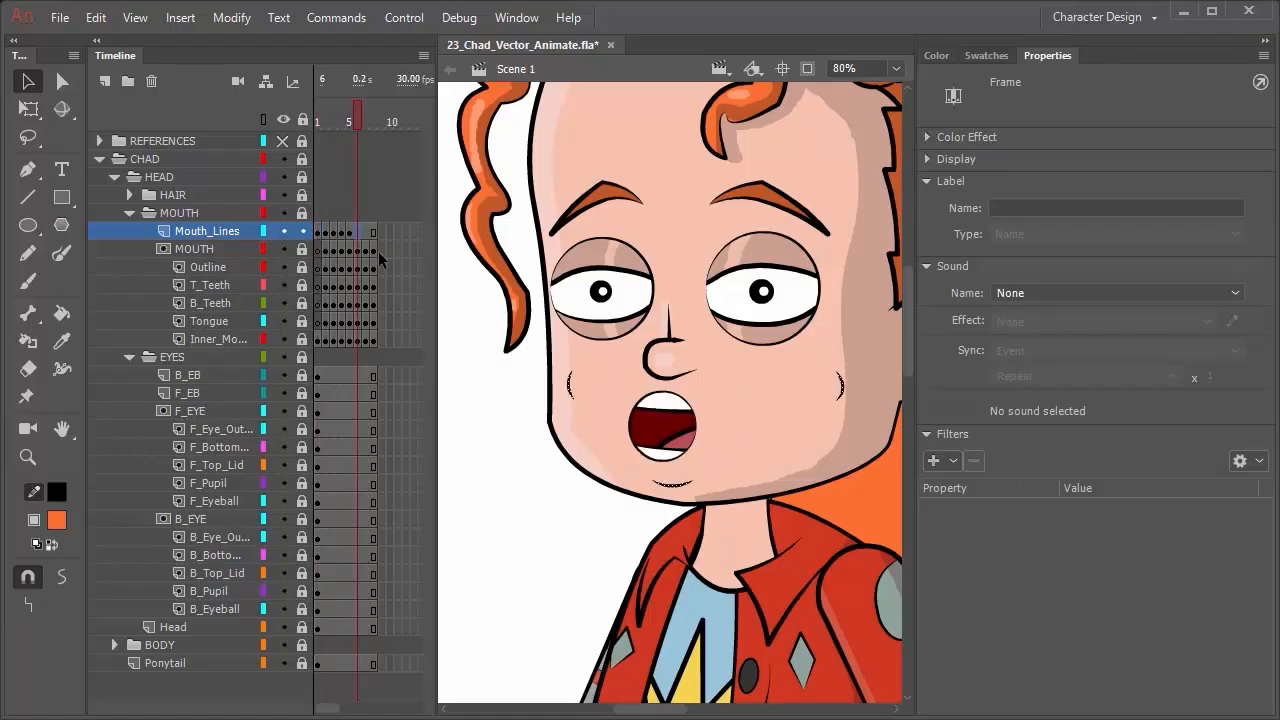
left_click(550, 523)
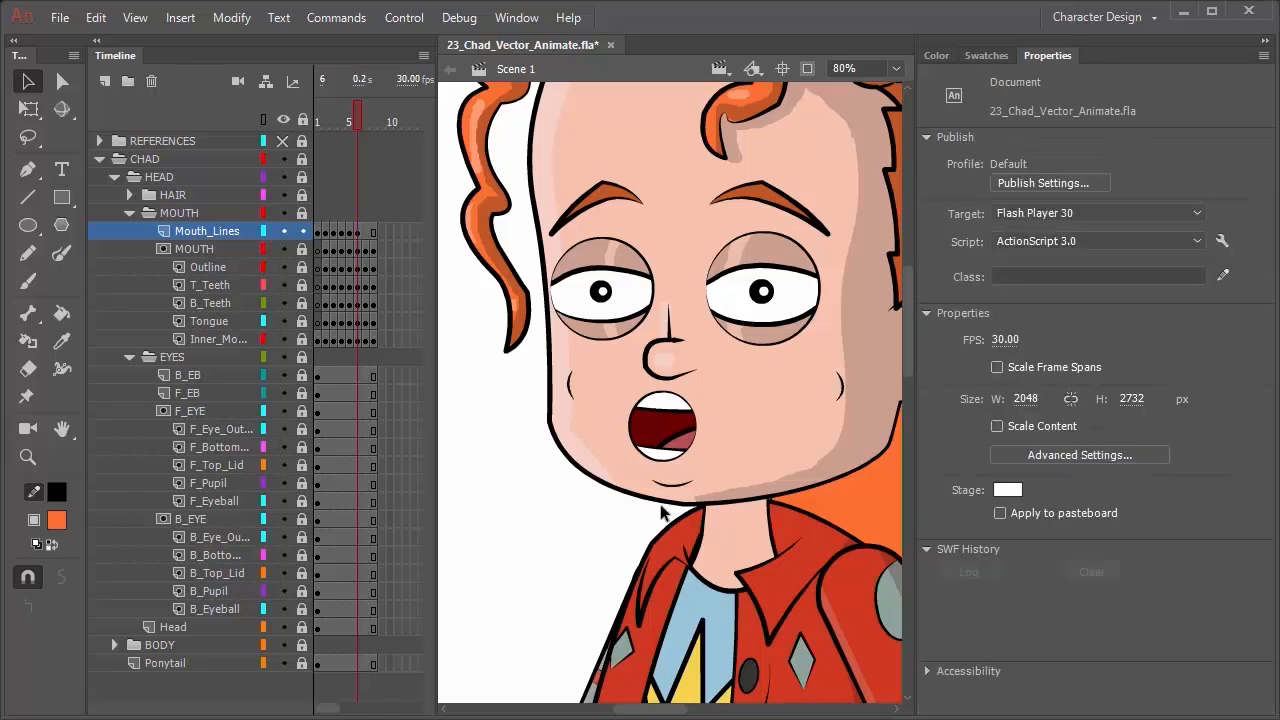
left_click(679, 486)
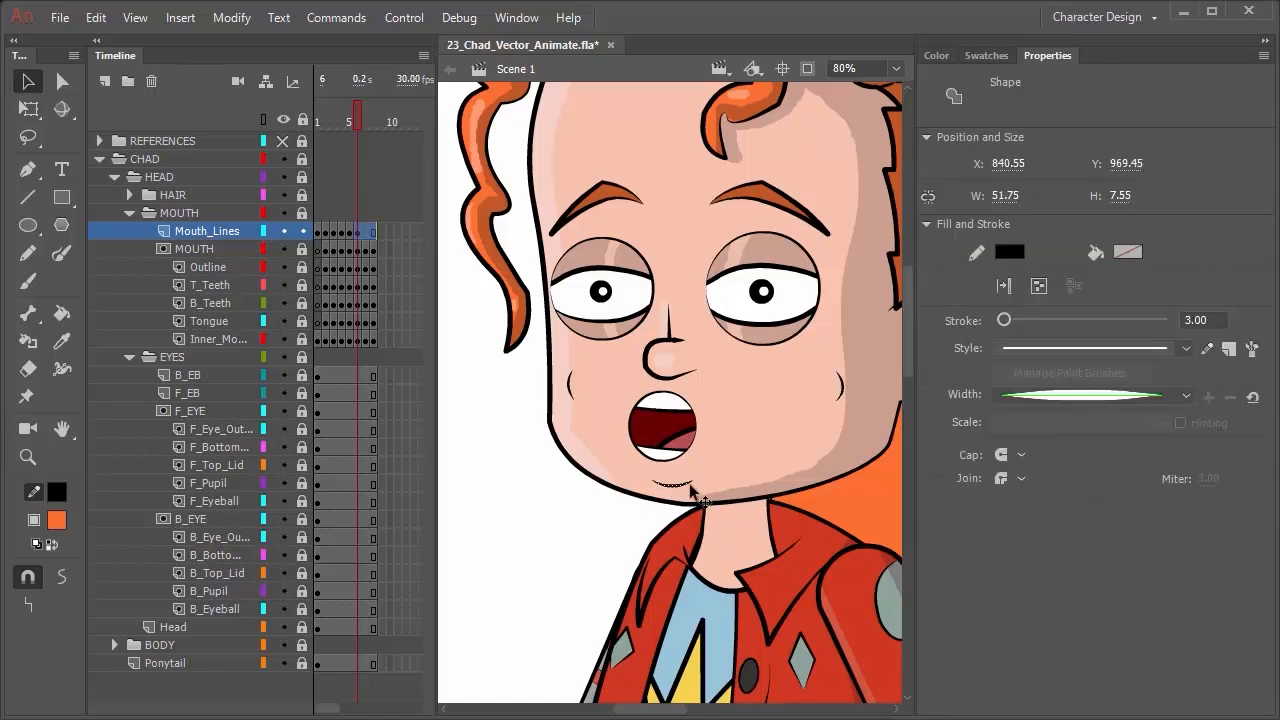
key("Left")
key("Left")
key("Left")
key("Right")
key("Right")
key("Up")
key("Up")
key("Up")
key("Up")
key("Up")
key("Up")
key("Up")
key("Up")
key("Down")
key("Down")
key("Down")
key("Down")
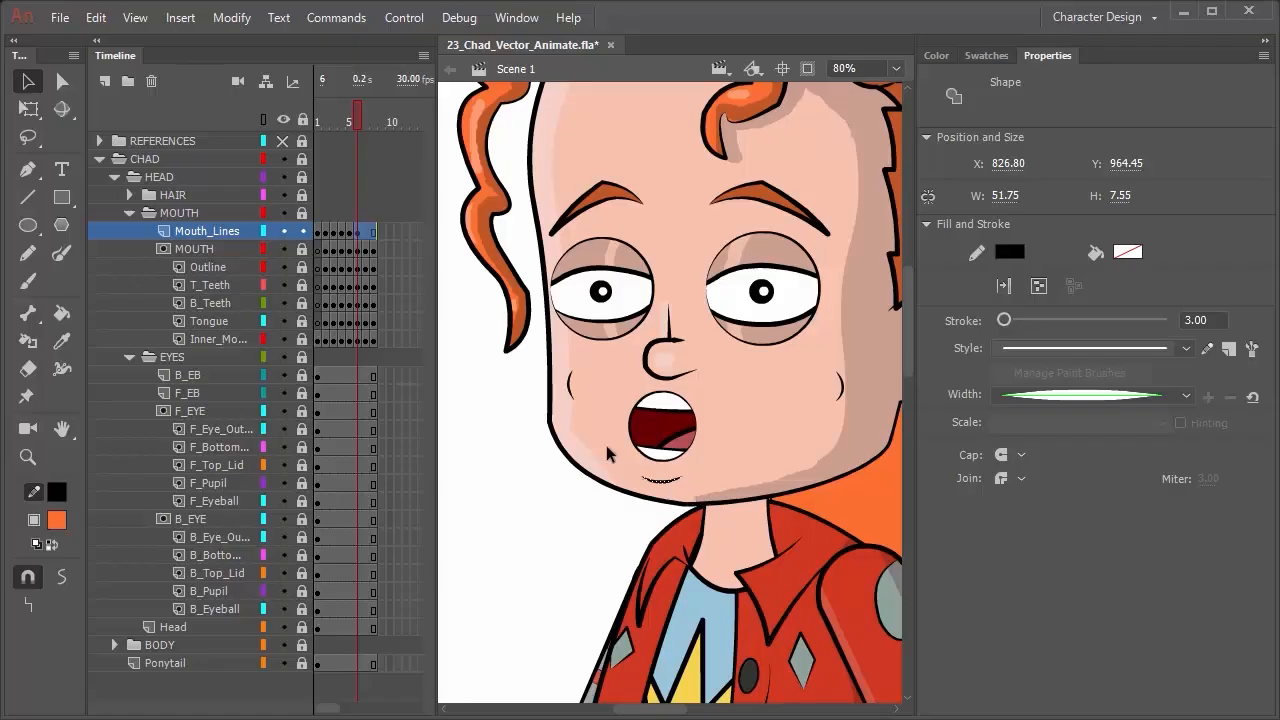
Move the left mouth-corner line on frame 6 in beside the small open mouth to X 792.80, Y 885.60.
left_click(570, 388)
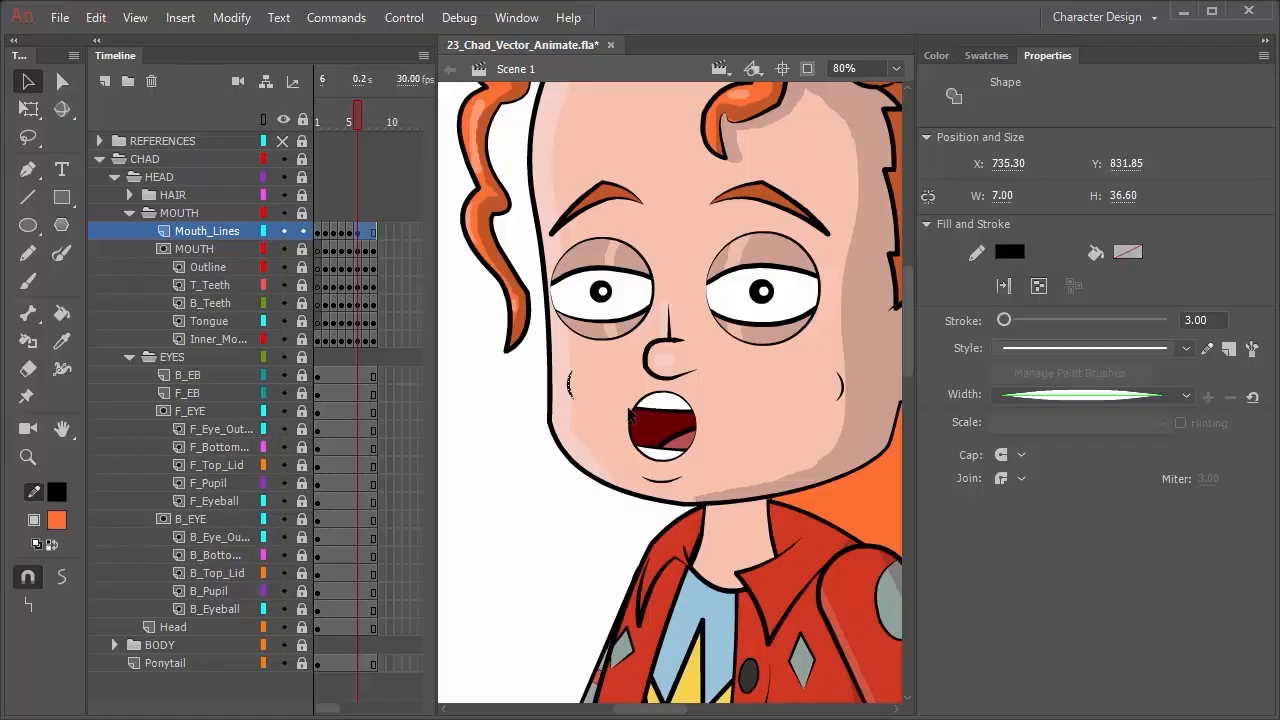
key("shift+Right")
key("shift+Right")
key("shift+Right")
key("shift+Right")
key("shift+Right")
key("shift+Right")
key("shift+Left")
key("shift+Down")
key("shift+Down")
key("shift+Down")
key("shift+Down")
key("Left")
key("Left")
key("Left")
key("Left")
key("Left")
key("Left")
key("Left")
key("Right")
key("Right")
key("Right")
key("Down")
key("Down")
key("Down")
Move the right mouth-corner line on frame 6 in beside the small open mouth to X 908.75 and level with the left one.
left_click(845, 393)
left_click(845, 393)
key("shift+Left")
key("shift+Left")
key("shift+Left")
key("shift+Left")
key("shift+Left")
key("shift+Left")
key("shift+Left")
key("shift+Left")
key("shift+Left")
key("shift+Left")
key("shift+Left")
key("shift+Left")
key("shift+Left")
key("shift+Down")
key("shift+Down")
key("shift+Down")
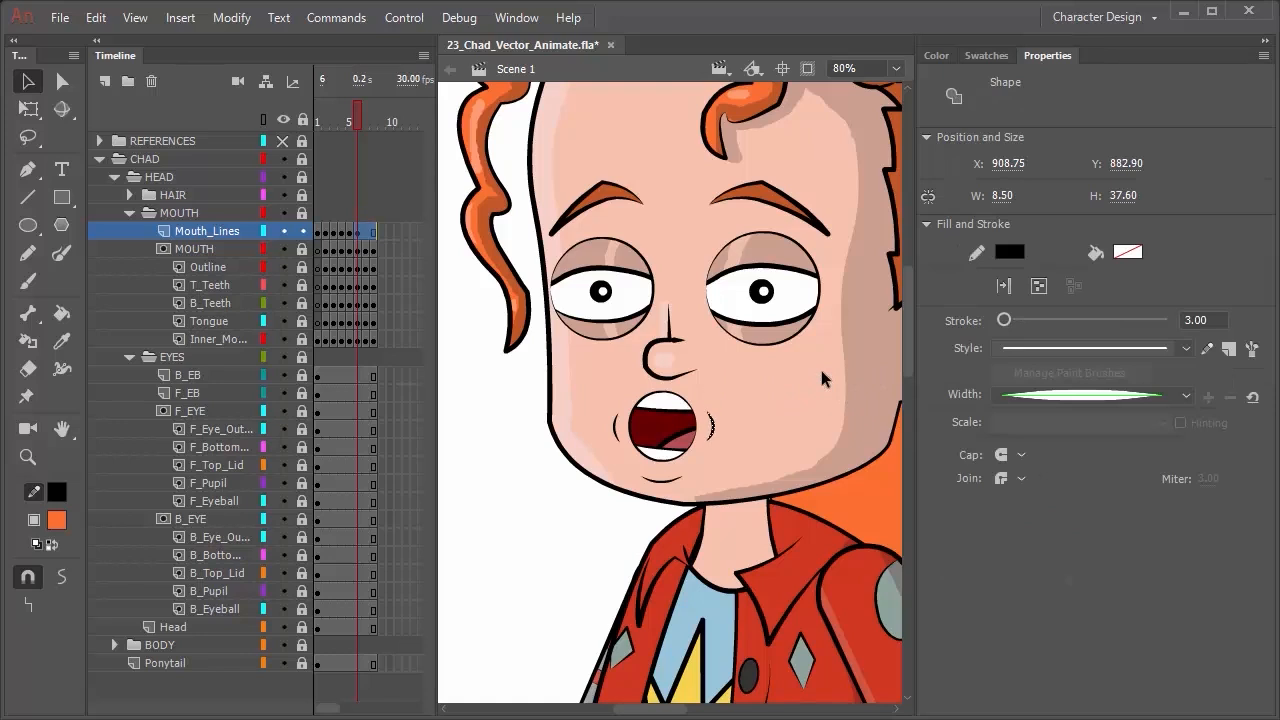
key("Down")
key("Down")
key("Down")
key("Up")
Compare frame 6 with frames 4 and 5 and raise both of its mouth-corner lines together to Y 872.90.
left_click(342, 234)
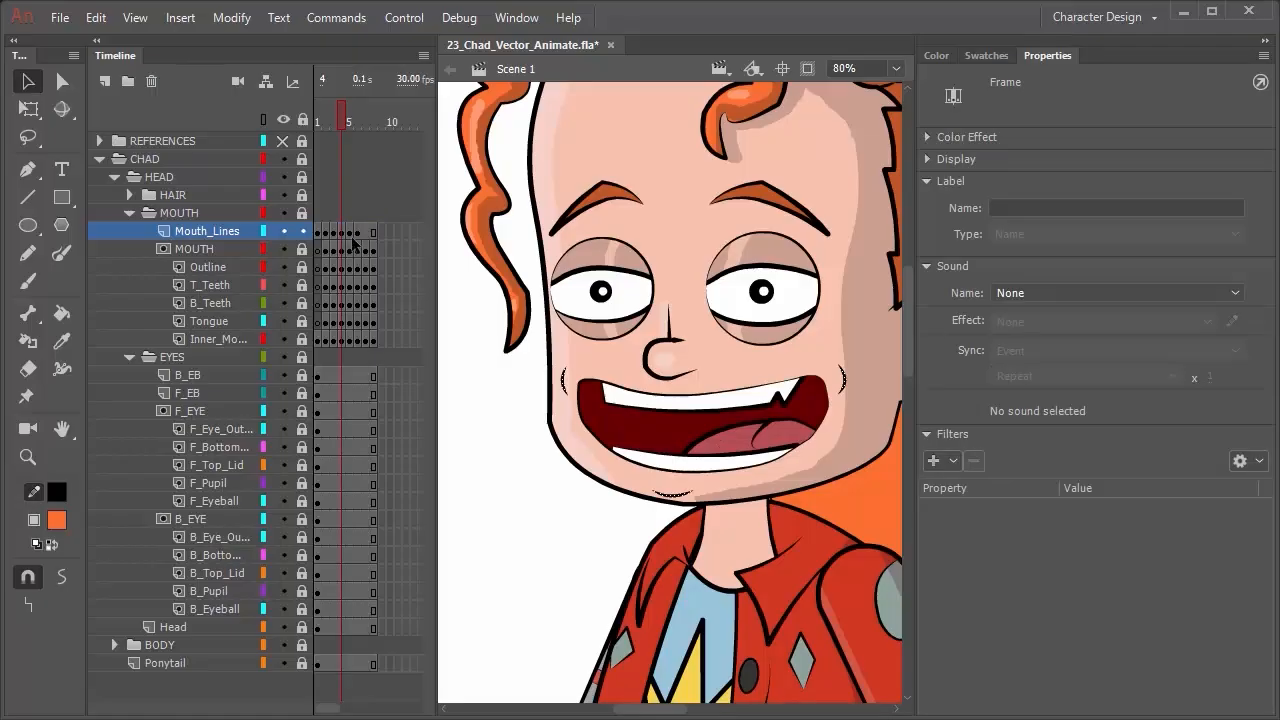
left_click(349, 235)
left_click(356, 235)
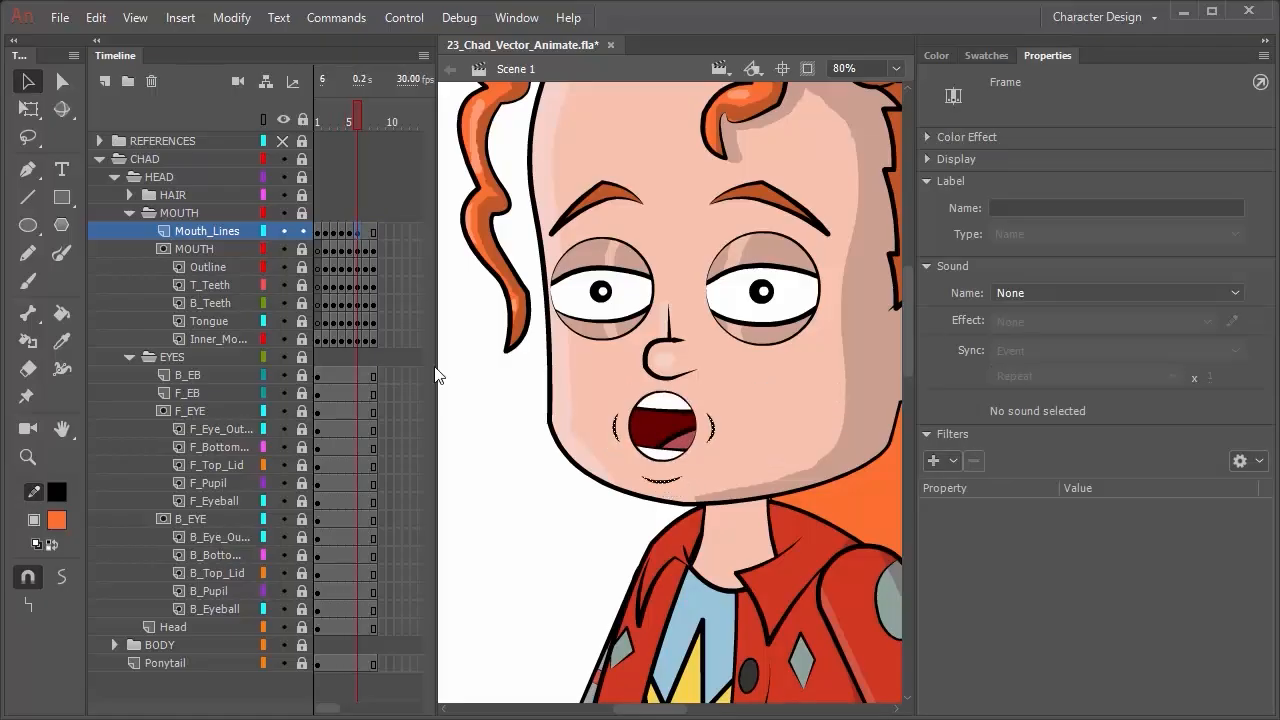
left_click(554, 497)
left_click(615, 440)
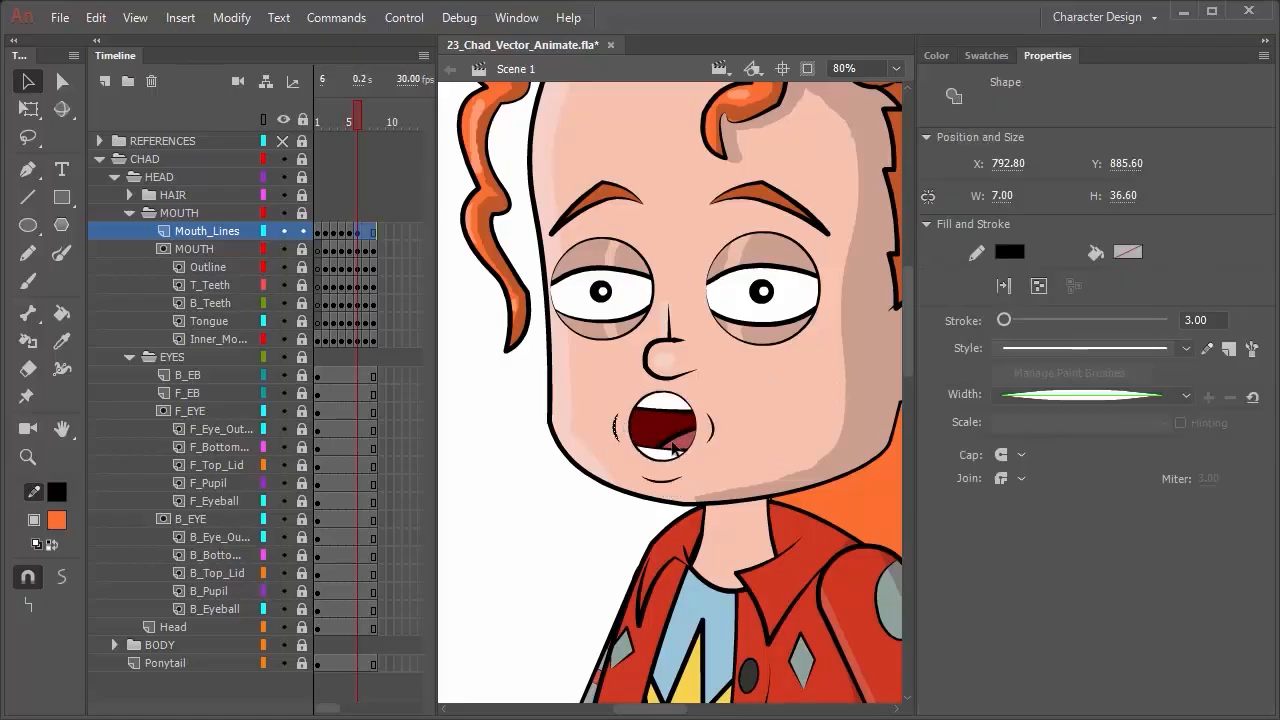
left_click(722, 432, "shift")
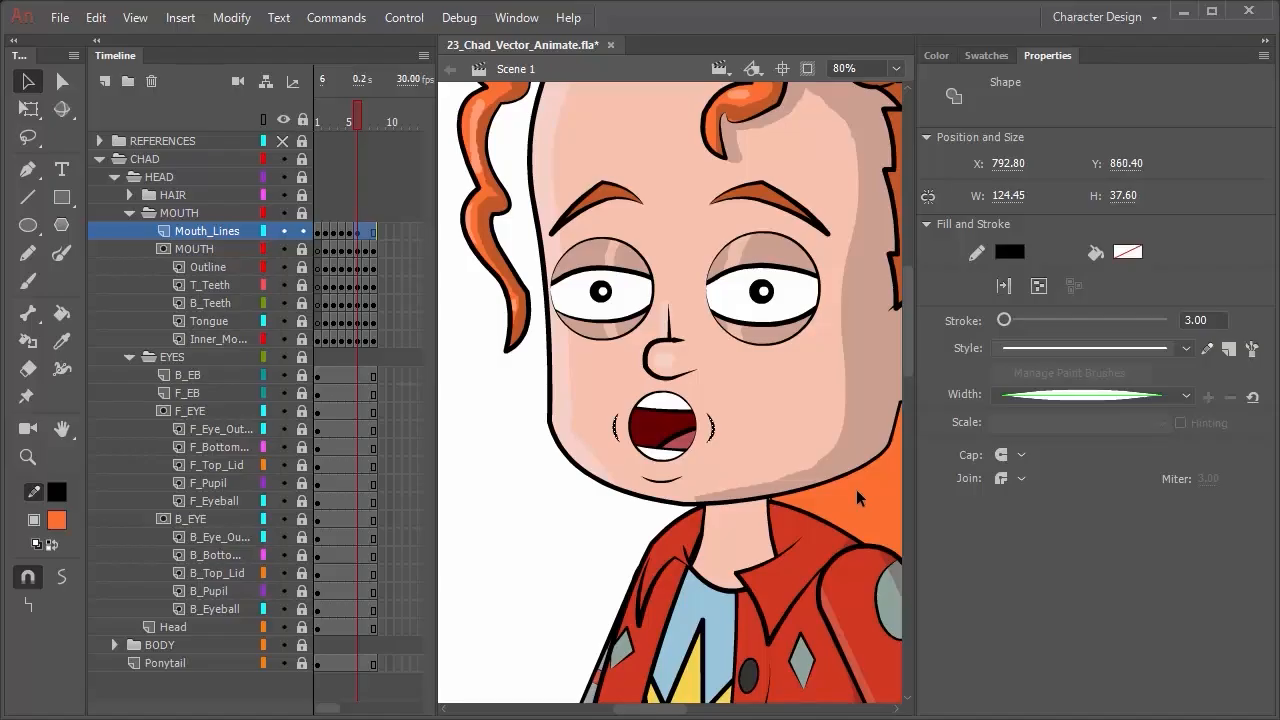
key("shift+Up")
left_click(518, 545)
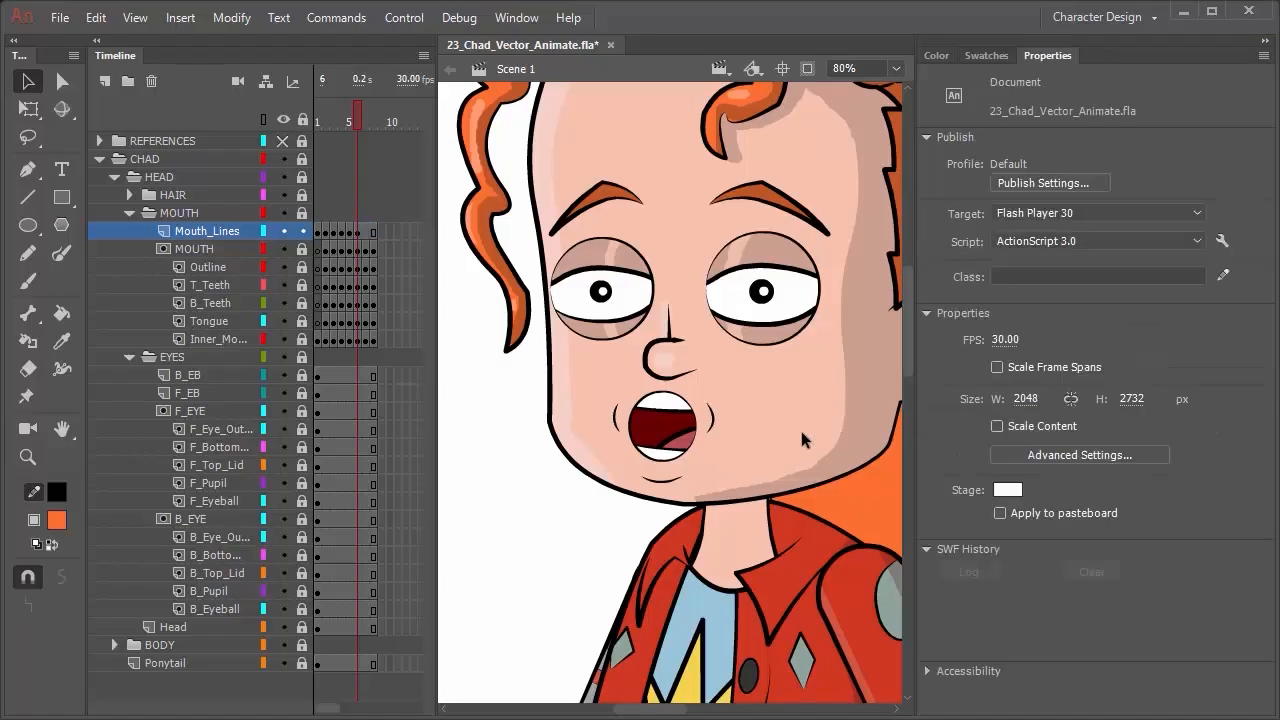
Add a Mouth_Lines keyframe on frame 7 and move its left mouth-corner line to X 791.55, Y 880.60.
left_click(365, 234)
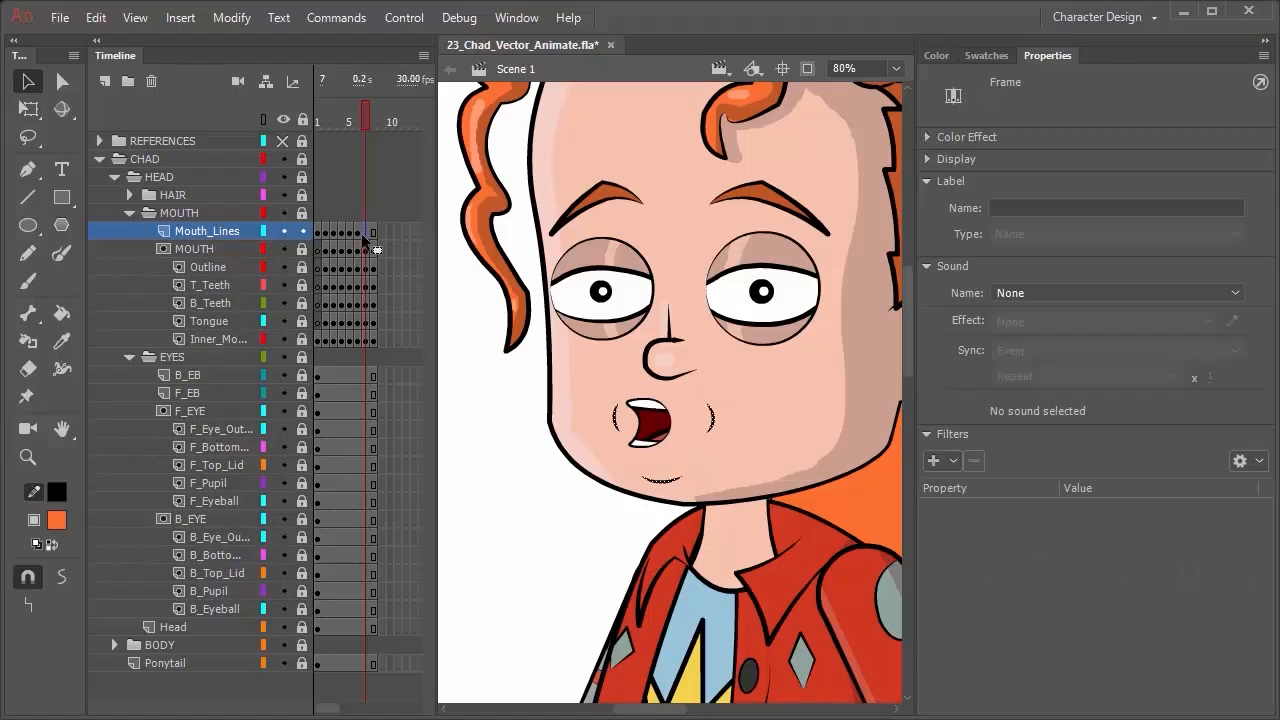
left_click(476, 571)
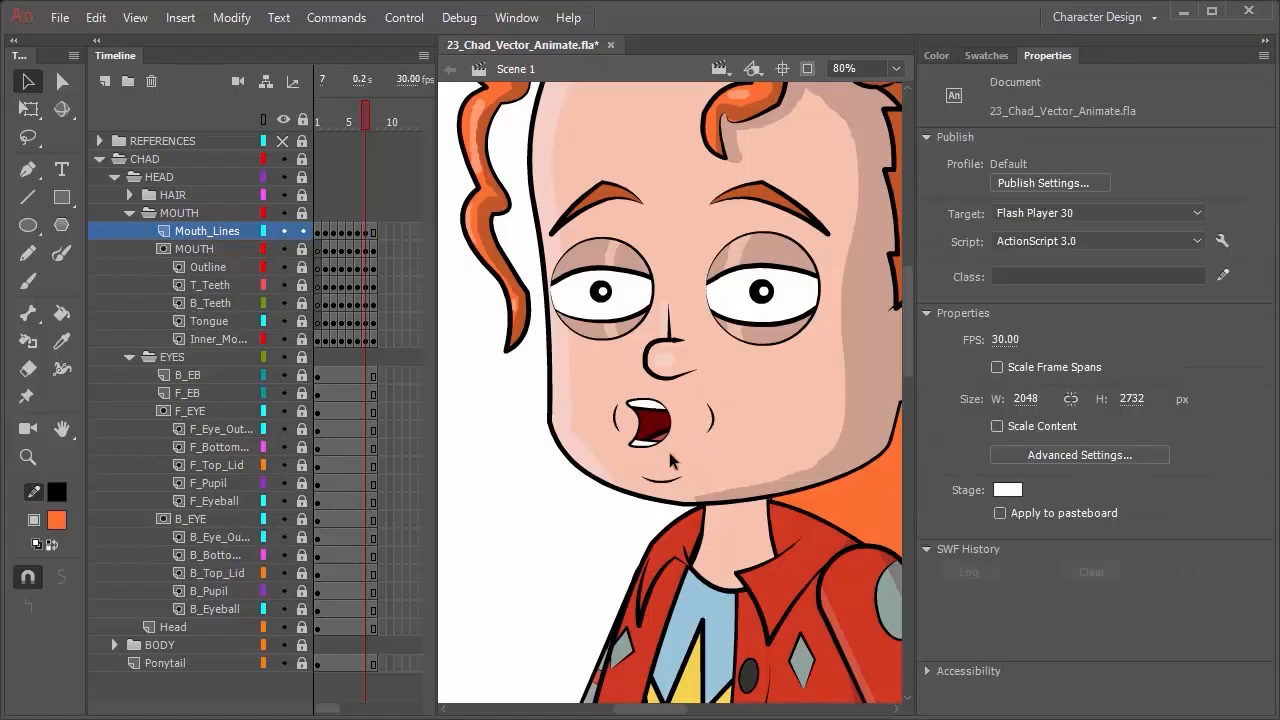
left_click(616, 421)
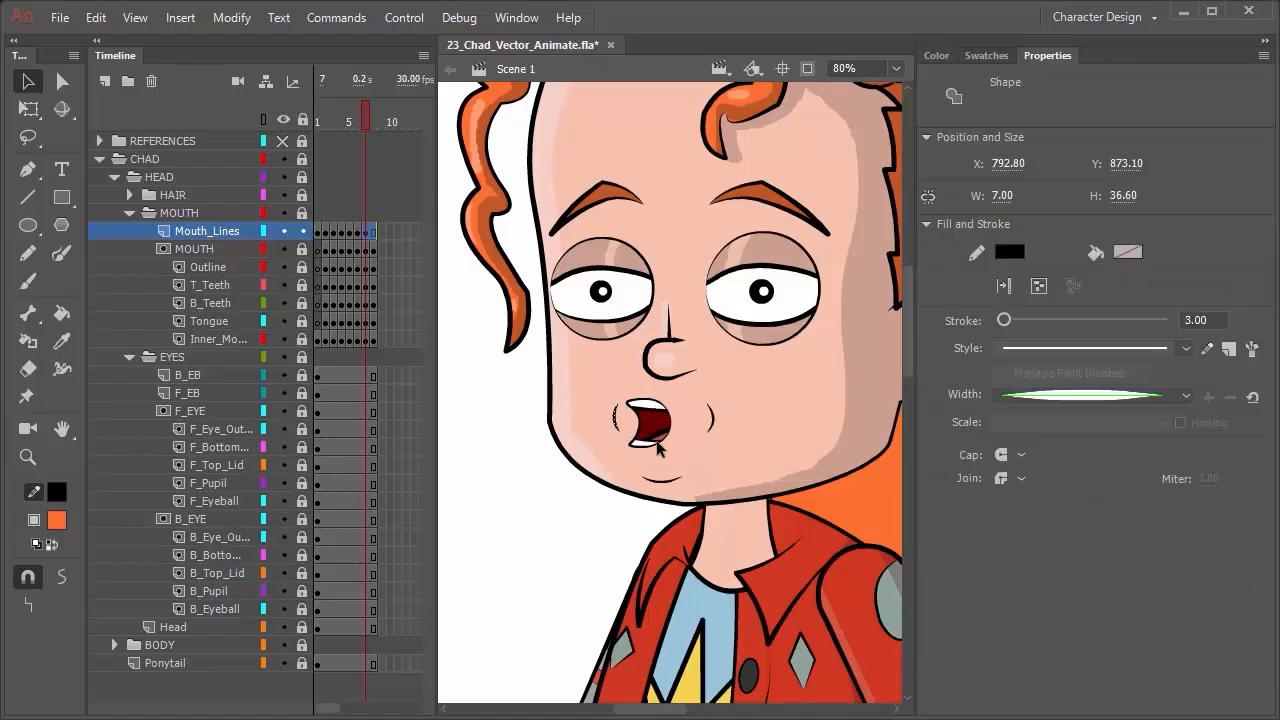
key("Up")
key("Left")
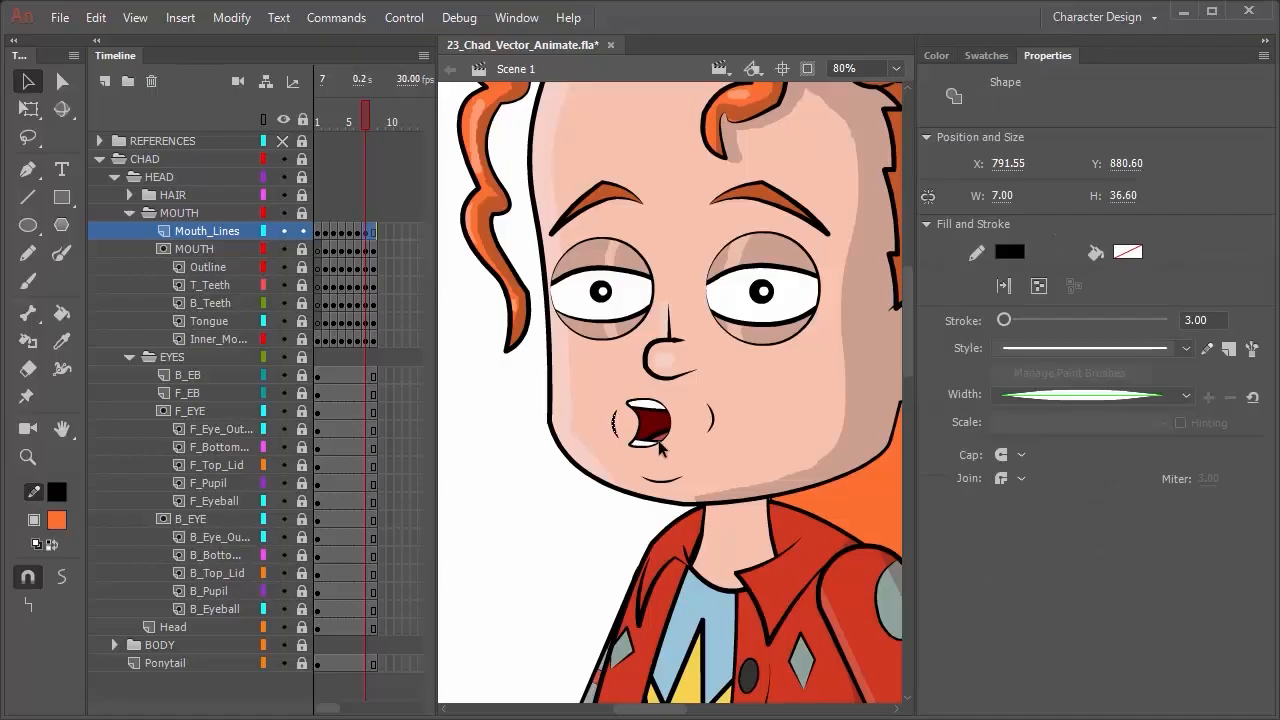
Move the right mouth-corner line on frame 7 inward beside the narrower mouth, at Y 879.15.
left_click(712, 420)
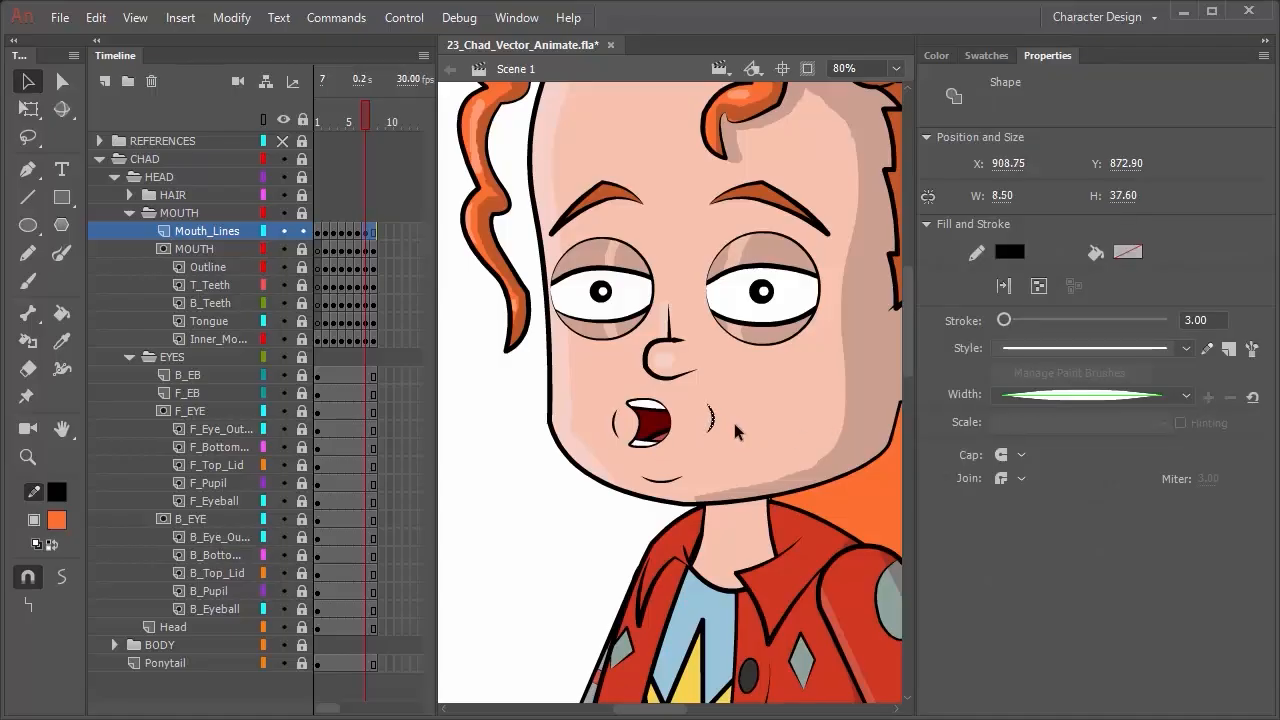
key("shift+Left")
key("shift+Left")
key("shift+Left")
key("shift+Down")
key("shift+Down")
key("shift+Up")
key("shift+Up")
key("Down")
key("Right")
key("Right")
key("Right")
key("Right")
key("Right")
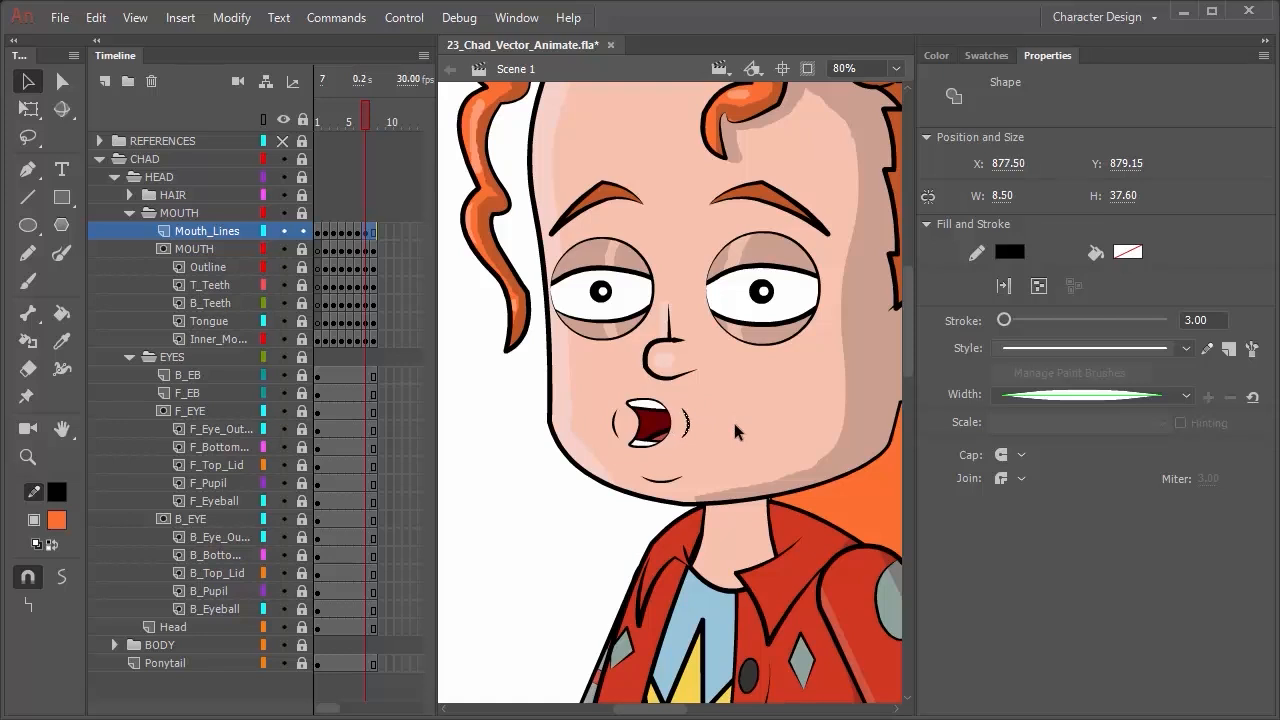
key("Right")
key("Right")
Shift the chin line on frame 7 left and slightly up to center it under the narrow open mouth.
left_click(684, 479)
key("Left")
key("Left")
key("Left")
key("Left")
key("Left")
key("Left")
key("Left")
key("Left")
key("Left")
key("Left")
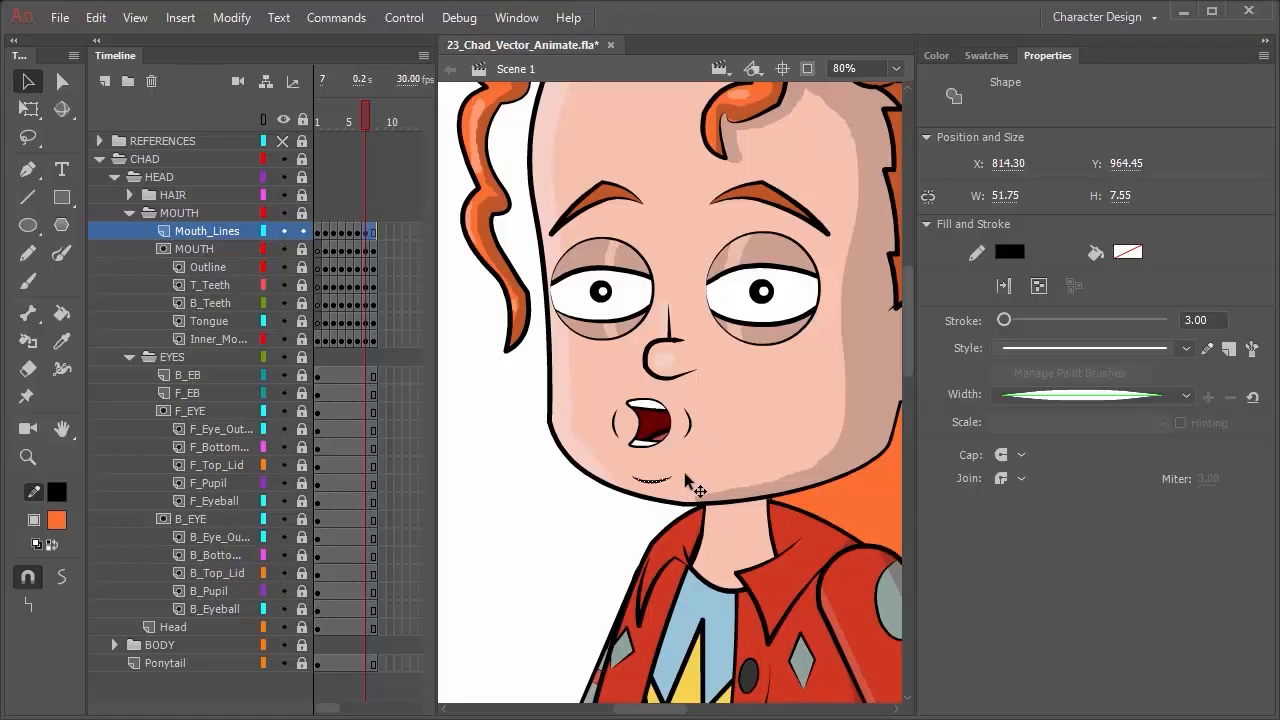
key("shift+Up")
key("Left")
key("Left")
key("Left")
key("Left")
key("Left")
key("Down")
Add a Mouth_Lines keyframe on frame 8 and move its left mouth-corner line outward and up to X 738.10, Y 829.25.
left_click(358, 232)
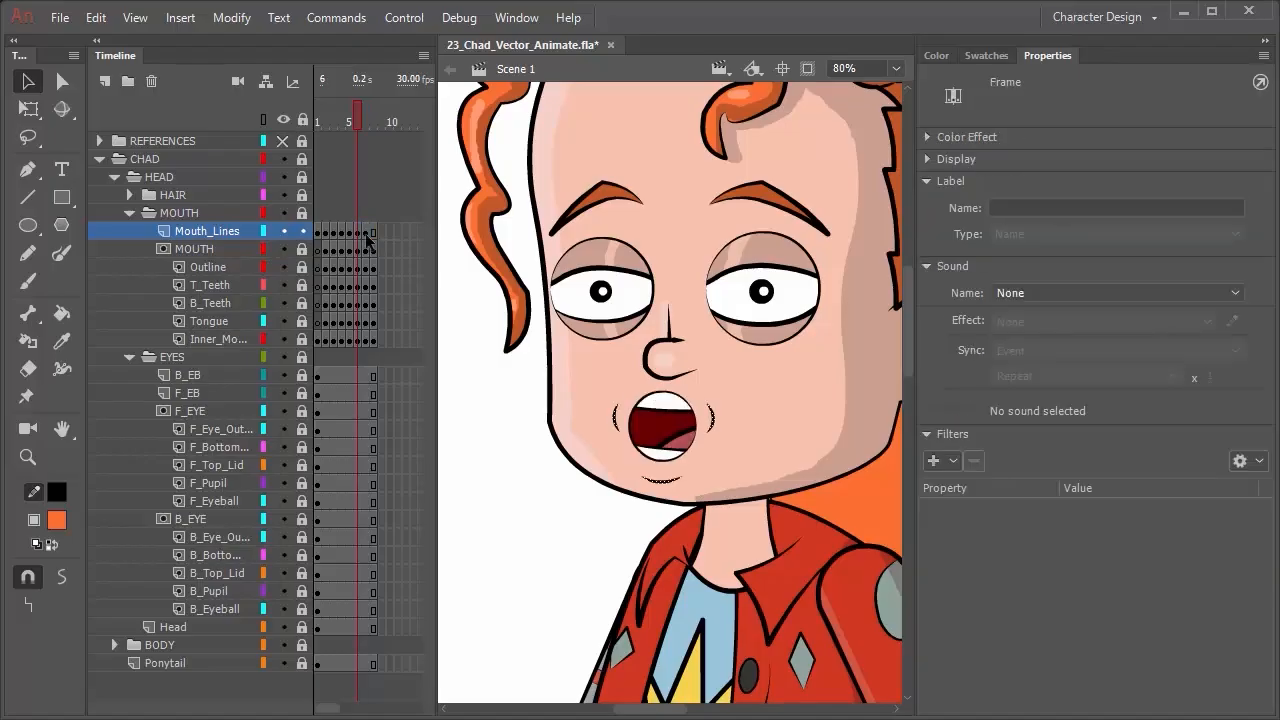
left_click(366, 233)
left_click(373, 231)
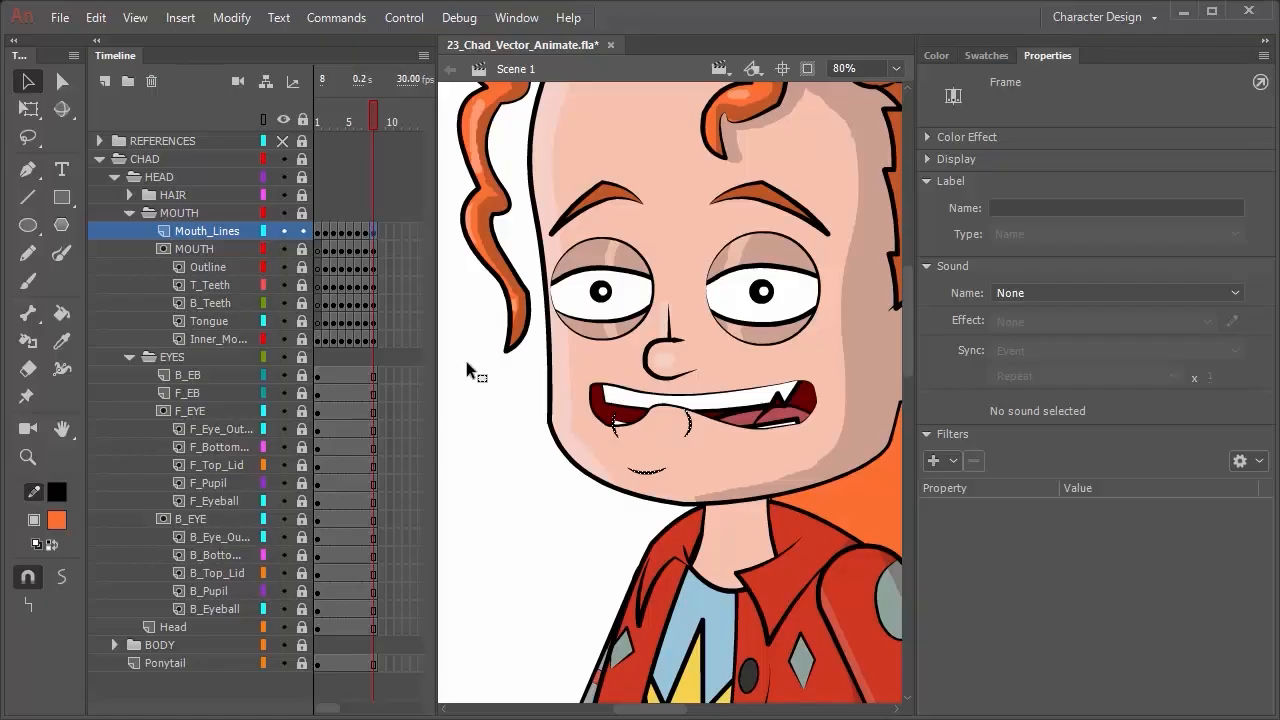
left_click(565, 513)
left_click(614, 426)
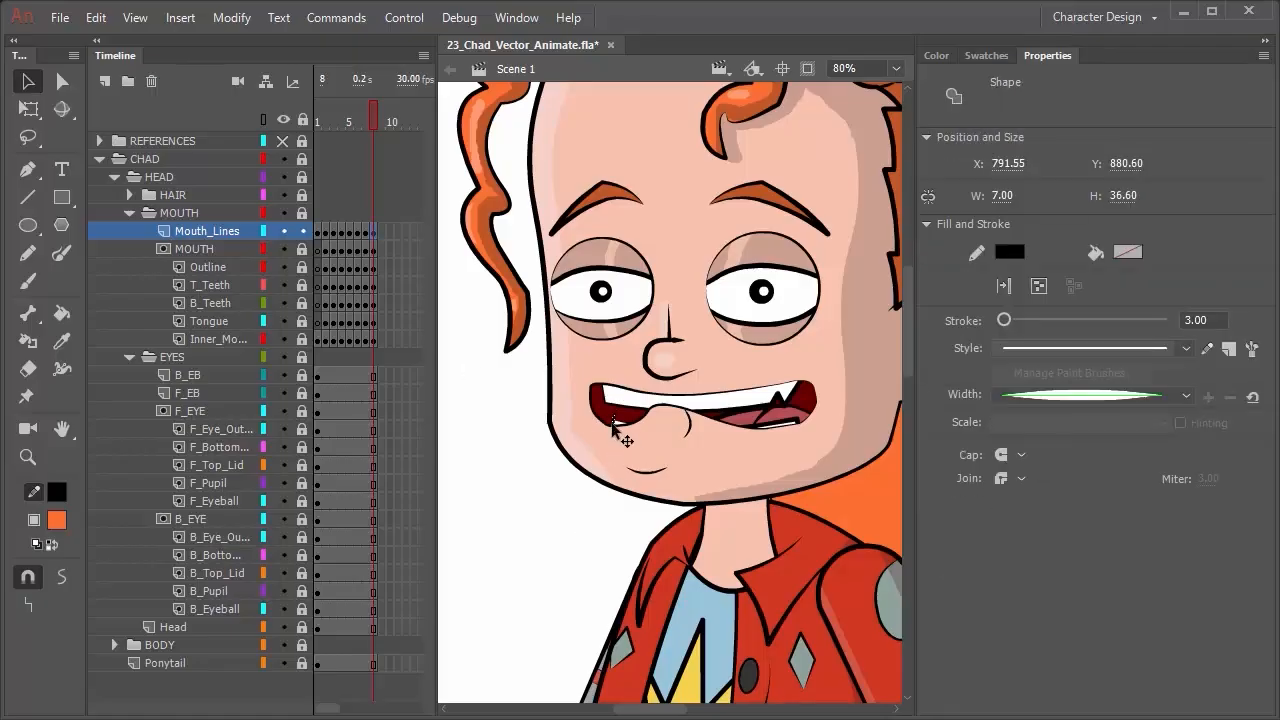
left_click_drag(614, 426, 571, 385)
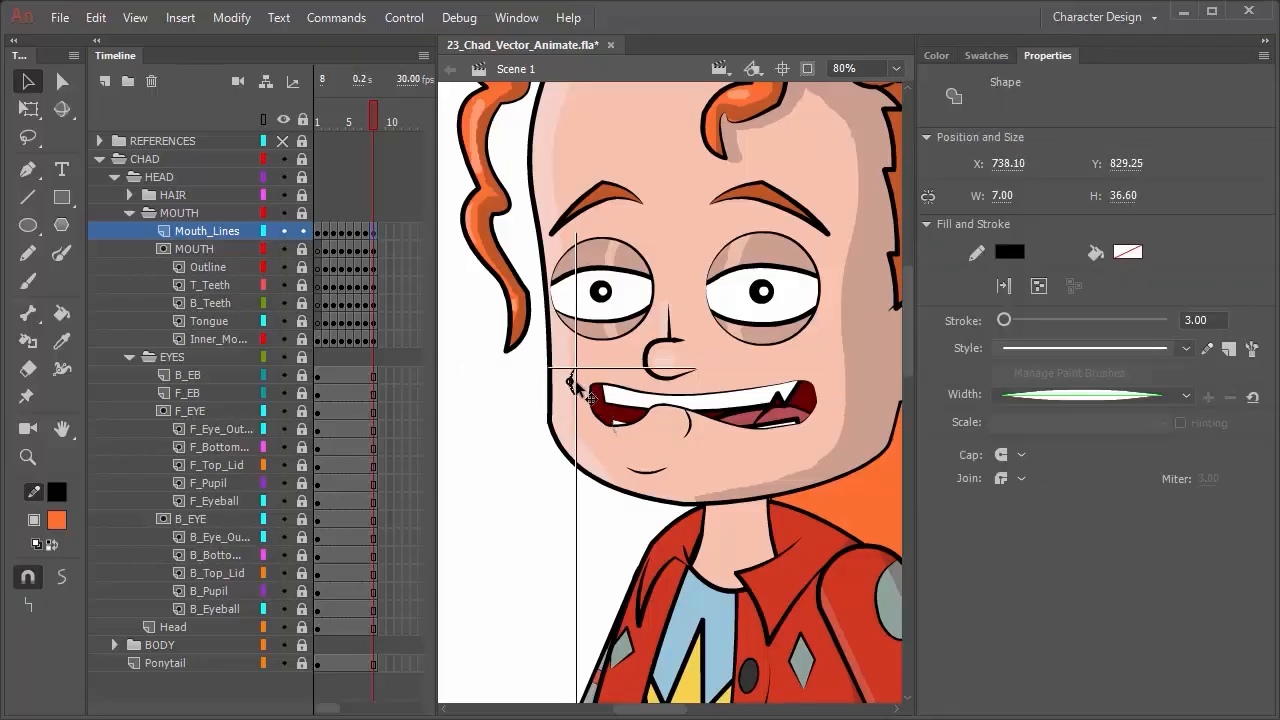
Move frame 8's right mouth-corner line to X 1056.85, Y 823.45 and its chin line to X 836.80, just below the lower lip.
left_click(692, 428)
left_click_drag(692, 428, 841, 403)
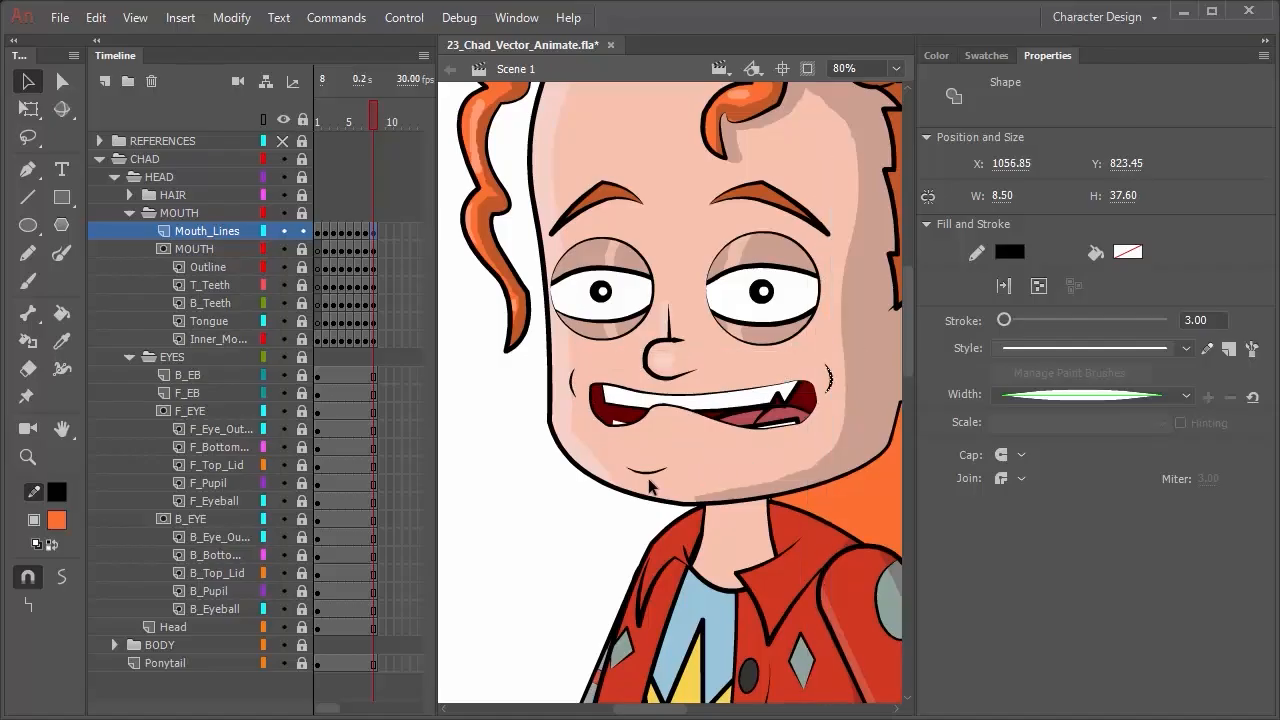
left_click(660, 468)
left_click_drag(660, 468, 684, 468)
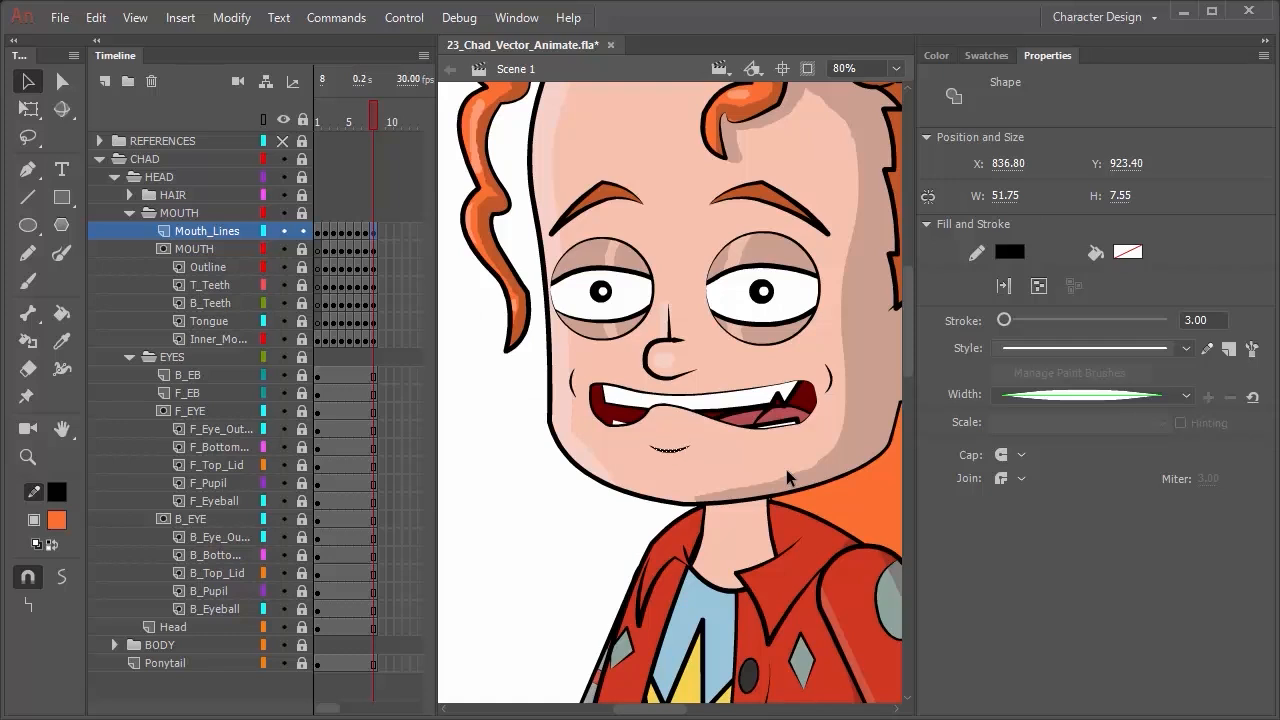
key("Up")
key("Up")
Compare the detail lines on frame 8 with those on frames 7, 4 and 3.
left_click(365, 233)
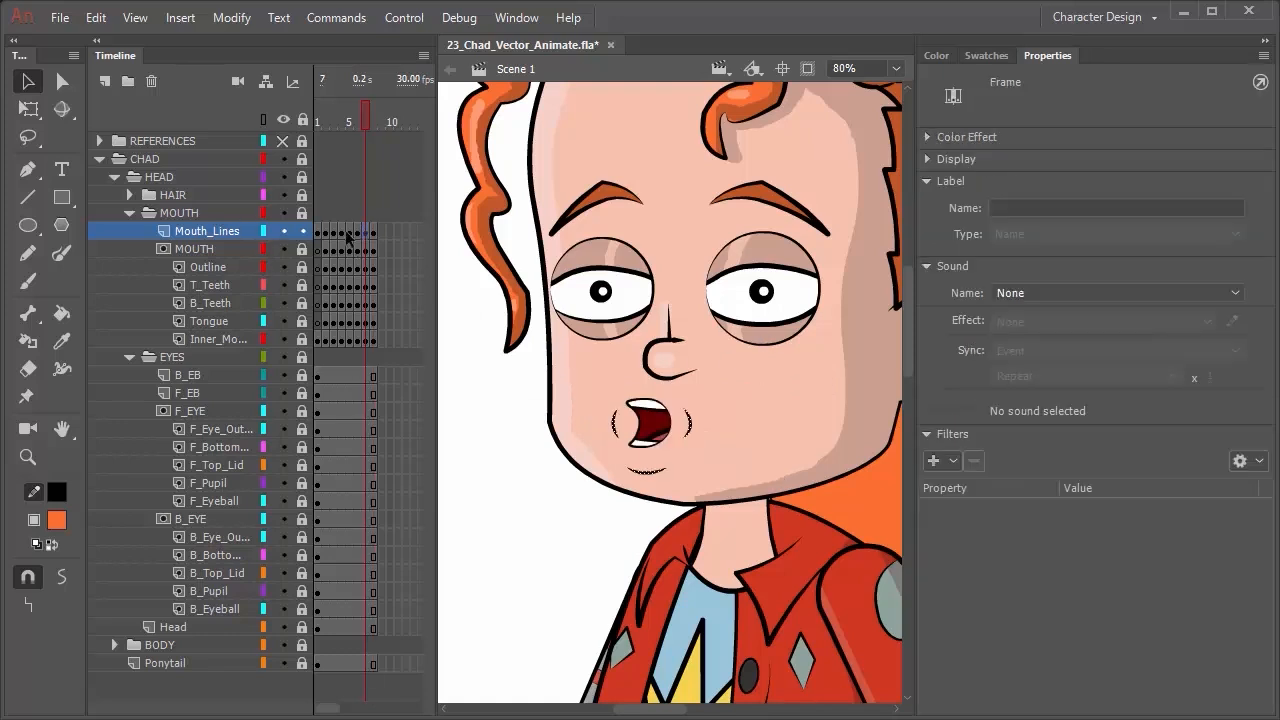
left_click(342, 234)
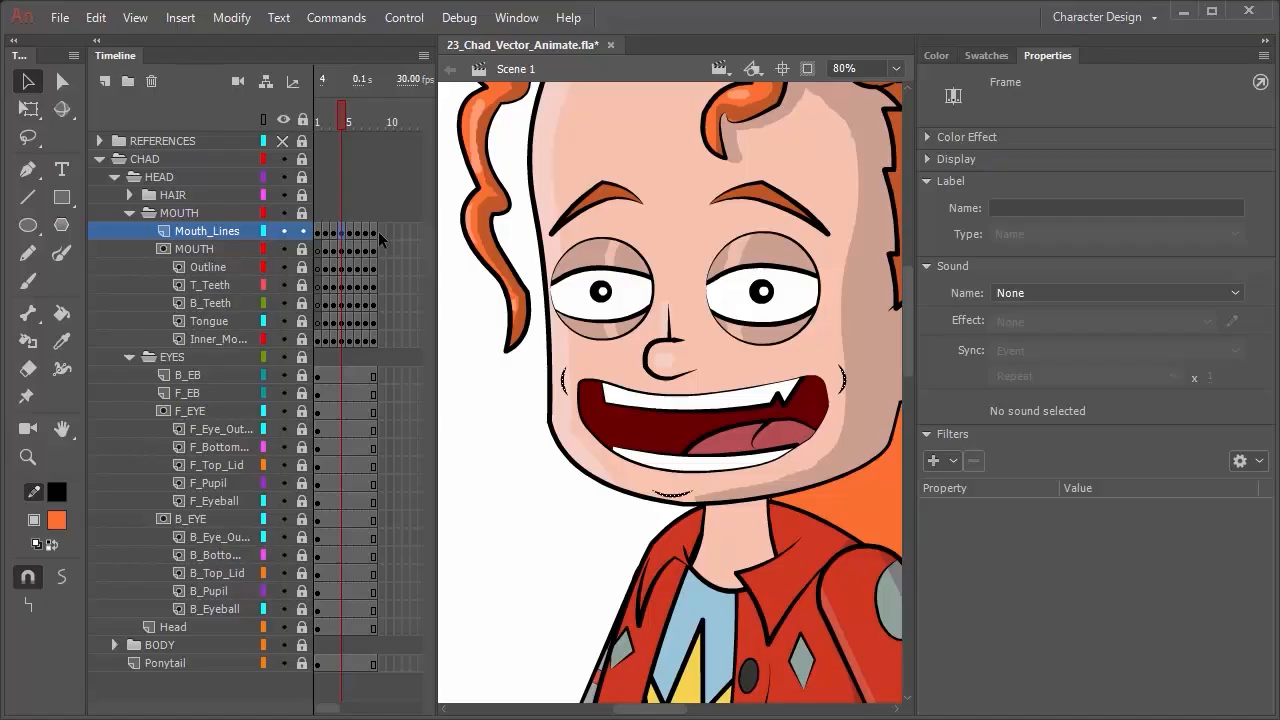
left_click(374, 233)
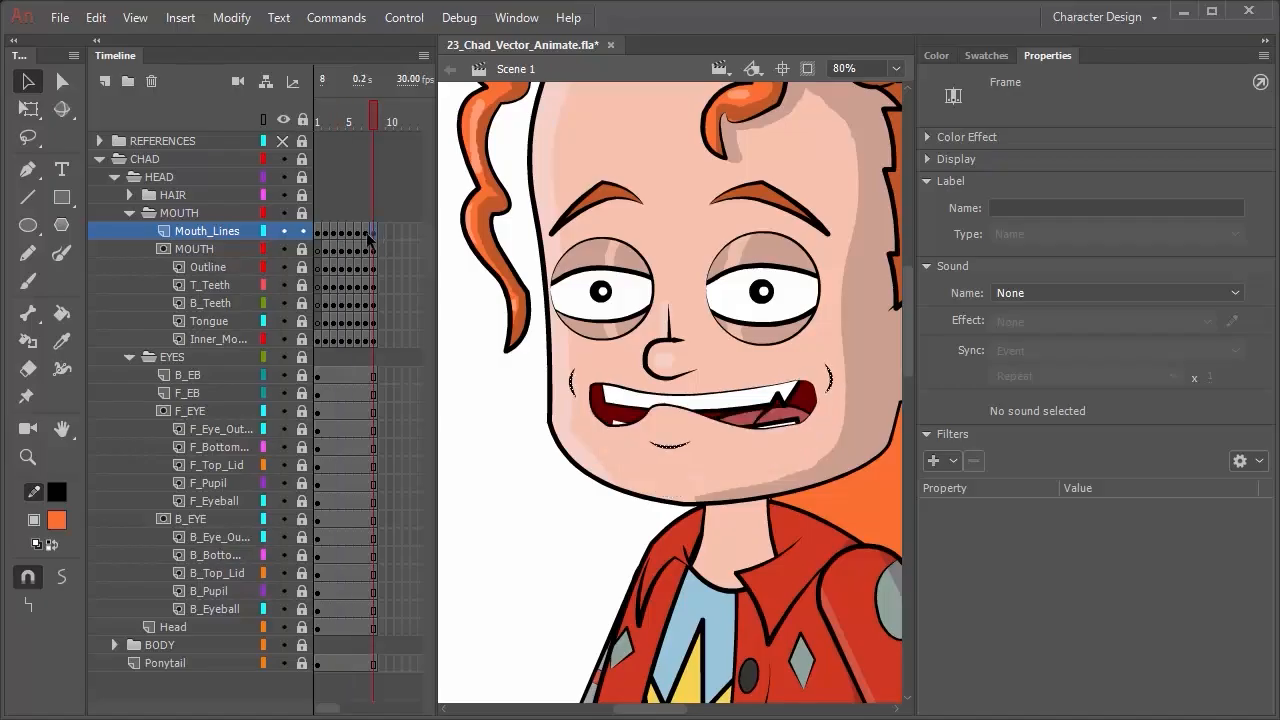
left_click(341, 233)
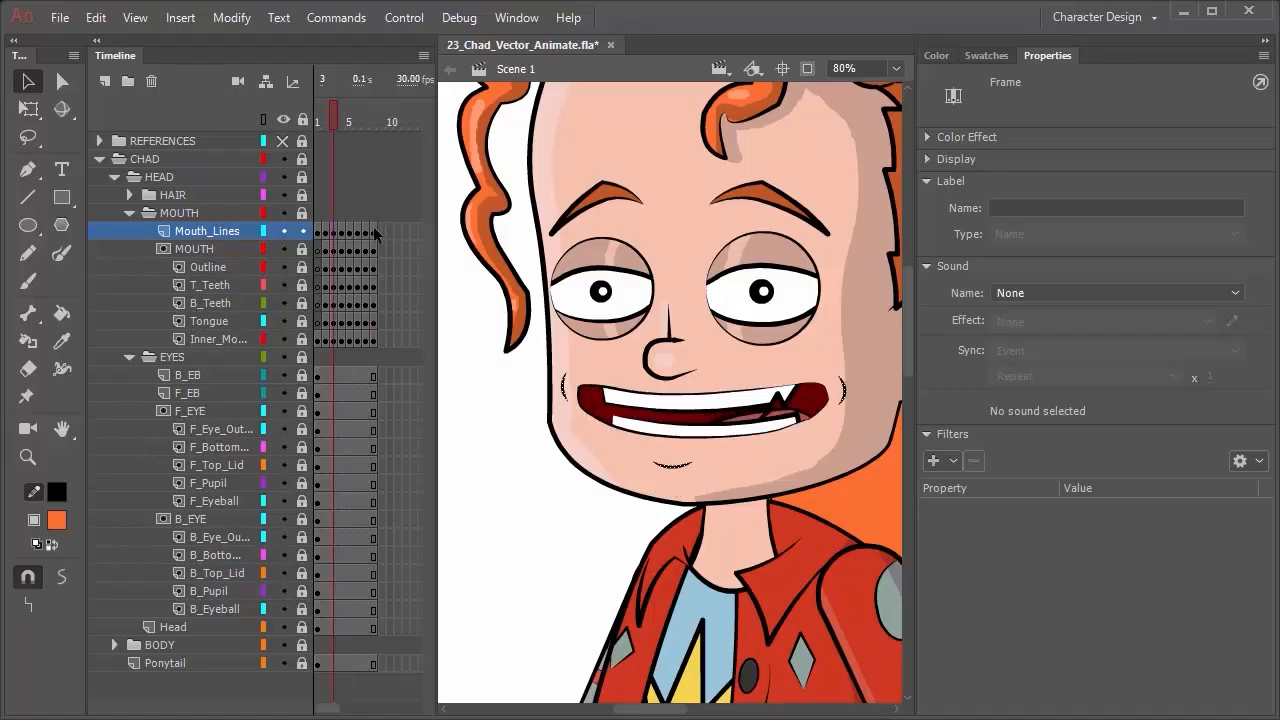
left_click(373, 233)
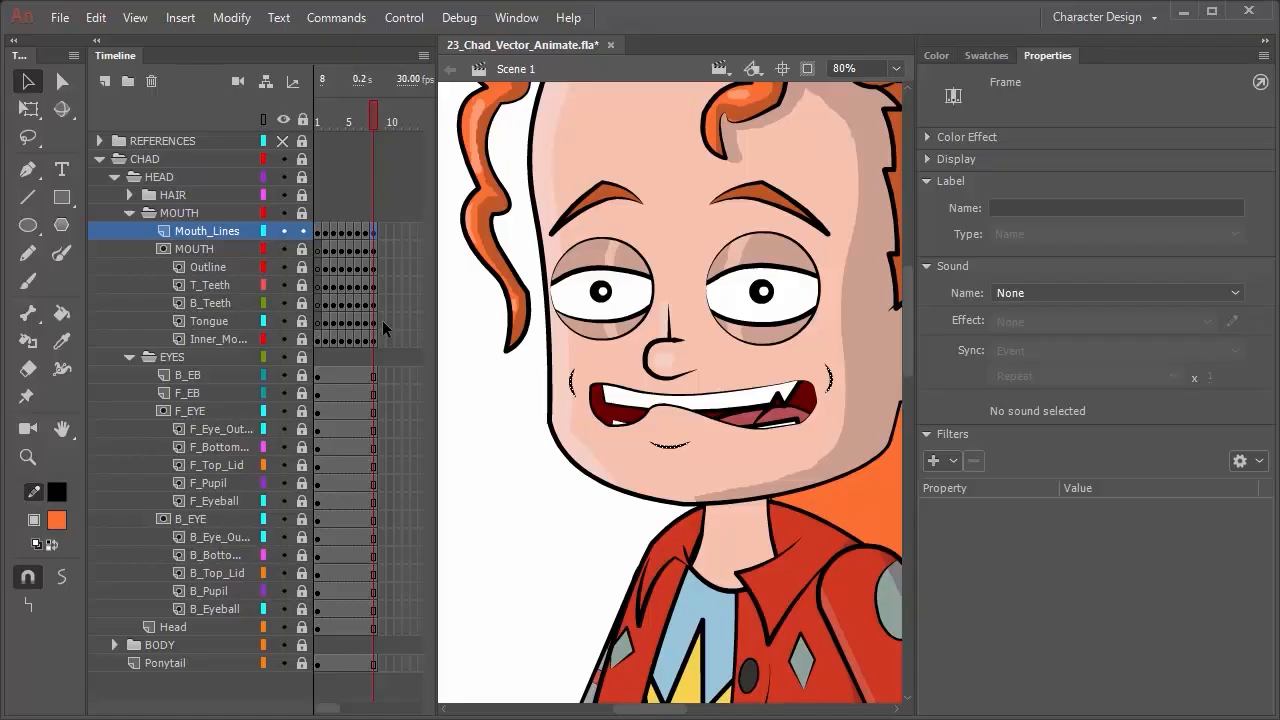
On frame 1 of the Head layer, draw a horizontal black line with a 3.00 stroke under each eye using the Line tool.
left_click(318, 628)
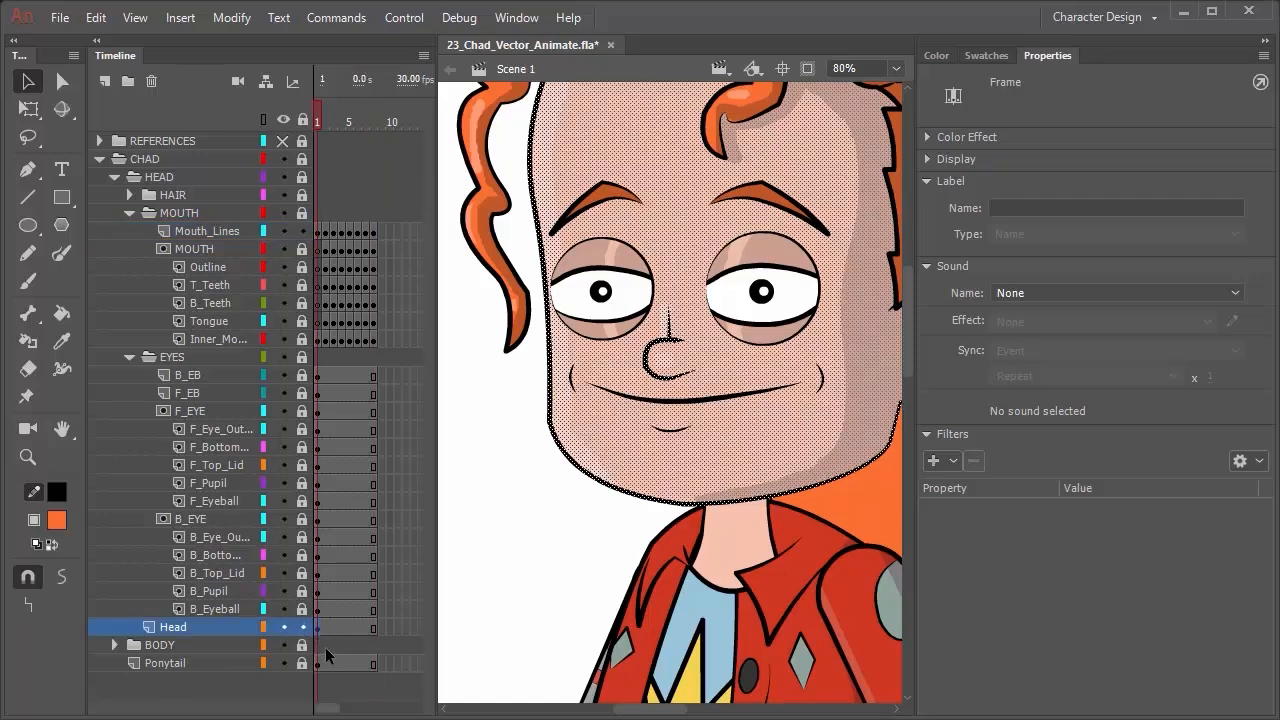
left_click(334, 645)
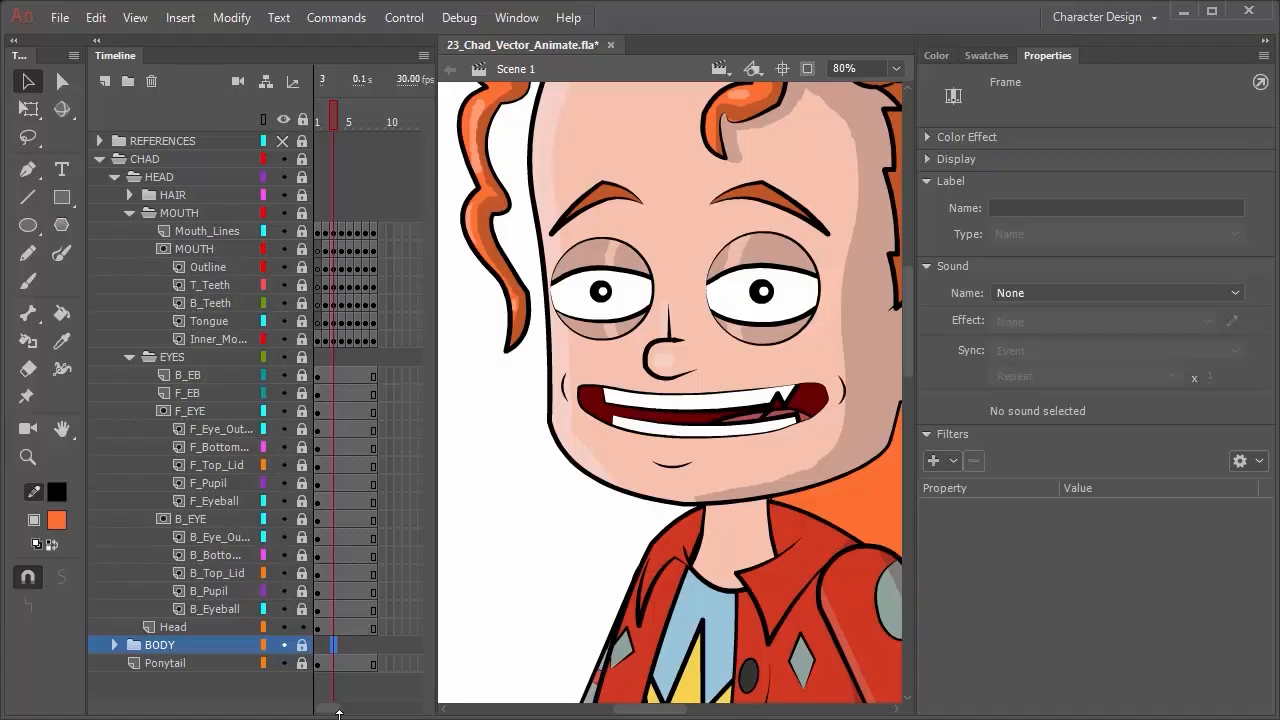
left_click(319, 628)
left_click(407, 591)
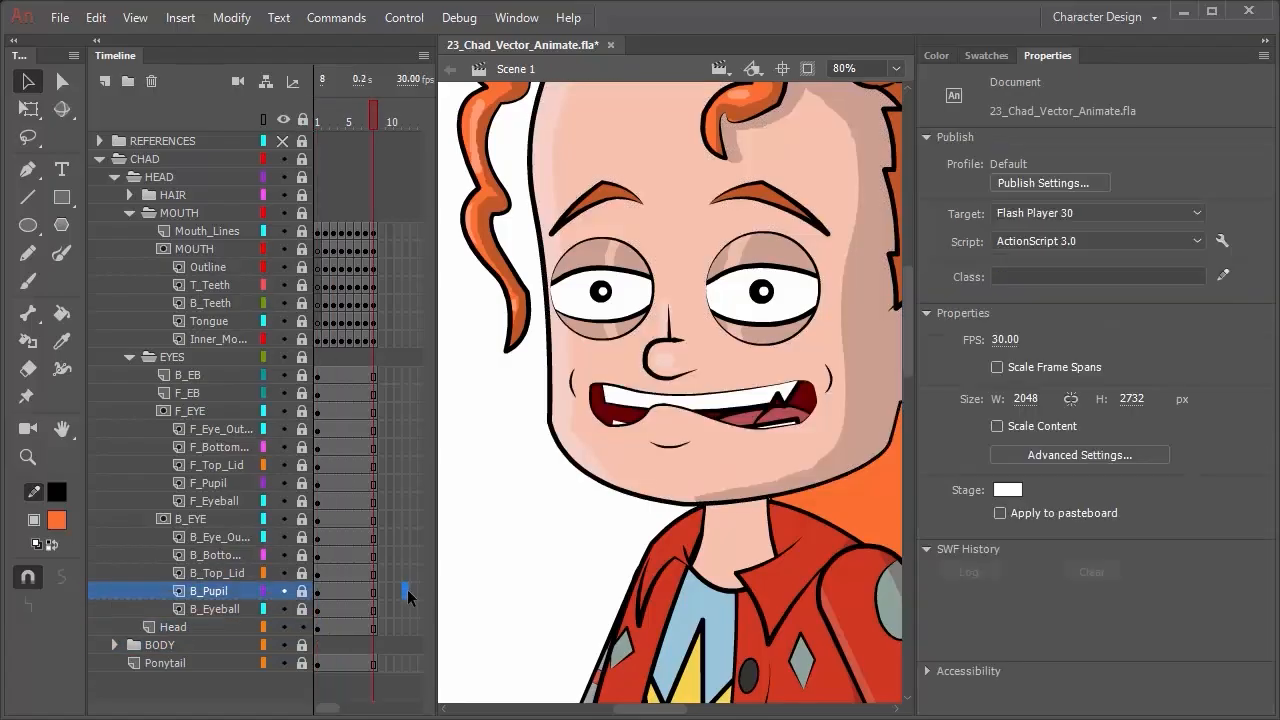
left_click(318, 628)
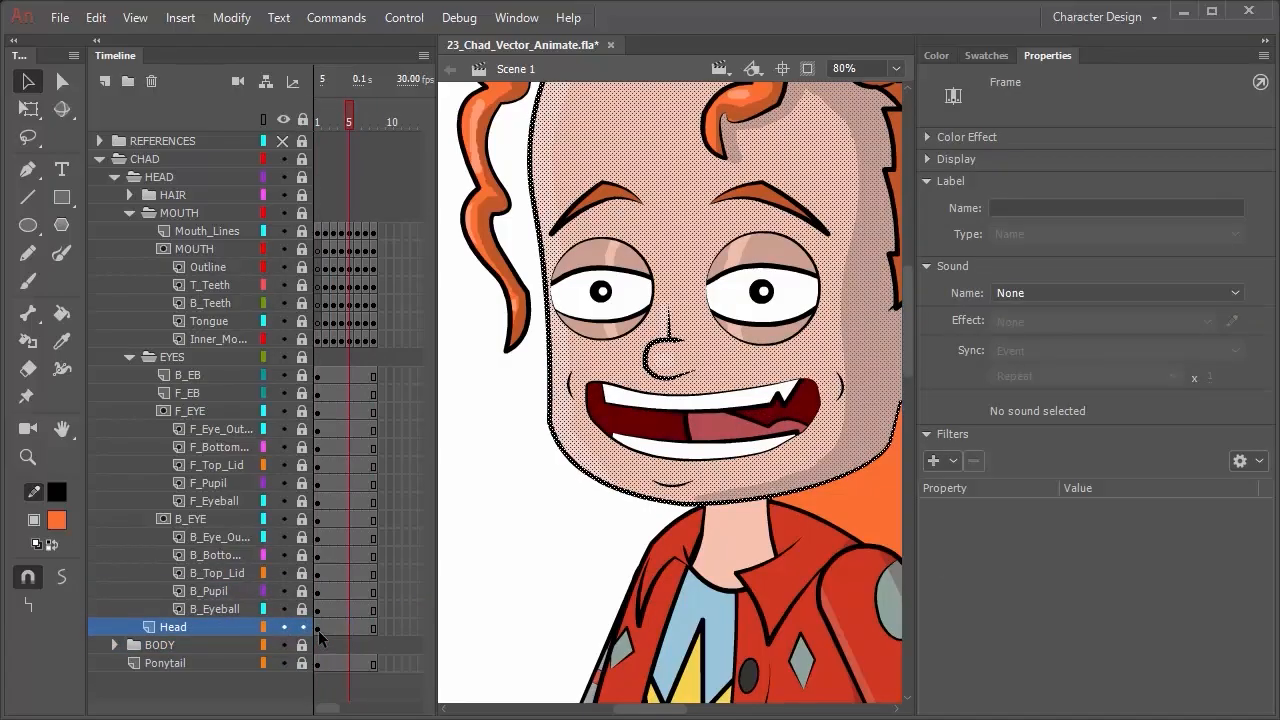
left_click(28, 197)
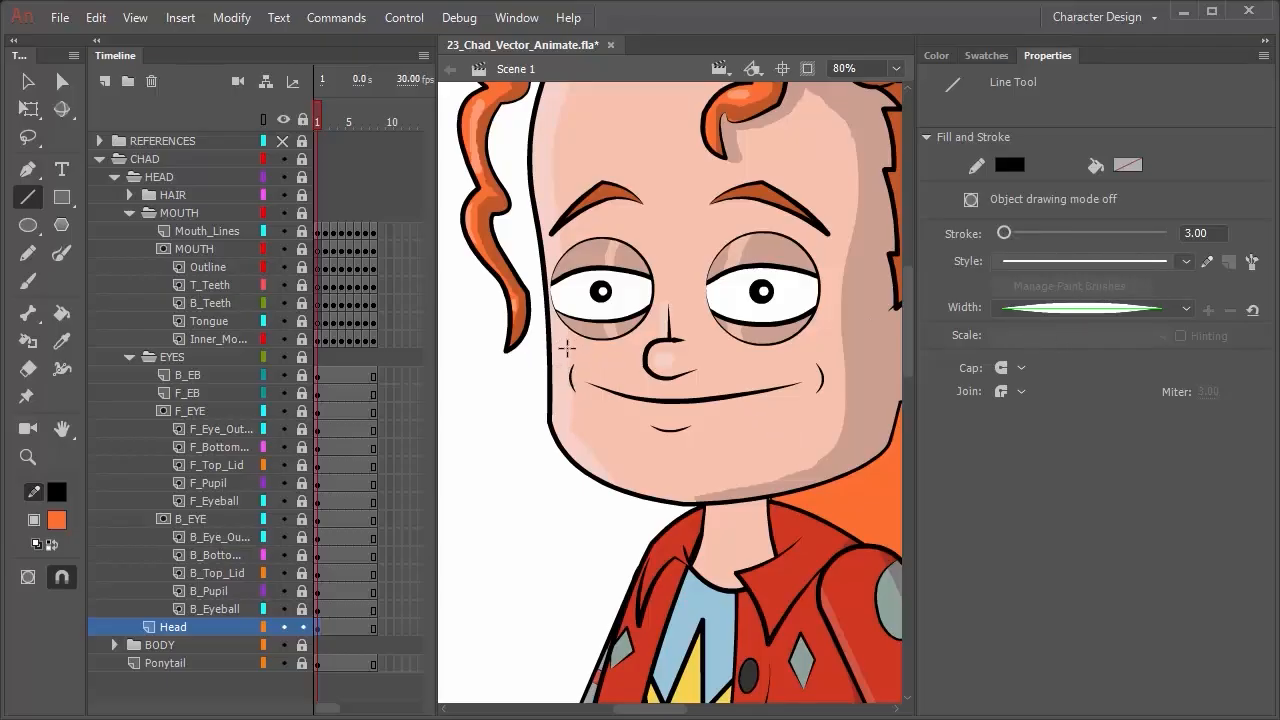
left_click_drag(565, 345, 636, 343)
left_click_drag(733, 345, 810, 344)
Bend both under-eye lines into shallow downward curves and nudge the left one slightly left and up toward the eye.
key("v")
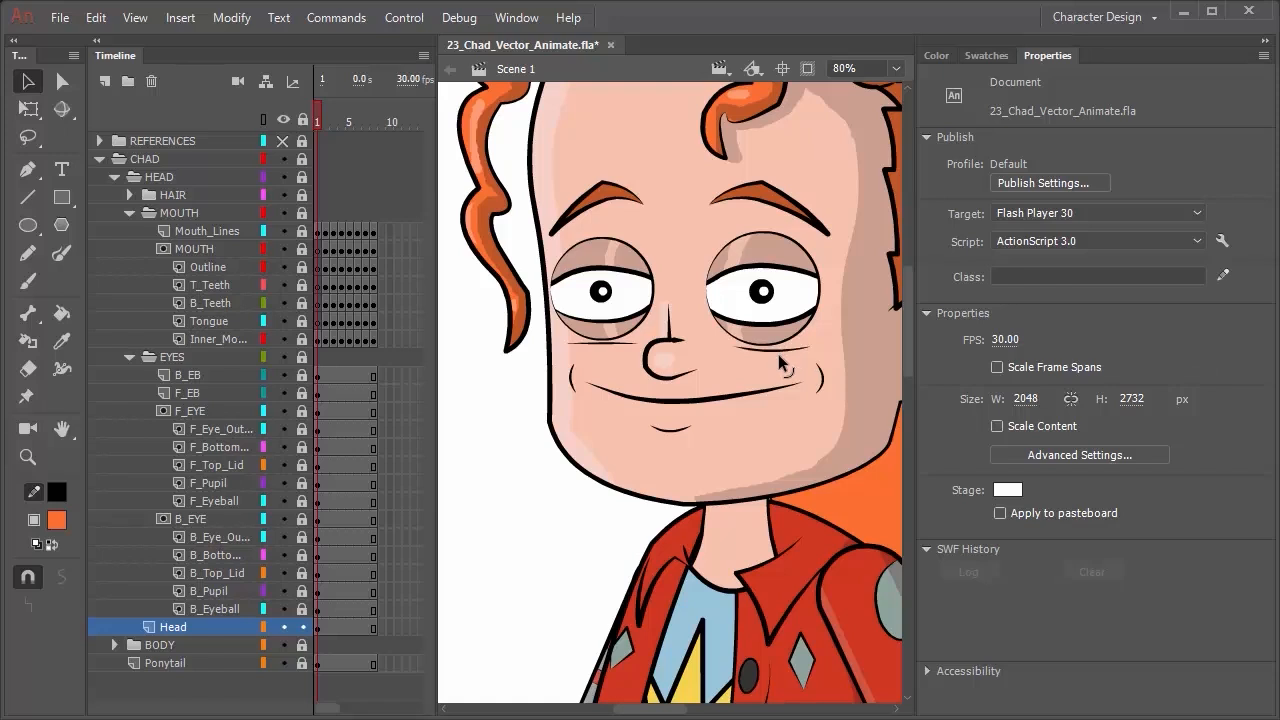
left_click(602, 352)
key("Left")
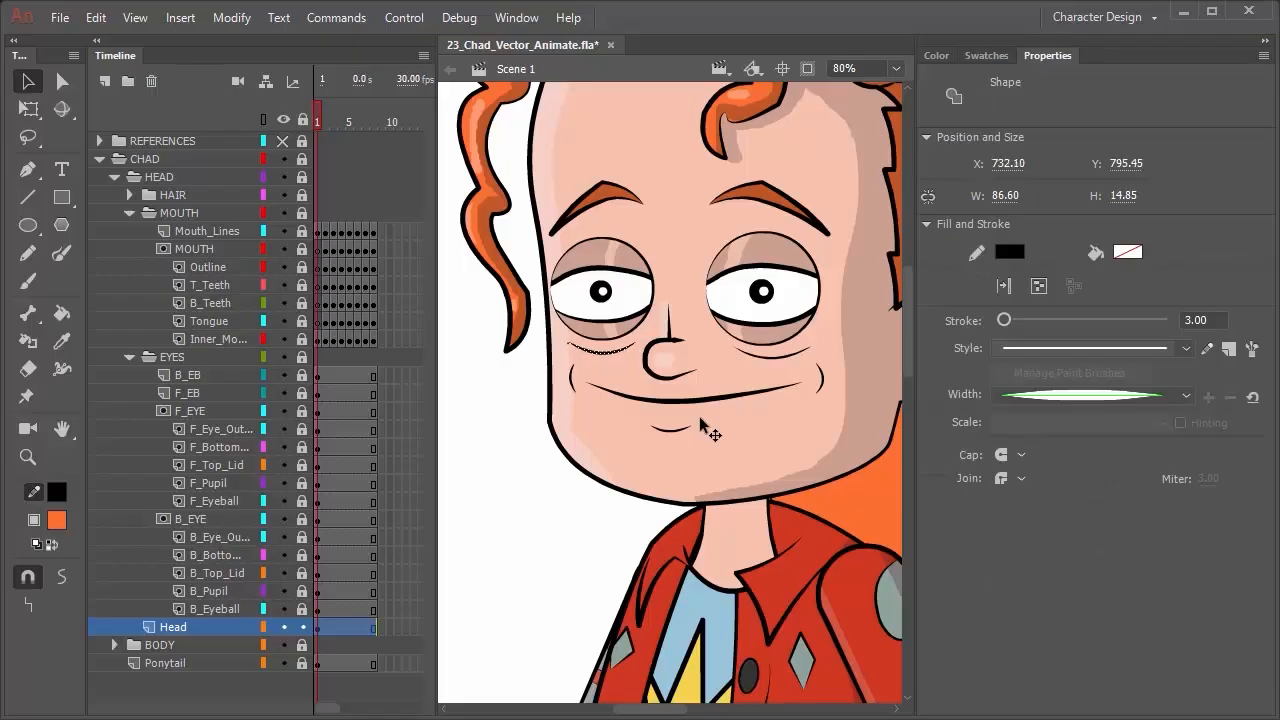
key("Up")
key("Up")
key("Up")
Move the under-eye line beneath the right eye slightly left and up to X 933.90, Y 796.75.
left_click(772, 352)
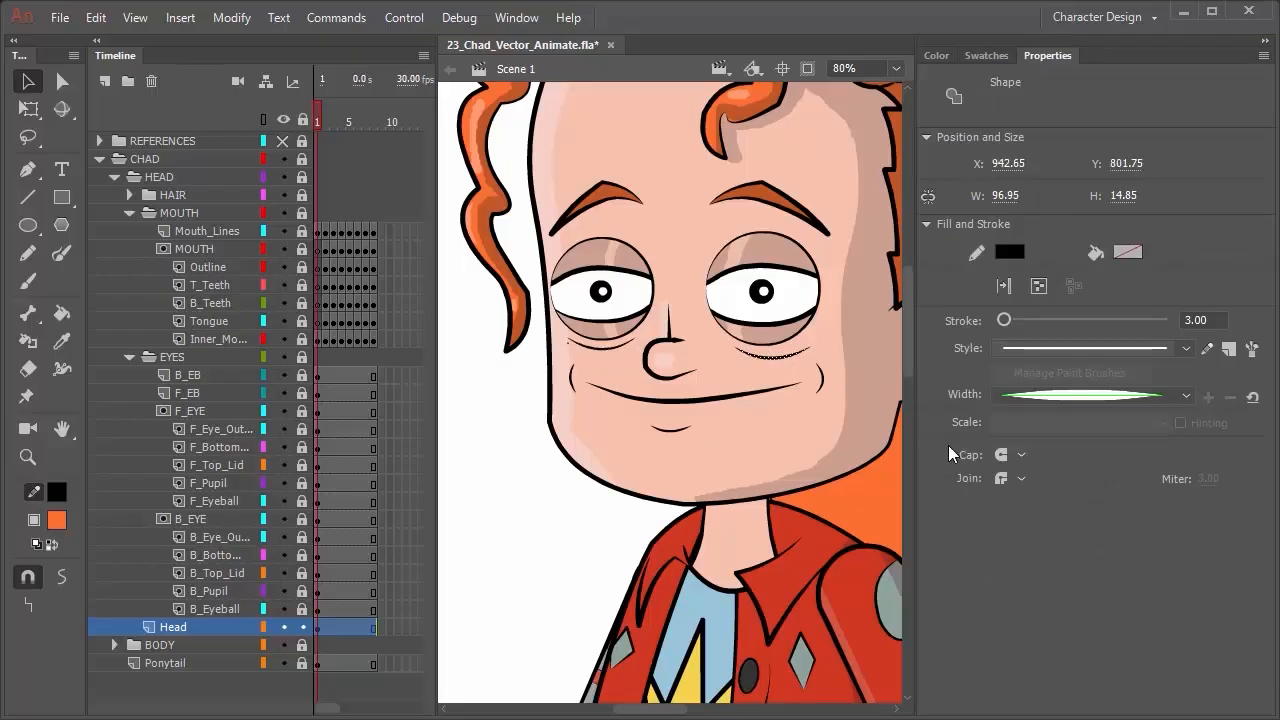
key("Left")
key("Left")
key("Up")
key("Left")
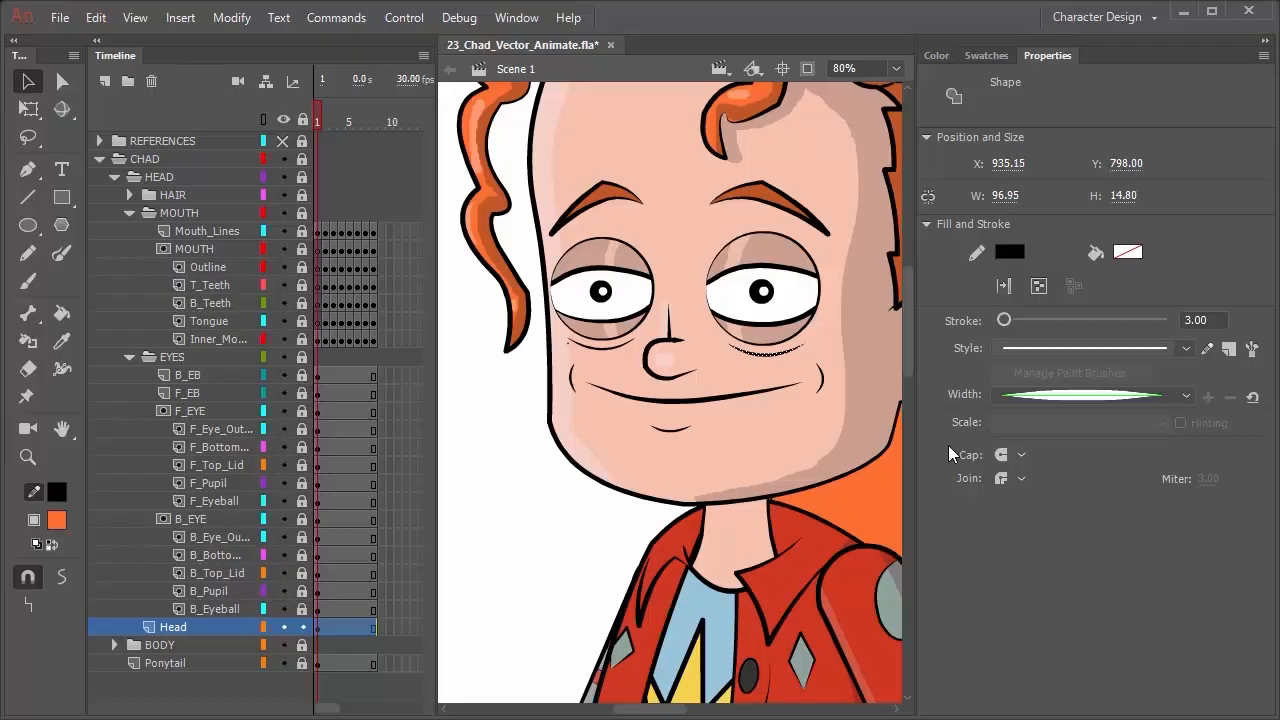
key("Left")
key("Up")
key("Down")
key("Up")
scroll(577, 360, "up", 3)
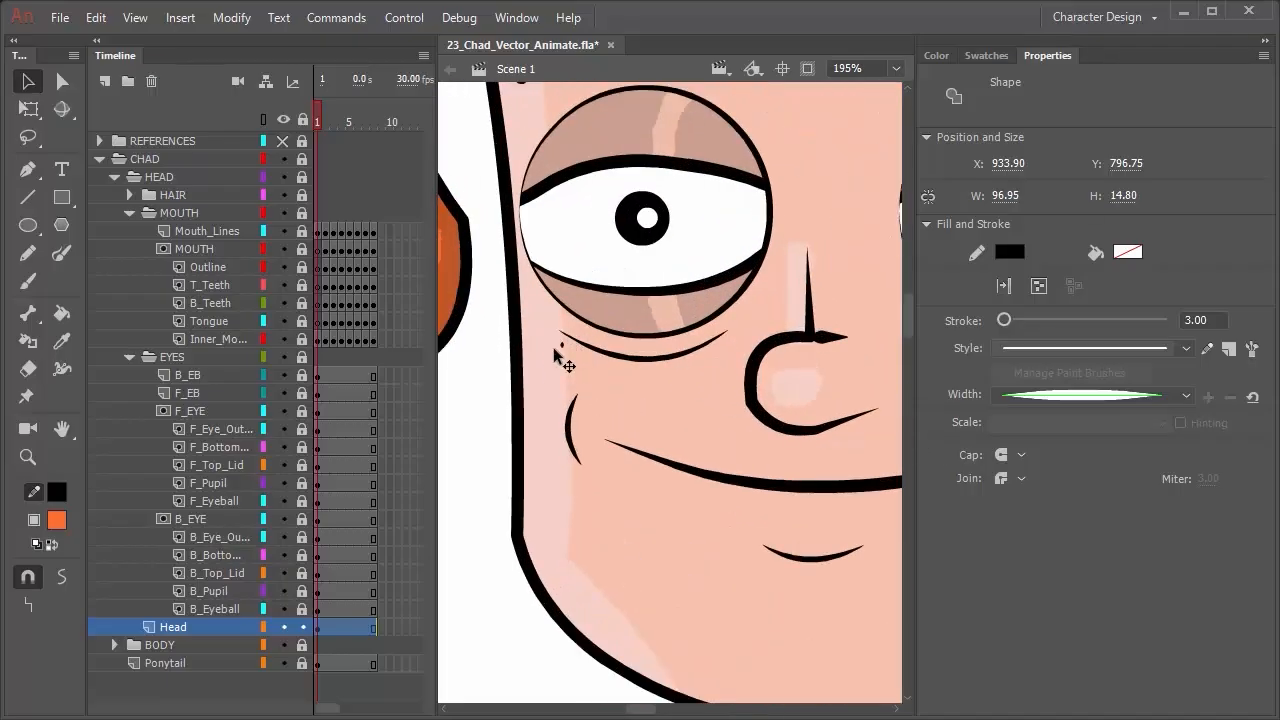
Delete the stray stroke fragment beside the outer end of the under-eye line beneath the left eye.
left_click(564, 346)
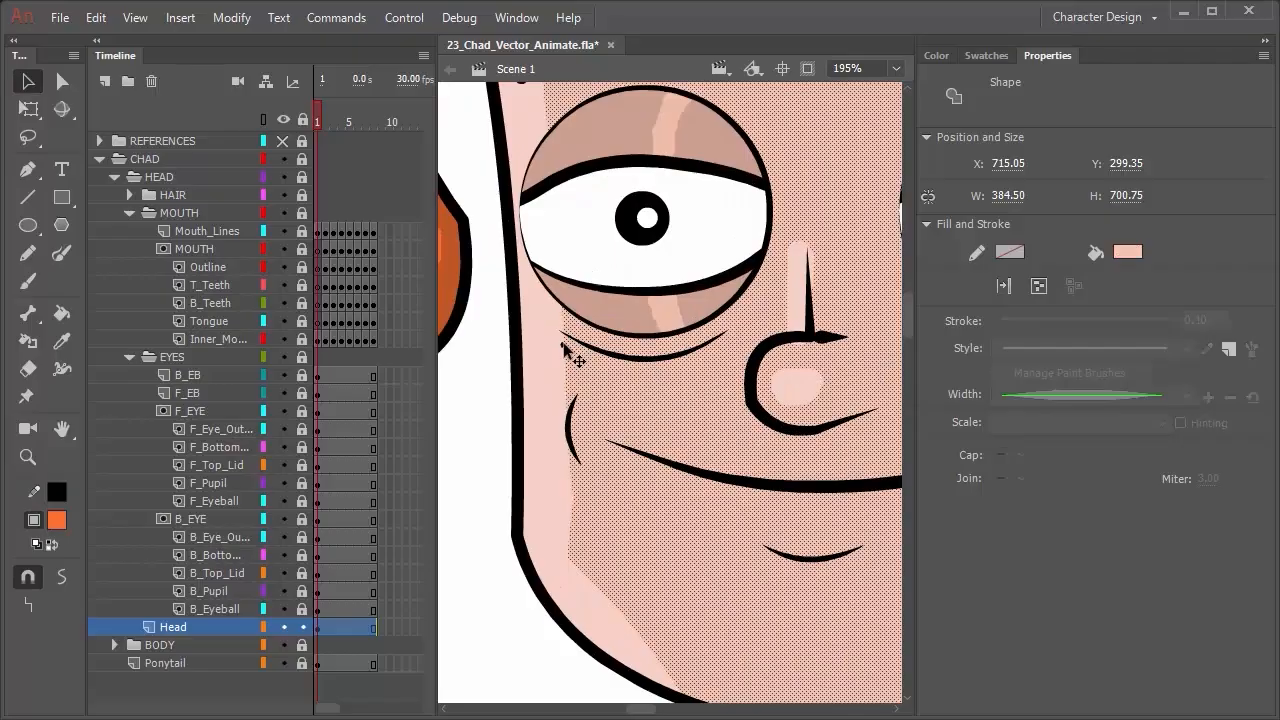
left_click(562, 345)
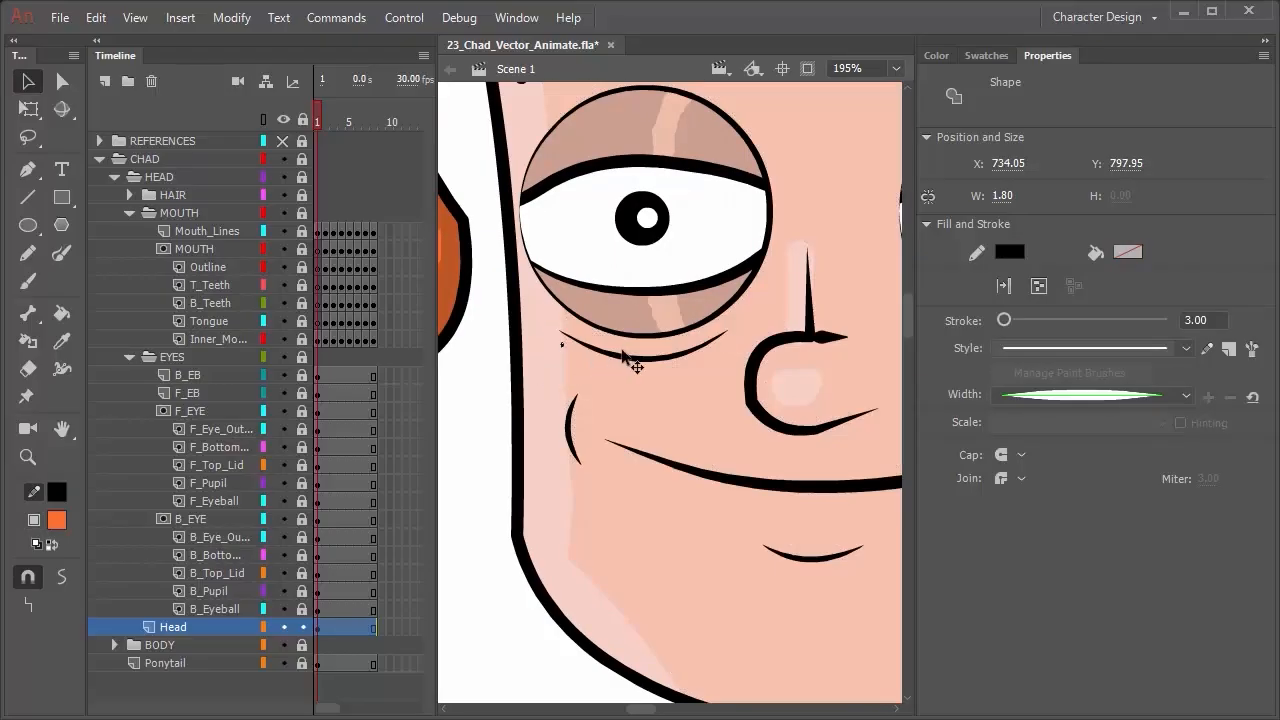
key("Delete")
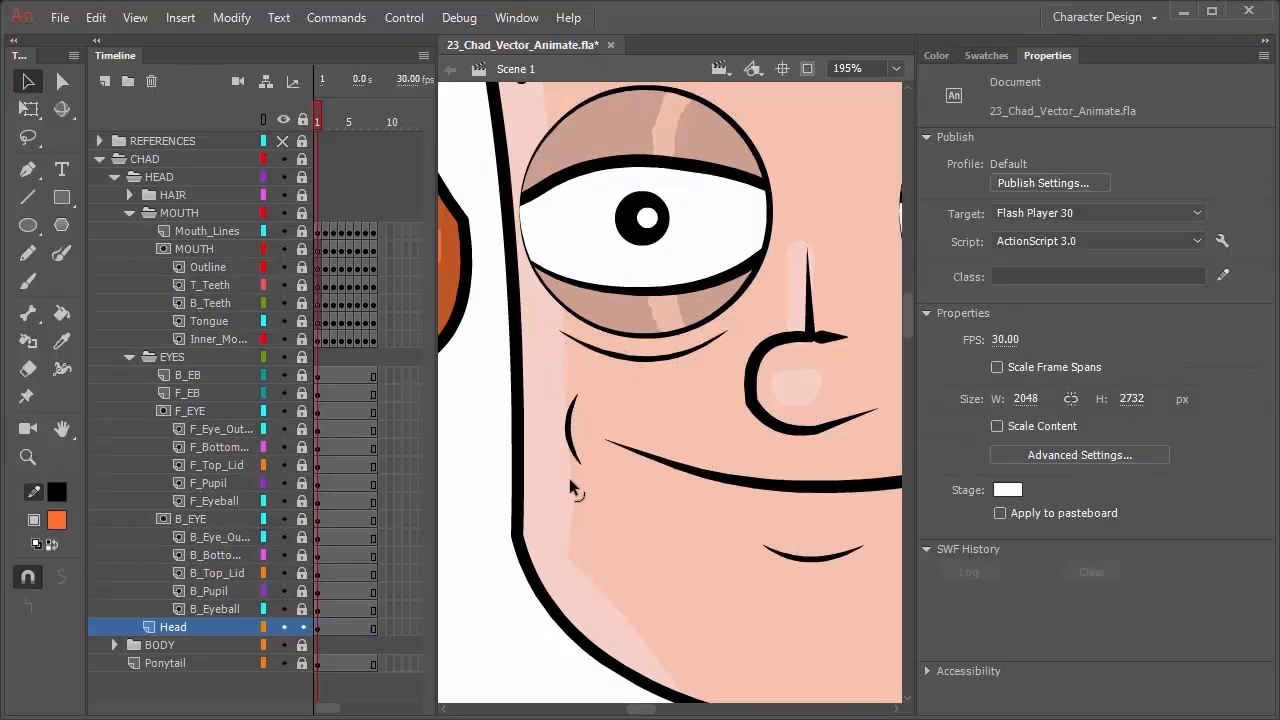
Lock the Head layer, leaving Ponytail unlocked, and set the Line tool's stroke to 6.50.
scroll(767, 512, "up", 1)
scroll(768, 512, "down", 7)
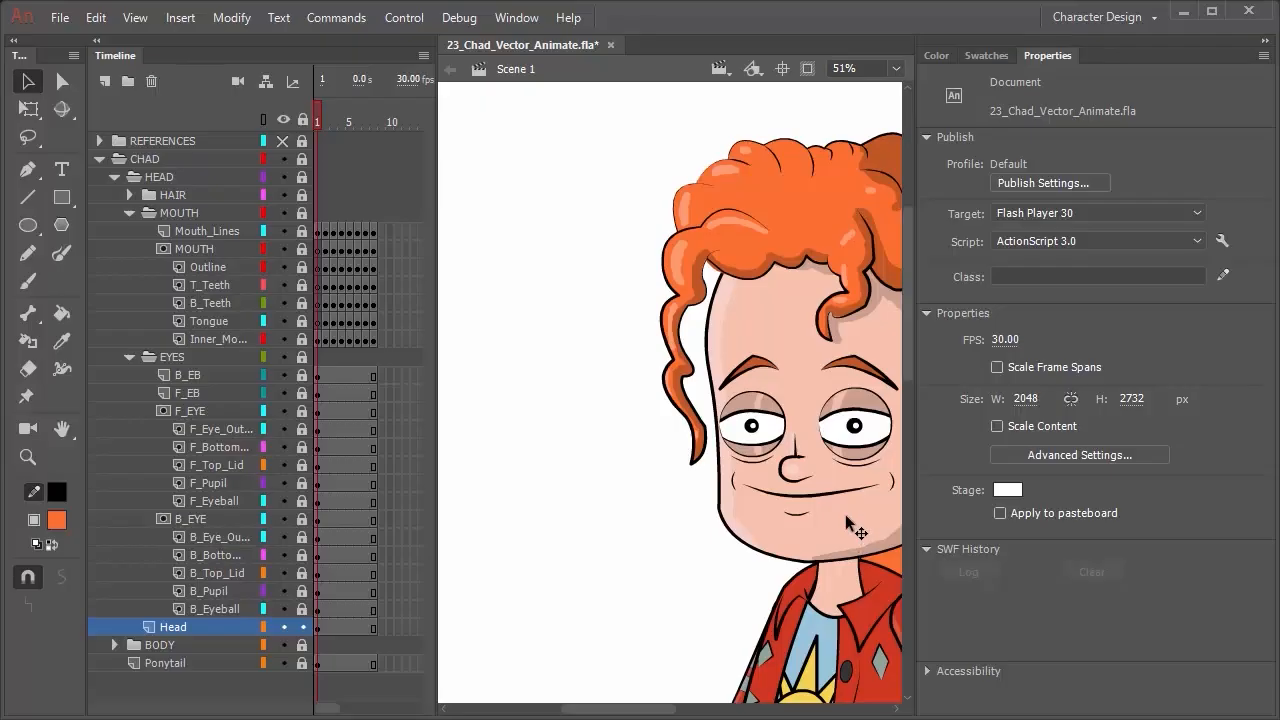
left_click_drag(846, 522, 678, 468)
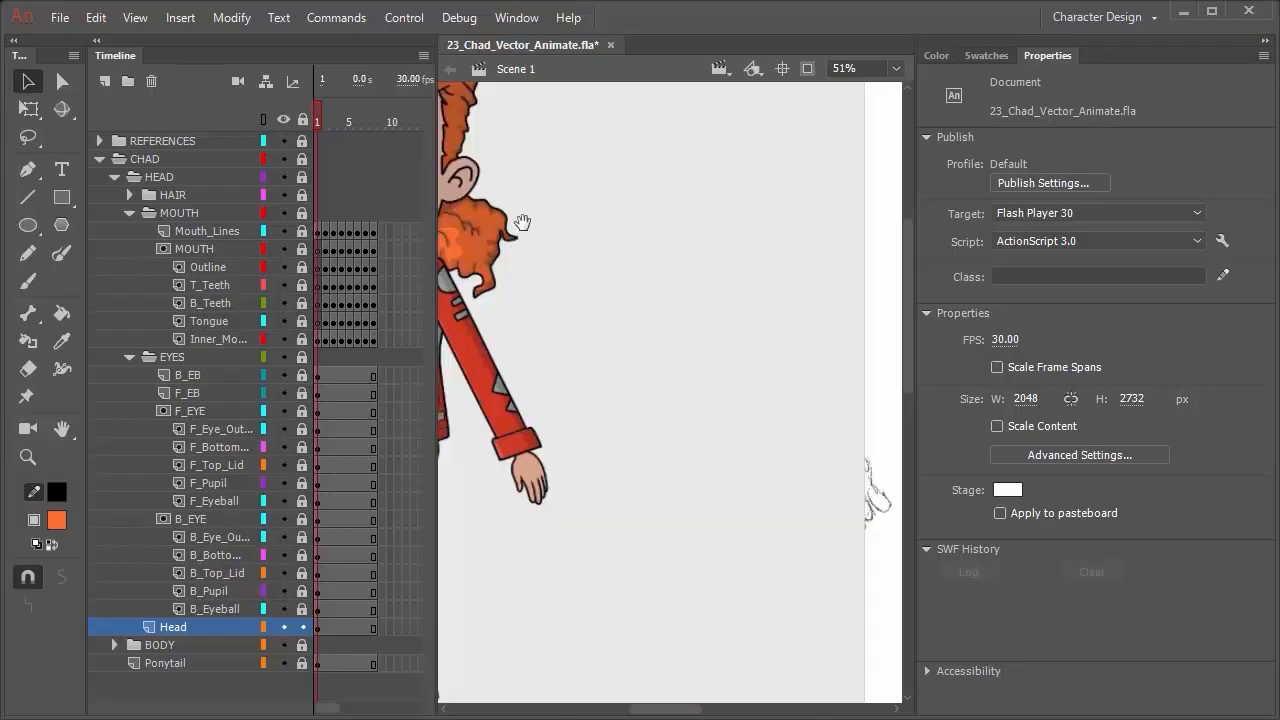
left_click_drag(522, 223, 680, 331)
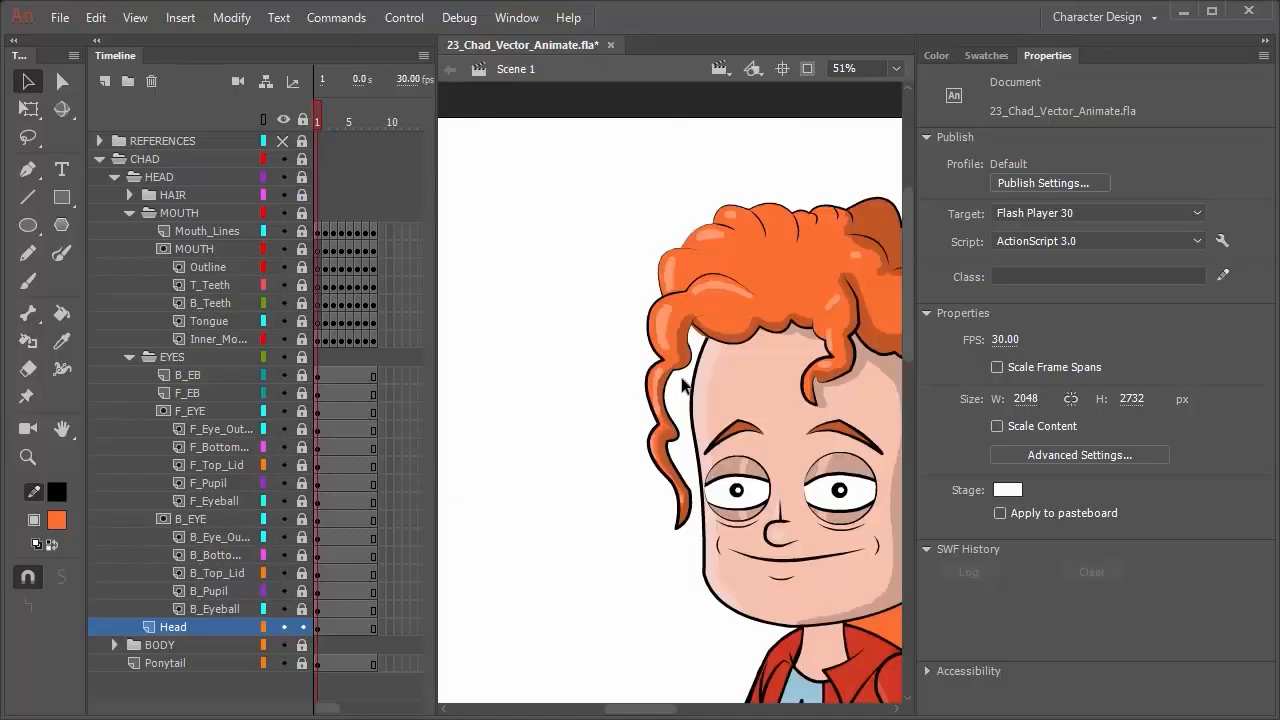
left_click_drag(751, 371, 557, 252)
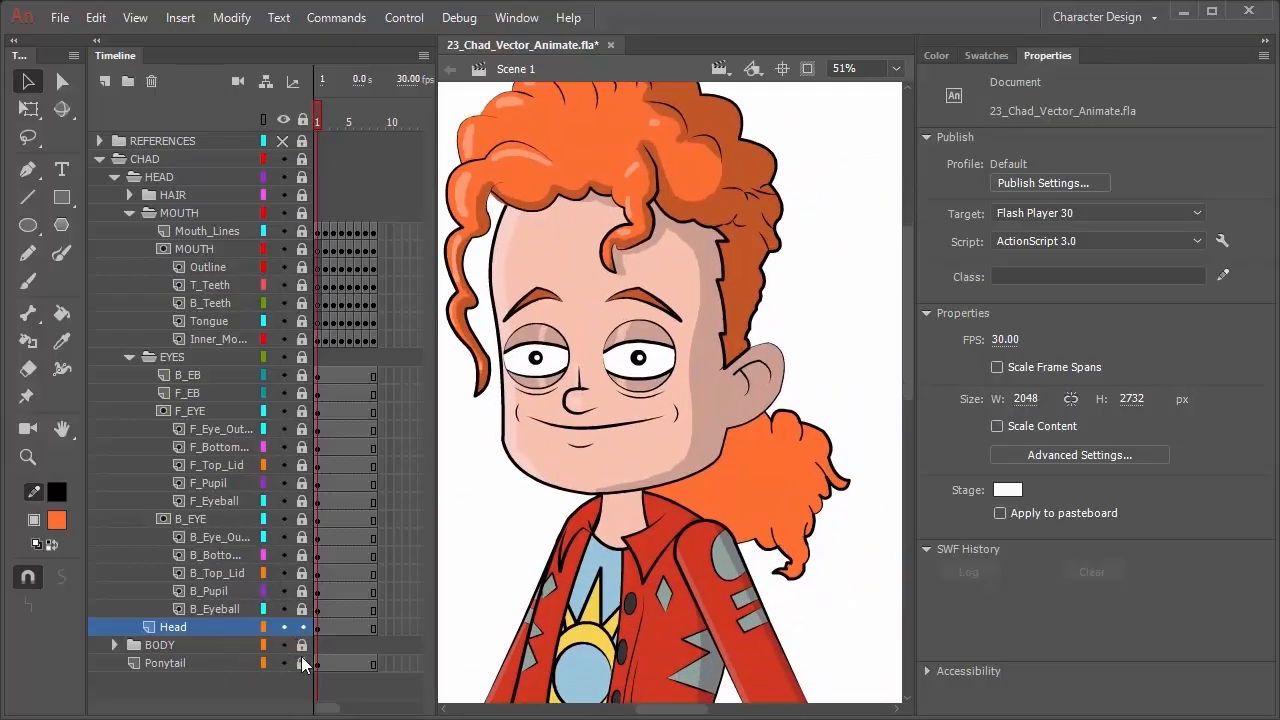
left_click(302, 627)
key("n")
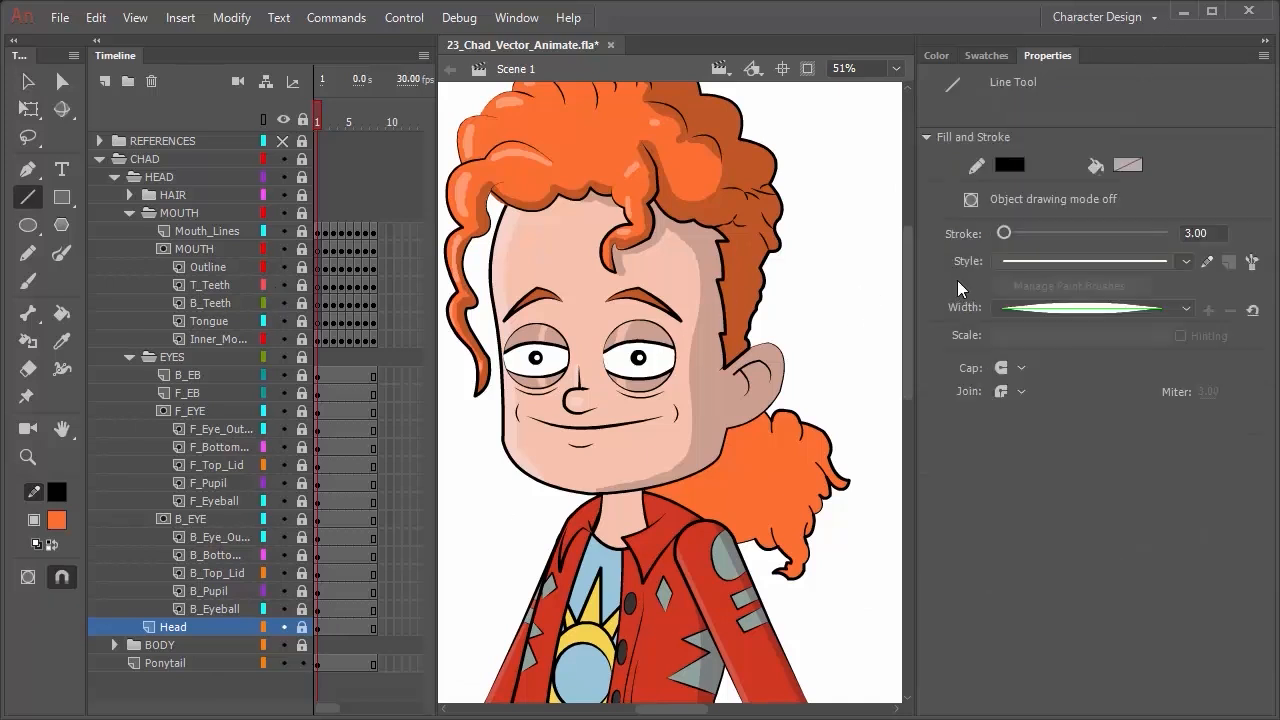
left_click(1196, 232)
type("6")
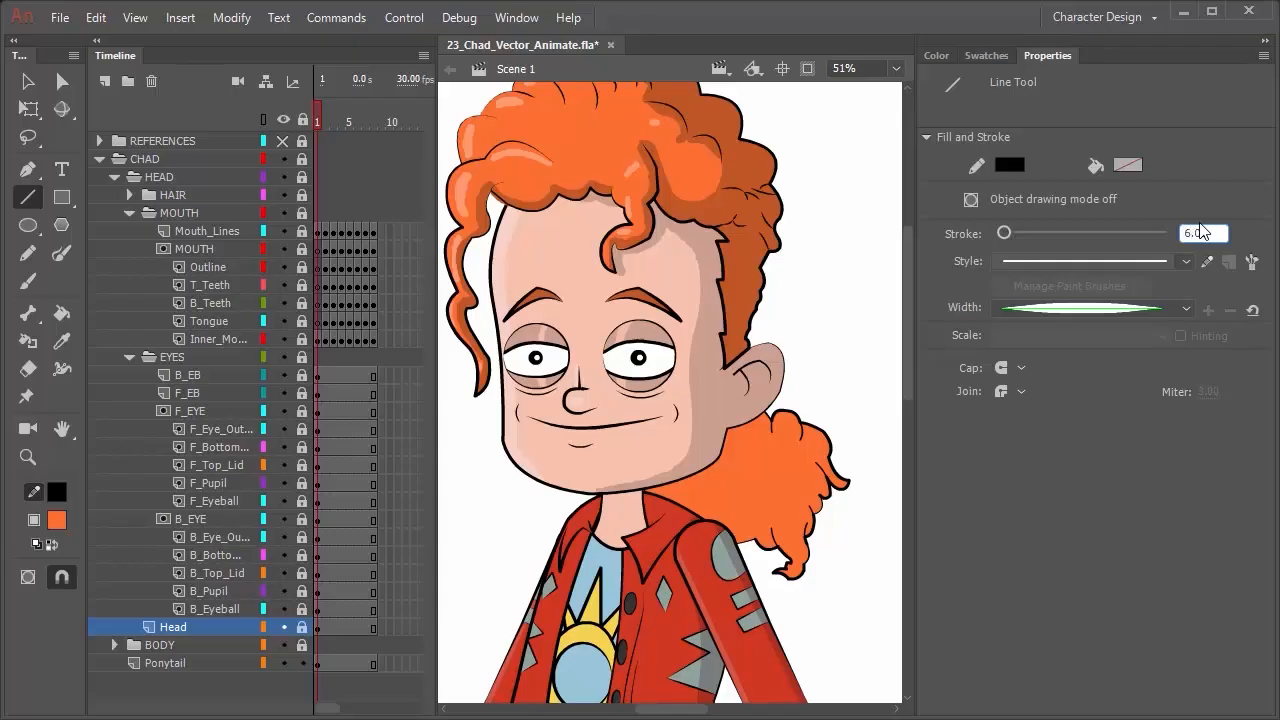
key("Return")
left_click(1196, 232)
type("5")
On frame 1 of the Ponytail layer, draw short black strand lines inside the ponytail beneath the ear and beside the jaw.
left_click(321, 663)
left_click_drag(726, 439, 749, 475)
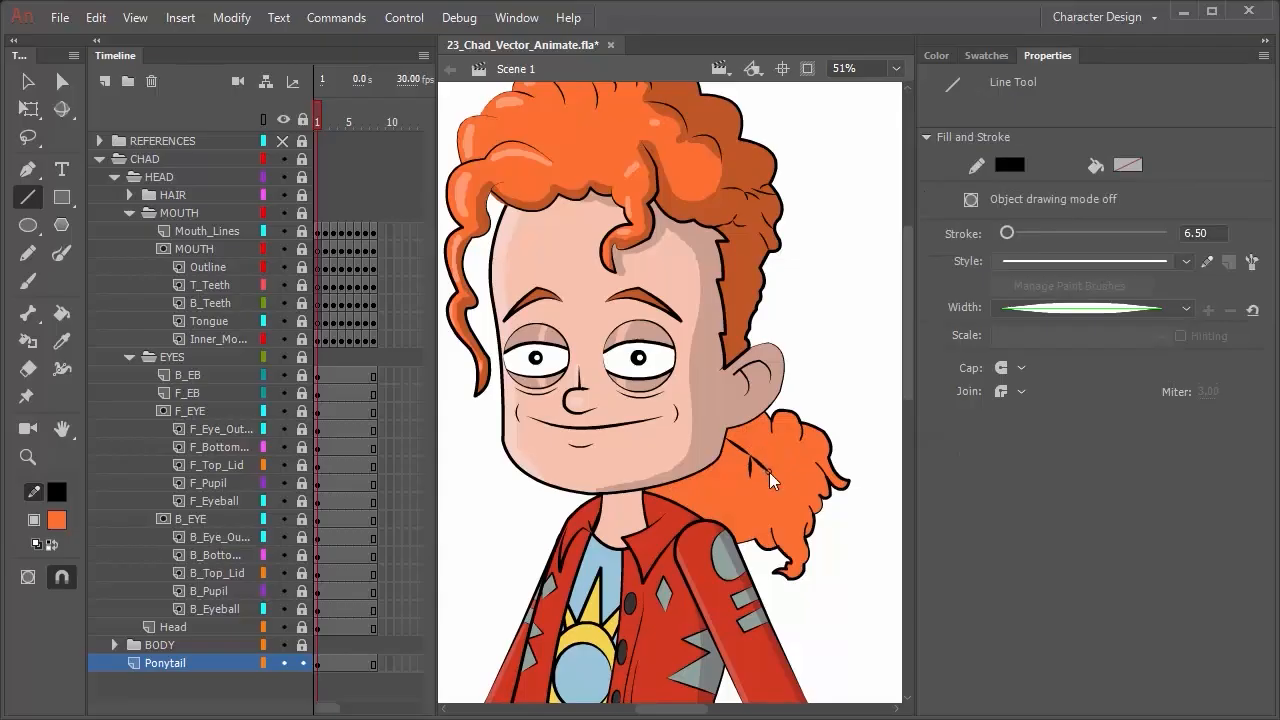
left_click_drag(750, 472, 767, 487)
mouse_move(692, 472)
left_mouse_down()
mouse_move(724, 494)
mouse_move(722, 476)
mouse_move(729, 493)
left_mouse_up()
Turn off object snapping and bend the ponytail strand lines beside the jaw into curves.
key("v")
left_click(716, 478)
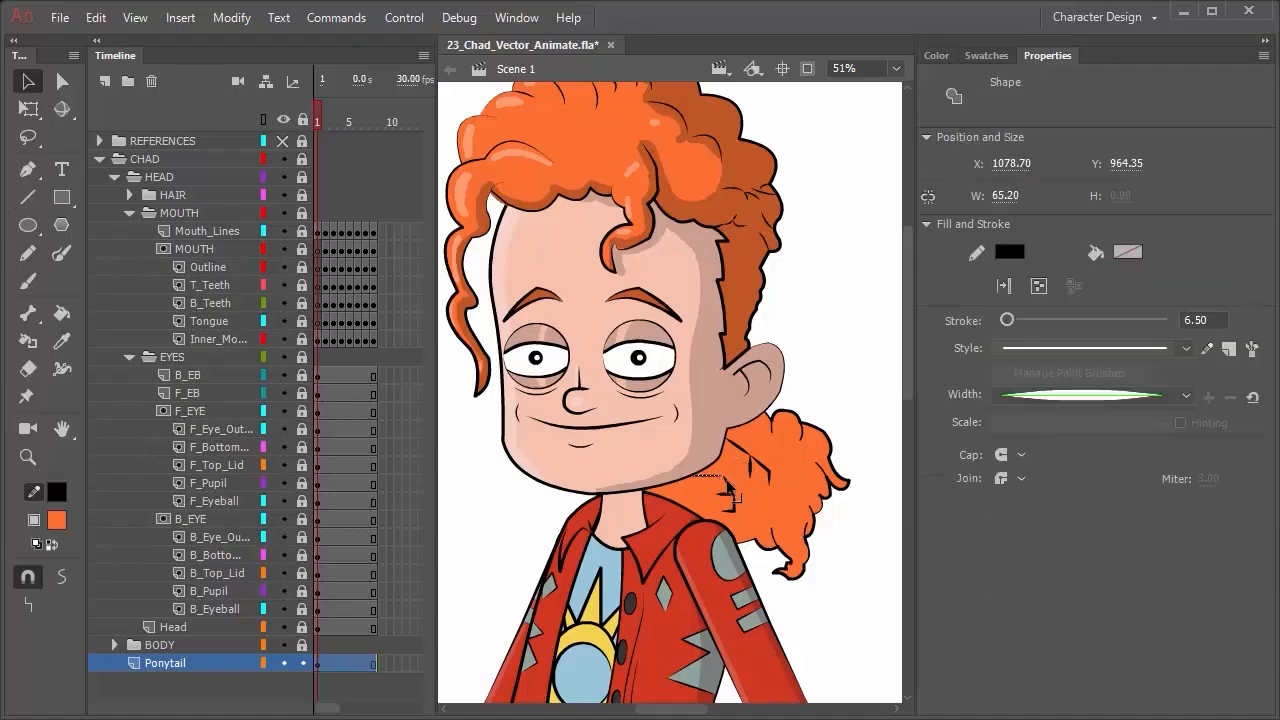
left_click(825, 552)
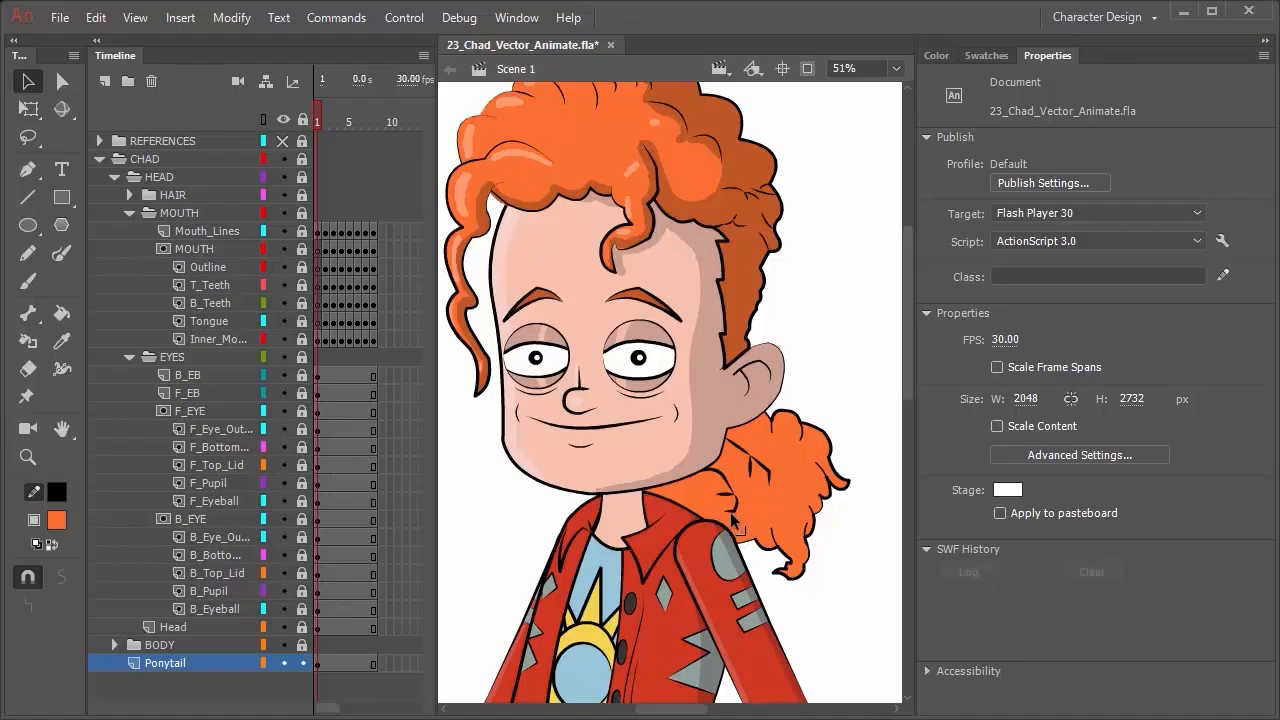
scroll(732, 520, "up", 5)
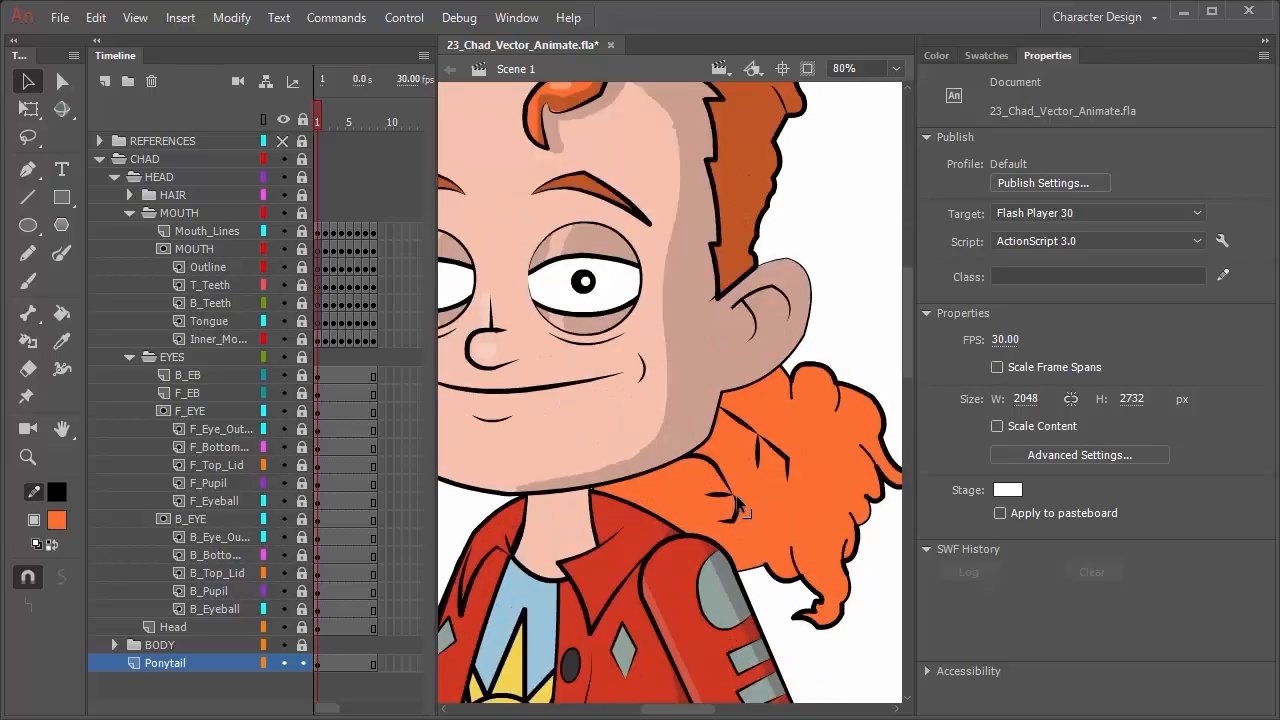
left_click(30, 576)
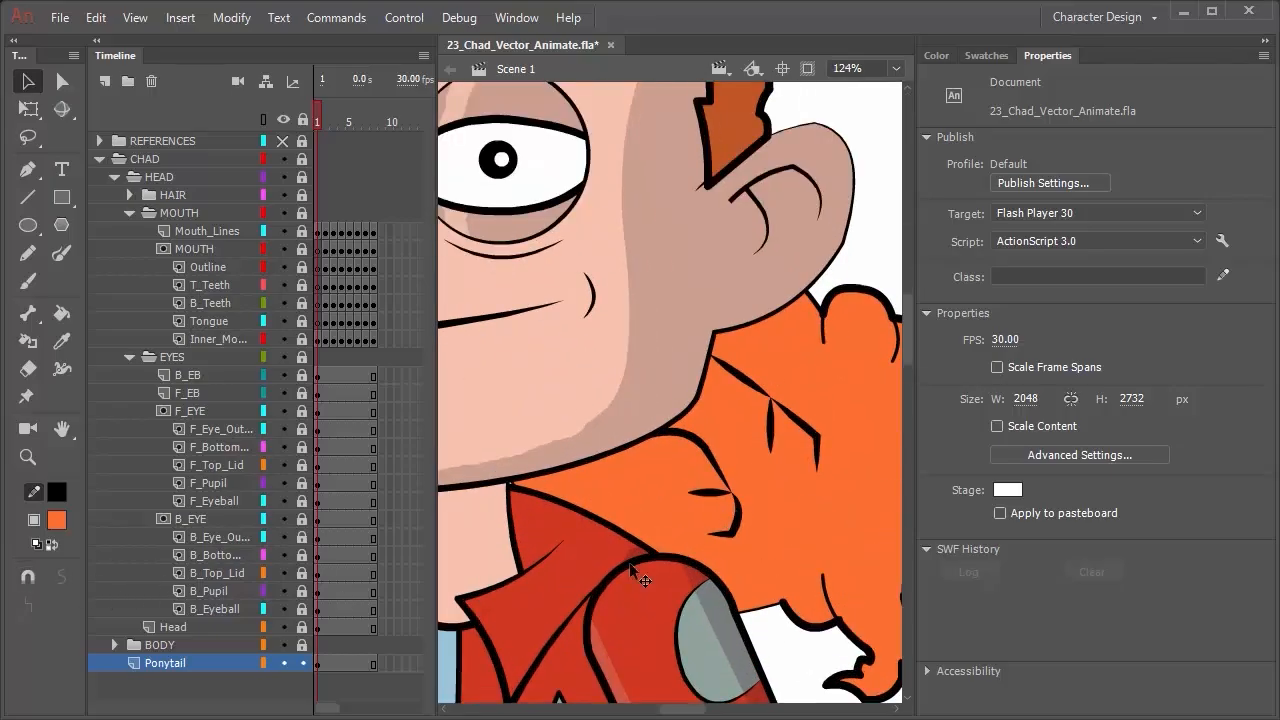
mouse_move(706, 533)
left_mouse_down()
mouse_move(680, 534)
mouse_move(708, 550)
left_mouse_up()
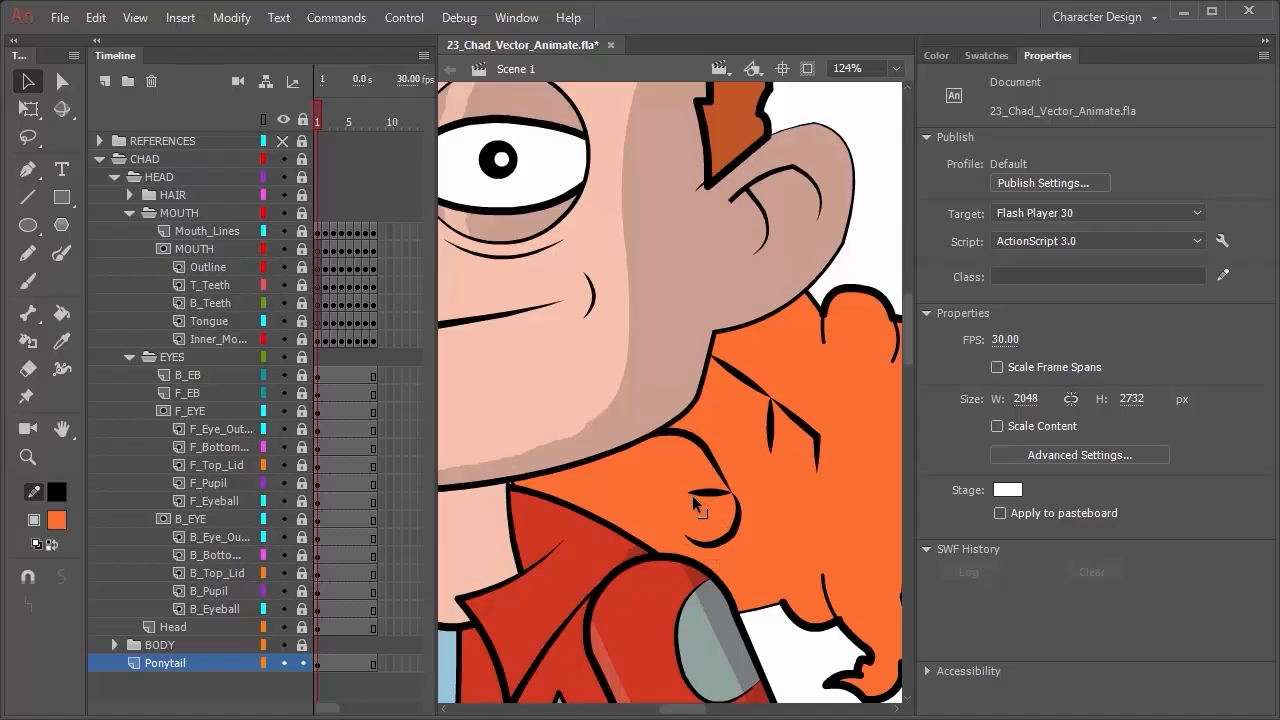
left_click_drag(692, 496, 710, 515)
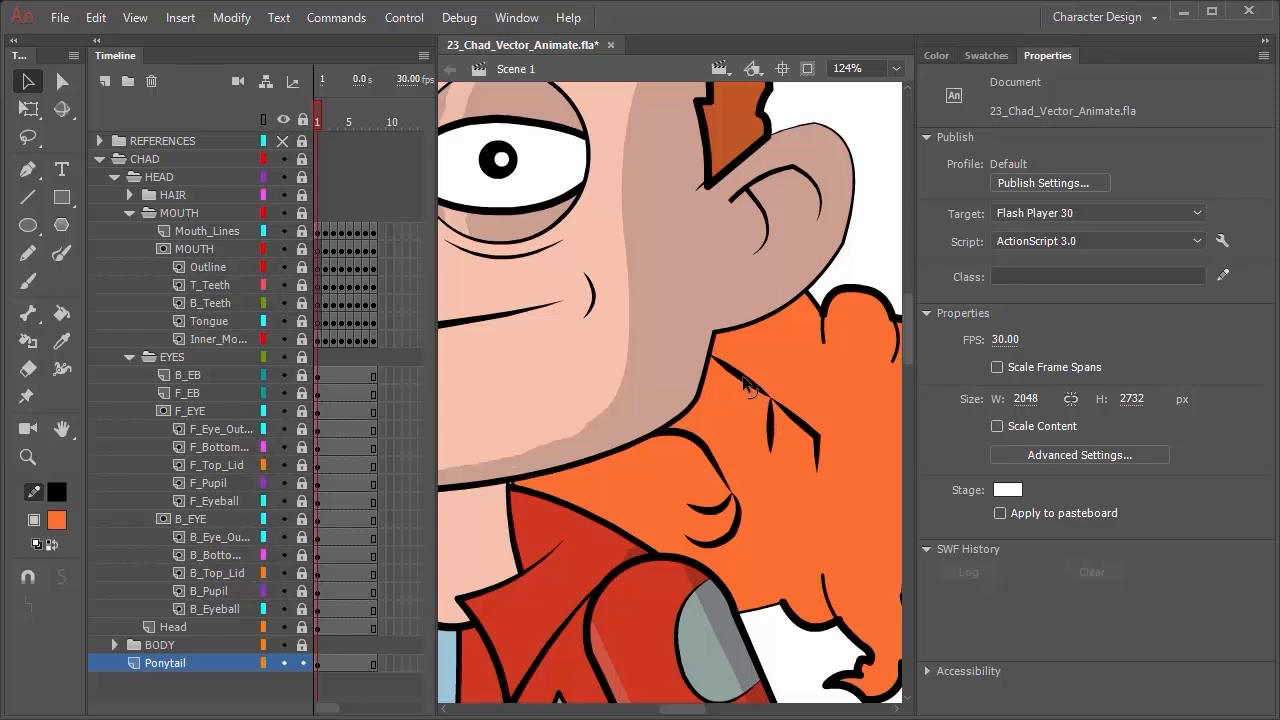
Bend the ponytail strand lines beneath the ear into rounded curl arcs.
left_click_drag(798, 422, 806, 403)
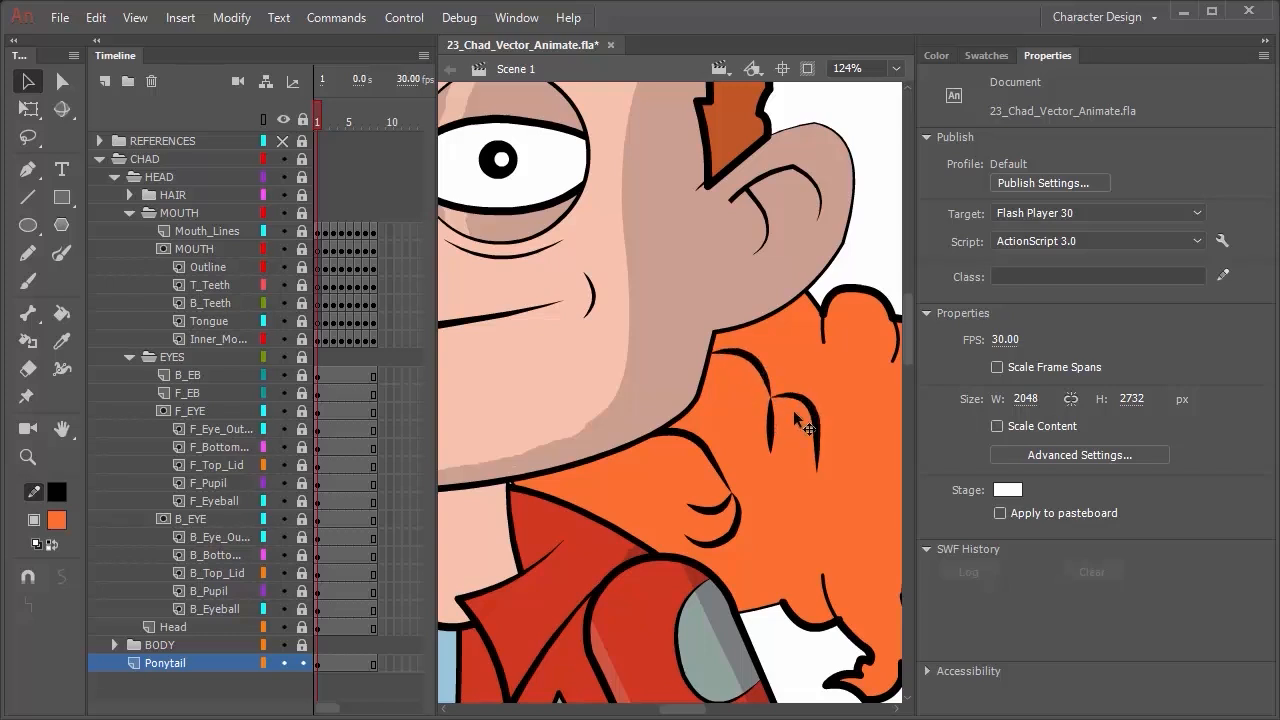
left_click(772, 428)
key("Delete")
key("ctrl+z")
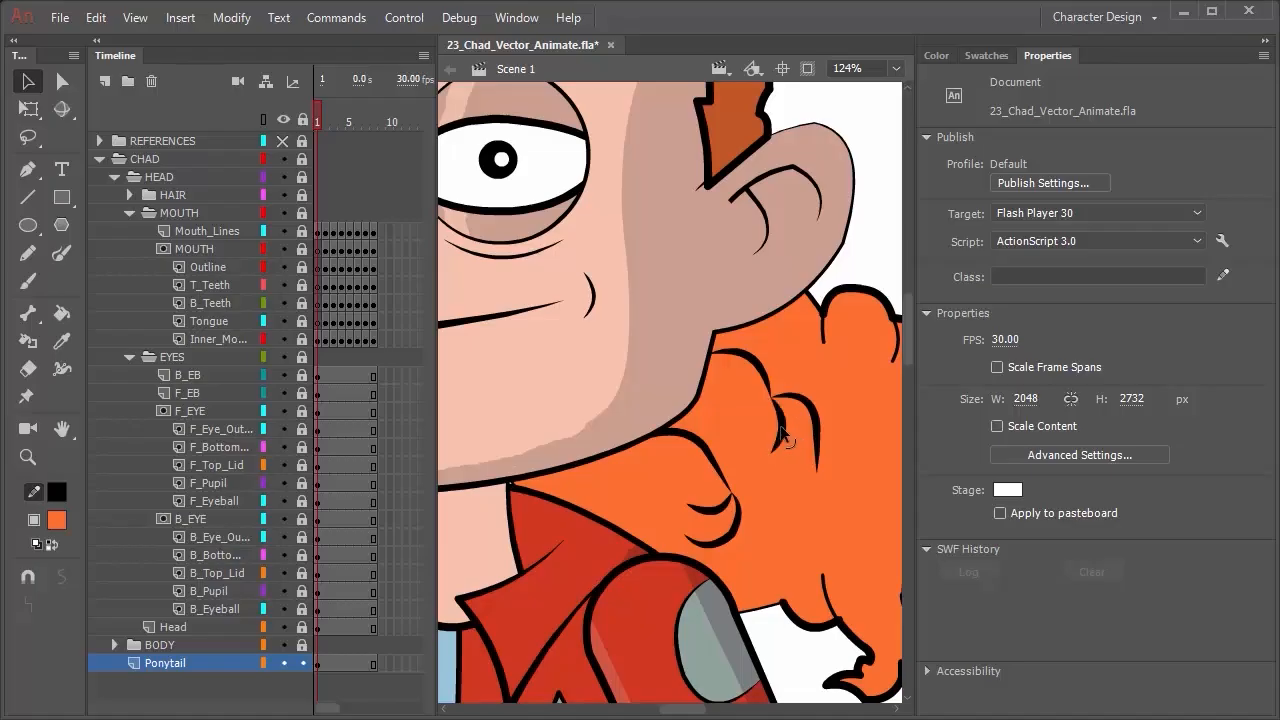
mouse_move(818, 434)
left_mouse_down()
mouse_move(835, 428)
mouse_move(817, 468)
mouse_move(836, 430)
mouse_move(840, 447)
left_mouse_up()
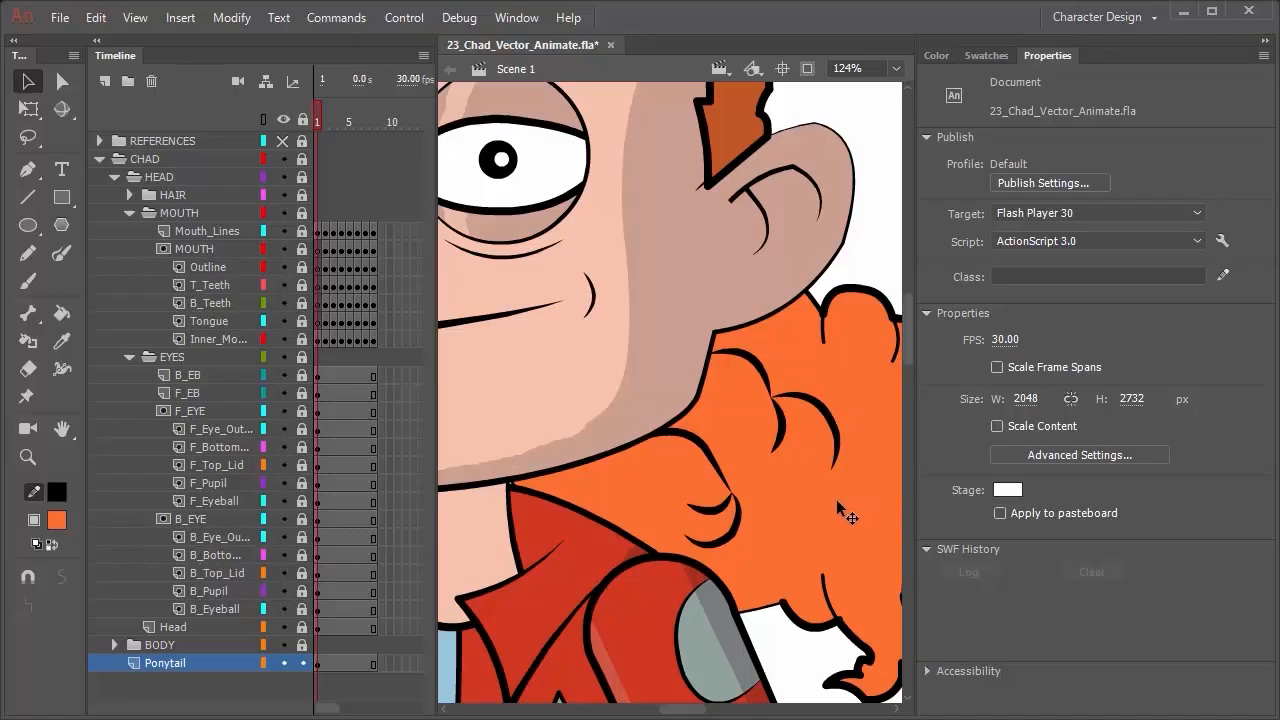
Unlock the Hair layer in the HAIR folder and sample the dark orange fill of the back hair as the fill color.
scroll(837, 503, "down", 5)
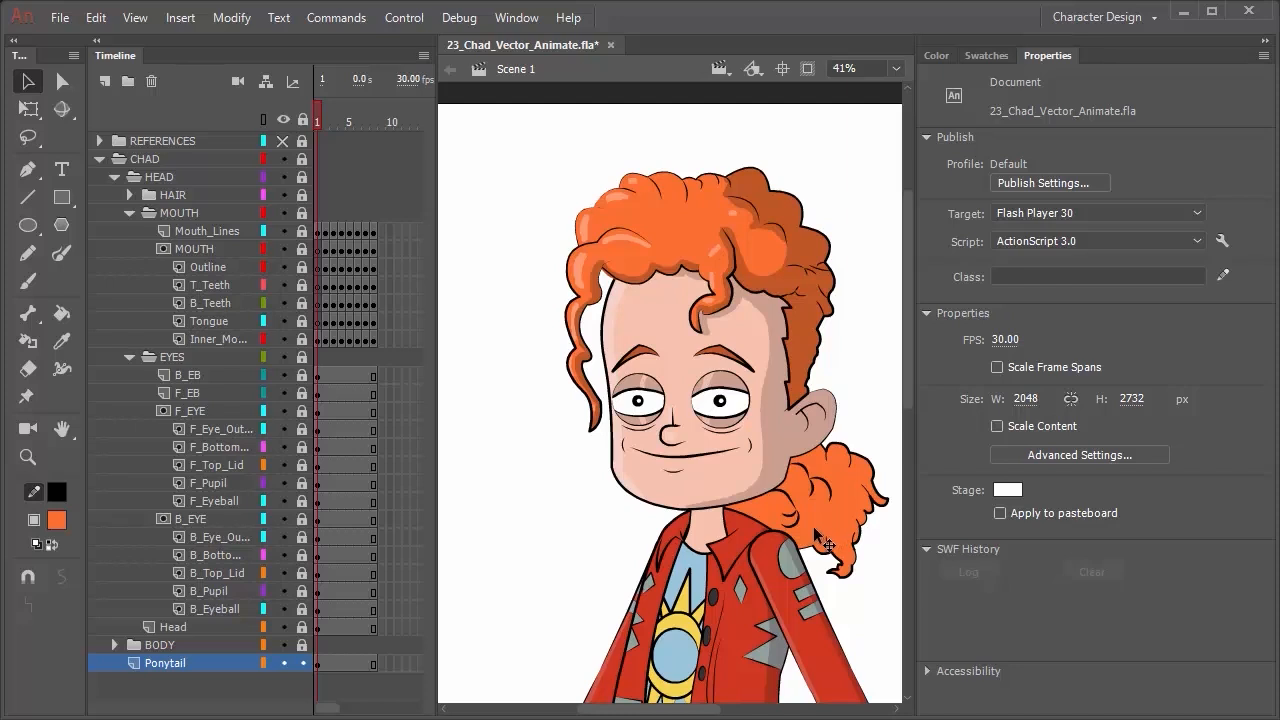
left_click(126, 195)
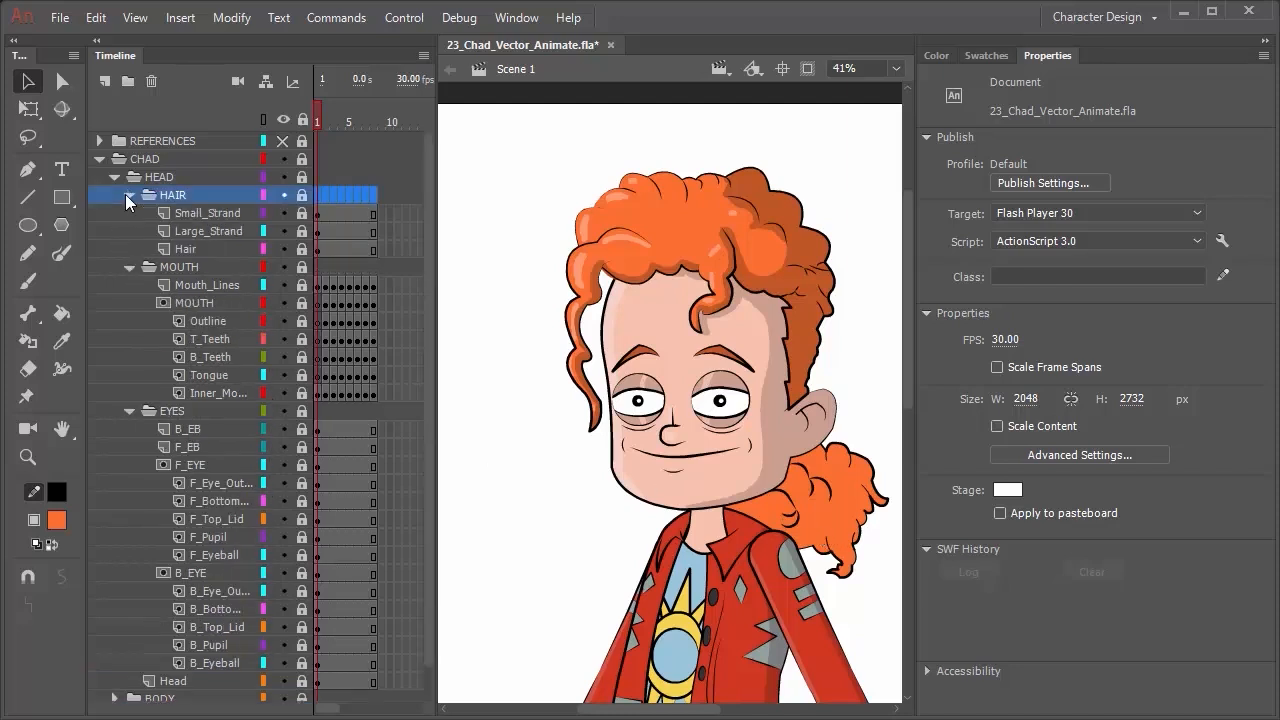
left_click(304, 249)
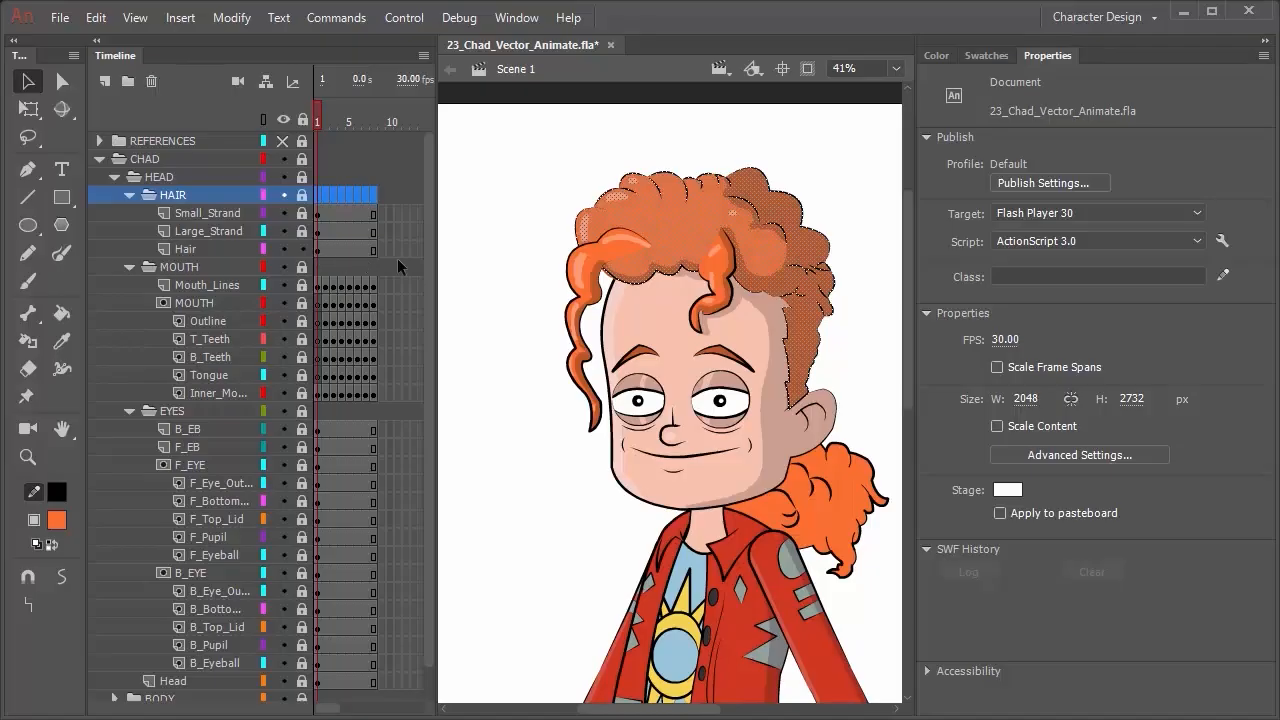
left_click(483, 233)
key("i")
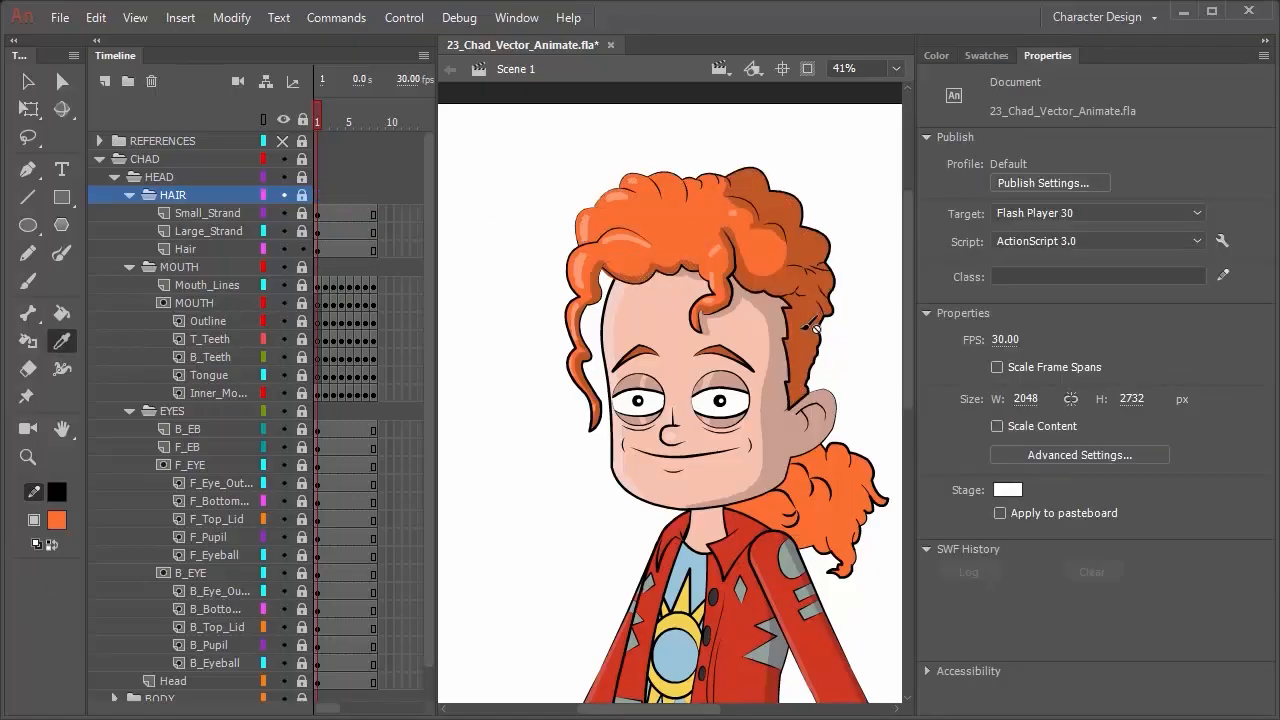
left_click(808, 325)
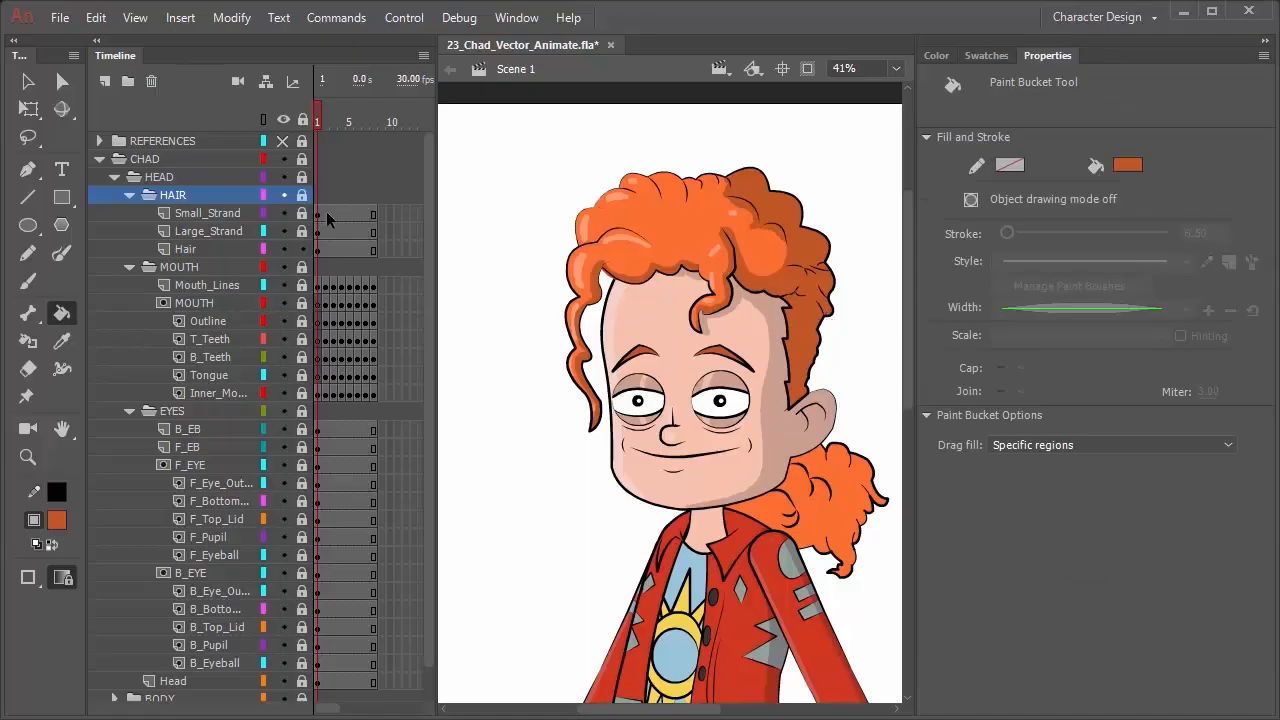
Collapse the HAIR, MOUTH and EYES folders and select frame 1 of the Ponytail layer.
left_click(285, 196)
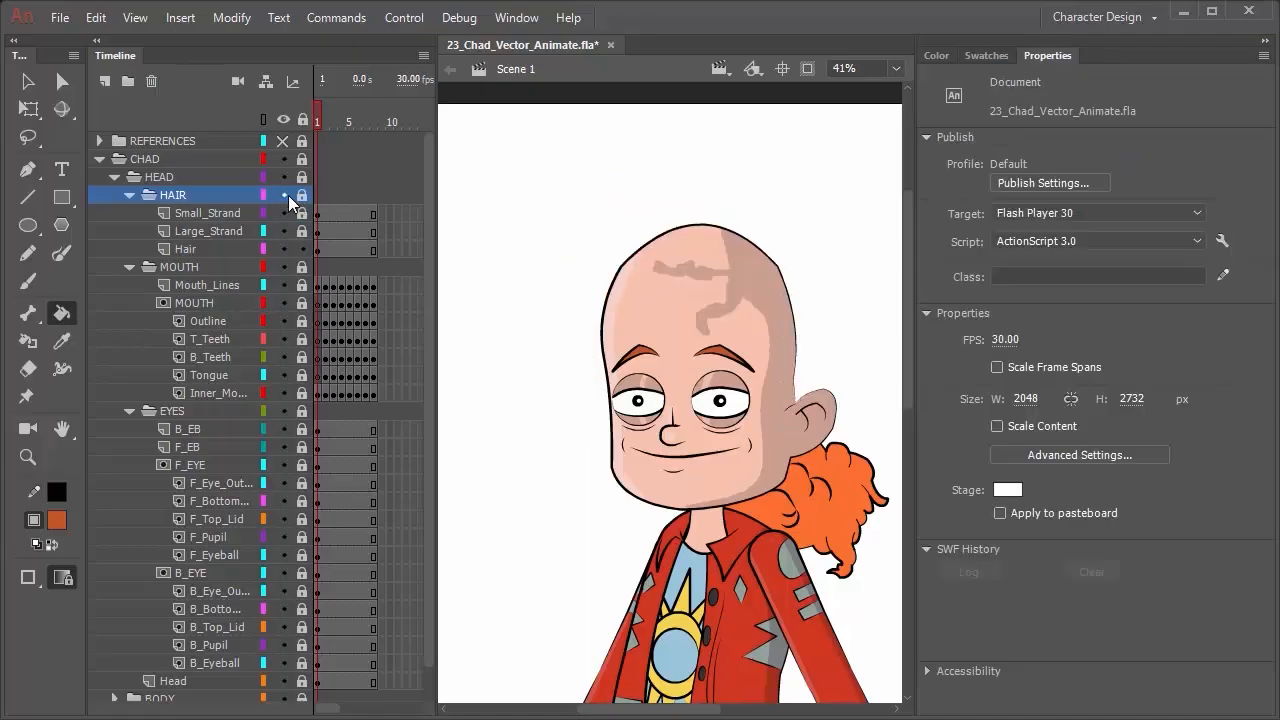
left_click(287, 197)
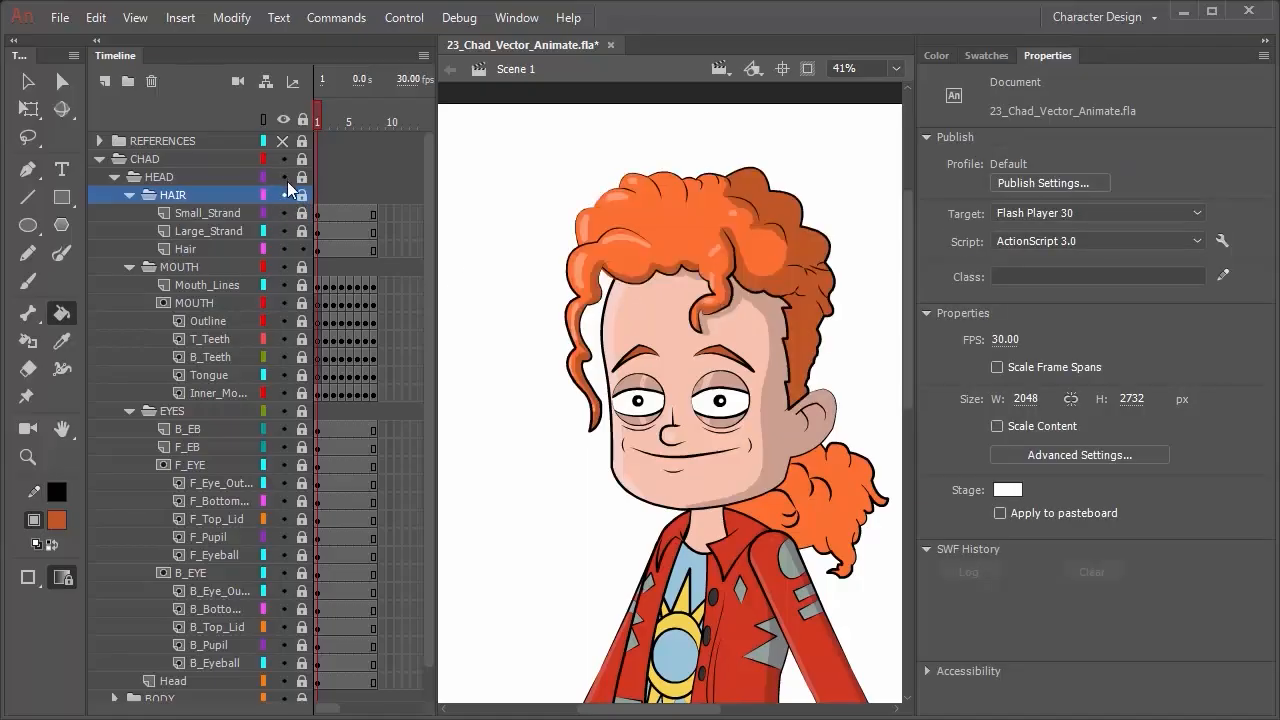
left_click(129, 195)
left_click(128, 213)
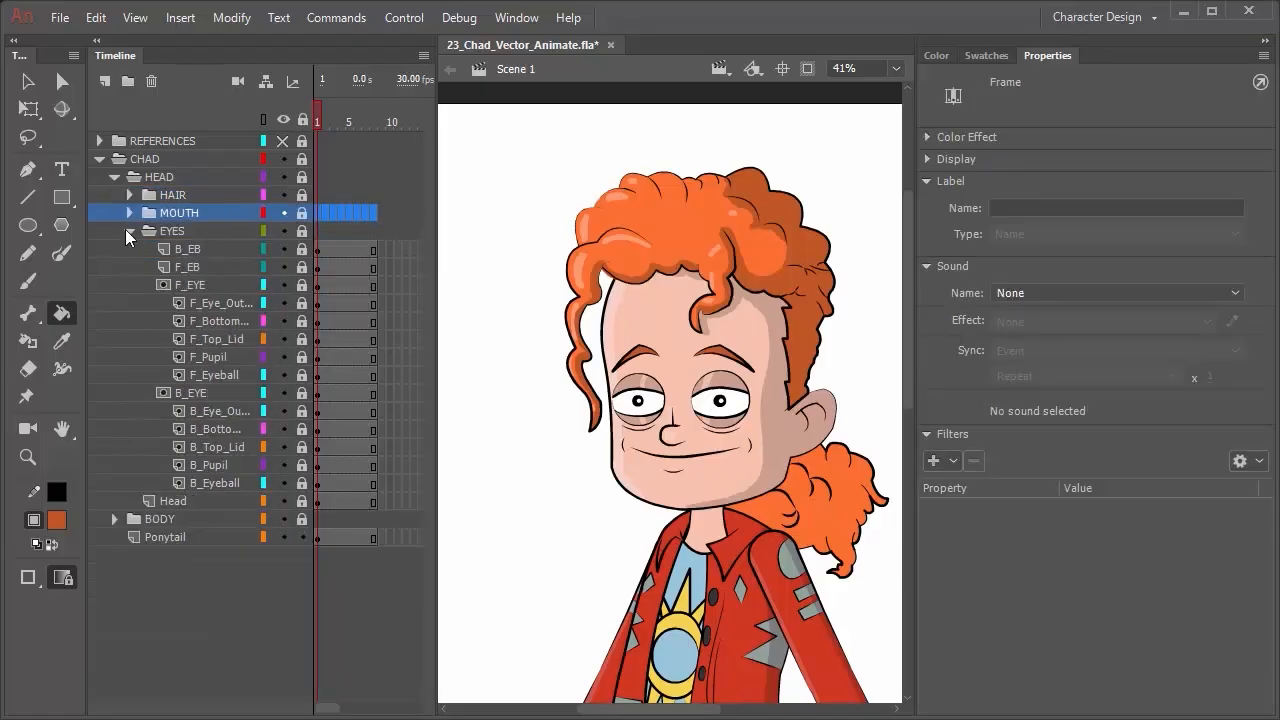
left_click(125, 229)
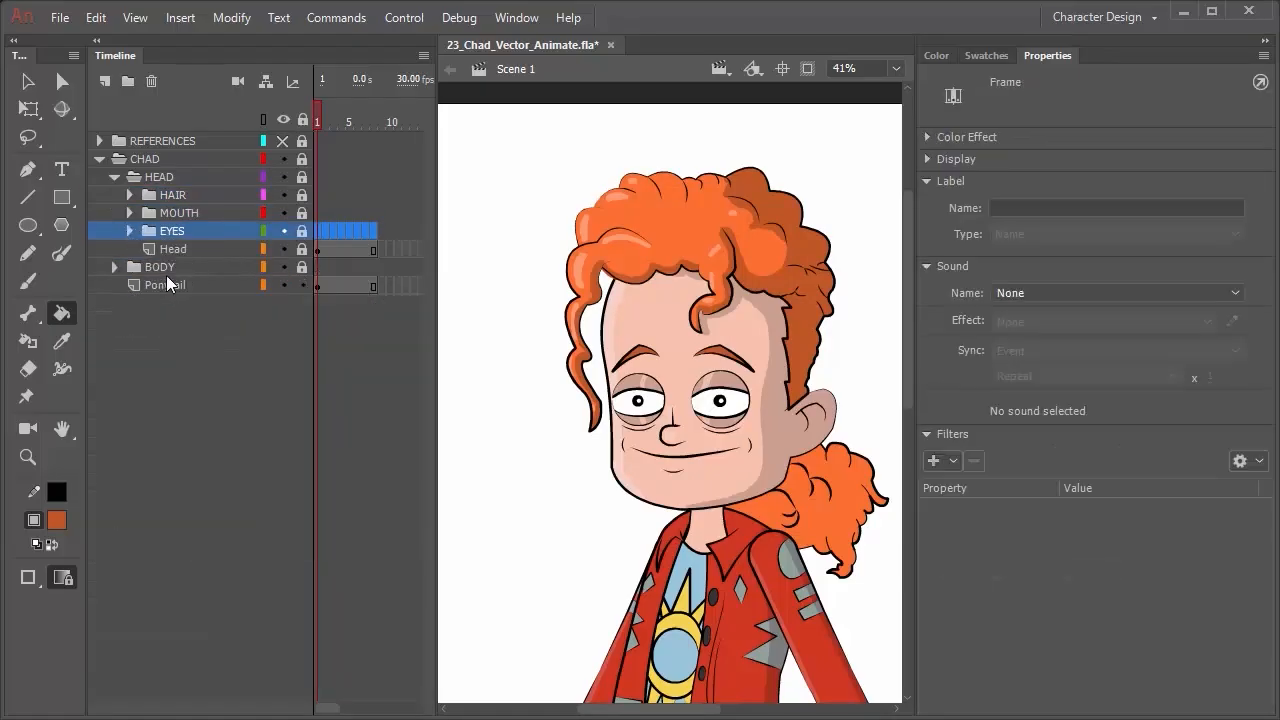
left_click(317, 287)
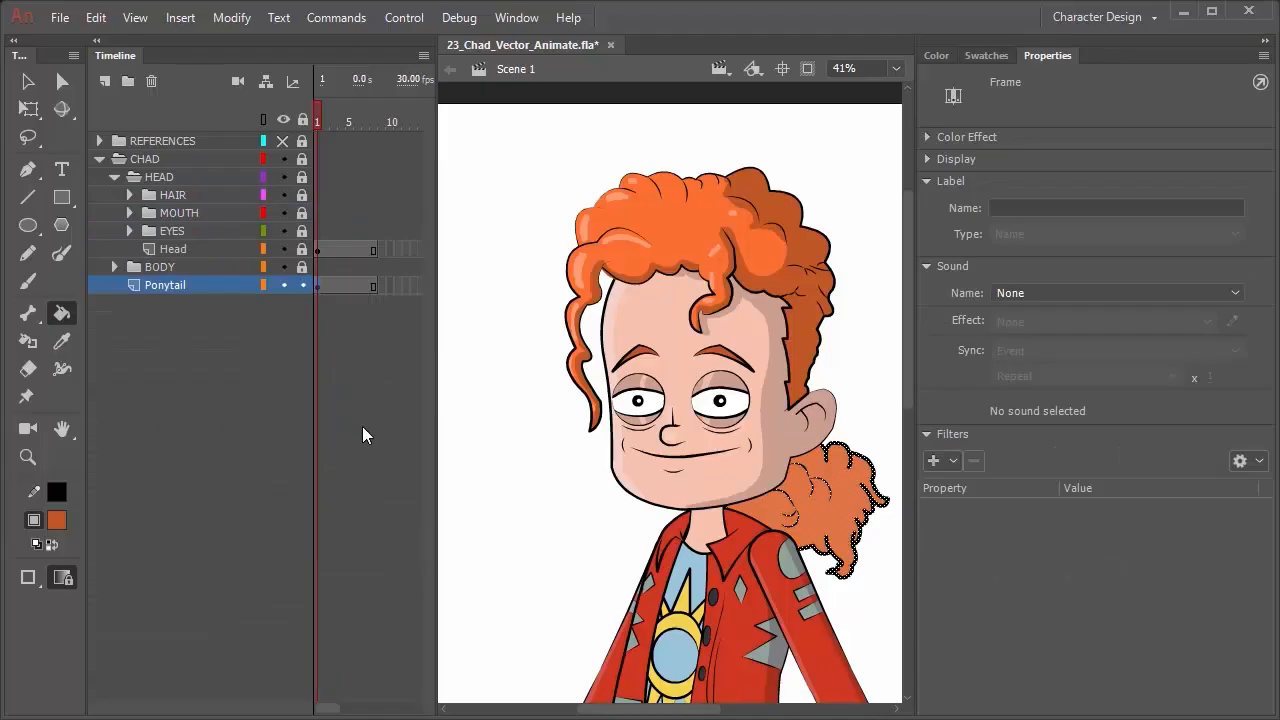
Set the brush mode to Paint Fills and deselect the ponytail artwork.
left_click(62, 577)
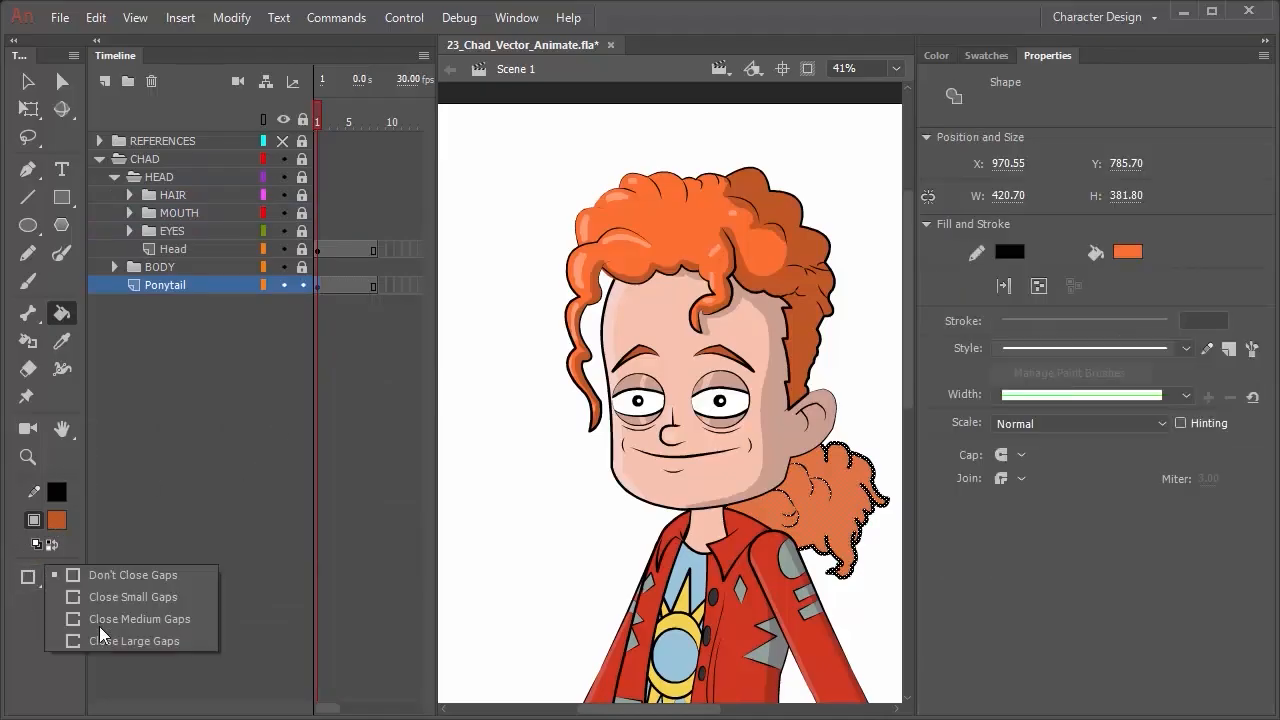
left_click(28, 281)
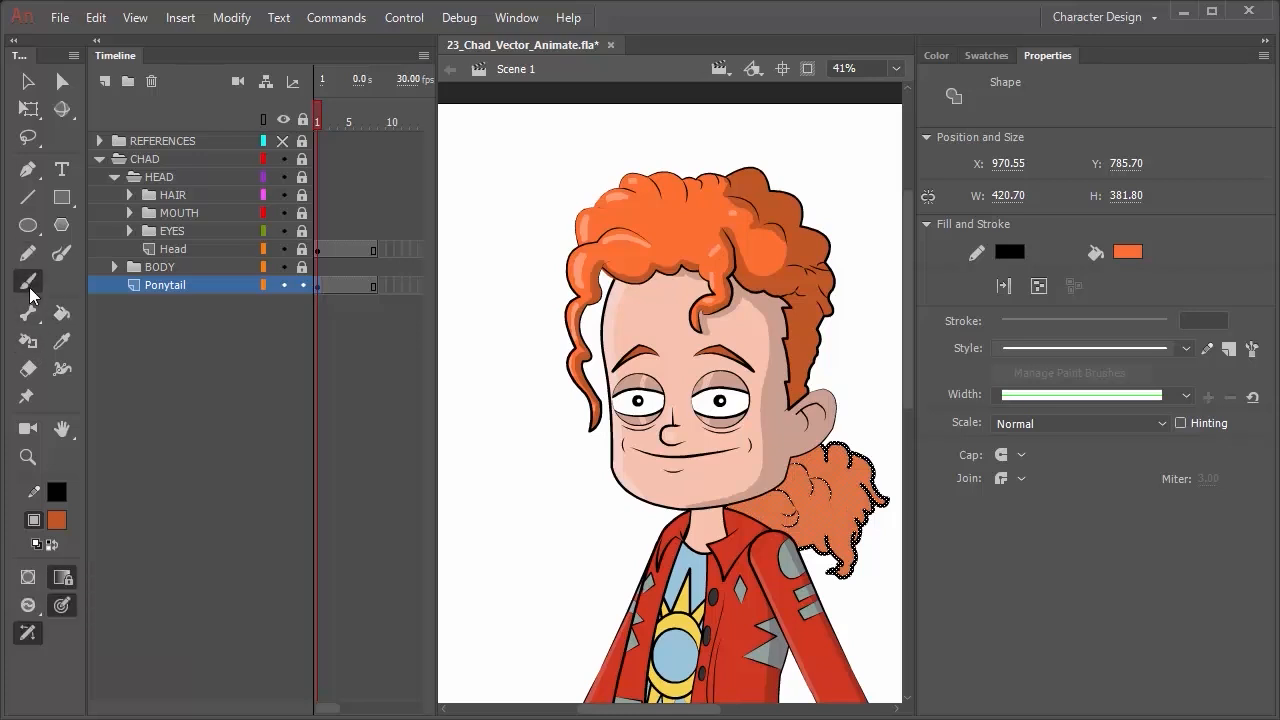
left_click(28, 608)
left_click(111, 626)
left_click(41, 88)
left_click(208, 390)
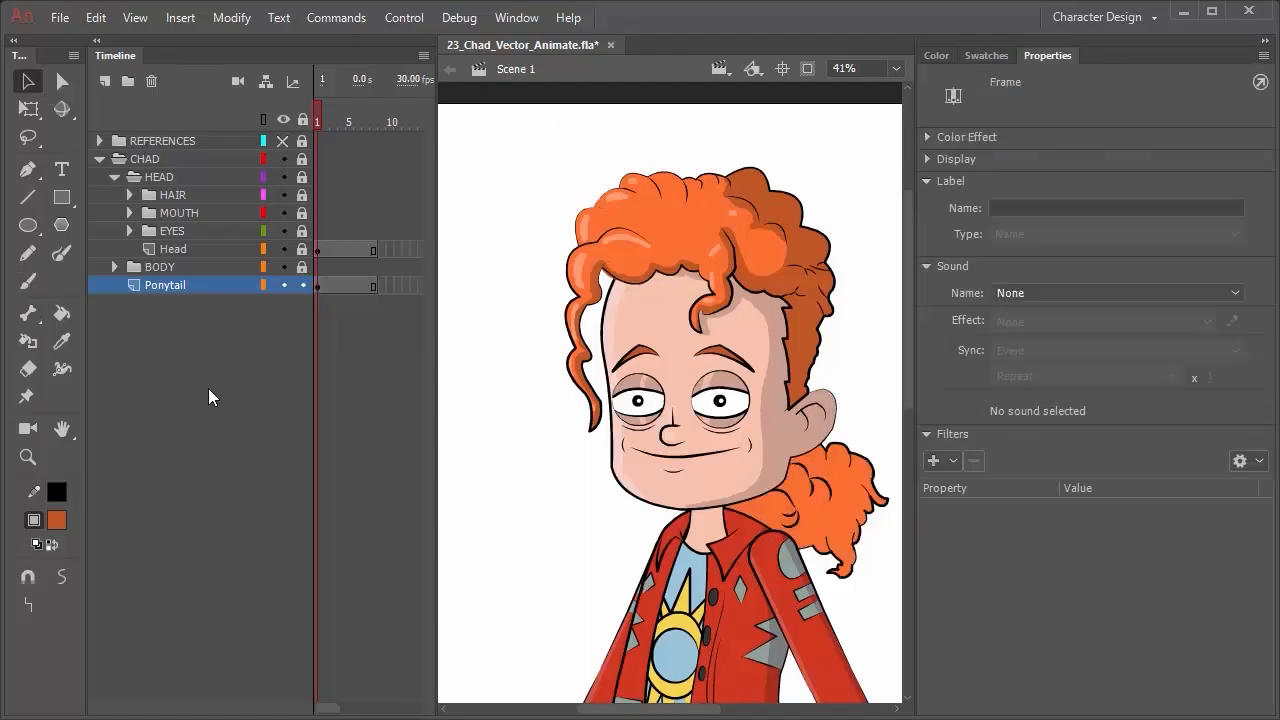
Set the Brush tool's size to 18 and its painting mode to Paint Inside.
left_click(38, 283)
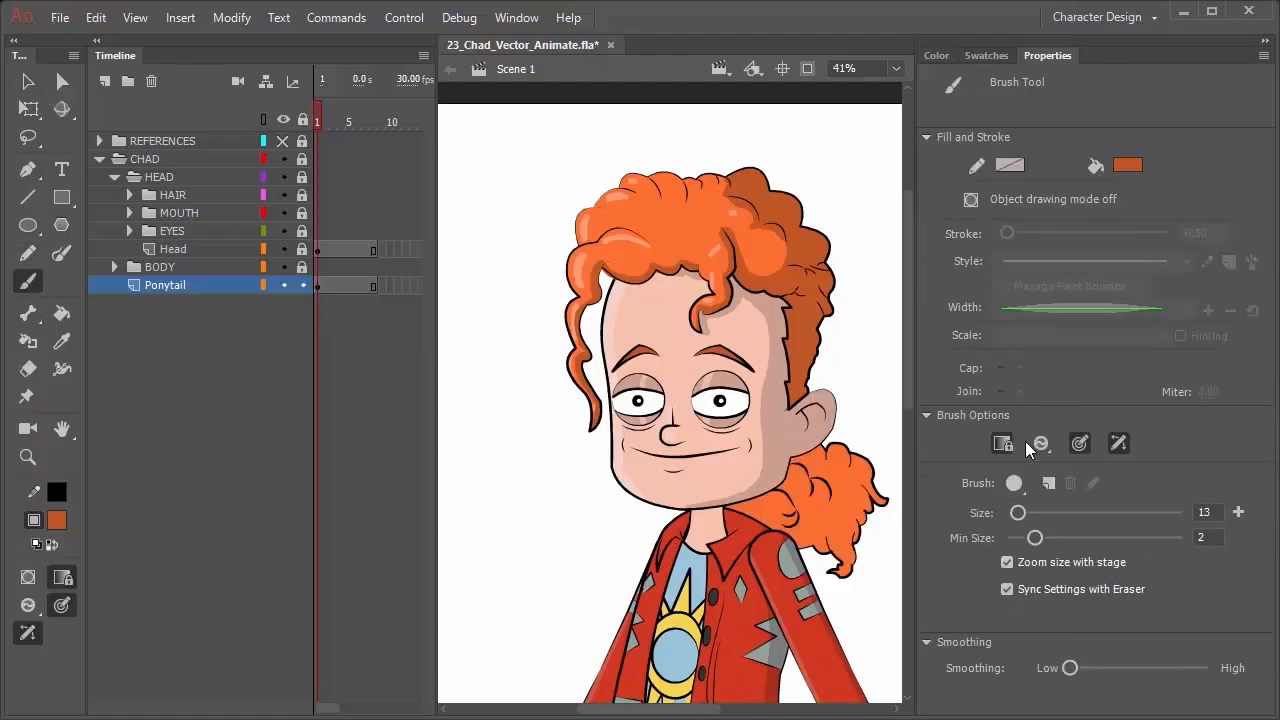
left_click_drag(1018, 513, 1020, 515)
left_click(28, 605)
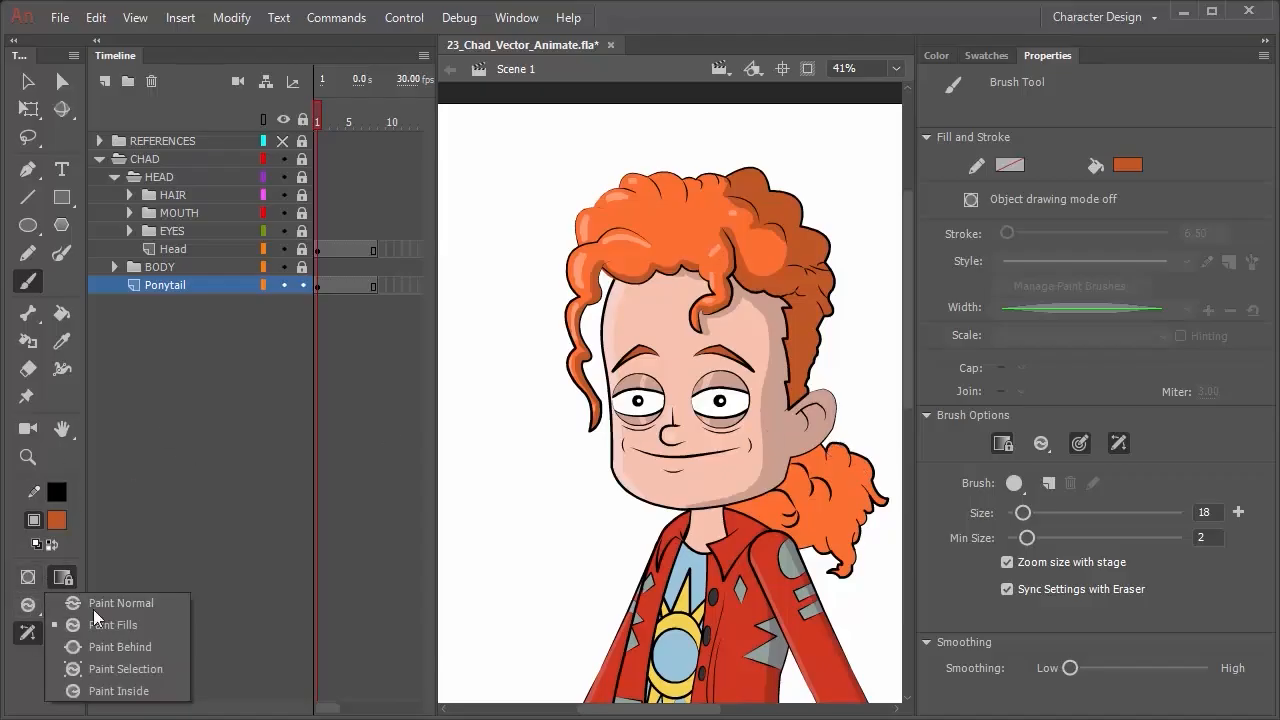
left_click(126, 691)
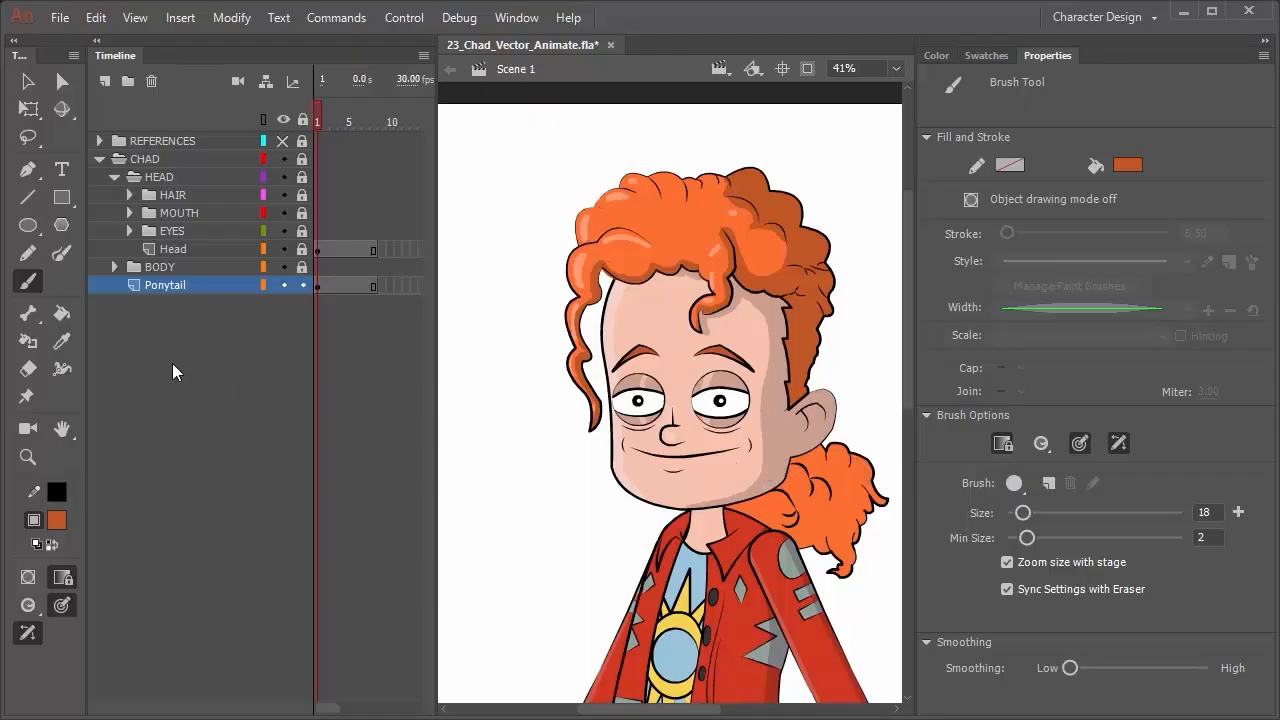
Draw a connected chain of dark orange, tapered straight lines down the ponytail from its upper curls to the tip with the Line tool.
left_click(27, 202)
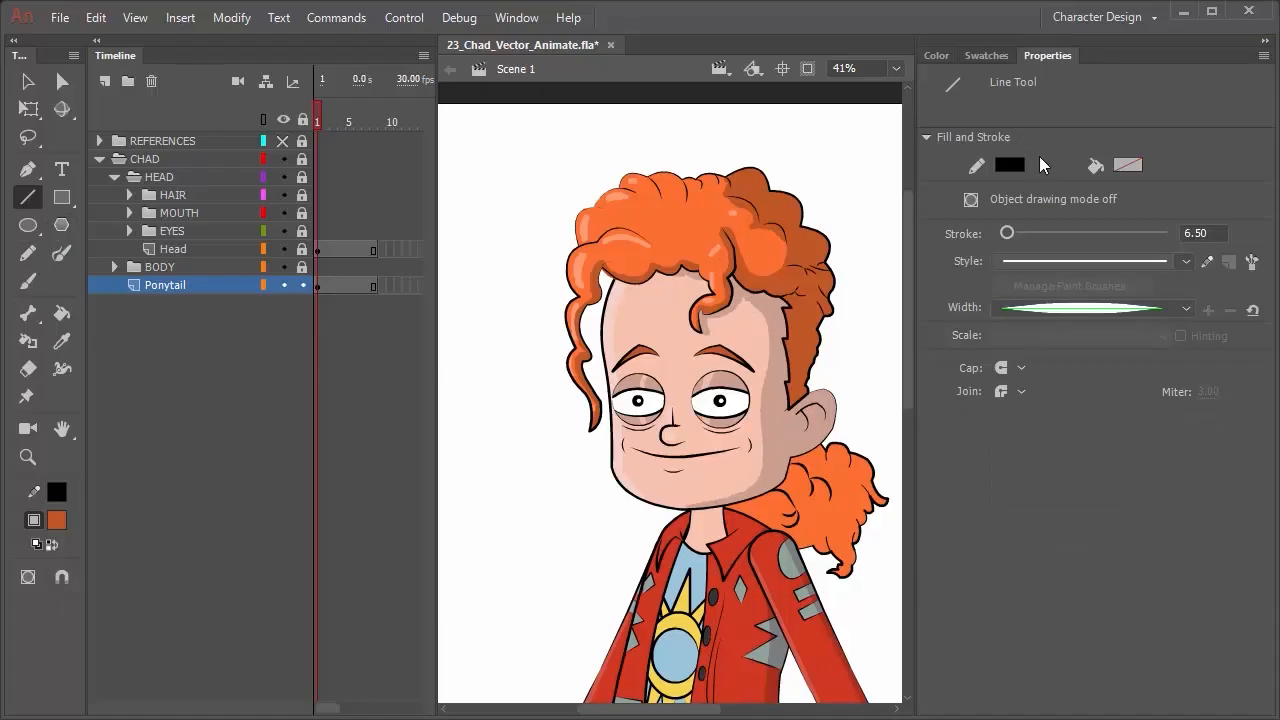
left_click(53, 543)
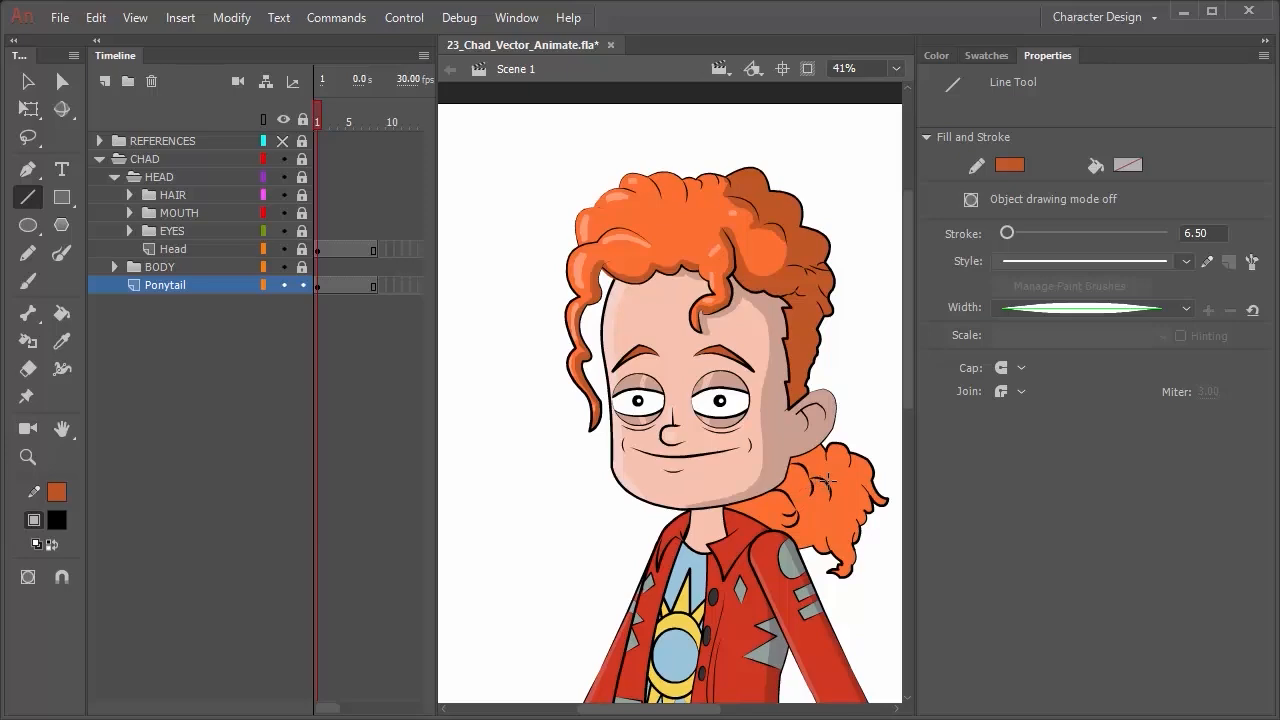
scroll(855, 488, "up", 6)
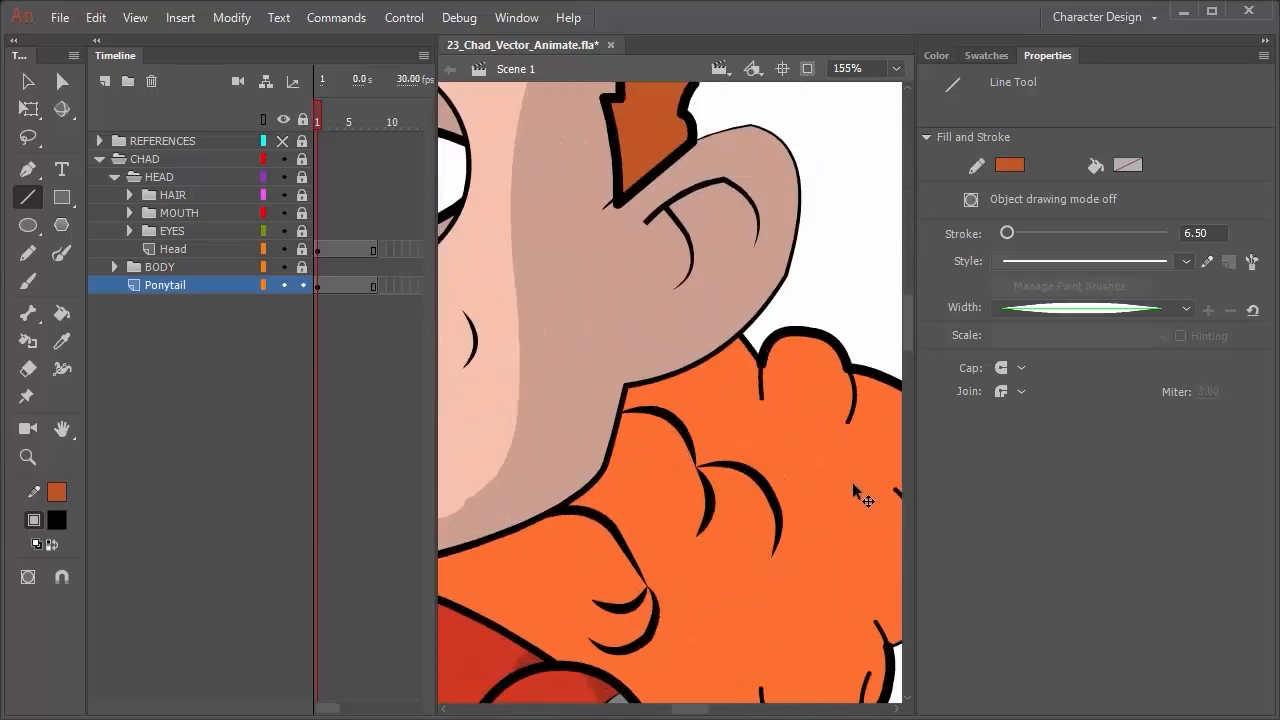
scroll(855, 488, "down", 1)
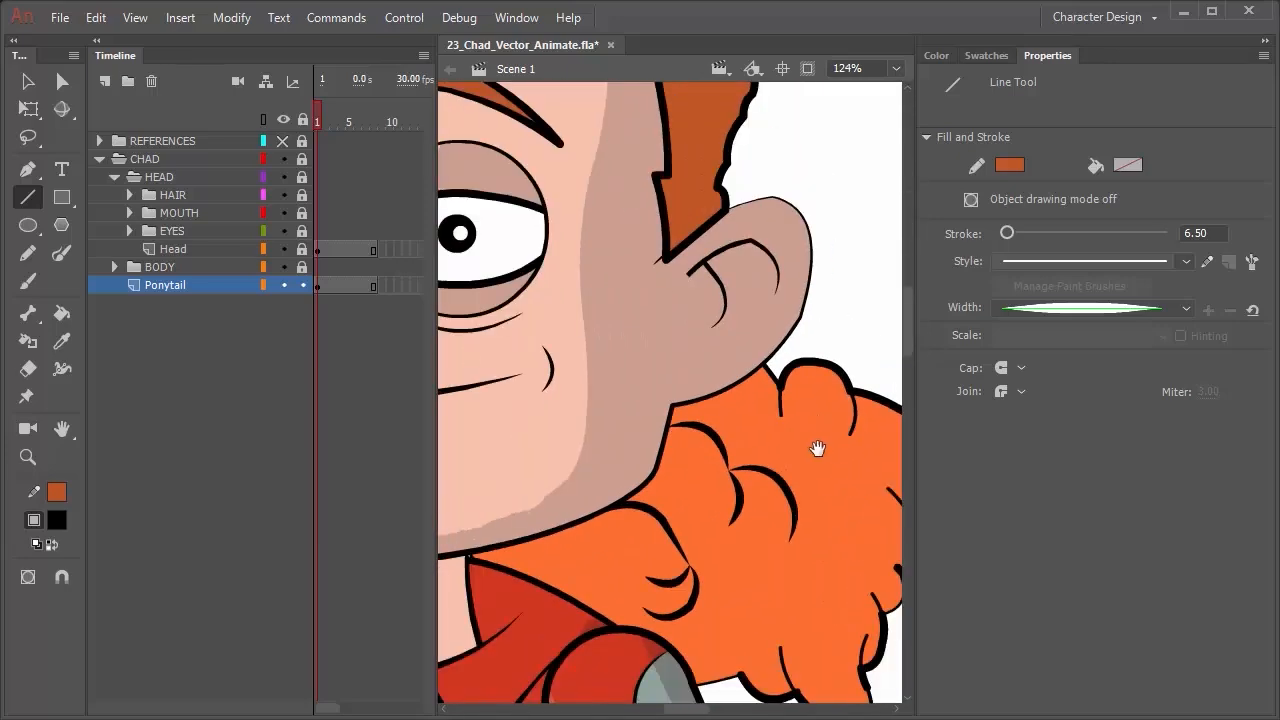
mouse_move(817, 449)
left_mouse_down()
mouse_move(671, 280)
mouse_move(682, 264)
mouse_move(727, 322)
left_mouse_up()
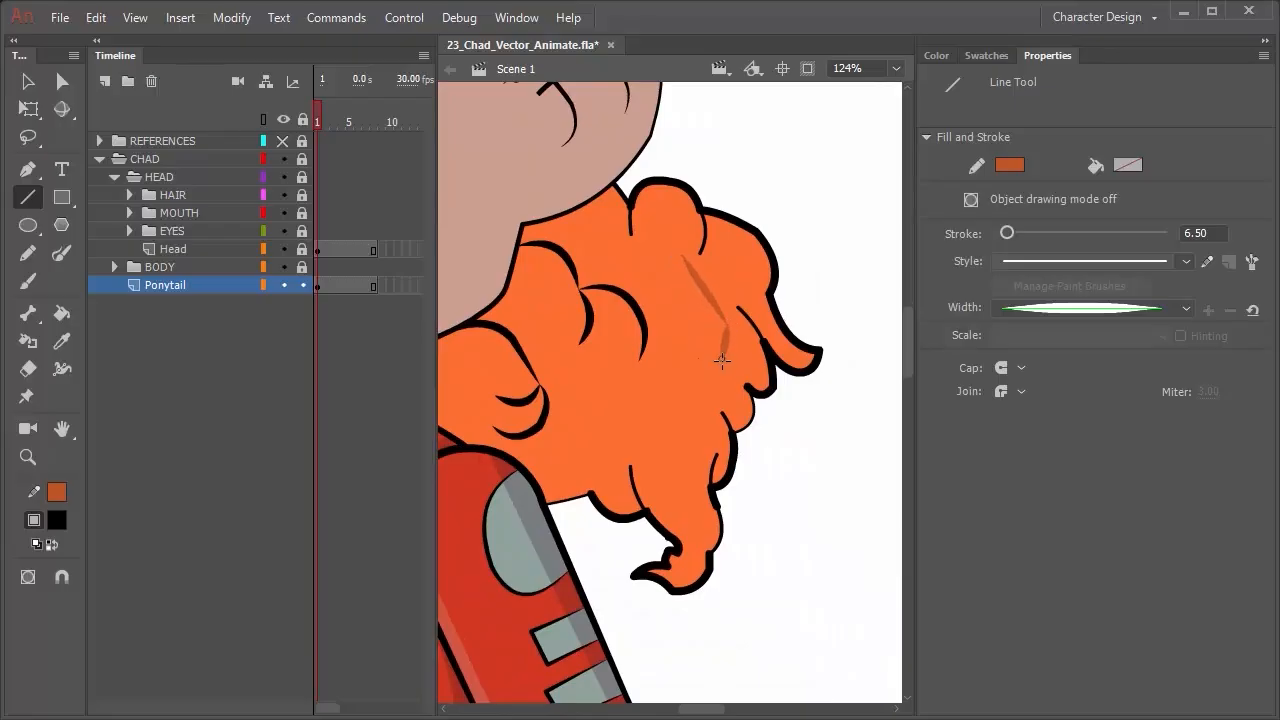
mouse_move(719, 376)
left_mouse_down()
mouse_move(698, 428)
mouse_move(700, 524)
mouse_move(686, 552)
left_mouse_up()
key("ctrl+z")
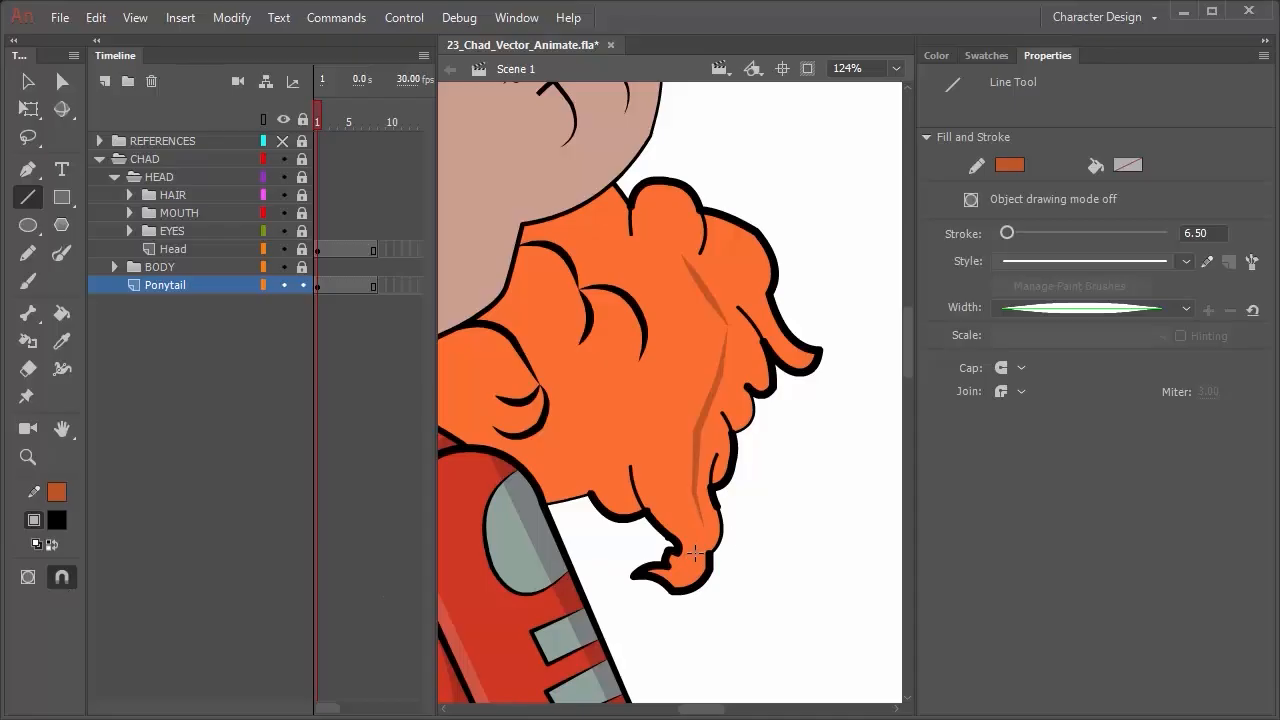
left_click_drag(706, 478, 684, 571)
Bend the straight shading line segments into wavy curves that follow the ponytail's curls.
key("v")
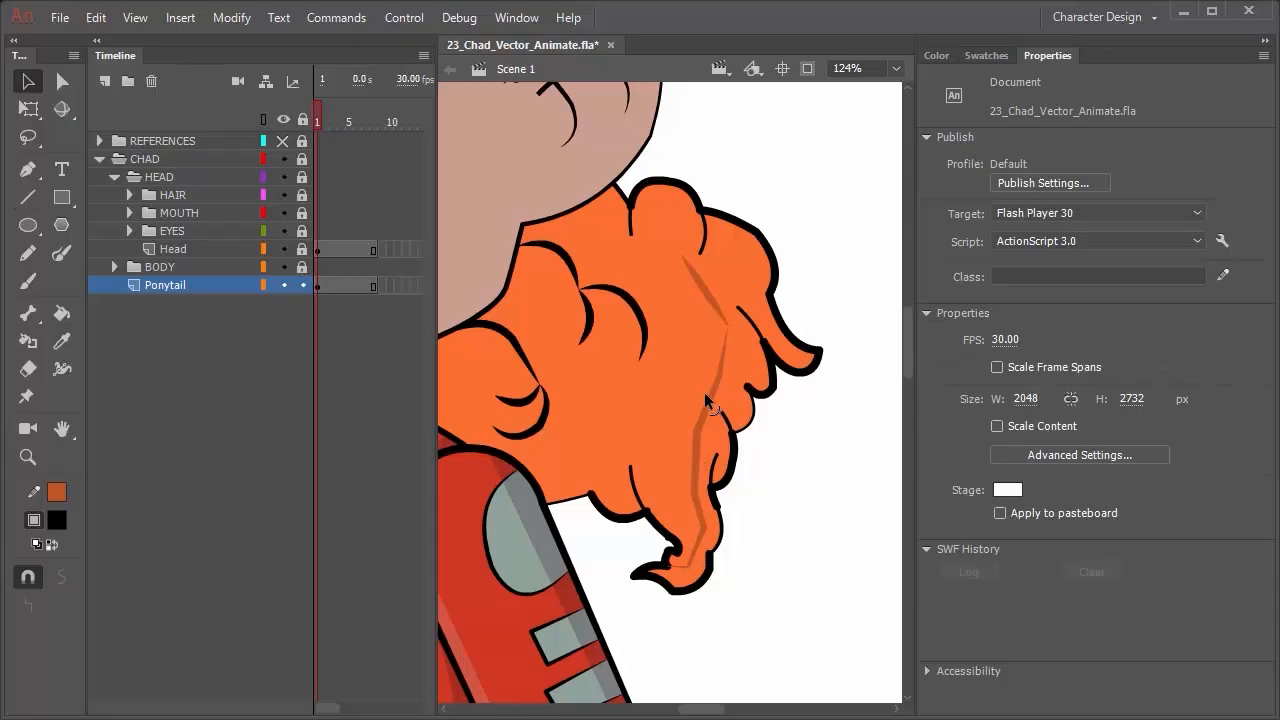
mouse_move(719, 358)
left_mouse_down()
mouse_move(731, 334)
mouse_move(722, 292)
mouse_move(724, 320)
left_mouse_up()
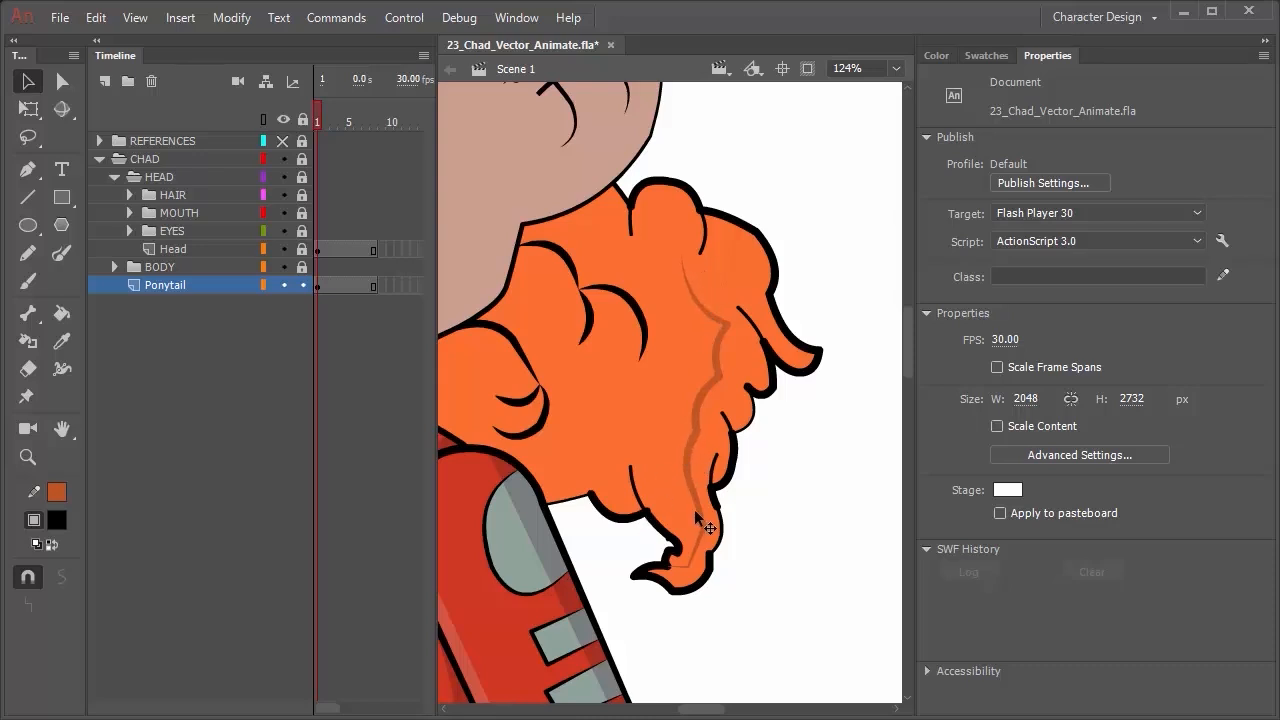
left_click_drag(692, 512, 691, 516)
Deselect the ponytail artwork, and undo and redo the last edit to its shading line.
left_click(828, 505)
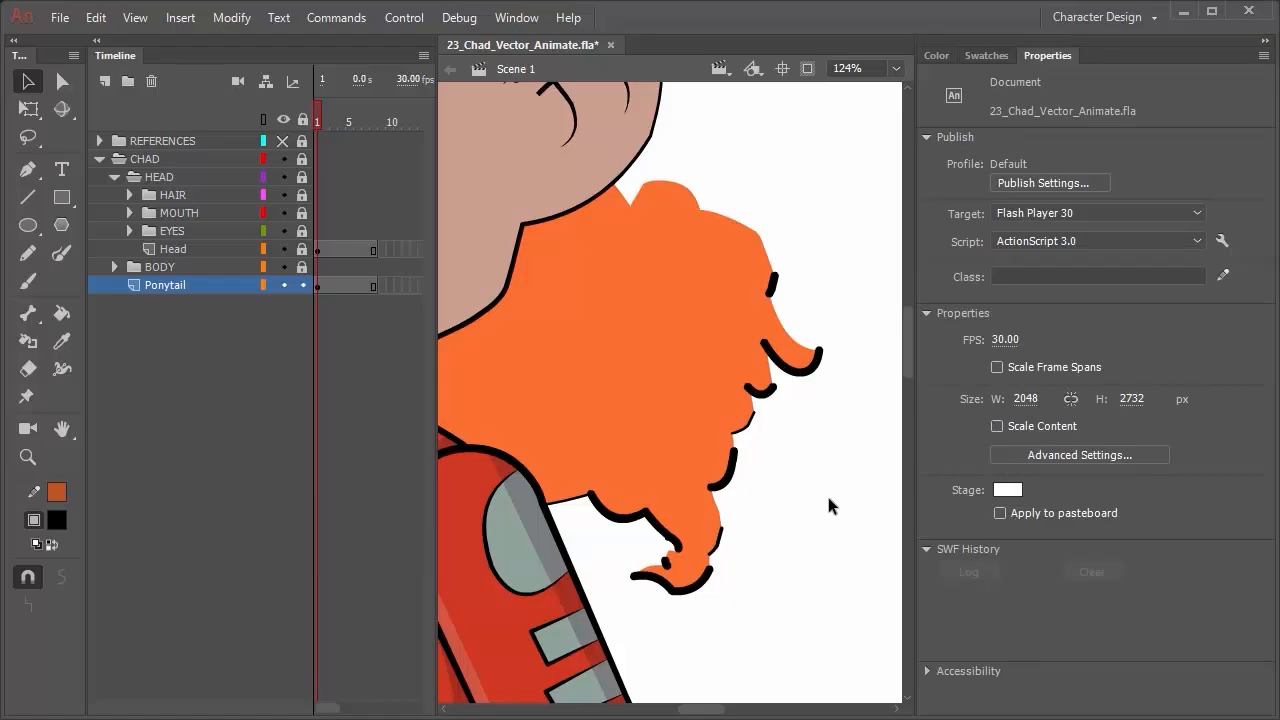
key("ctrl+z")
key("ctrl+y")
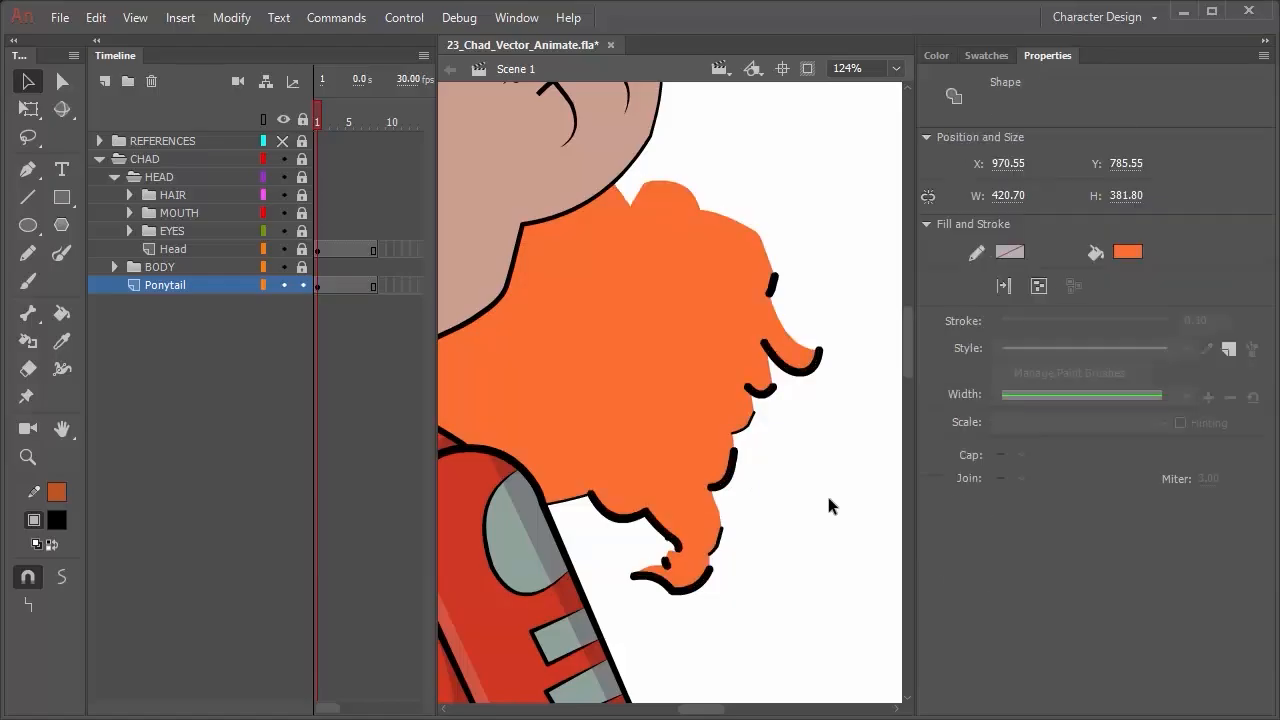
Undo the last ponytail outline edits and extend the brown shading line up to the ponytail's upper edge.
key("ctrl+z")
key("ctrl+z")
left_click(828, 505)
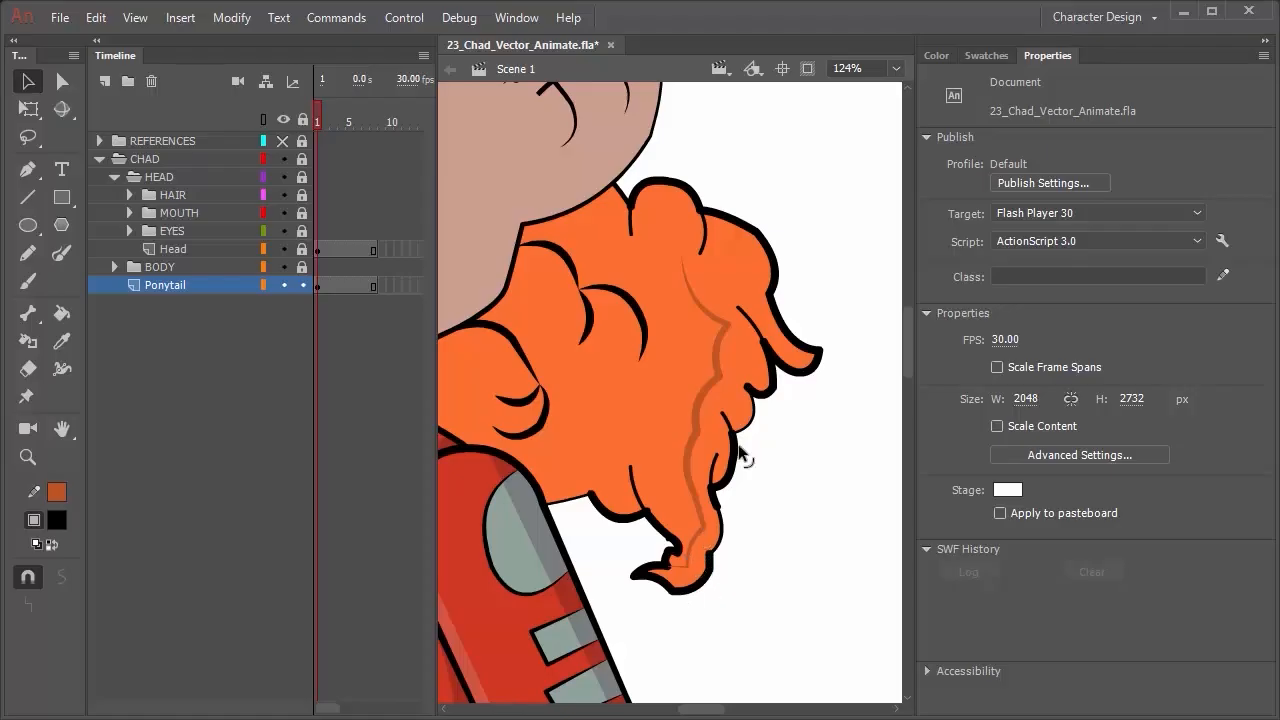
left_click_drag(684, 265, 672, 200)
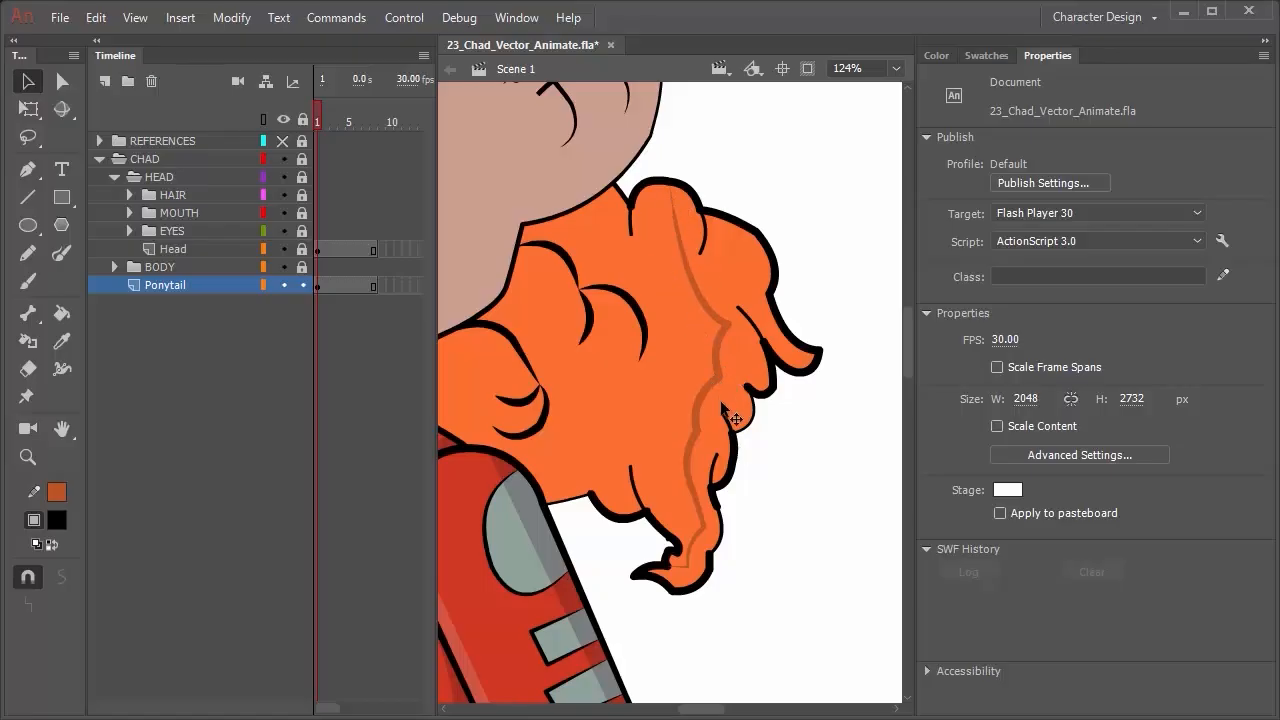
Swap the stroke and fill colors and fill the ponytail's outer side with the dark orange shadow color.
left_click(56, 546)
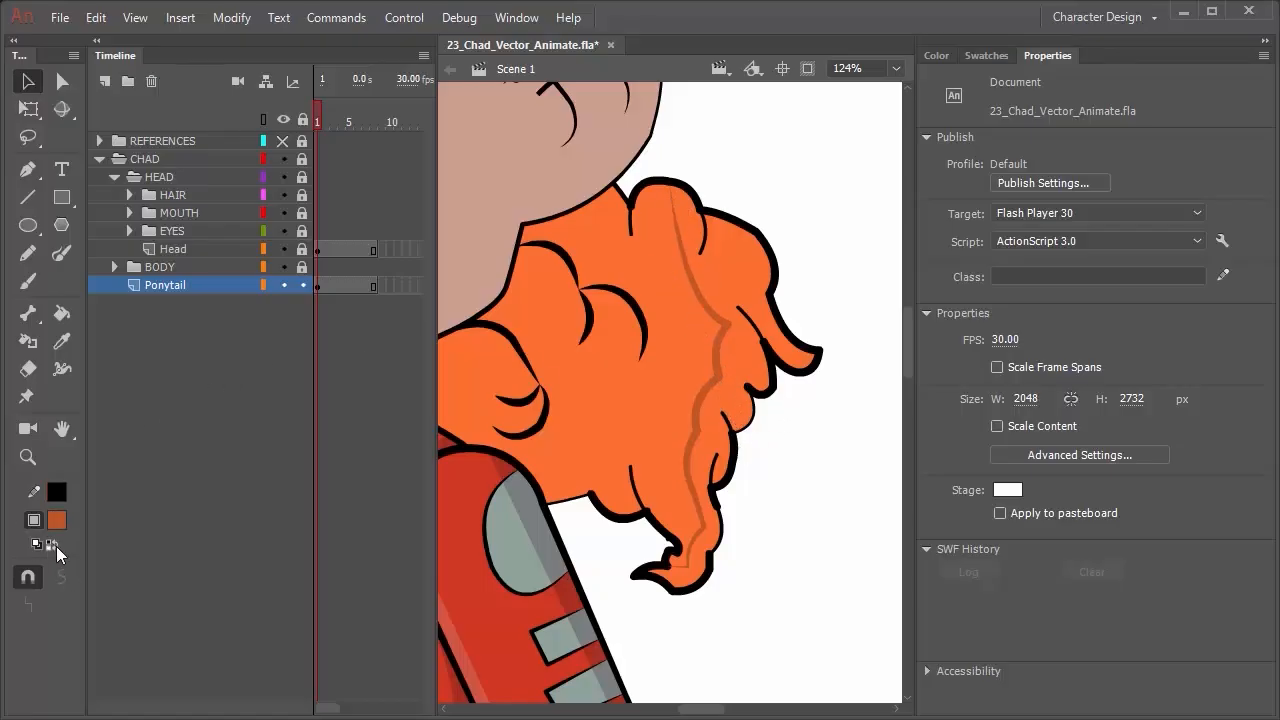
left_click(69, 314)
left_click(736, 272)
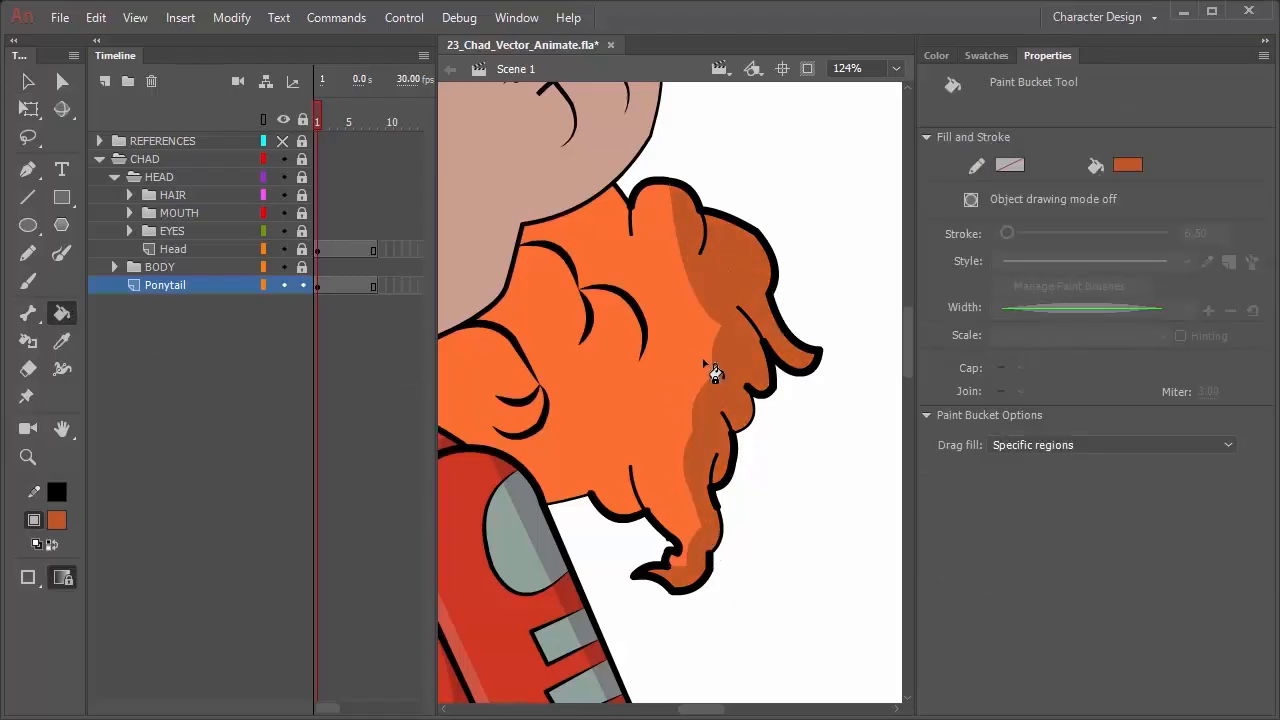
Brush dark orange shadows along the inner curl lines in the upper middle of the ponytail.
scroll(734, 376, "up", 2)
scroll(730, 374, "down", 2)
scroll(728, 367, "up", 2)
scroll(729, 366, "down", 2)
left_click(28, 281)
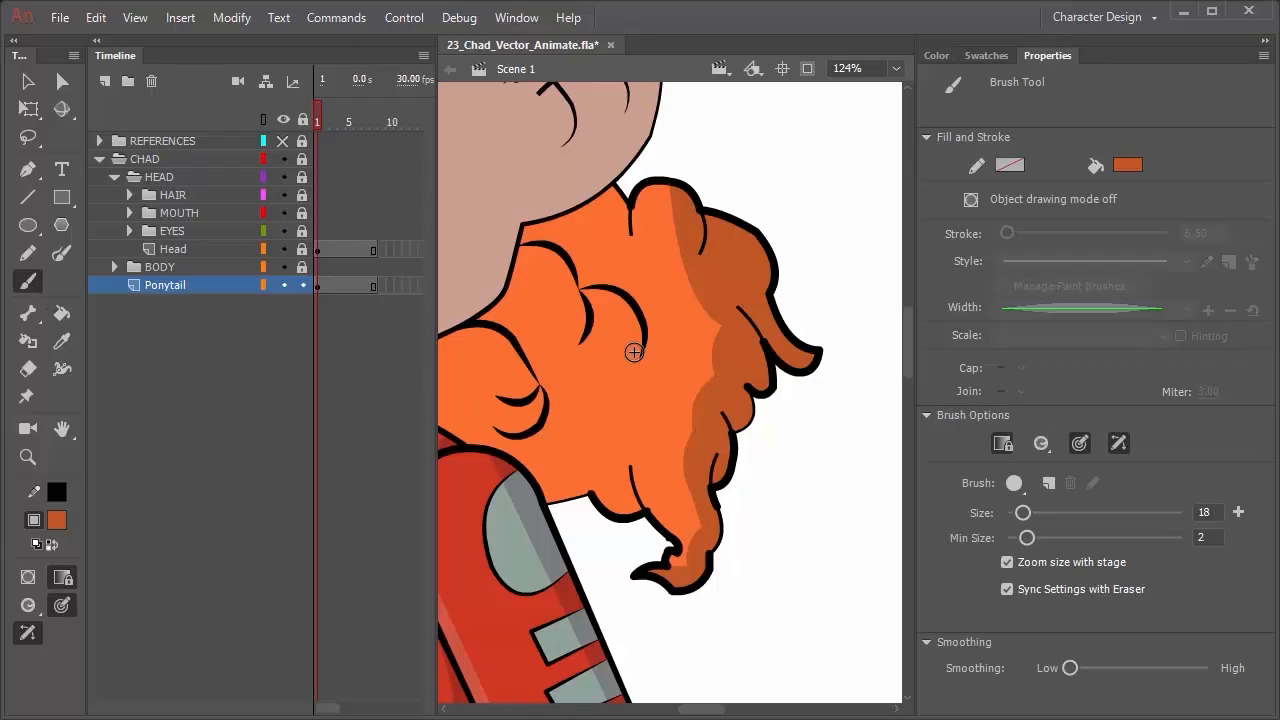
mouse_move(634, 352)
left_mouse_down()
mouse_move(630, 322)
mouse_move(580, 289)
left_mouse_up()
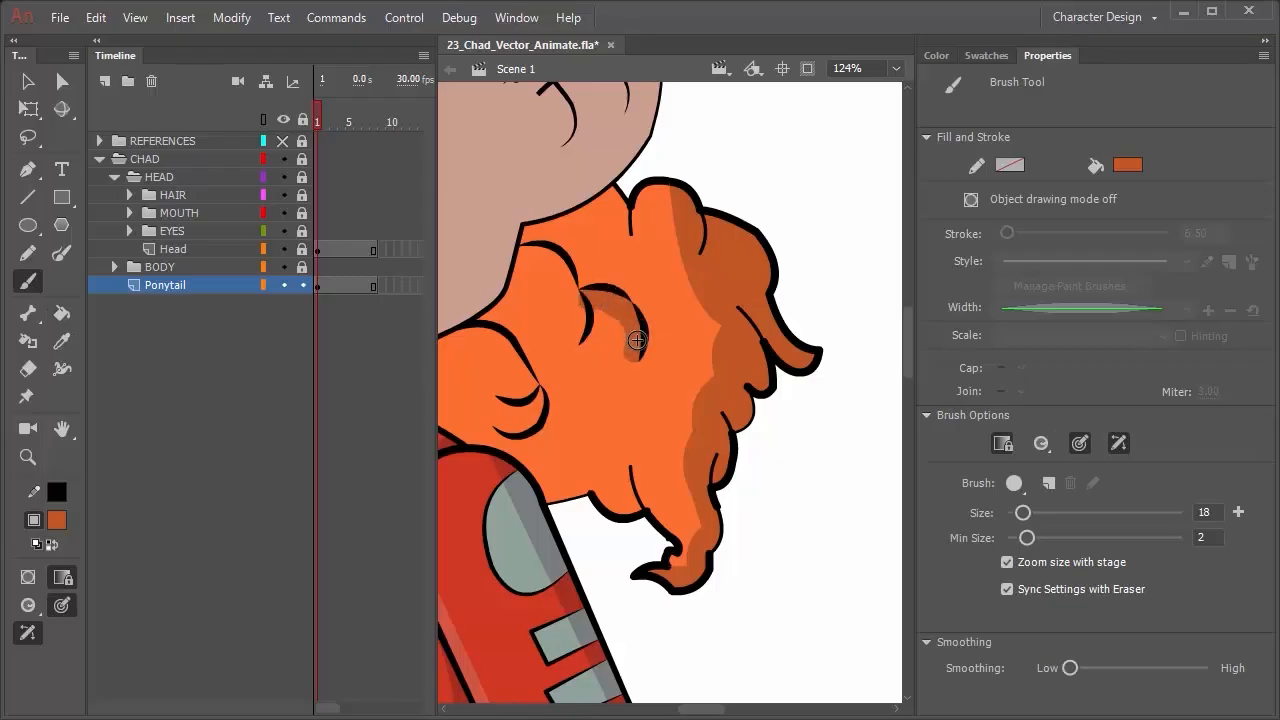
mouse_move(577, 357)
left_mouse_down()
mouse_move(580, 300)
mouse_move(523, 249)
left_mouse_up()
key("ctrl+z")
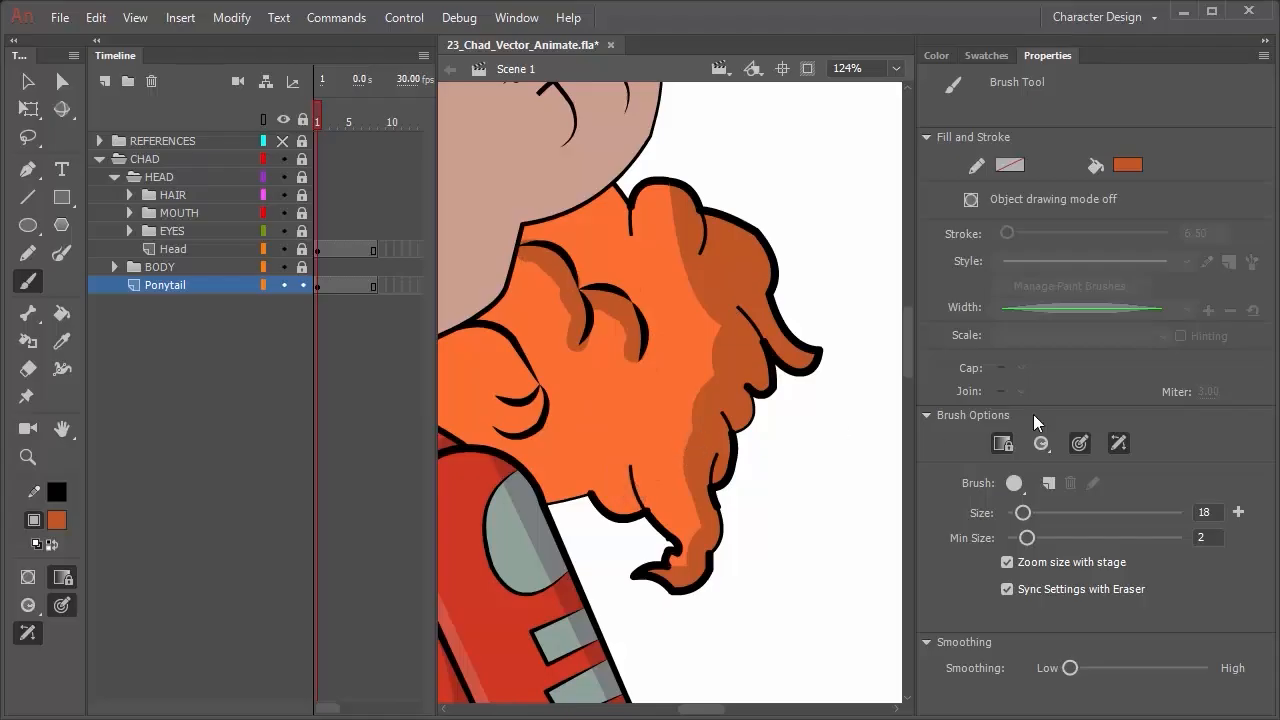
Reduce the brush size to 10 and paint shadows along the ponytail's lower curls beside the jacket.
left_click_drag(1023, 513, 1016, 513)
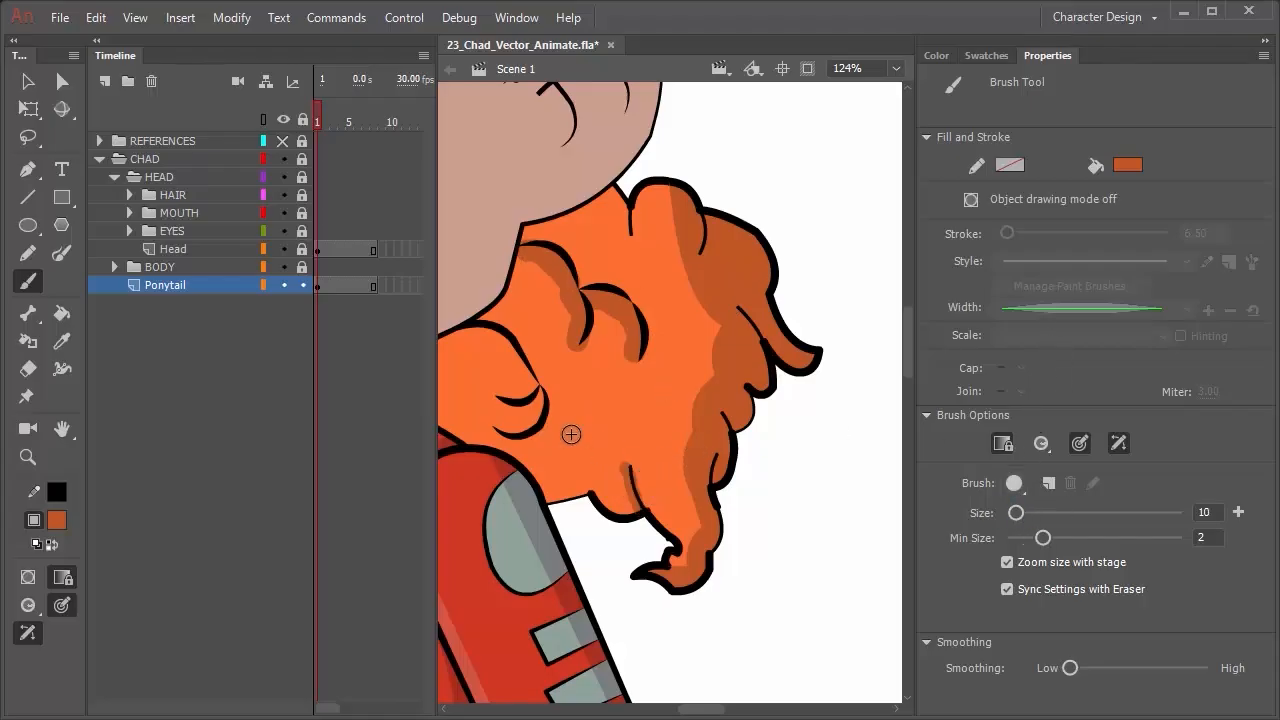
mouse_move(462, 335)
left_mouse_down()
mouse_move(493, 334)
mouse_move(533, 378)
mouse_move(504, 393)
mouse_move(561, 398)
mouse_move(506, 397)
mouse_move(557, 393)
mouse_move(494, 432)
left_mouse_up()
key("ctrl+z")
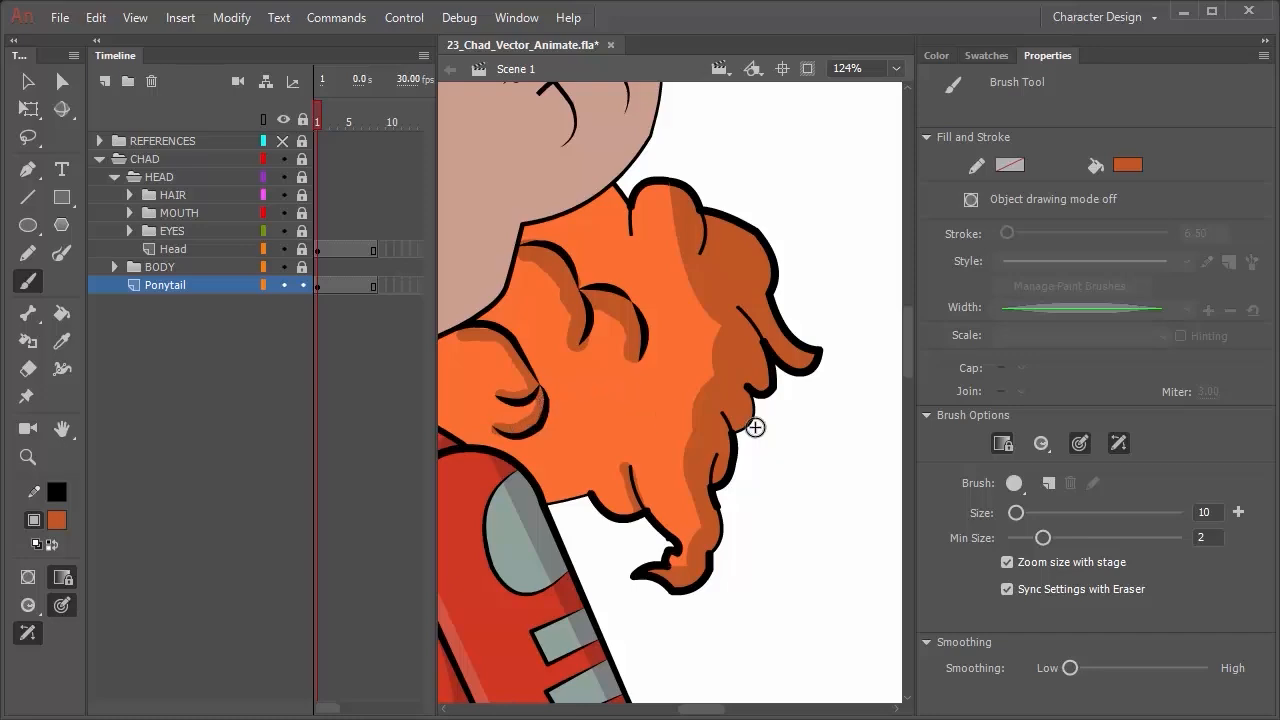
scroll(712, 500, "down", 2)
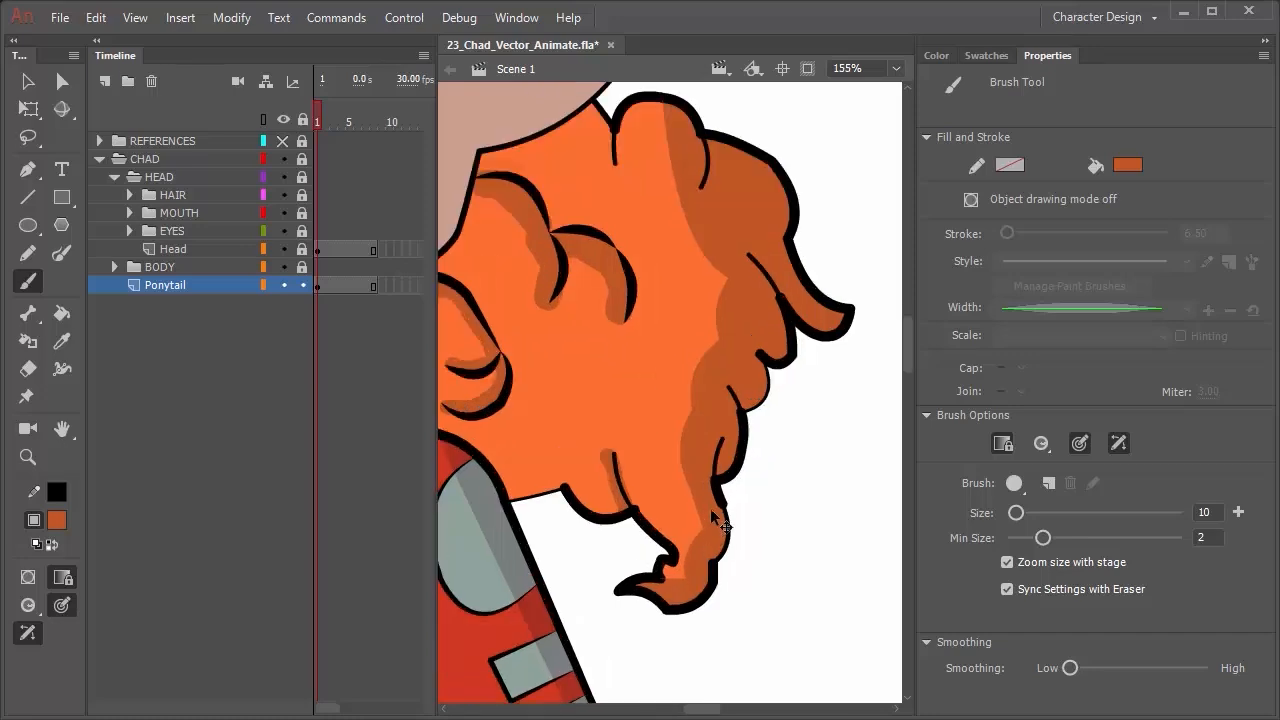
scroll(718, 487, "down", 5)
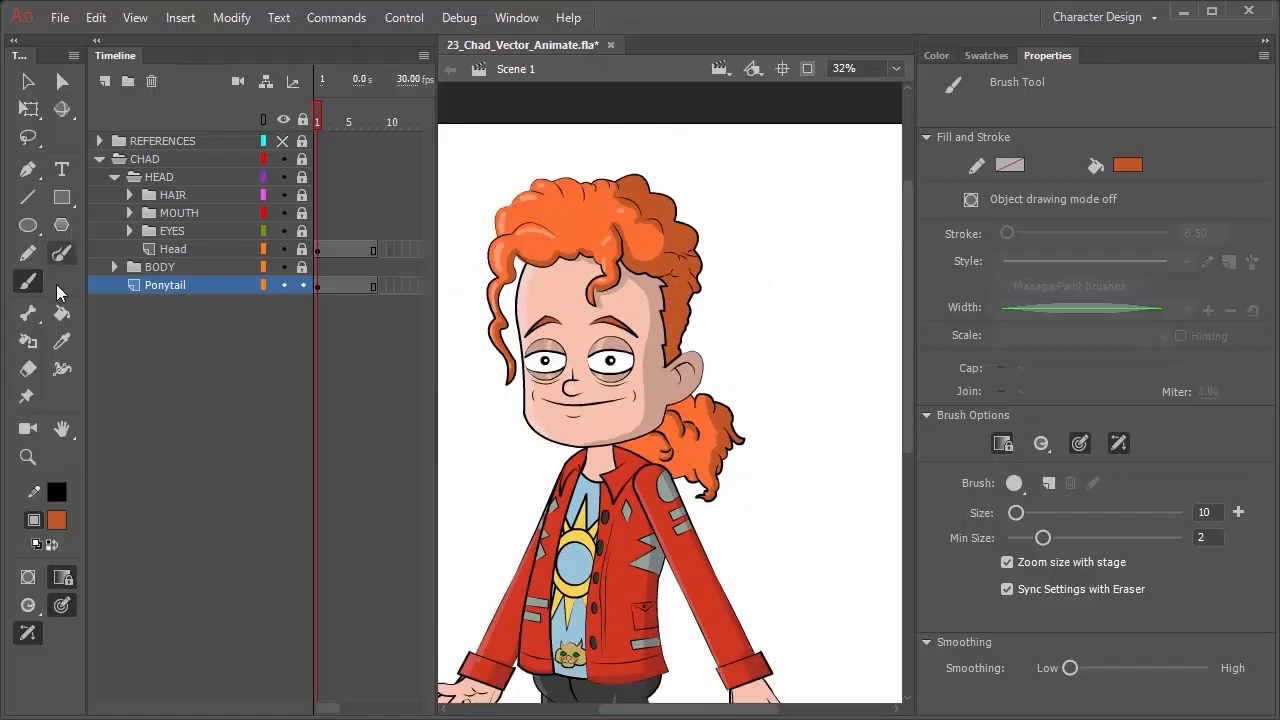
Expand the HAIR layer folder and sample the bright orange of the hair as the fill color.
left_click(100, 137)
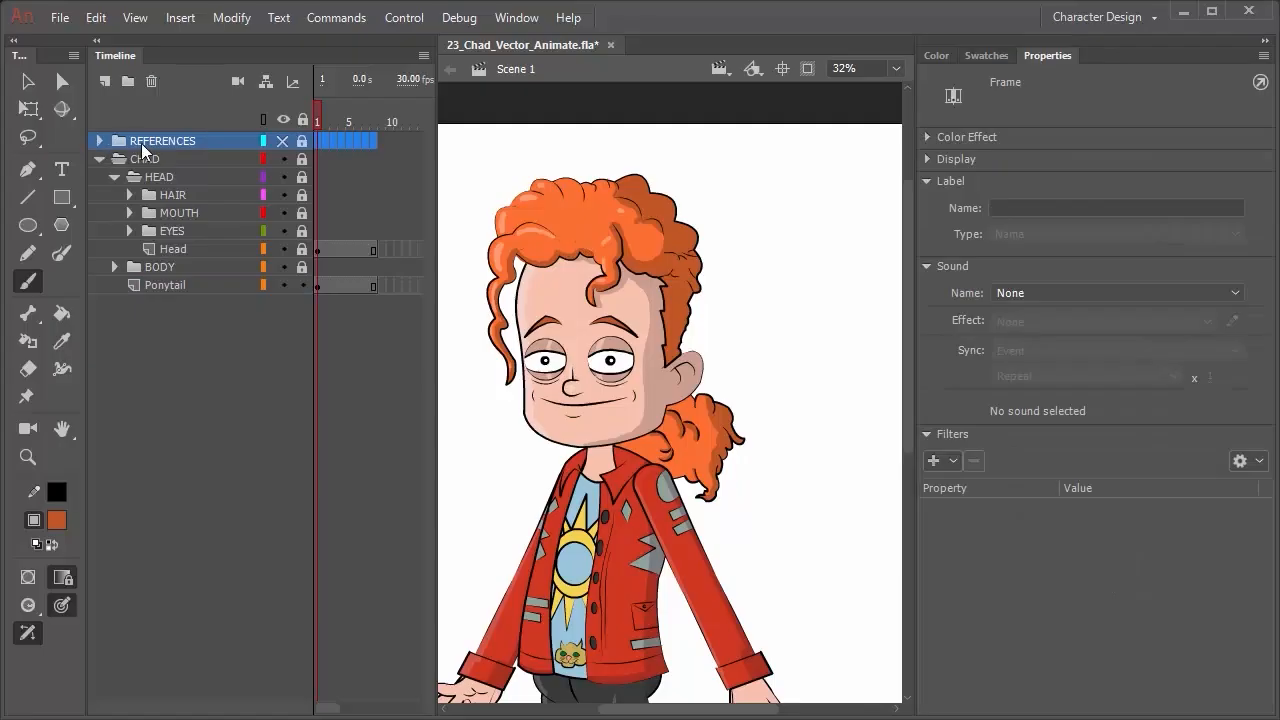
left_click(130, 194)
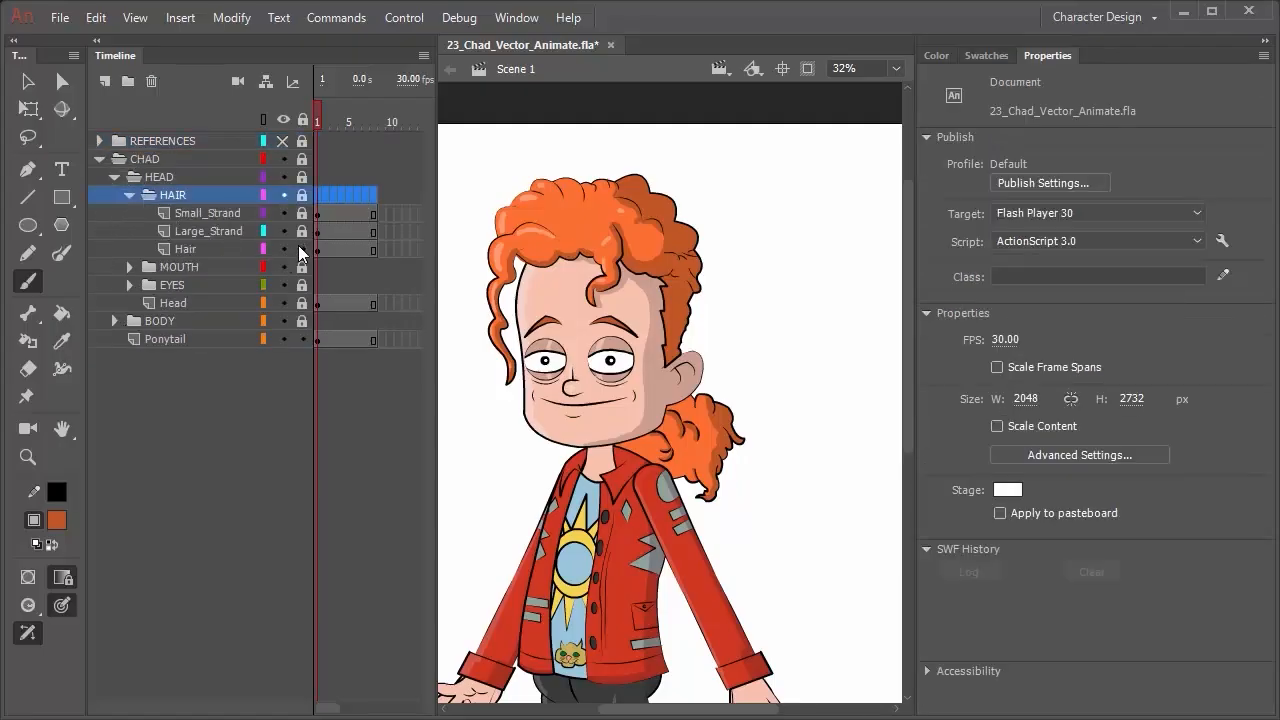
key("i")
left_click(586, 211)
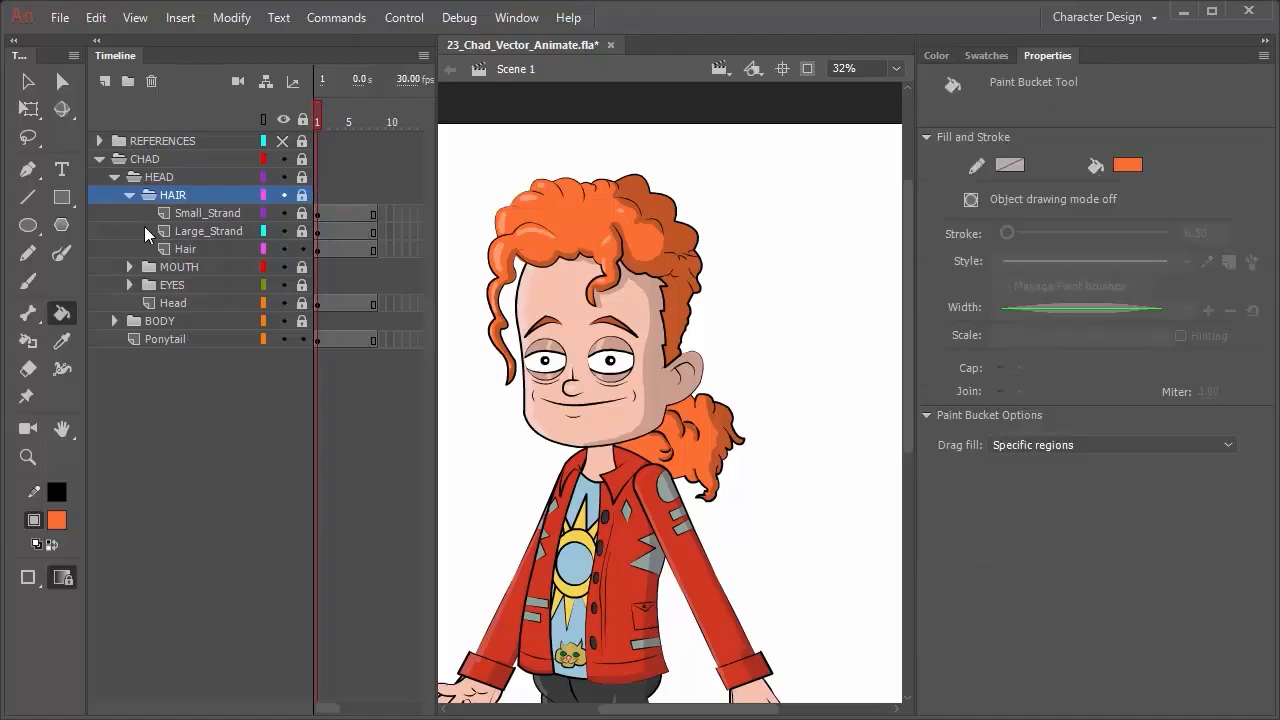
Make the Ponytail layer active, clear the selection of its artwork and activate the Paint Bucket tool.
left_click(318, 340)
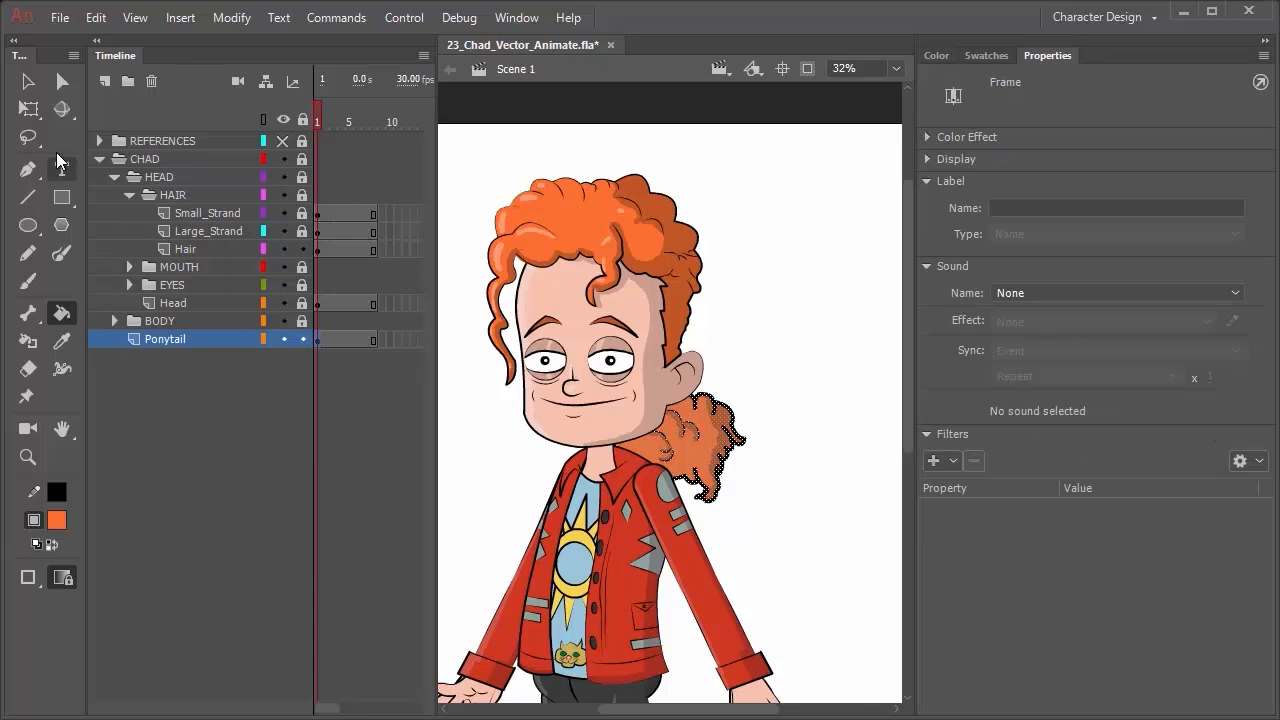
left_click(30, 82)
left_click(165, 369)
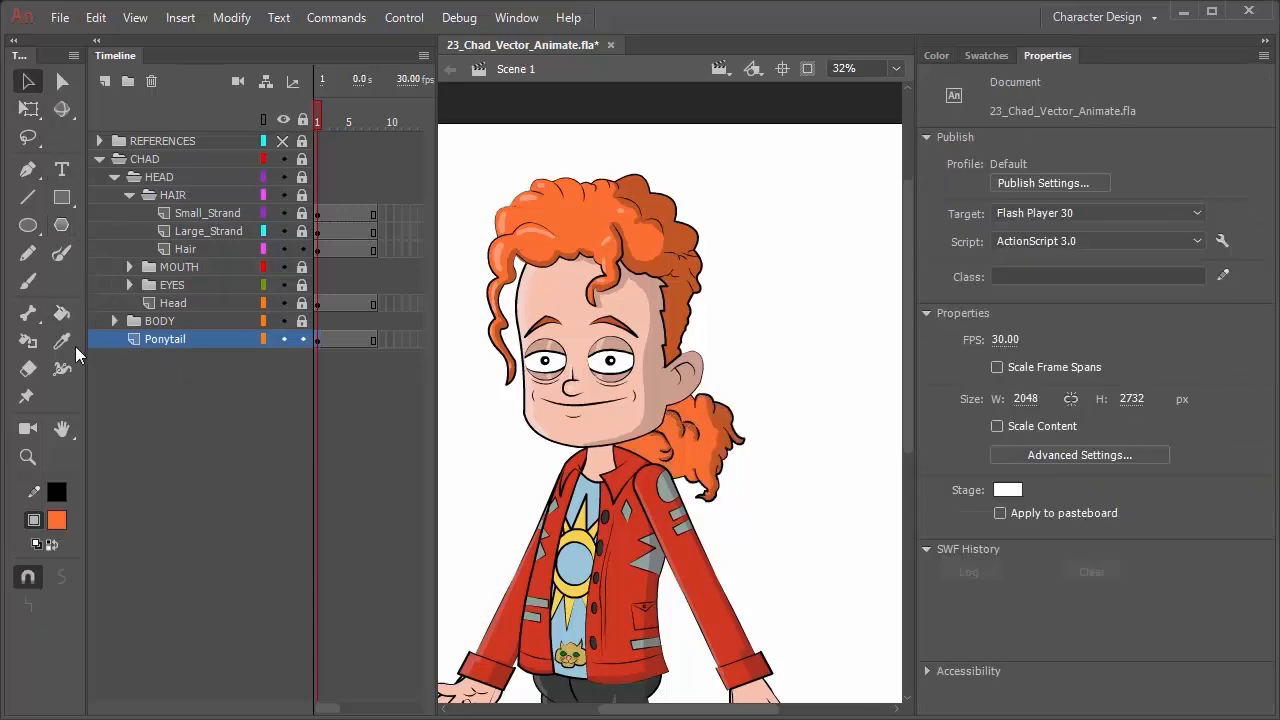
left_click(66, 316)
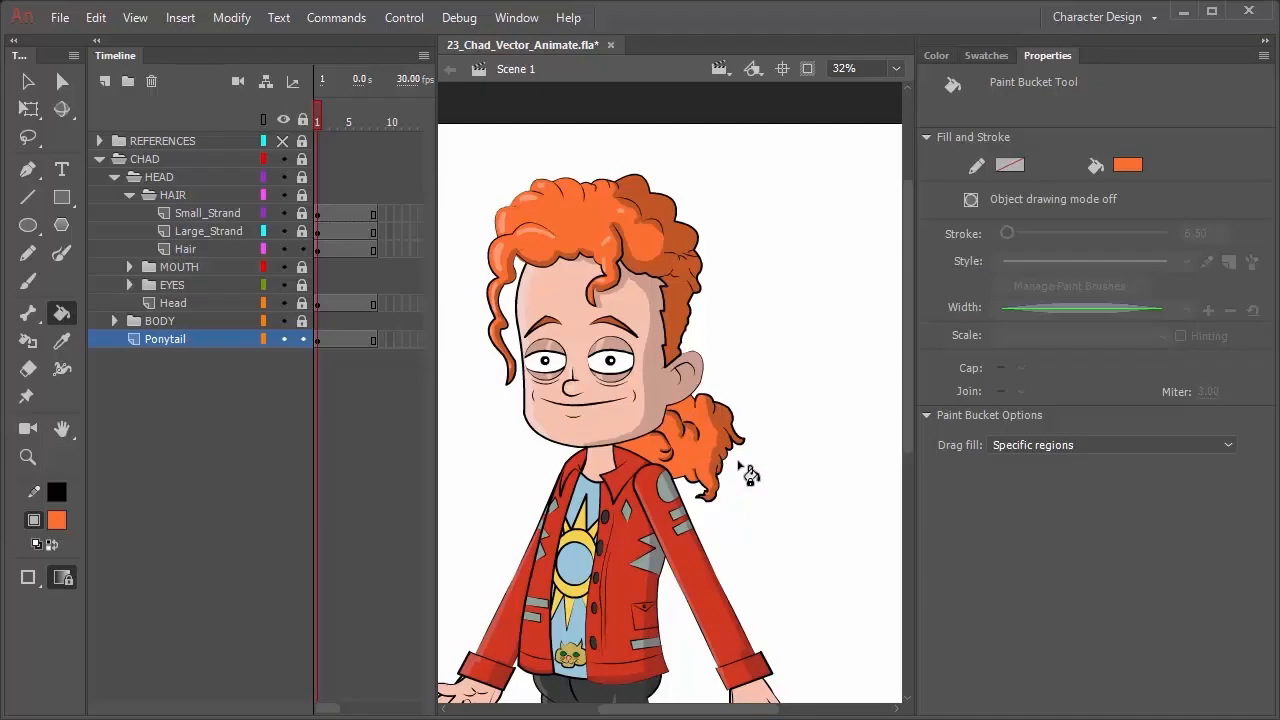
Expand the BODY and F_ARM layer folders, then unlock and activate the F_Arm upper-arm layer.
left_click_drag(760, 458, 774, 406)
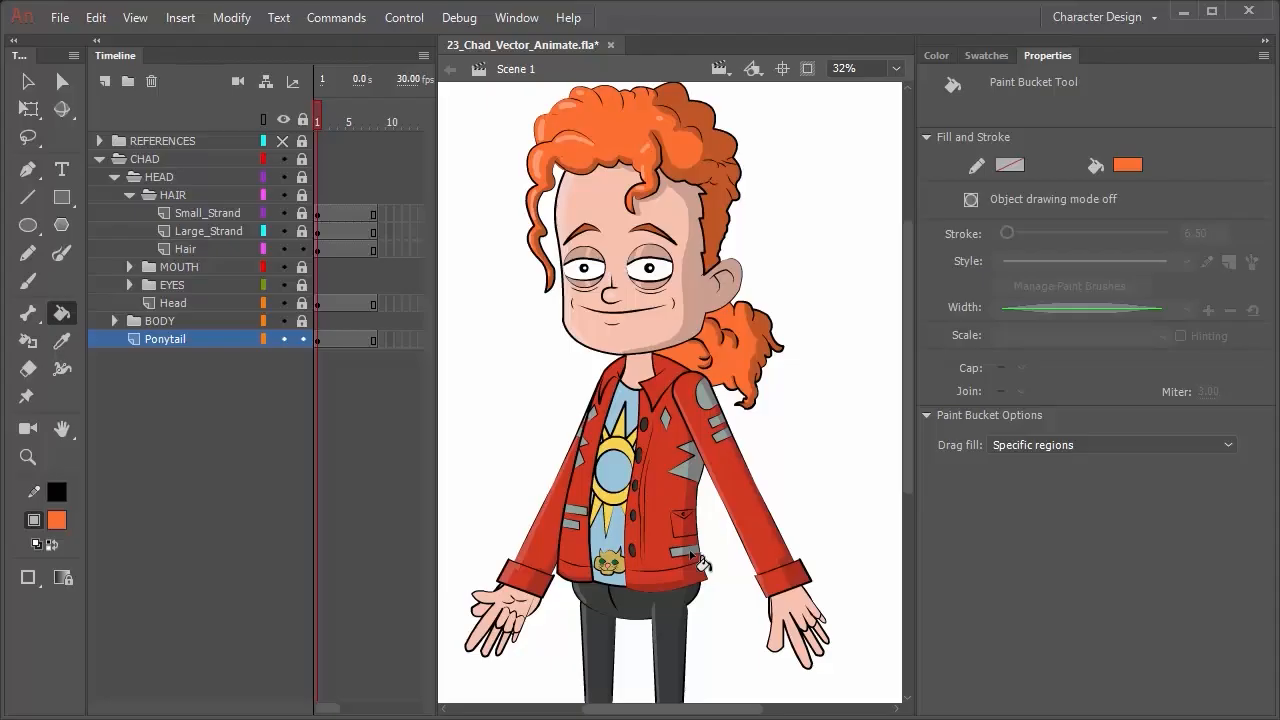
key("space")
mouse_move(690, 550)
left_mouse_down()
mouse_move(671, 329)
mouse_move(704, 456)
mouse_move(693, 350)
mouse_move(720, 346)
mouse_move(668, 350)
left_mouse_up()
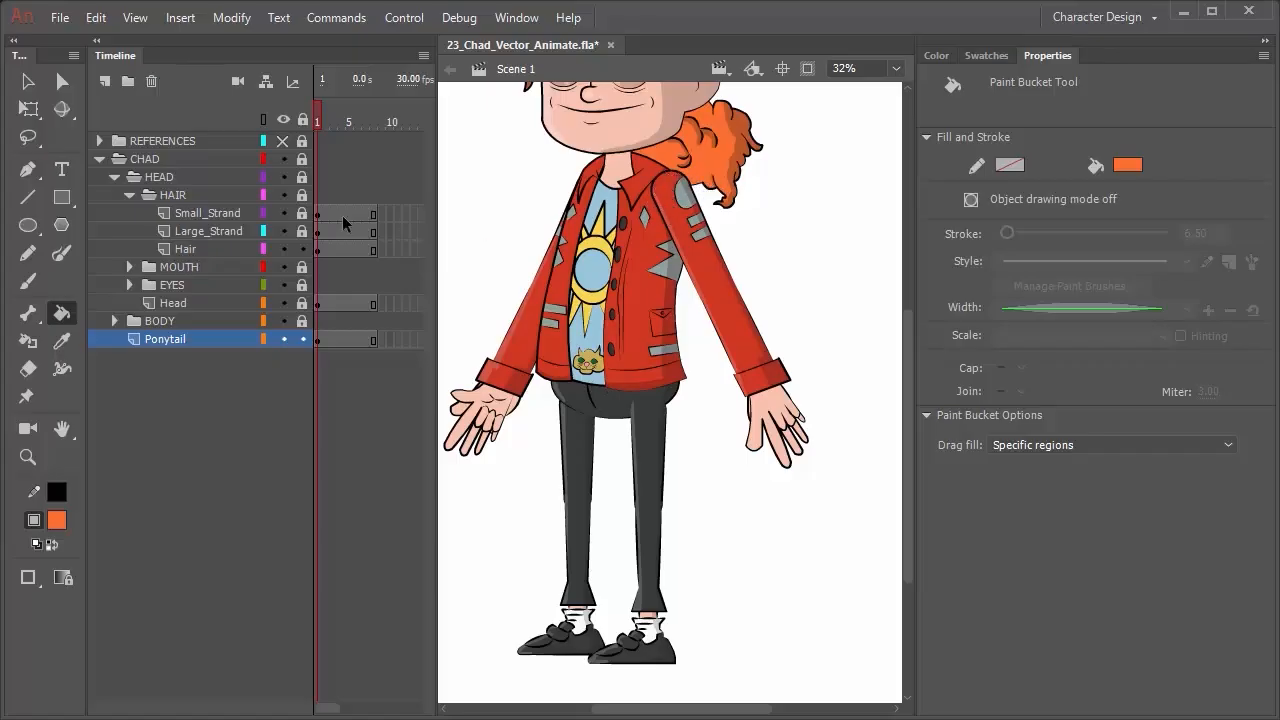
left_click(119, 320)
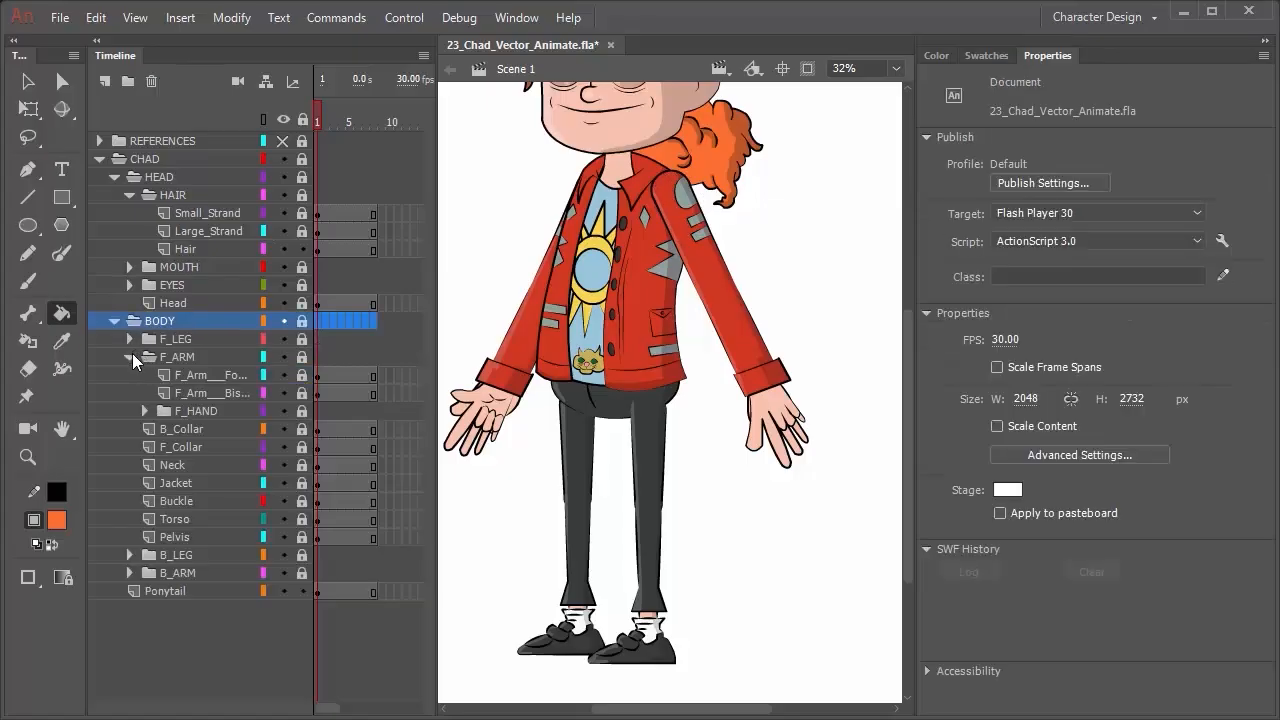
left_click(193, 391)
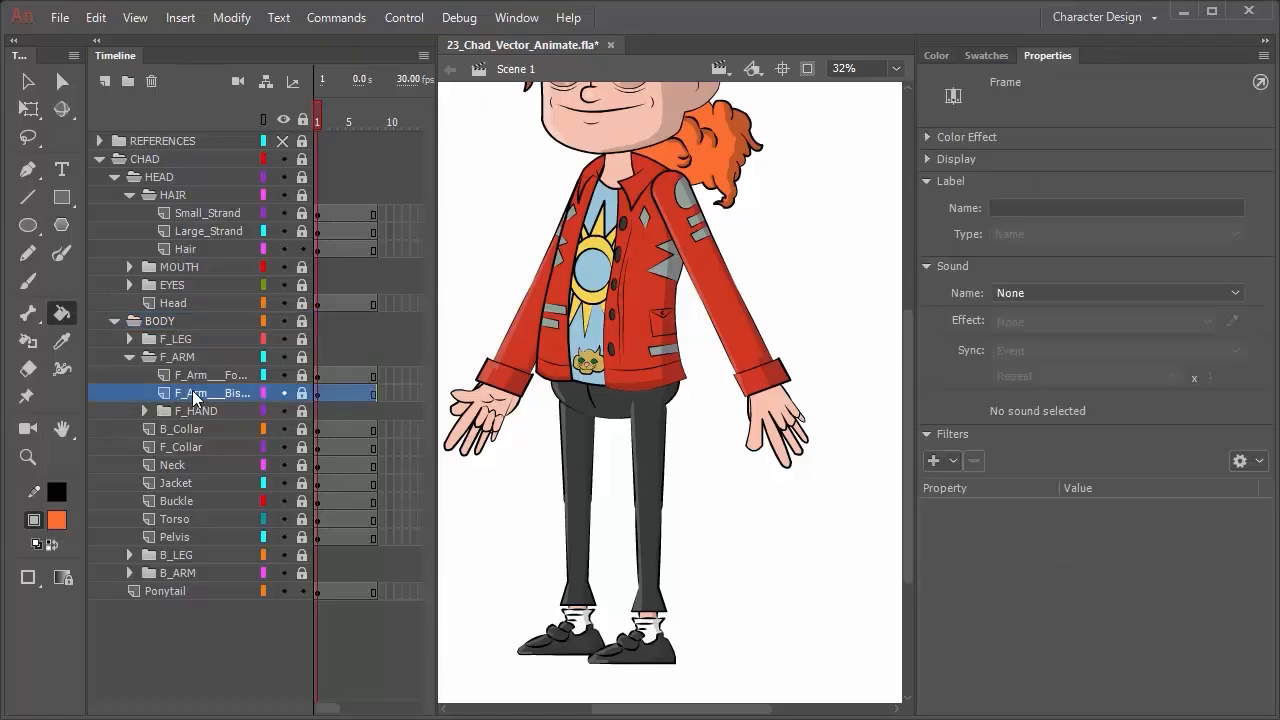
left_click(301, 395)
left_click(210, 392)
left_click(27, 82)
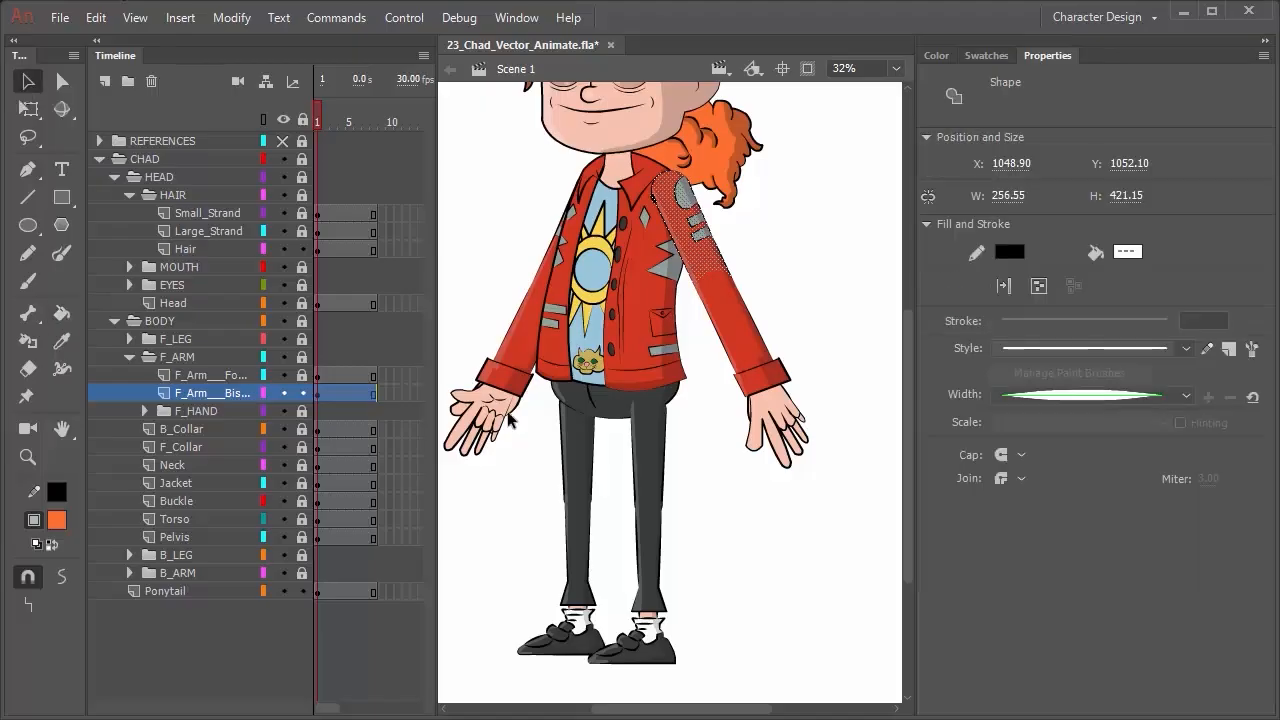
left_click(724, 536)
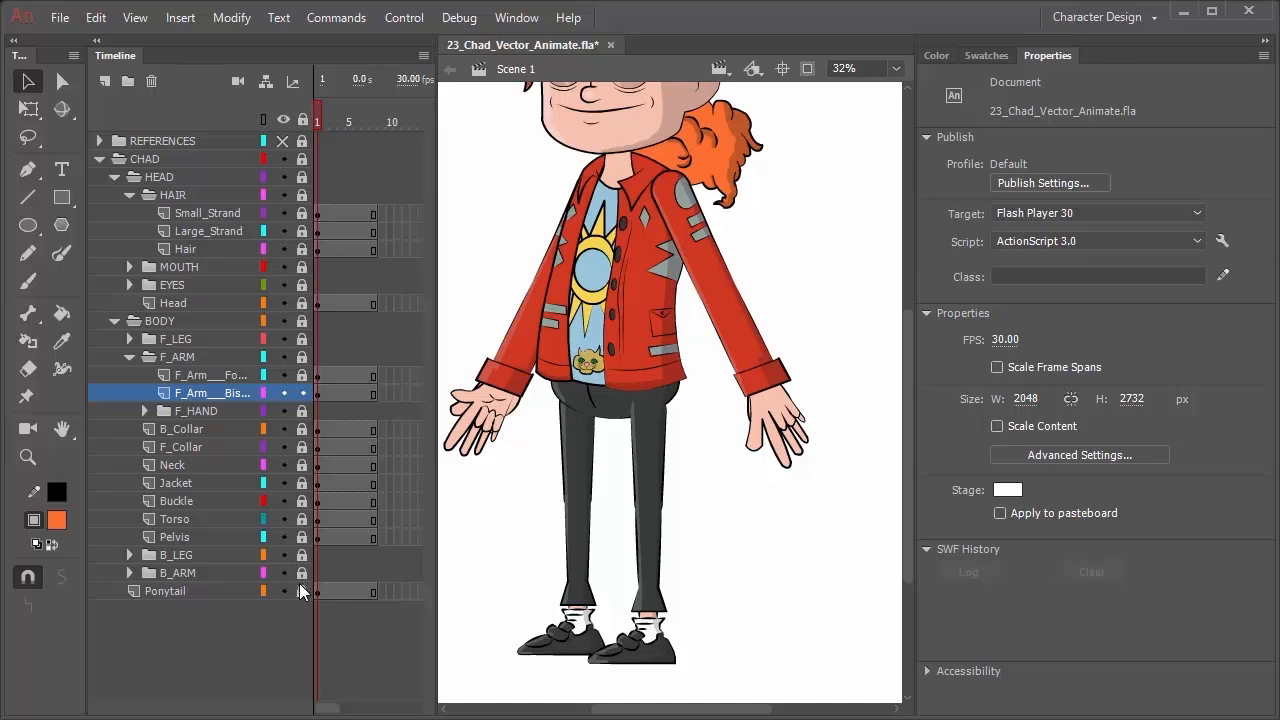
Set the Eraser to Erase Lines and erase the upper-arm outline where the front shoulder meets the jacket.
mouse_move(783, 189)
left_mouse_down()
mouse_move(797, 354)
mouse_move(786, 186)
left_mouse_up()
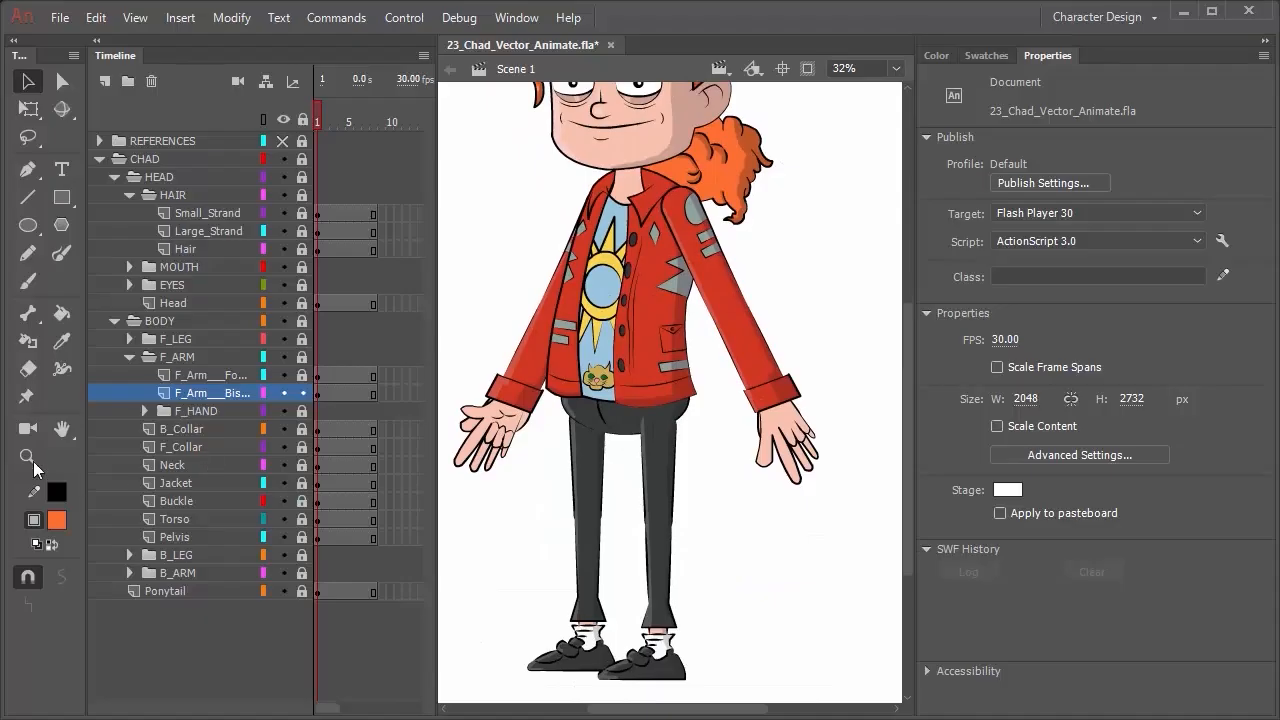
left_click(28, 368)
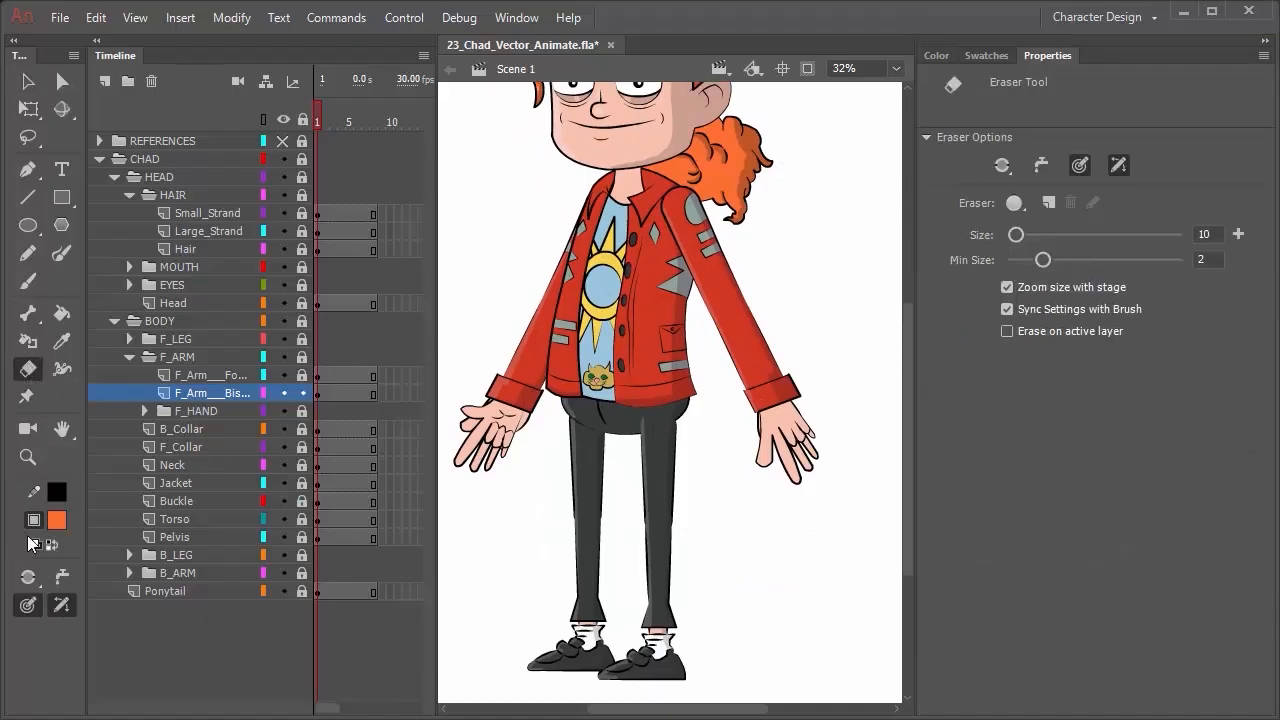
left_click(28, 577)
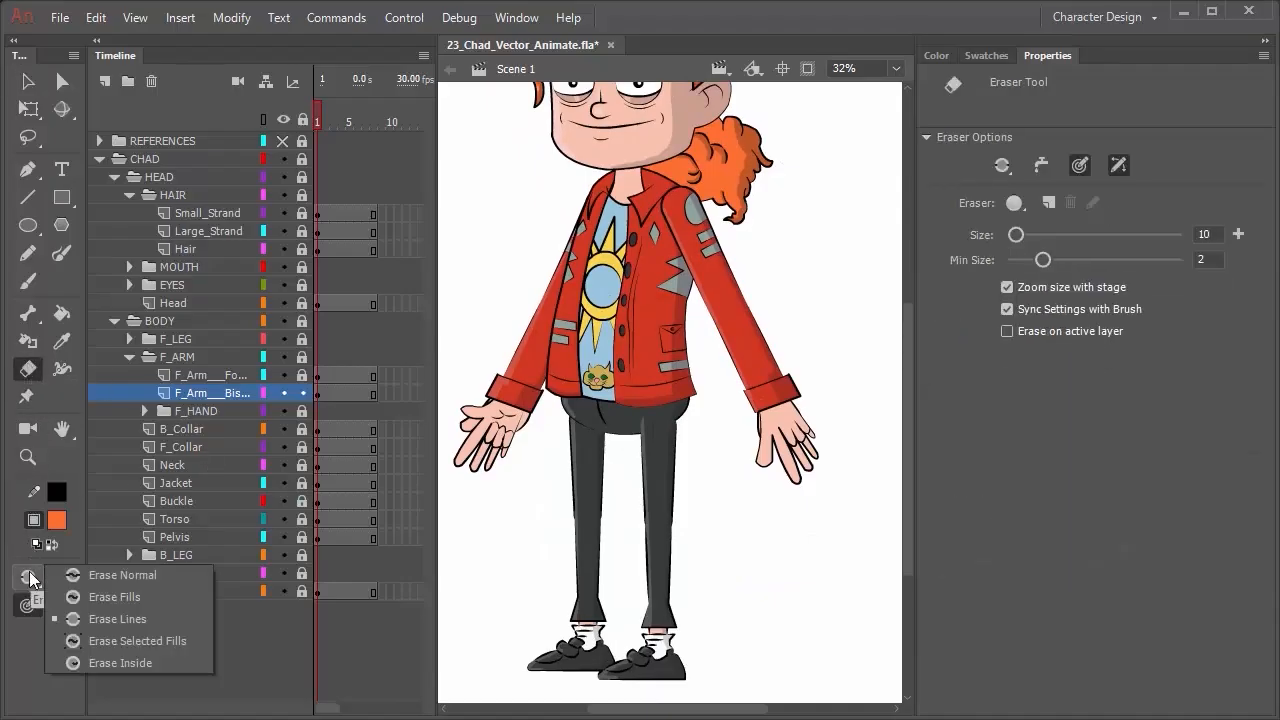
left_click(127, 618)
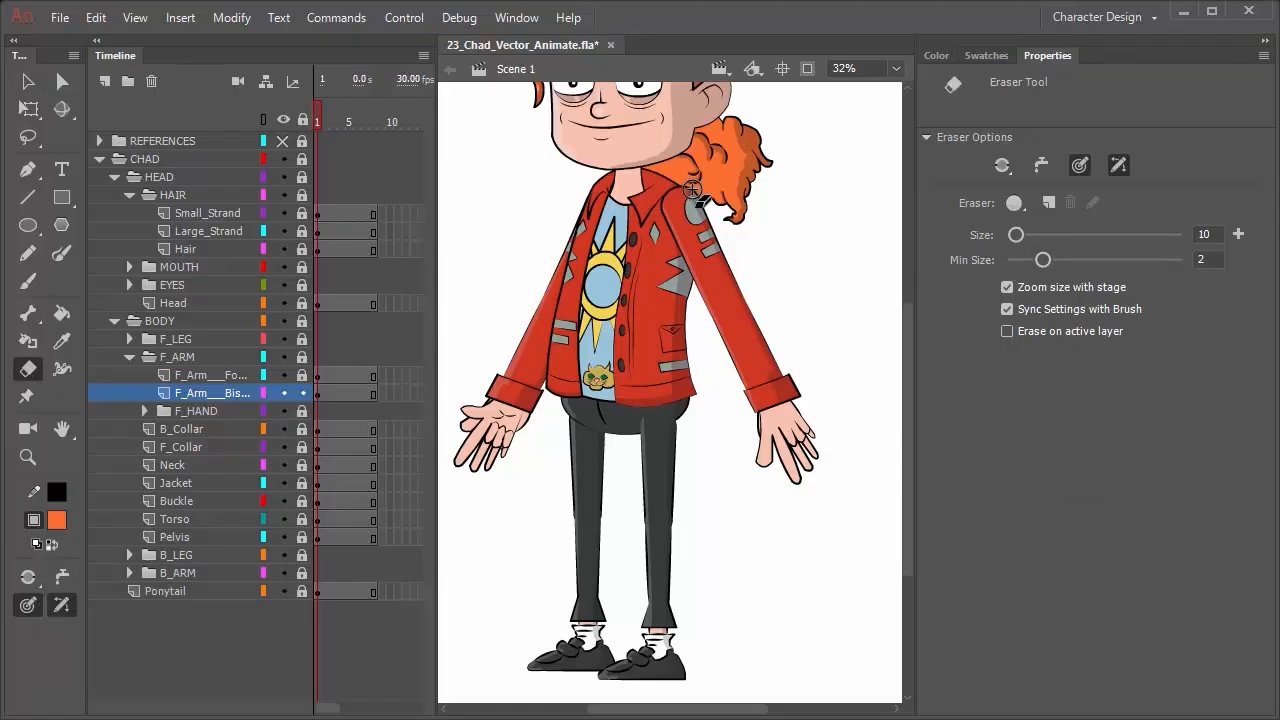
left_click_drag(686, 188, 689, 190)
mouse_move(664, 203)
left_mouse_down()
mouse_move(729, 157)
mouse_move(692, 187)
left_mouse_up()
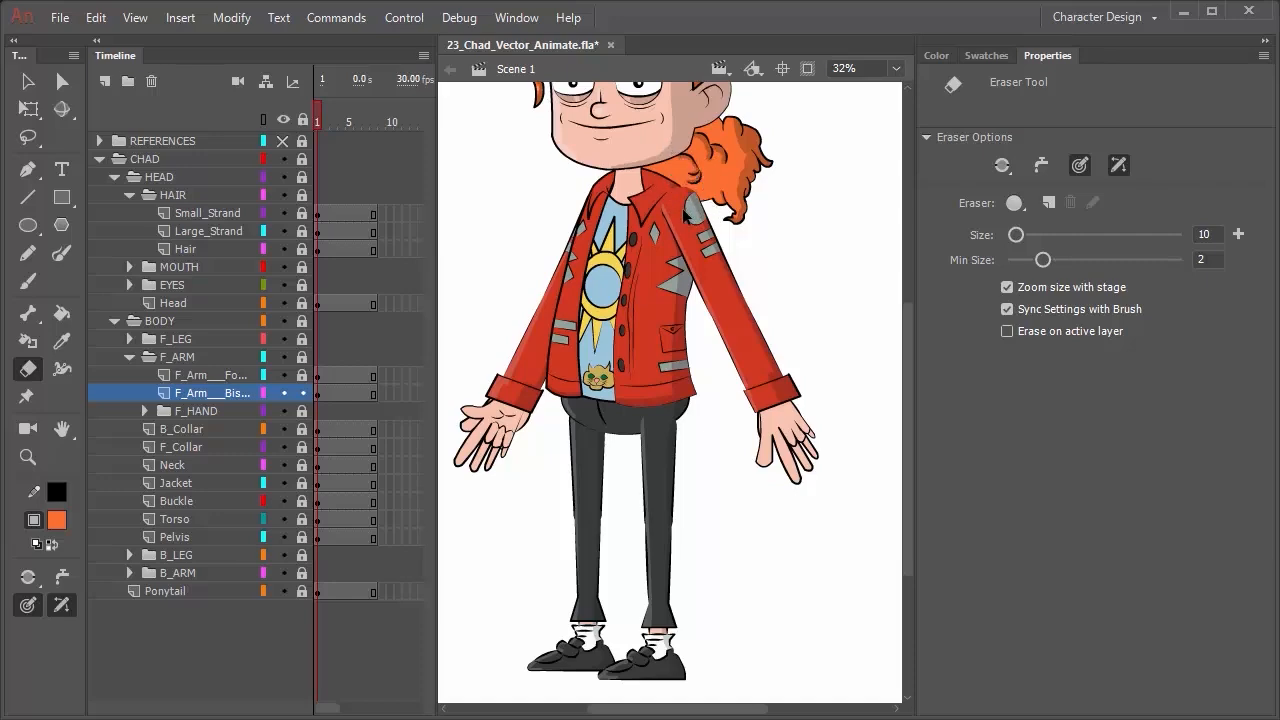
Erase the leftover bit of sleeve outline beside the collar at the front shoulder.
scroll(690, 165, "down", 2)
scroll(693, 160, "up", 6)
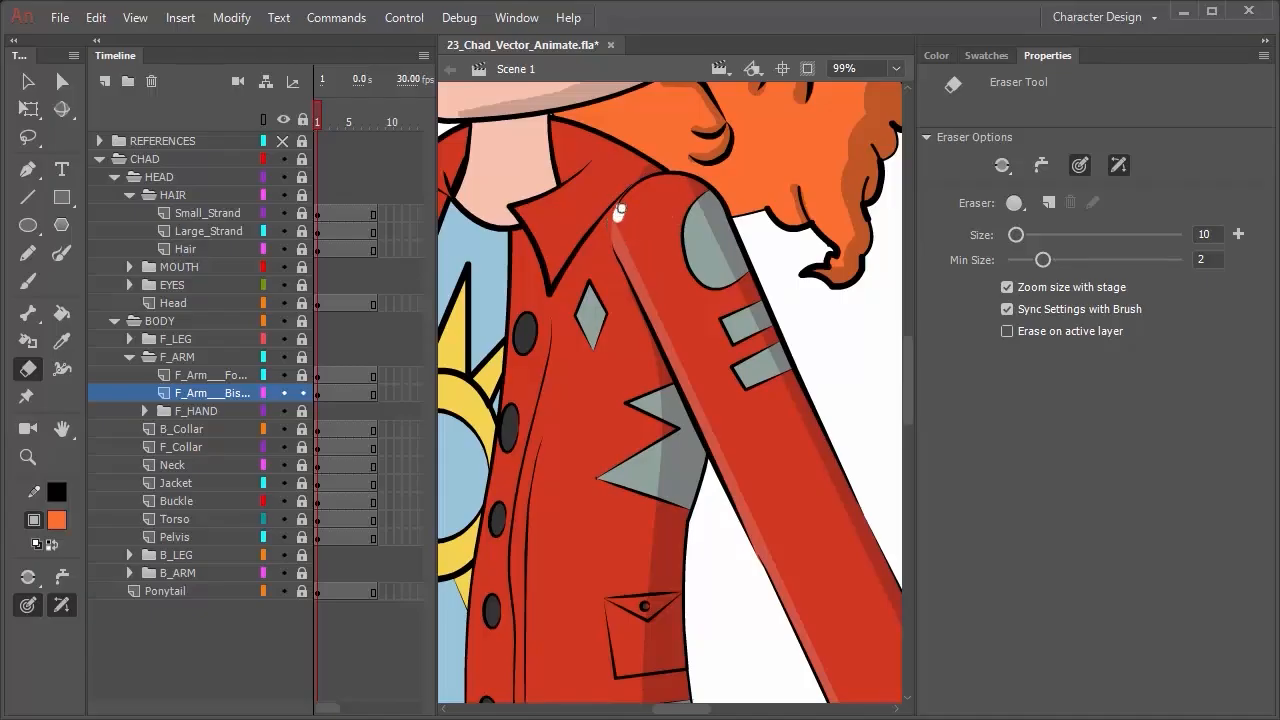
mouse_move(621, 209)
left_mouse_down()
mouse_move(634, 194)
mouse_move(618, 208)
left_mouse_up()
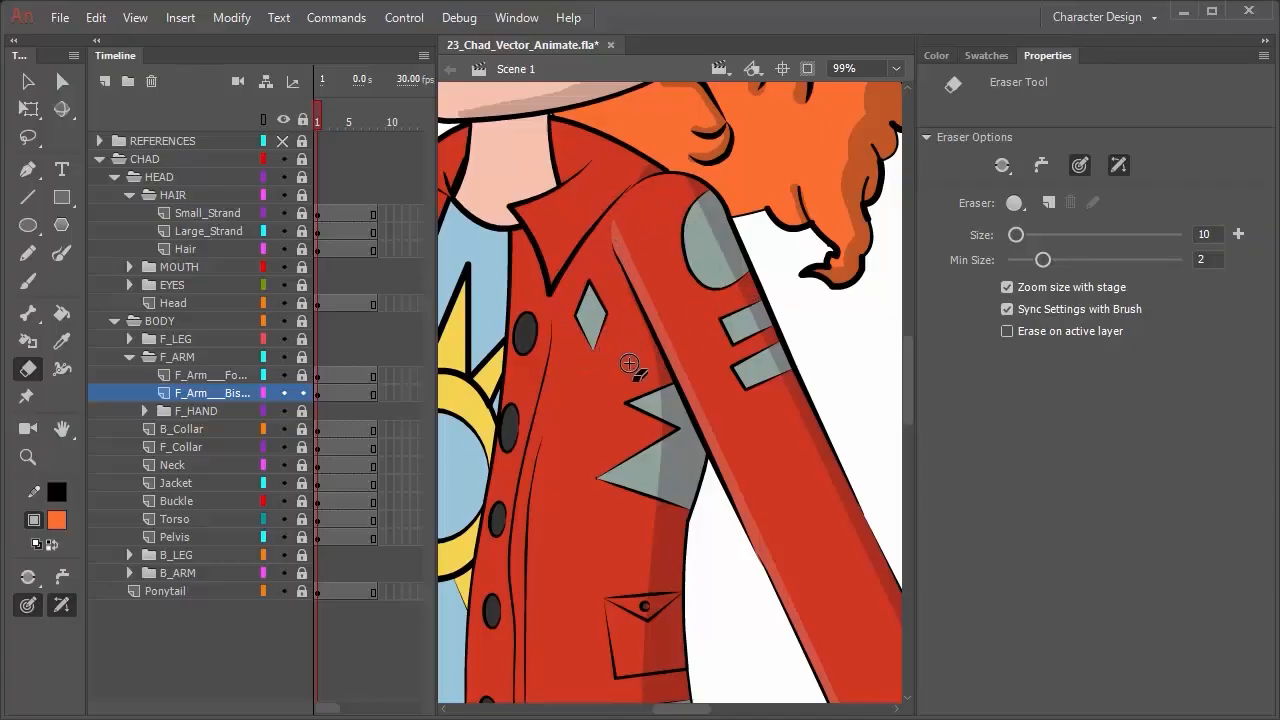
Show the REFERENCES layers and bring the full-color reference character into view for comparison.
scroll(714, 436, "up", 1)
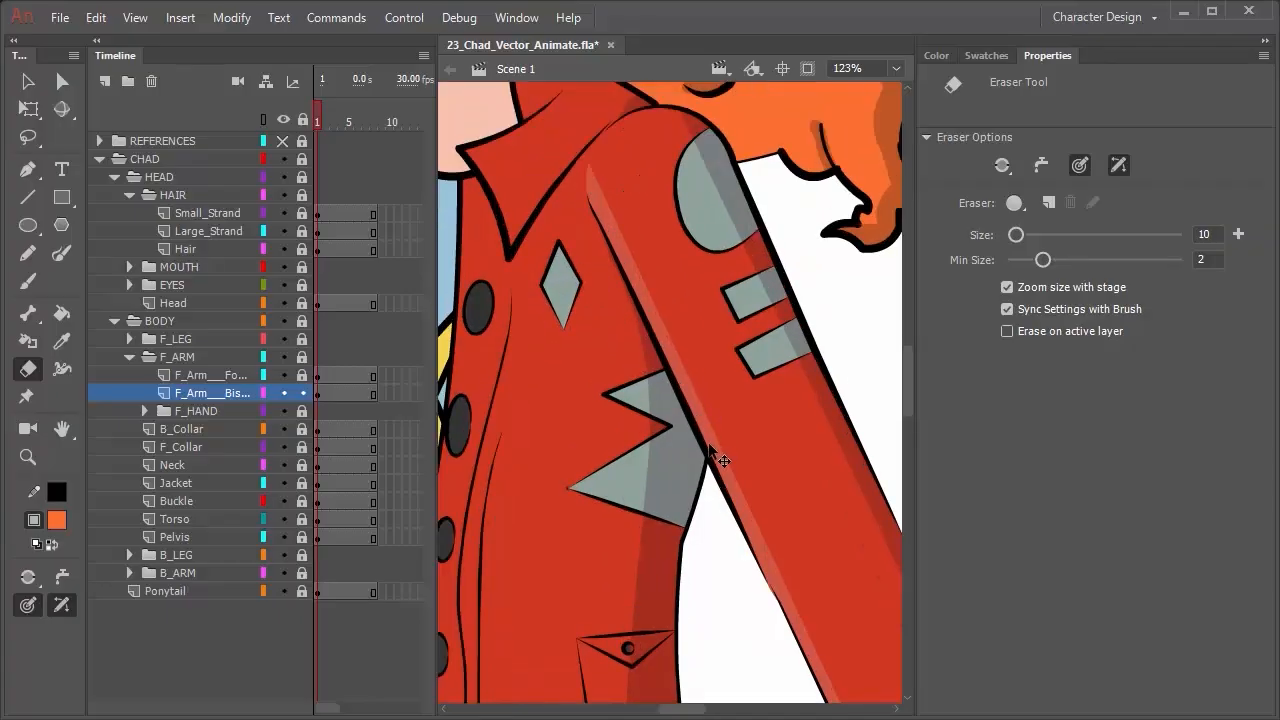
scroll(711, 446, "down", 6)
scroll(787, 523, "down", 1)
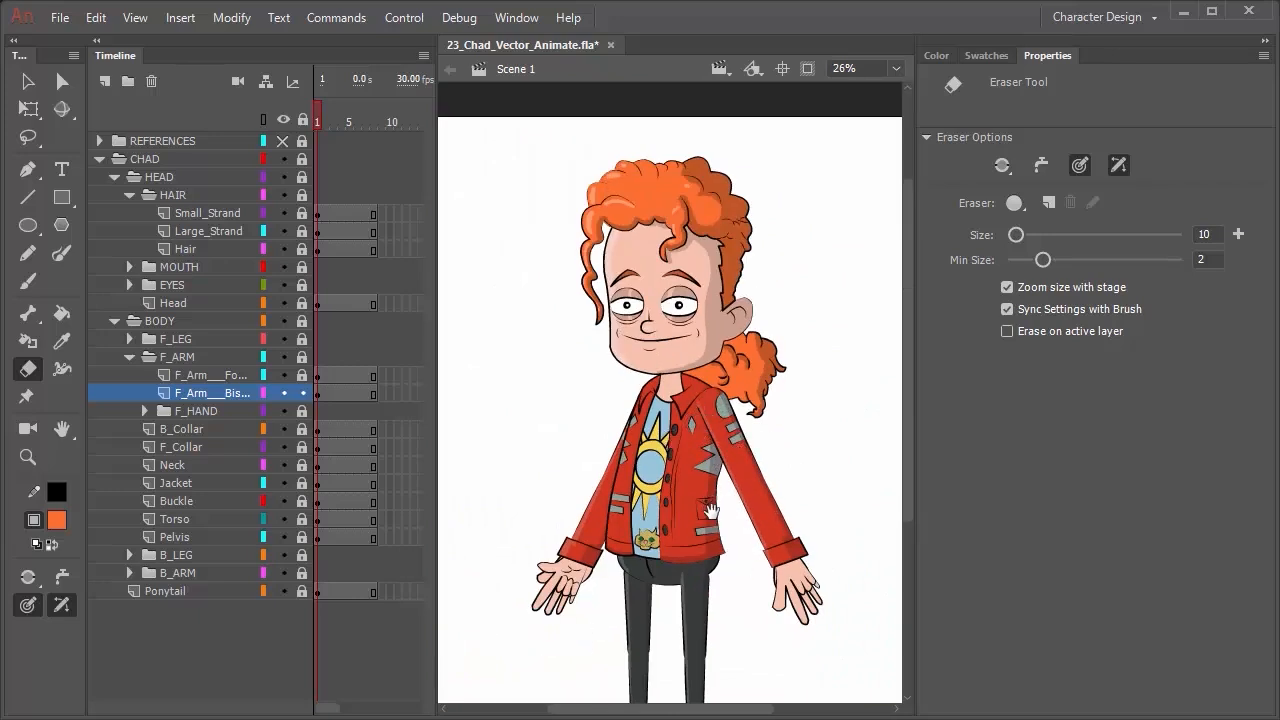
mouse_move(712, 507)
left_mouse_down()
mouse_move(670, 355)
mouse_move(687, 337)
left_mouse_up()
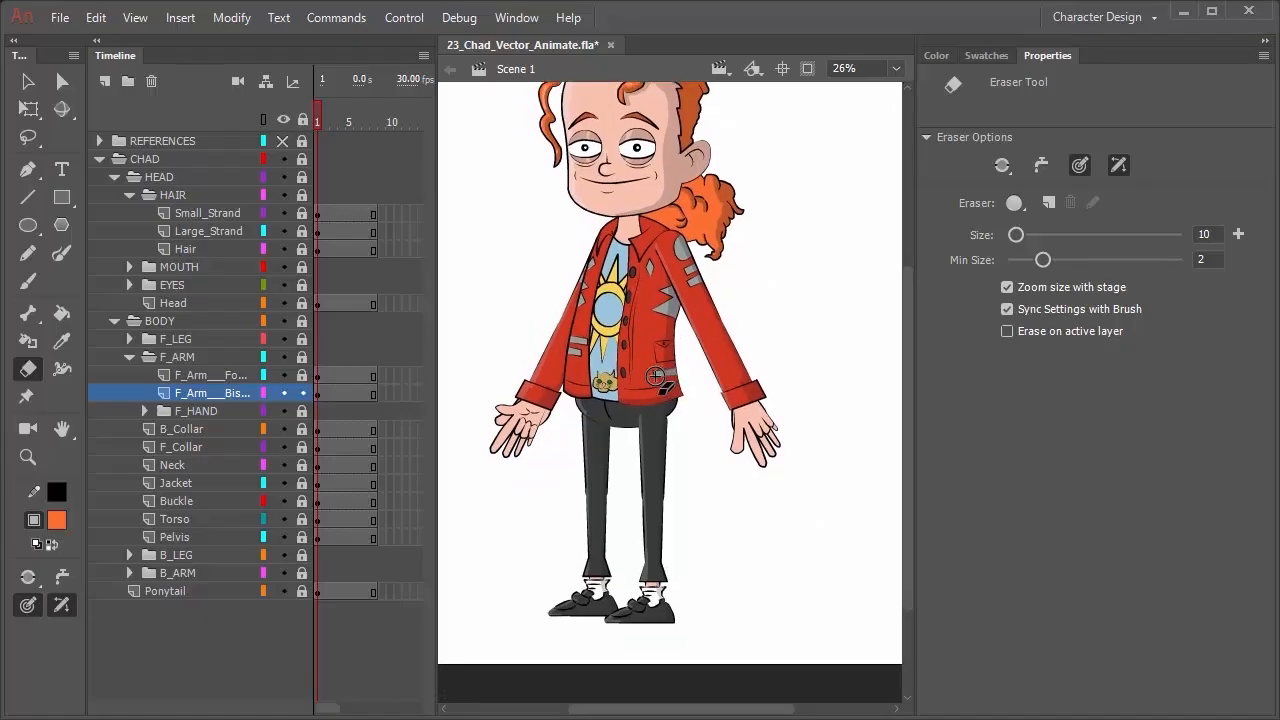
left_click(282, 142)
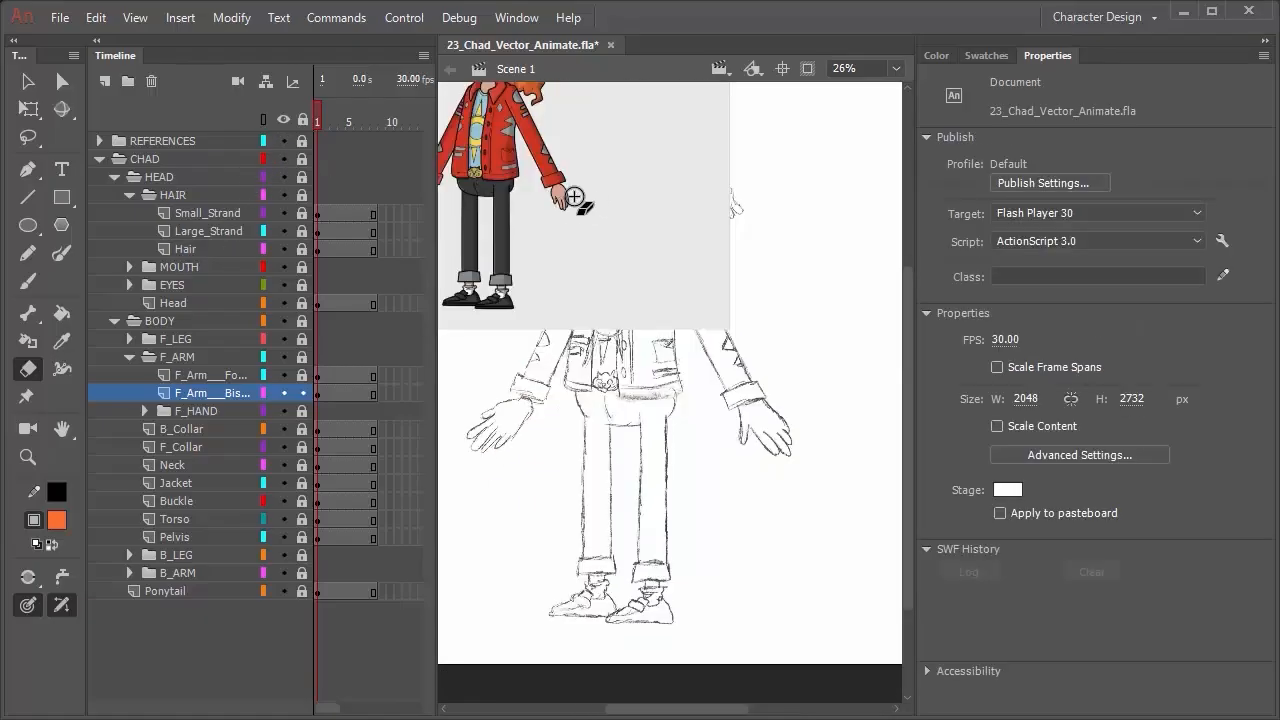
left_click_drag(578, 166, 638, 284)
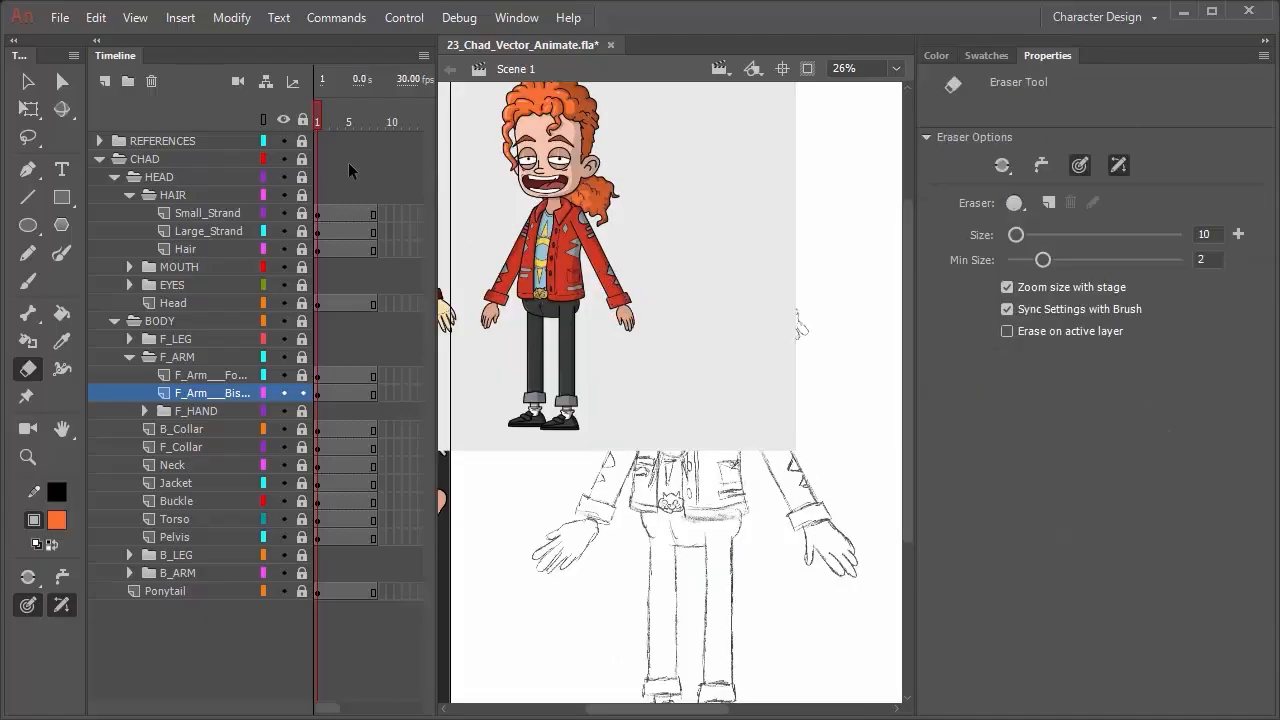
Hide the REFERENCES layers, then unlock and activate the forearm layer in the F_ARM folder.
left_click(284, 141)
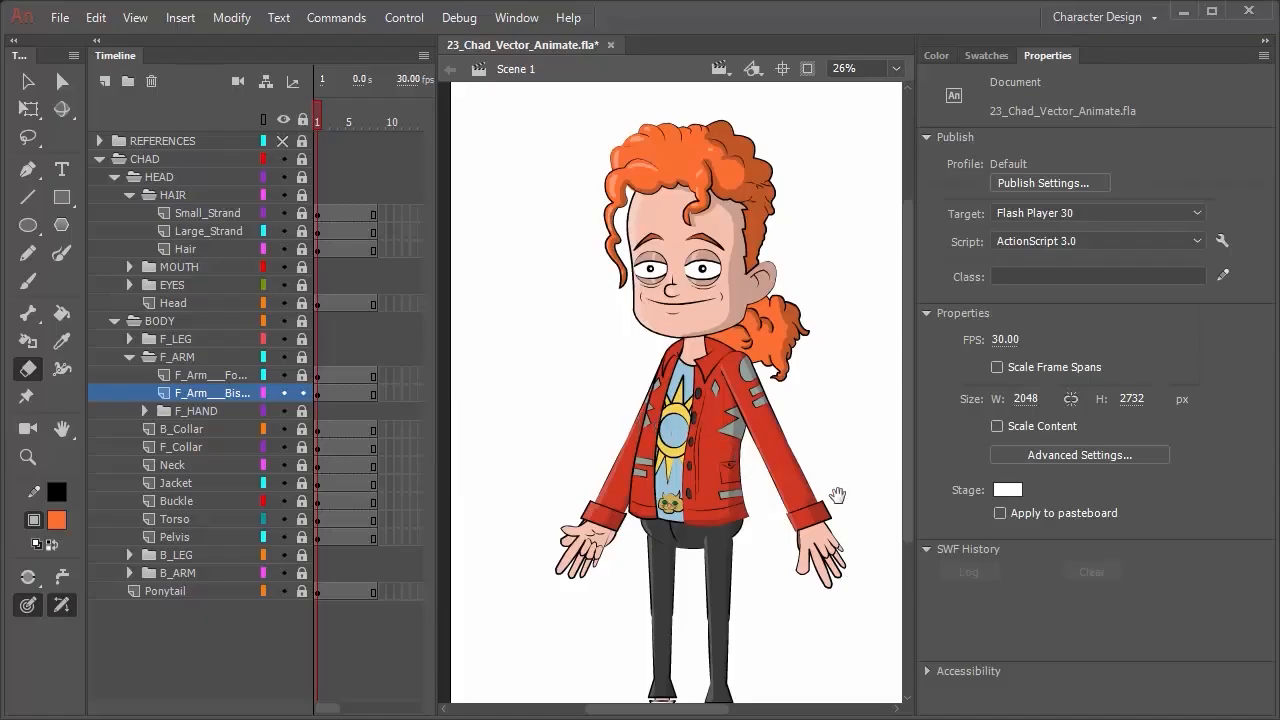
left_click_drag(748, 388, 732, 357)
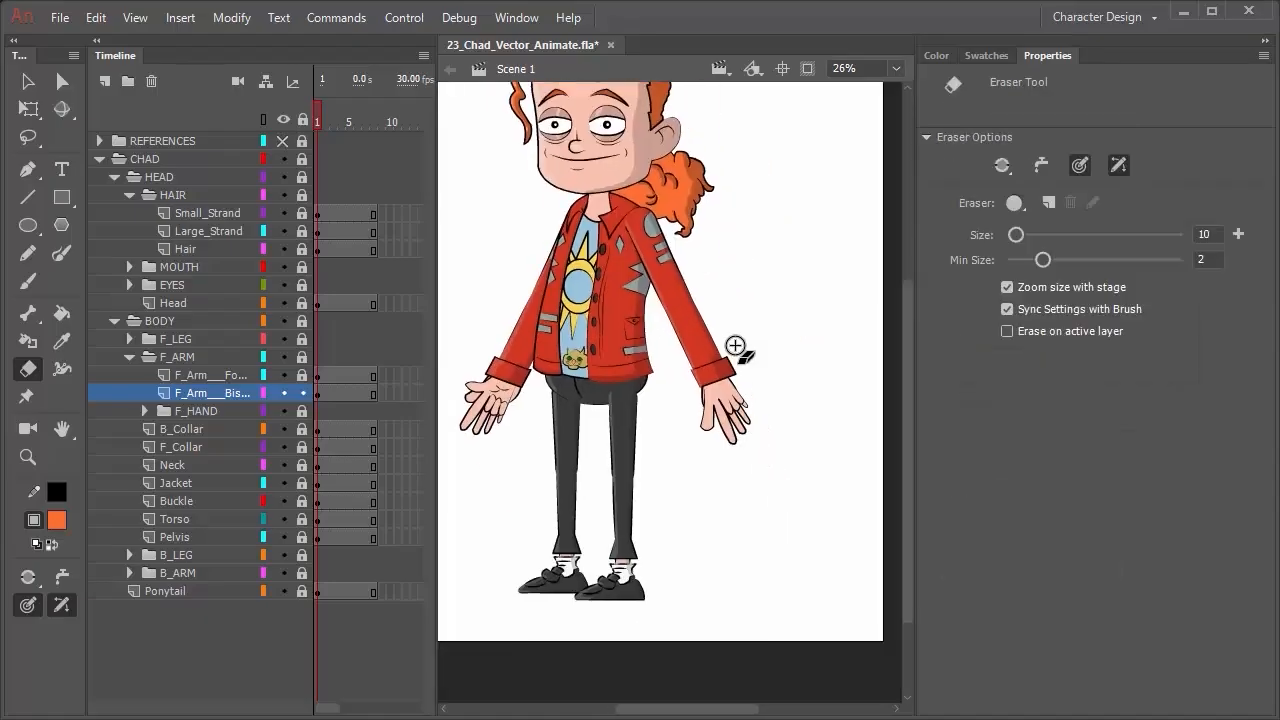
left_click(303, 376)
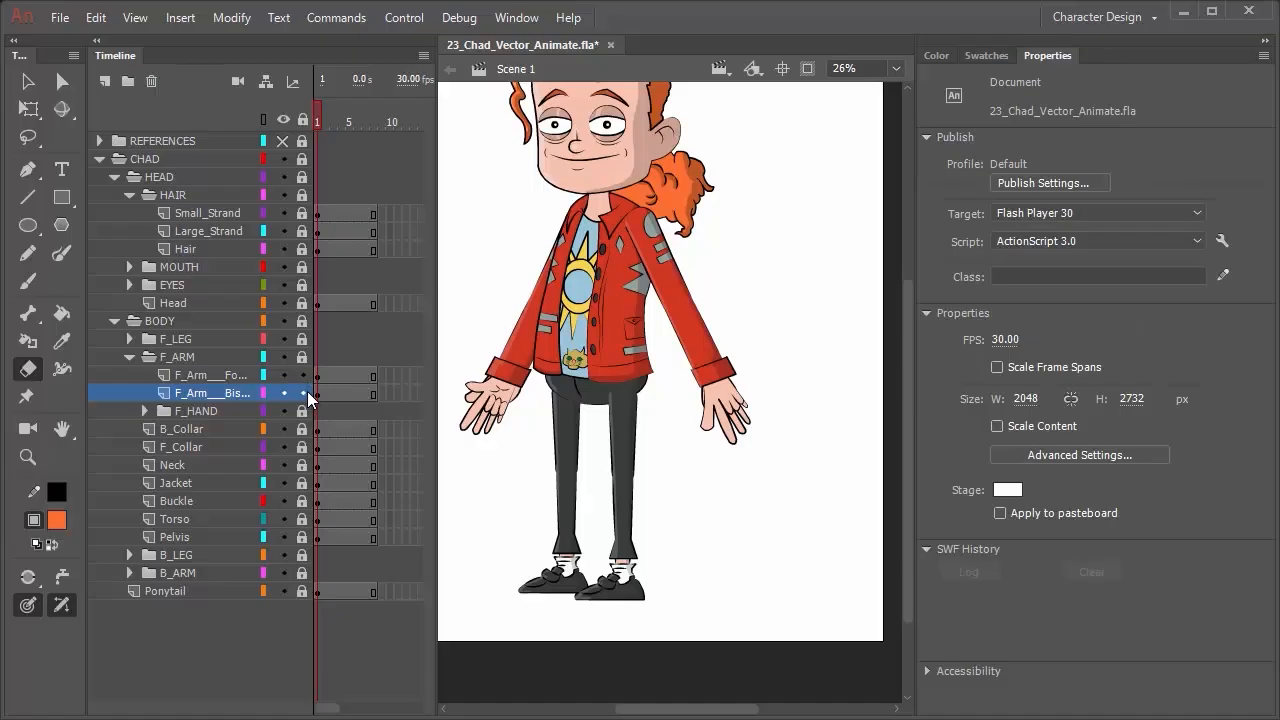
left_click(230, 376)
key("v")
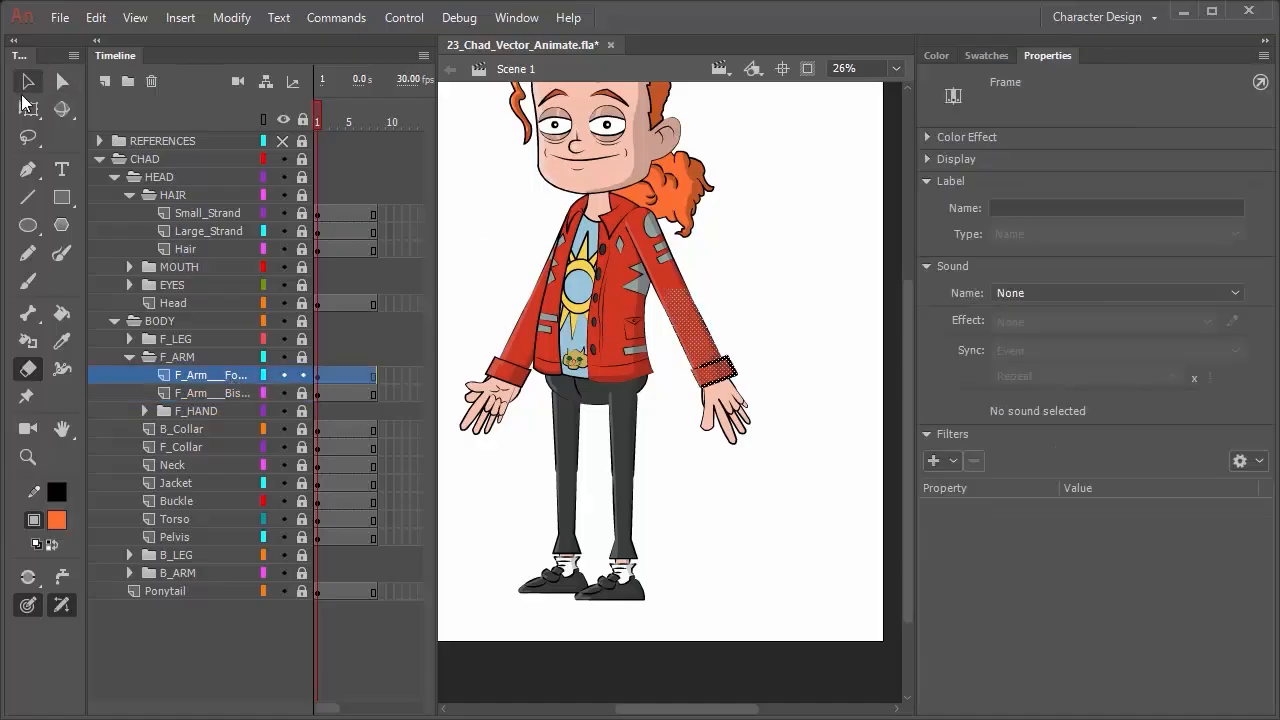
left_click(780, 215)
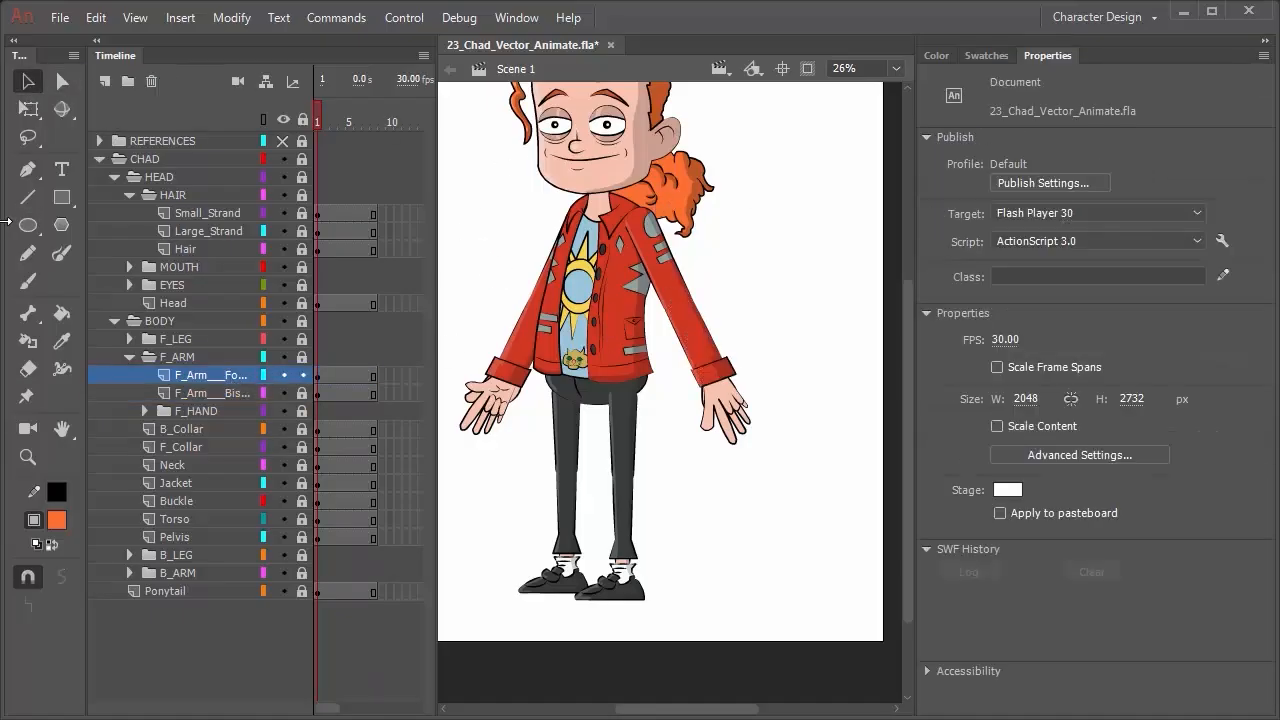
Draw a zigzag tear of straight lines, about 82 by 97 px, along the outer edge of the front forearm sleeve.
left_click(28, 197)
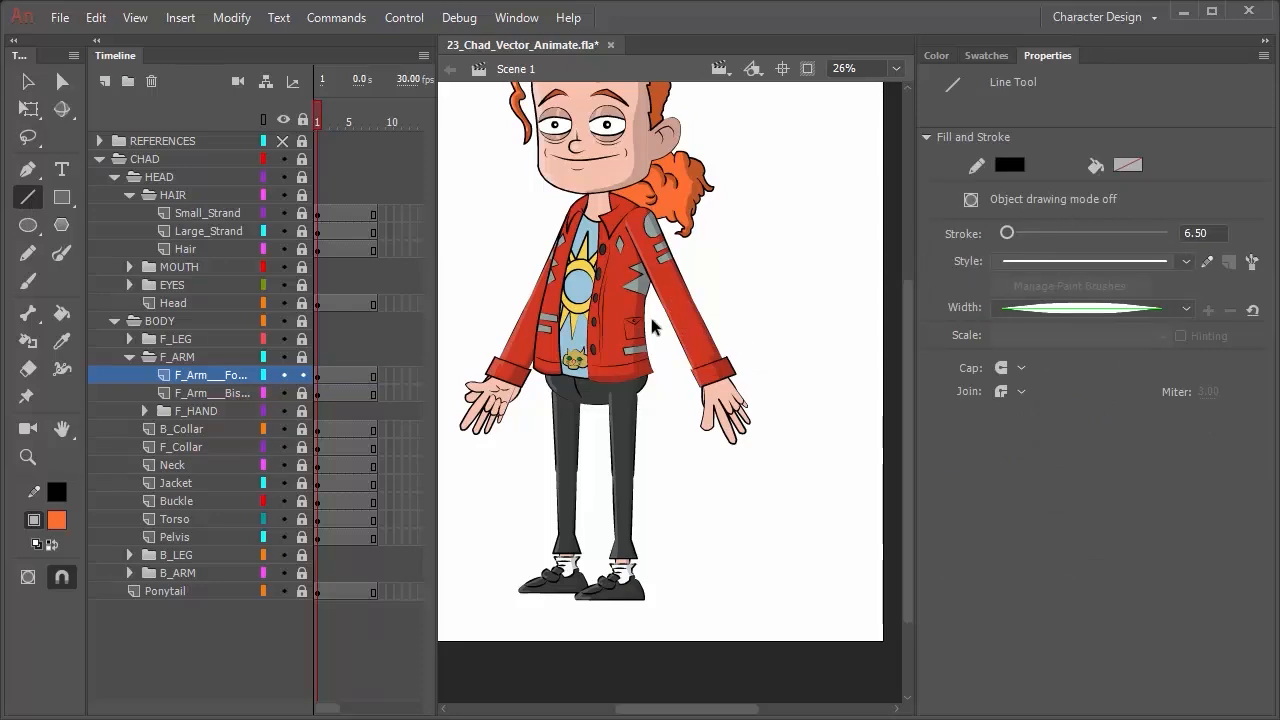
scroll(690, 320, "down", 1)
scroll(690, 320, "up", 5)
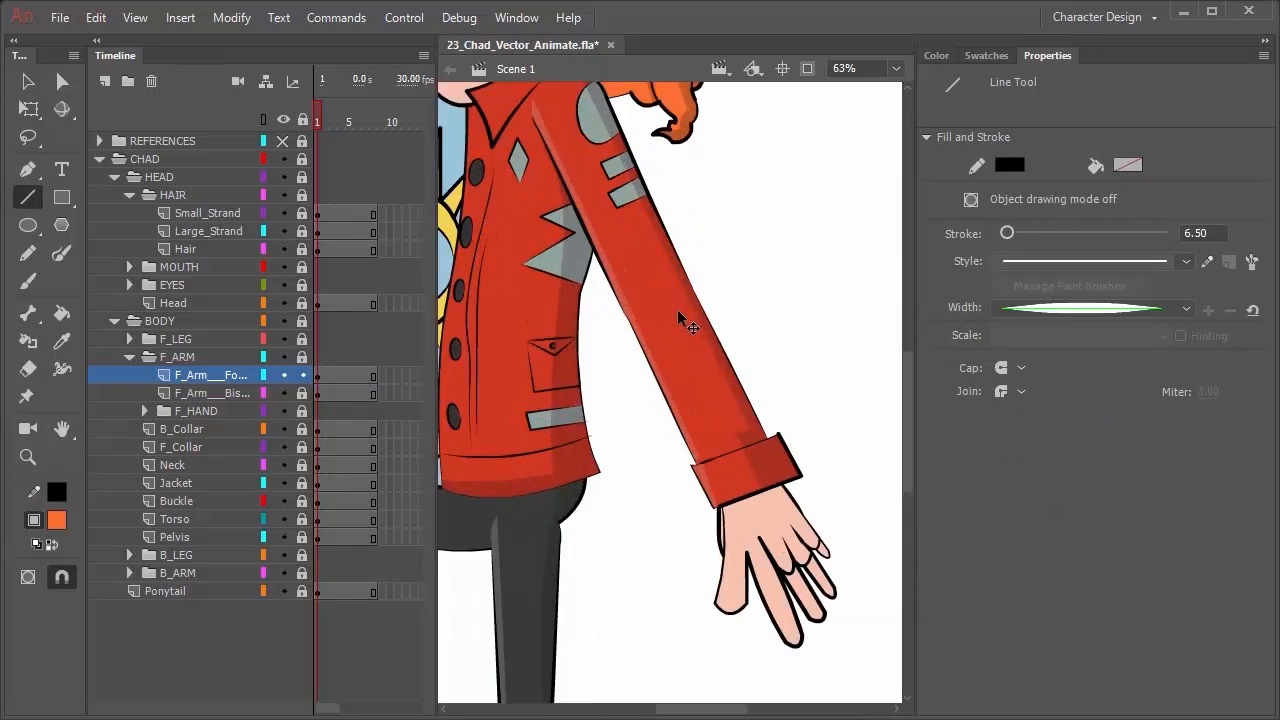
scroll(679, 314, "up", 2)
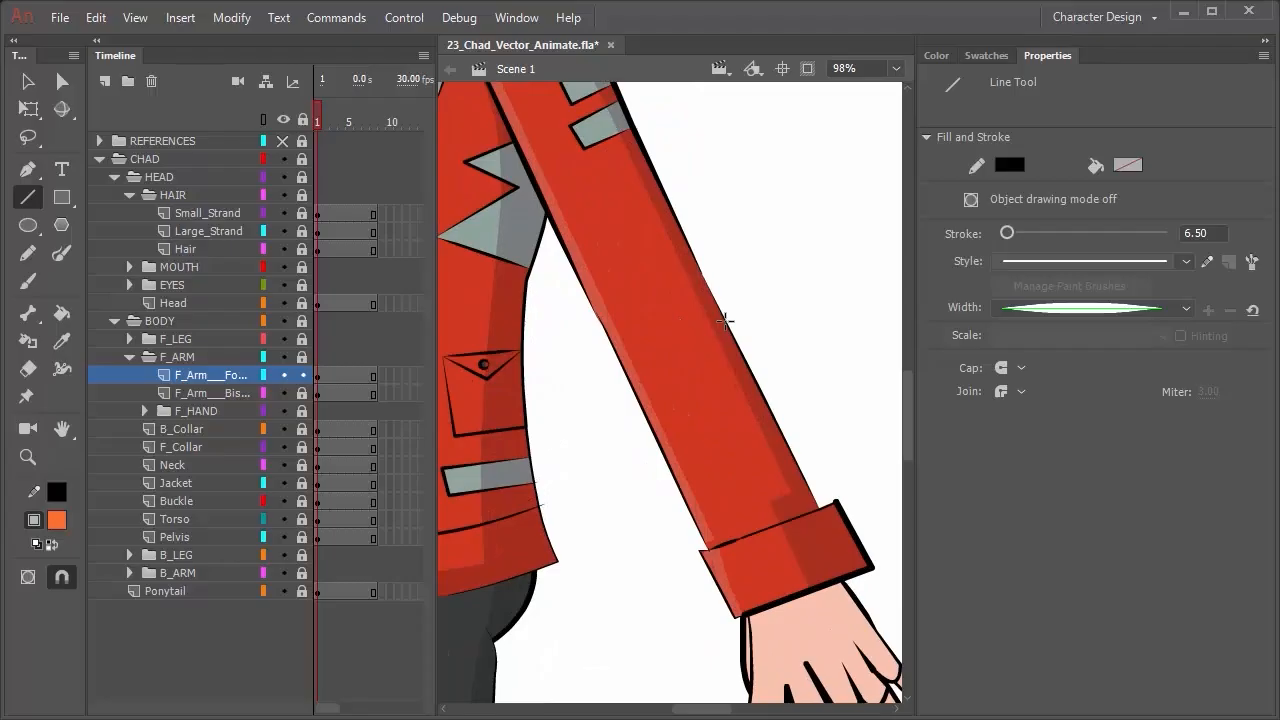
left_click_drag(725, 321, 691, 360)
mouse_move(691, 361)
left_mouse_down()
mouse_move(761, 369)
mouse_move(724, 417)
left_mouse_up()
key("ctrl+z")
left_click_drag(724, 417, 769, 413)
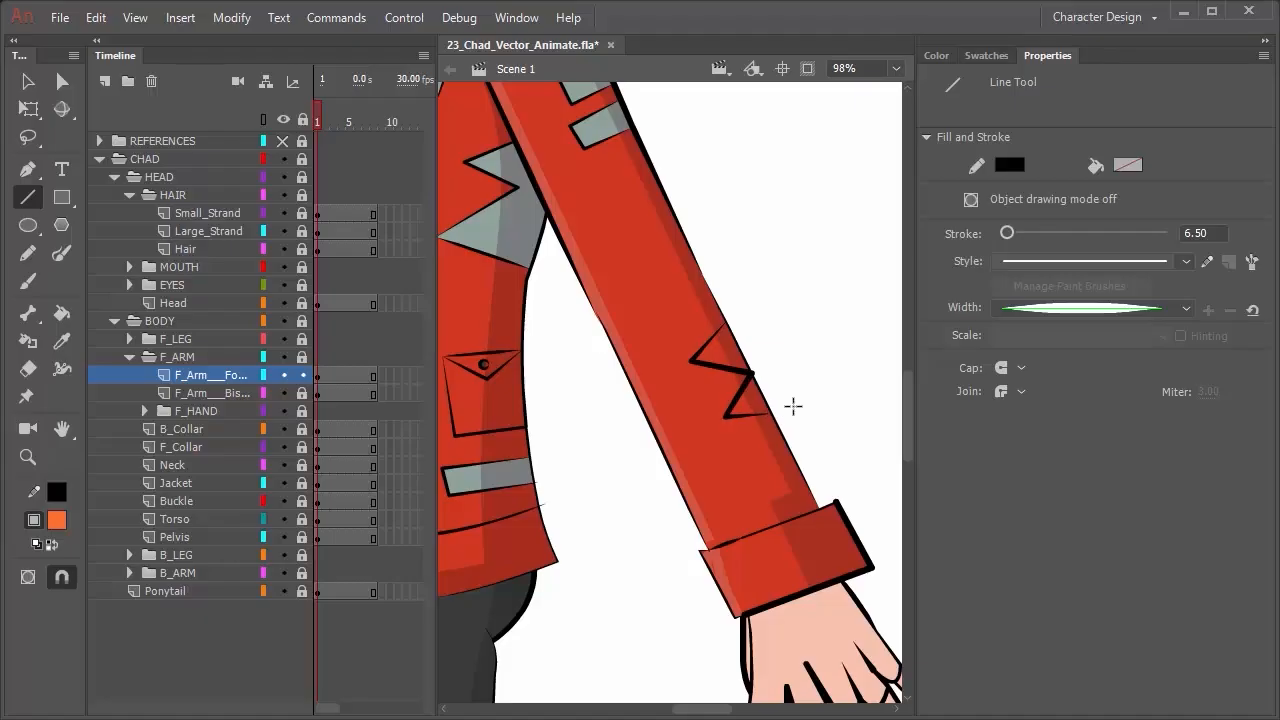
Select all the zigzag lines on the front forearm and give them the uniform width profile.
key("v")
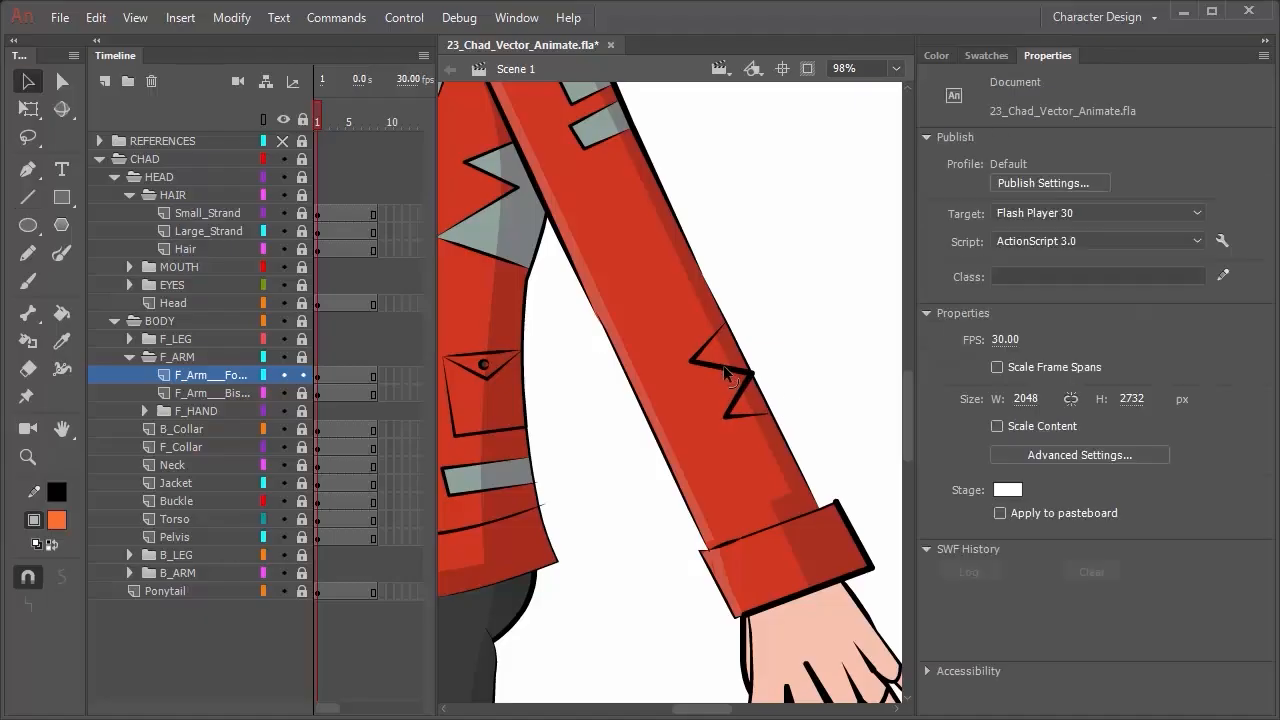
left_click(723, 370)
left_click(739, 348)
left_click(772, 327)
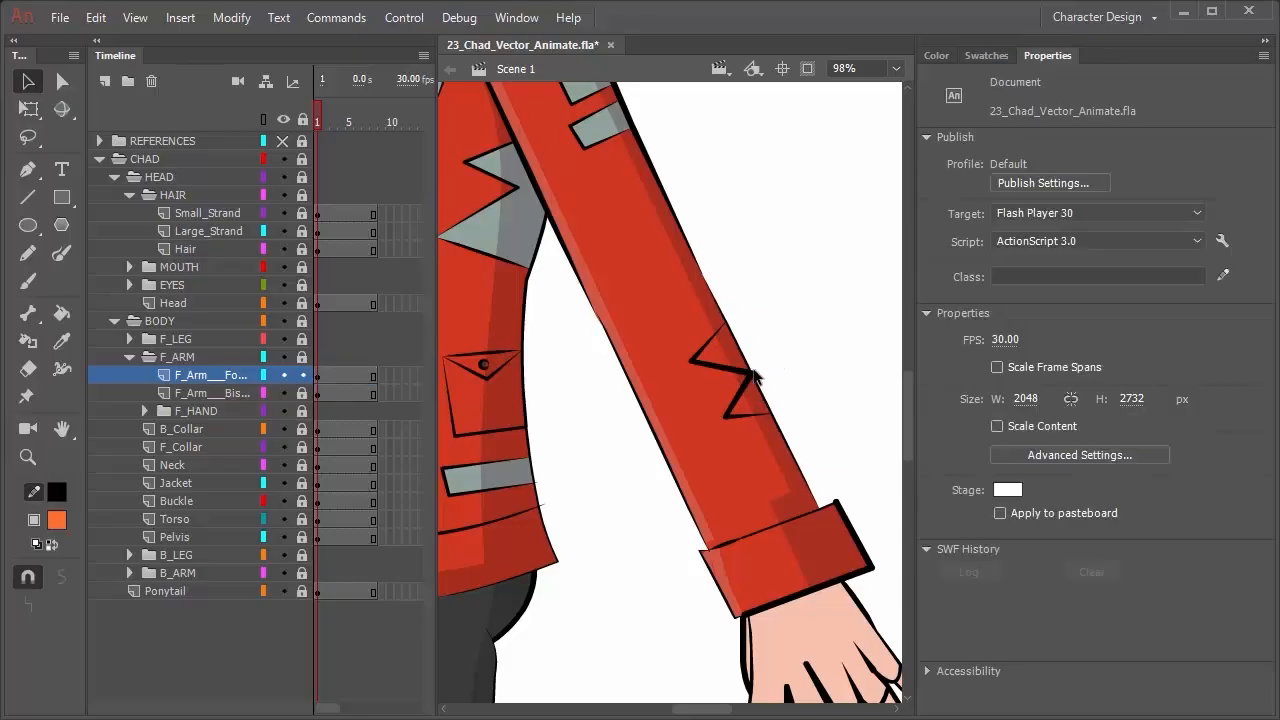
left_click(735, 373)
left_click_drag(733, 369, 710, 352)
left_click(712, 349, "shift")
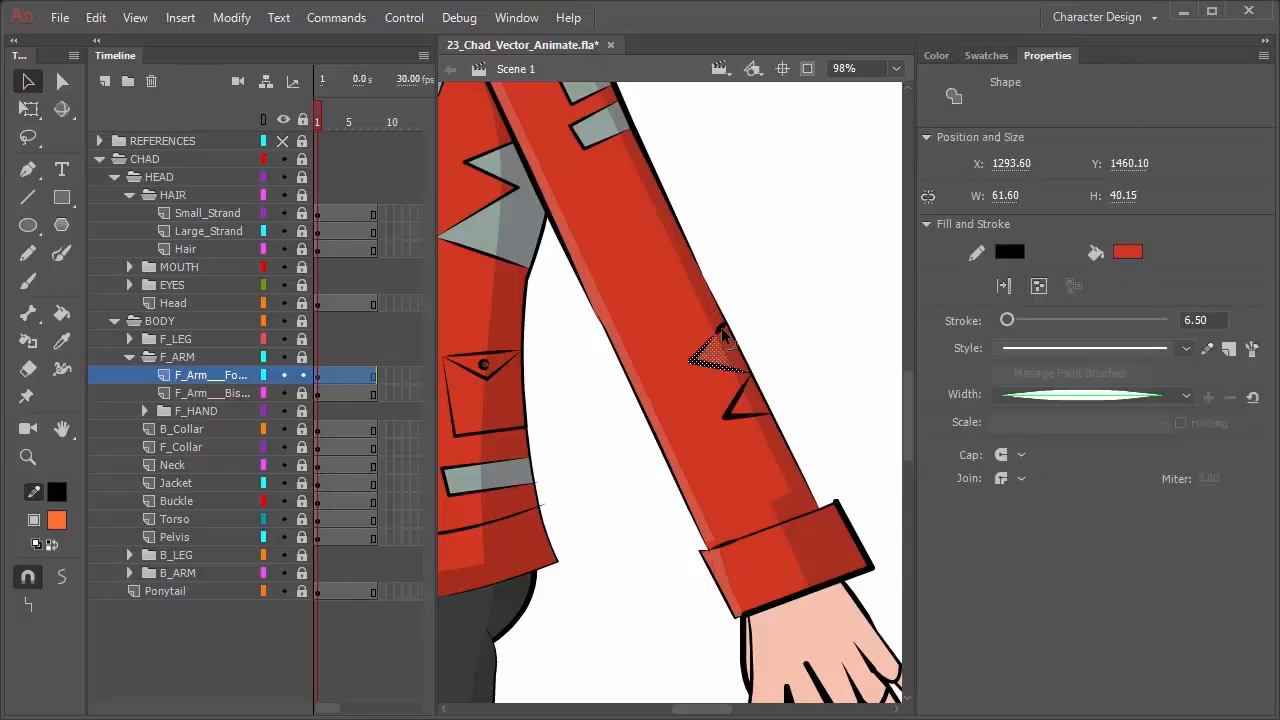
left_click(720, 328, "shift")
left_click(735, 412, "shift")
left_click(741, 422, "shift")
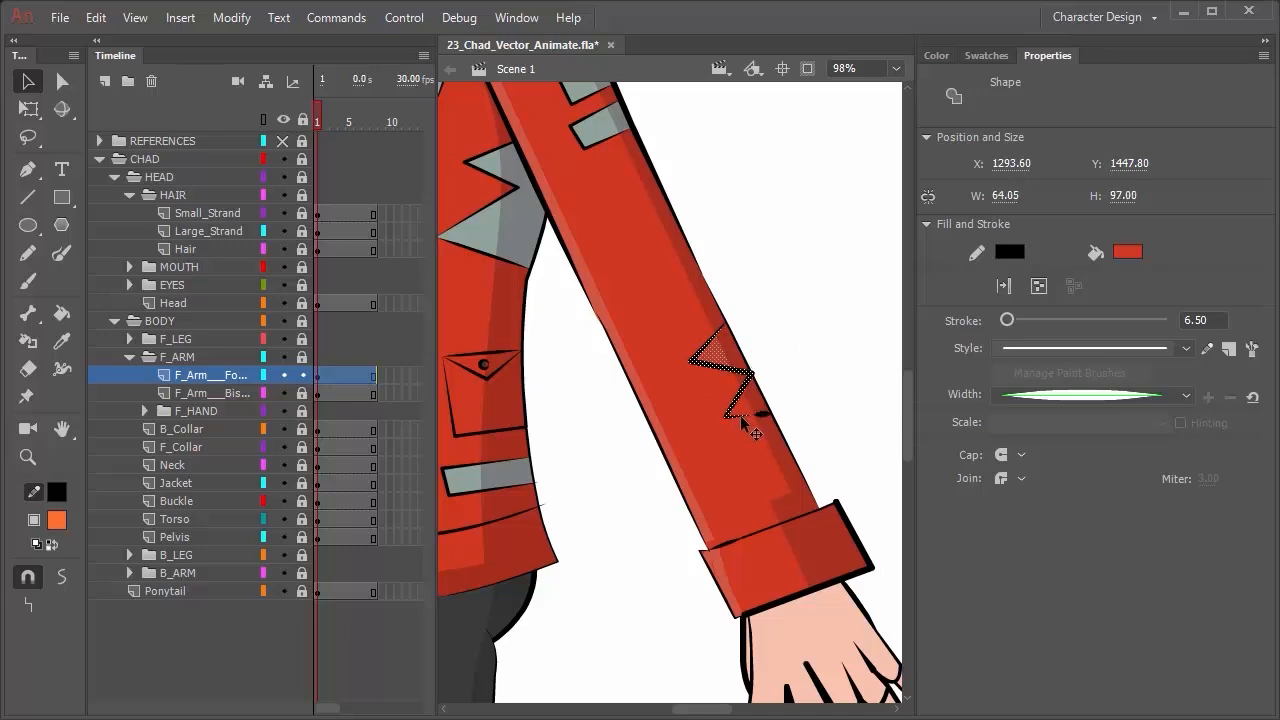
left_click(760, 414, "shift")
left_click(1143, 401)
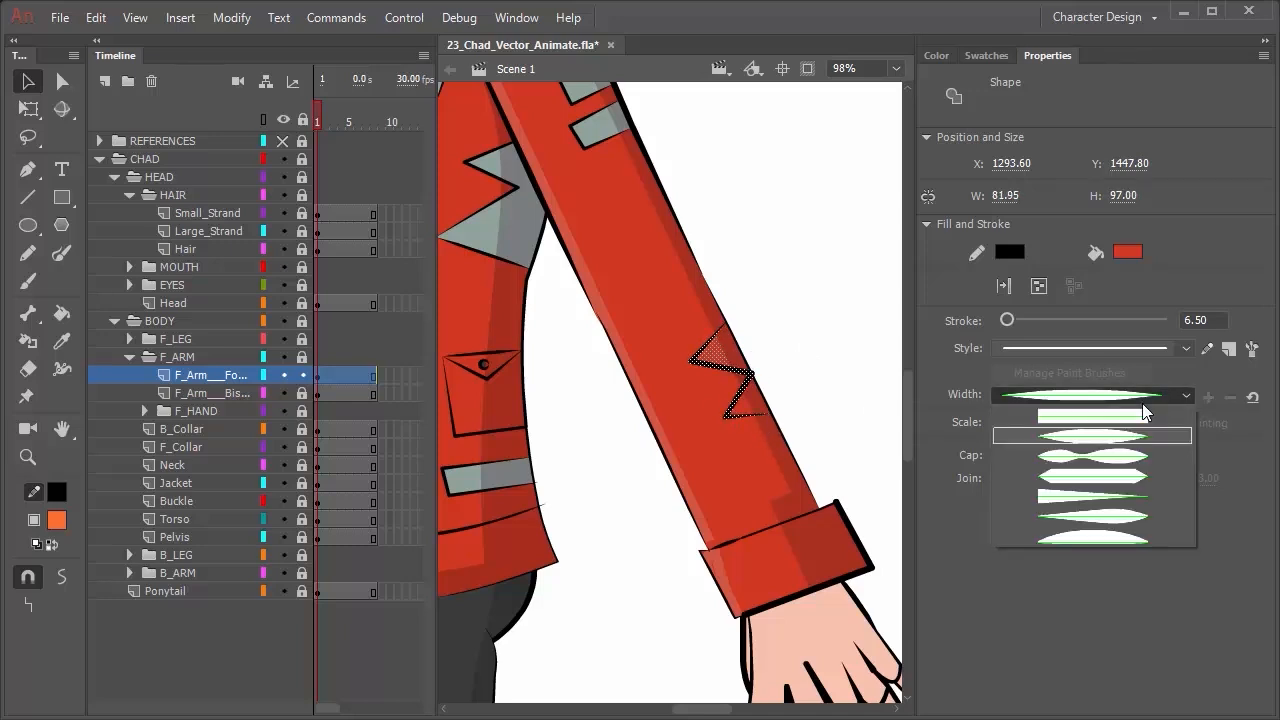
left_click(1105, 488)
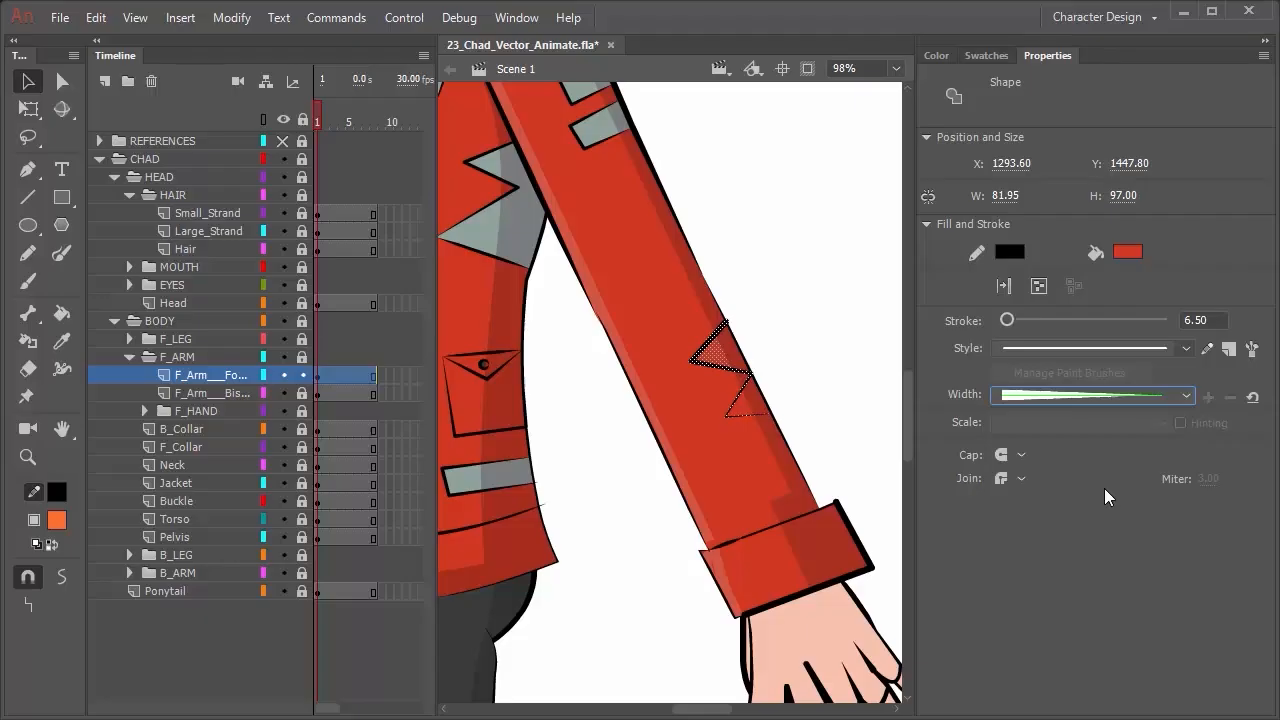
left_click(1092, 396)
left_click(1090, 416)
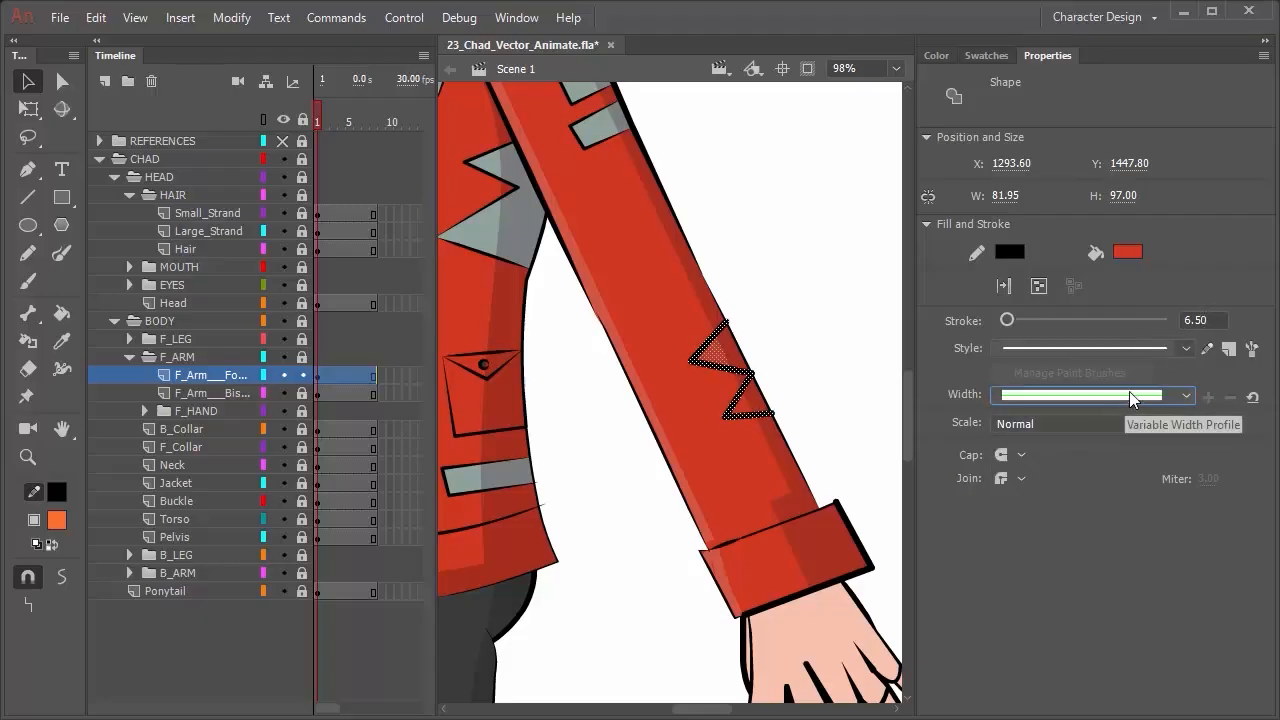
Set the stroke size of the front forearm's zigzag lines to 3.
double_click(1200, 320)
type("3")
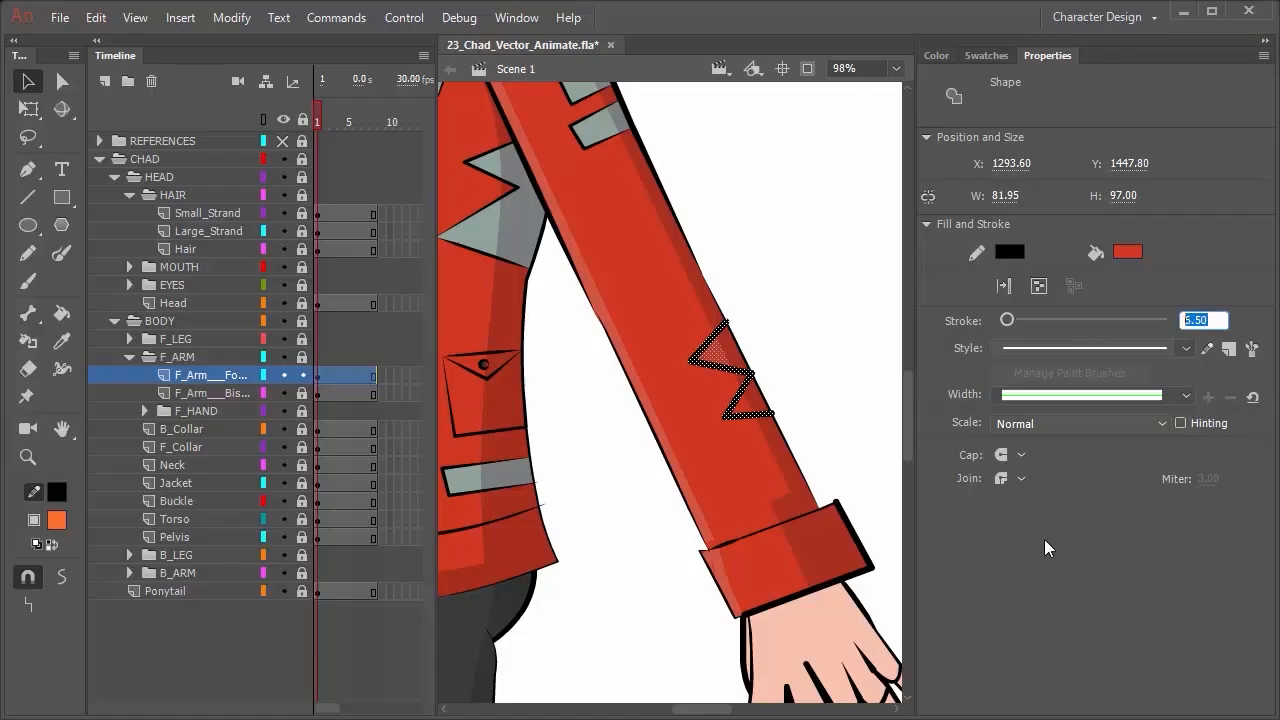
key("Return")
left_click(778, 301)
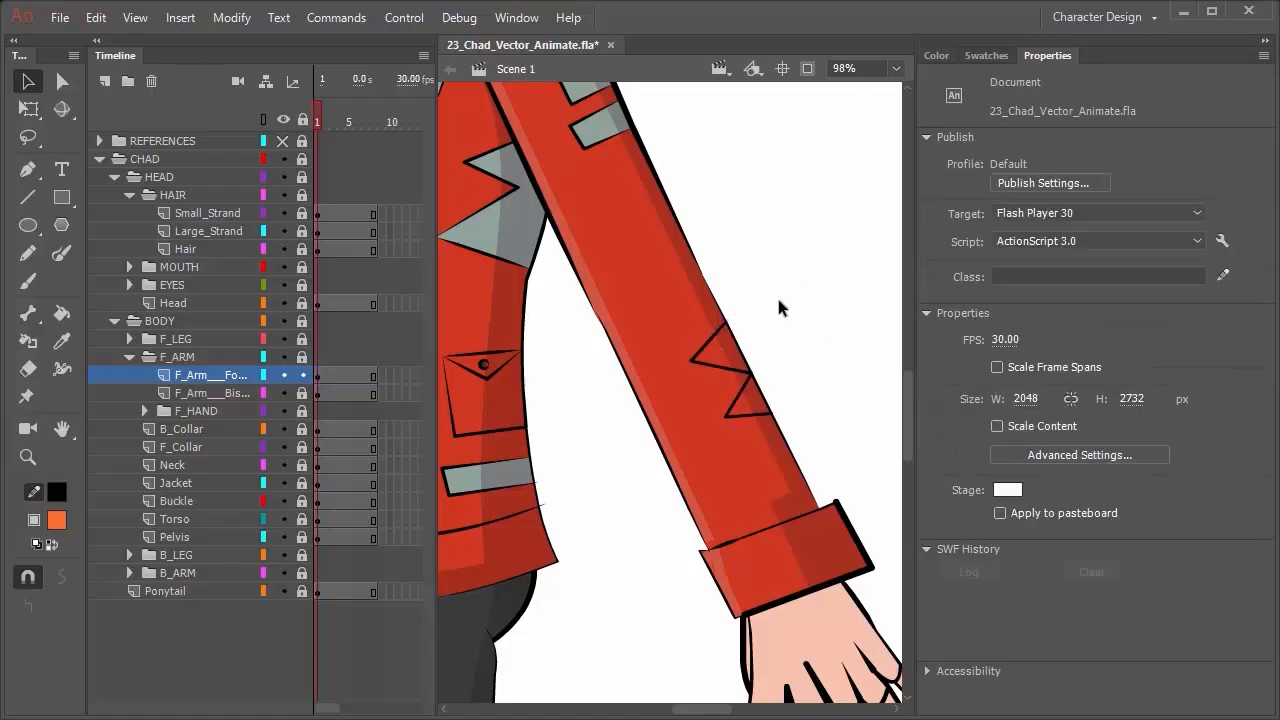
Fill both front forearm tears with the light gray of the upper-arm patches and their shaded parts with the darker patch gray.
scroll(776, 294, "up", 2)
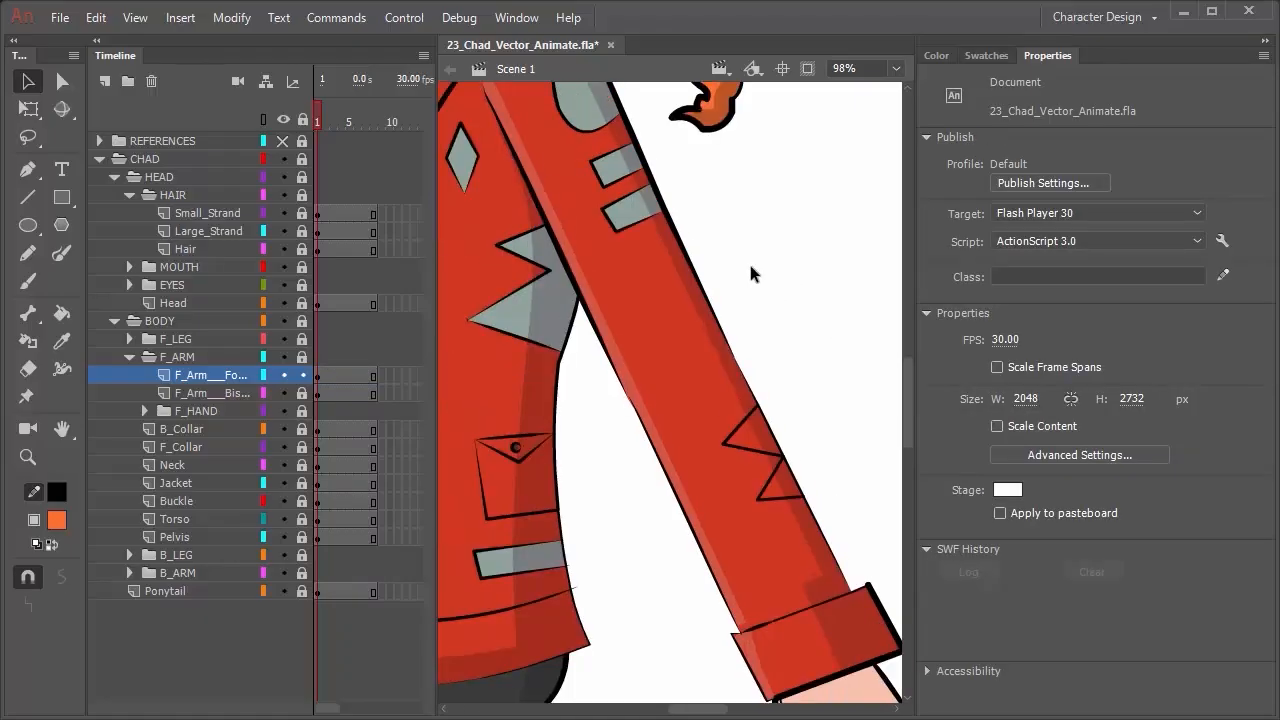
key("i")
left_click(632, 204)
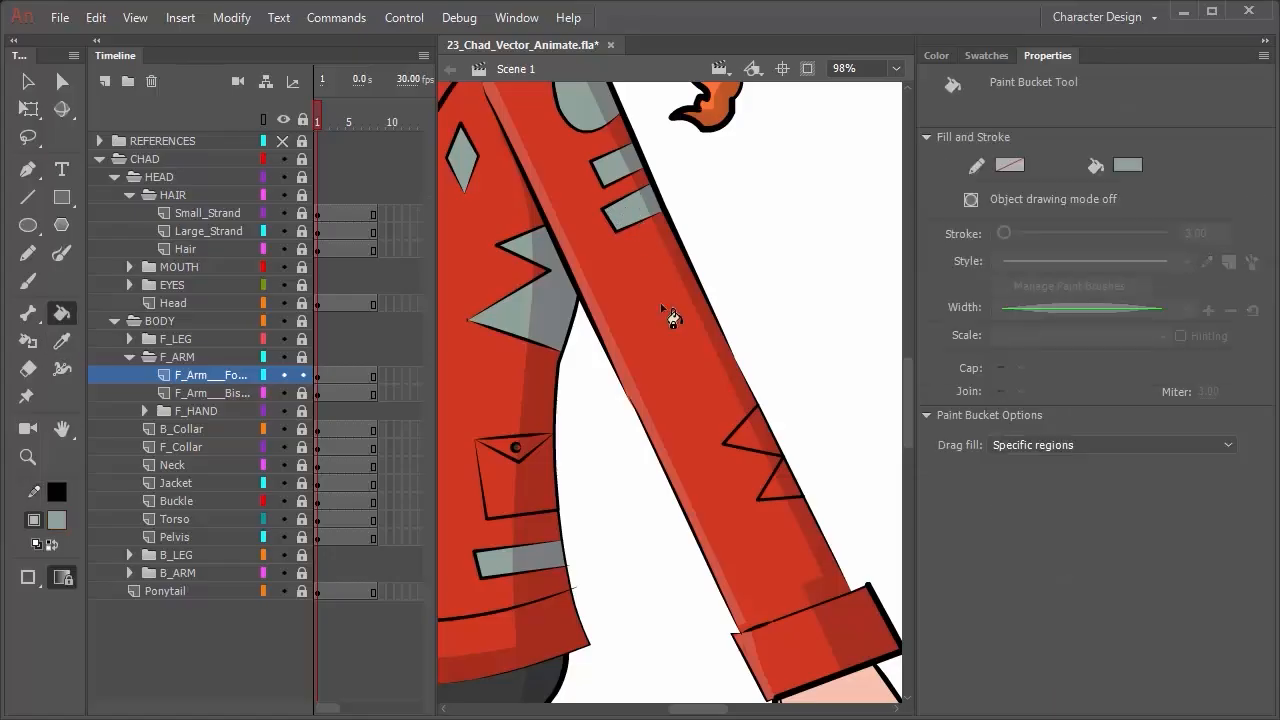
left_click(752, 444)
left_click(778, 500)
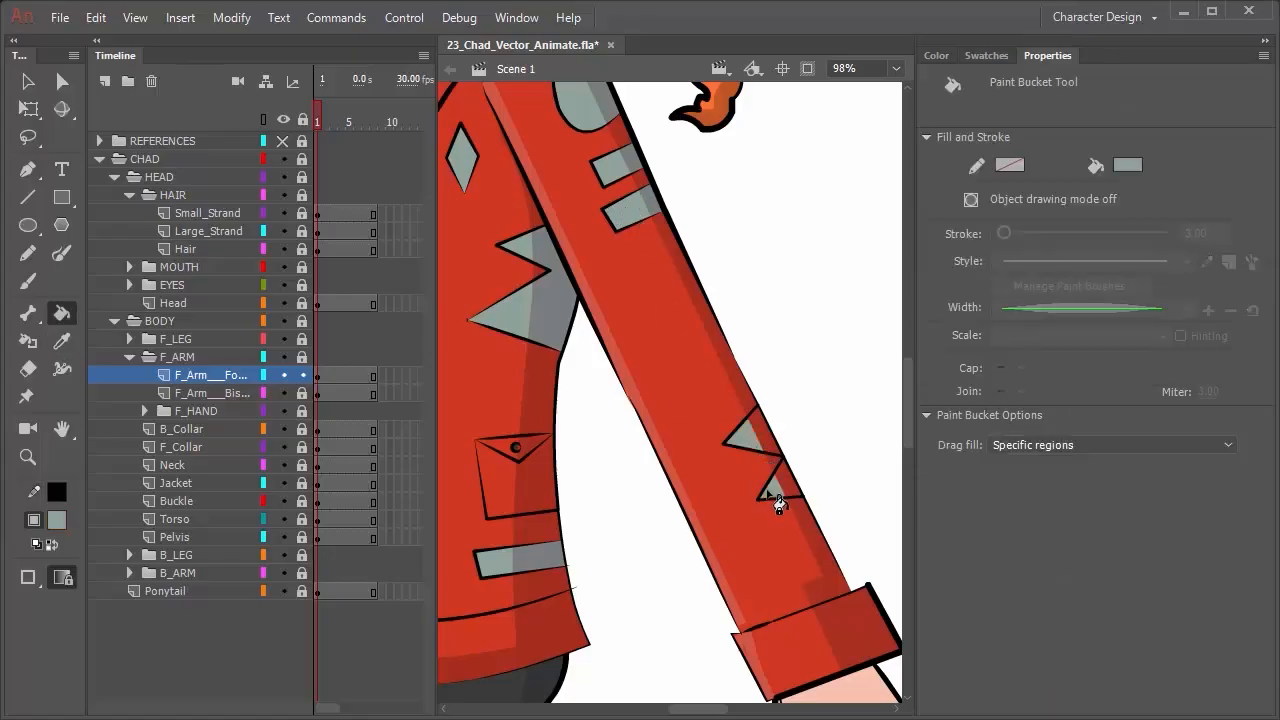
key("i")
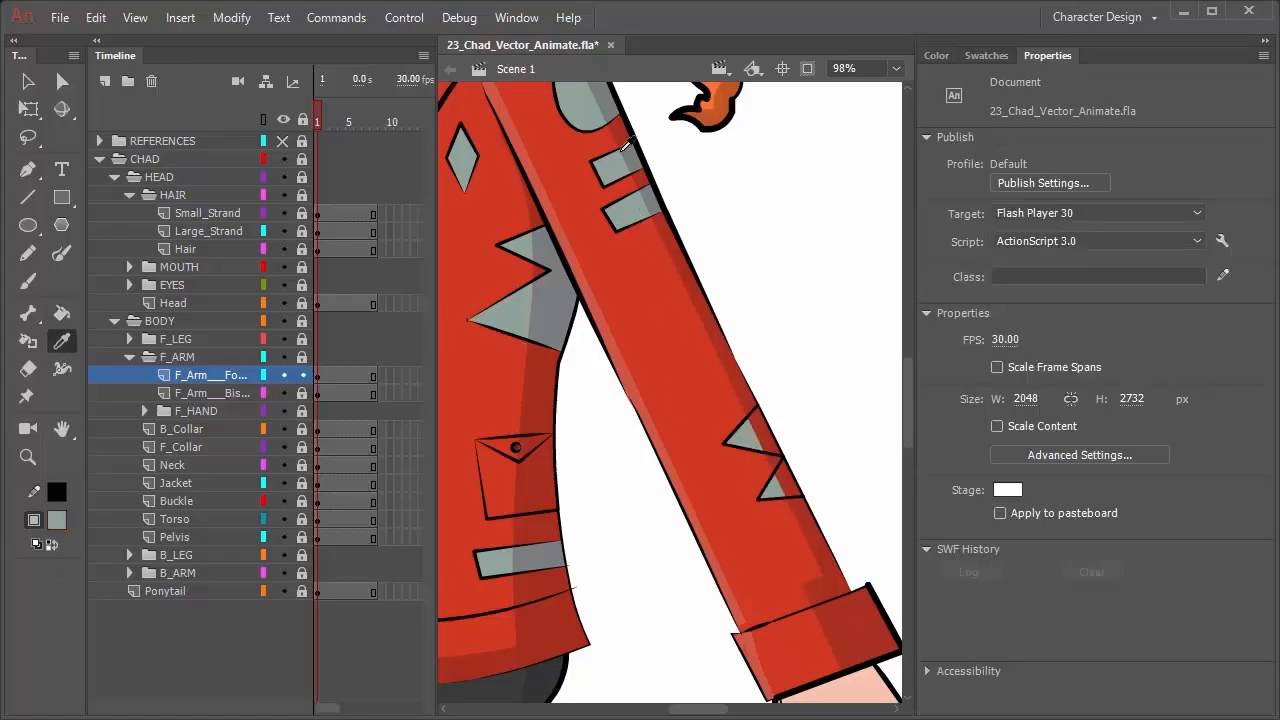
left_click(614, 93)
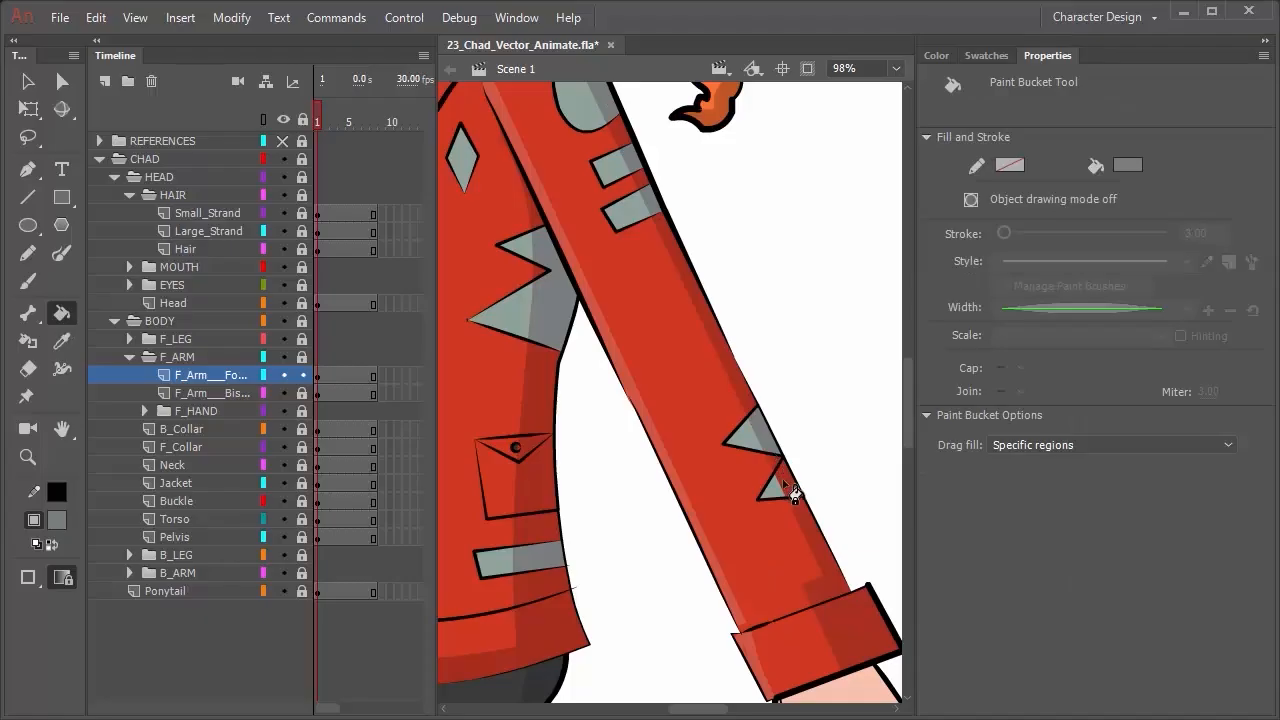
Lock the front forearm layer, collapse F_ARM, then expand the B_ARM folder and unlock its forearm layer.
left_click_drag(711, 343, 771, 329)
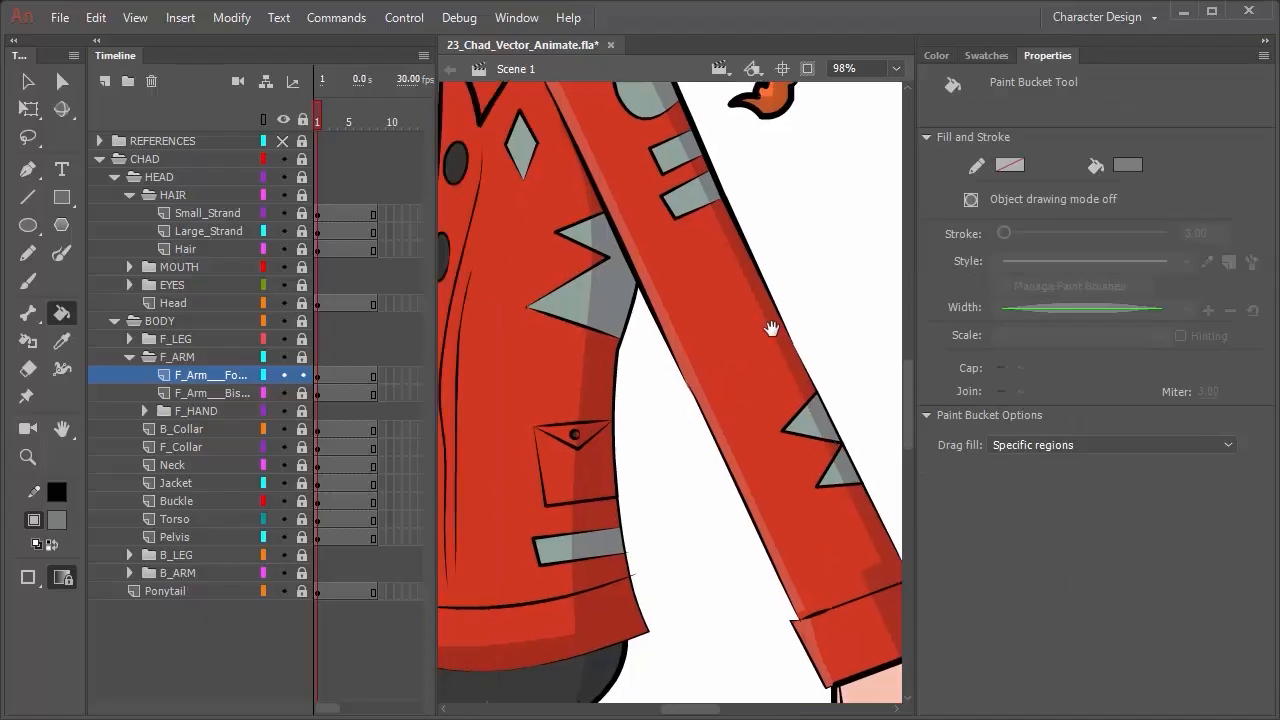
mouse_move(612, 375)
left_mouse_down()
mouse_move(994, 322)
mouse_move(744, 396)
left_mouse_up()
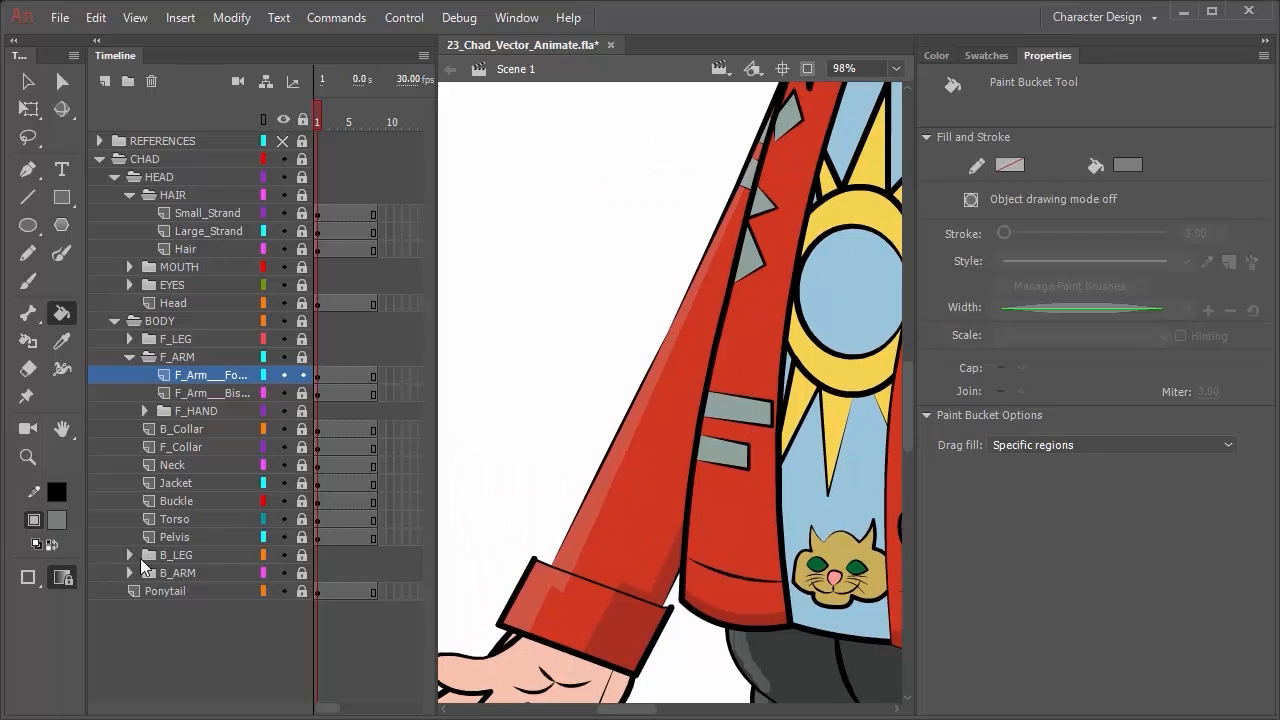
left_click(302, 375)
left_click(130, 357)
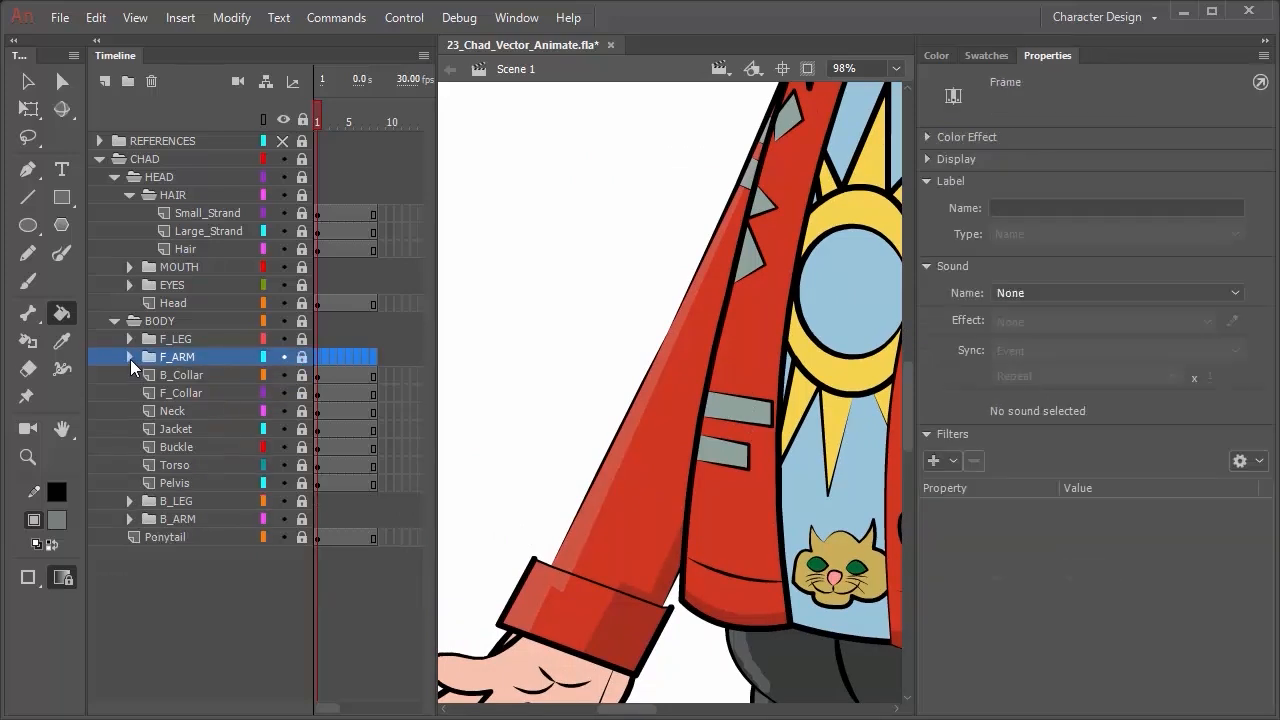
left_click(126, 517)
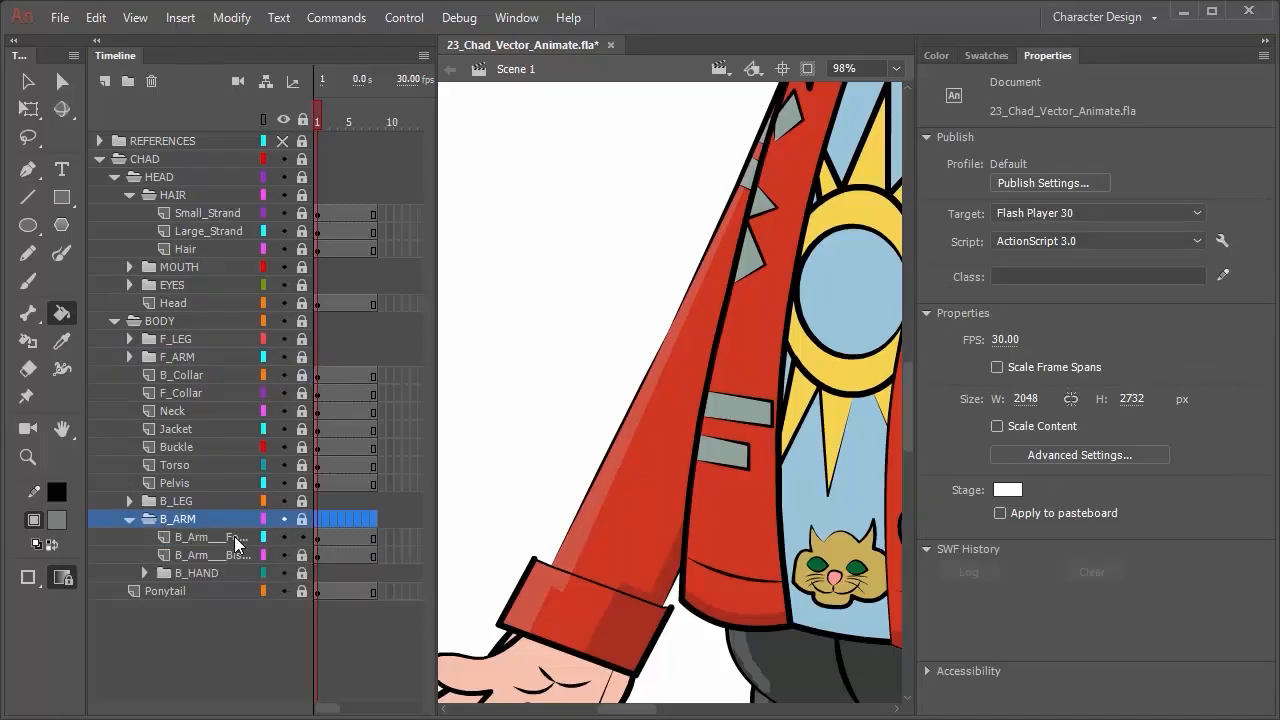
On the B_ARM forearm layer, draw a zigzag tear about 87 by 99 px along the sleeve's outer edge with the Line tool.
left_click(36, 200)
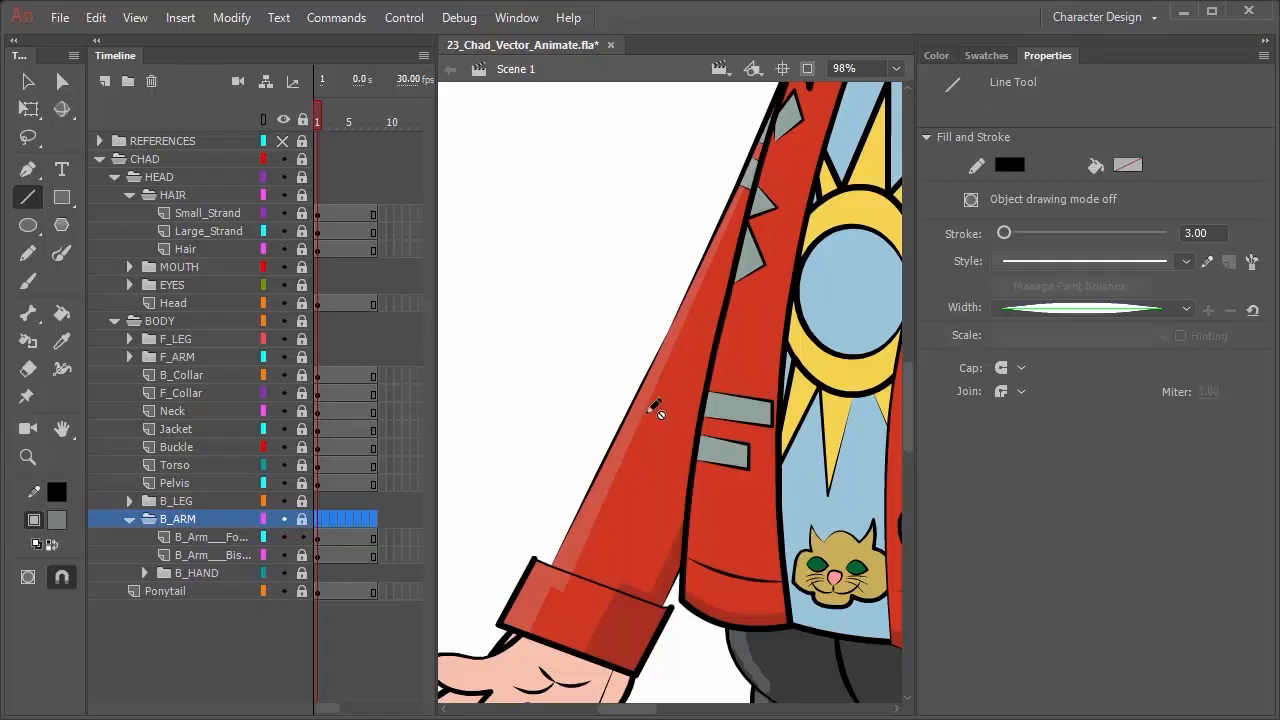
left_click(221, 540)
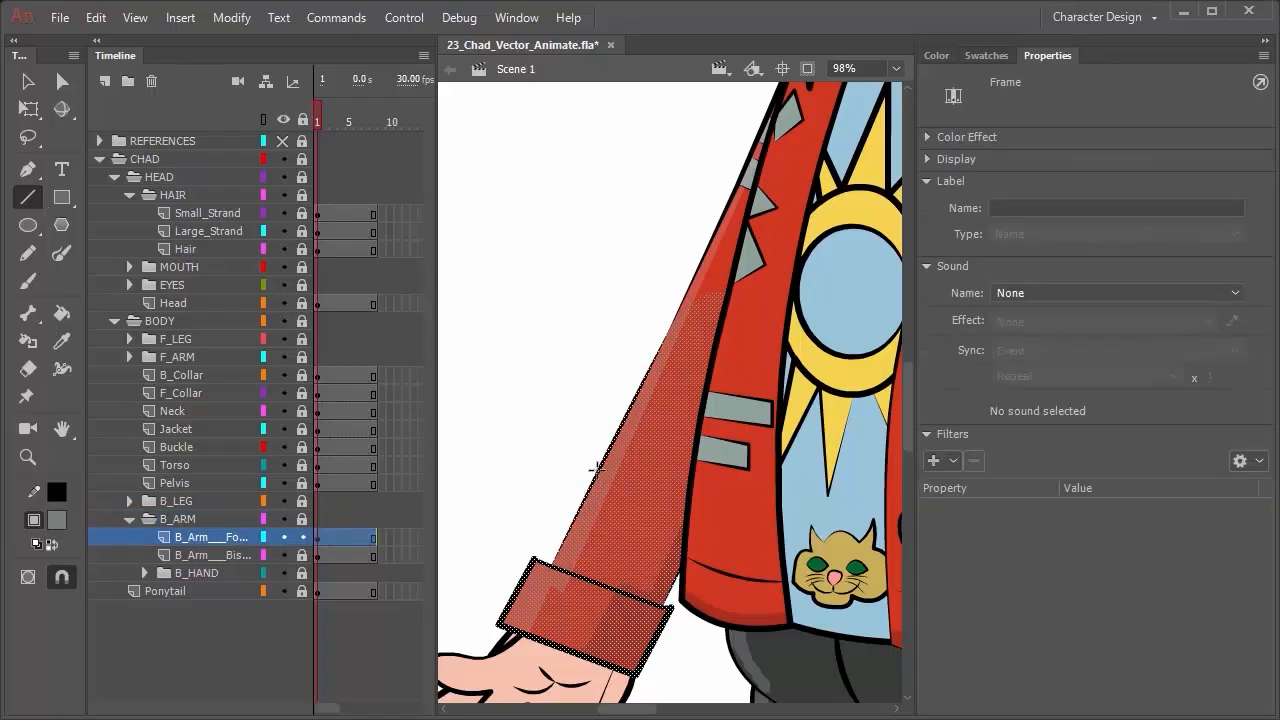
mouse_move(600, 470)
left_mouse_down()
mouse_move(665, 472)
mouse_move(653, 478)
mouse_move(625, 422)
mouse_move(683, 421)
left_mouse_up()
left_click_drag(683, 421, 650, 373)
Select all the zigzag lines on the back forearm and apply the uniform width profile.
left_click(28, 81)
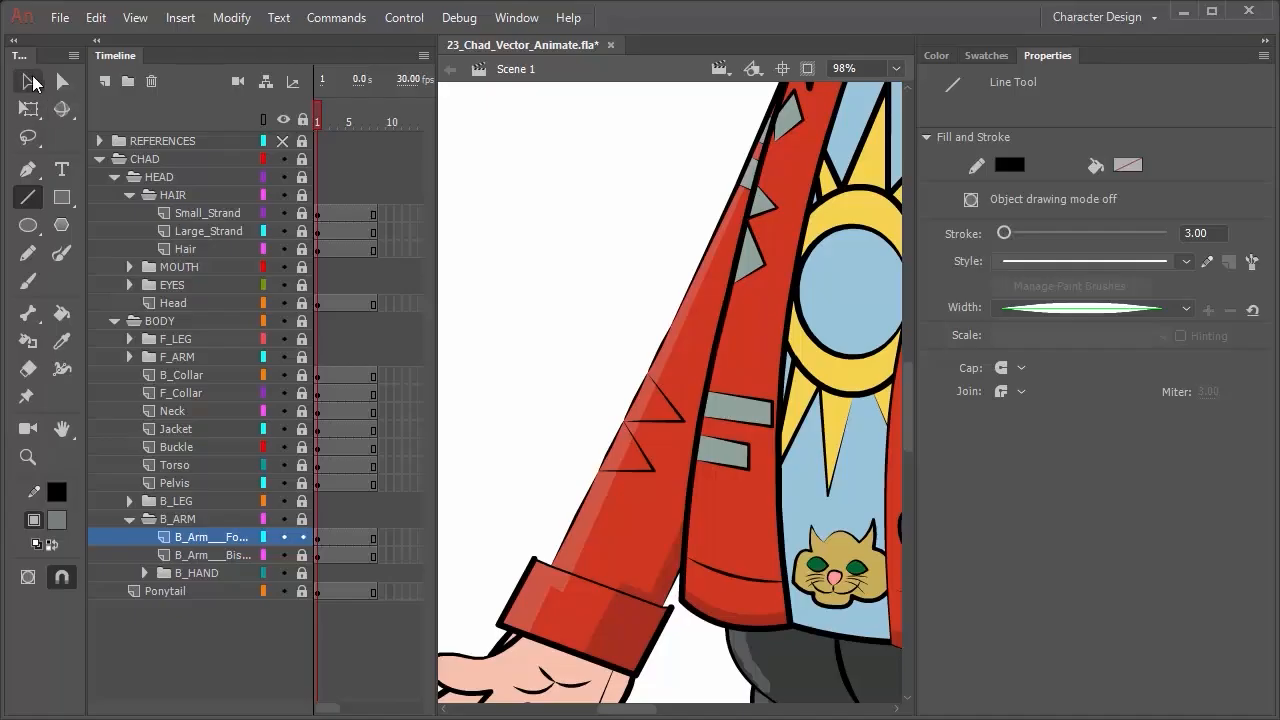
left_click(638, 470)
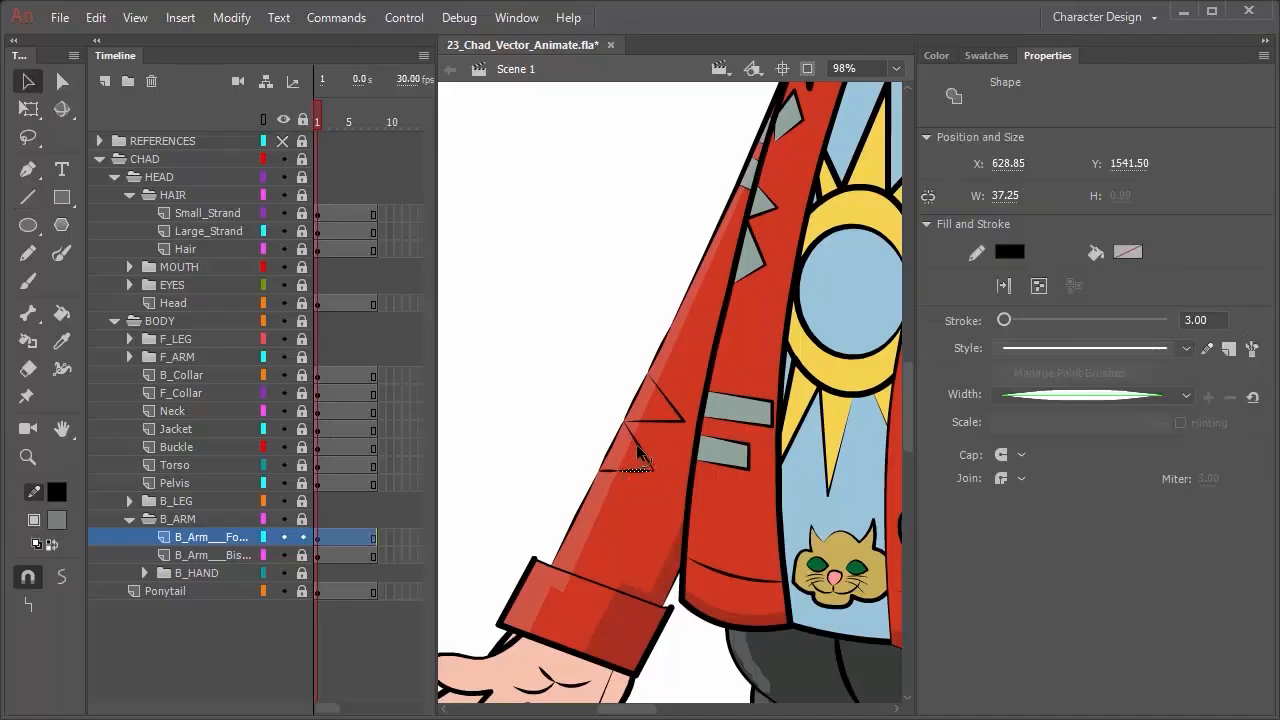
left_click(638, 447, "shift")
left_click(659, 421, "shift")
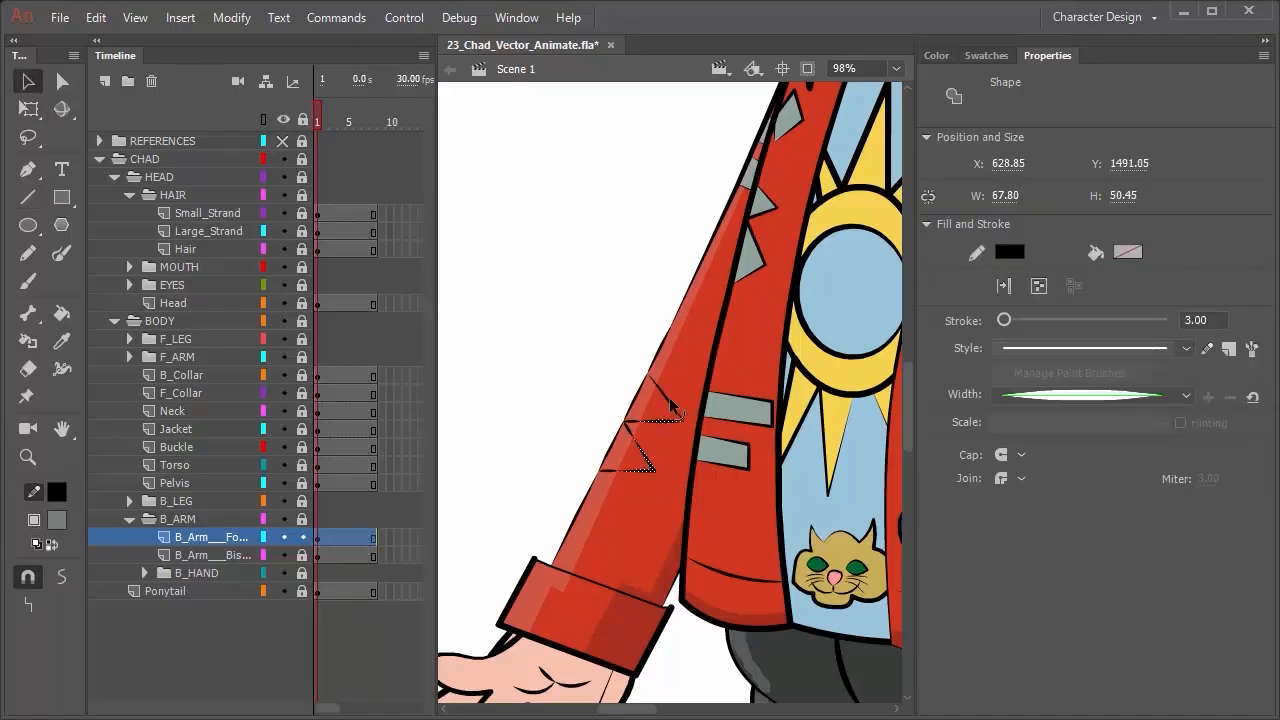
left_click(671, 405, "shift")
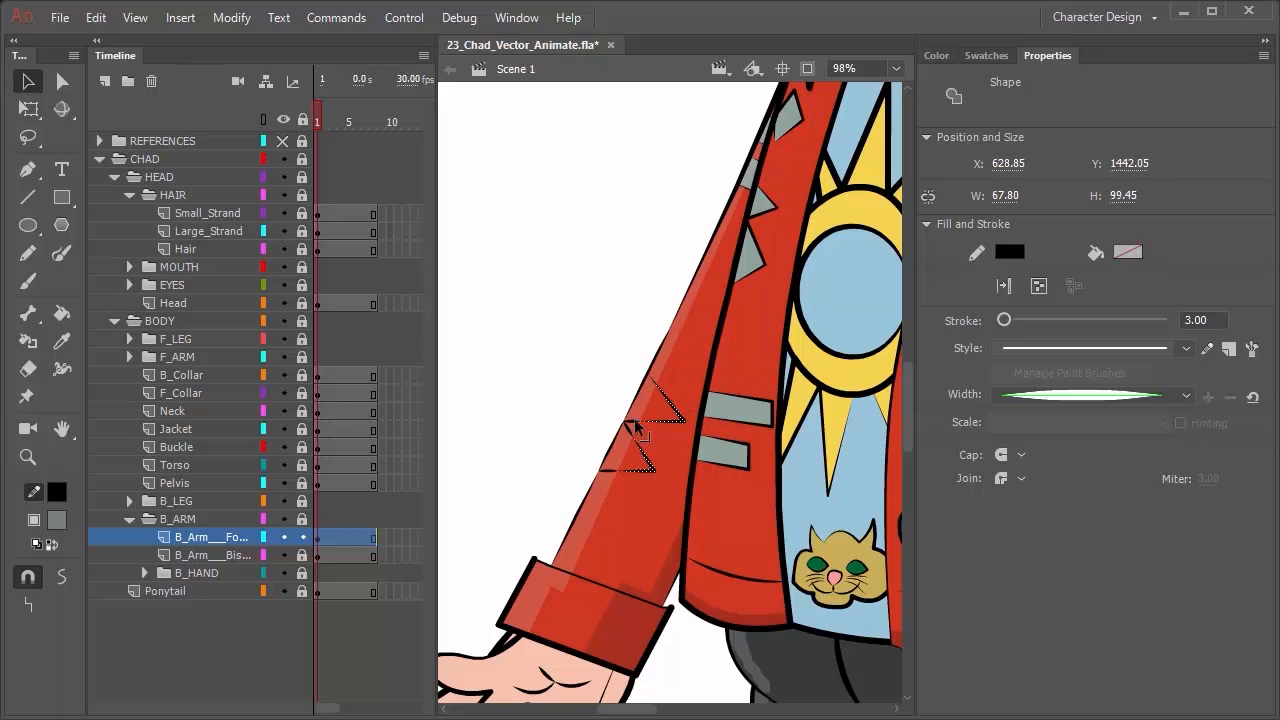
left_click(615, 471, "shift")
left_click(1104, 398)
left_click(1074, 420)
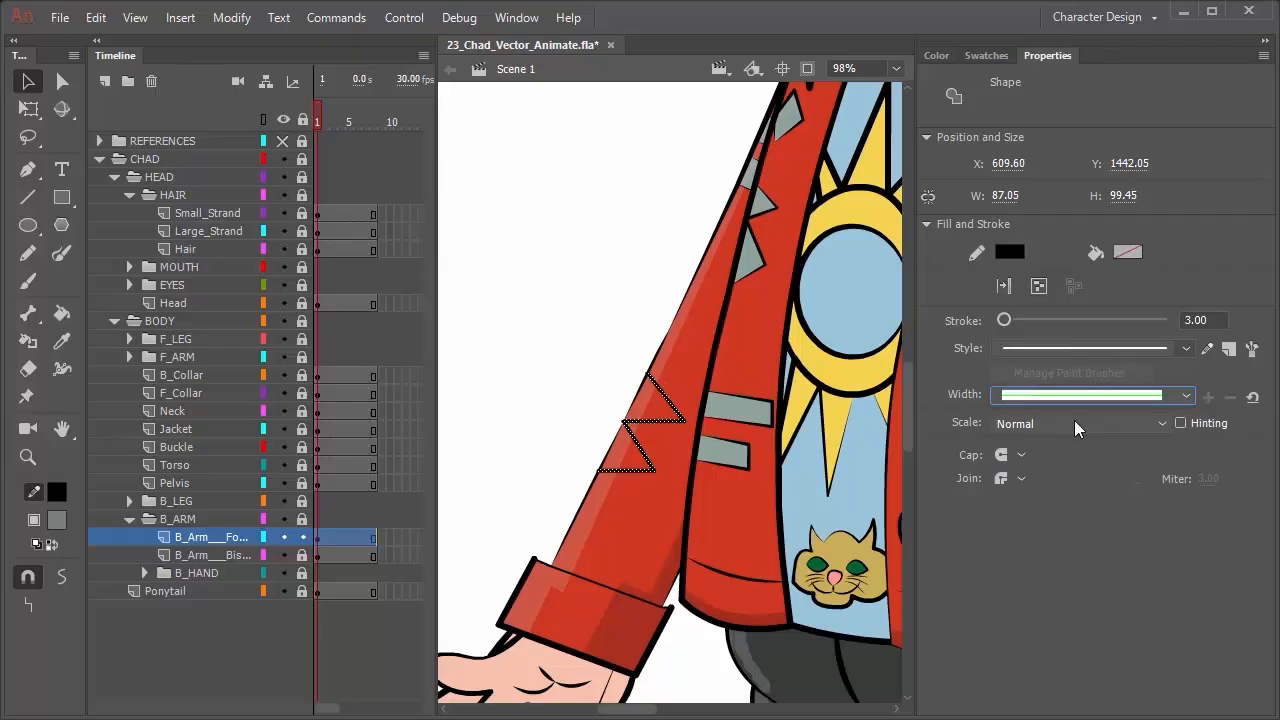
left_click(633, 271)
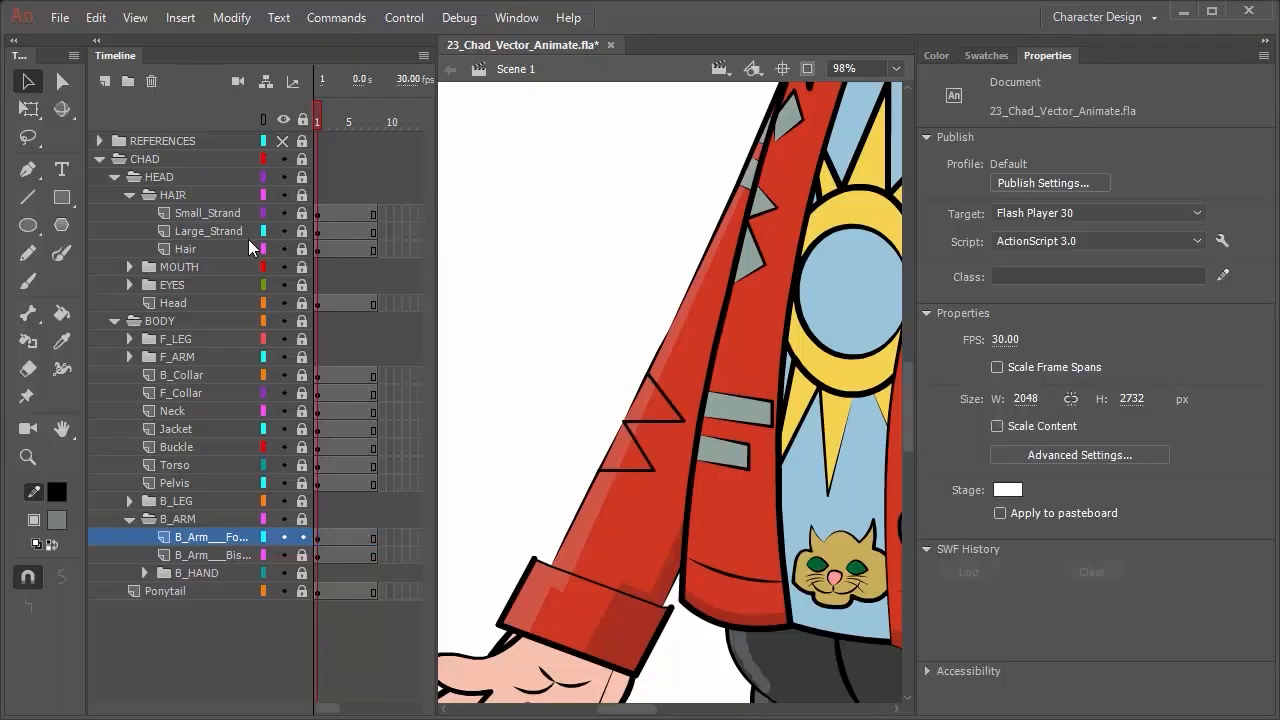
Fill the back forearm tears with the light gray sampled from the jacket patches and lock the forearm layer.
left_click(62, 318)
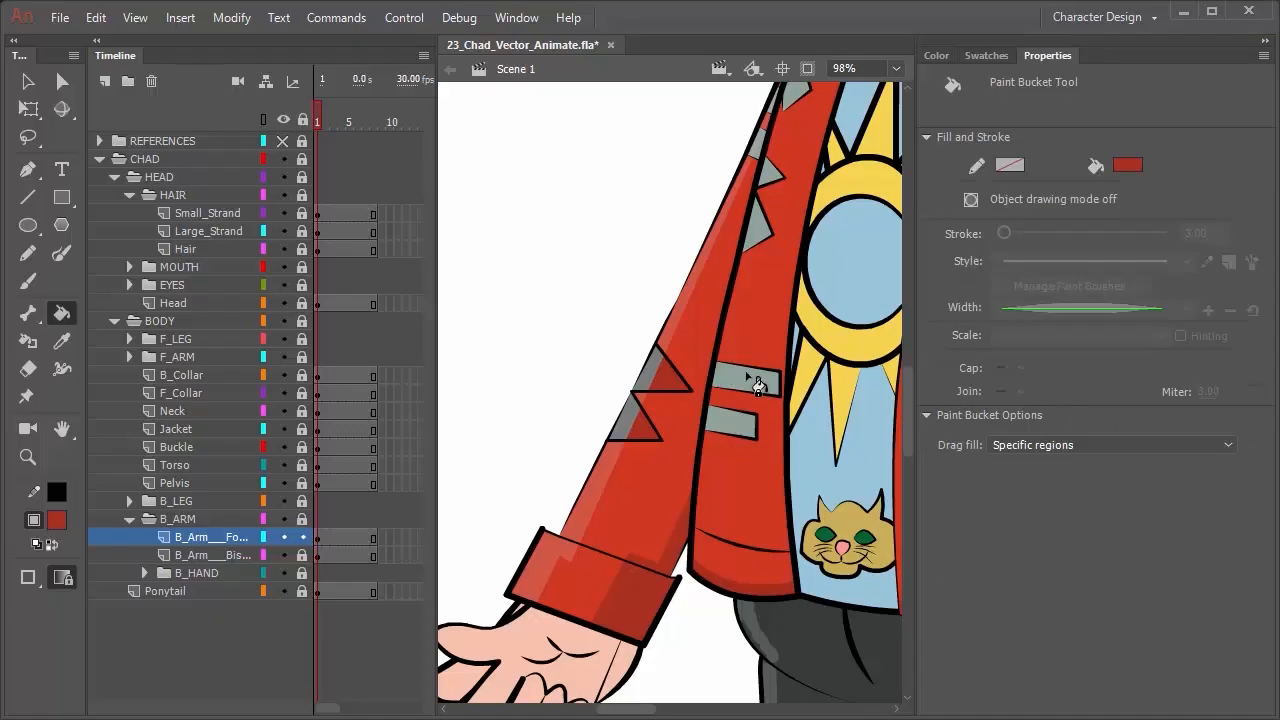
key("i")
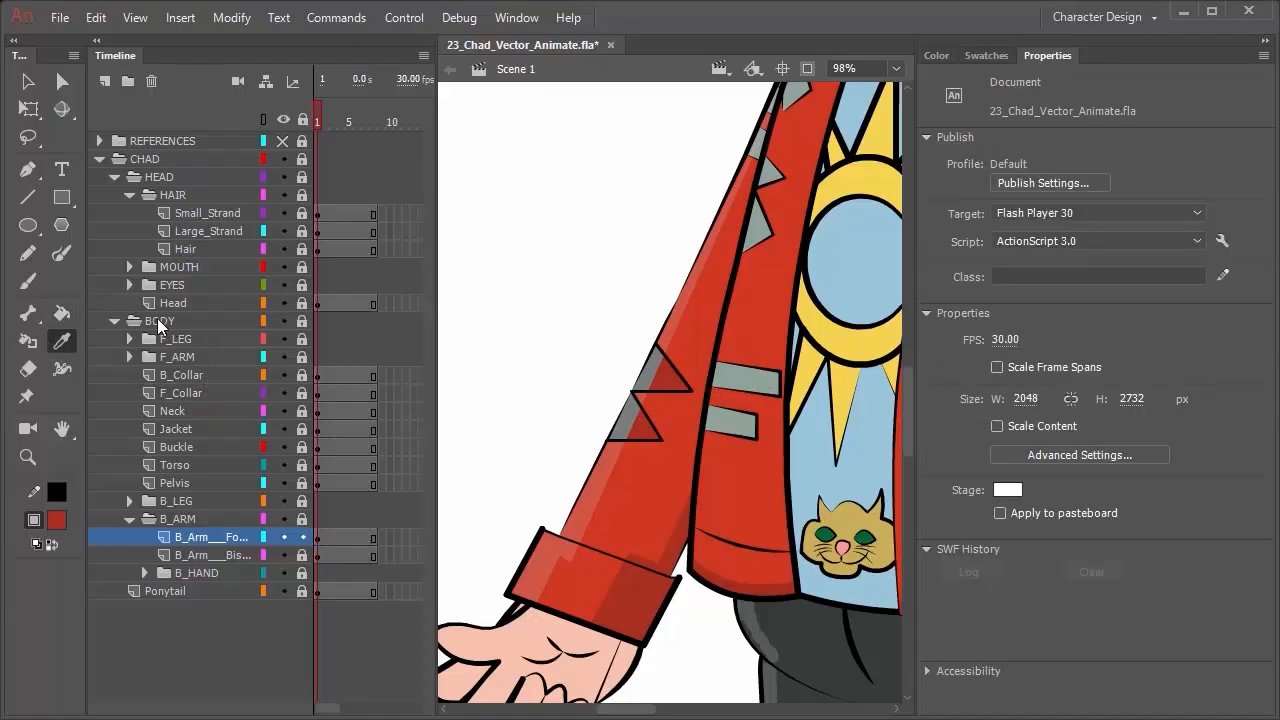
left_click(302, 429)
left_click(755, 393)
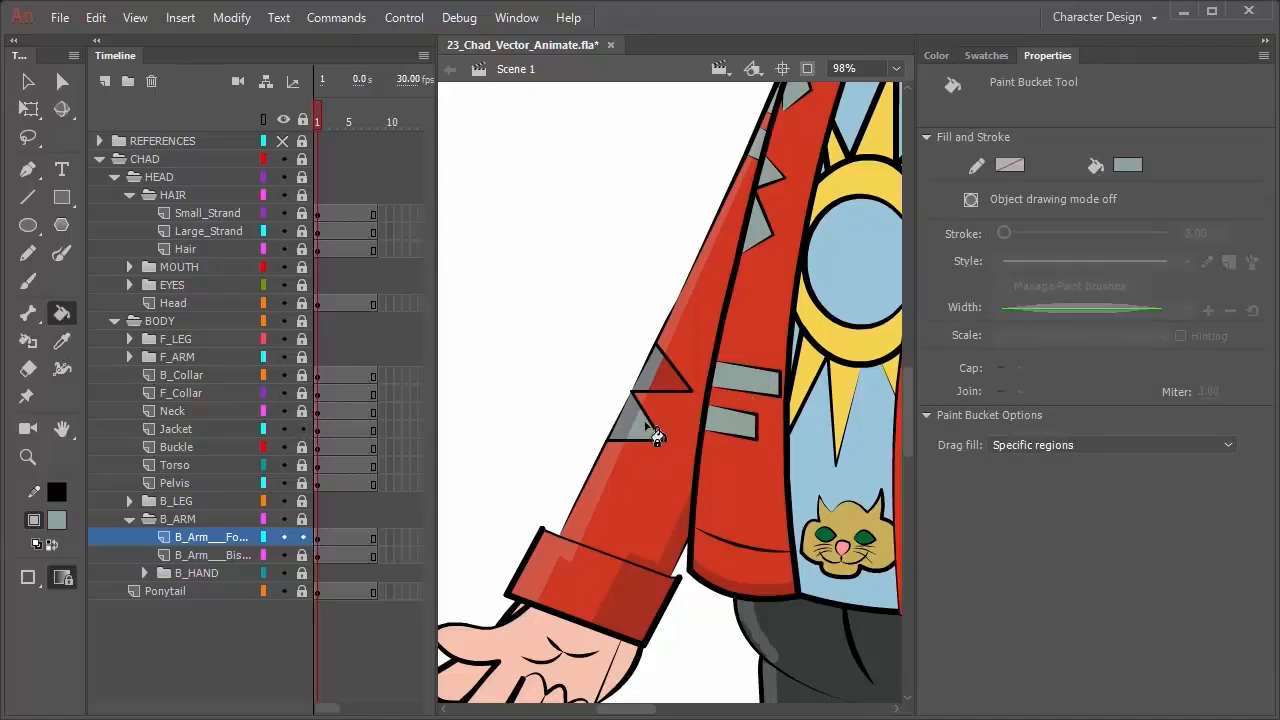
left_click(678, 390)
left_click(302, 537)
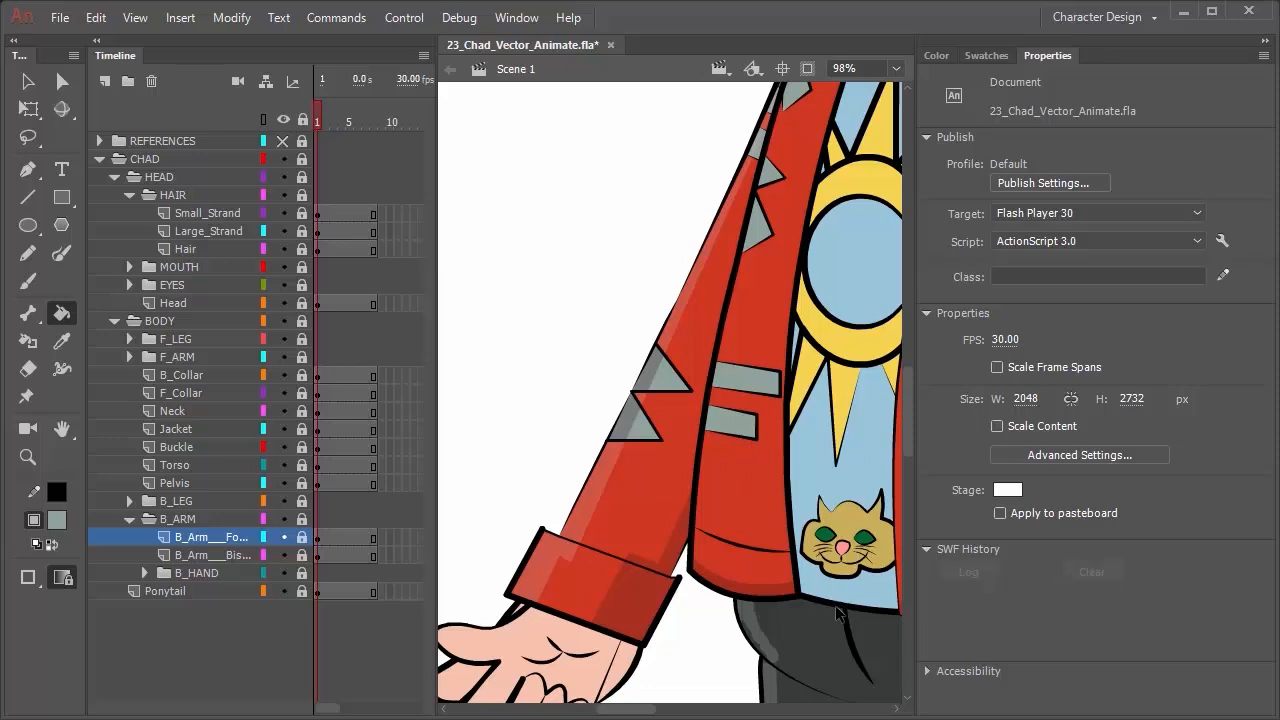
scroll(835, 625, "down", 5)
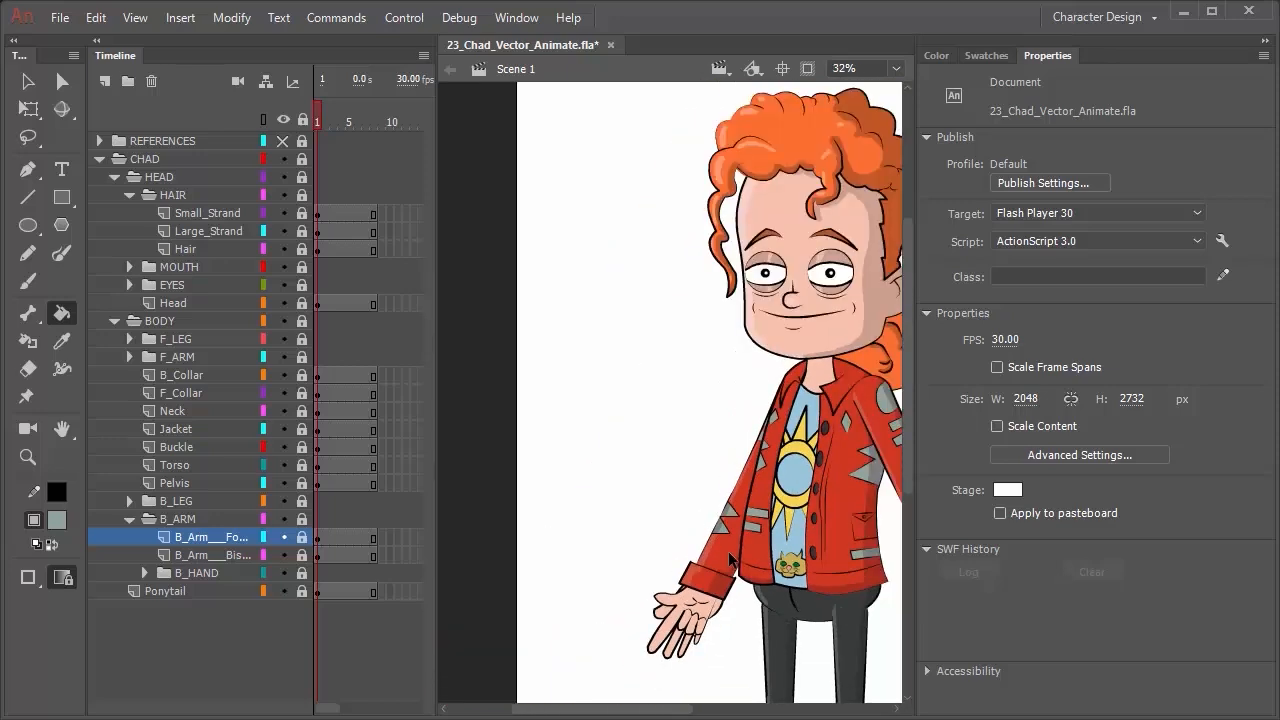
scroll(730, 560, "down", 2)
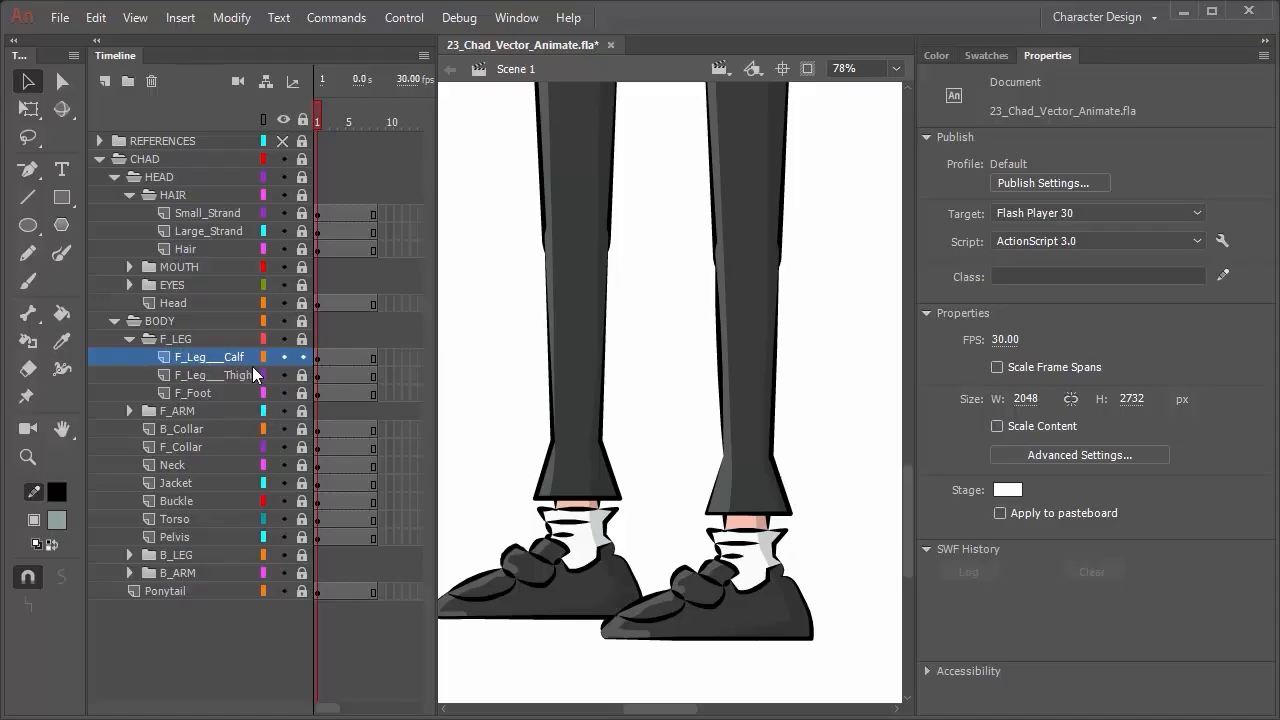
Delete the tiny stray outline fragments at the left corner where the front calf's trouser leg flares out.
left_click(702, 456)
key("Delete")
left_click(718, 468)
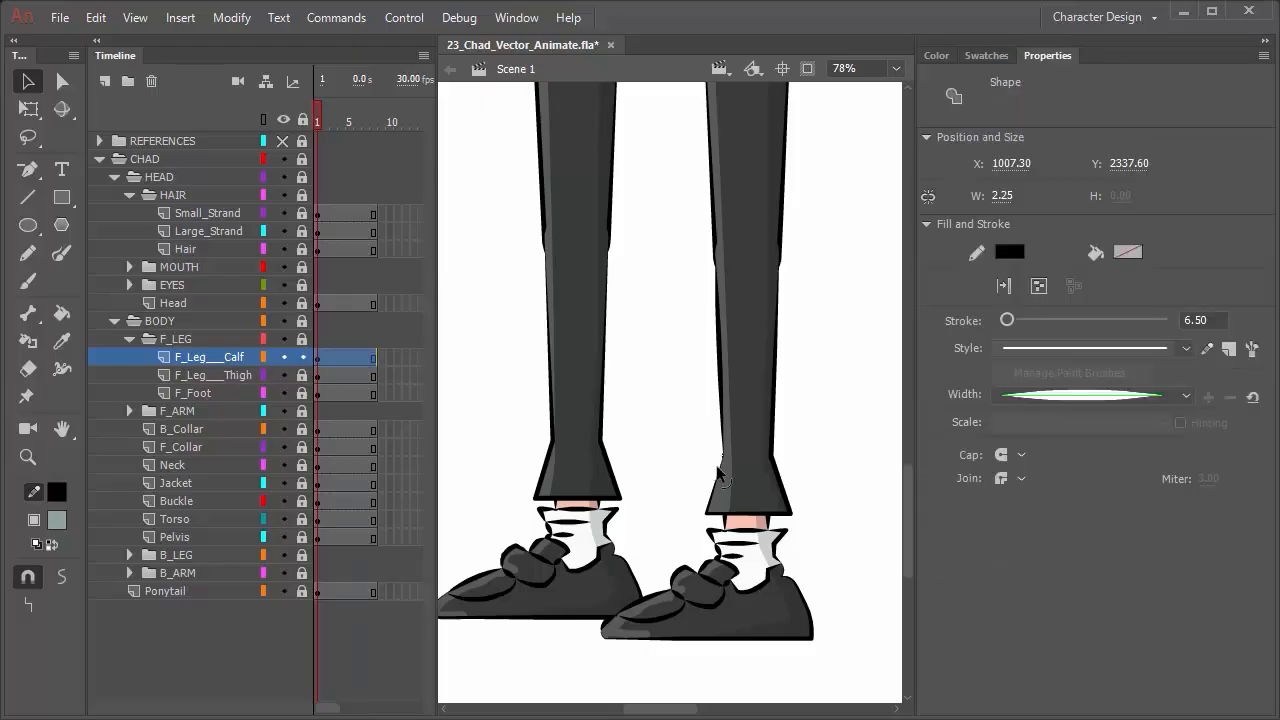
key("Delete")
left_click(724, 465)
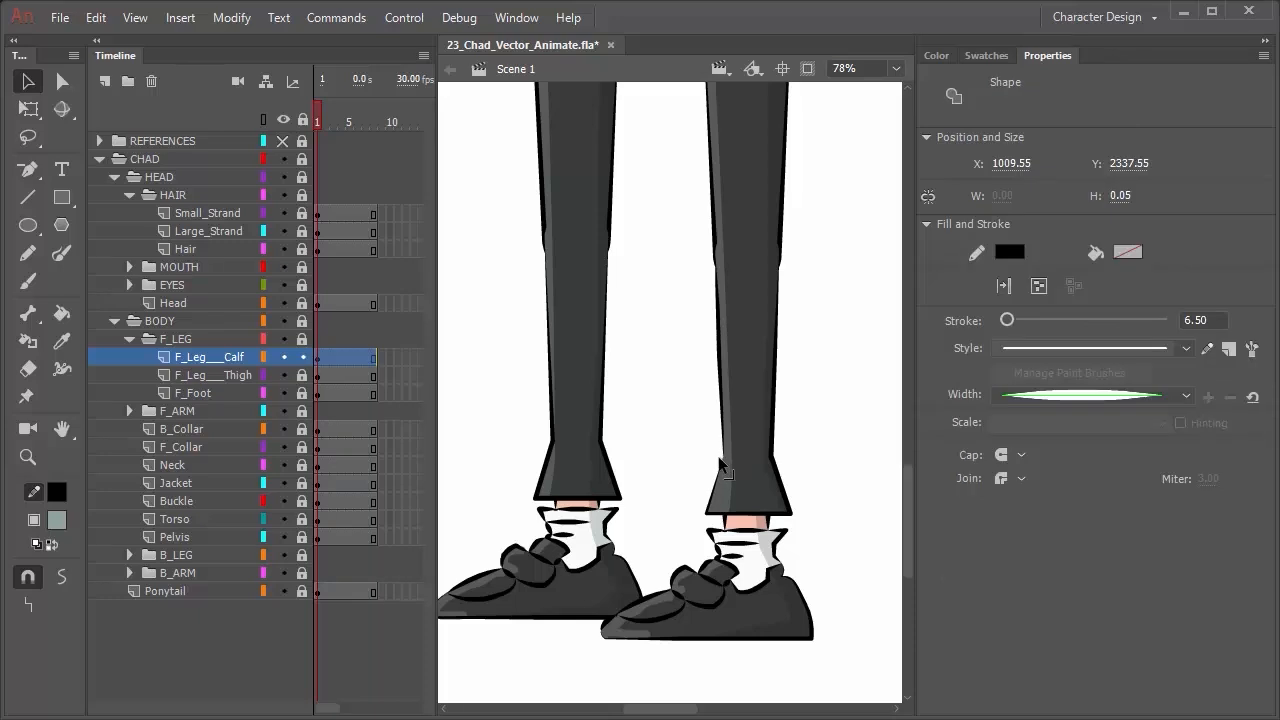
key("Delete")
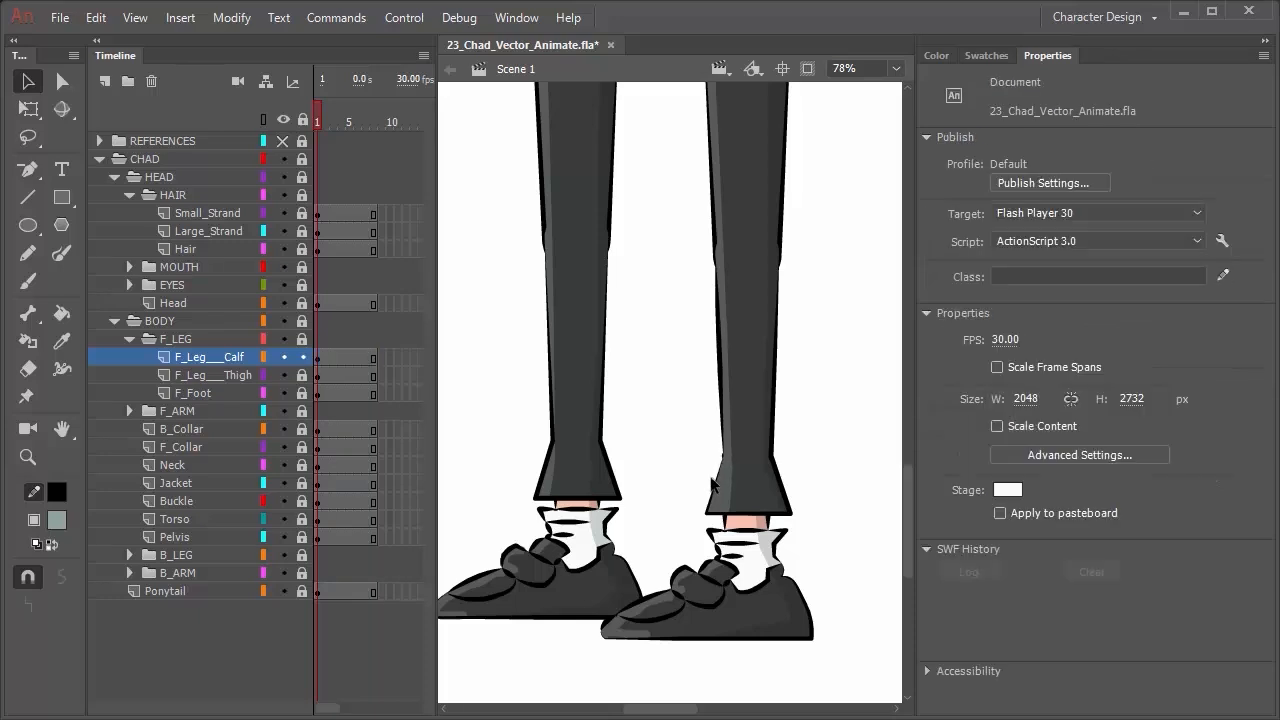
left_click(722, 460)
key("Delete")
Pull the corners of the front trouser leg's flared hem outward into a wide squared cuff and widen the leg above it.
left_click_drag(723, 455, 700, 462)
mouse_move(771, 459)
left_mouse_down()
mouse_move(792, 457)
mouse_move(780, 426)
mouse_move(781, 455)
mouse_move(801, 459)
mouse_move(778, 453)
left_mouse_up()
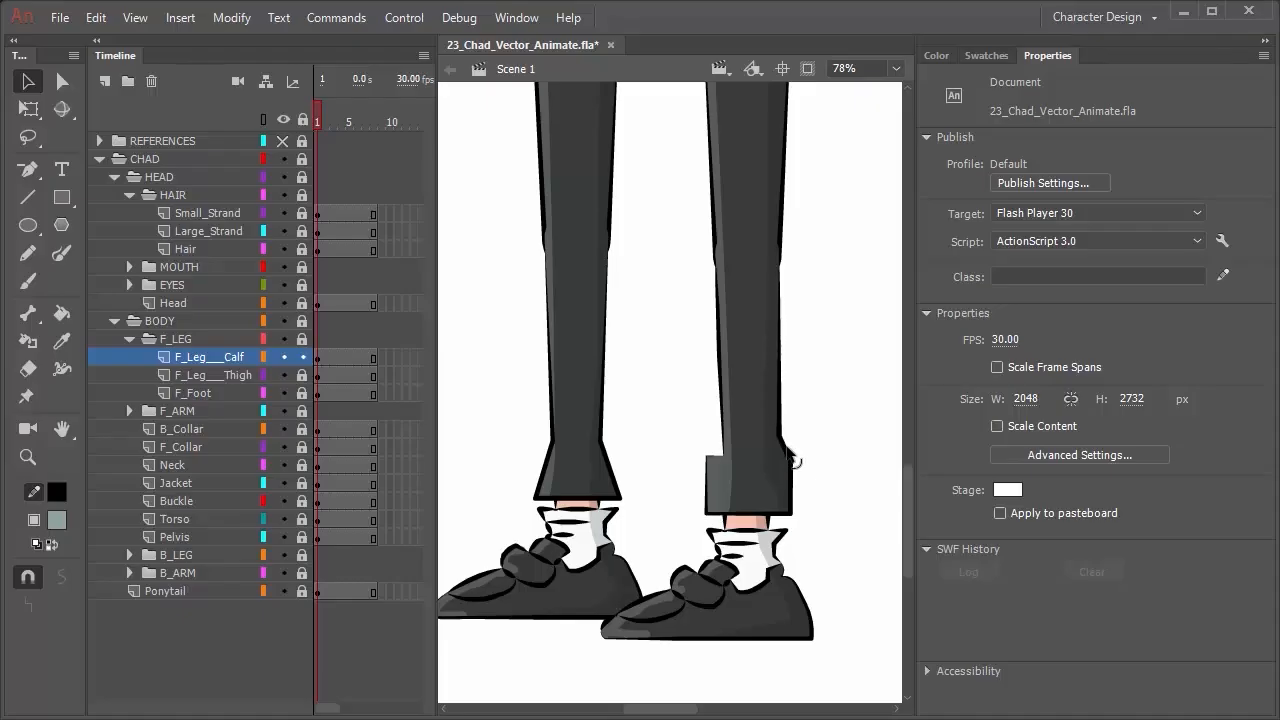
left_click_drag(810, 464, 820, 465)
left_click_drag(799, 514, 819, 514)
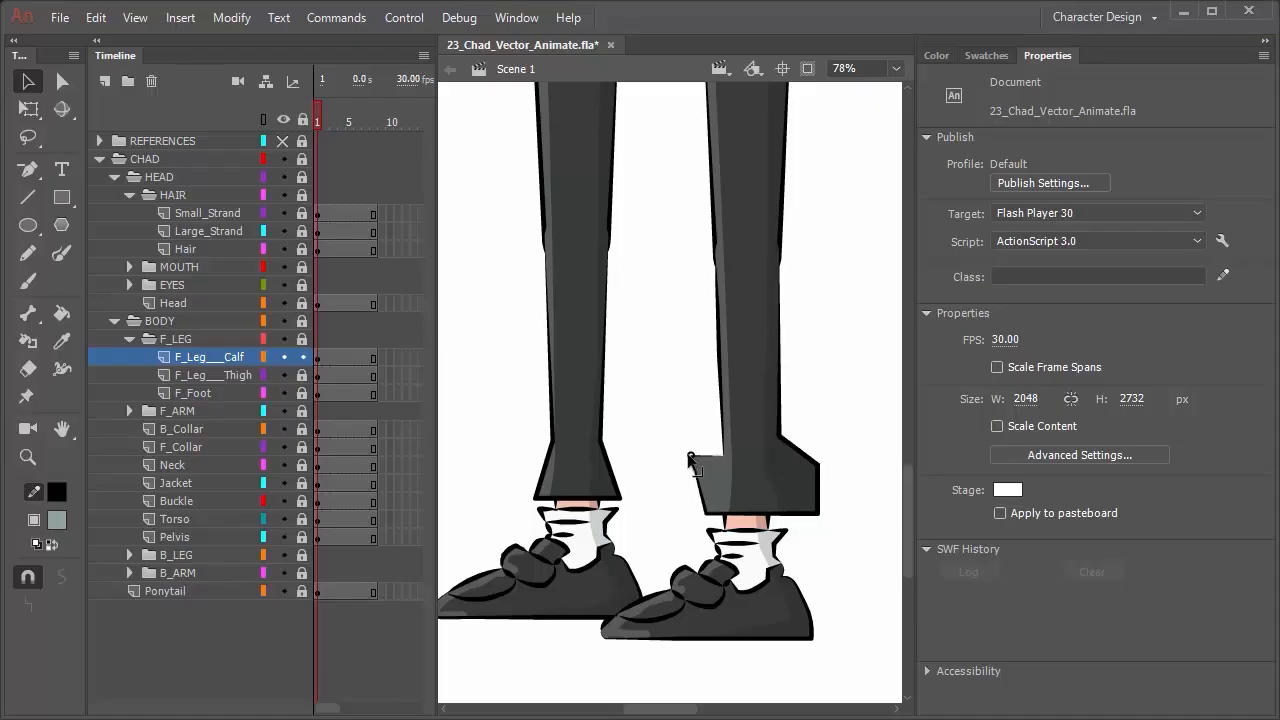
left_click_drag(705, 457, 690, 456)
left_click_drag(707, 518, 691, 515)
left_click_drag(721, 455, 704, 455)
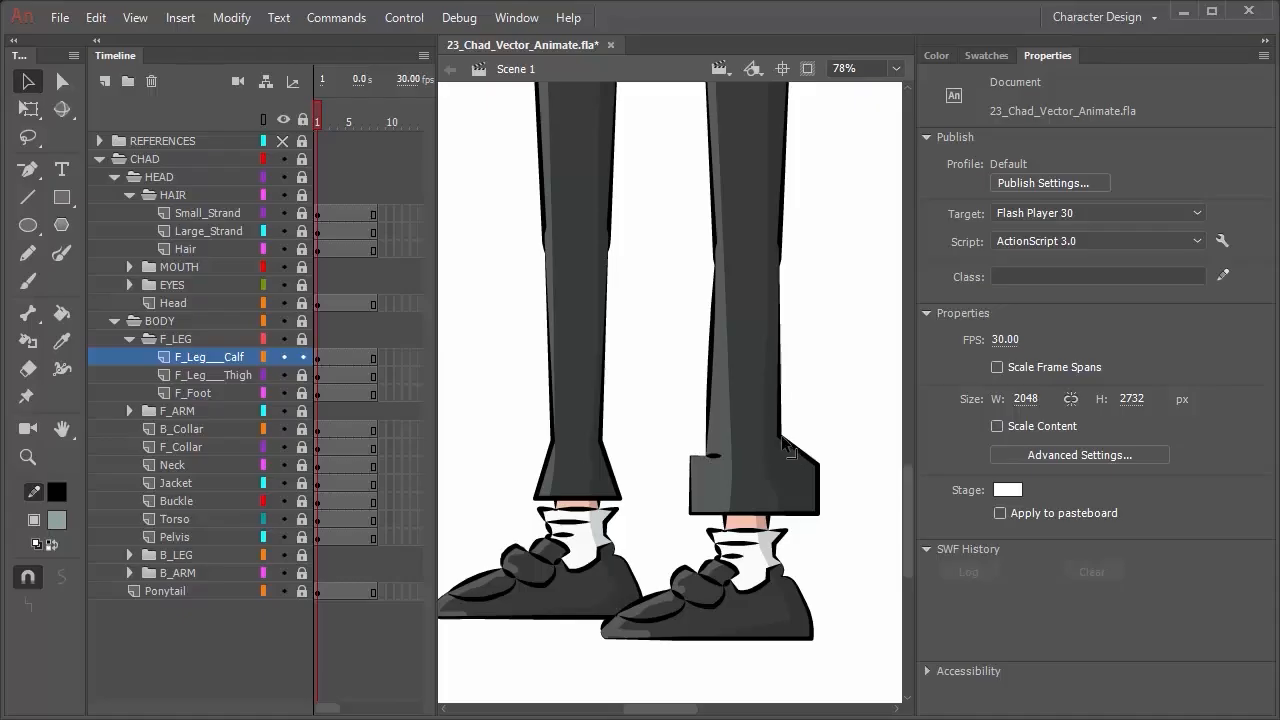
left_click_drag(780, 437, 796, 455)
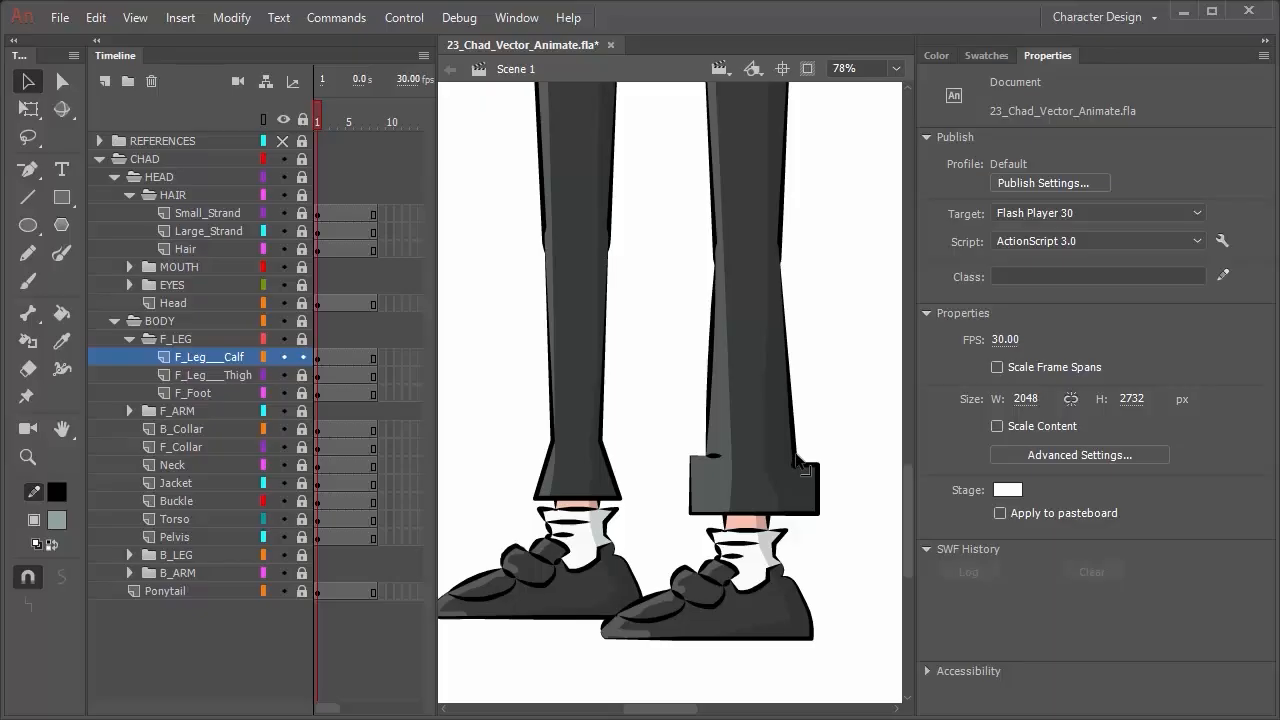
Lower the left side of the front trouser cuff's upper edge and delete the stray fragment at its inner corner.
mouse_move(705, 457)
left_mouse_down()
mouse_move(709, 492)
mouse_move(692, 492)
mouse_move(709, 453)
mouse_move(714, 484)
mouse_move(688, 474)
mouse_move(718, 475)
left_mouse_up()
key("ctrl+z")
key("ctrl+z")
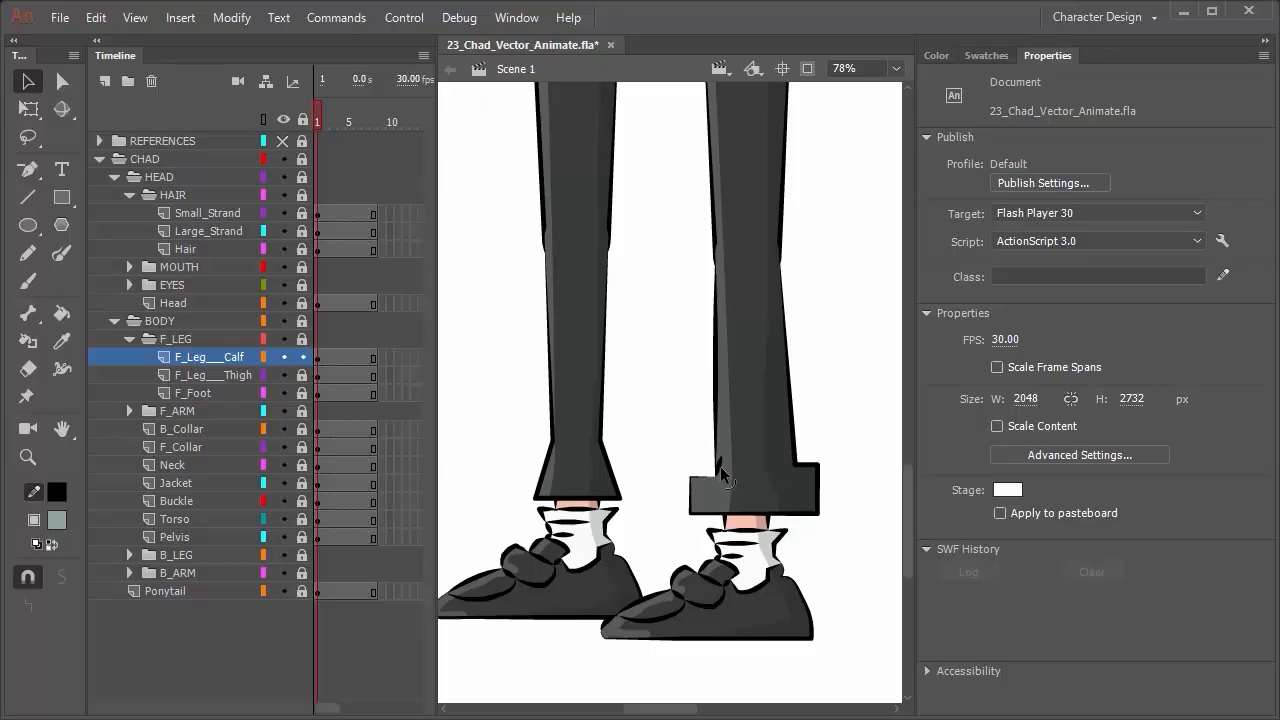
left_click(720, 466)
key("Delete")
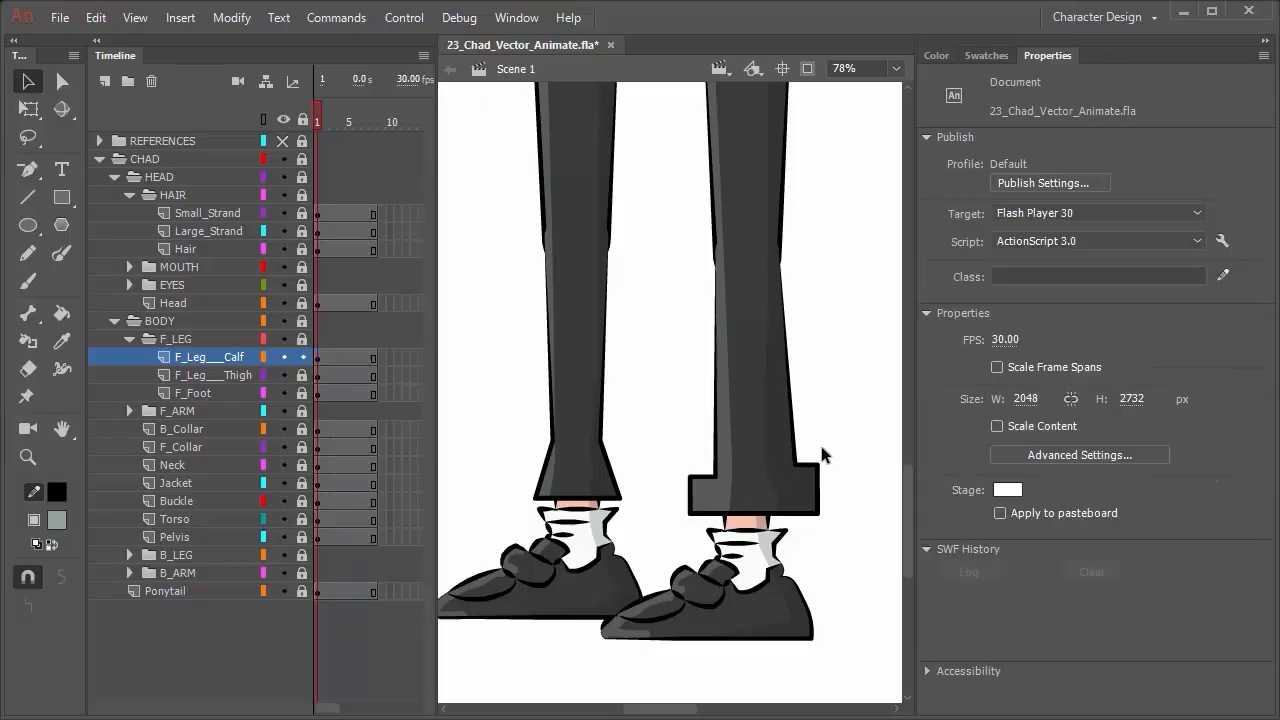
Lower and narrow the right side of the front trouser cuff, then flare the leg slightly outward on both sides just above it.
left_click_drag(787, 467, 787, 471)
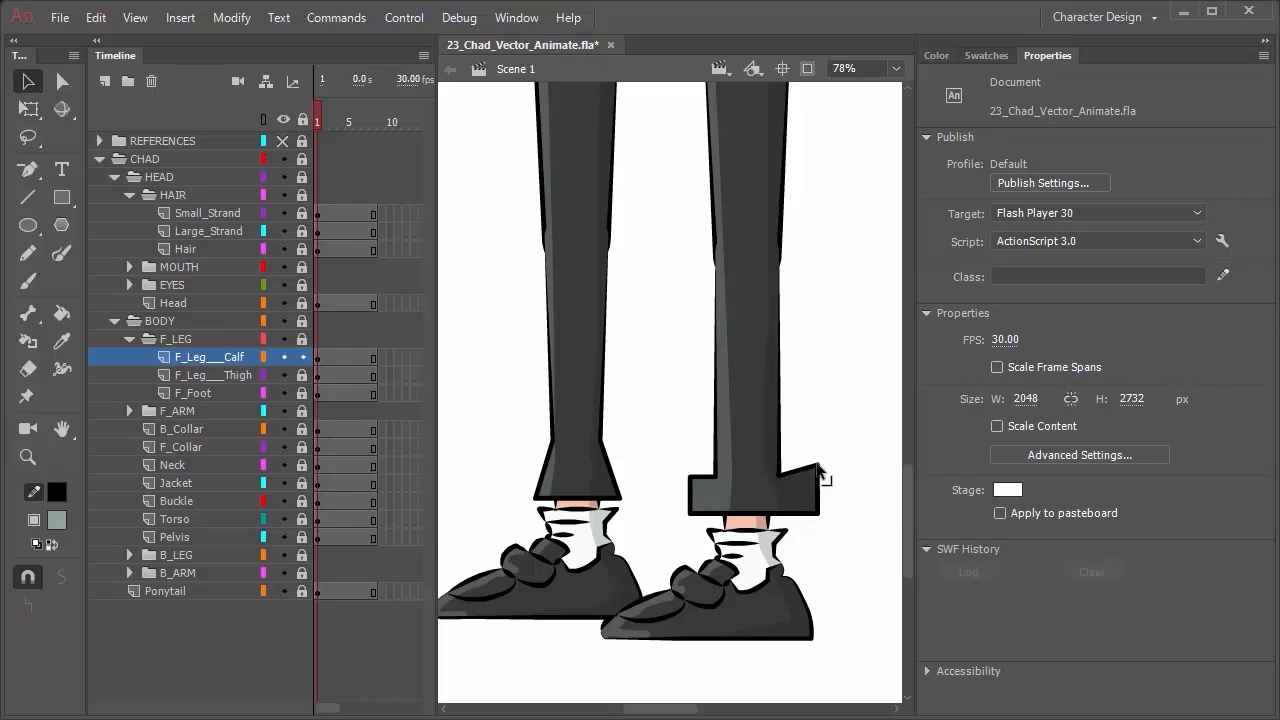
left_click_drag(817, 465, 806, 473)
left_click_drag(819, 516, 804, 516)
left_click_drag(716, 476, 703, 477)
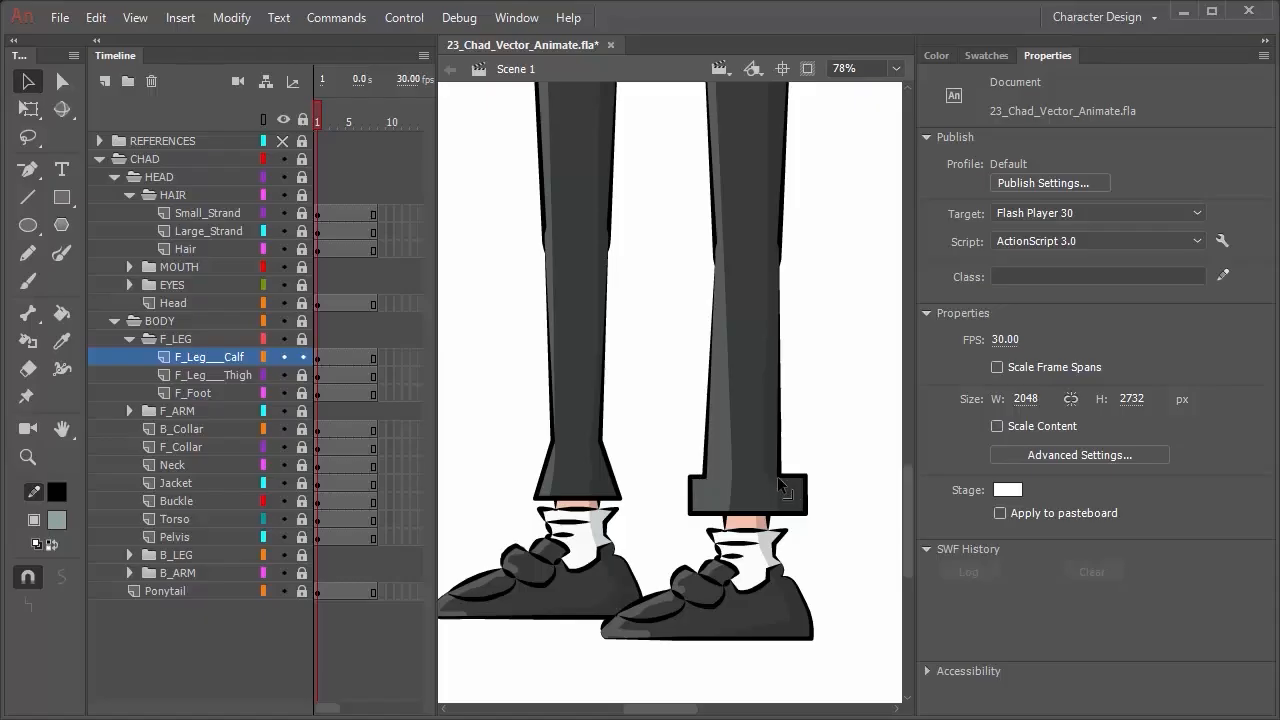
left_click_drag(785, 473, 791, 473)
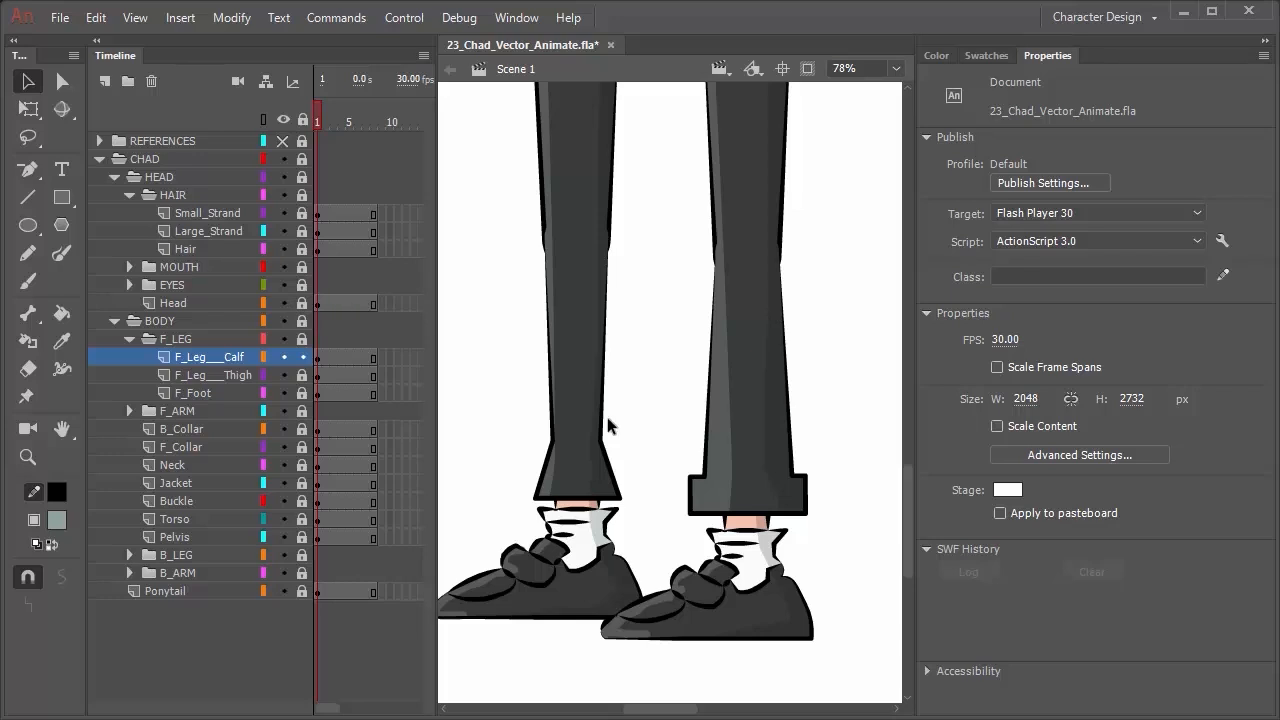
Draw a straight line with a 6.5 stroke across the front trouser leg along the cuff's upper edge.
key("n")
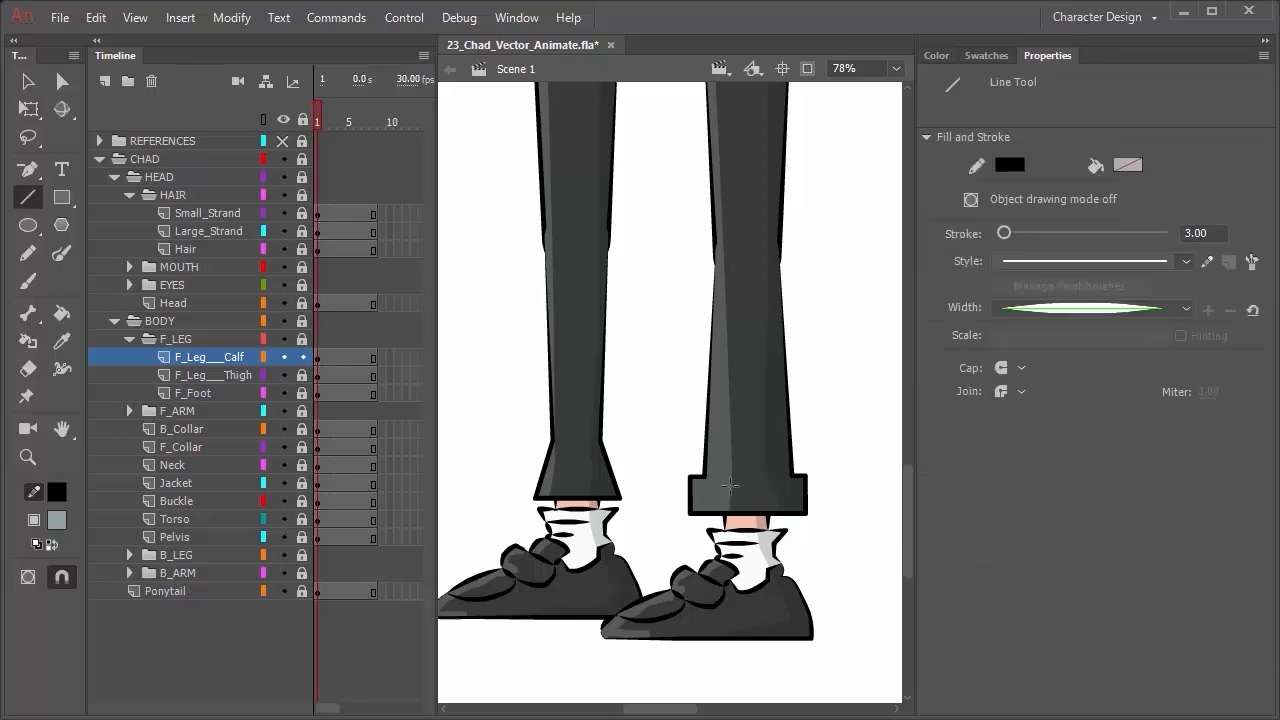
left_click(1195, 233)
type("6.5")
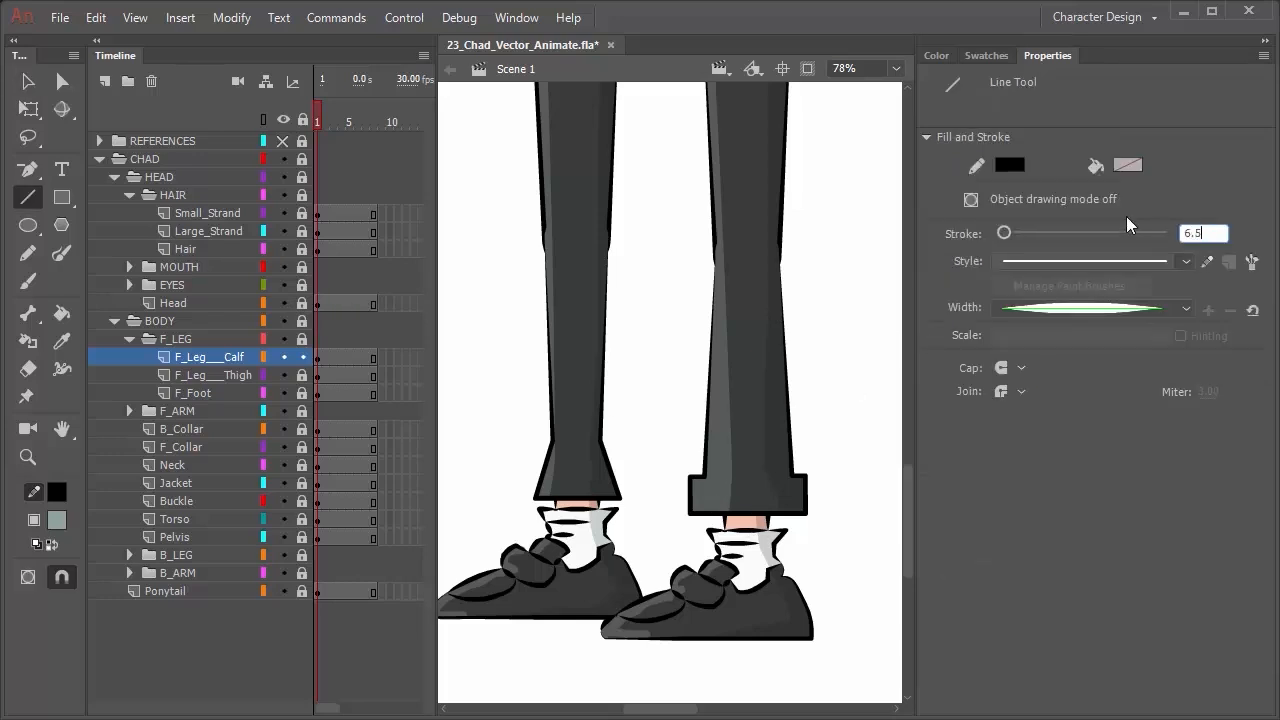
key("Return")
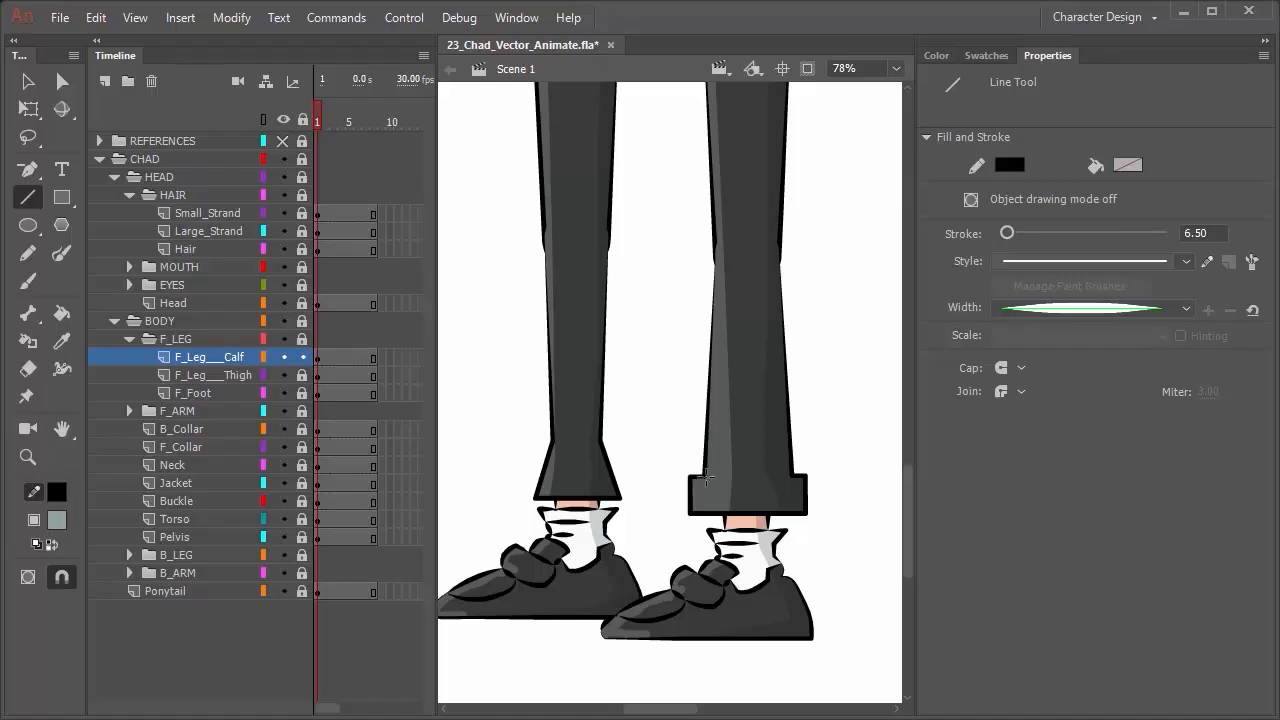
left_click_drag(705, 475, 789, 476)
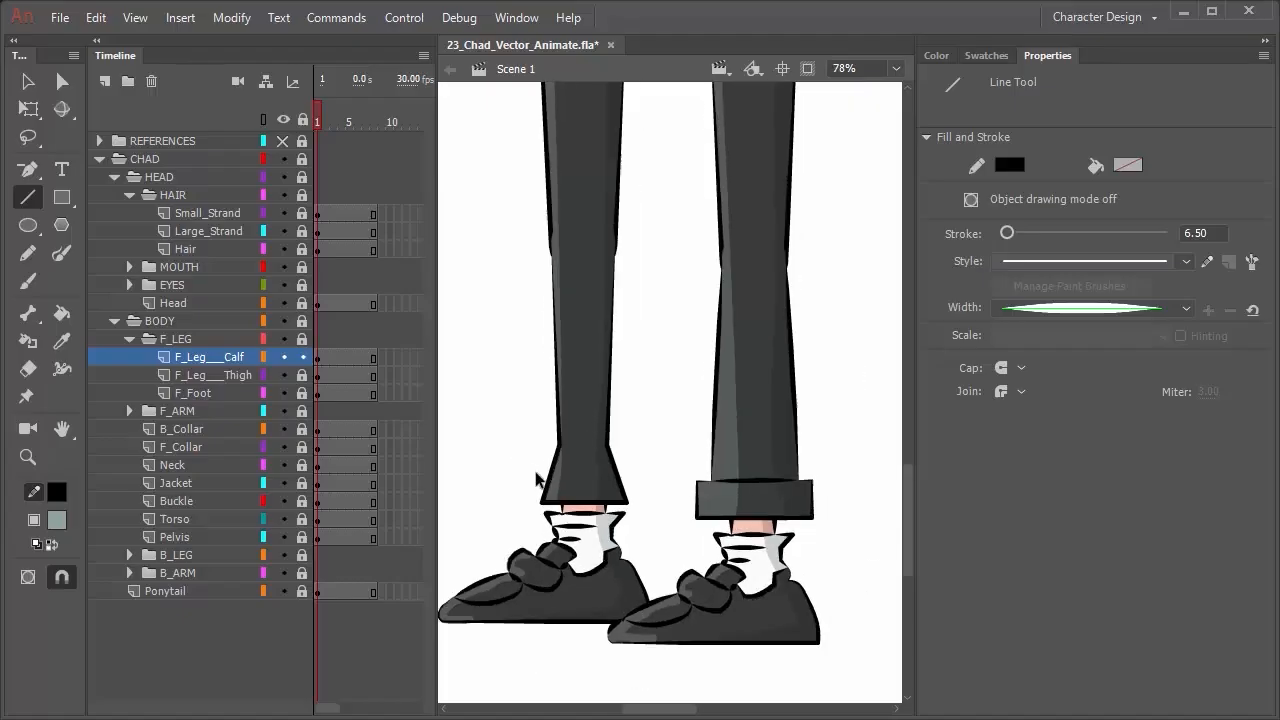
Replace the artwork on the B_Leg___Calf layer with a copy of the front calf pasted in place.
key("ctrl+minus")
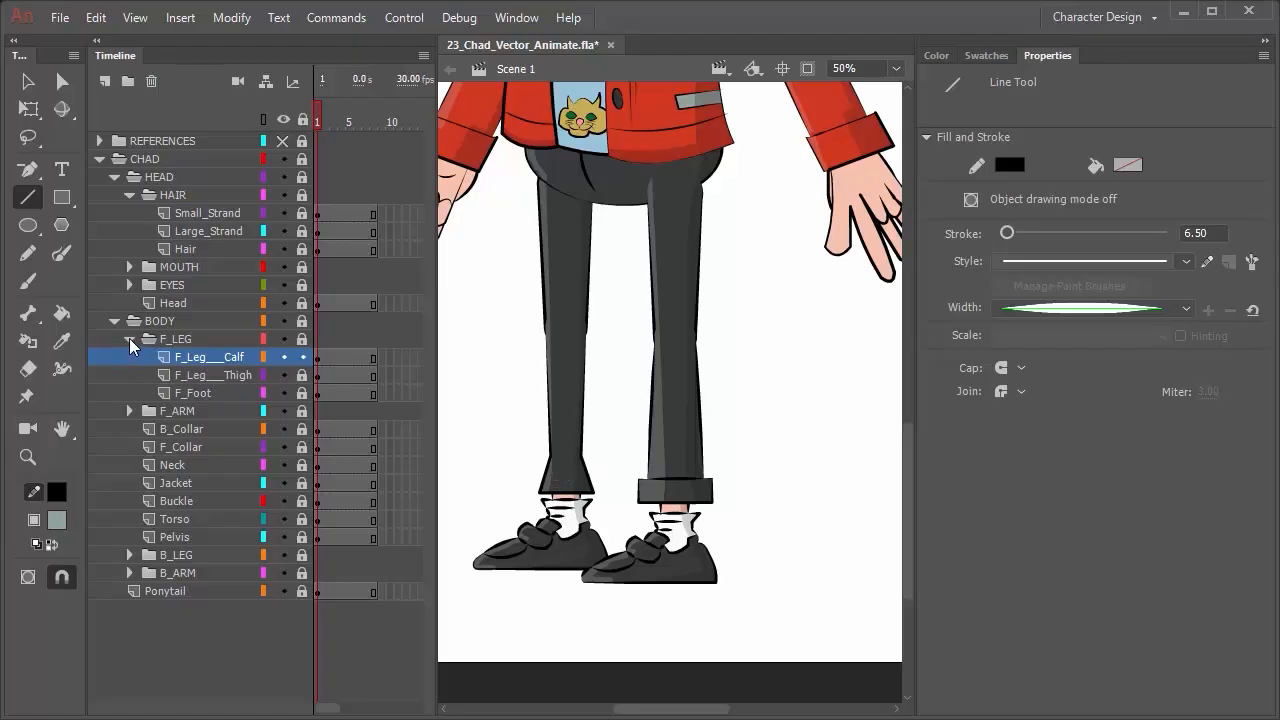
left_click(234, 362)
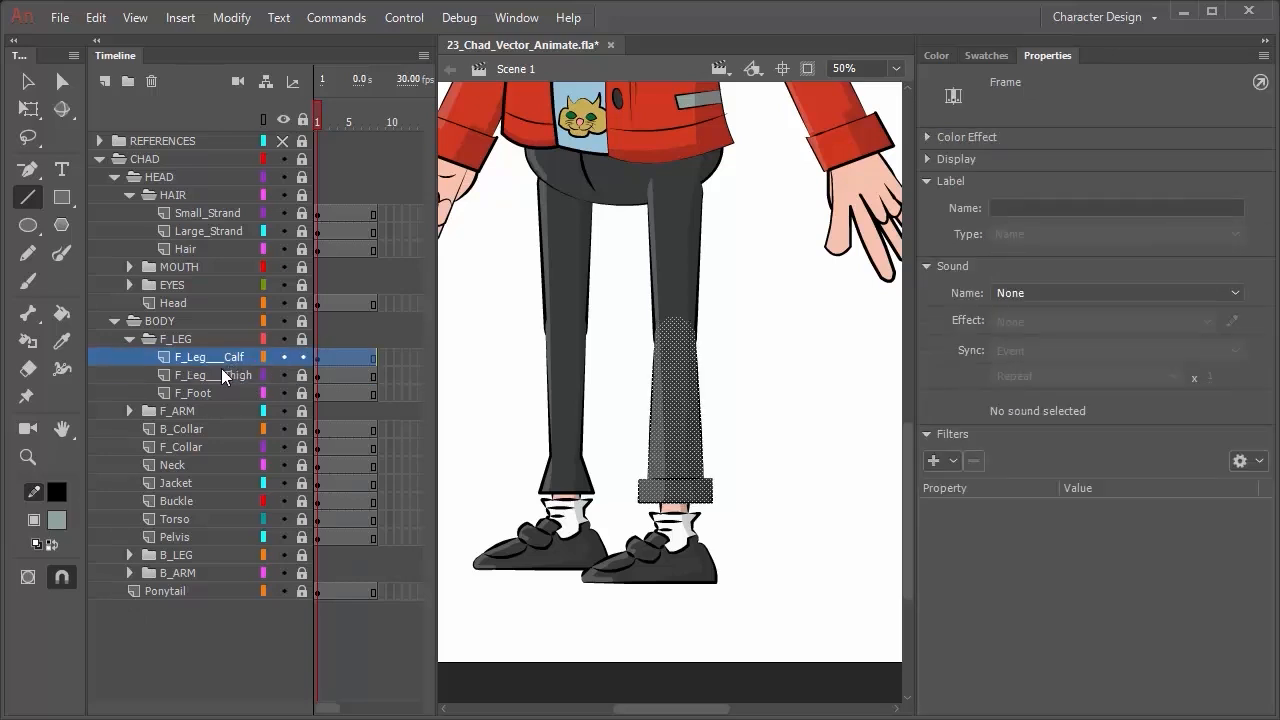
left_click(24, 82)
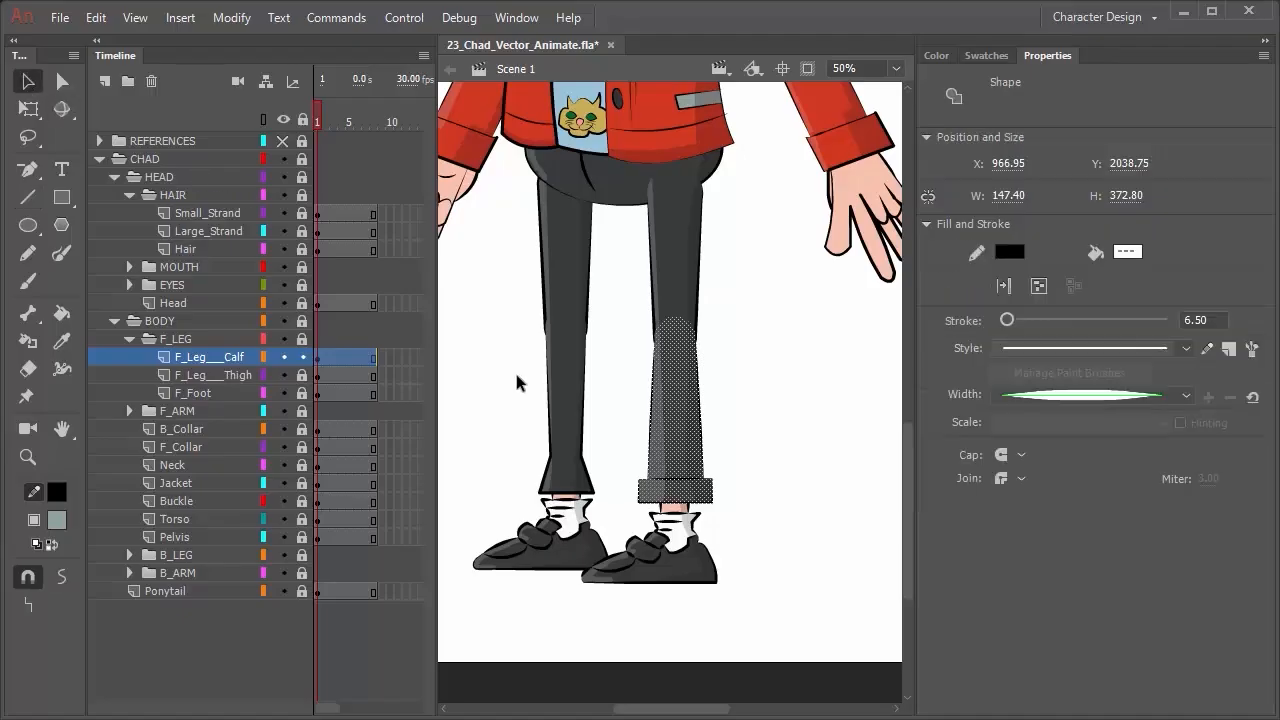
left_click(127, 553)
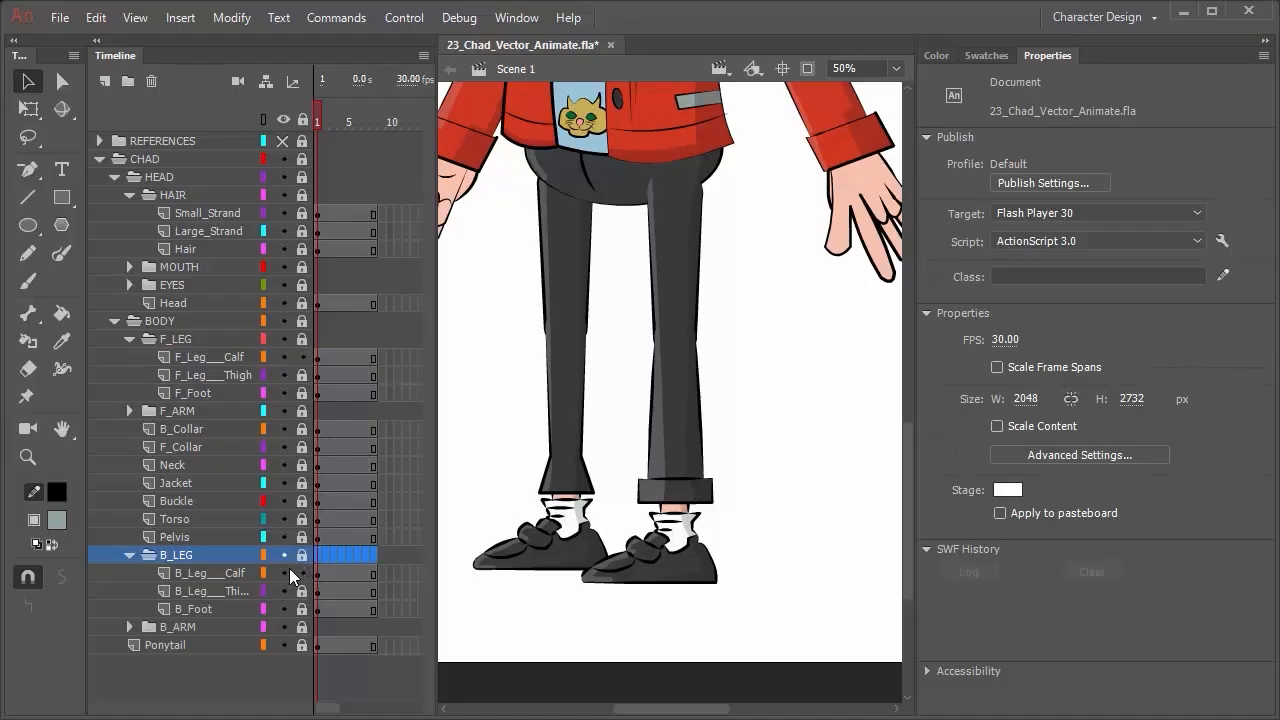
left_click(224, 573)
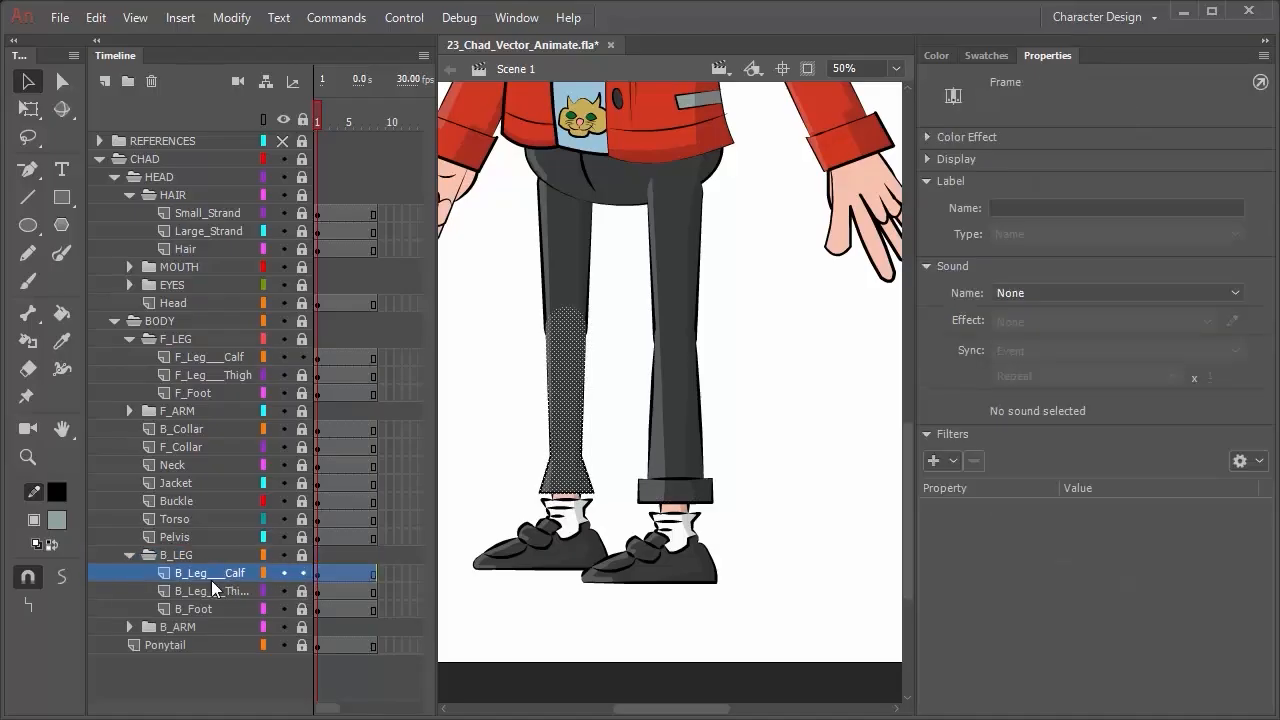
key("Delete")
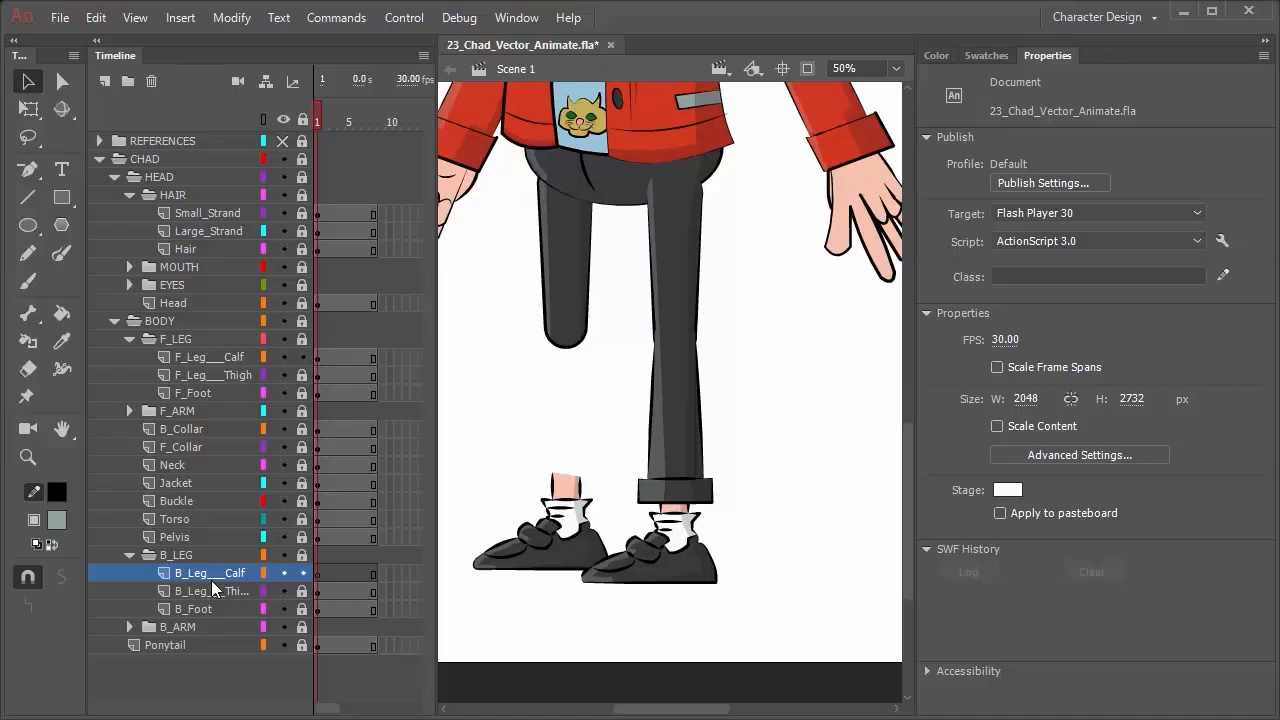
key("ctrl+shift+v")
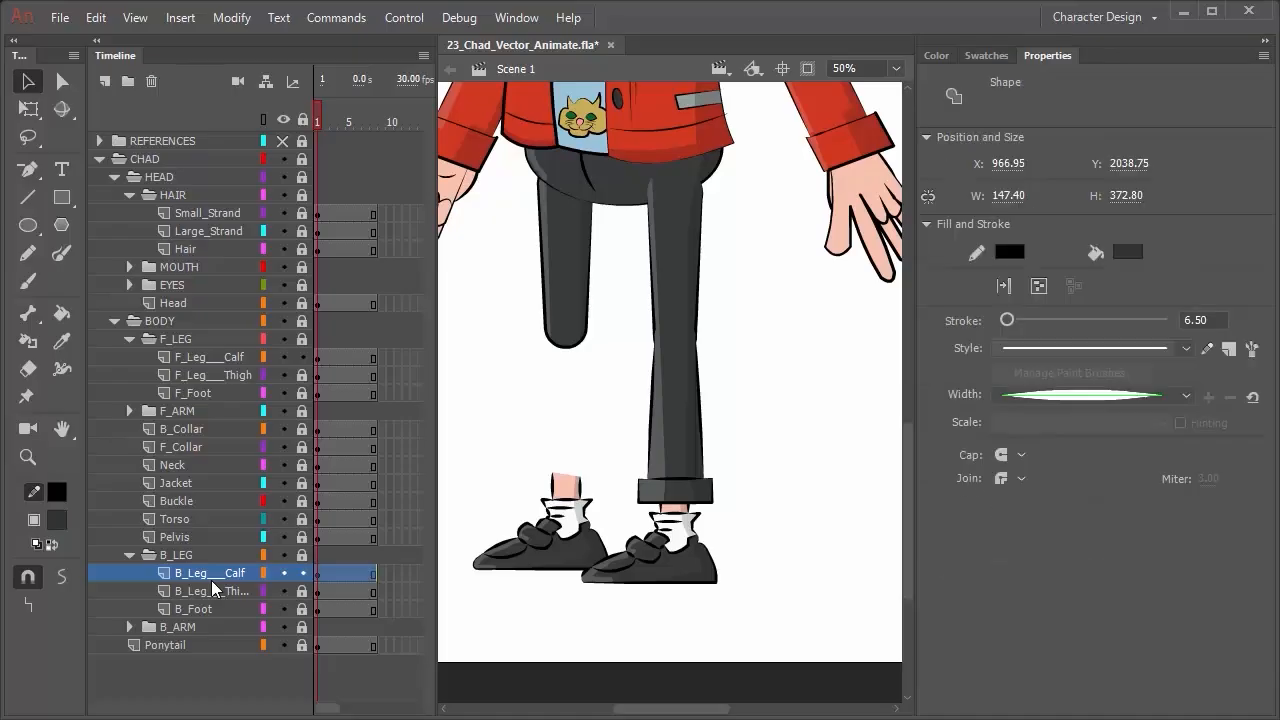
Move the pasted calf 220 px left and 20 px up so it lines up beneath the back thigh.
key("shift+Left")
key("shift+Left")
key("shift+Left")
key("shift+Left")
key("shift+Left")
key("shift+Left")
key("shift+Left")
key("shift+Left")
key("shift+Left")
key("shift+Left")
key("shift+Left")
key("shift+Left")
key("shift+Left")
key("shift+Left")
key("shift+Left")
key("shift+Left")
key("shift+Left")
key("shift+Left")
key("shift+Left")
key("shift+Left")
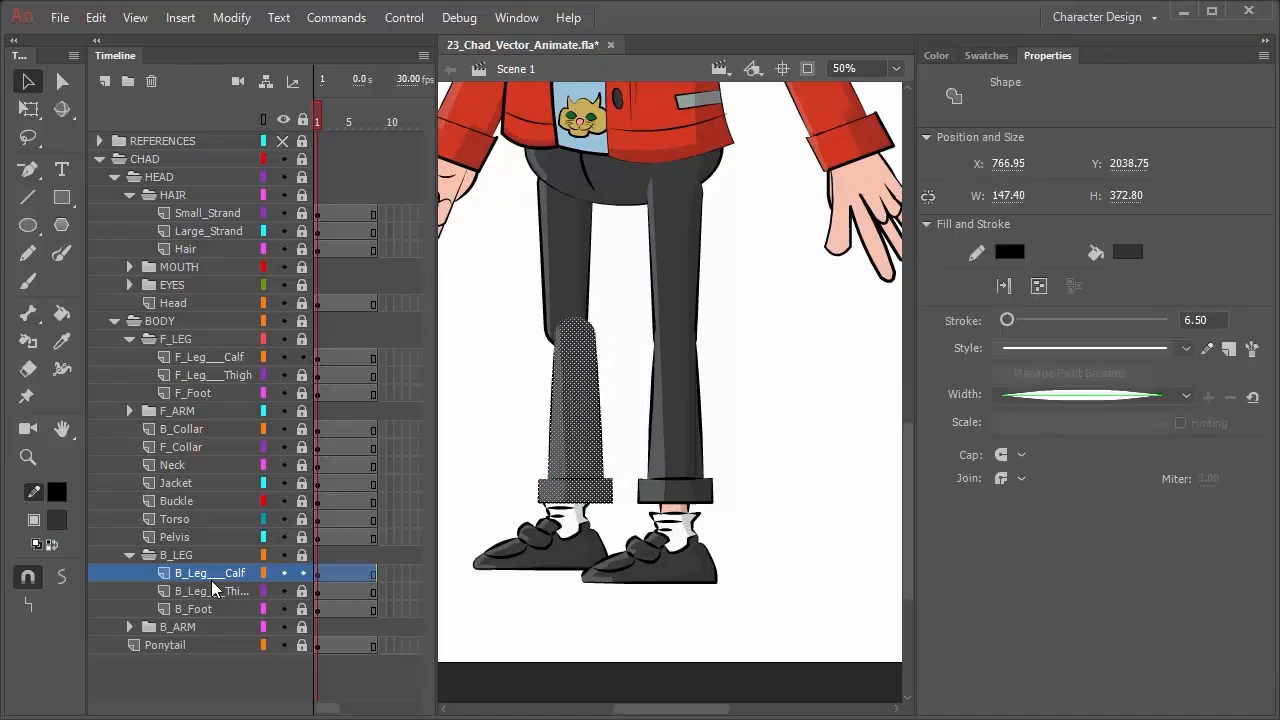
key("Left")
key("Left")
key("Left")
key("Left")
key("Left")
key("Left")
key("Left")
key("Left")
key("Left")
key("Left")
key("Left")
key("Left")
key("Left")
key("Left")
key("Left")
key("Left")
key("Left")
key("Left")
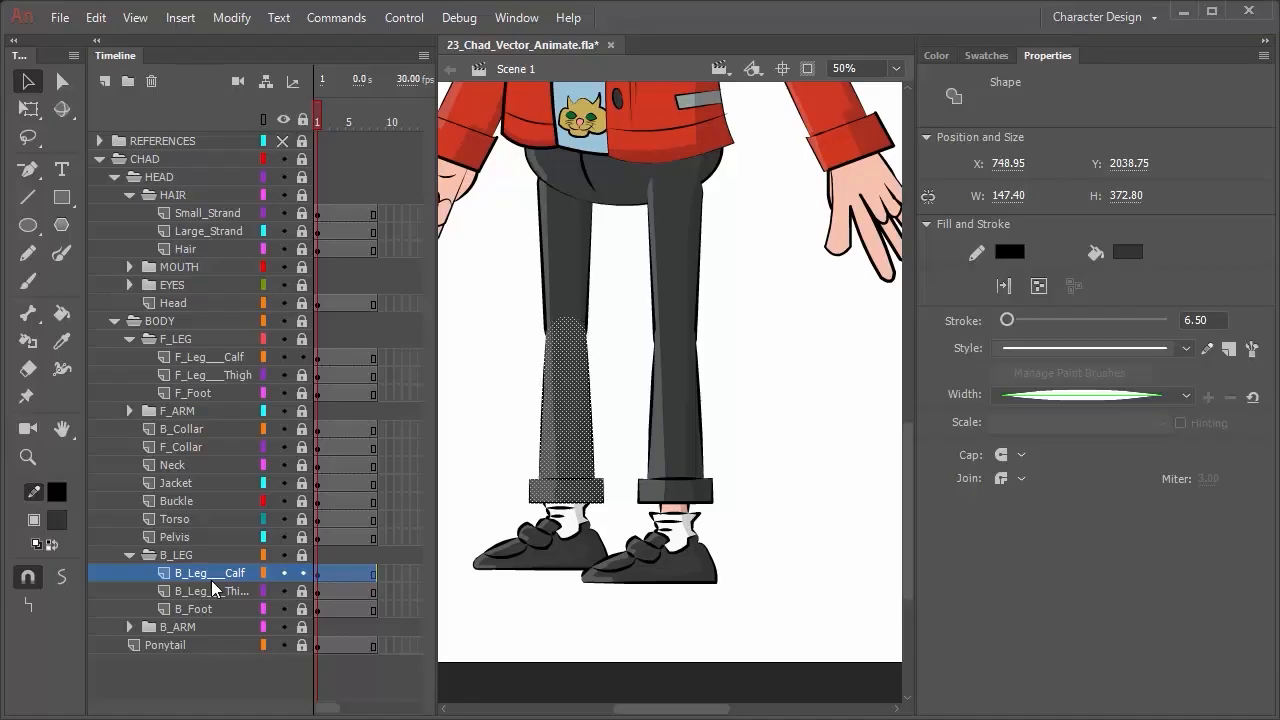
key("Left")
key("Left")
key("Up")
key("Up")
key("Up")
key("Up")
key("Up")
key("Up")
key("Up")
key("Up")
key("Up")
key("Up")
key("Up")
key("Up")
key("Up")
key("Up")
key("Up")
key("Up")
key("Up")
key("Up")
key("Up")
key("Up")
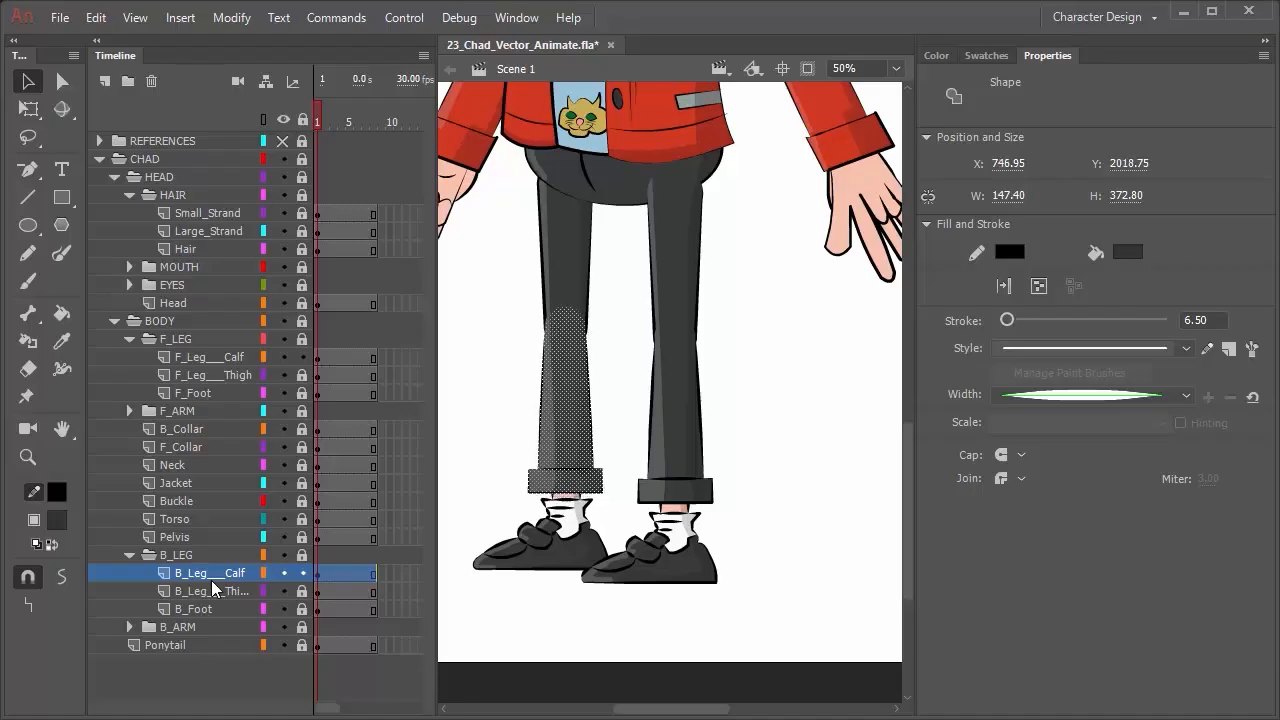
Expand the REFERENCES folder and show the Pivot_Guides layer over the legs.
left_click(98, 141)
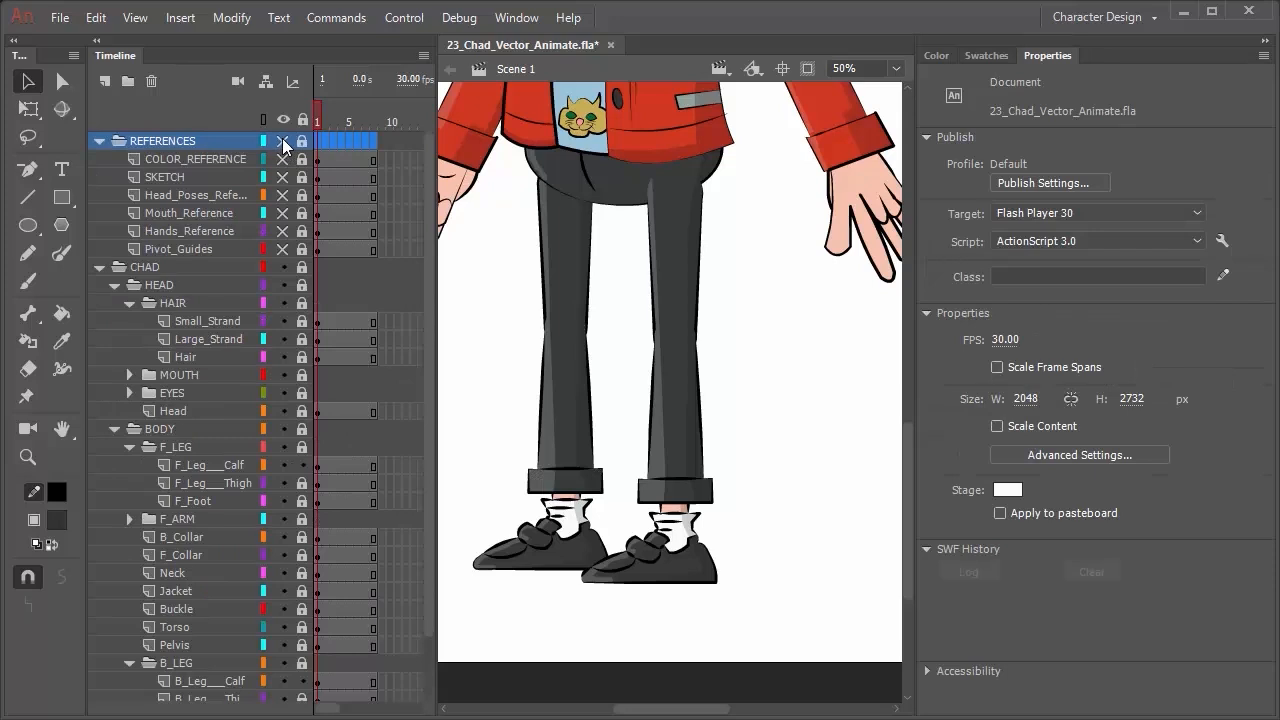
left_click(277, 248)
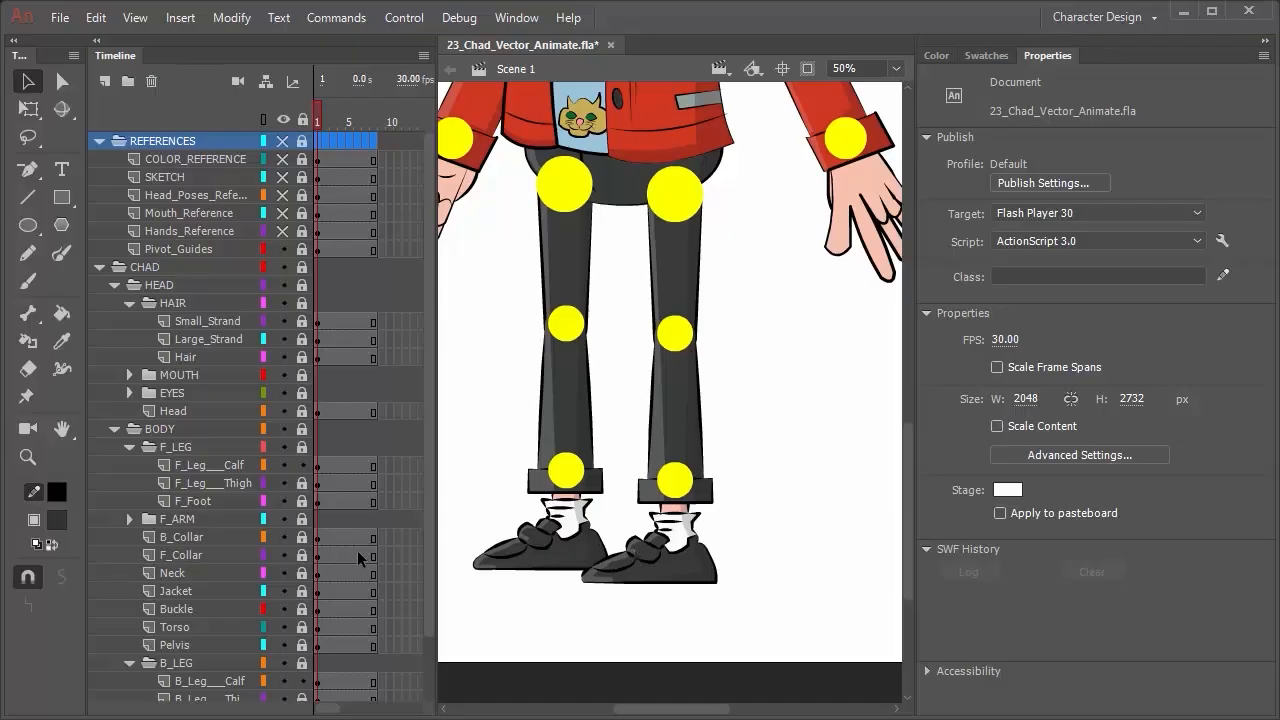
scroll(361, 560, "down", 2)
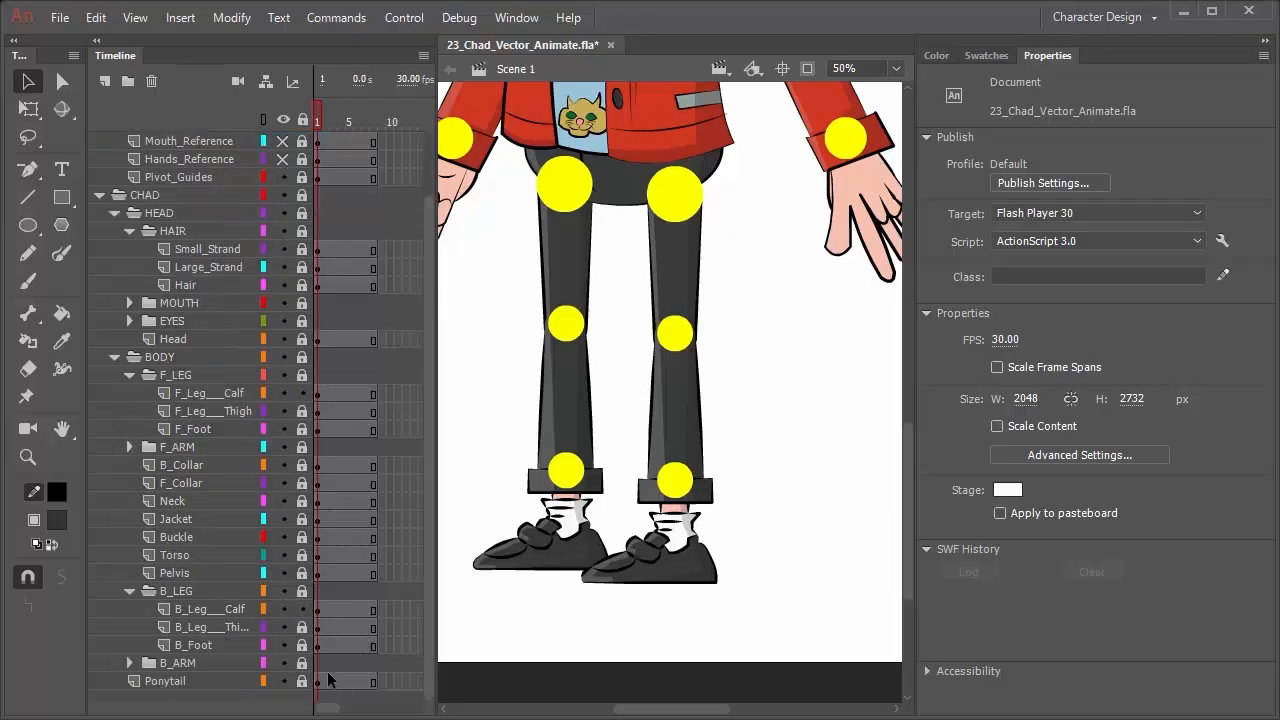
Hide the Pivot_Guides layer and collapse the REFERENCES folder.
left_click(317, 609)
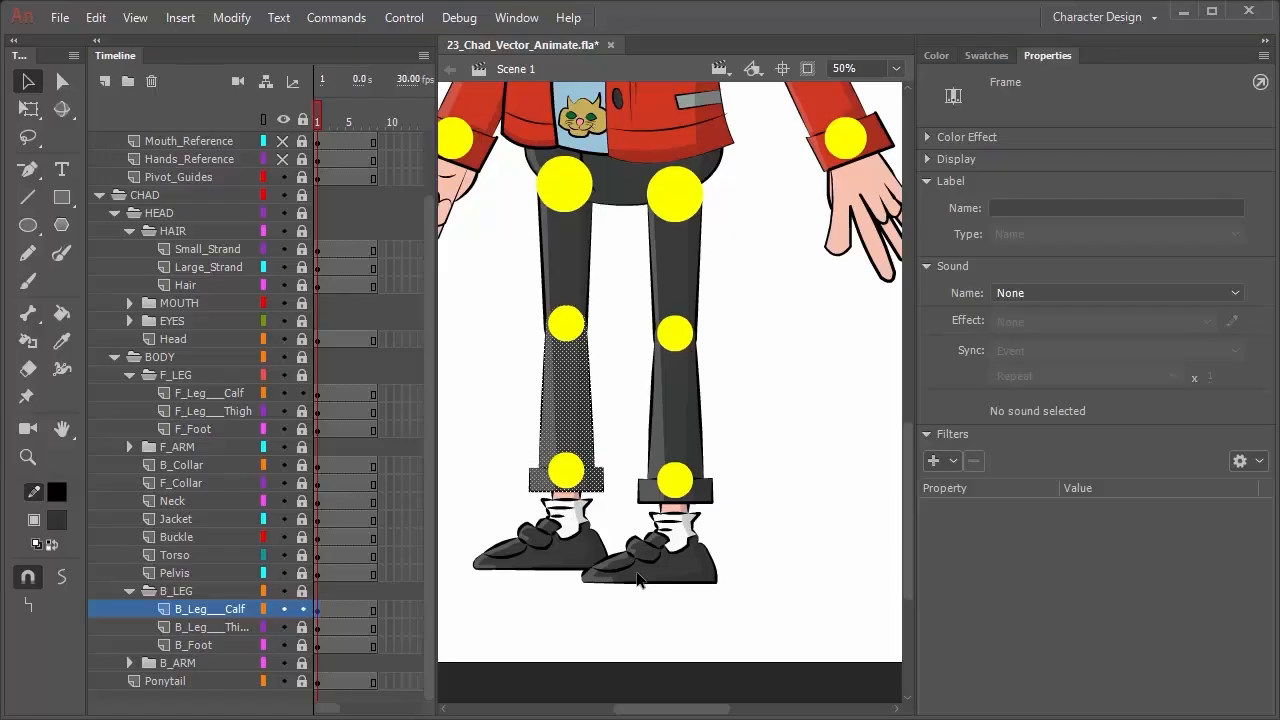
scroll(304, 299, "up", 2)
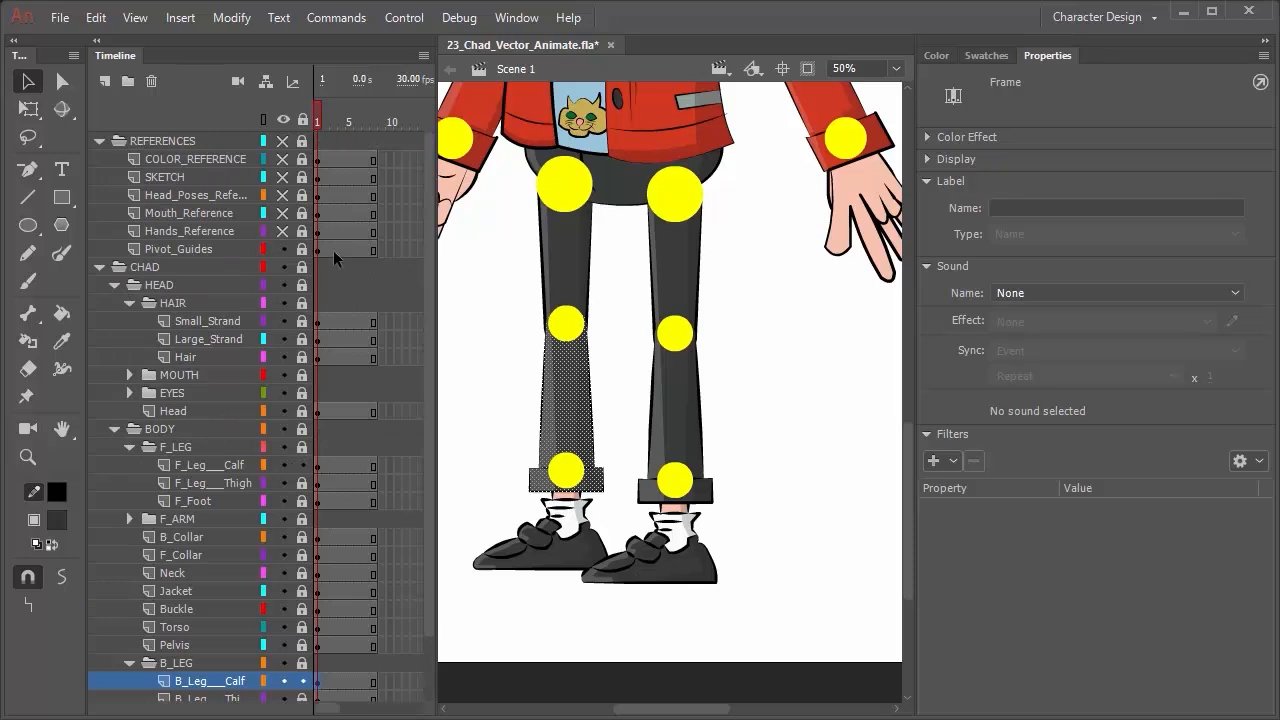
left_click(283, 249)
left_click(109, 144)
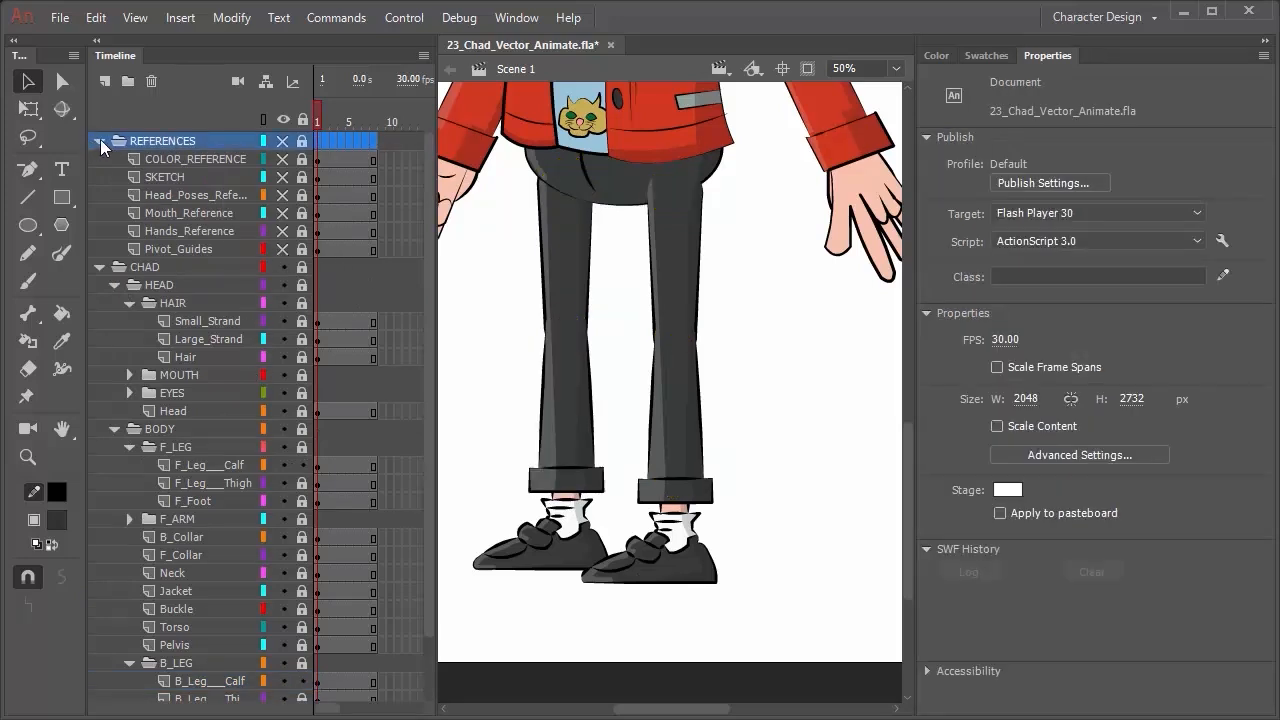
left_click(100, 141)
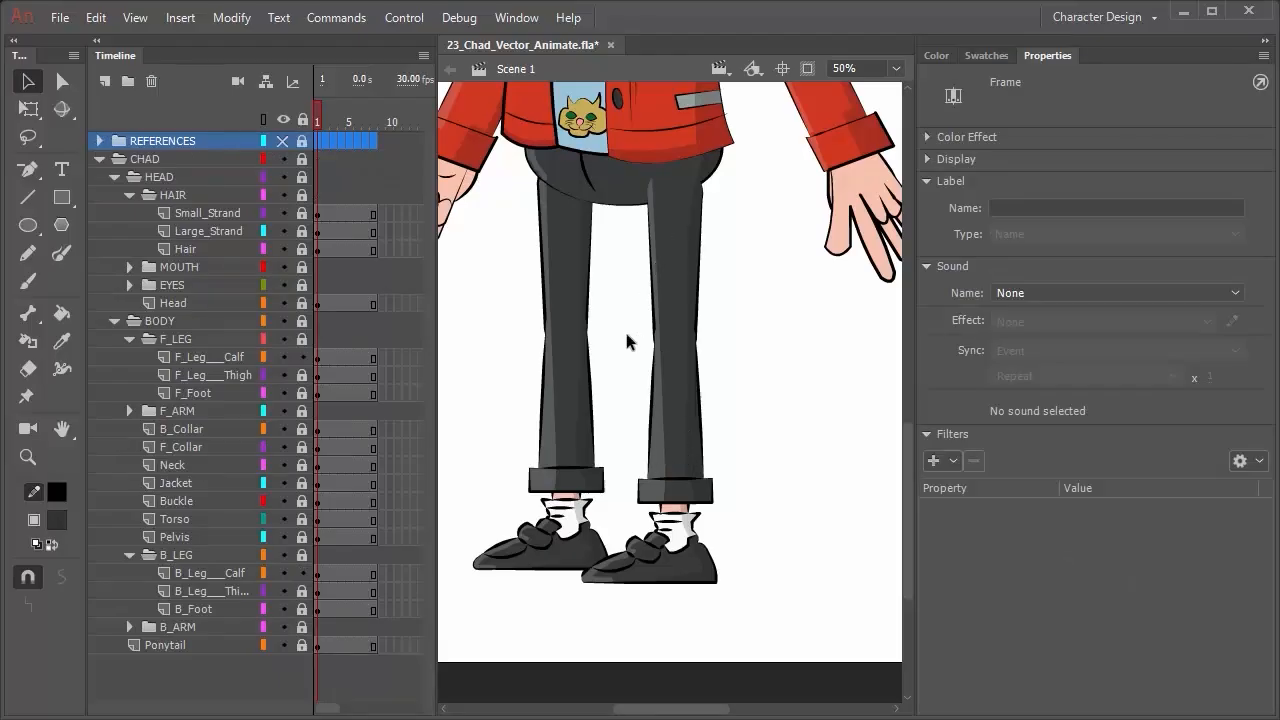
Unlock and expand the F_ARM folder and expand its F_HAND subfolder.
scroll(761, 498, "up", 1)
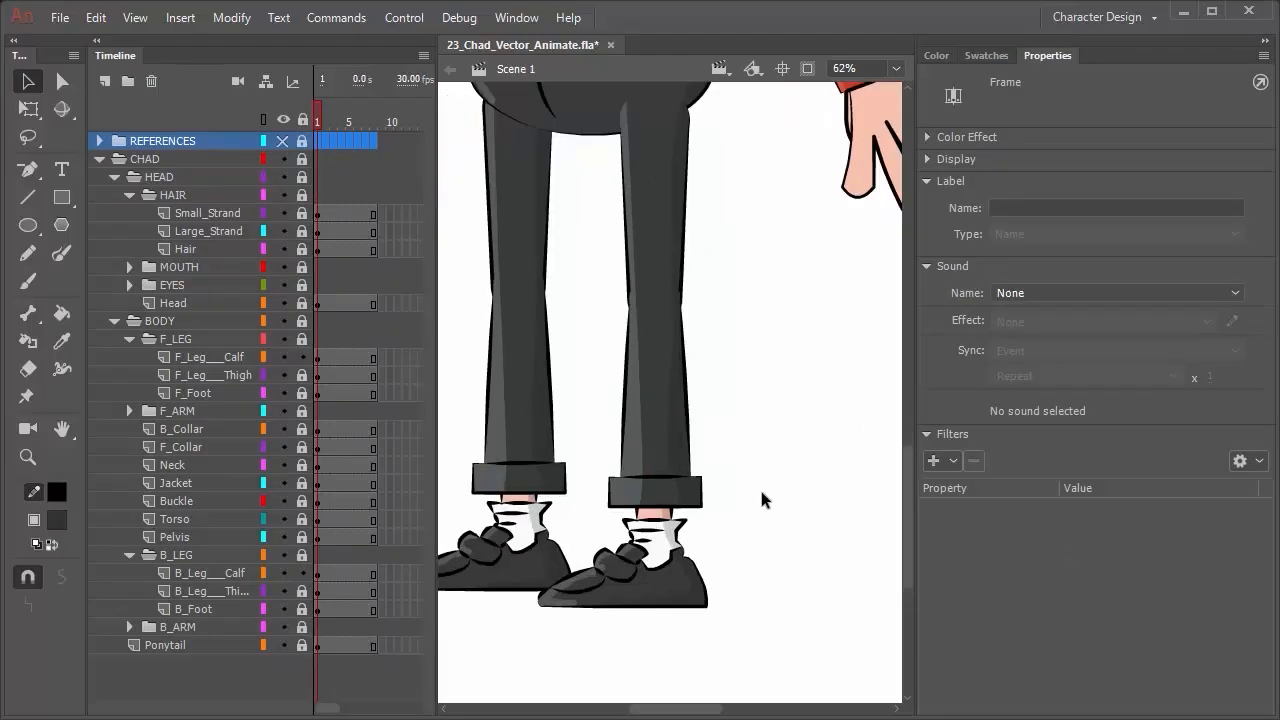
scroll(760, 493, "down", 4)
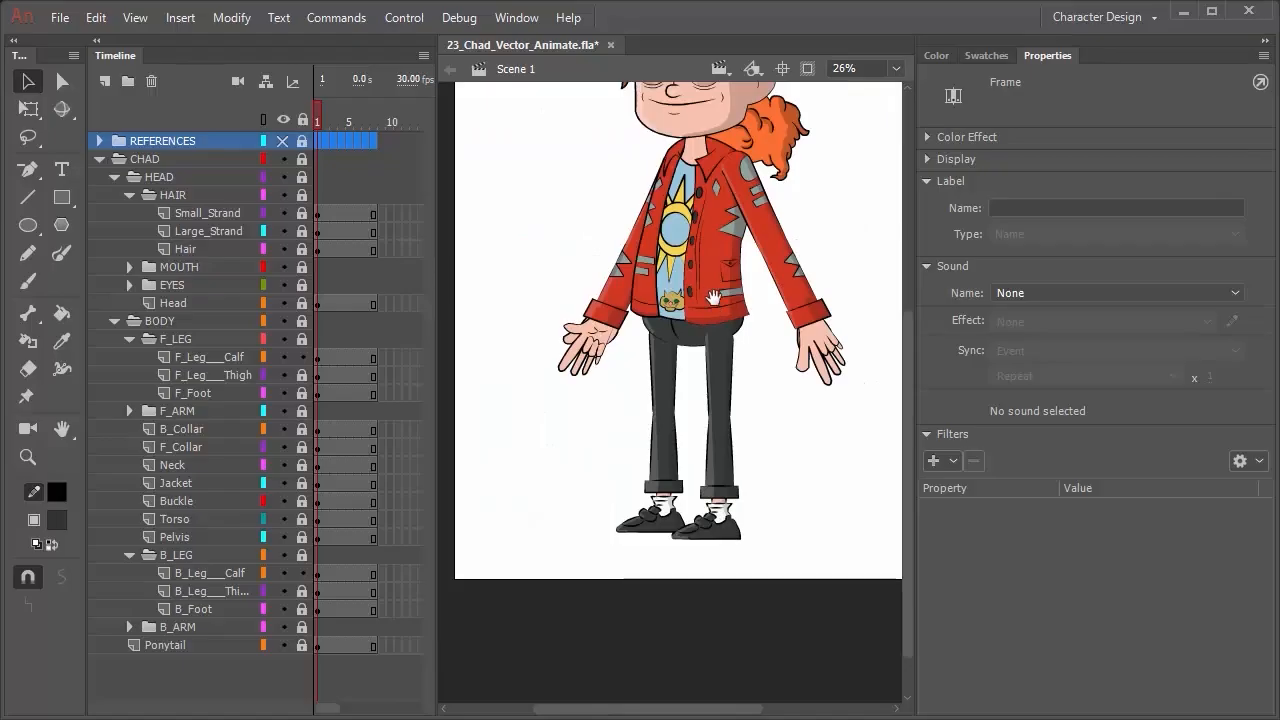
left_click_drag(714, 297, 666, 460)
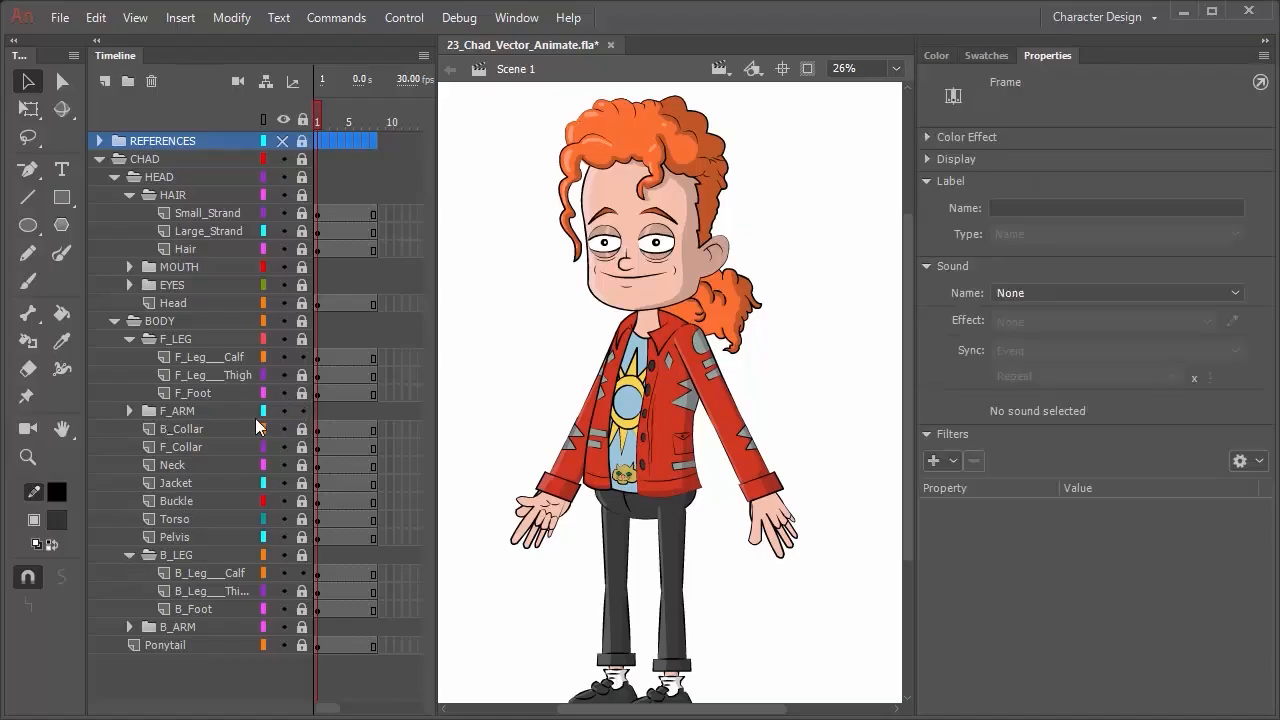
left_click(130, 410)
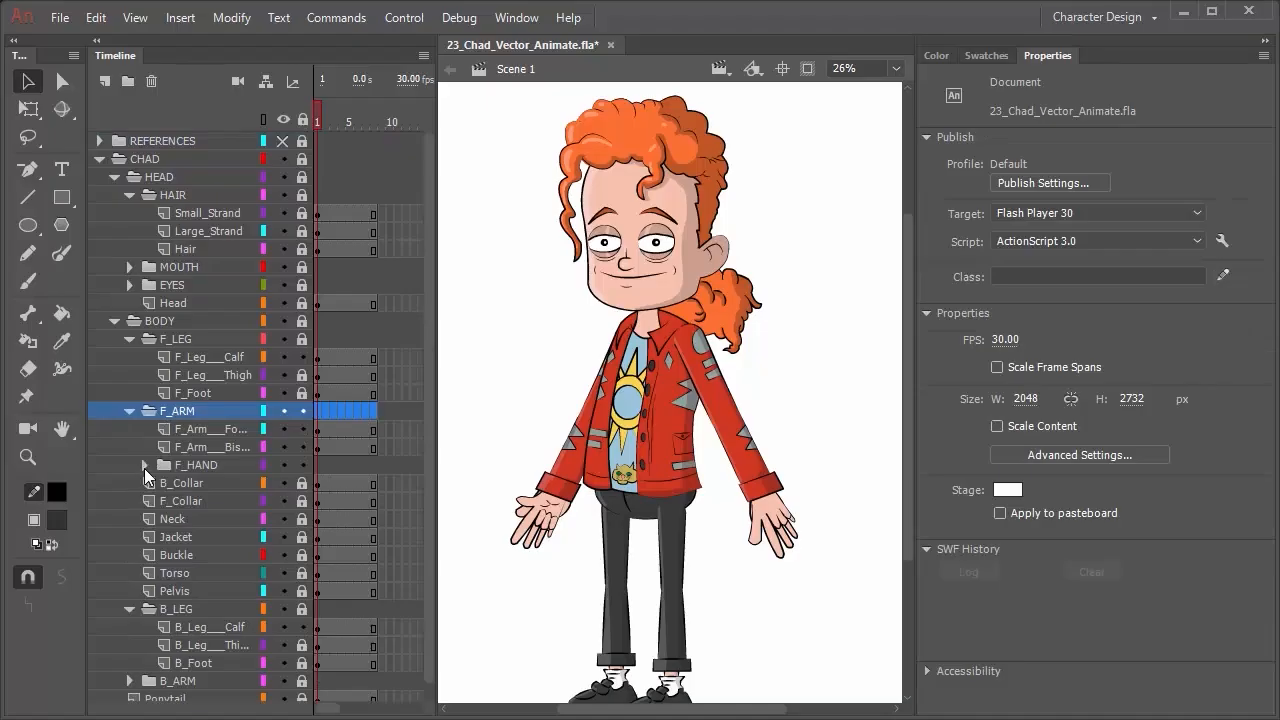
left_click(145, 466)
Select the artwork on all front arm and hand layers and rotate it until the arm hangs vertically.
left_click(184, 432)
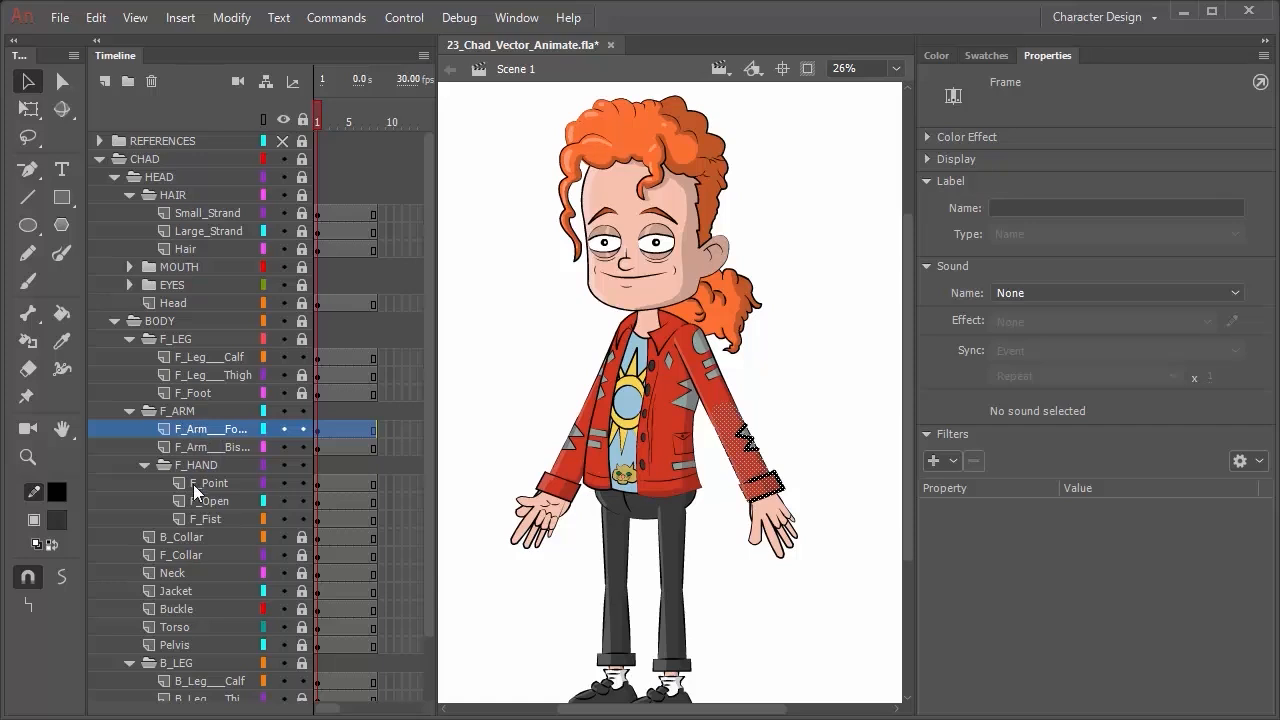
left_click(200, 518, "shift")
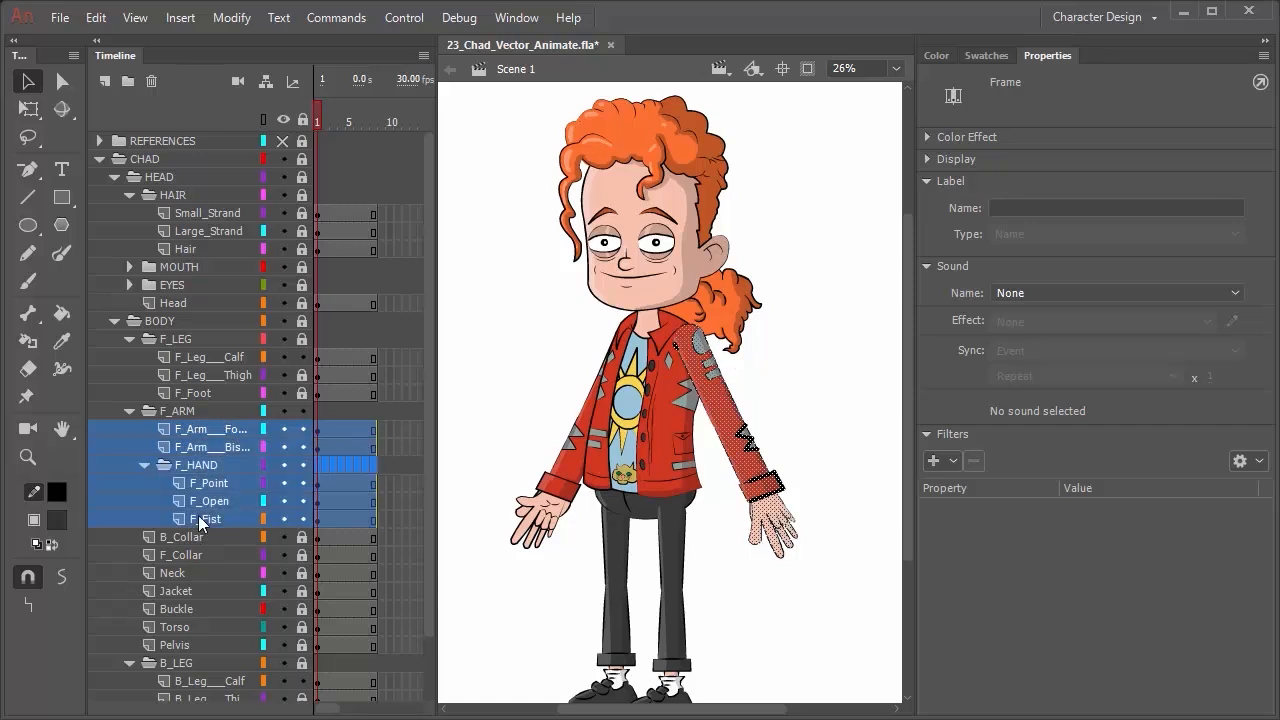
left_click(29, 108)
left_click(749, 459)
left_click_drag(811, 583, 767, 637)
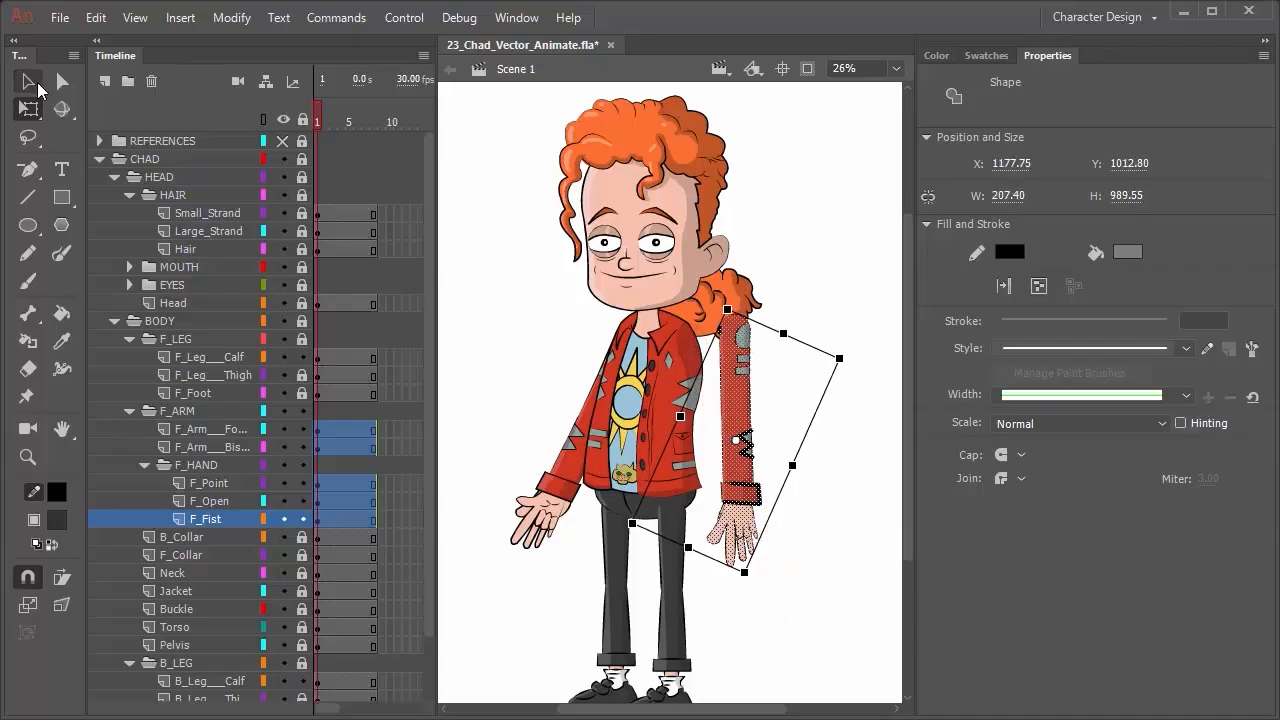
left_click(28, 81)
left_click(832, 625)
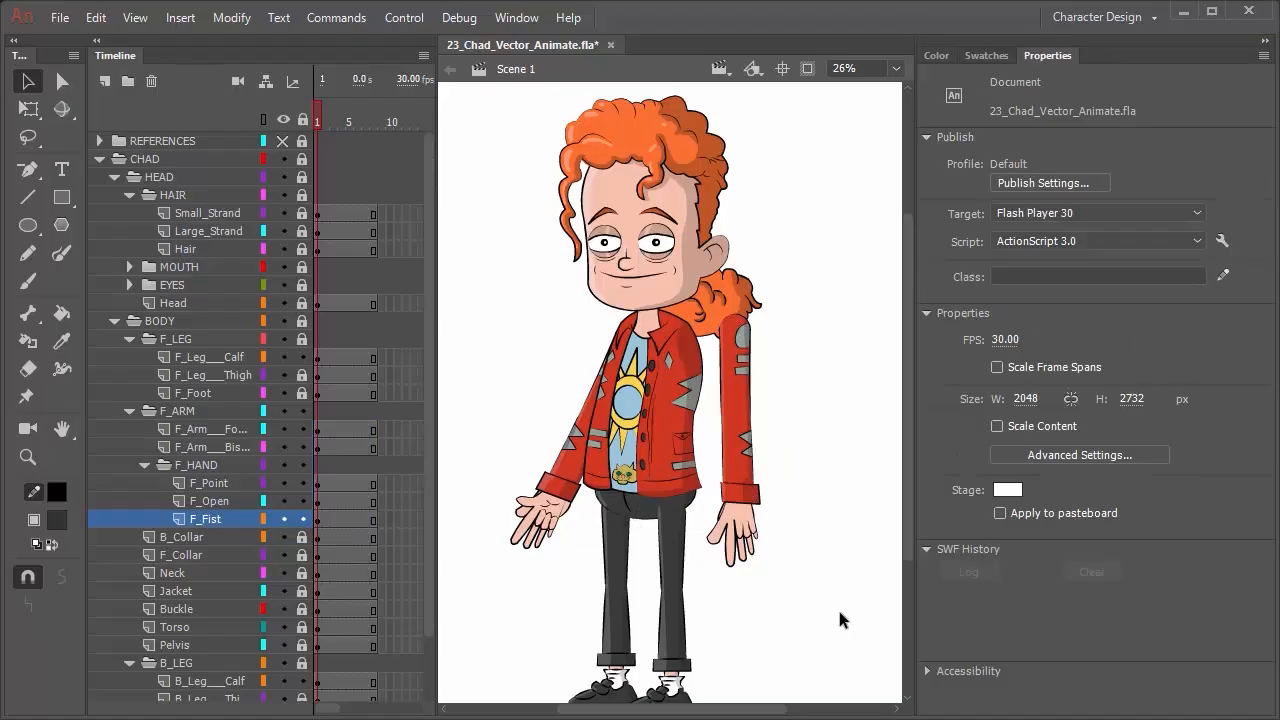
Lock the F_Leg___Calf layer to keep it out of the front arm selection.
left_click_drag(842, 645, 681, 237)
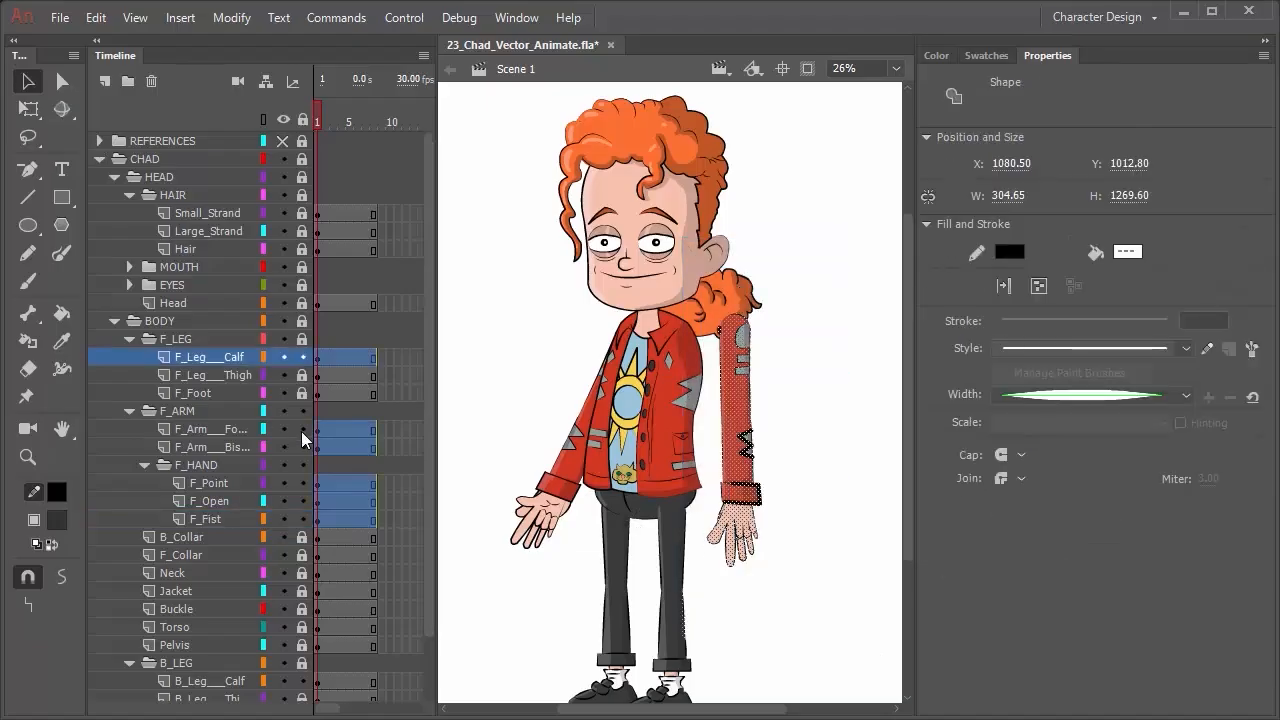
left_click(303, 362)
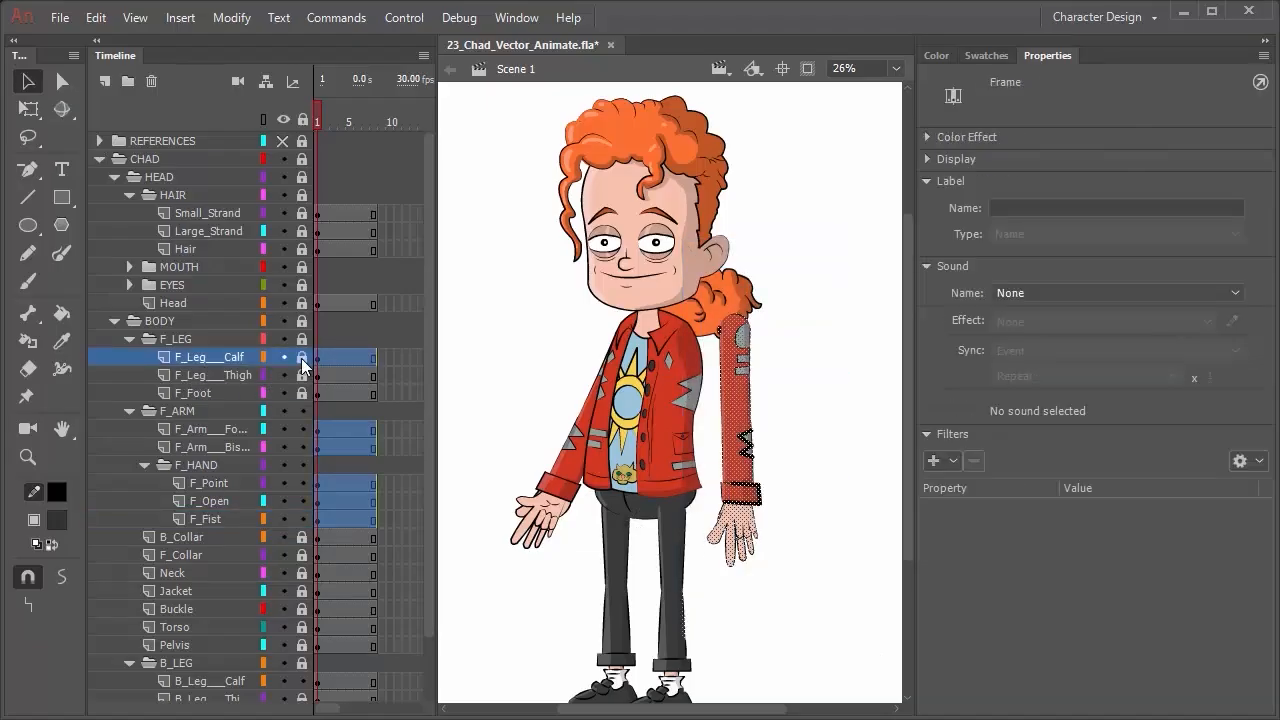
left_click(216, 486)
Select the first frame of every front arm and hand layer and narrow the vertical arm to about 168 px wide.
left_click(319, 431)
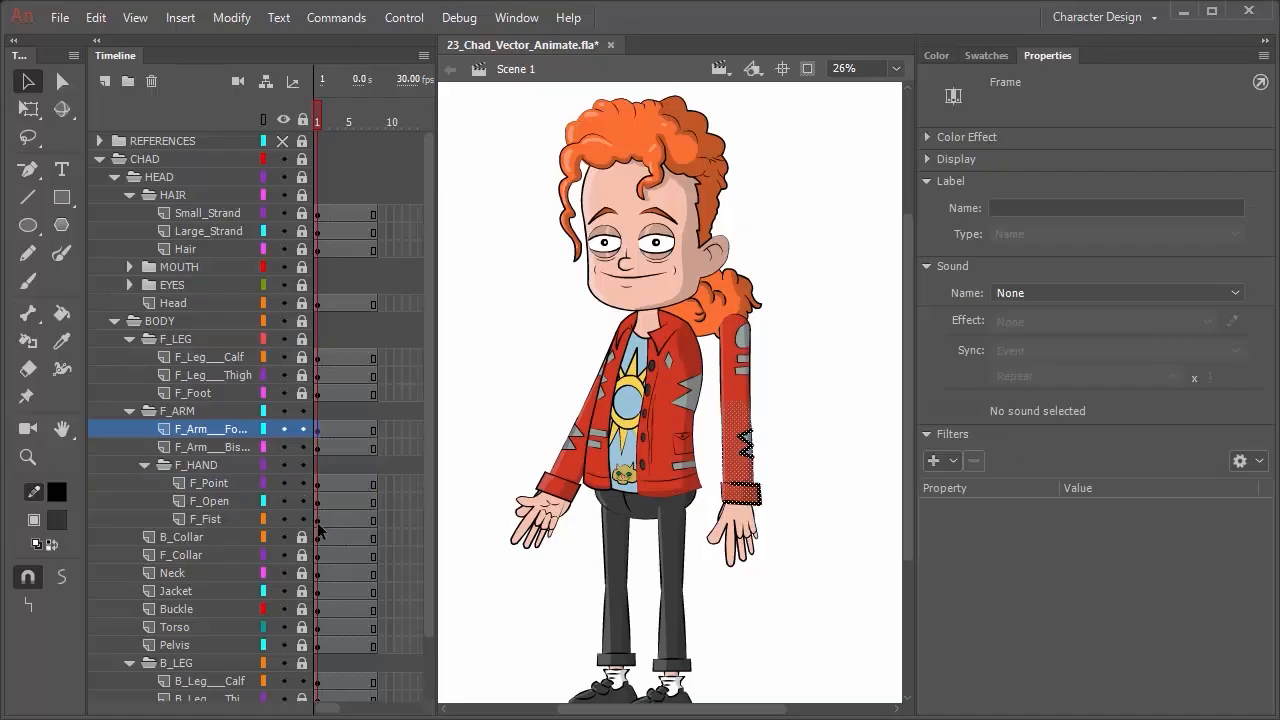
left_click(317, 520, "shift")
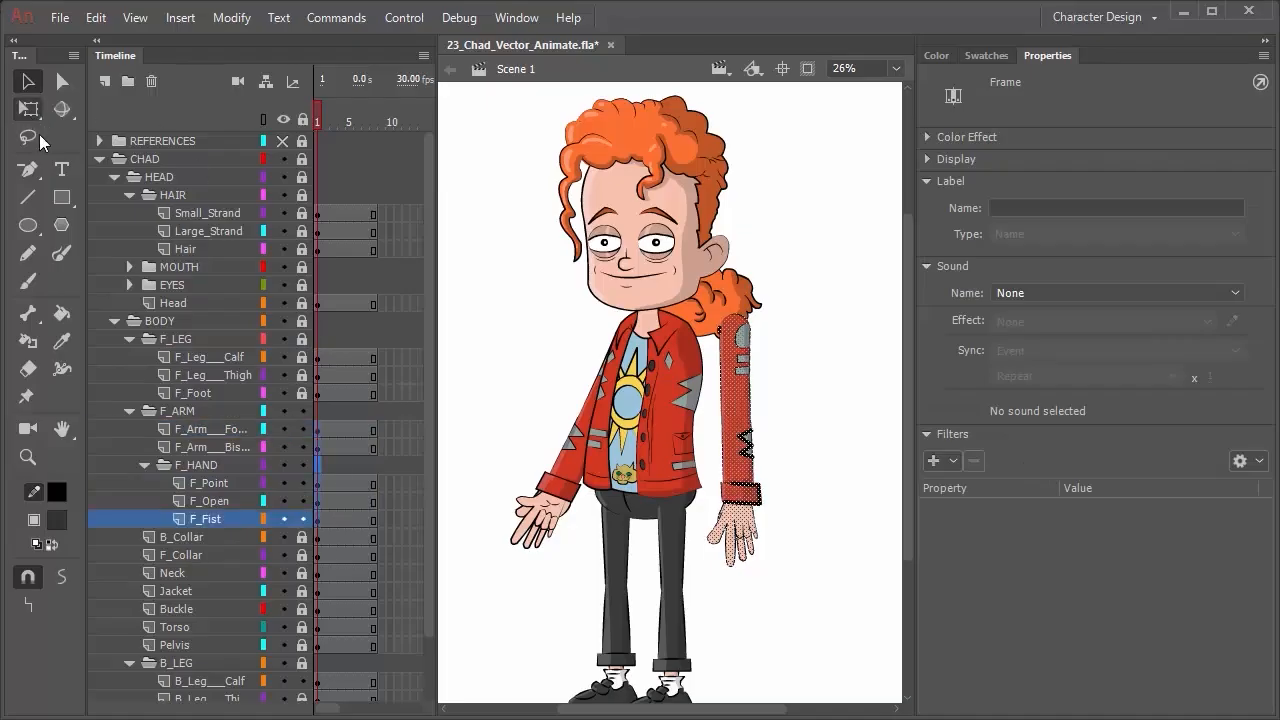
left_click(29, 109)
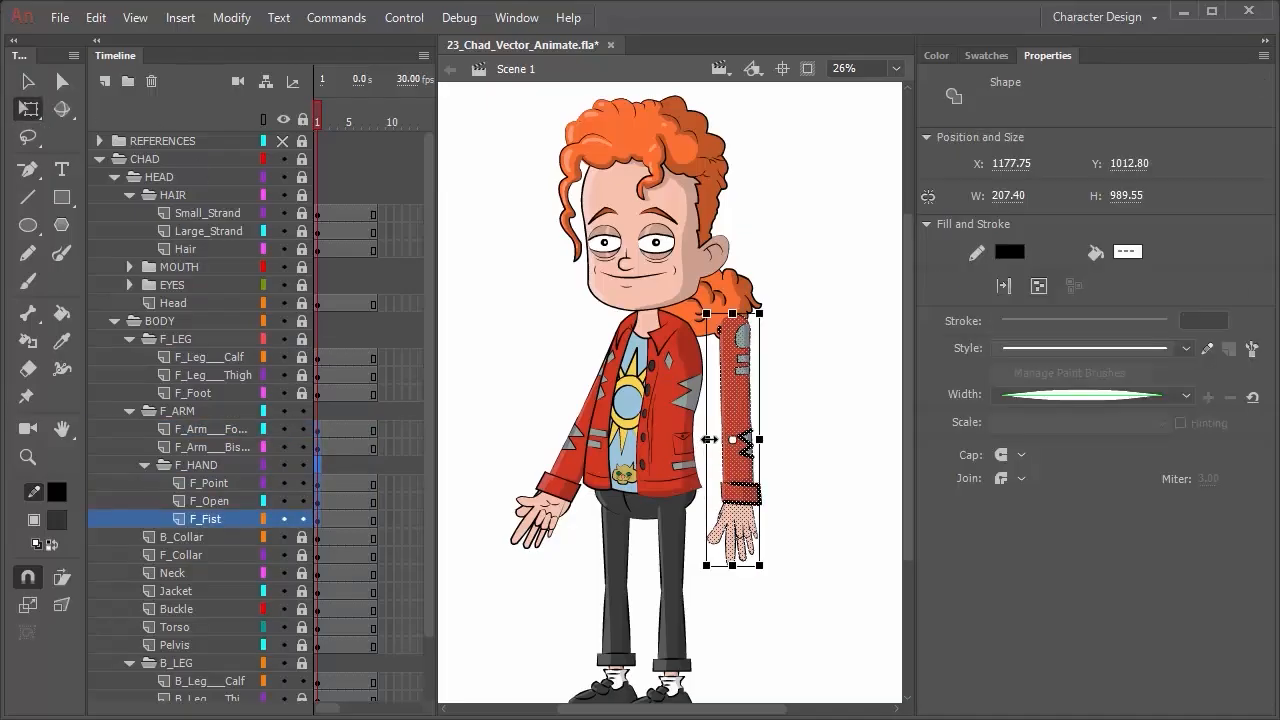
left_click_drag(708, 439, 713, 439)
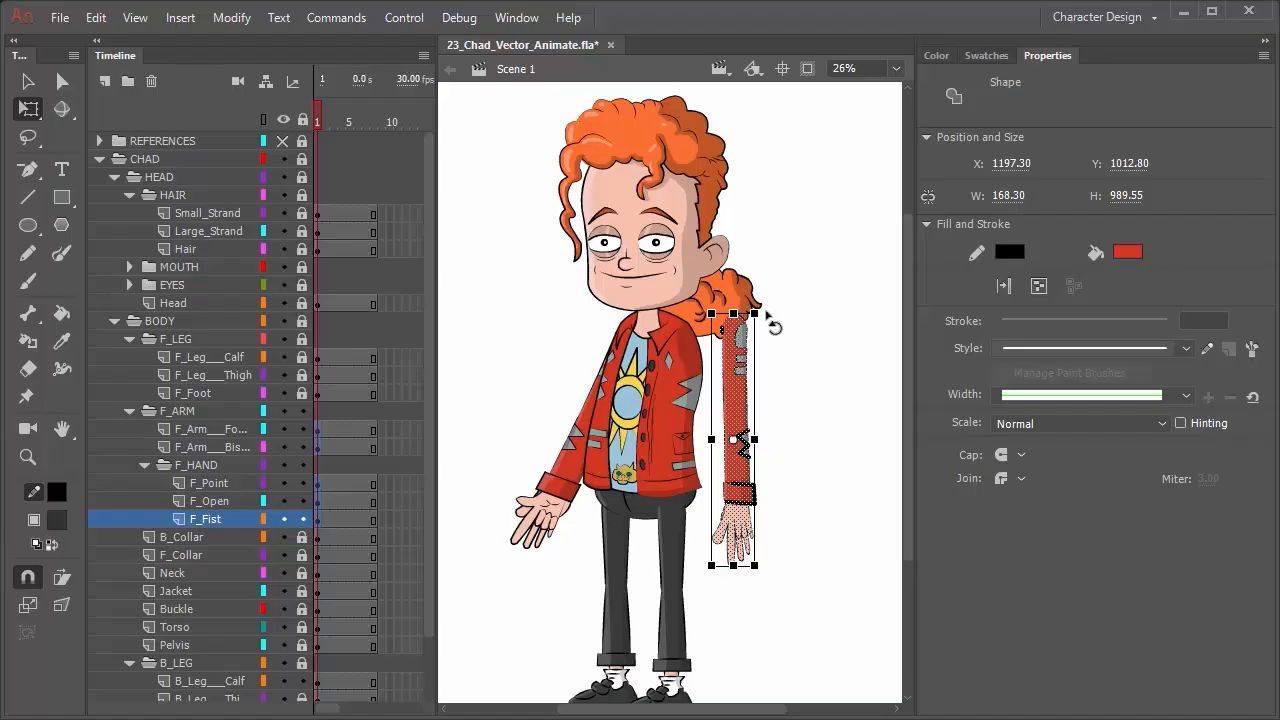
Rotate the narrowed front arm back outward from the body and nudge it down to Y 1079.80.
left_click_drag(771, 323, 713, 318)
left_click(28, 81)
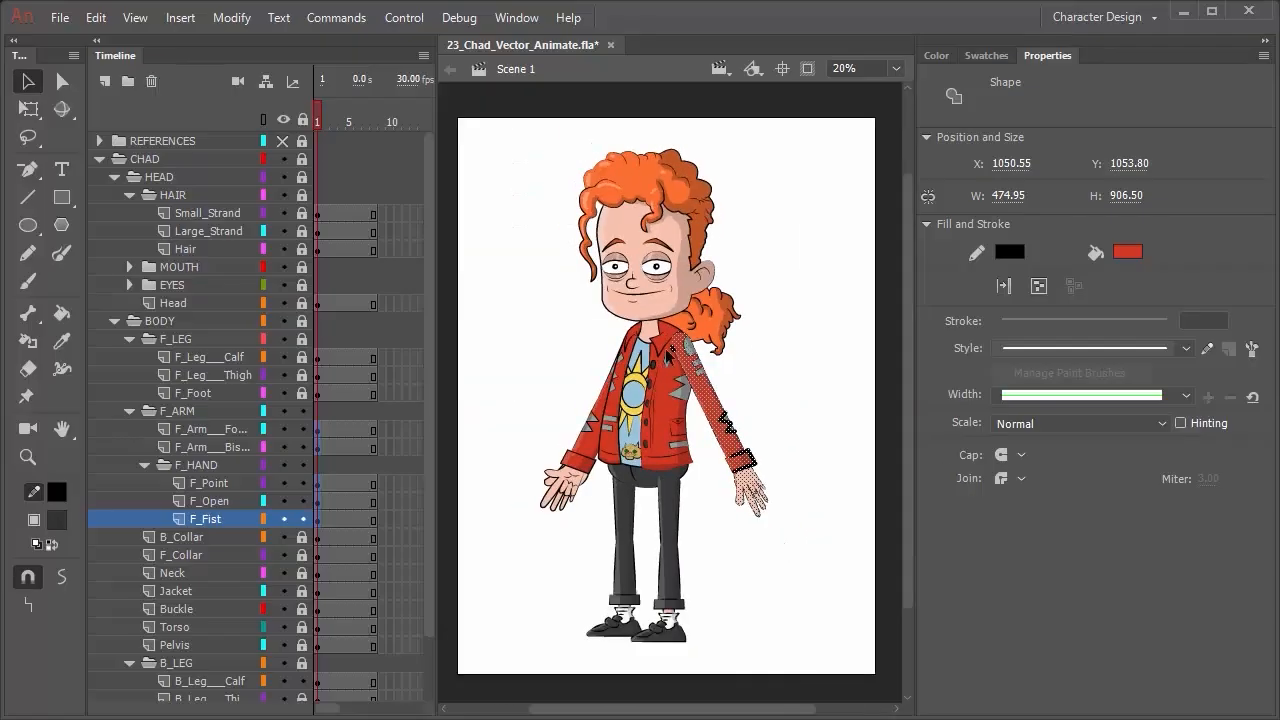
scroll(659, 369, "up", 4)
key("shift+Down")
key("shift+Down")
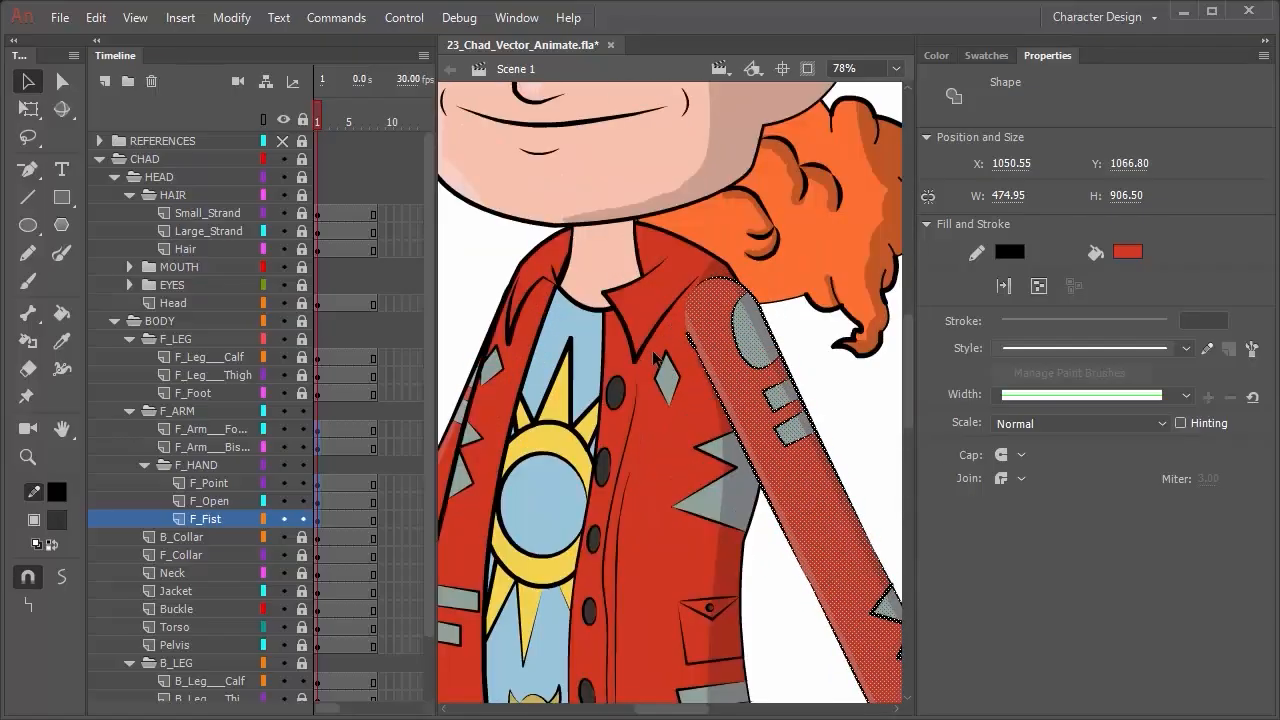
key("shift+Up")
key("shift+Down")
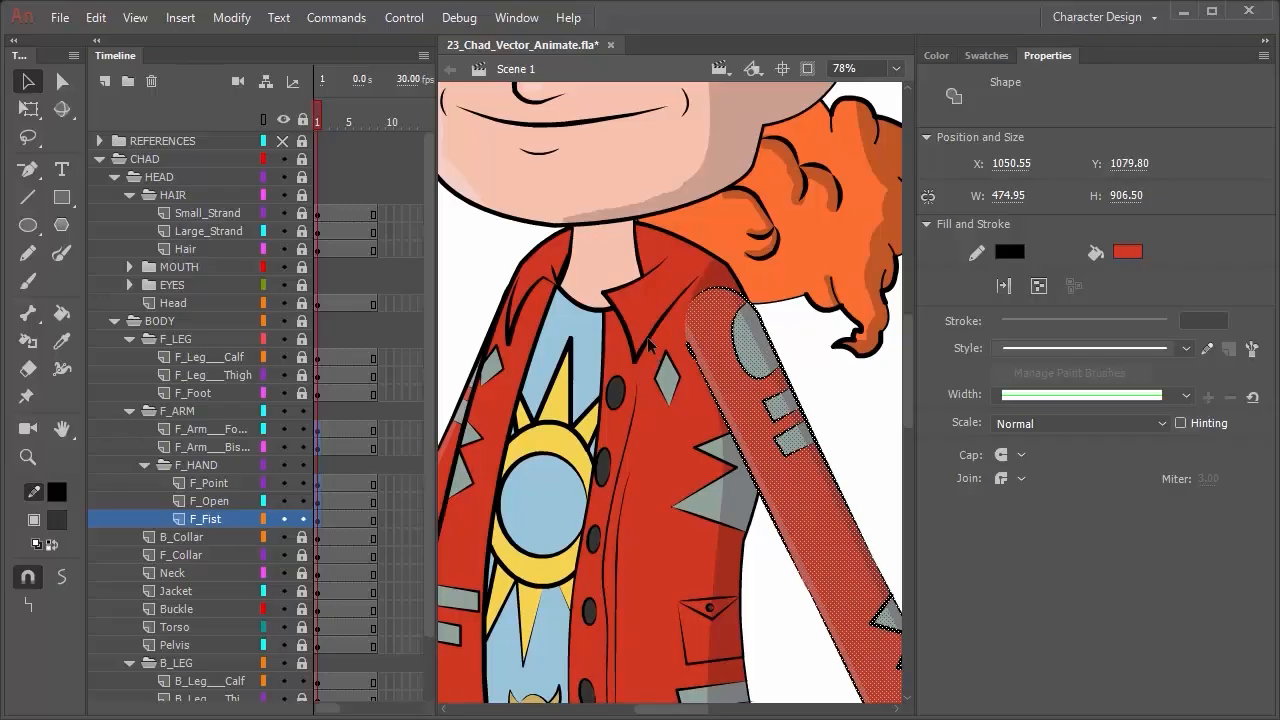
Show the Pivot_Guides layer and move all front arm and hand layers up slightly to line up with the yellow joint circles.
left_click(100, 141)
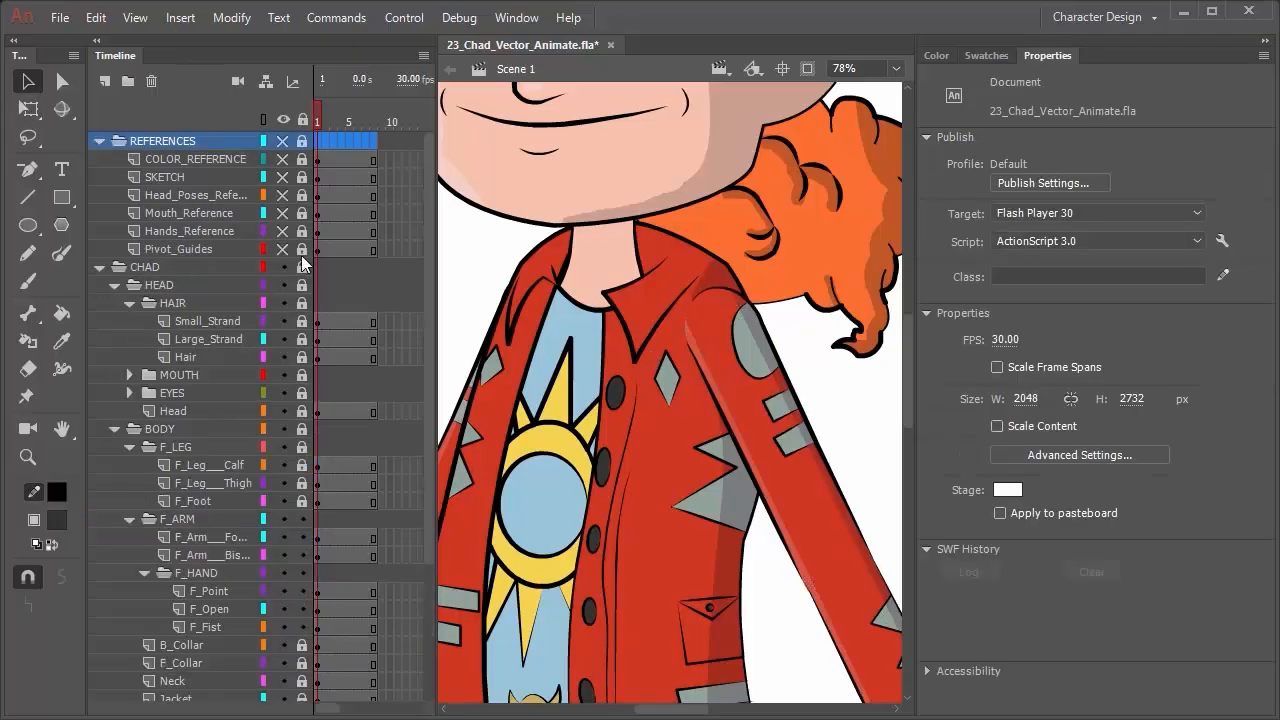
left_click(285, 249)
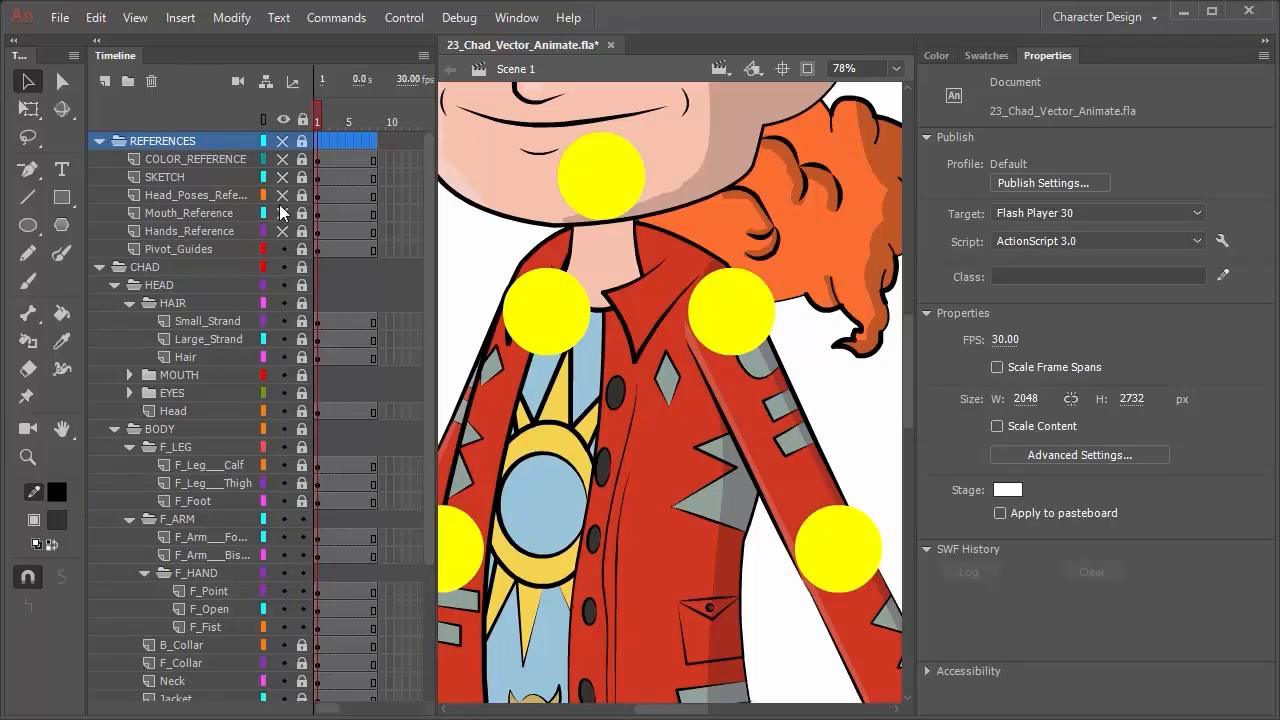
scroll(237, 513, "down", 3)
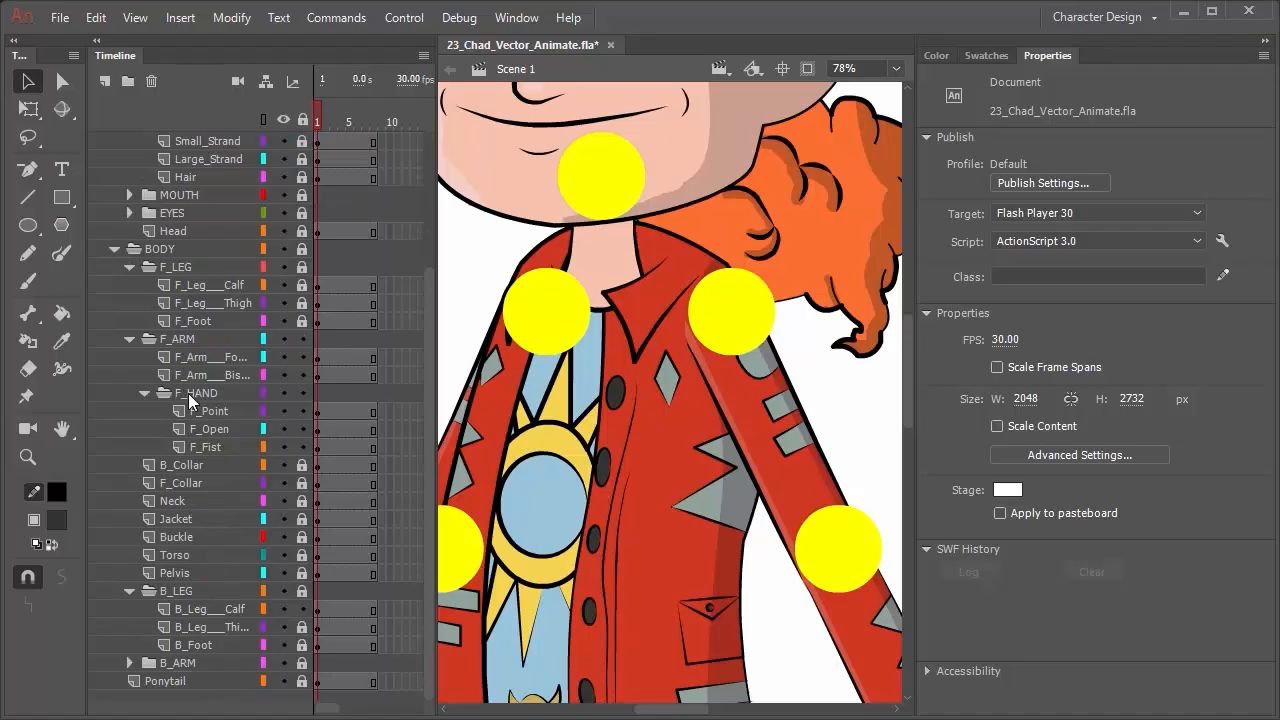
left_click(205, 356)
left_click(212, 448, "shift")
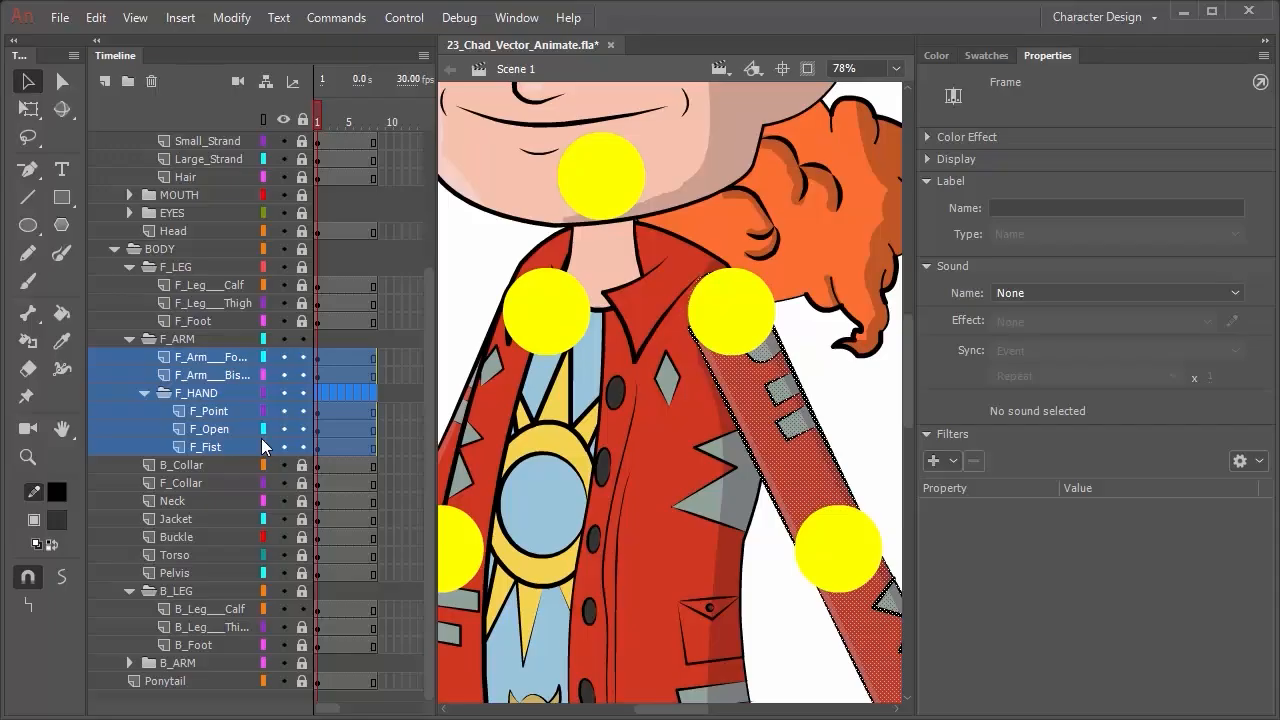
Hide the Pivot_Guides layer again and deselect the front arm artwork.
scroll(211, 263, "up", 3)
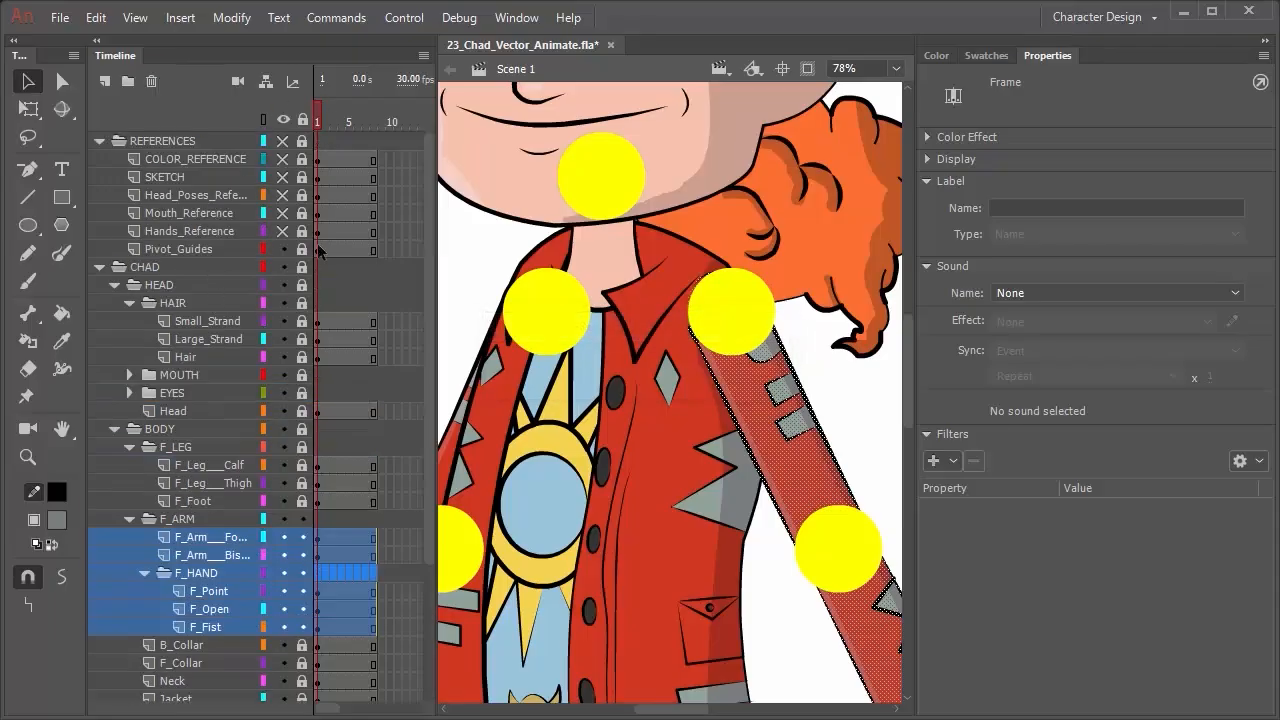
left_click(284, 250)
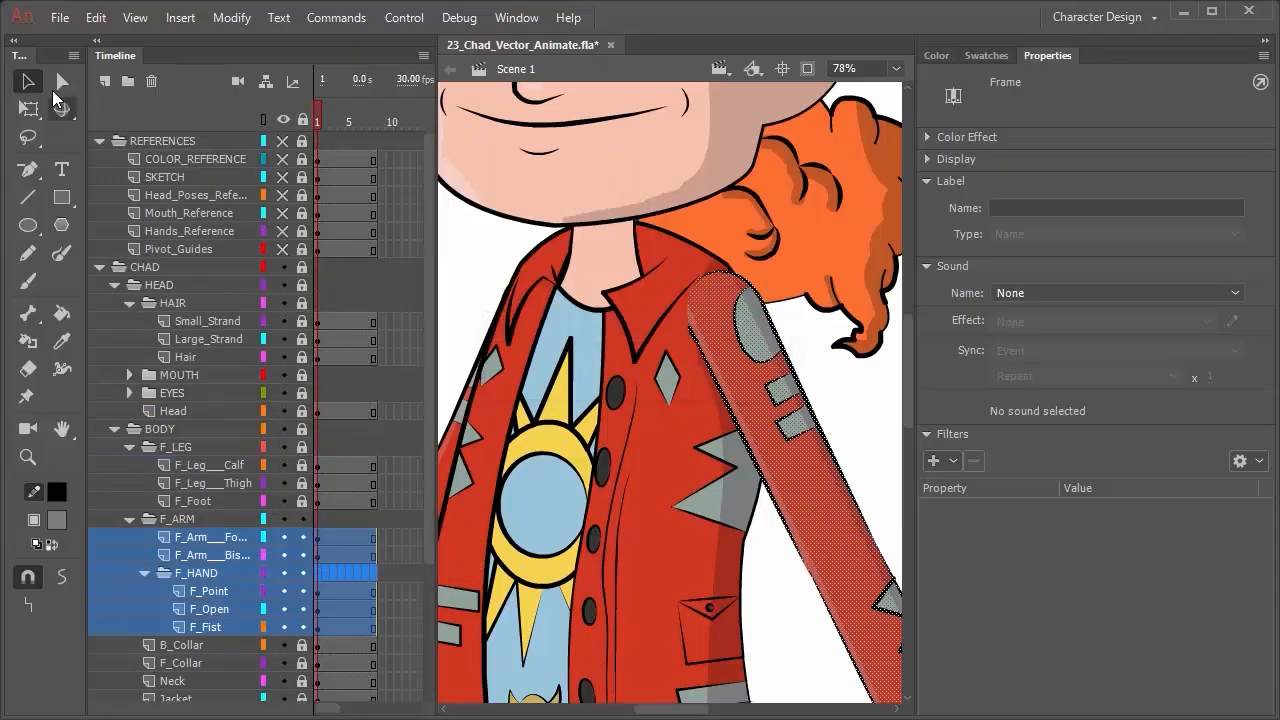
left_click(460, 288)
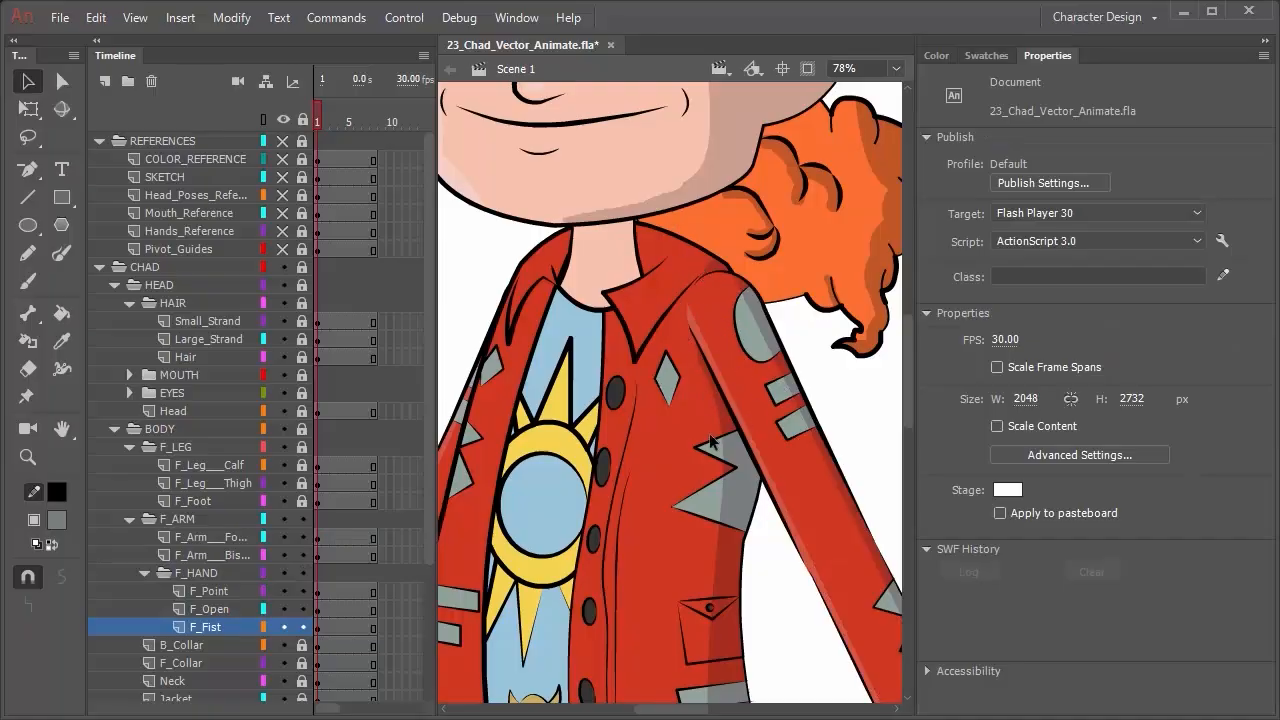
Lock the F_ARM folder and collapse the F_ARM and F_LEG folders.
scroll(747, 543, "down", 3)
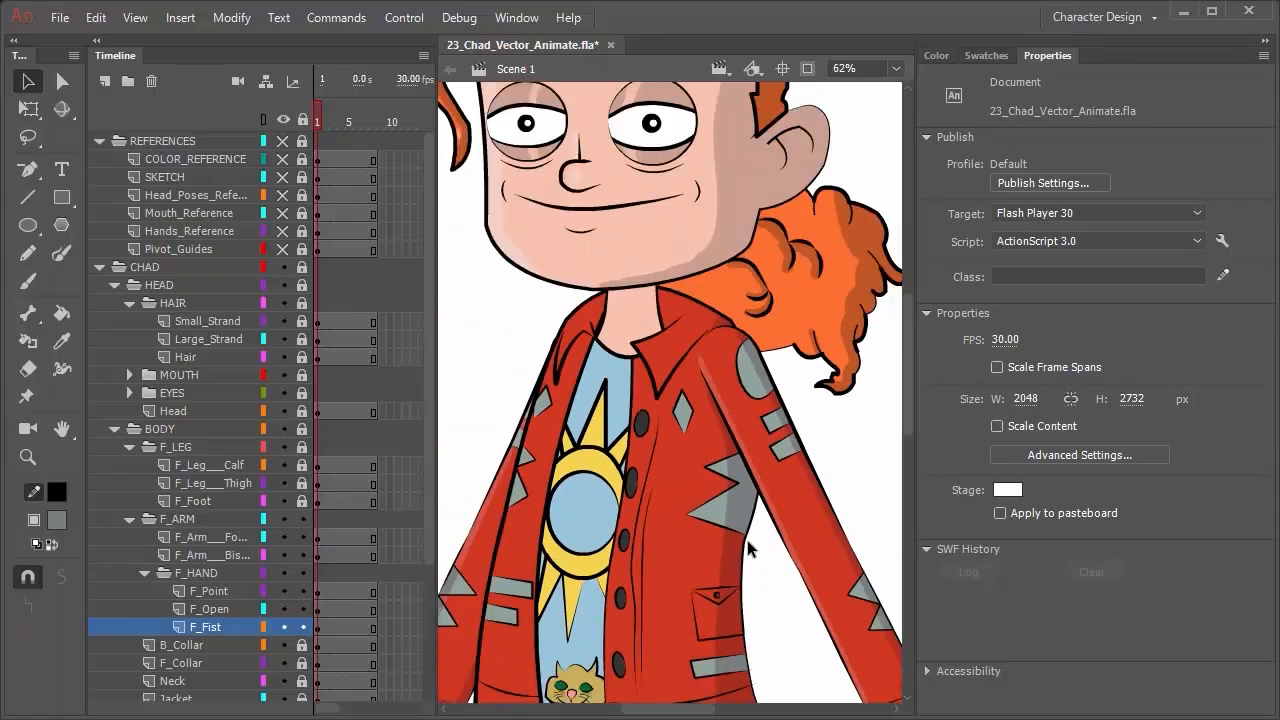
left_click_drag(667, 559, 646, 464)
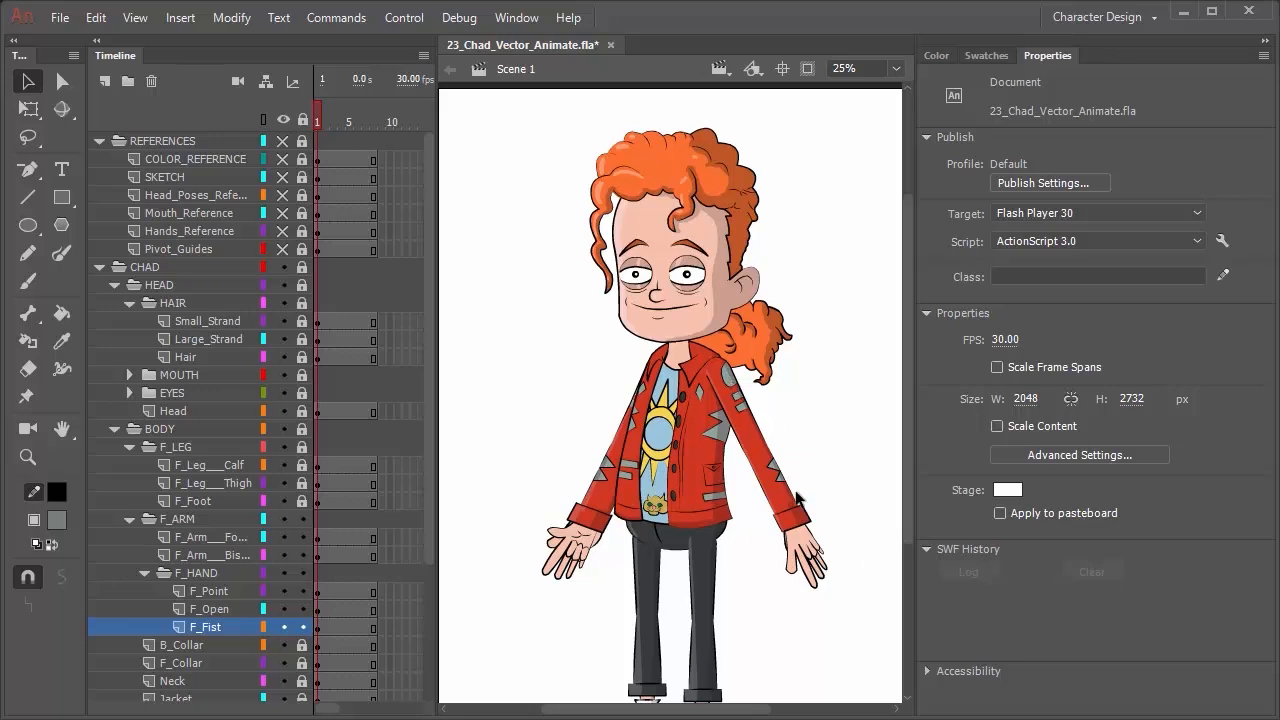
scroll(249, 435, "down", 3)
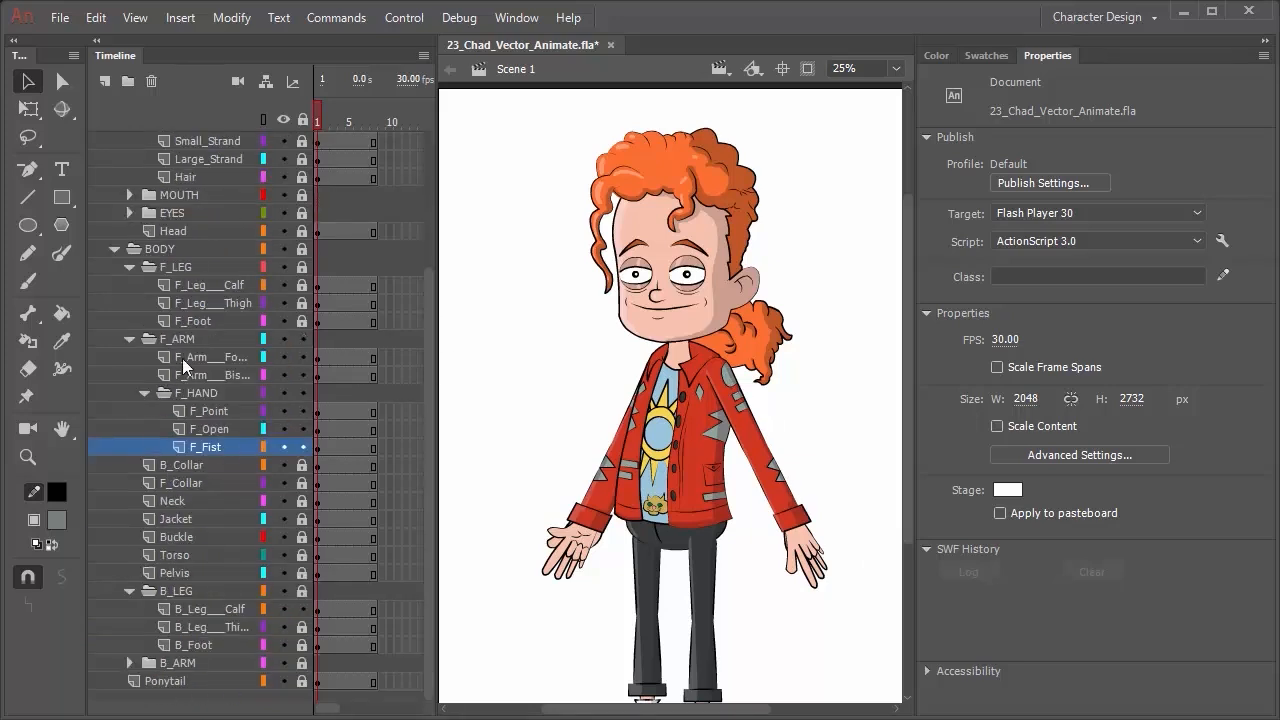
left_click(301, 339)
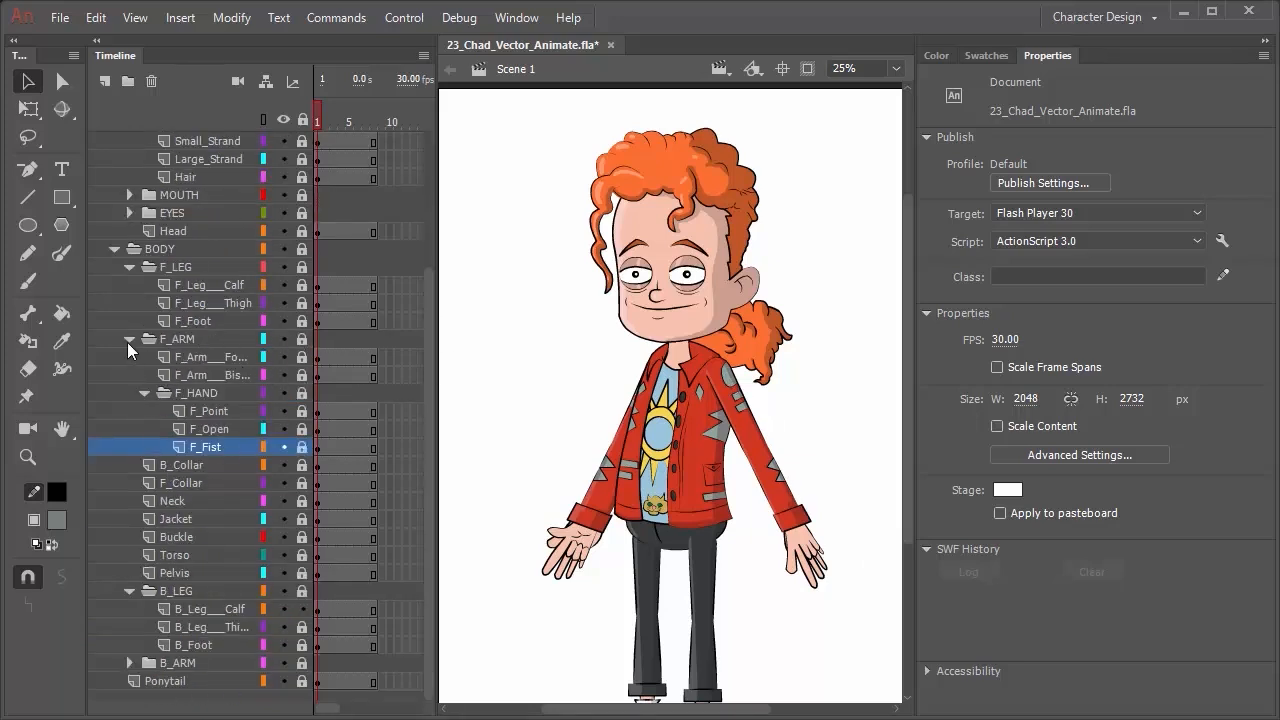
left_click(129, 339)
left_click(128, 372)
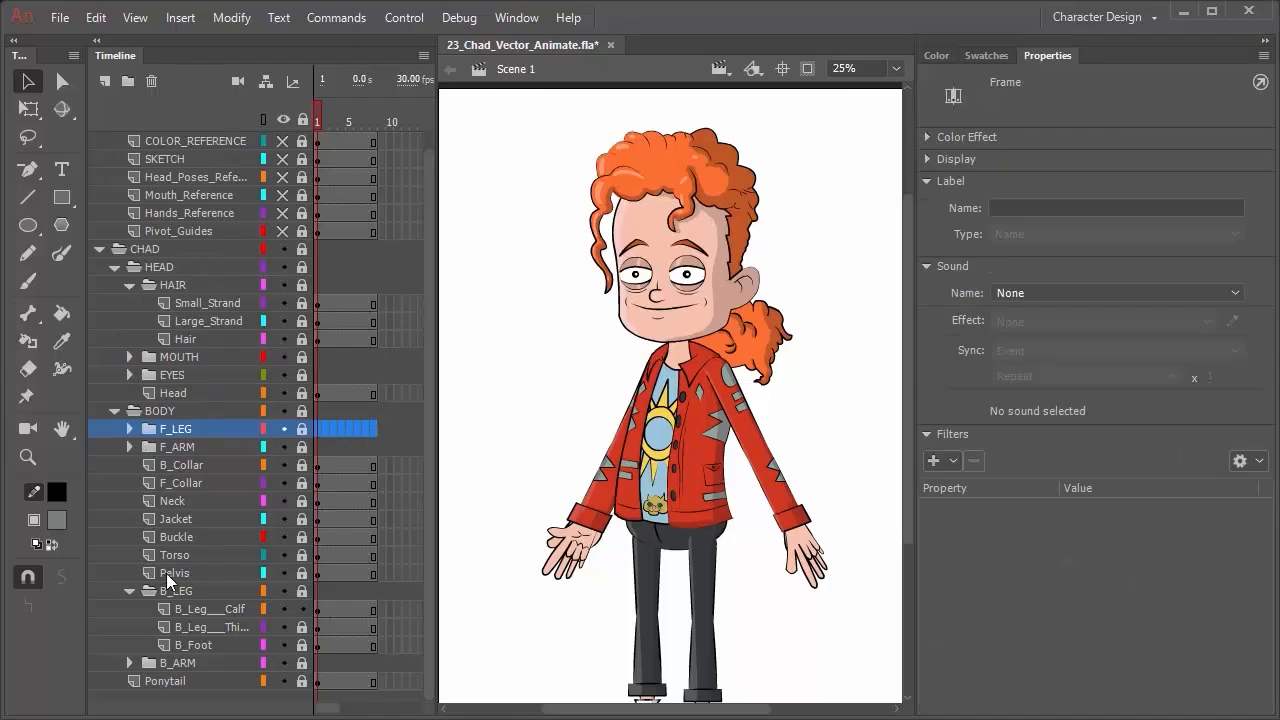
Lock the B_Leg___Calf layer and expand and unlock the B_ARM folder.
left_click(129, 665)
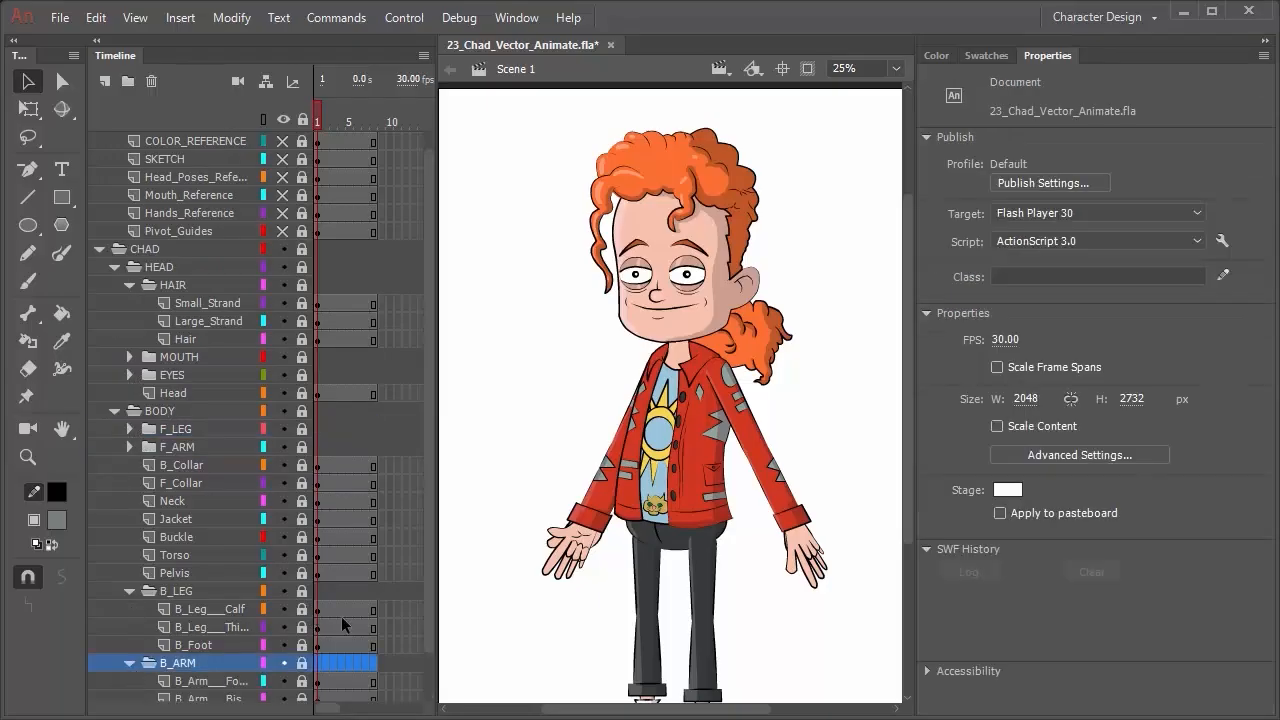
scroll(341, 616, "down", 1)
left_click(301, 610)
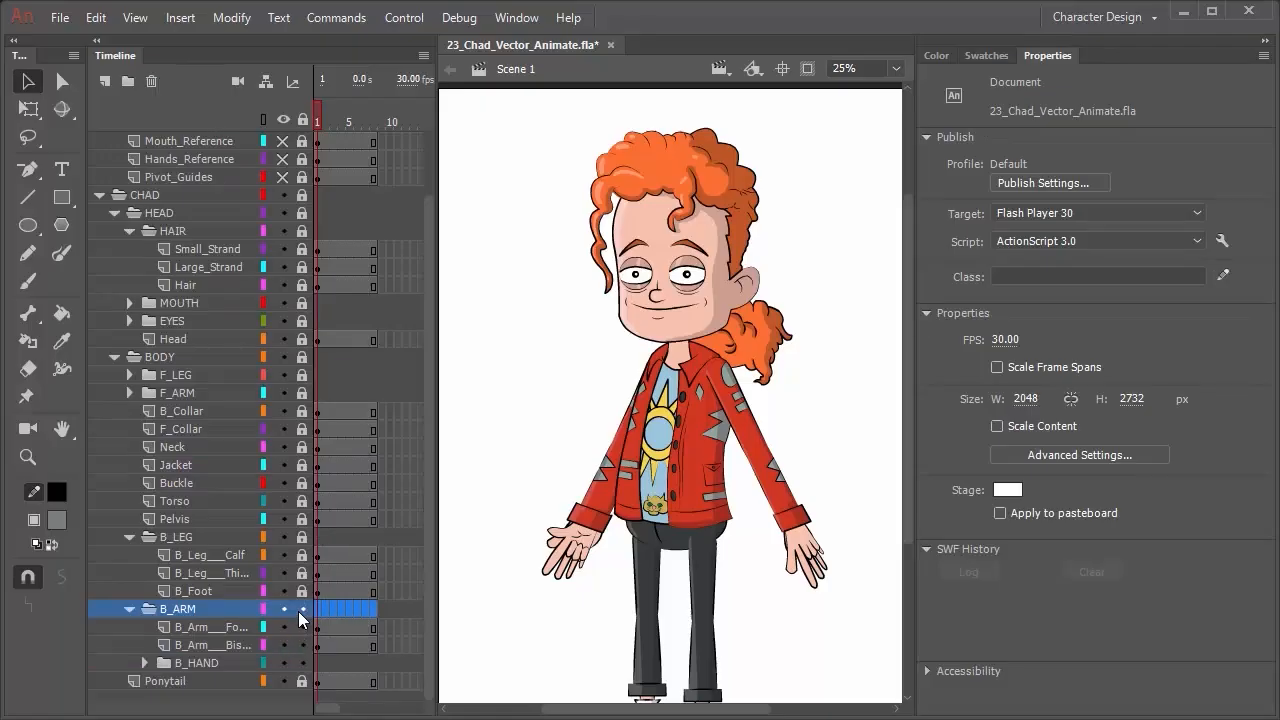
Select all back arm and hand layers, including those in the B_HAND folder, then rotate the arm upright and place it beside the body.
left_click(136, 659)
left_click(145, 663)
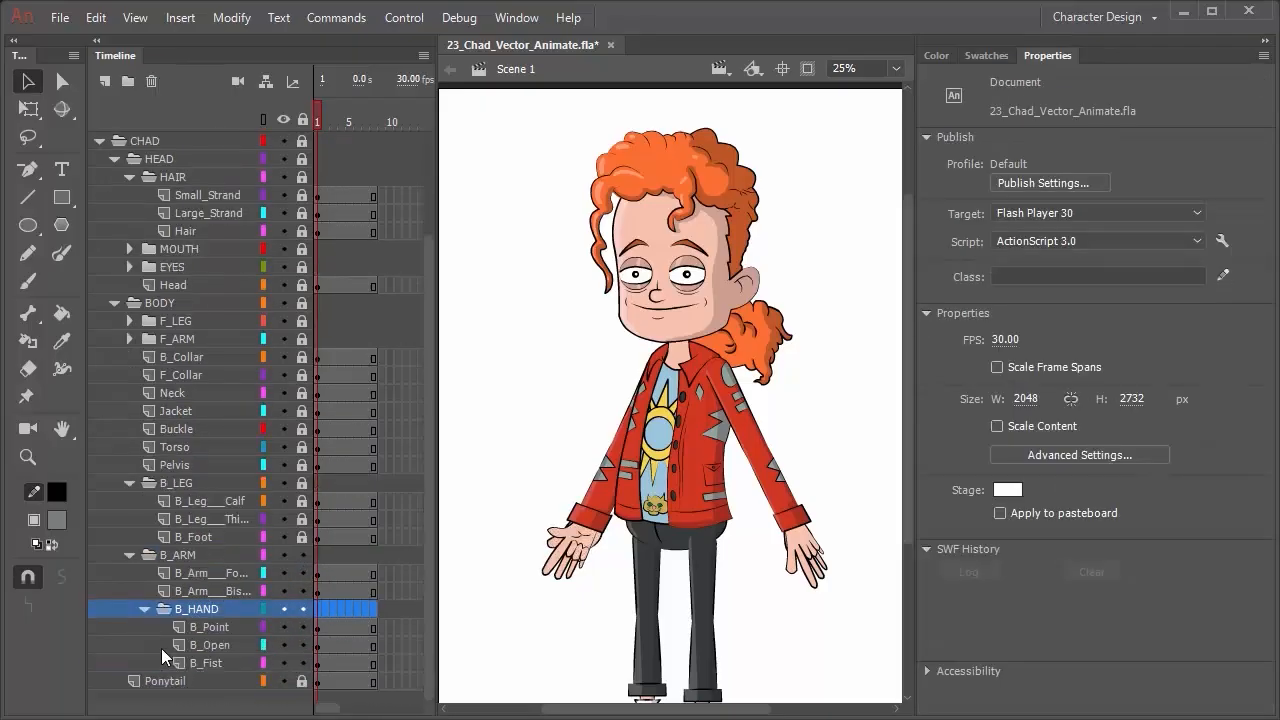
left_click(197, 662)
left_click(189, 569, "shift")
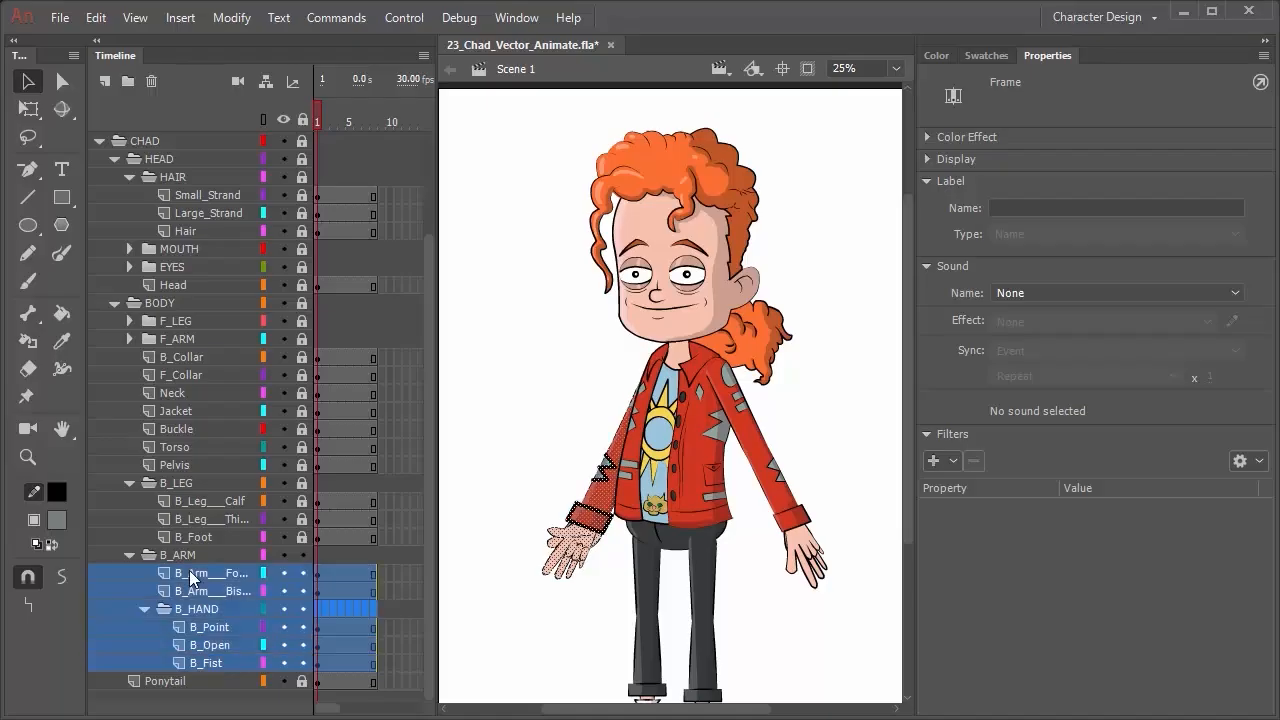
key("q")
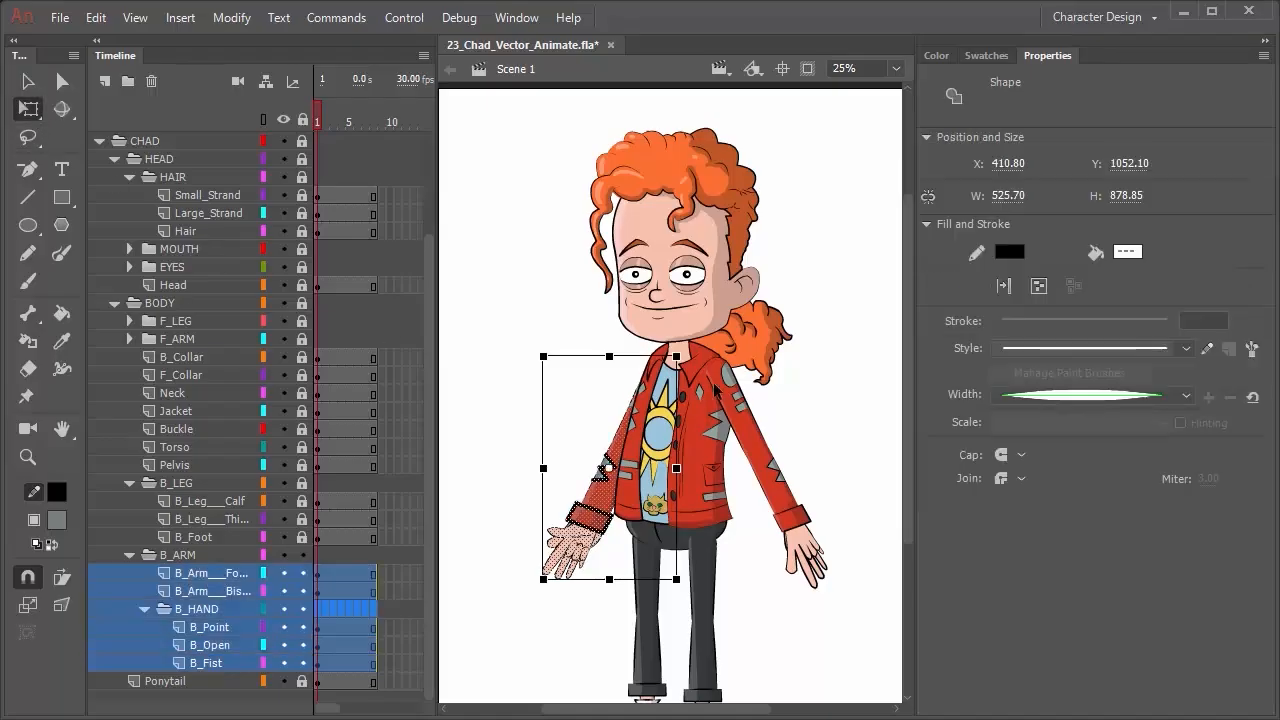
left_click_drag(669, 390, 633, 371)
key("ctrl+z")
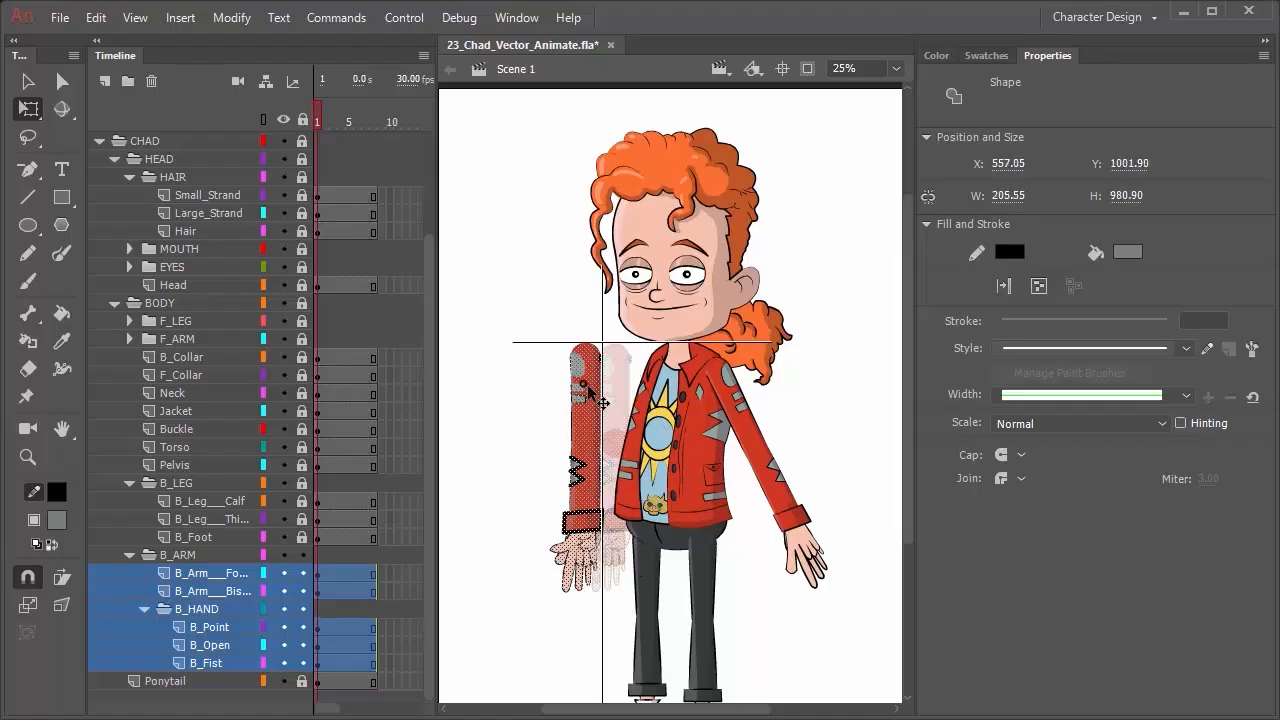
key("v")
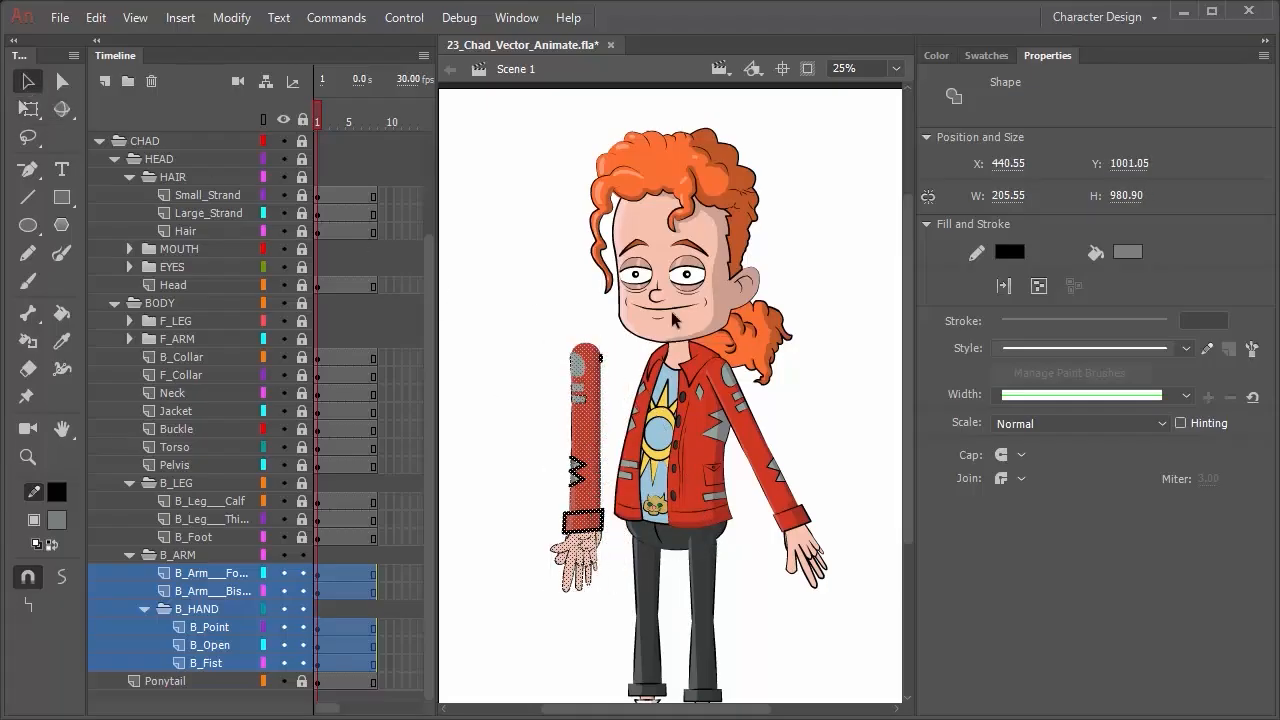
left_click(509, 234)
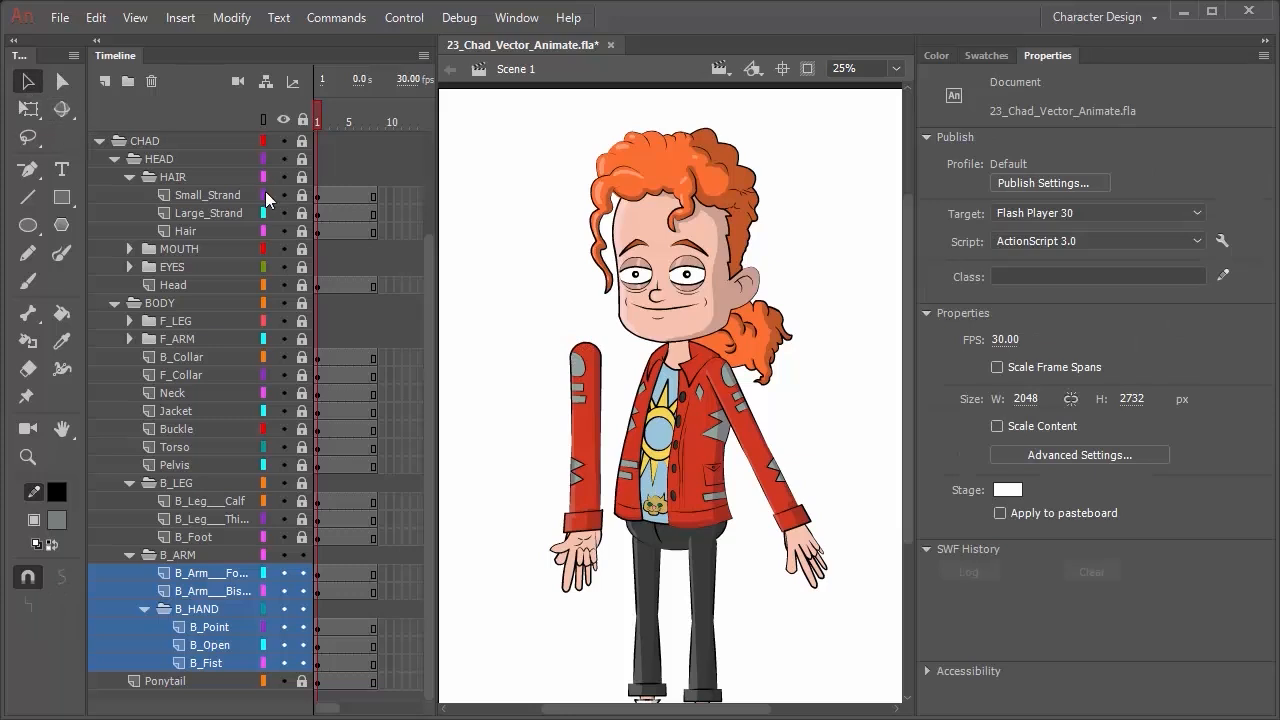
Slim the whole back arm, hand included, to a width of about 166 px.
left_click_drag(505, 293, 612, 619)
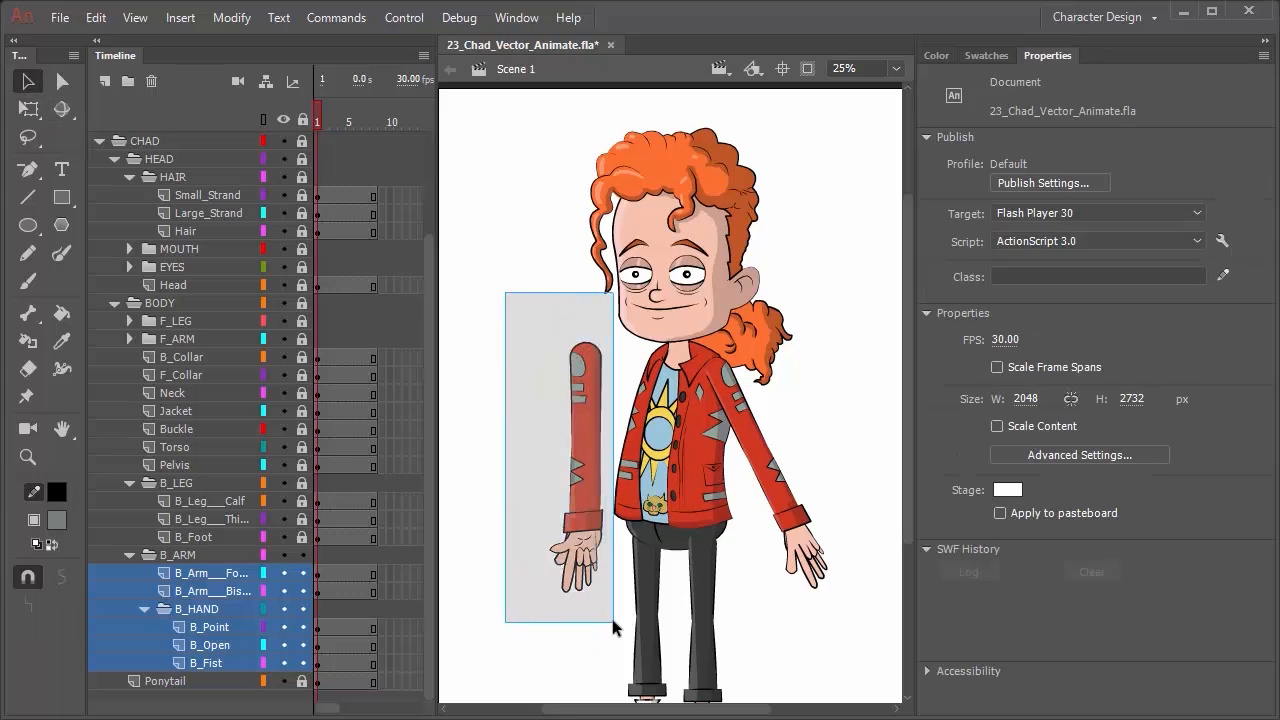
left_click(24, 110)
left_click_drag(549, 470, 554, 469)
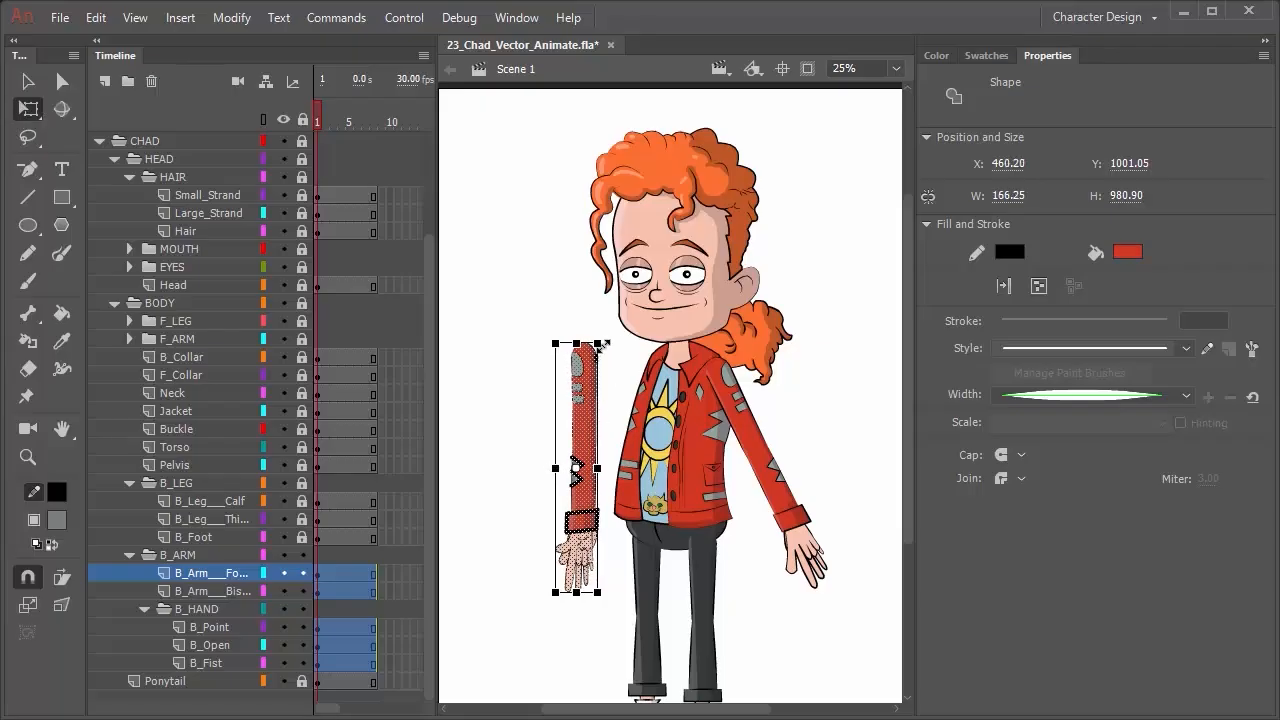
Rotate the slimmed back arm back to its slanted pose and move it up against the shoulder.
left_click_drag(631, 371, 672, 400)
key("shift+Right")
key("shift+Right")
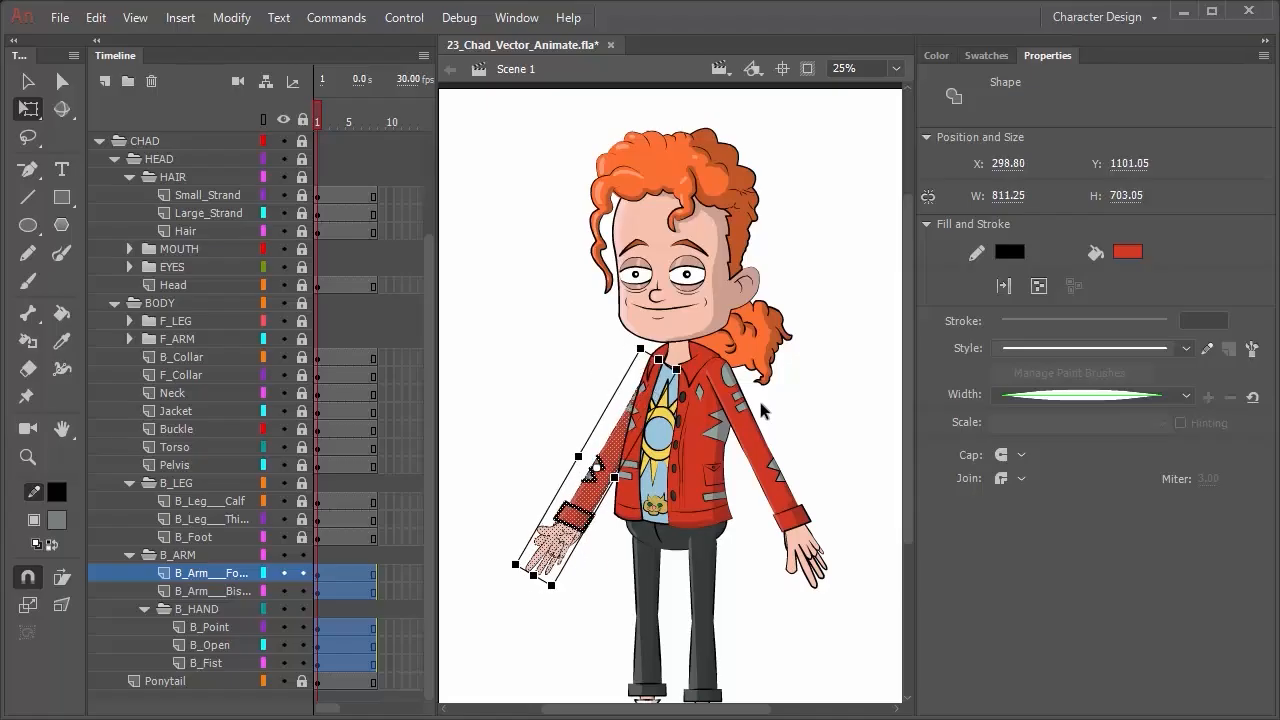
key("shift+Up")
key("Right")
key("Right")
key("Up")
key("Up")
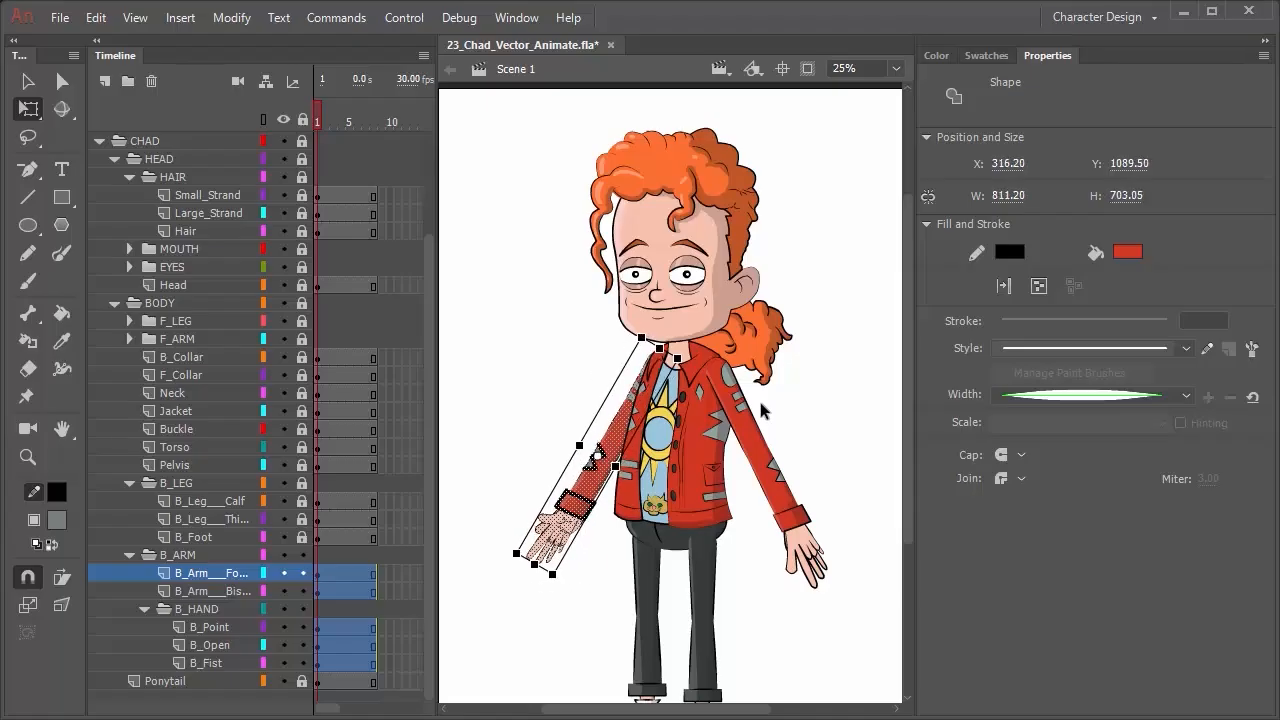
Show the Pivot_Guides layer and move the back arm slightly right and down to line up with the yellow joint circles.
scroll(198, 179, "up", 3)
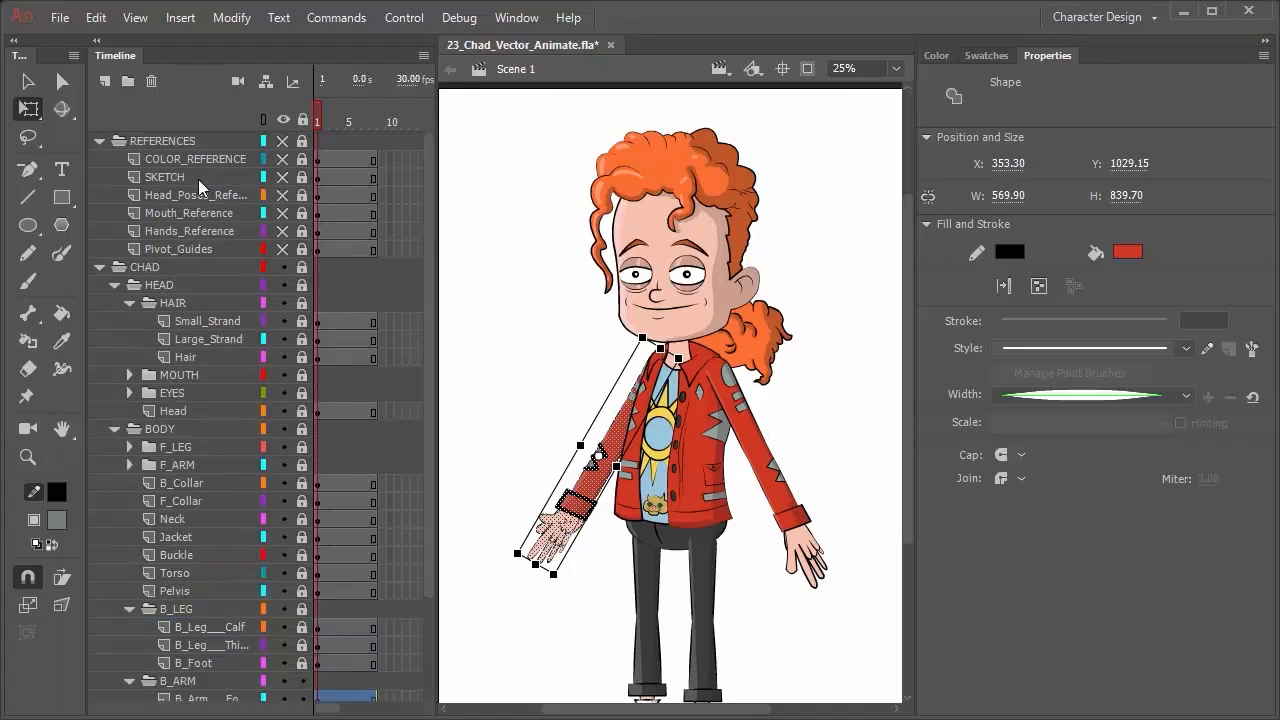
left_click(284, 249)
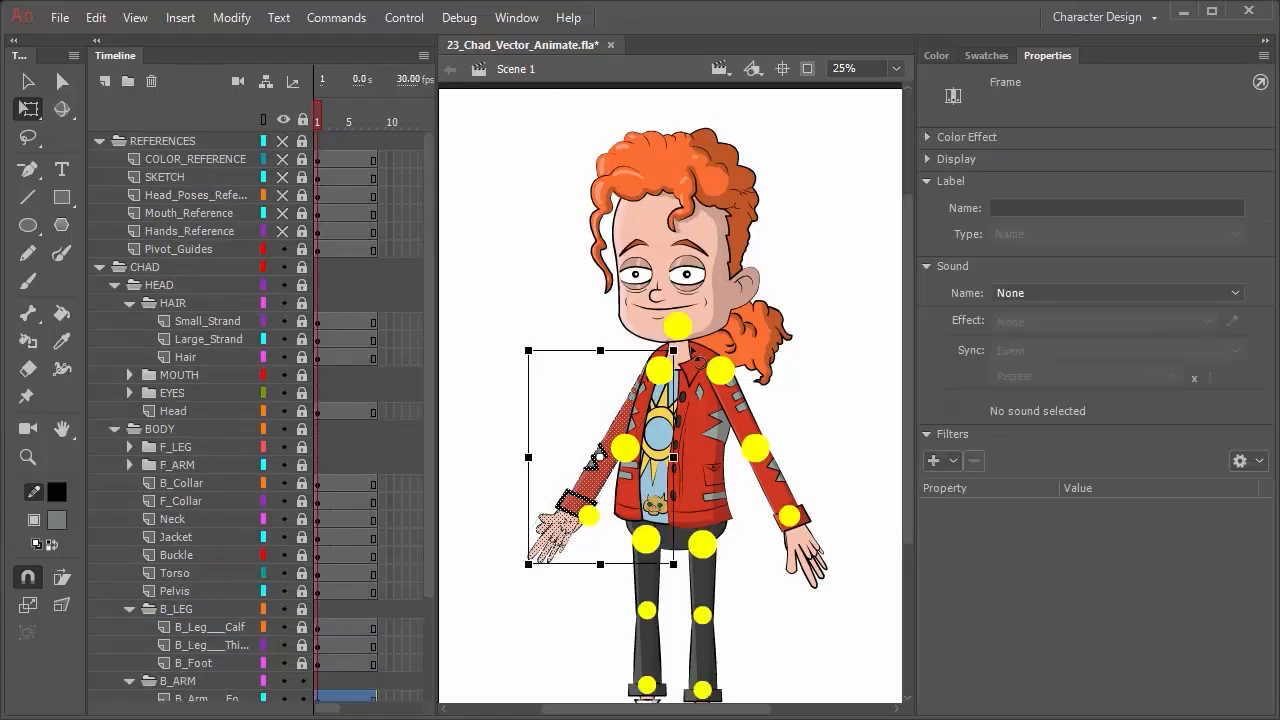
mouse_move(598, 458)
left_mouse_down()
mouse_move(615, 458)
mouse_move(609, 468)
left_mouse_up()
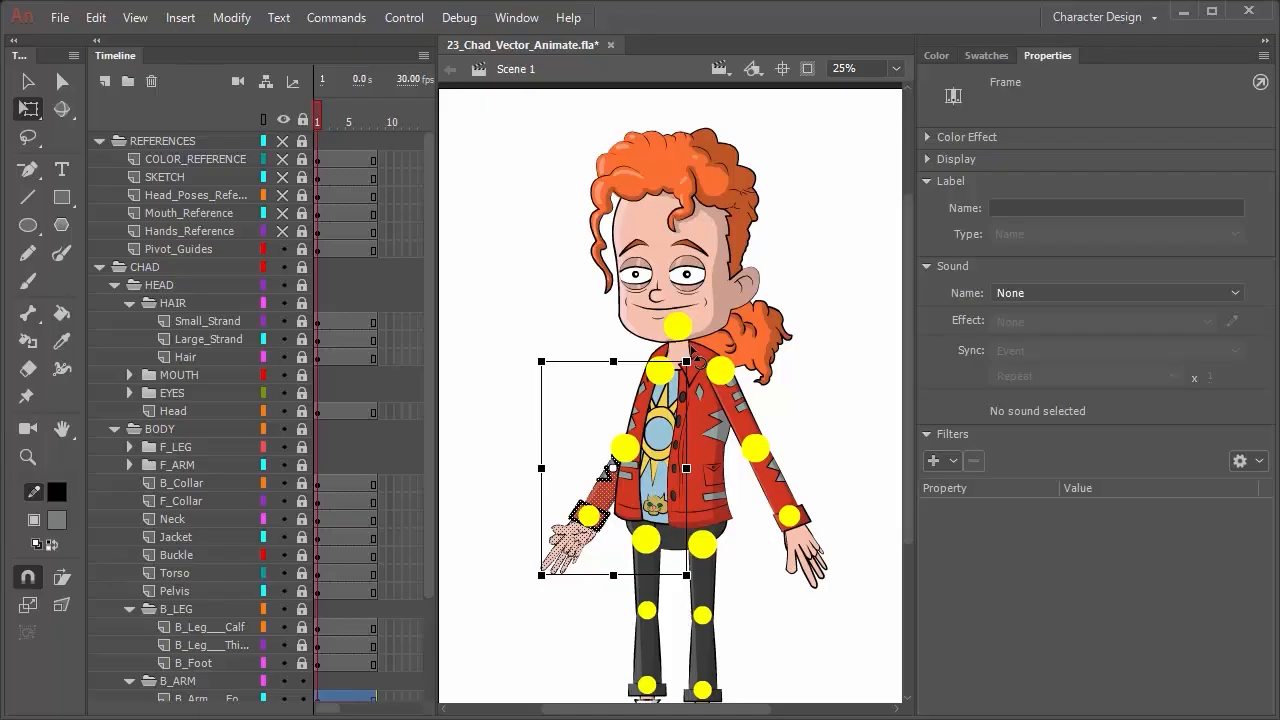
Hide the Pivot_Guides layer and collapse the REFERENCES folder.
left_click(283, 249)
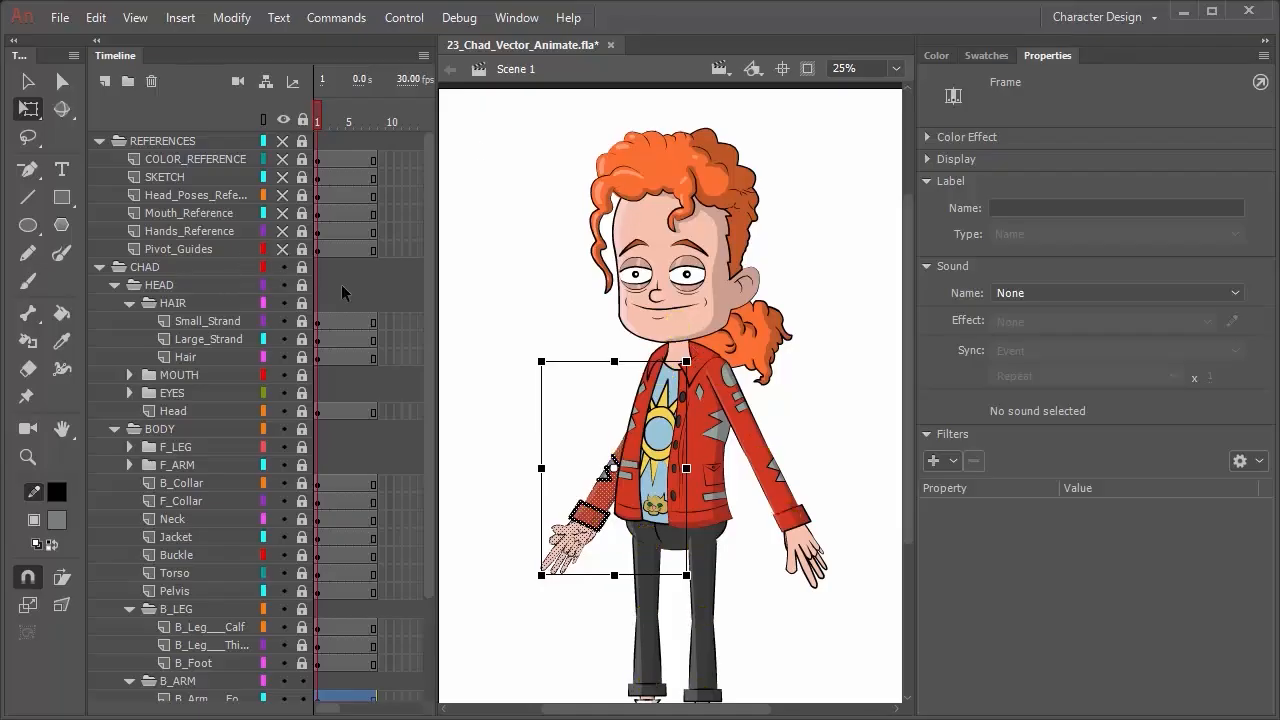
left_click(99, 141)
scroll(279, 593, "down", 1)
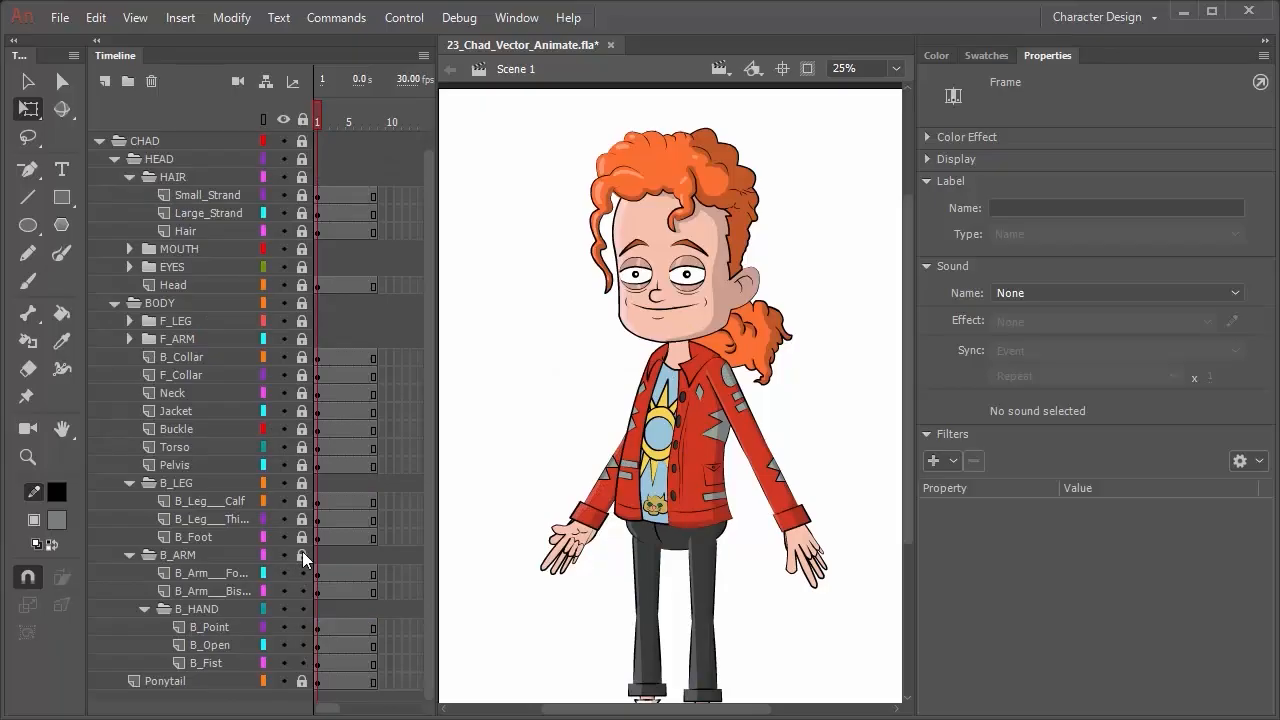
Toggle the B_ARM folder's lock and leave only the B_Fist layer visible among the back hand poses.
left_click(302, 553)
left_click_drag(280, 646, 284, 664)
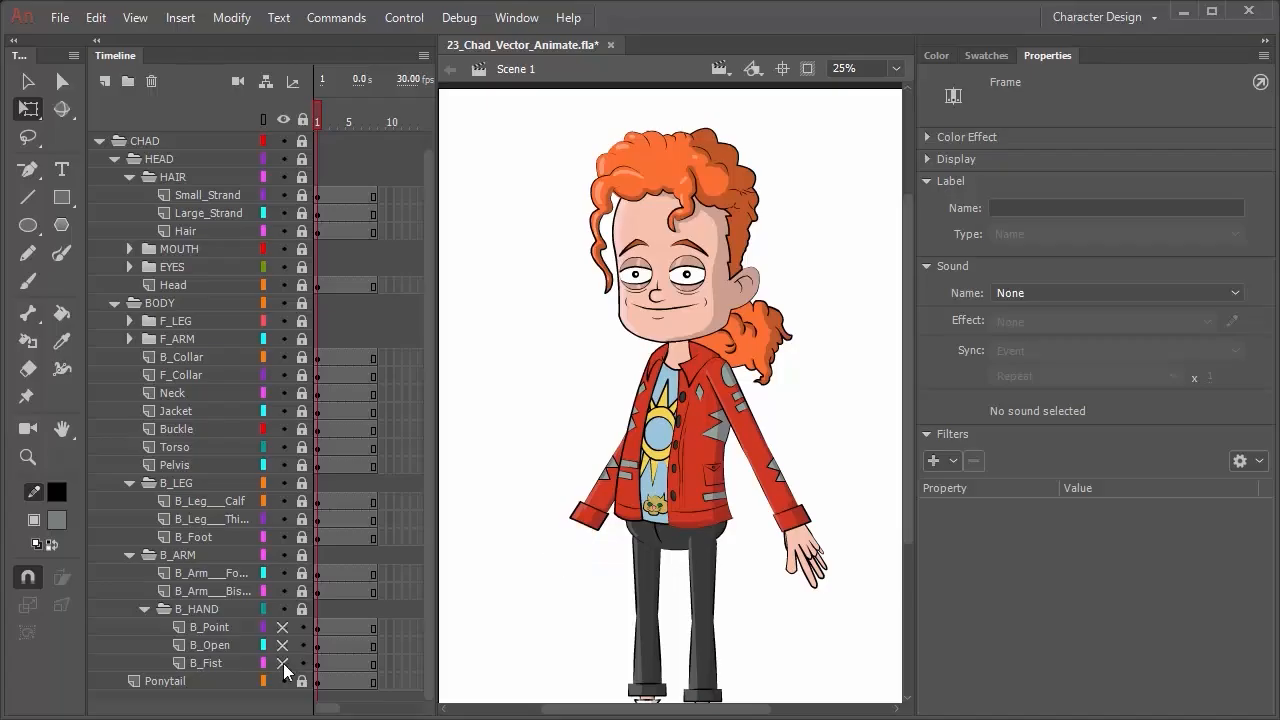
left_click(284, 664)
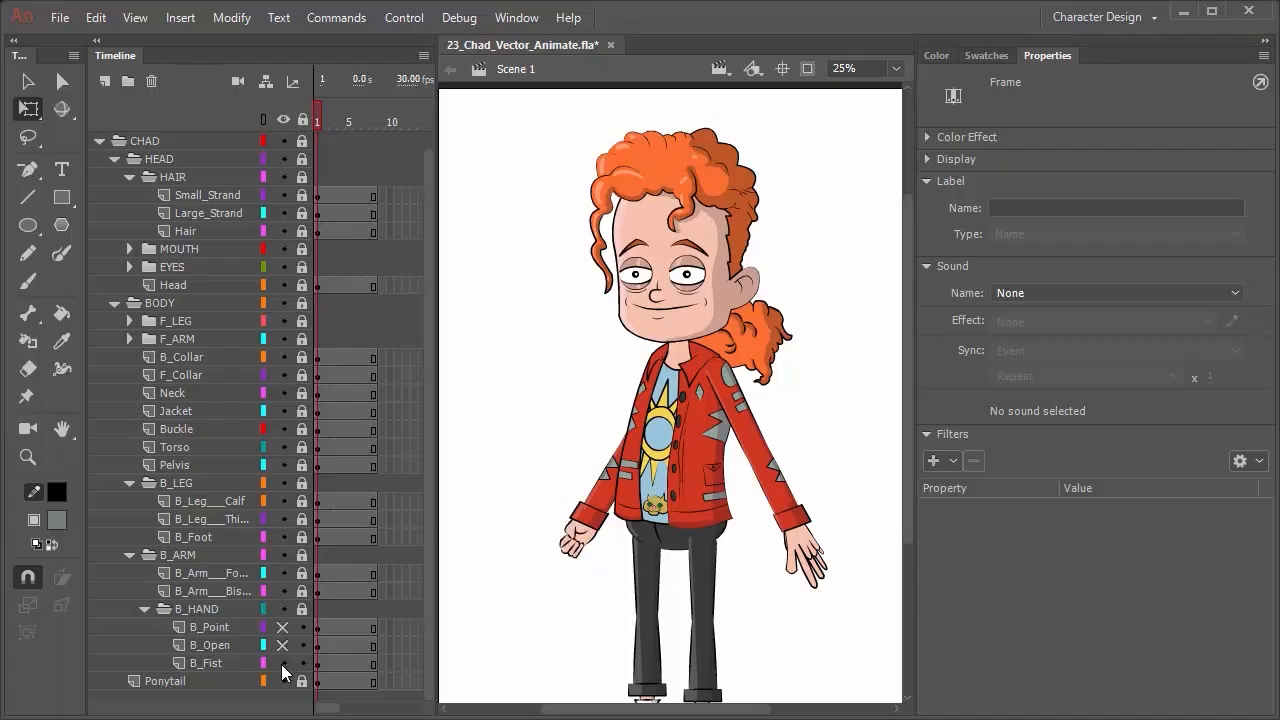
Expand the F_ARM folder and hide the F_Point and F_Open layers so only the front fist shows.
left_click(129, 340)
left_click(148, 342)
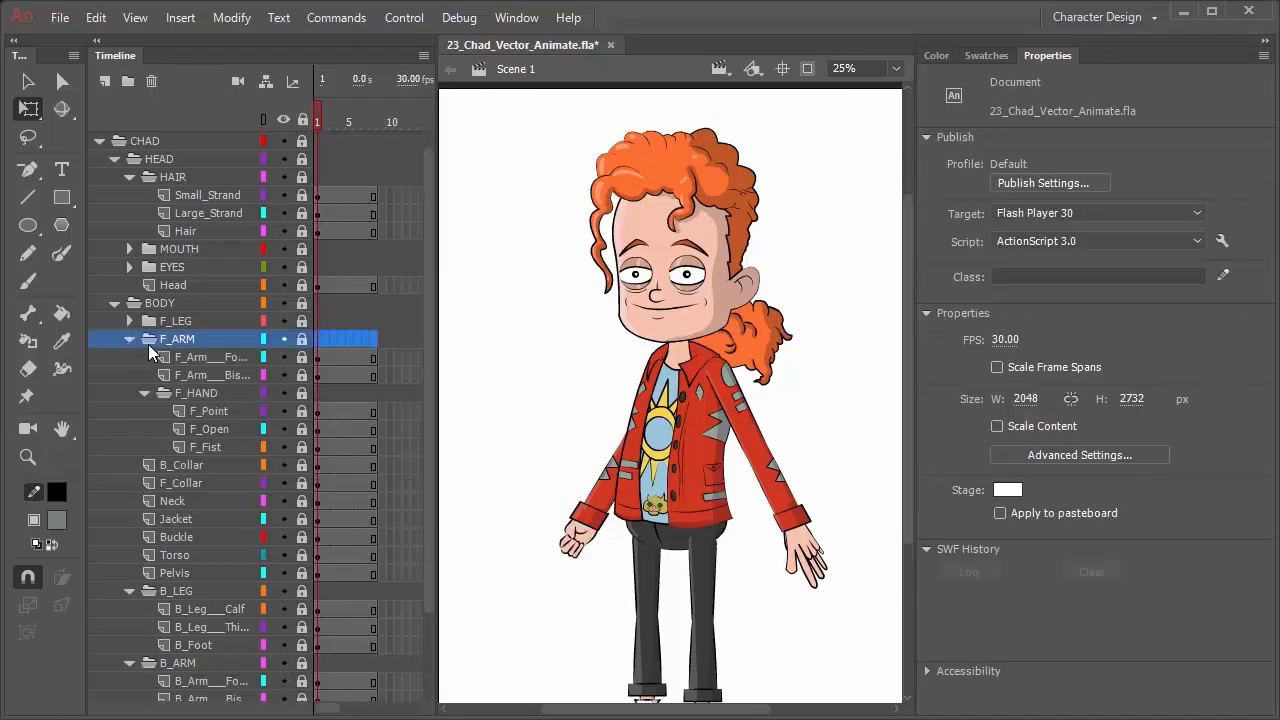
left_click(284, 414)
left_click(283, 429)
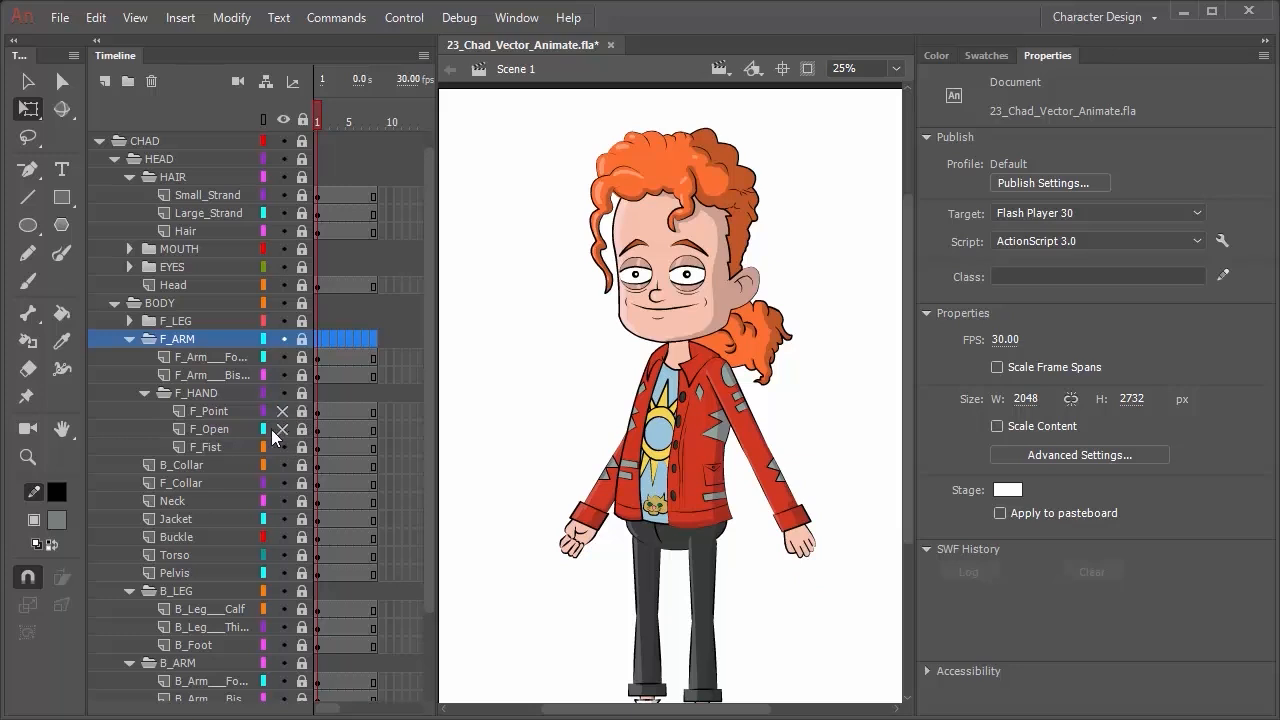
Select all layers in the B_ARM folder and move the back arm slightly up and left.
scroll(292, 491, "down", 2)
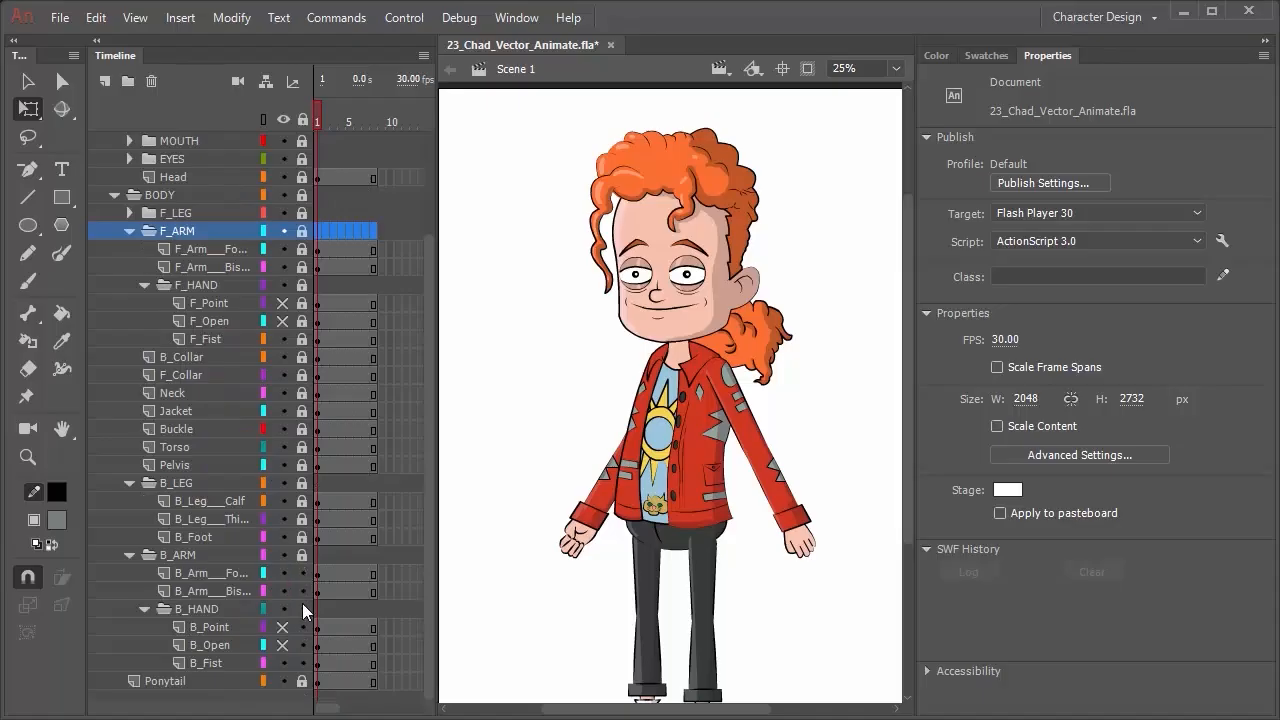
left_click(224, 557)
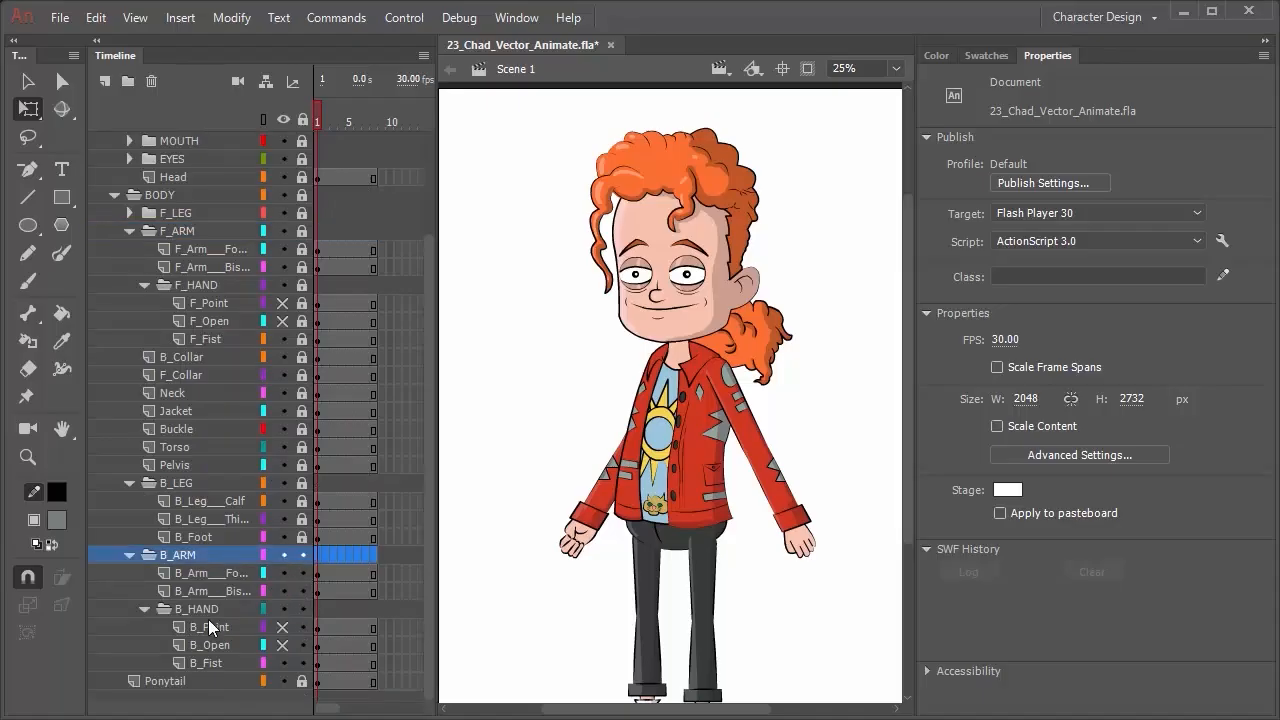
left_click(212, 666, "shift")
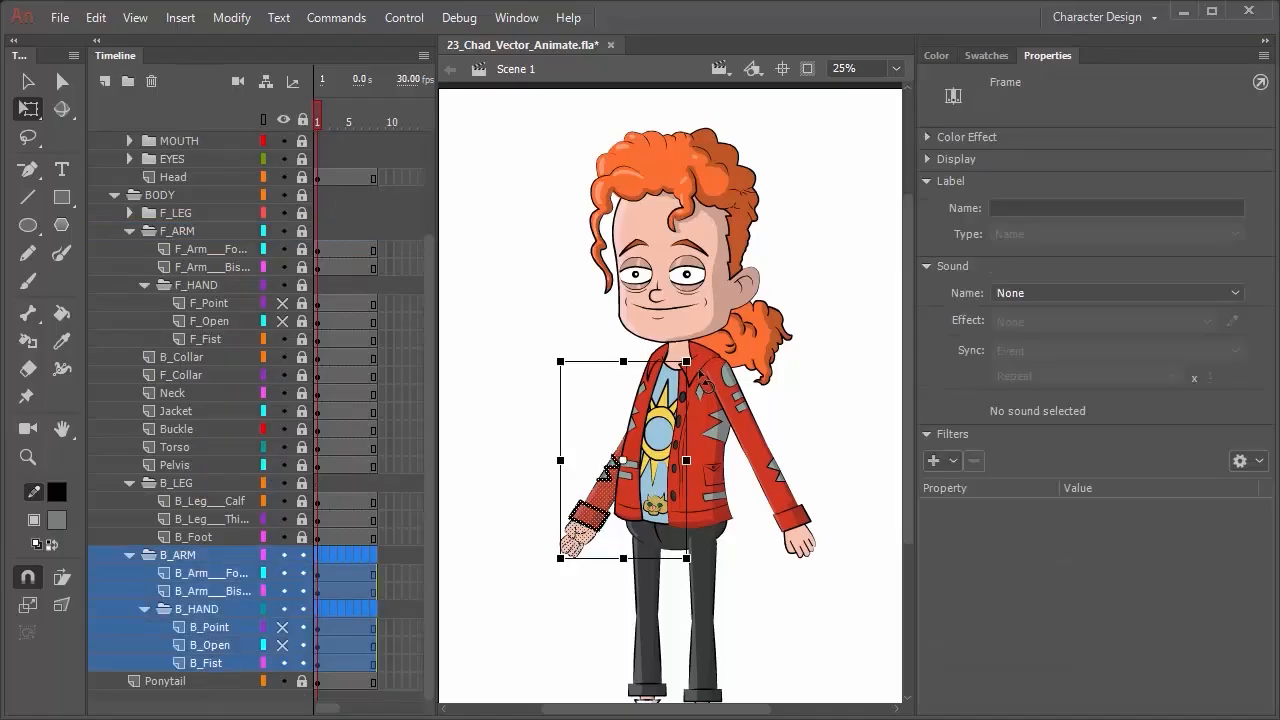
left_click_drag(597, 494, 604, 490)
key("Up")
key("Up")
key("Up")
key("Up")
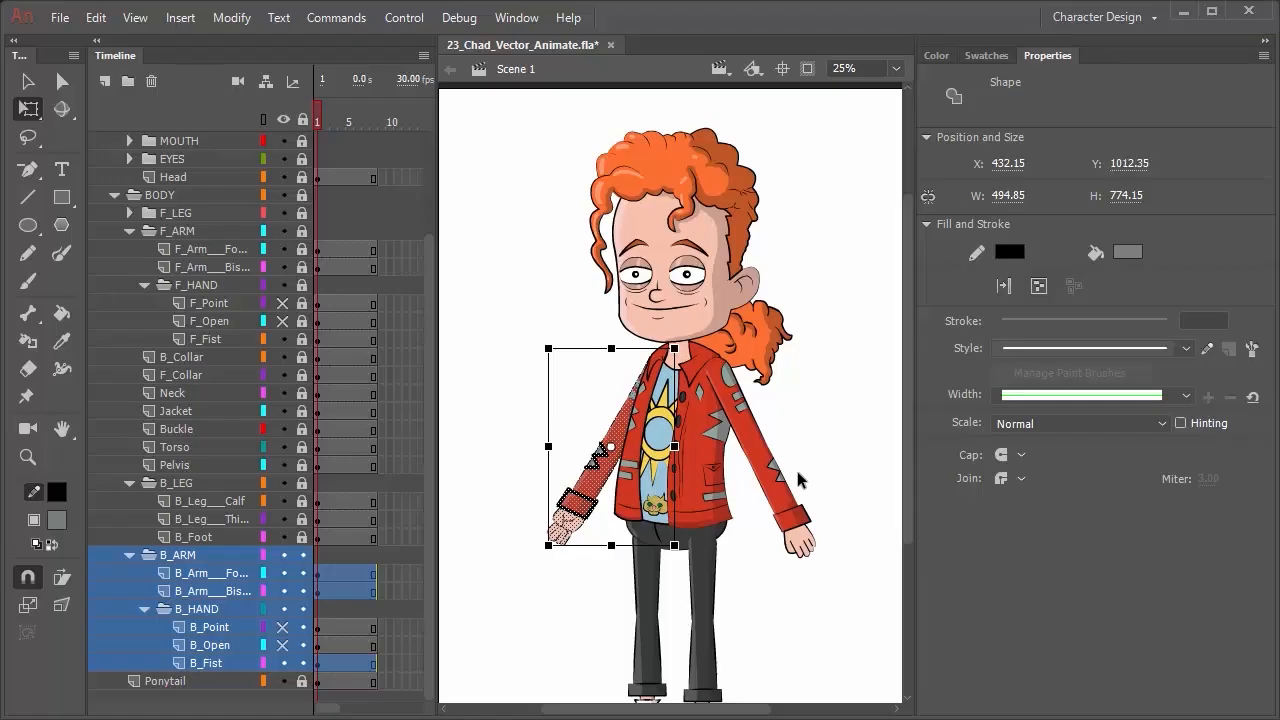
Expand the REFERENCES folder, then show and unlock the Pivot_Guides layer.
scroll(375, 326, "up", 3)
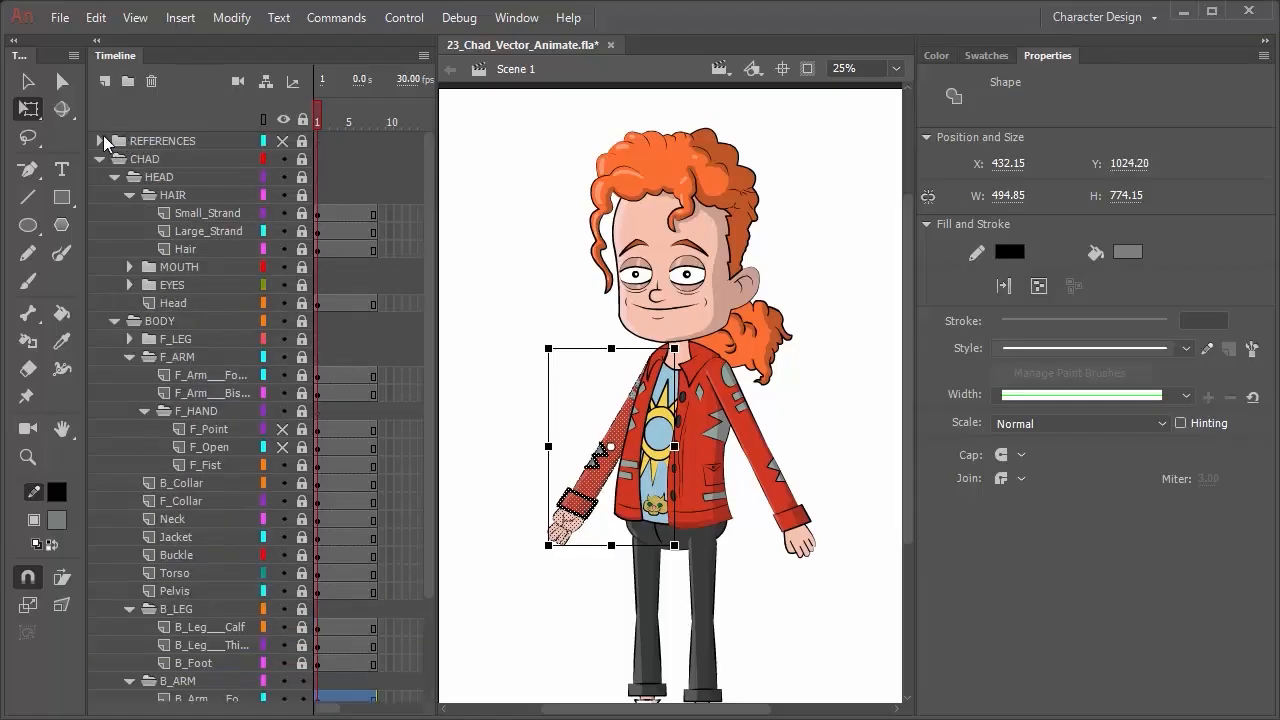
left_click(99, 141)
left_click(283, 249)
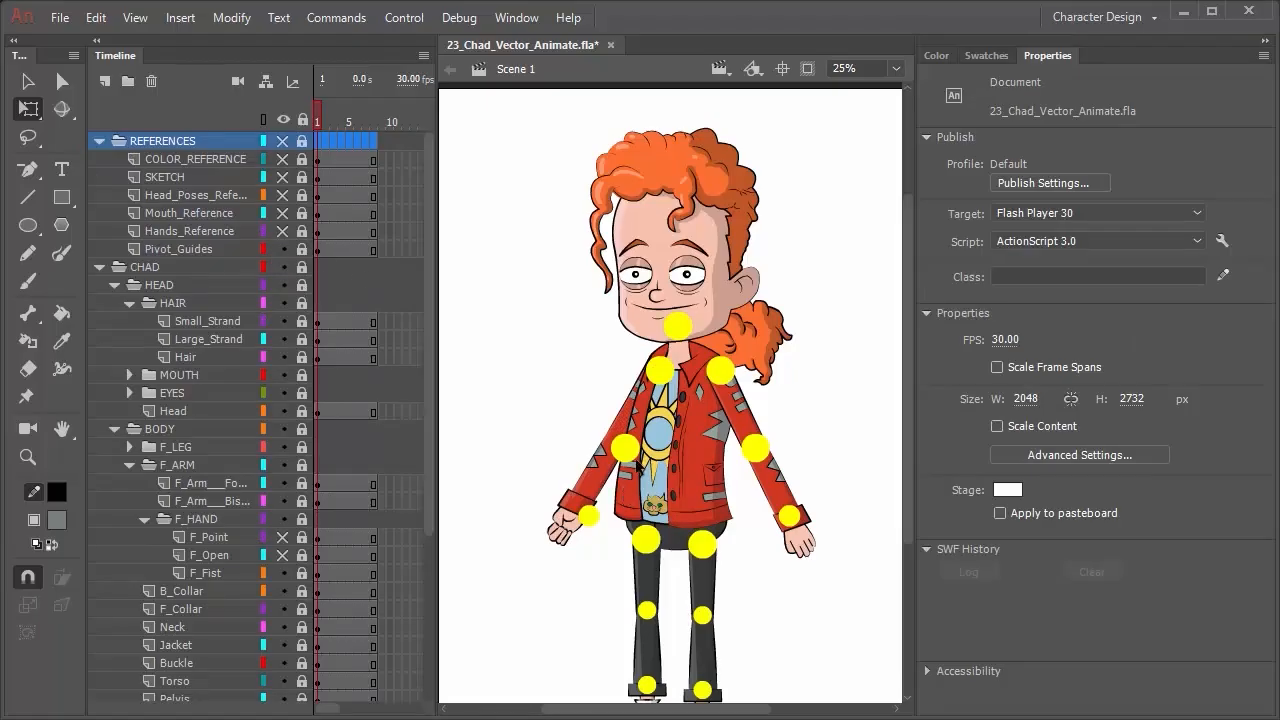
left_click(632, 456)
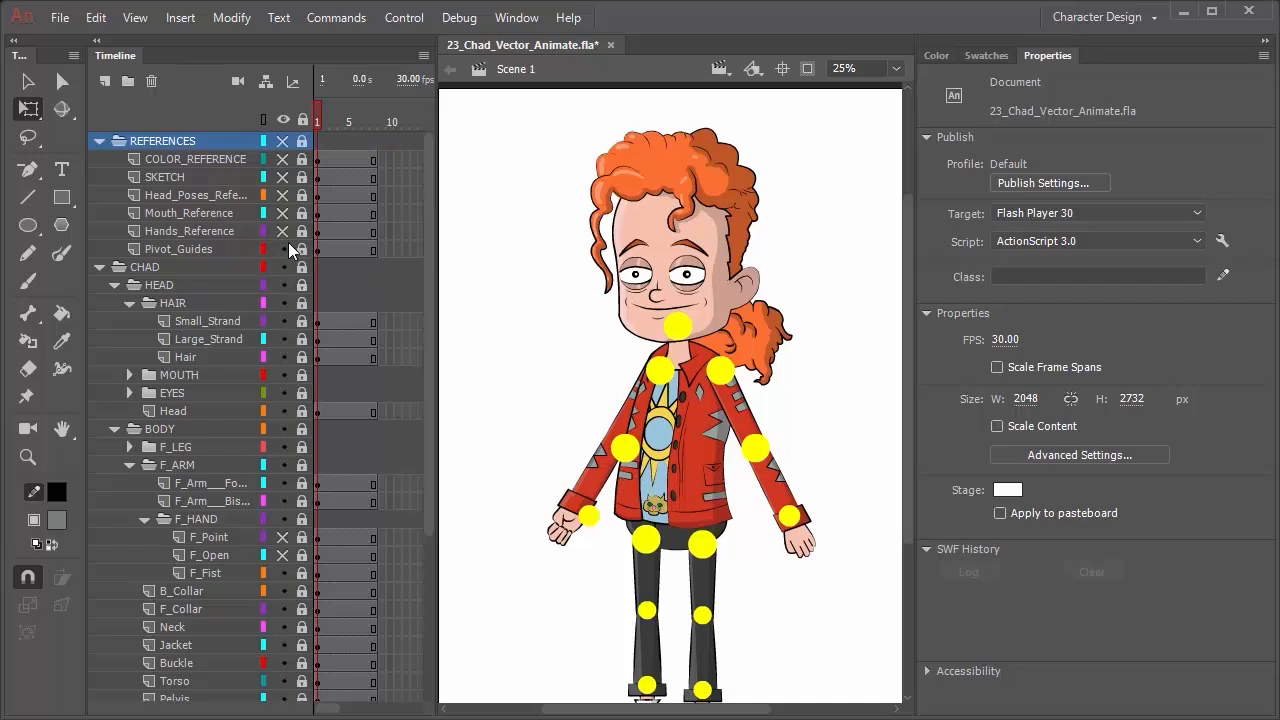
left_click(302, 249)
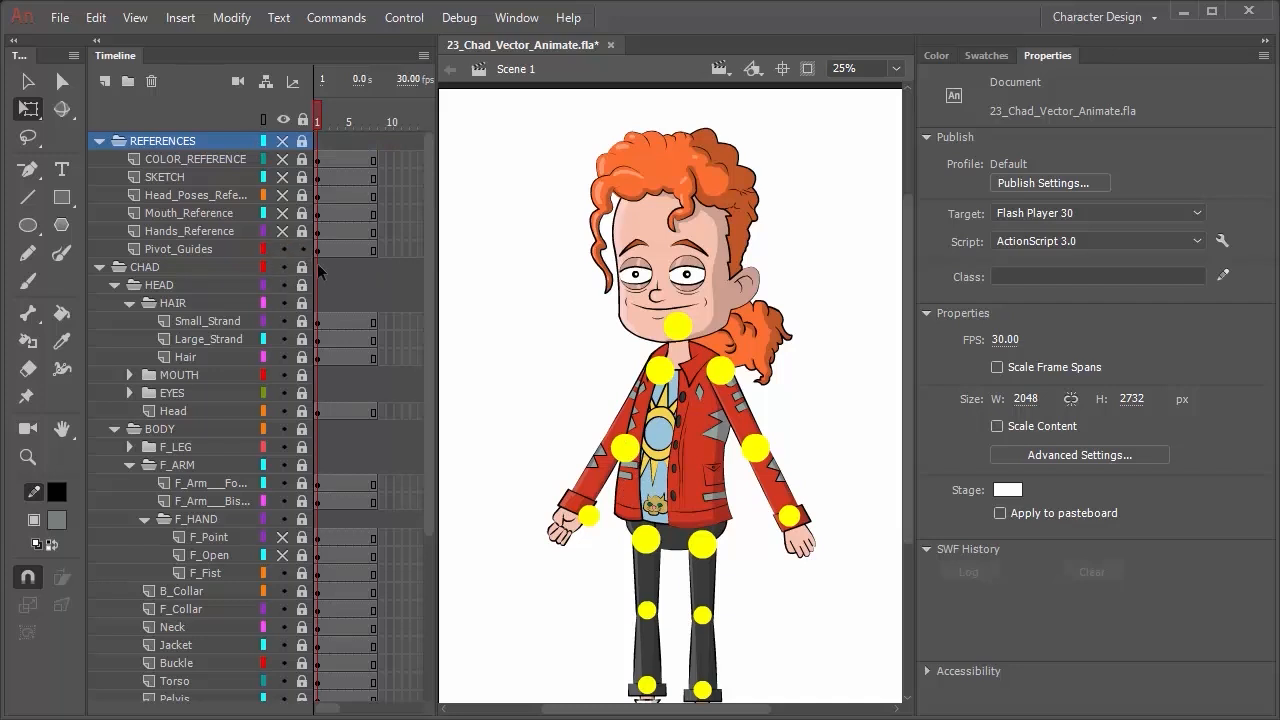
Nudge the yellow elbow circle of the back arm up and left toward the arm's elbow.
left_click(628, 452)
key("Left")
key("Left")
key("Left")
key("Left")
key("Up")
key("Up")
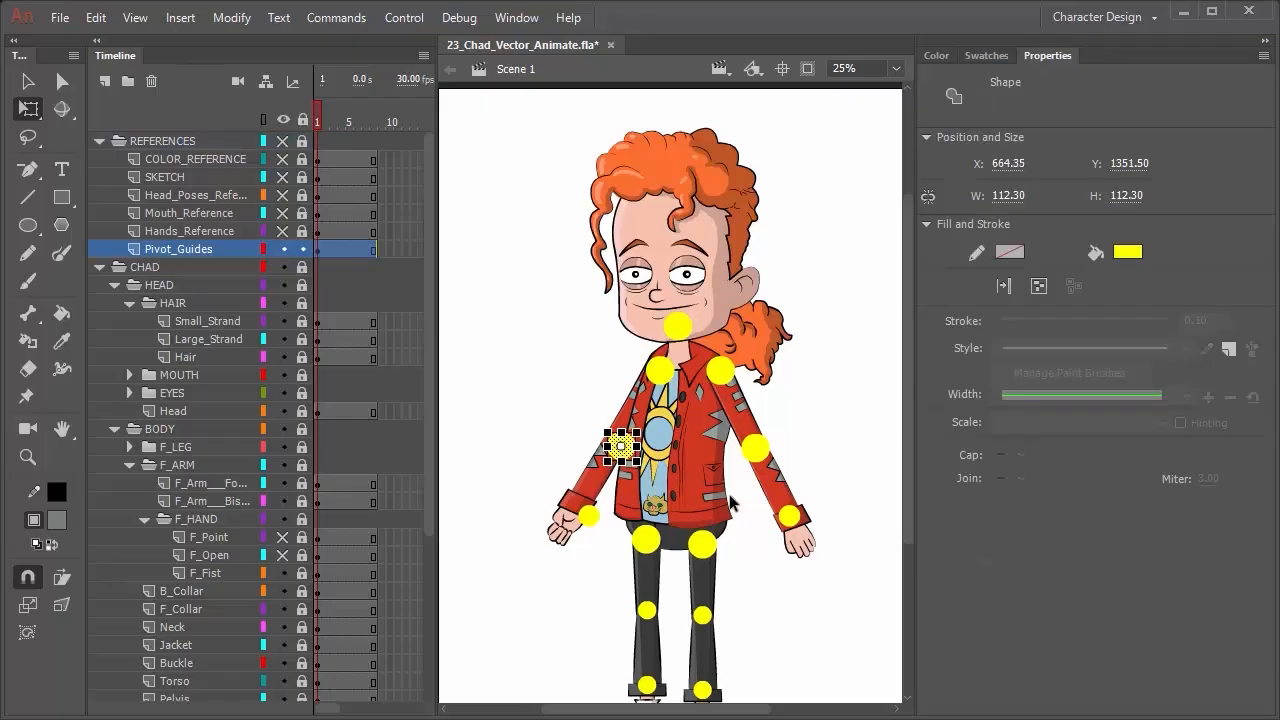
key("Left")
key("Left")
key("Left")
key("Left")
key("Left")
key("Left")
key("Left")
key("Left")
key("Left")
key("Left")
key("Left")
key("Up")
key("Up")
key("Up")
key("Up")
key("Up")
key("Up")
key("Right")
key("Right")
key("Right")
key("Right")
key("Right")
key("Right")
key("Right")
key("Down")
key("Down")
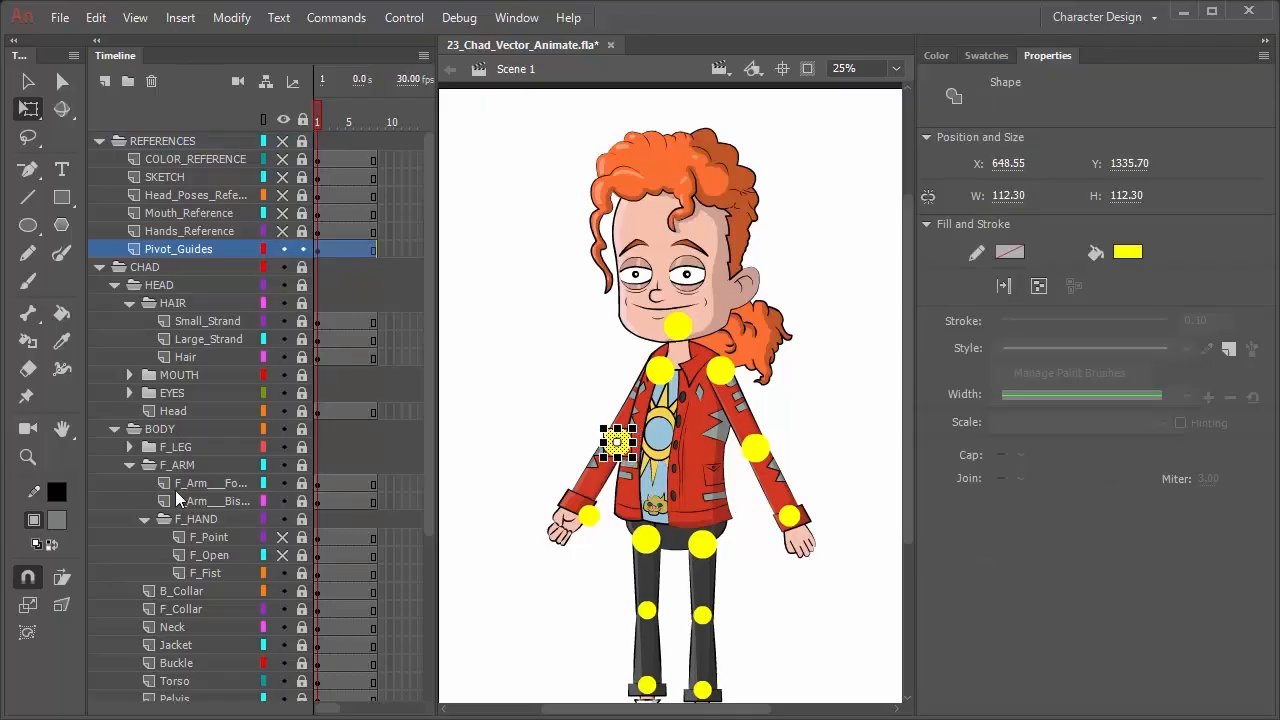
Hide the back forearm layer and fine-tune the yellow elbow circle's position over the lower end of the back upper arm.
scroll(258, 437, "down", 5)
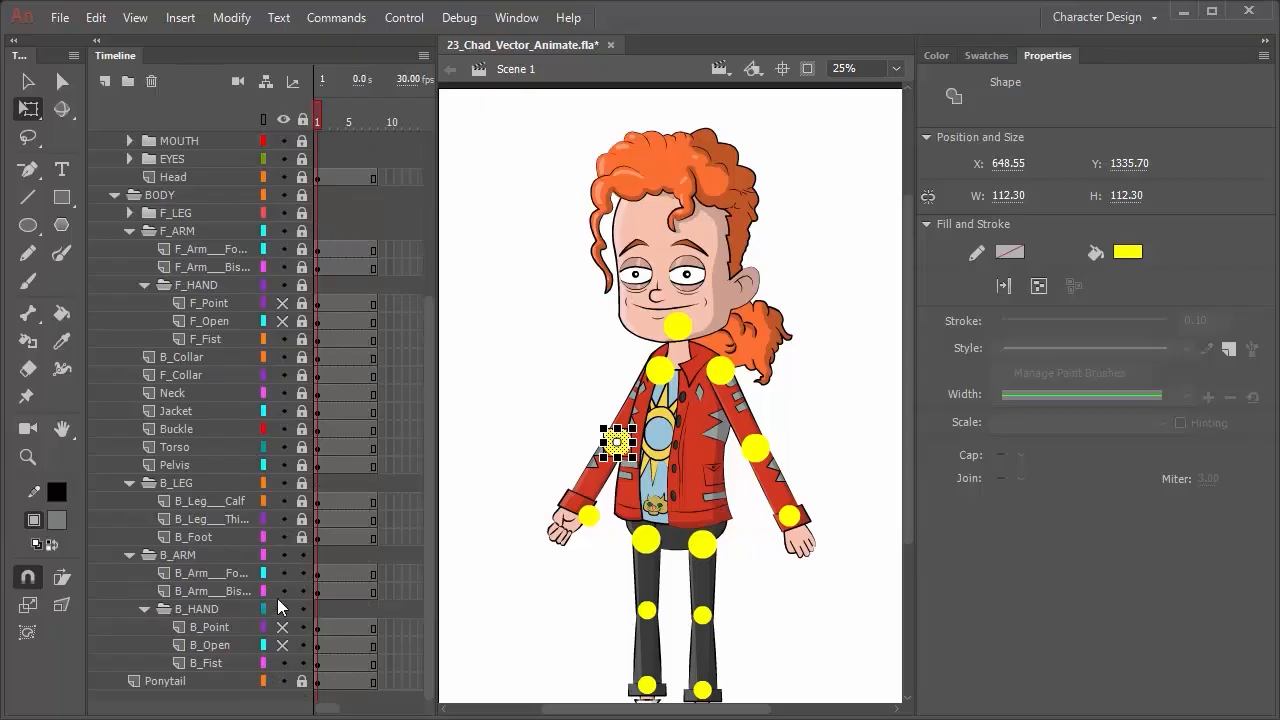
left_click(284, 573)
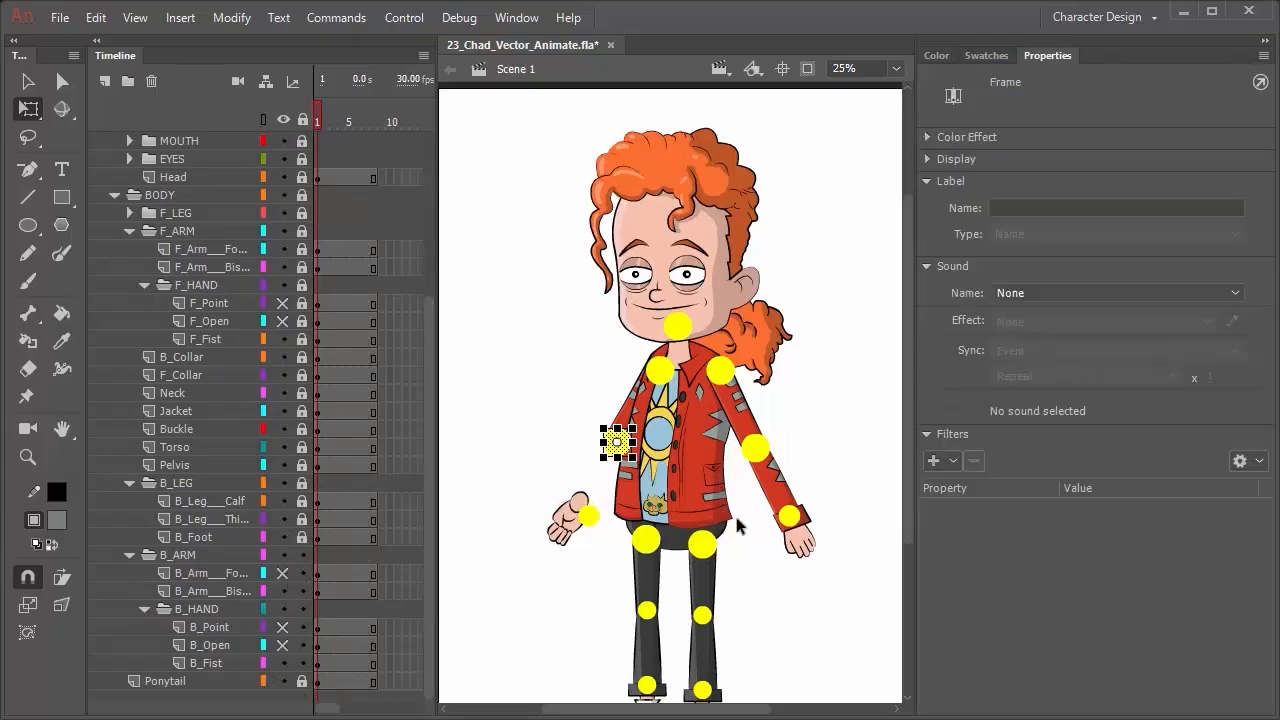
scroll(610, 485, "up", 3)
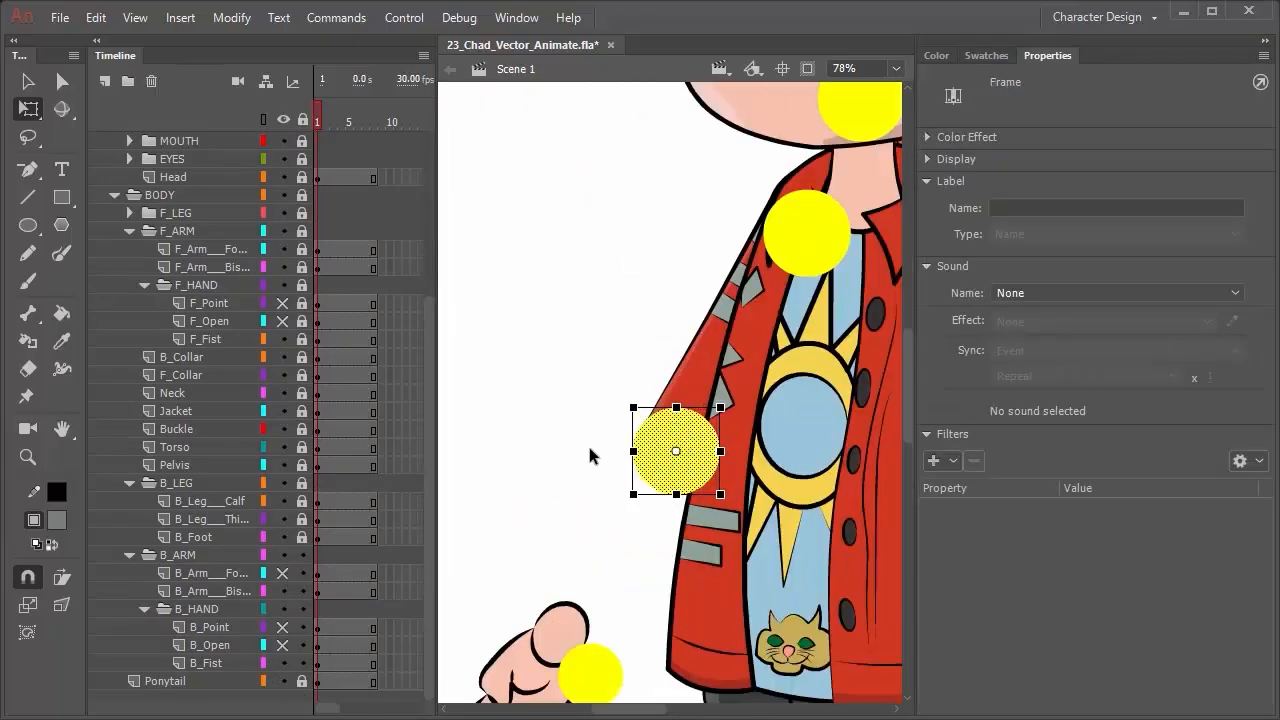
key("shift+Left")
key("shift+Left")
key("shift+Left")
key("shift+Down")
key("shift+Down")
key("shift+Down")
key("shift+Down")
key("shift+Down")
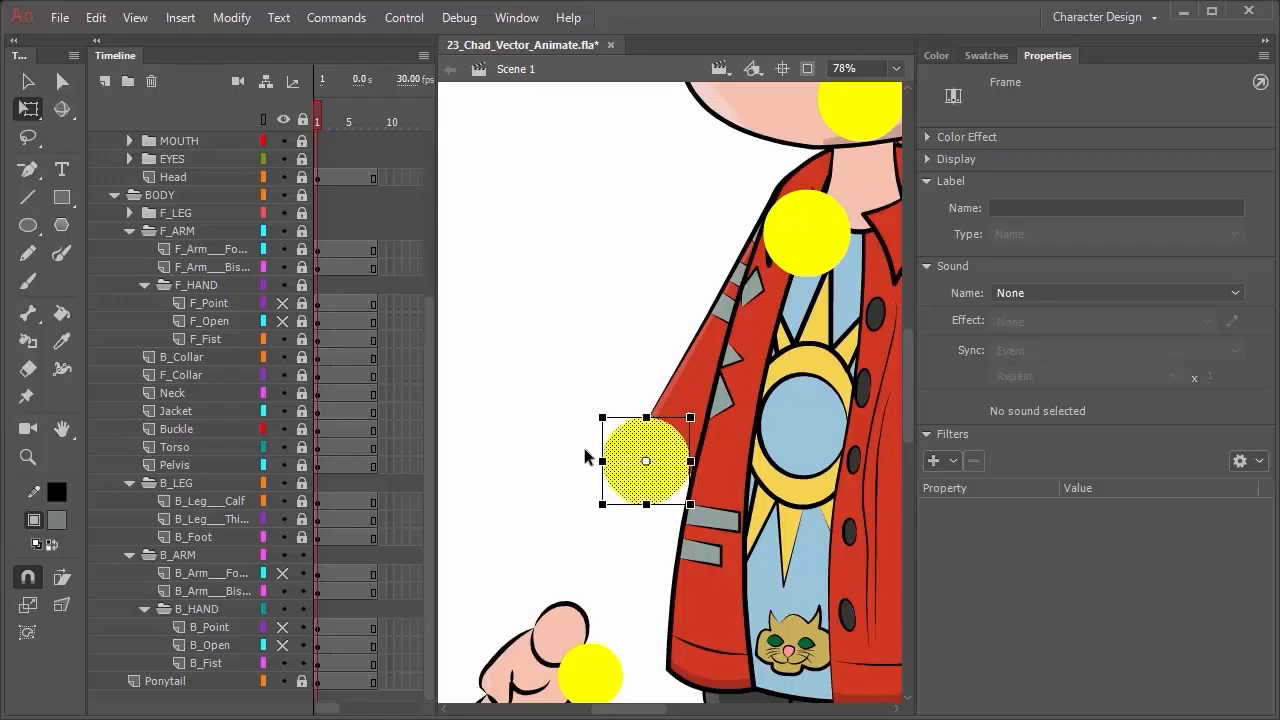
key("shift+Up")
key("shift+Up")
key("shift+Up")
key("shift+Up")
key("shift+Up")
key("shift+Up")
key("shift+Up")
key("shift+Up")
key("shift+Up")
key("shift+Right")
key("shift+Right")
key("shift+Right")
key("shift+Right")
key("shift+Right")
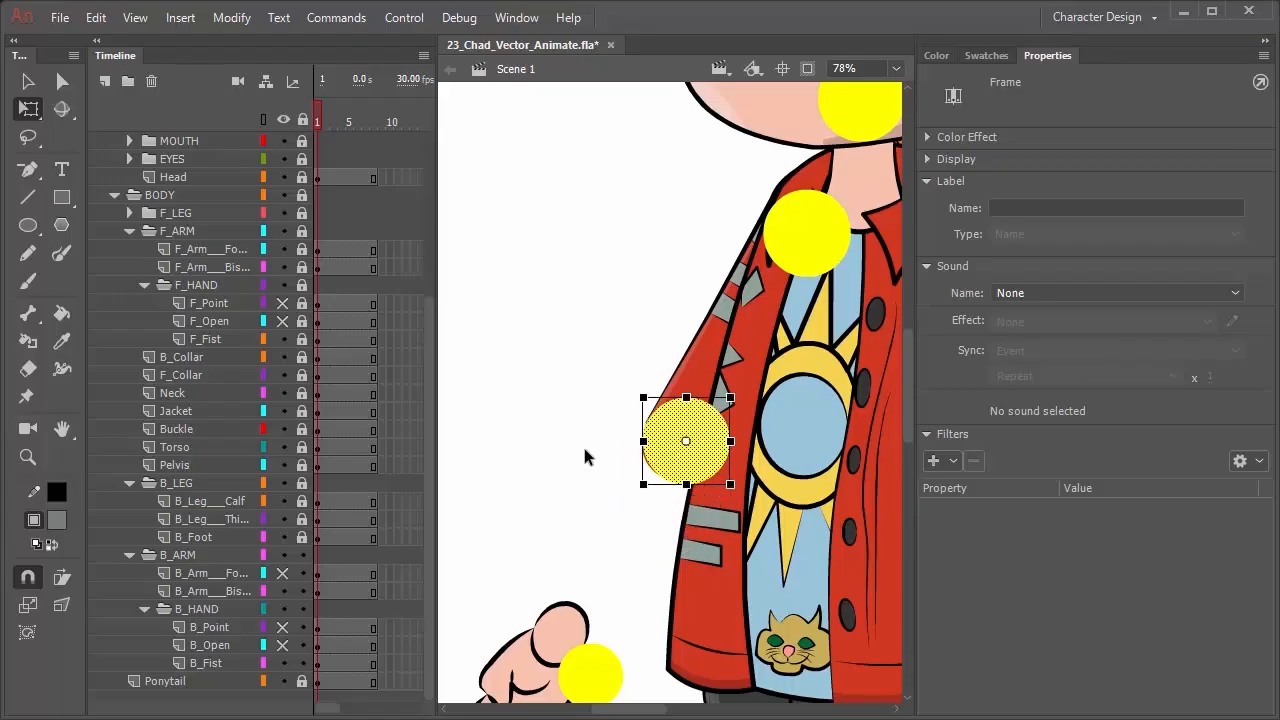
key("shift+Left")
key("Down")
key("Down")
key("Down")
key("Down")
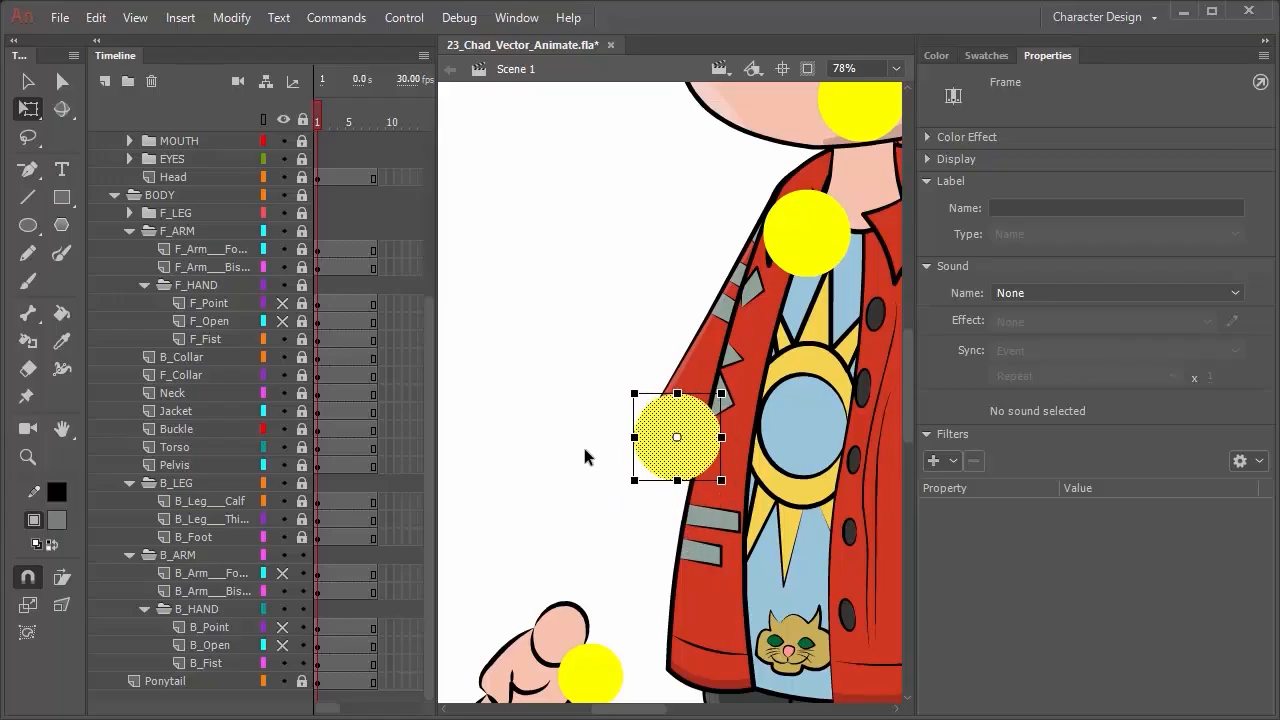
Fine-tune the yellow elbow circle with a slight downward nudge over the lower end of the back upper arm.
key("Down")
key("Down")
key("Down")
key("Down")
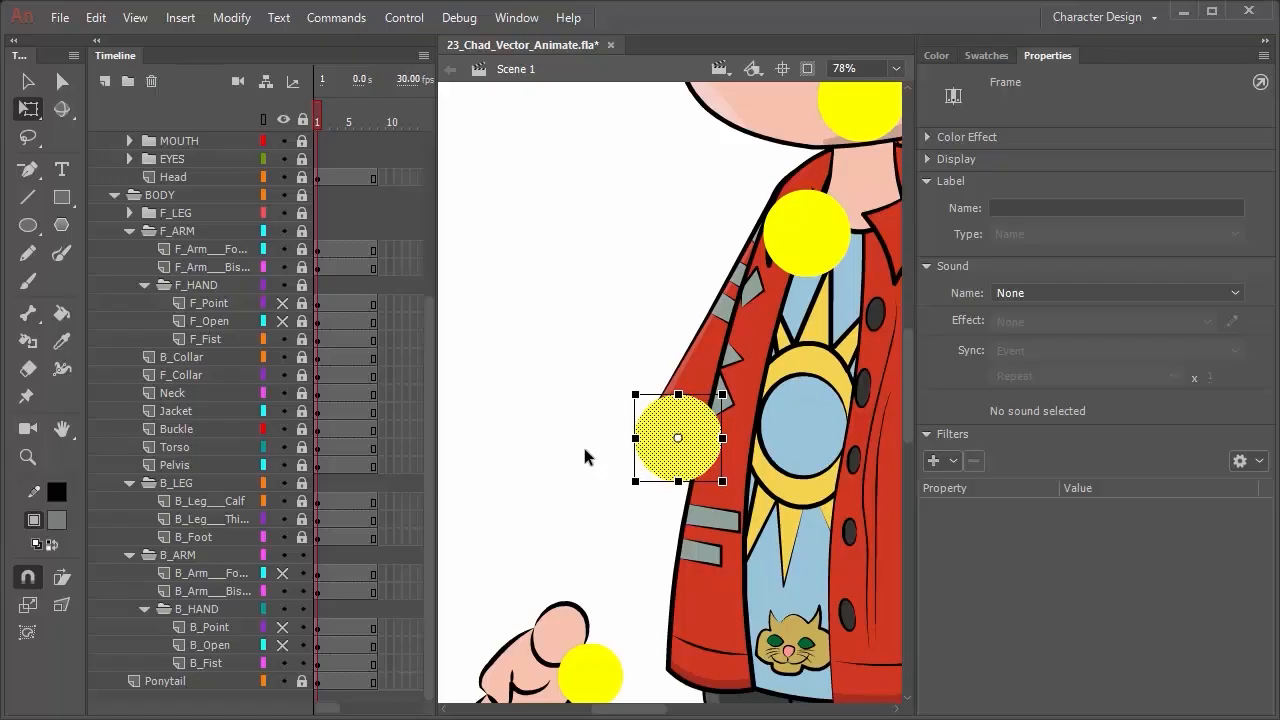
Unlock and hide the Jacket, Buckle and Torso layers, and move the yellow shoulder circle up onto the top of the back upper arm.
left_click(302, 411)
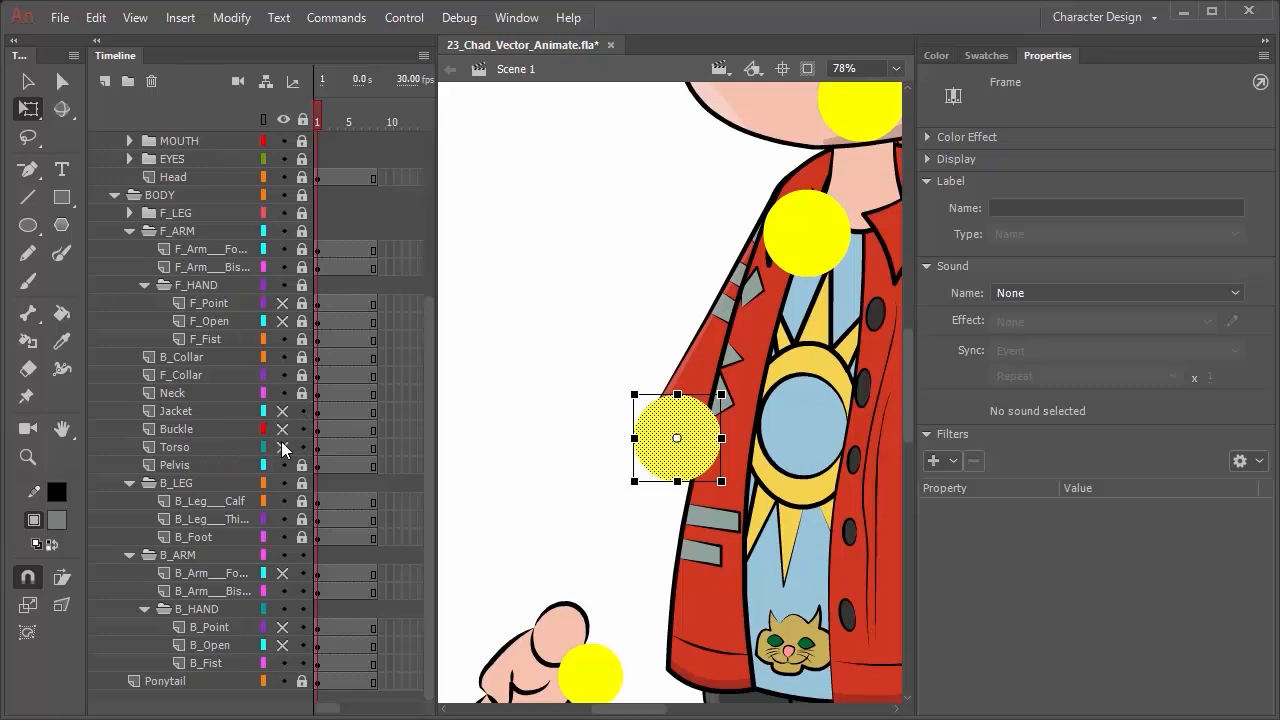
left_click(282, 446)
left_click(846, 255)
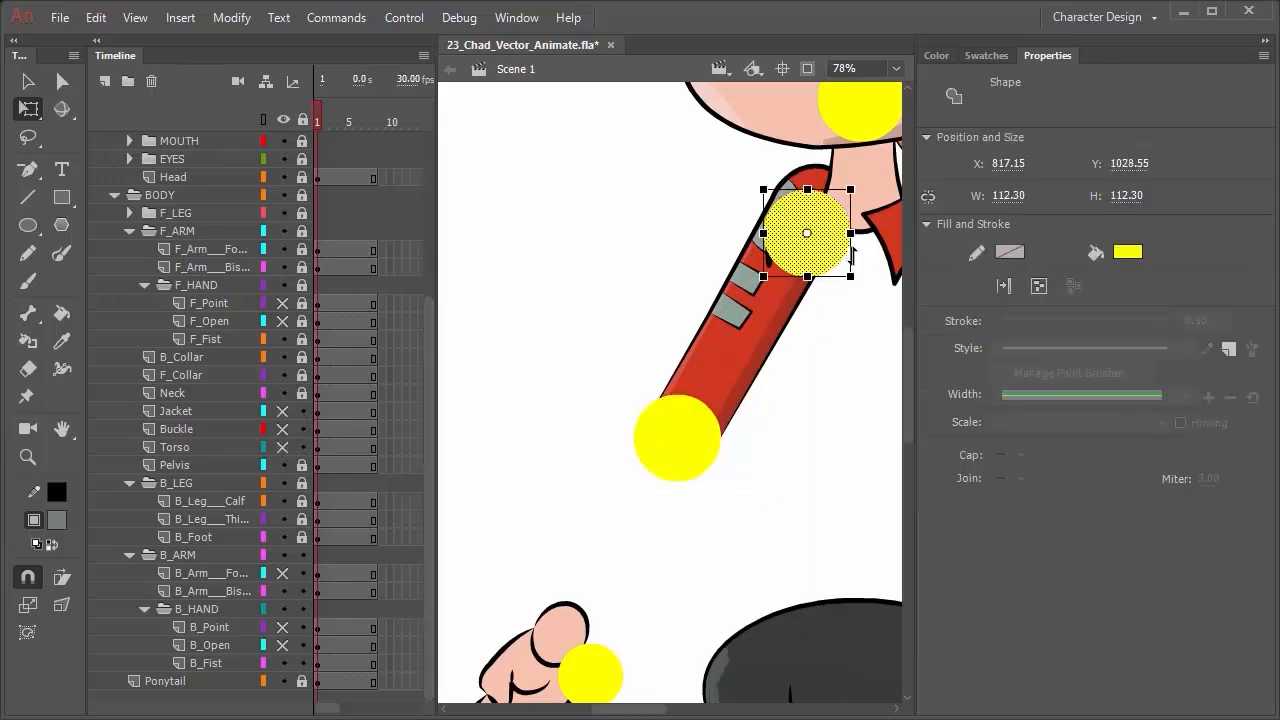
key("shift+Up")
key("shift+Up")
key("shift+Up")
key("Right")
key("Right")
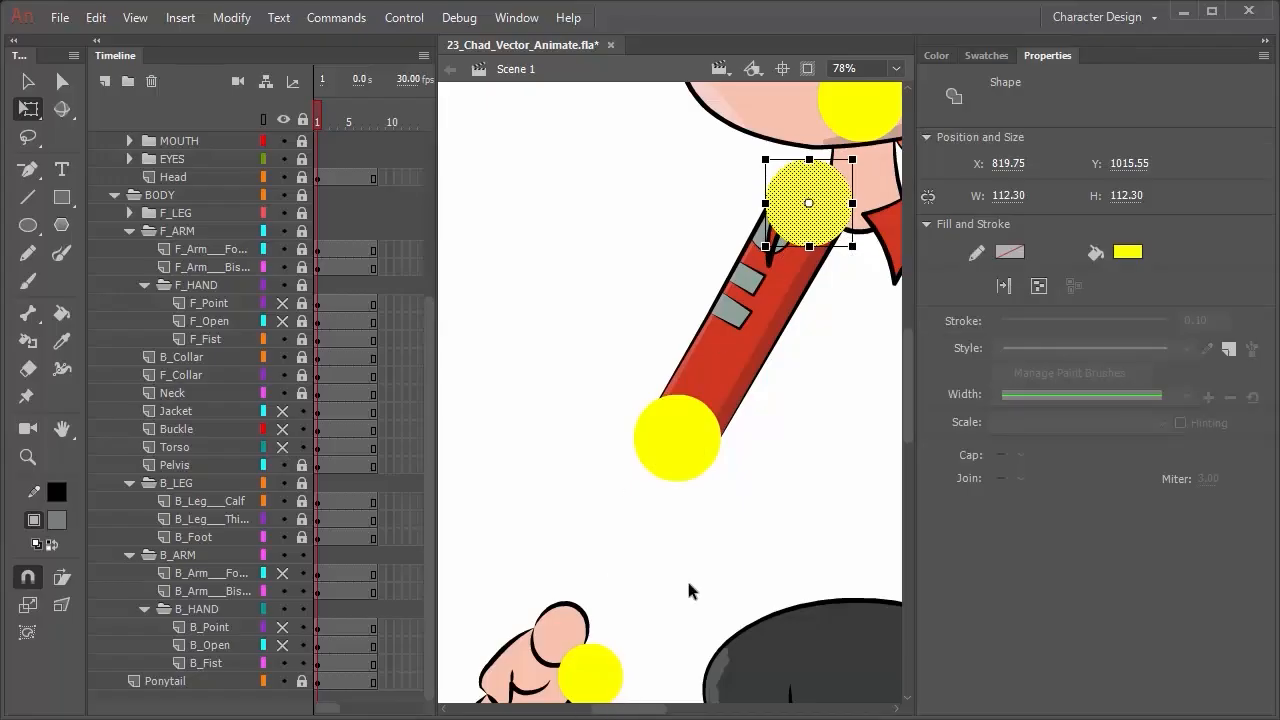
Move the yellow wrist circle left and up so it sits over the wrist end of the back fist.
left_click(612, 680)
key("shift+Left")
key("shift+Left")
key("shift+Left")
key("shift+Up")
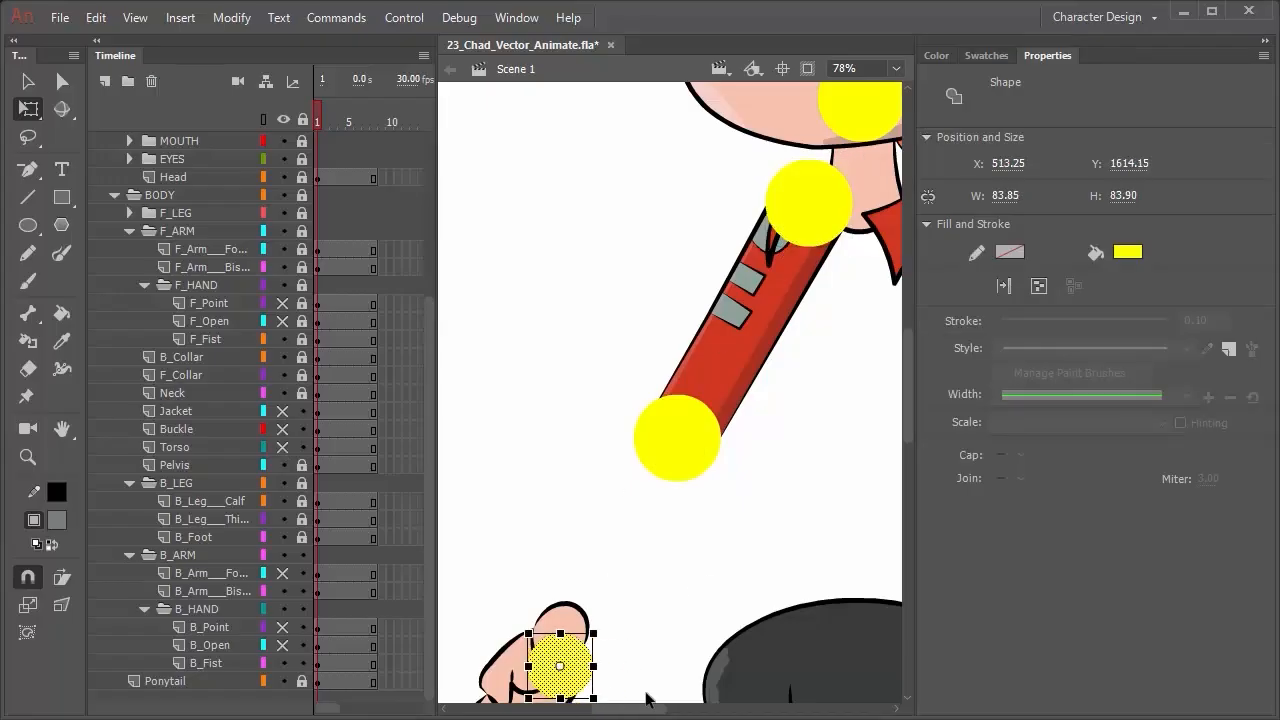
key("shift+Up")
key("shift+Up")
key("shift+Up")
key("Down")
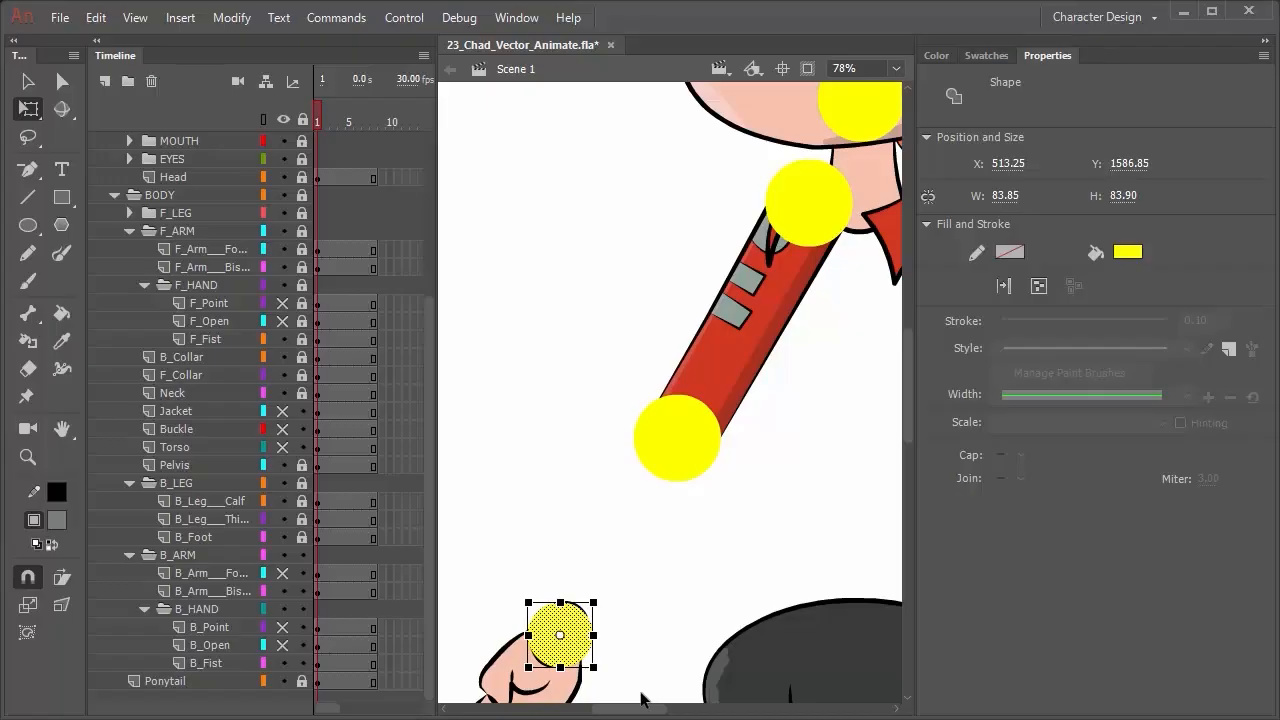
Show and relock the Jacket, Buckle and Torso layers, and show the back forearm, B_Point and B_Open layers.
left_click_drag(283, 411, 280, 446)
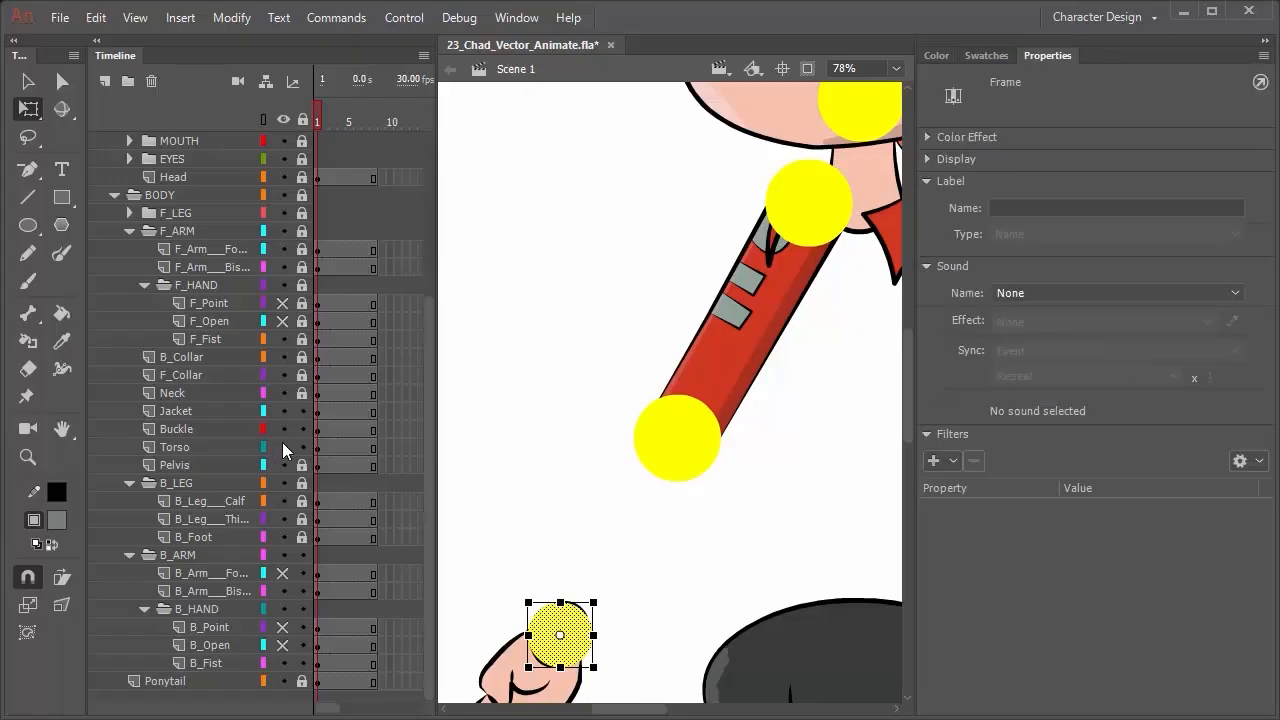
left_click(302, 430)
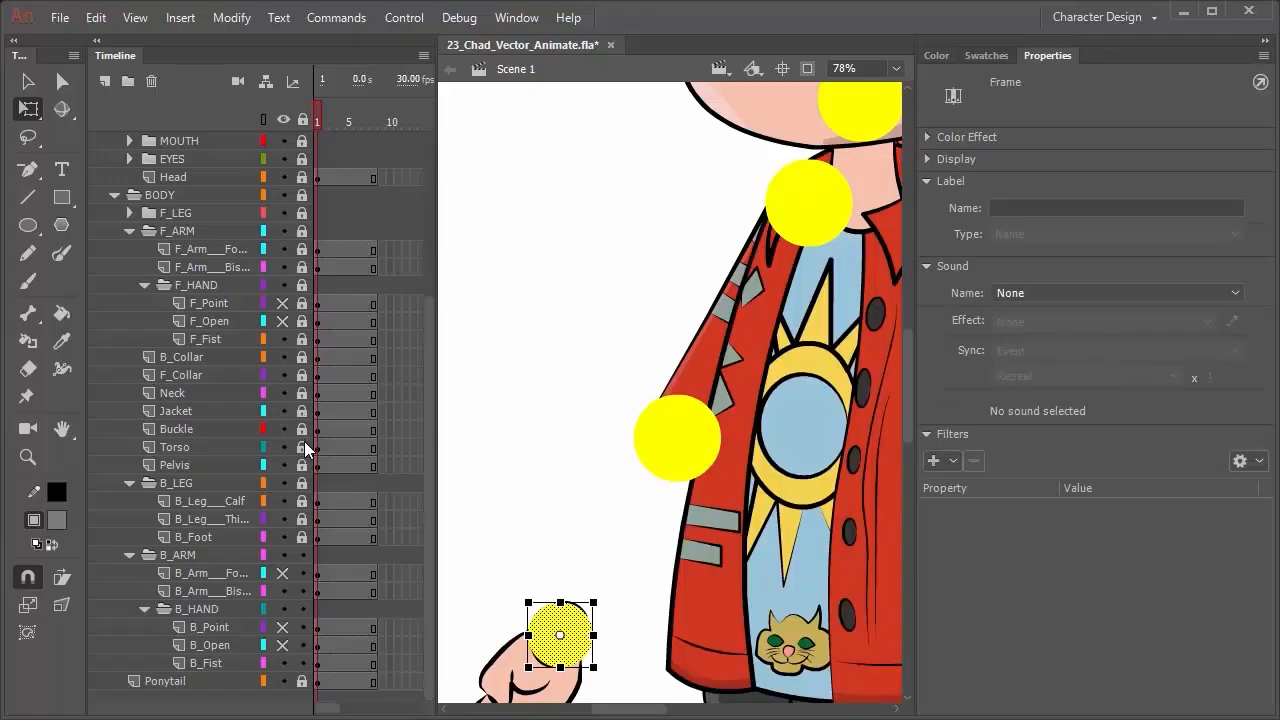
left_click(283, 574)
left_click(283, 627)
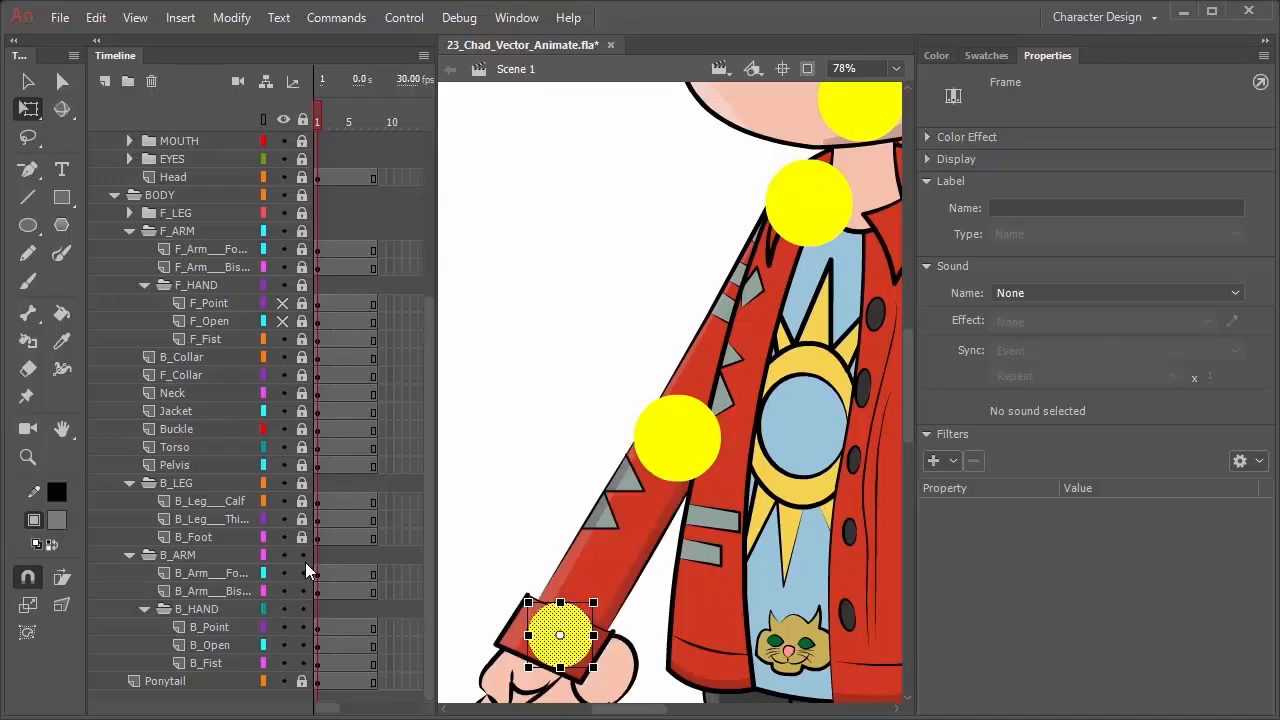
Lock all layers, hide the Pivot_Guides layer and collapse the REFERENCES folder.
left_click(303, 121)
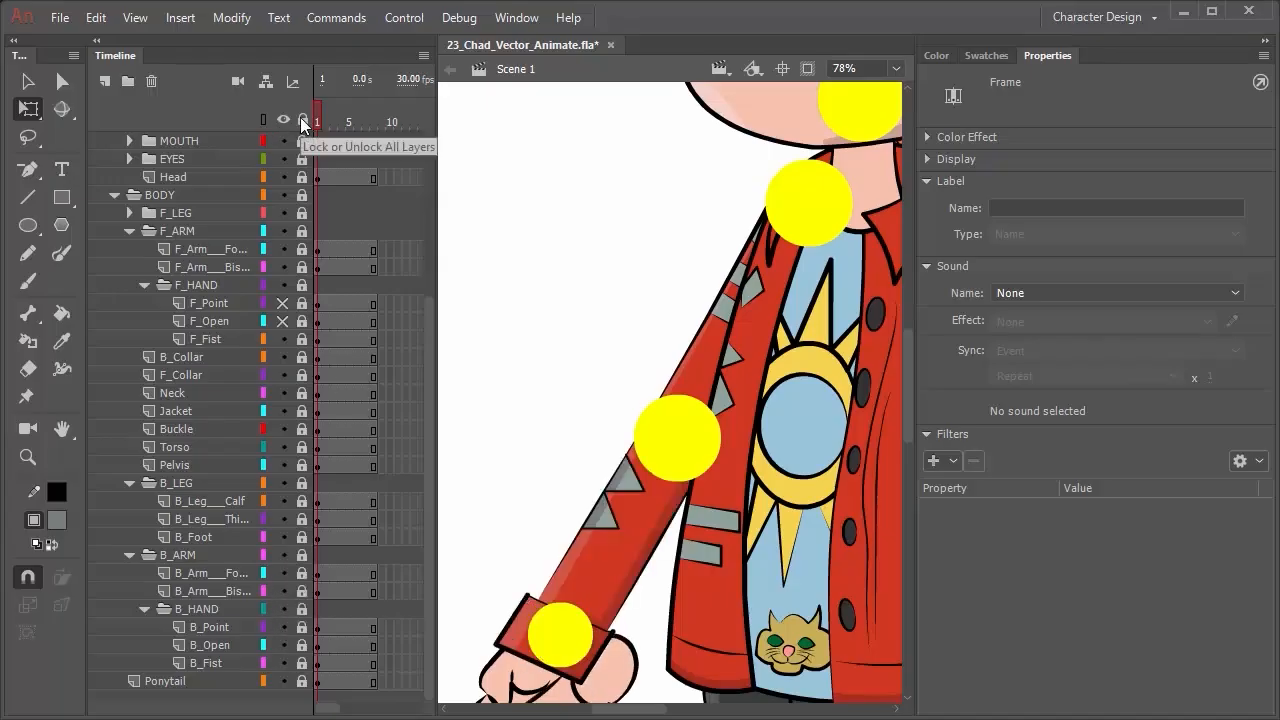
left_click(303, 121)
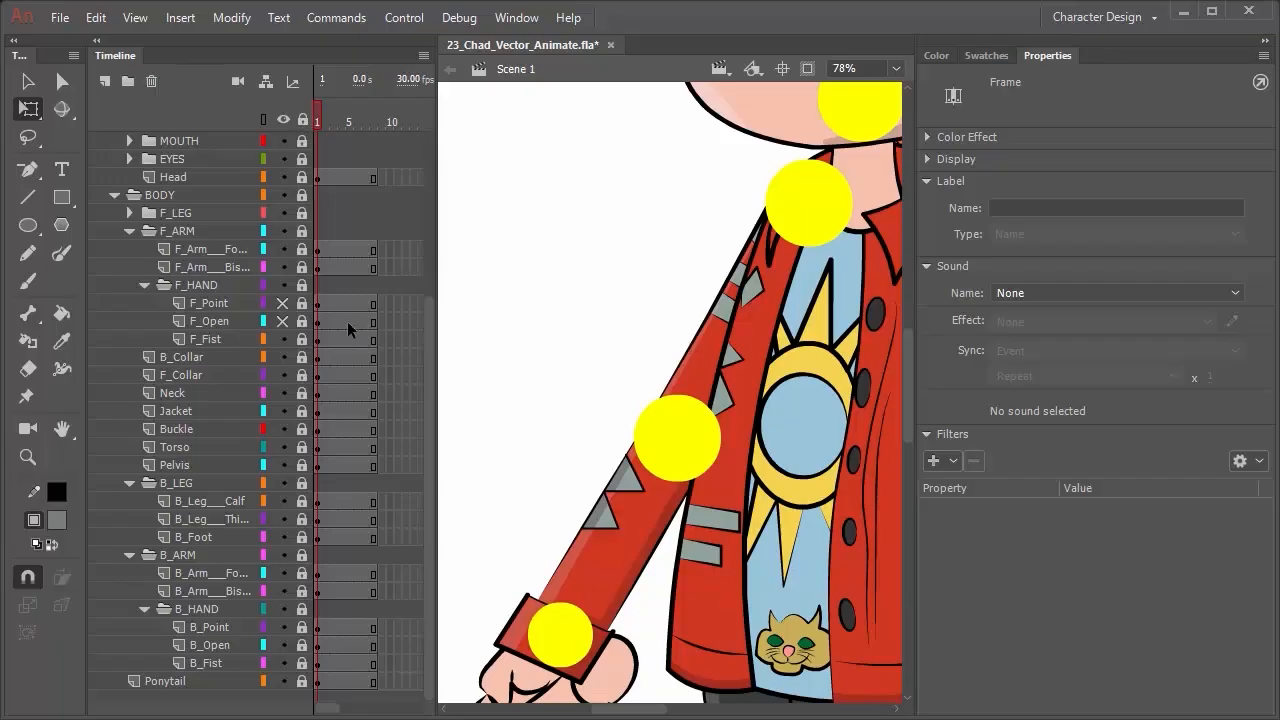
scroll(221, 170, "up", 5)
left_click(285, 249)
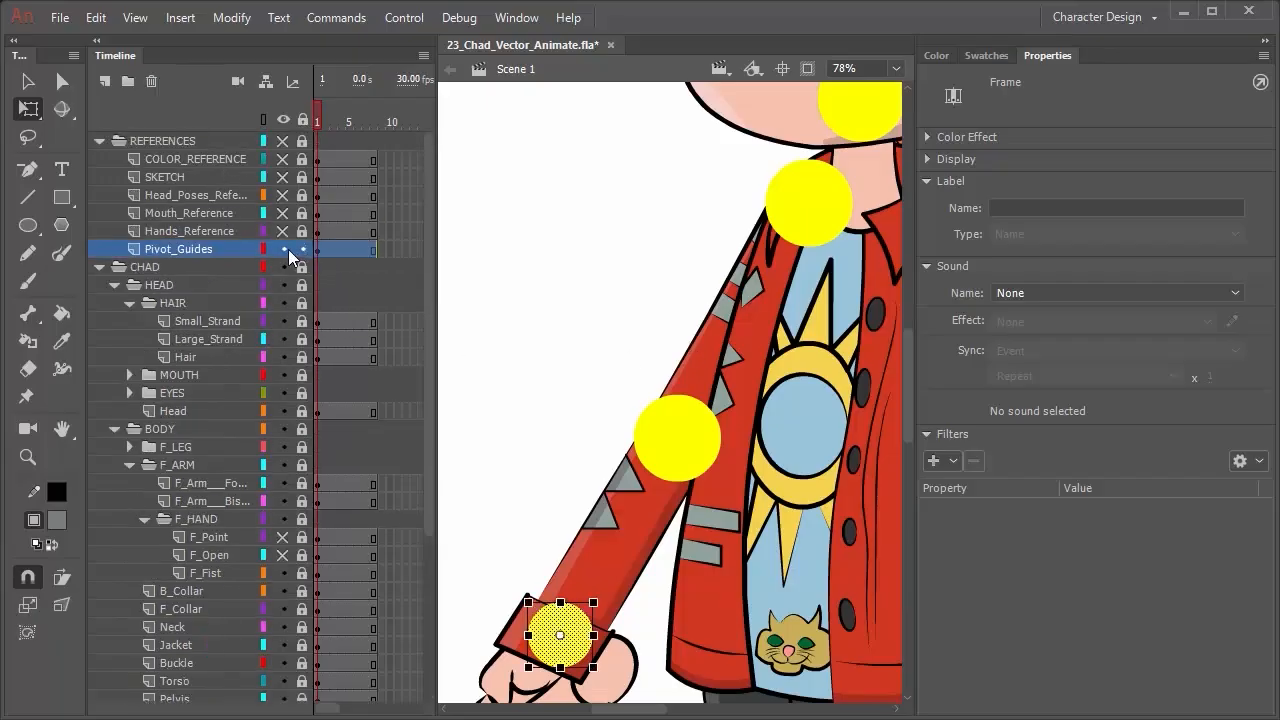
left_click(101, 141)
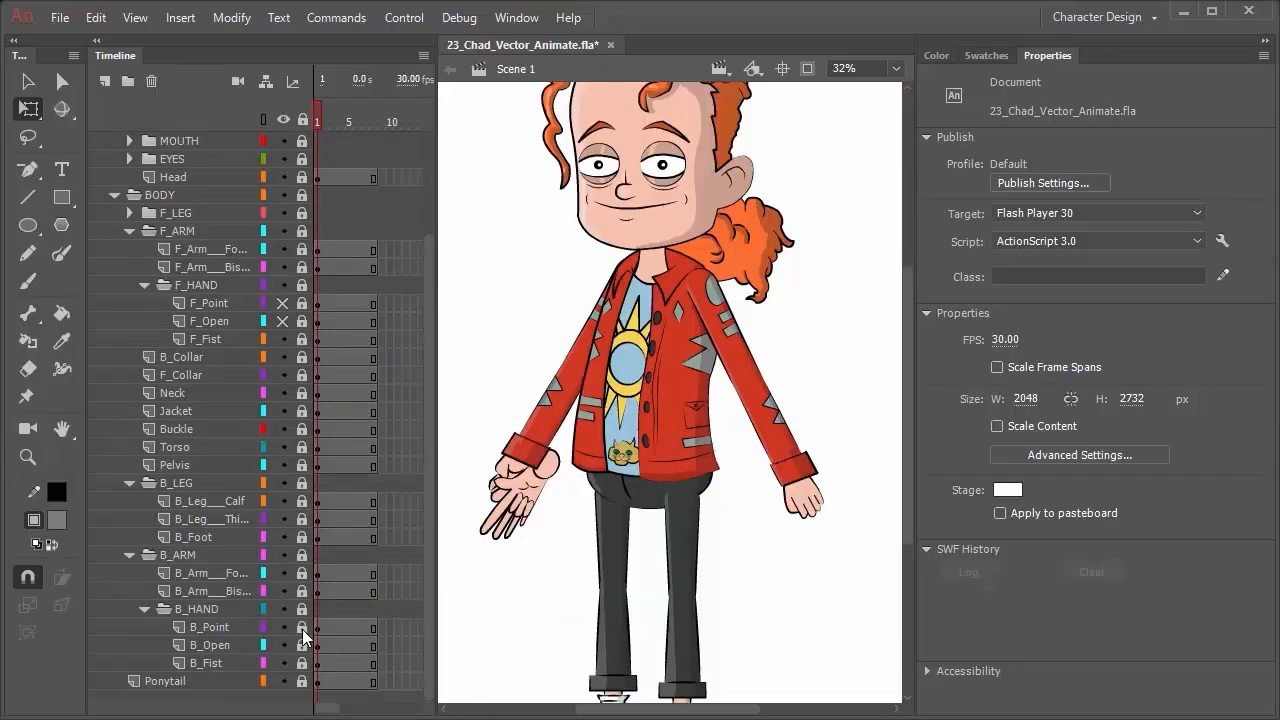
Unlock the B_Point and B_Open layers and move both hands together left and up to fit under the back arm's cuff.
left_click(303, 628)
left_click(302, 646)
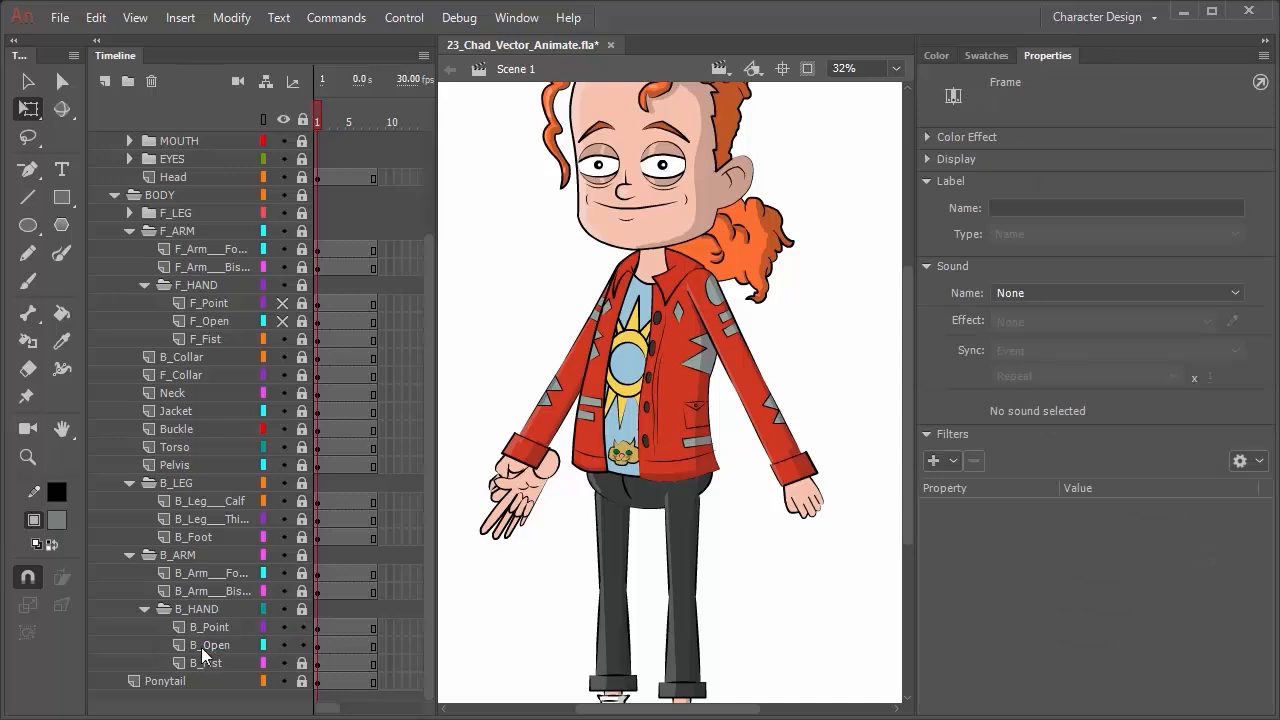
left_click(201, 647)
left_click(218, 626, "shift")
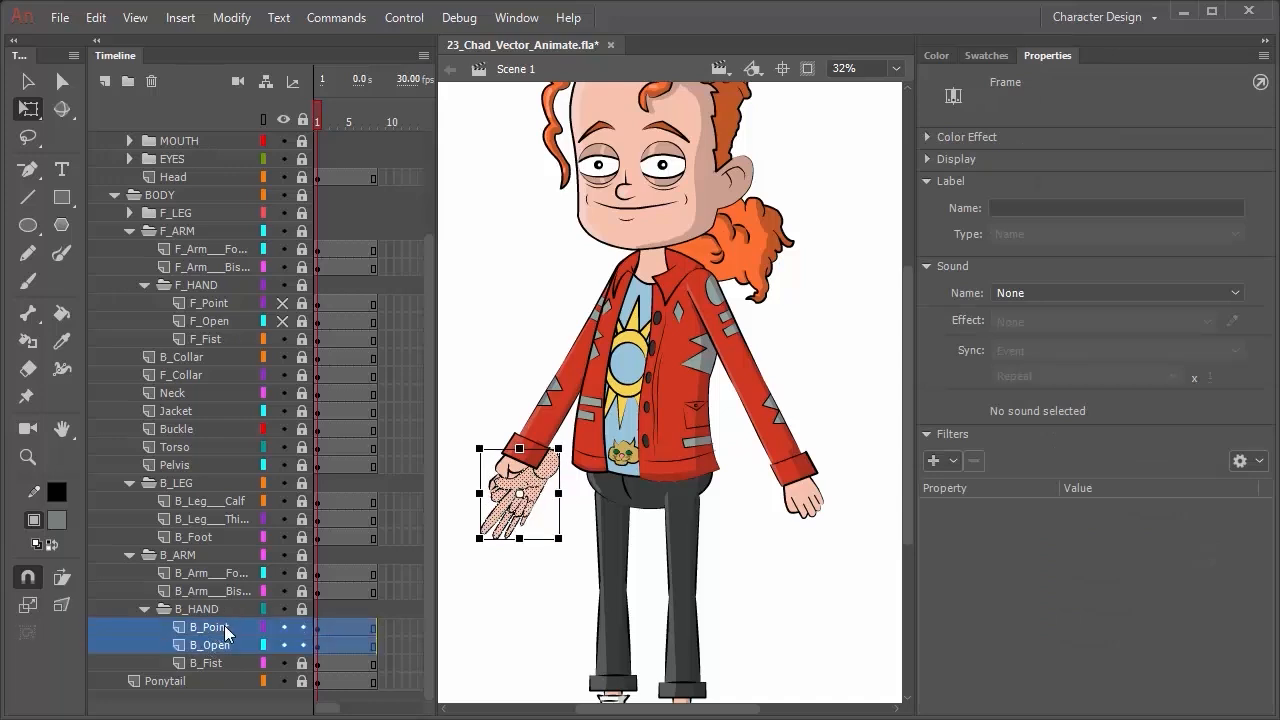
key("shift+Left")
key("shift+Left")
key("shift+Left")
key("shift+Left")
key("shift+Left")
key("shift+Left")
key("shift+Up")
key("shift+Up")
key("shift+Up")
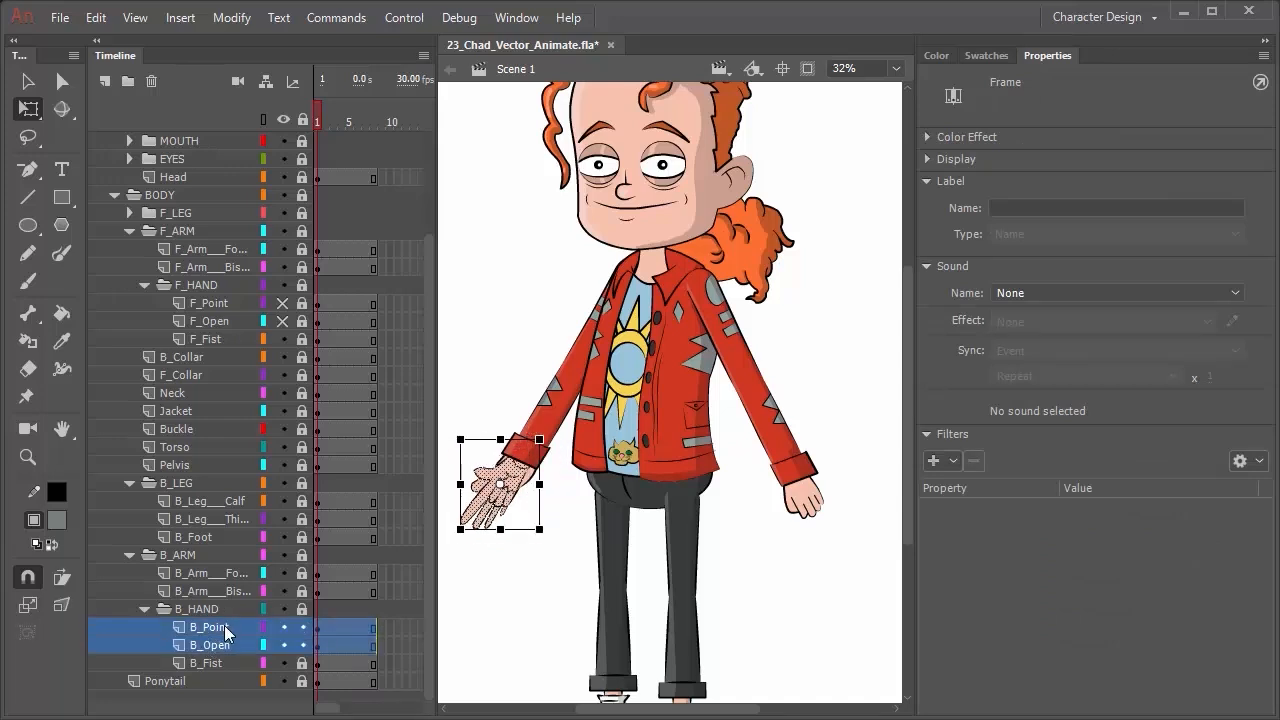
key("shift+Up")
key("shift+Up")
key("shift+Right")
key("shift+Right")
key("shift+Right")
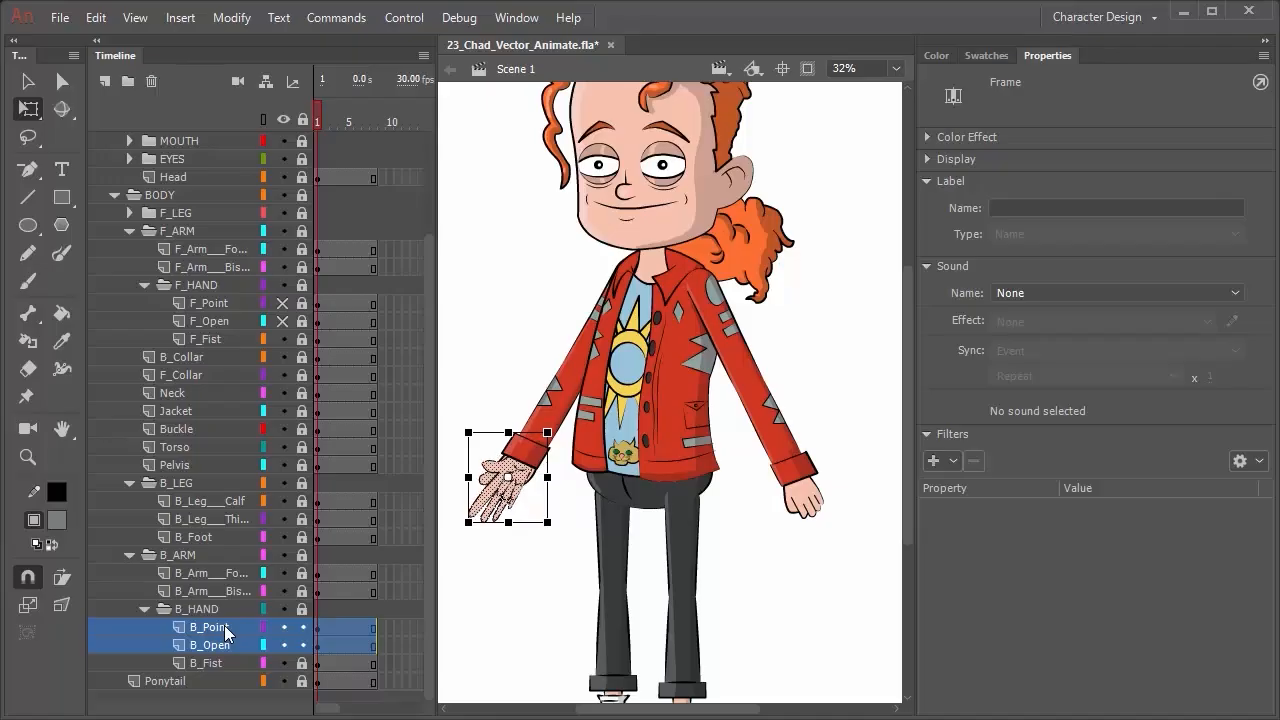
key("Left")
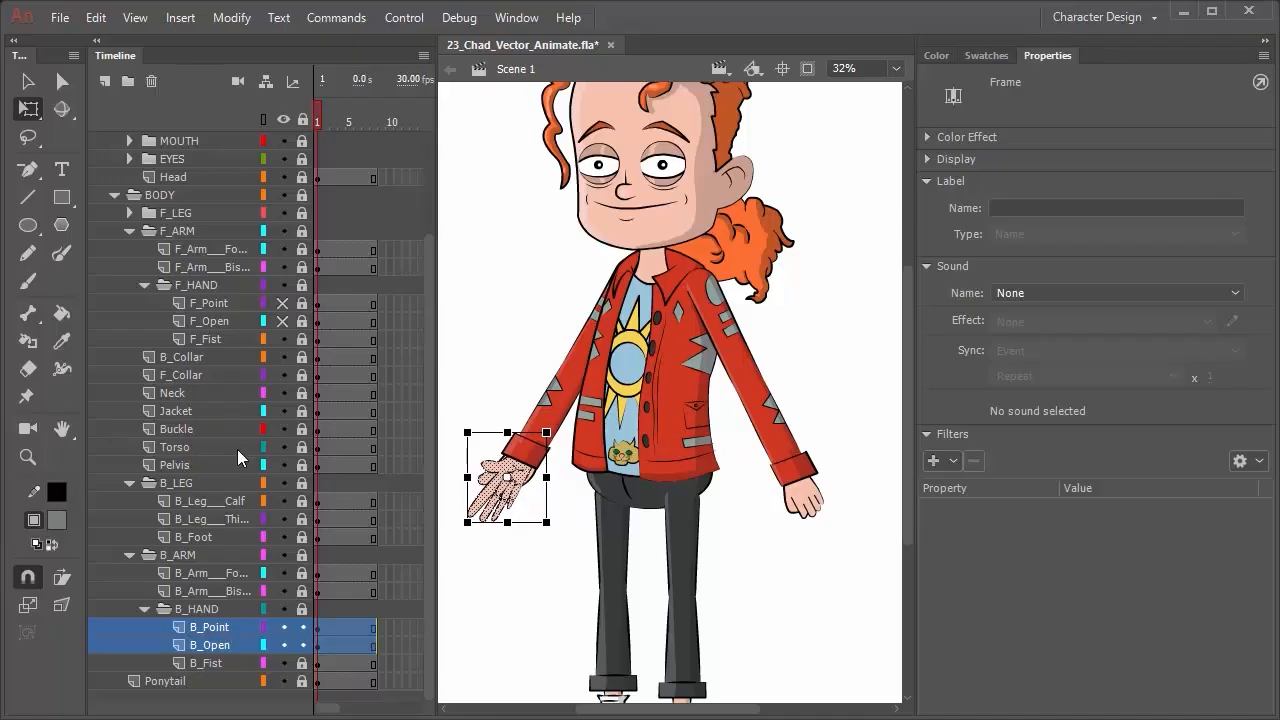
Check the F_Point and F_Open hands and hide them again, and hide and lock the B_Point and B_Open layers.
left_click(289, 317)
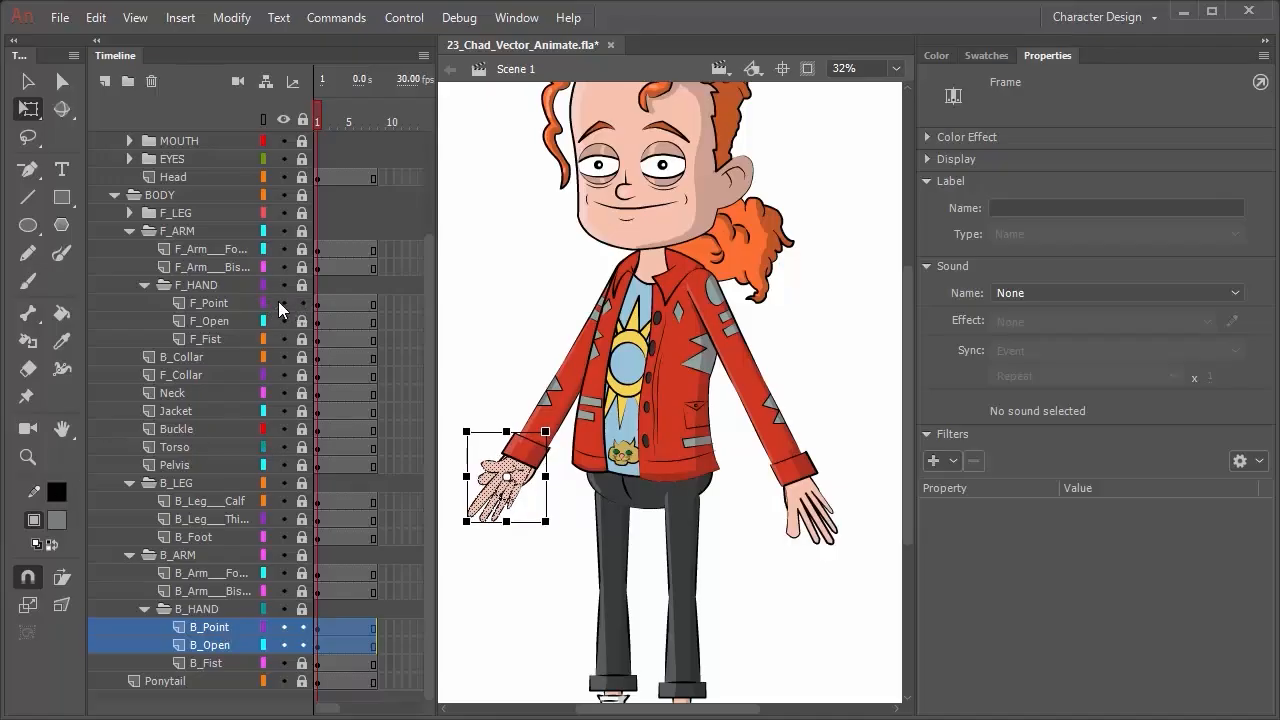
left_click(280, 302)
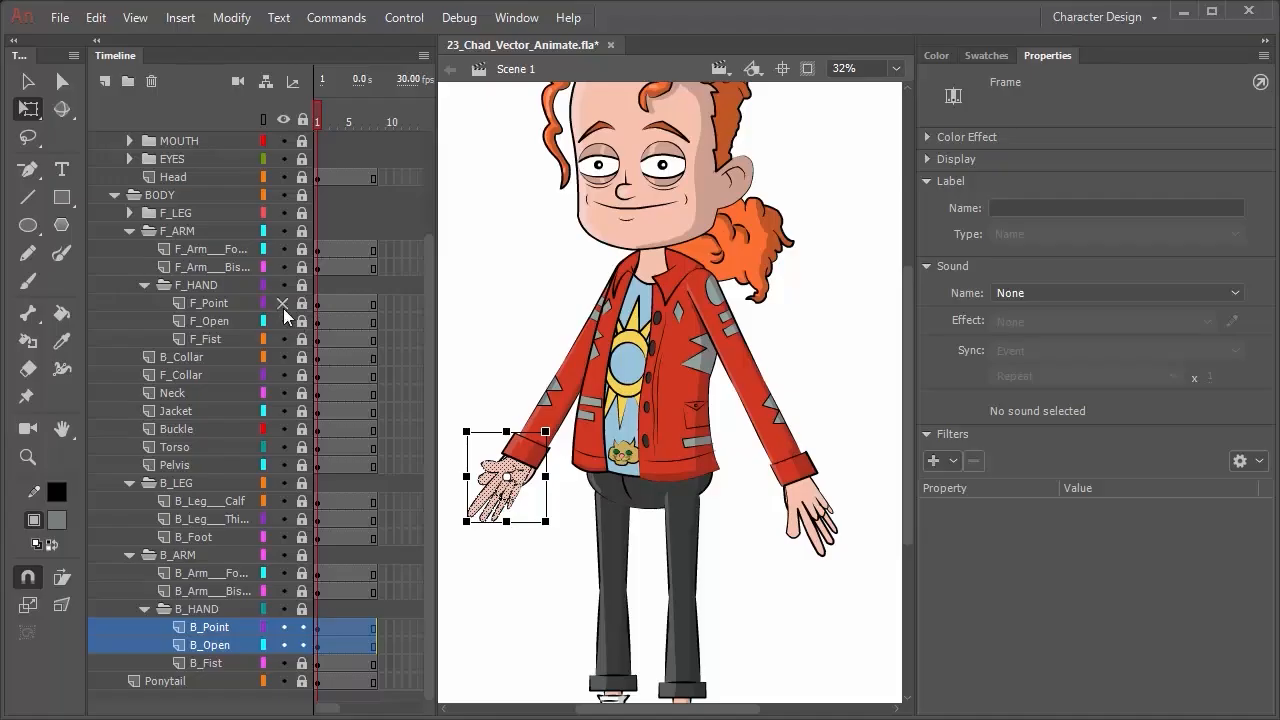
left_click(283, 320)
left_click(284, 627)
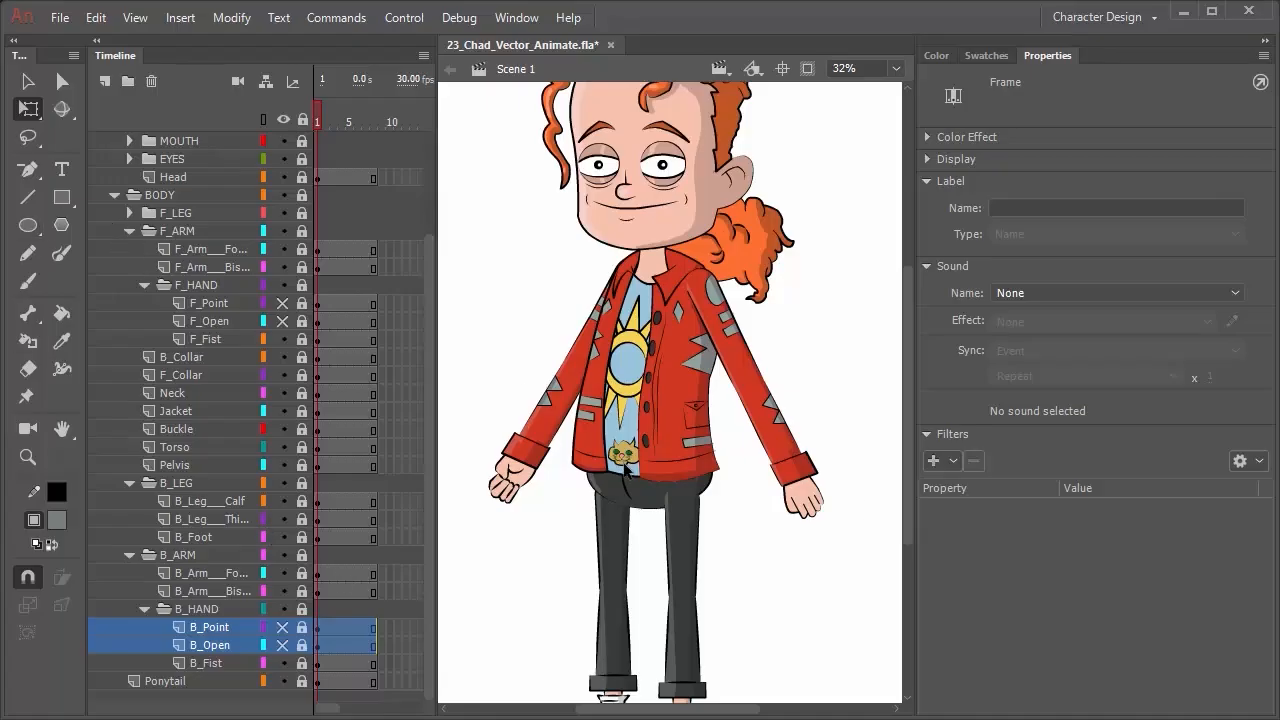
Select and unlock the Torso layer and hide the Jacket layer to expose the whole shirt.
scroll(625, 466, "down", 1)
scroll(625, 467, "up", 1)
scroll(625, 466, "up", 2)
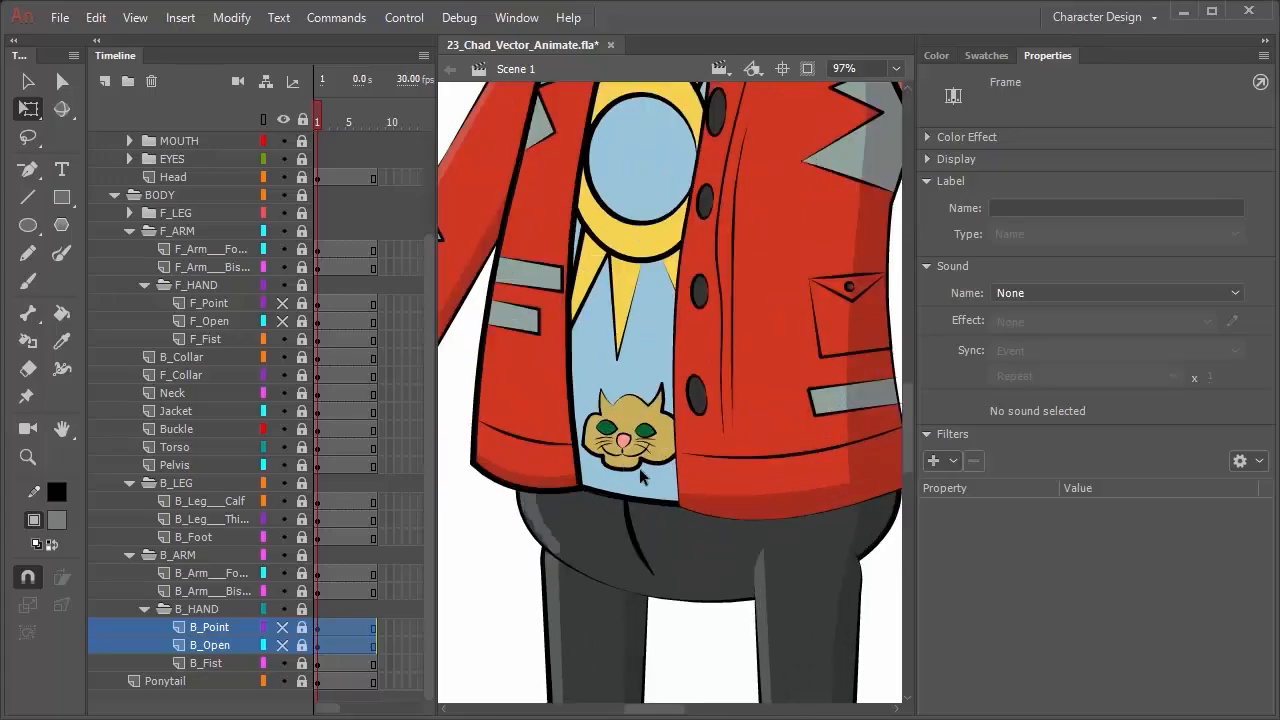
scroll(176, 355, "up", 3)
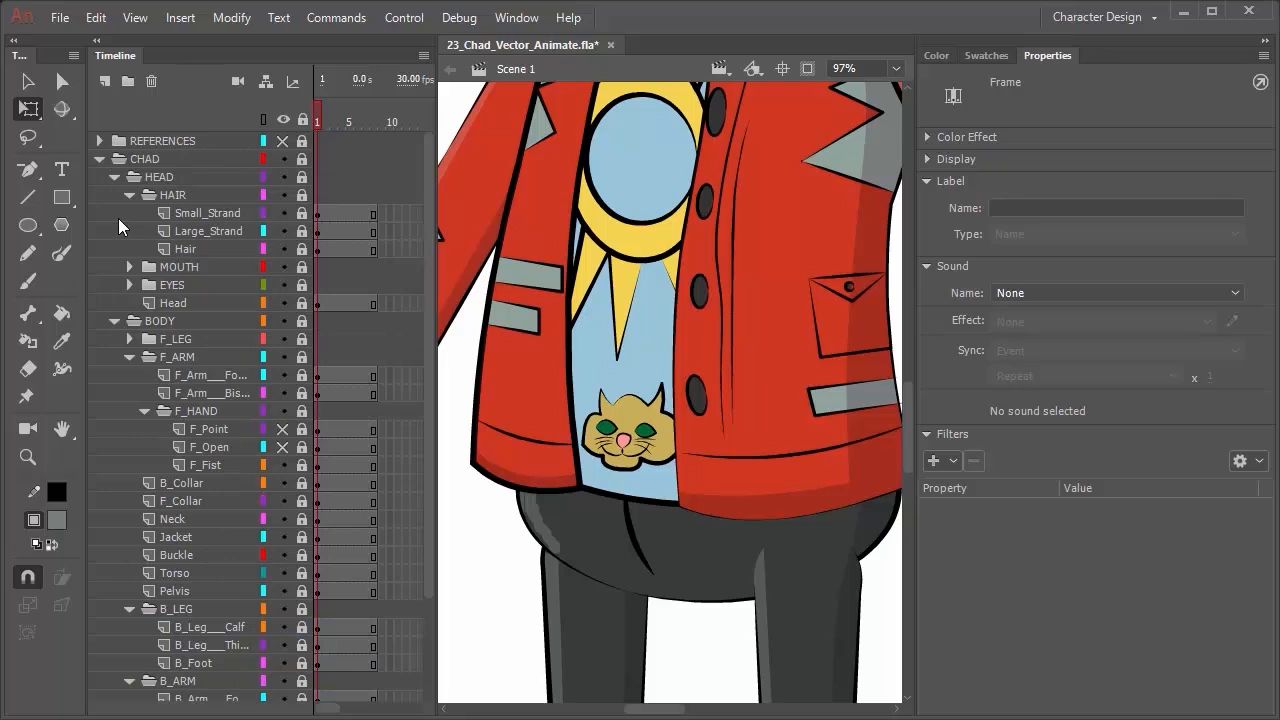
scroll(166, 484, "down", 3)
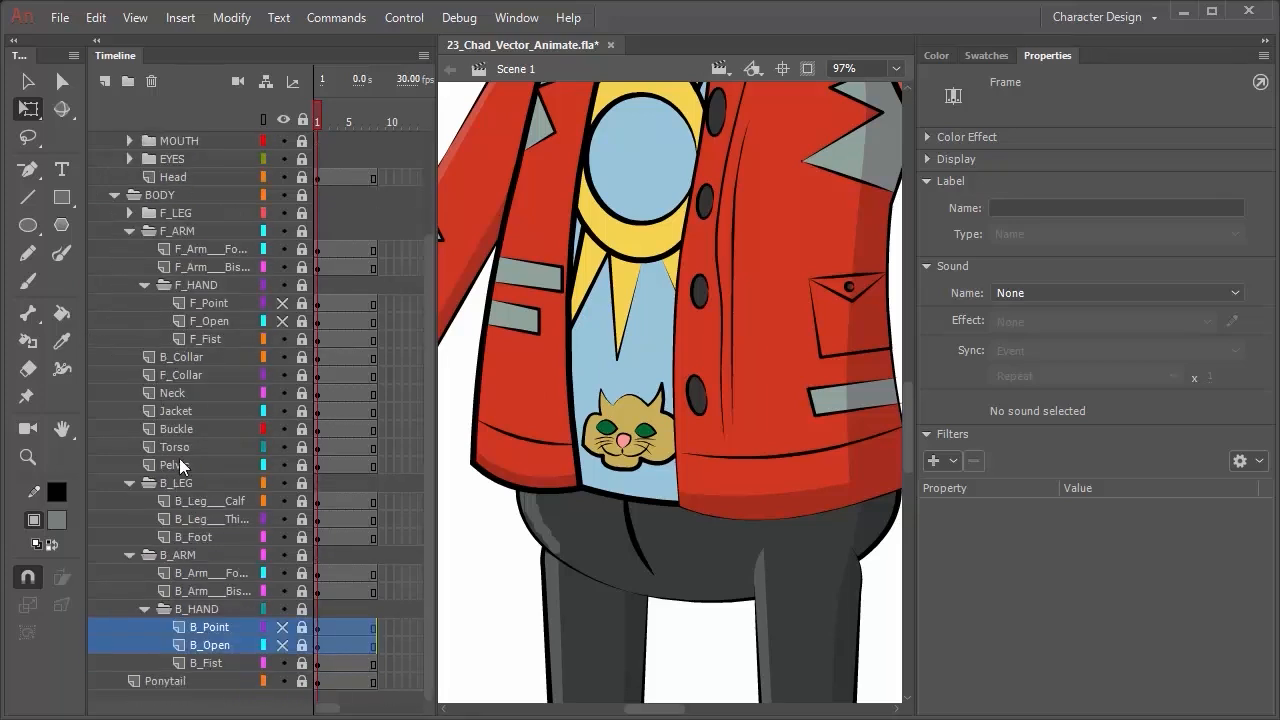
left_click(180, 447)
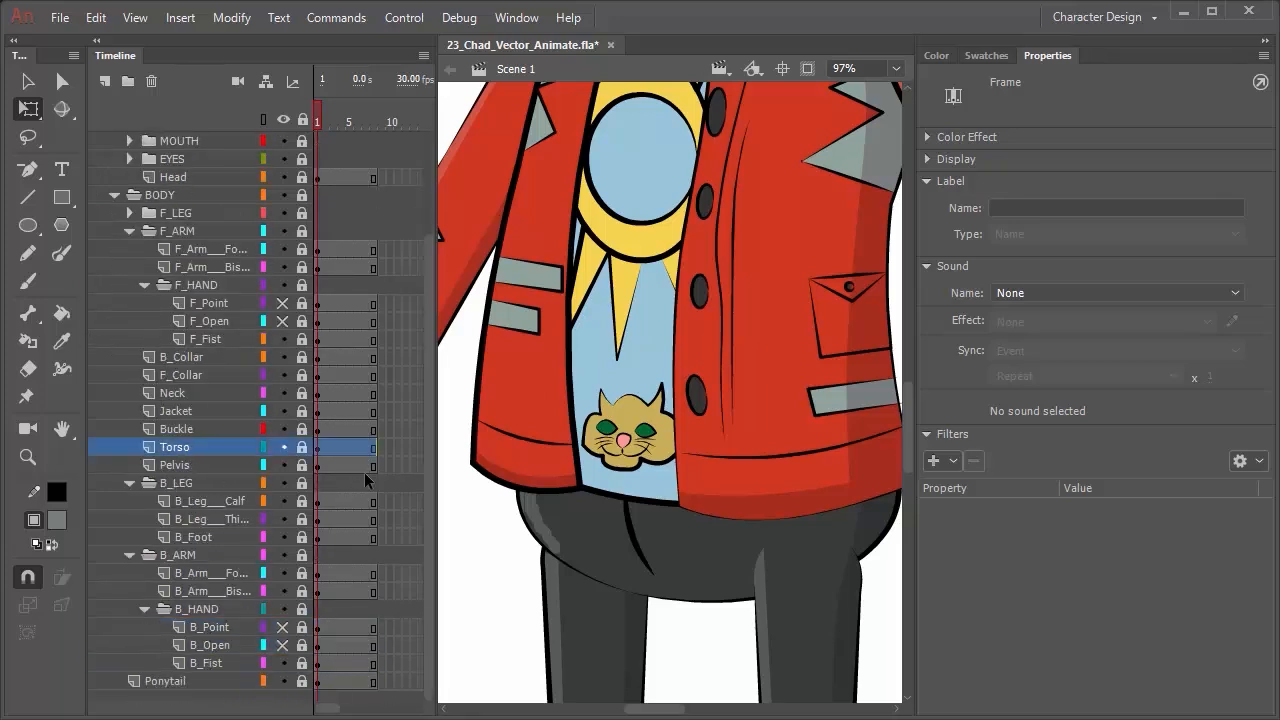
left_click(221, 449)
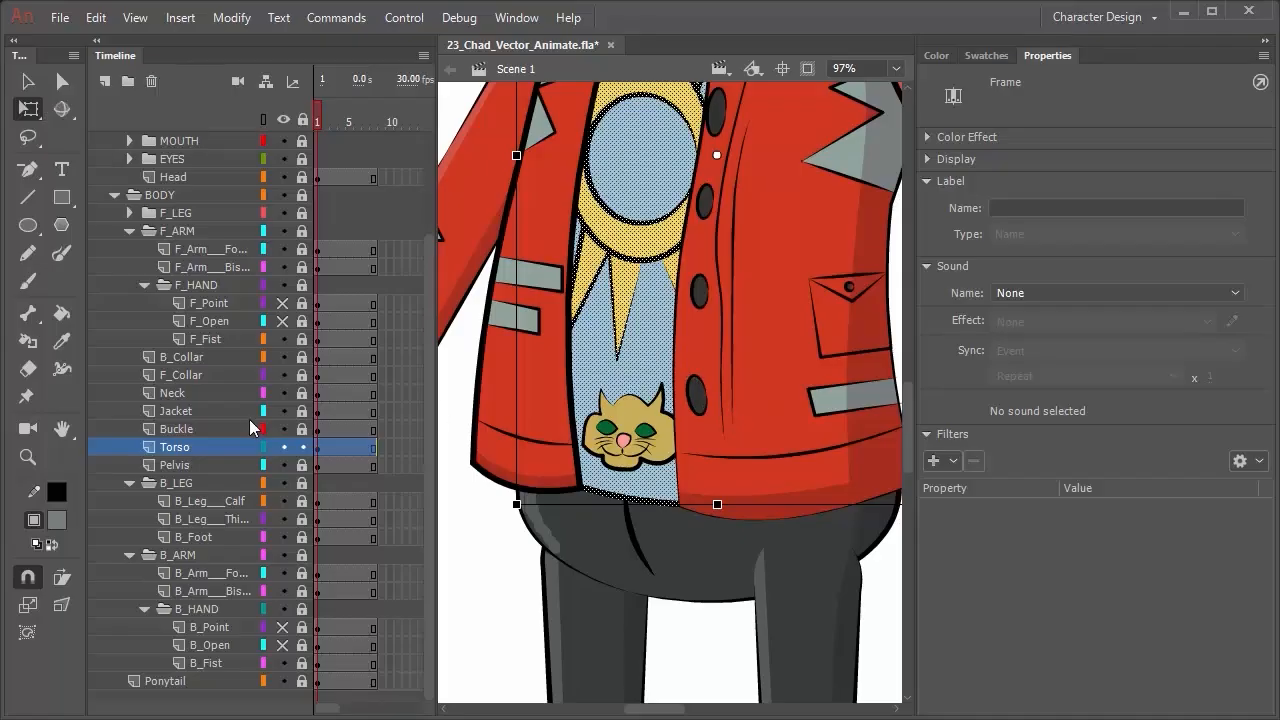
left_click(284, 411)
Place the torso's transformation point at its top edge, shorten the torso from below to a height of 665.15, and check it against the jacket.
scroll(700, 355, "up", 2)
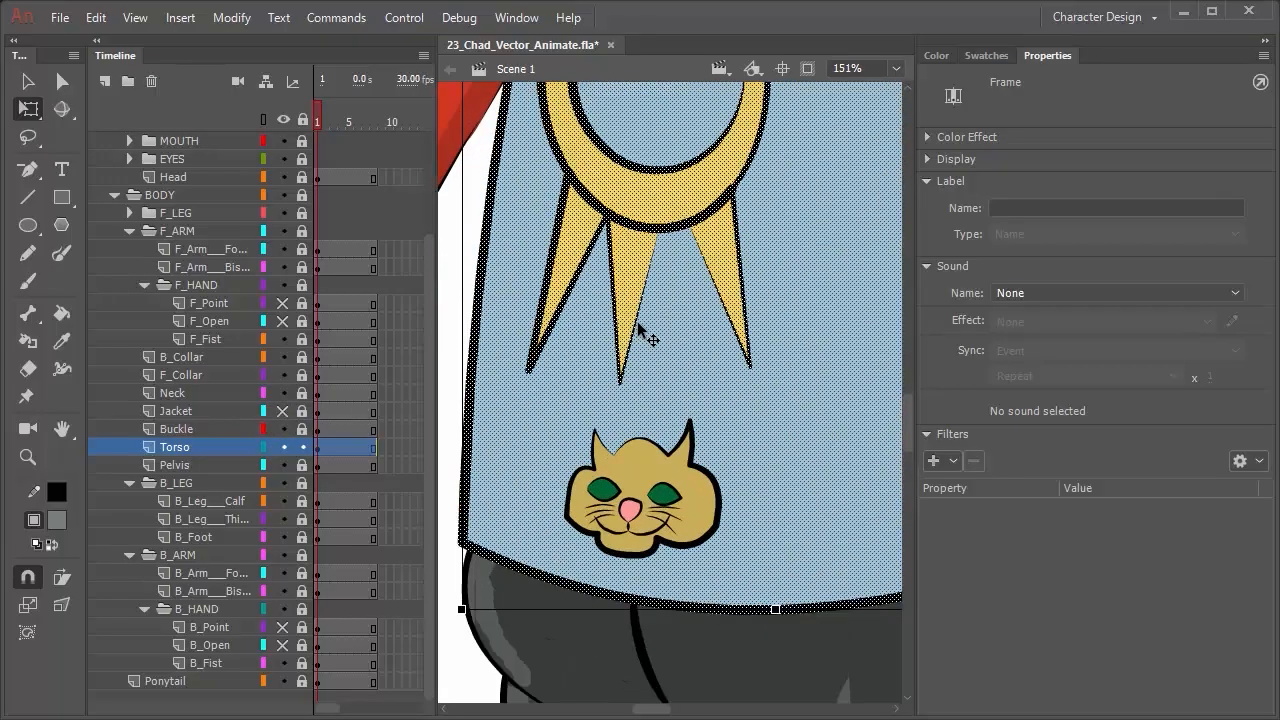
scroll(650, 335, "down", 4)
left_click_drag(710, 150, 688, 272)
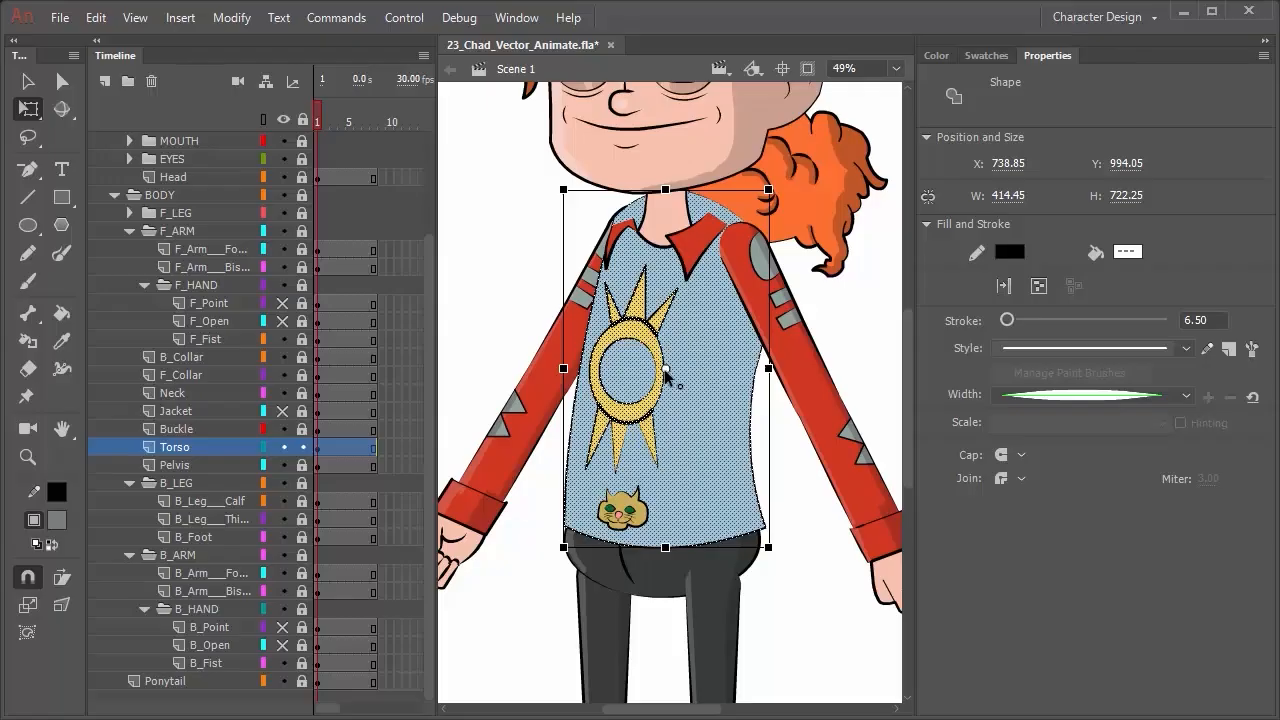
left_click(665, 342)
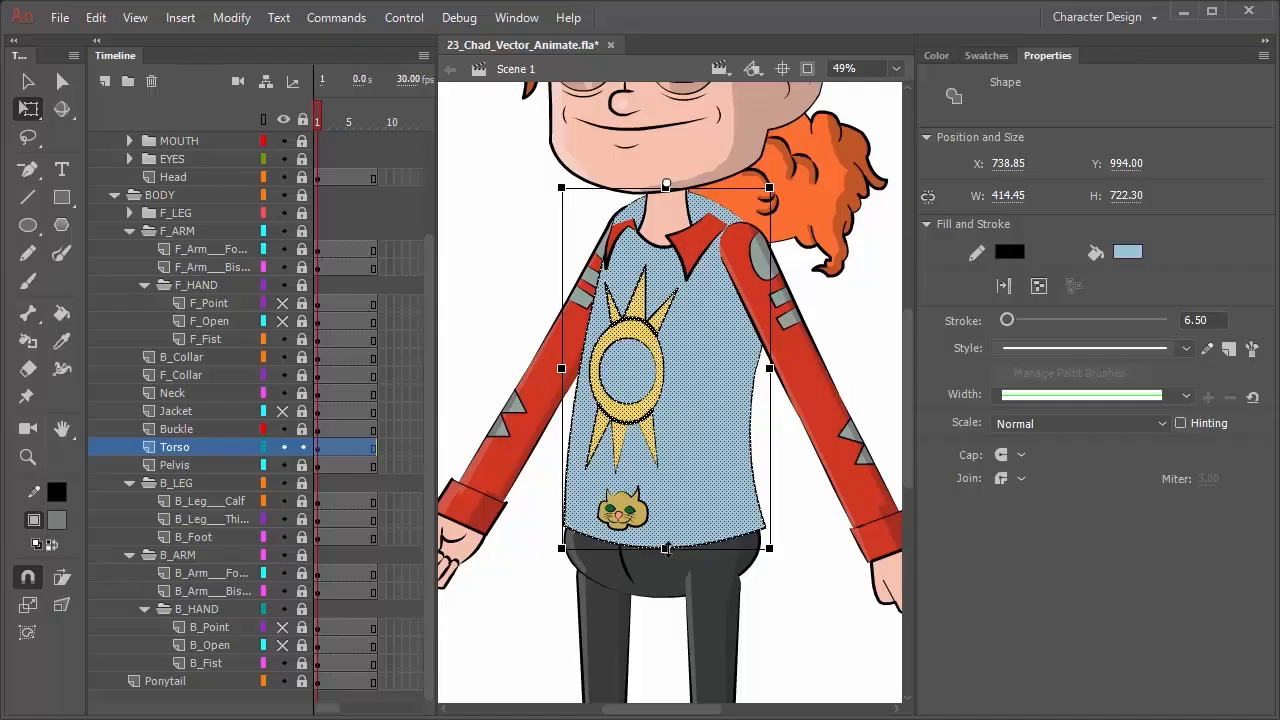
left_click_drag(665, 548, 665, 520)
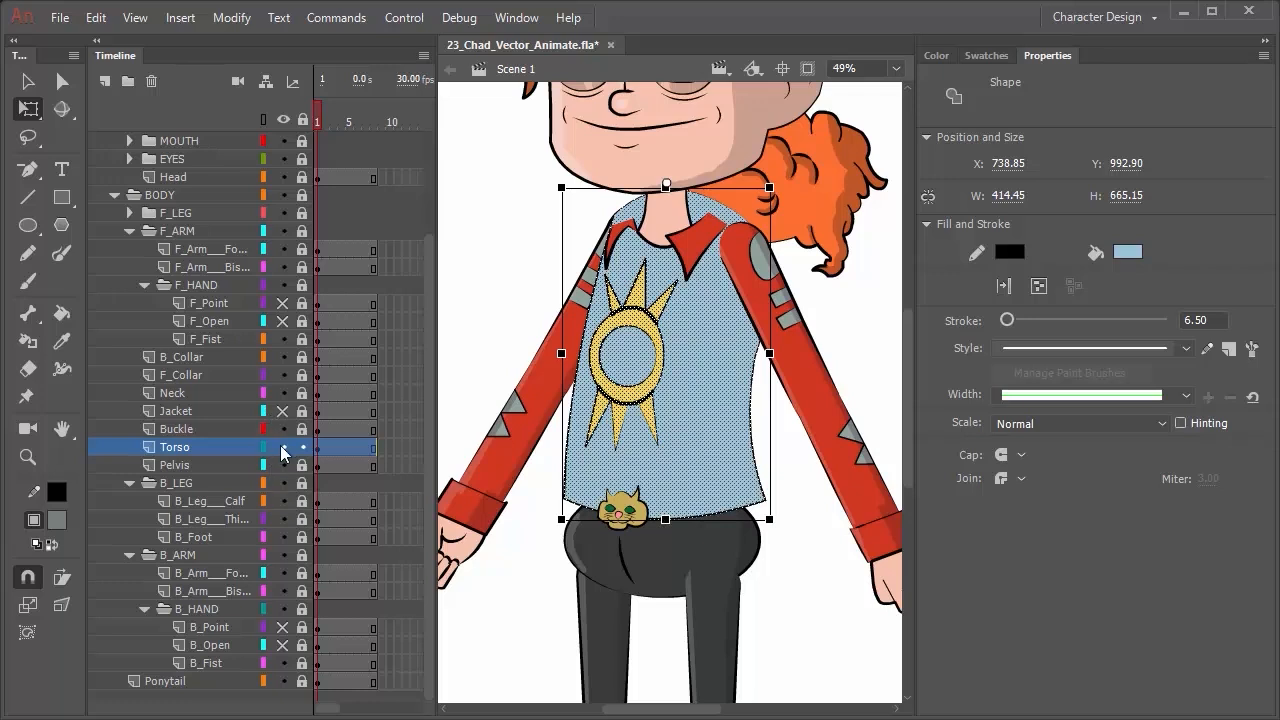
left_click(278, 411)
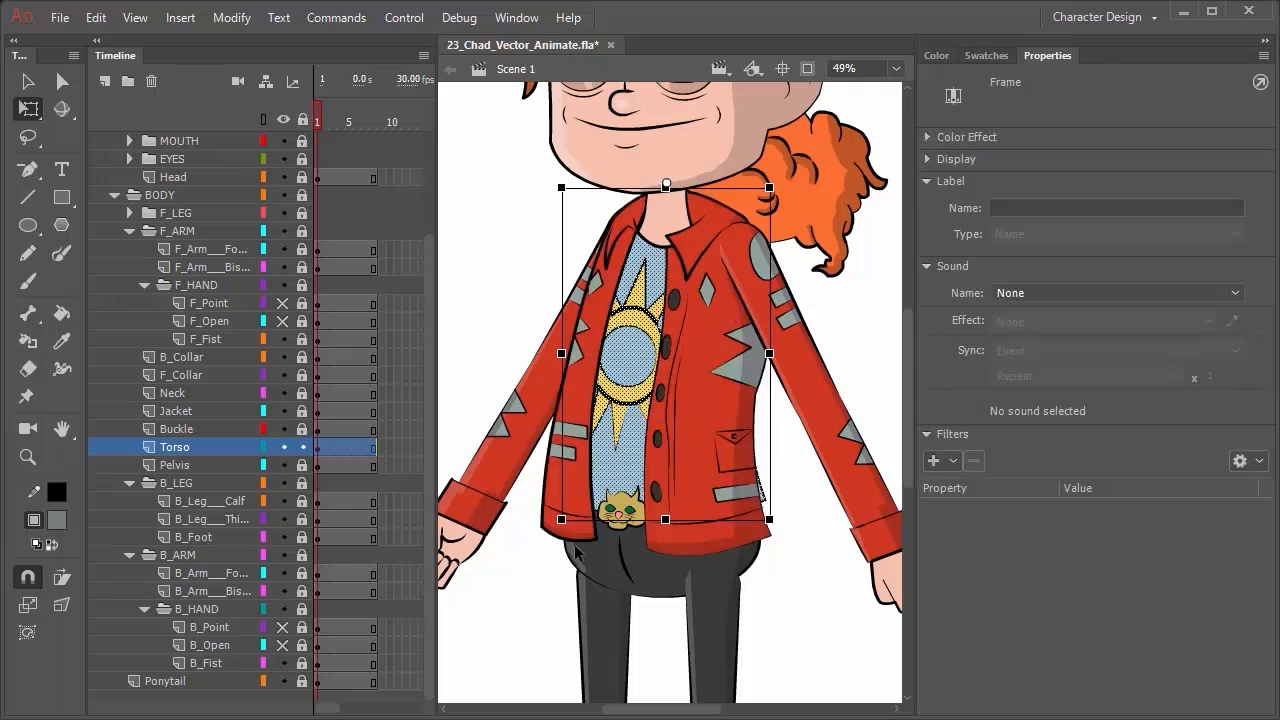
left_click(282, 411)
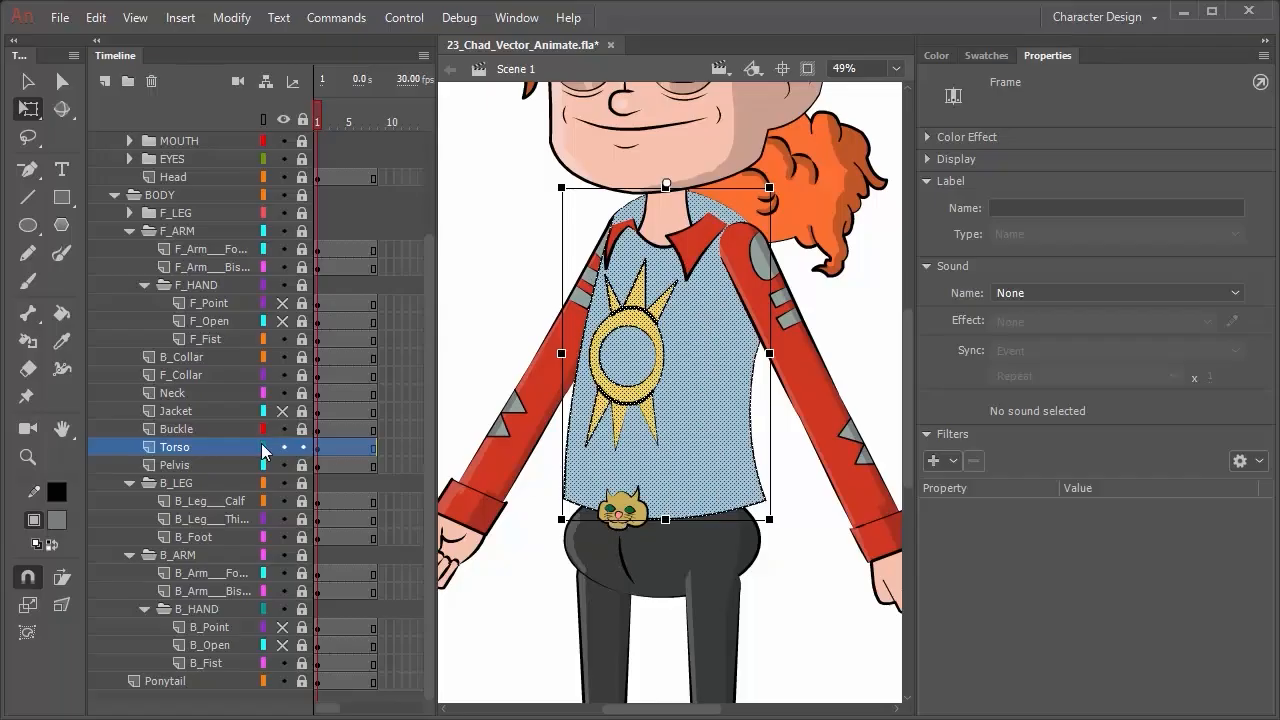
Unlock the Pelvis layer and stretch the pelvis shape upward behind the shirt to a height of 301.85.
left_click(226, 465)
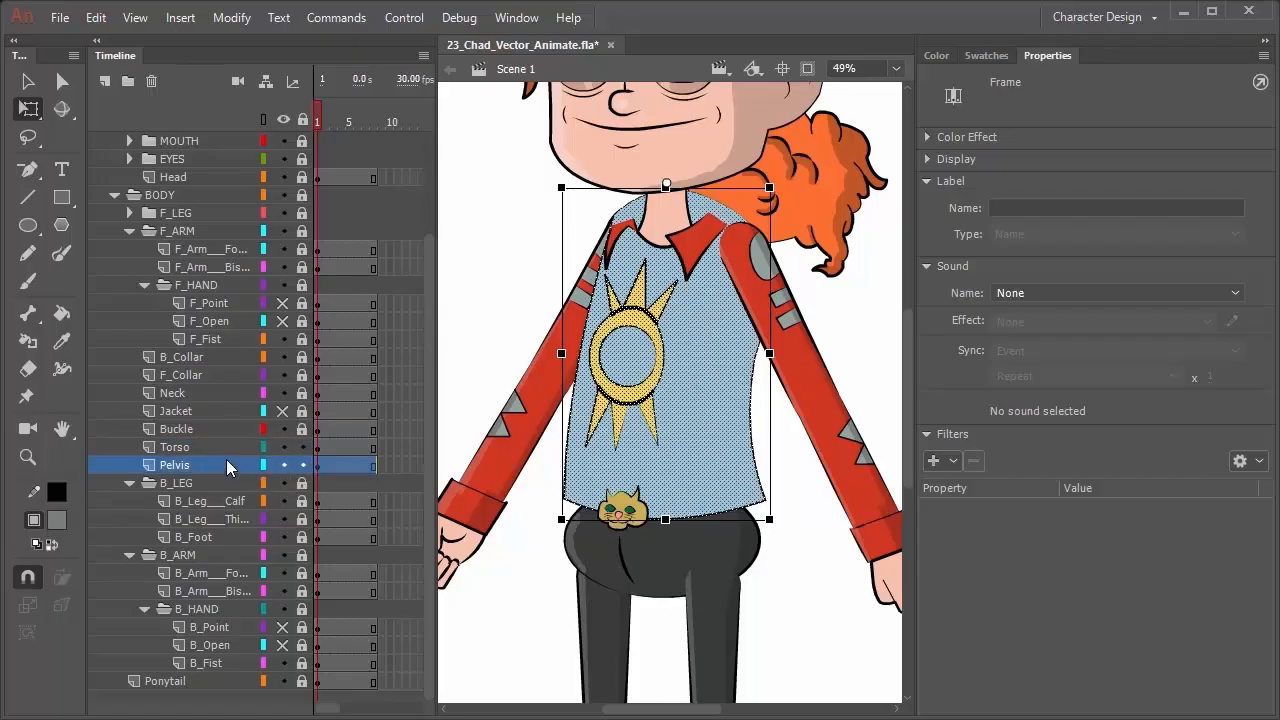
left_click(661, 553)
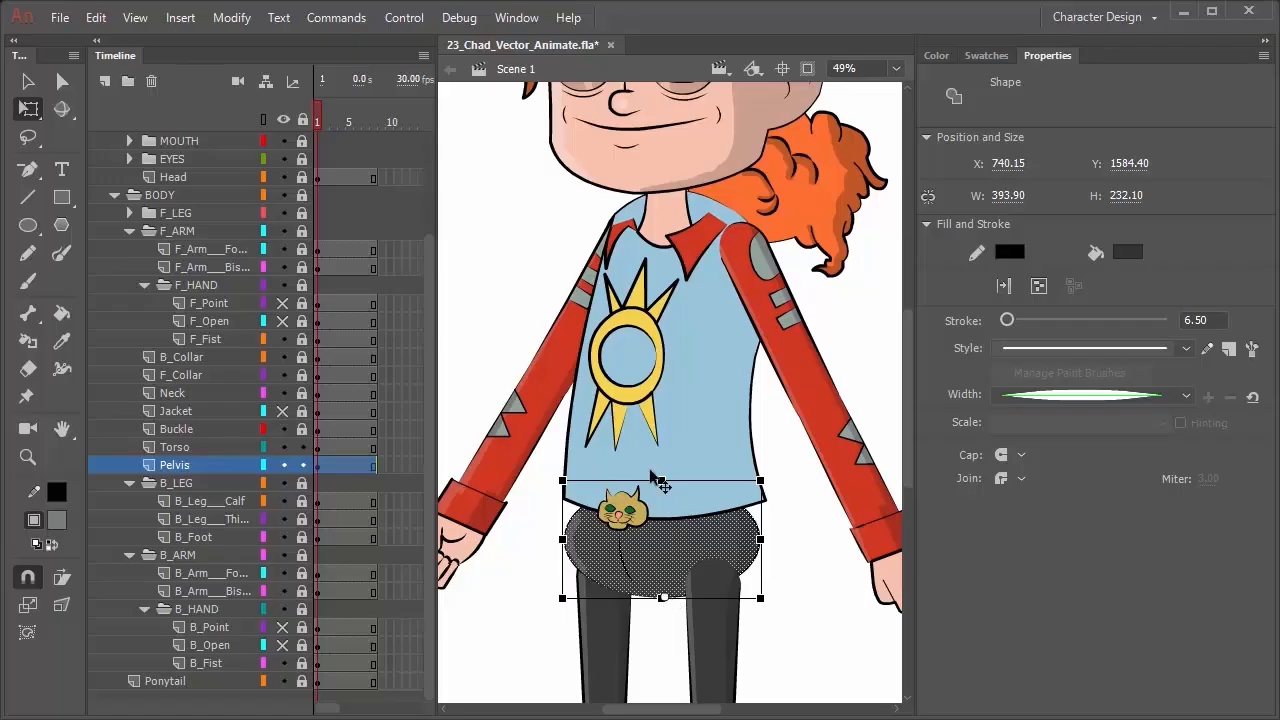
left_click_drag(661, 480, 659, 445)
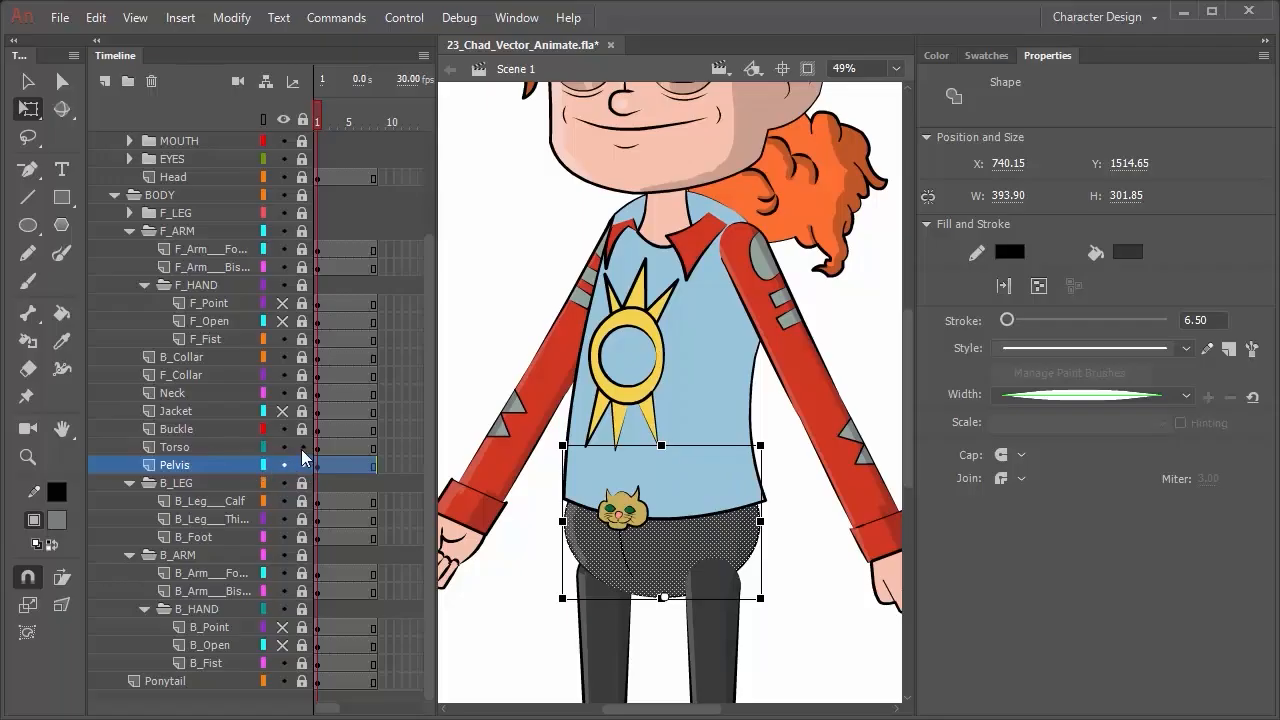
Turn off snapping, check the stretched pelvis with the jacket shown and hidden, and leave the Jacket layer visible.
left_click(283, 411)
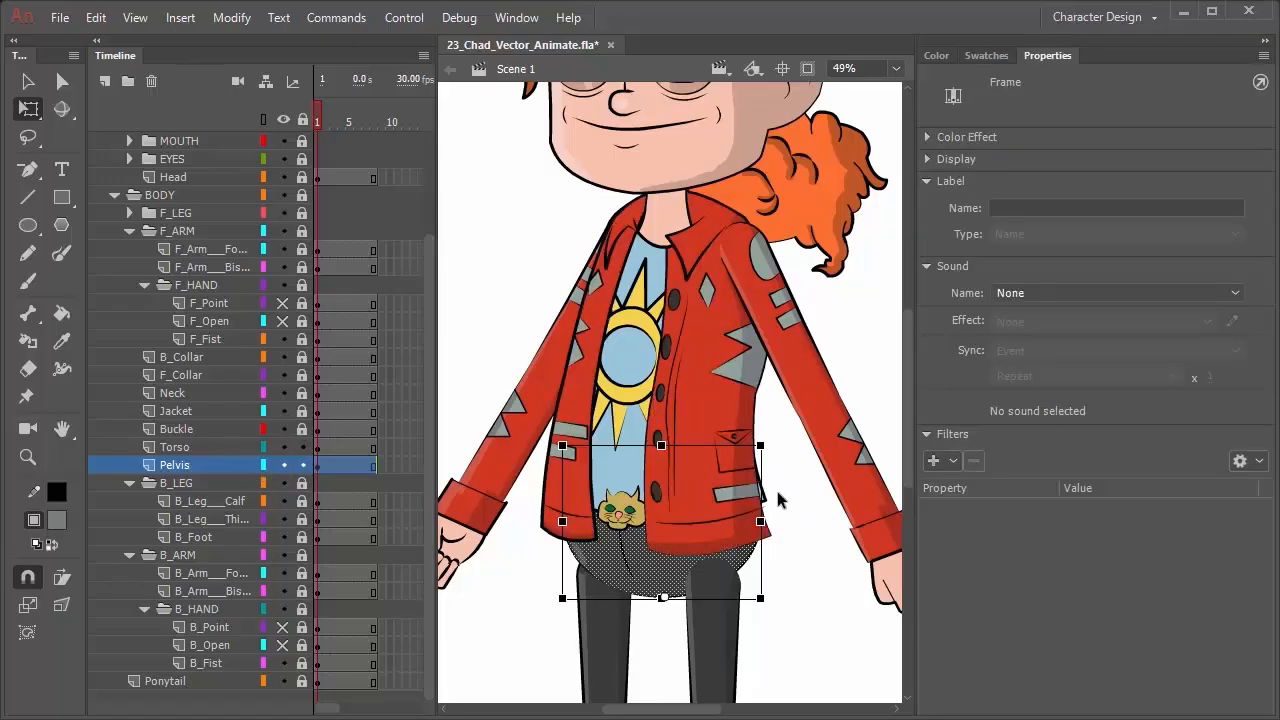
left_click(28, 81)
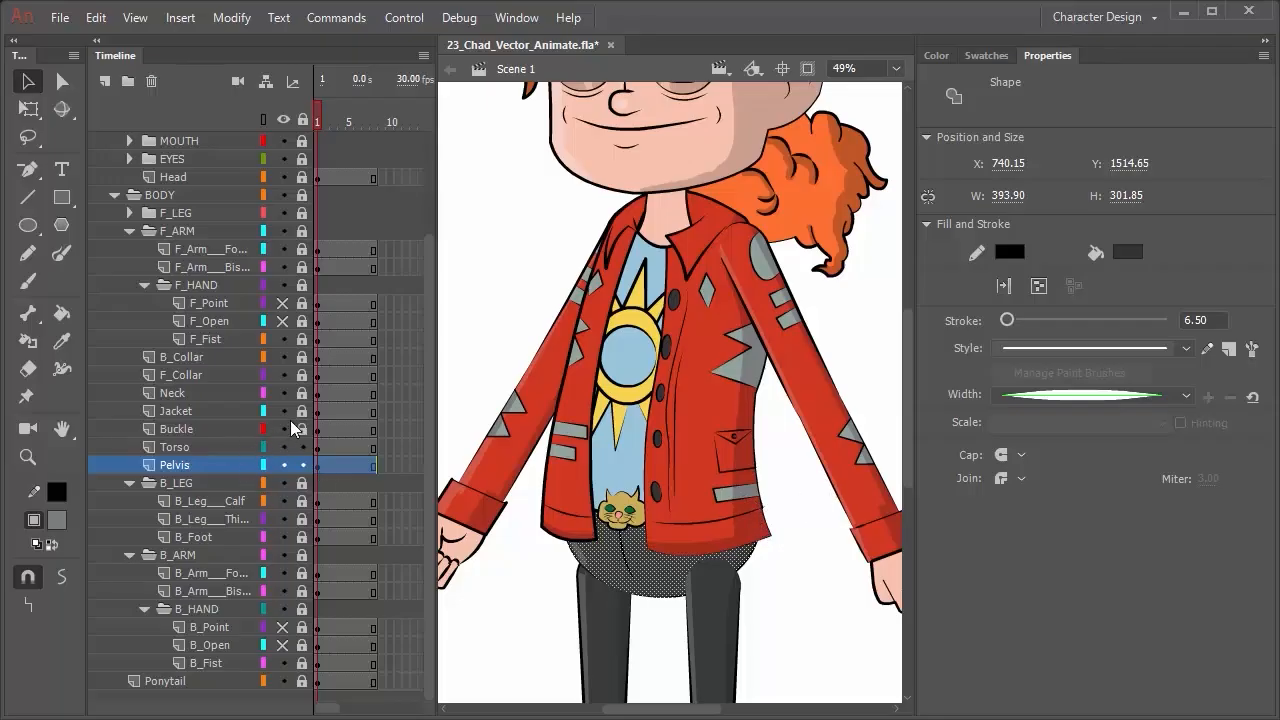
left_click(28, 577)
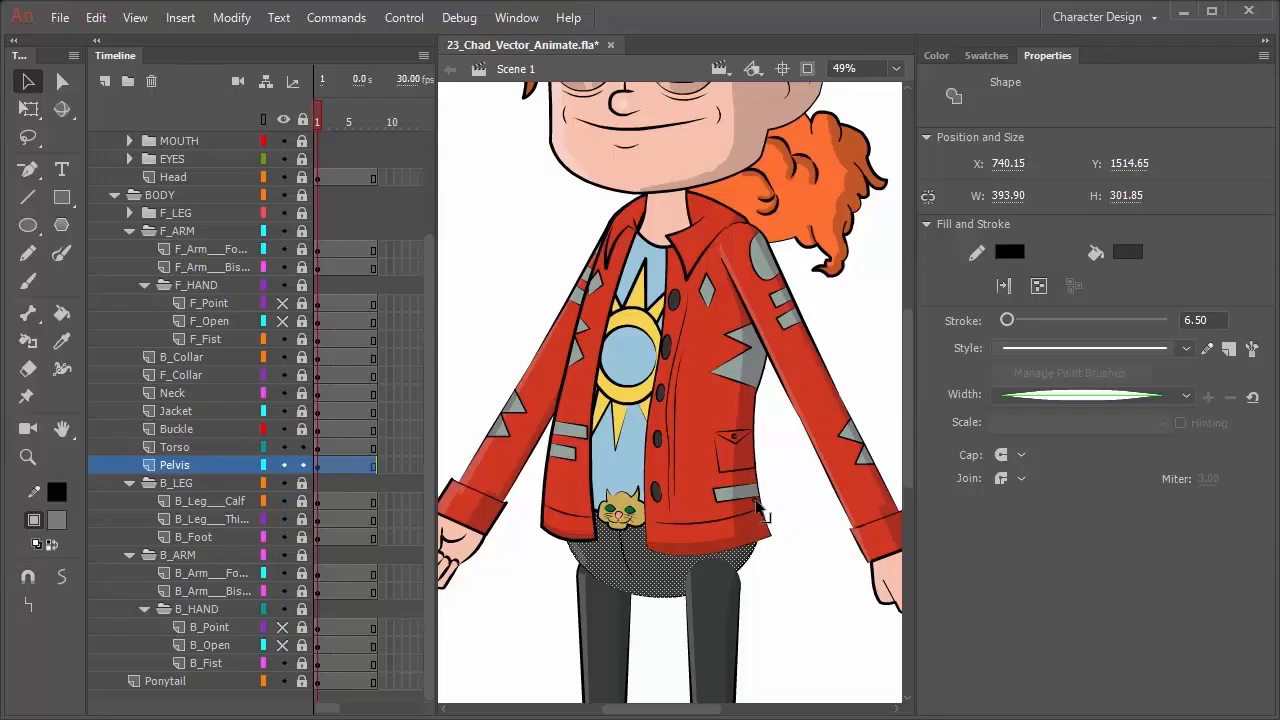
left_click(283, 411)
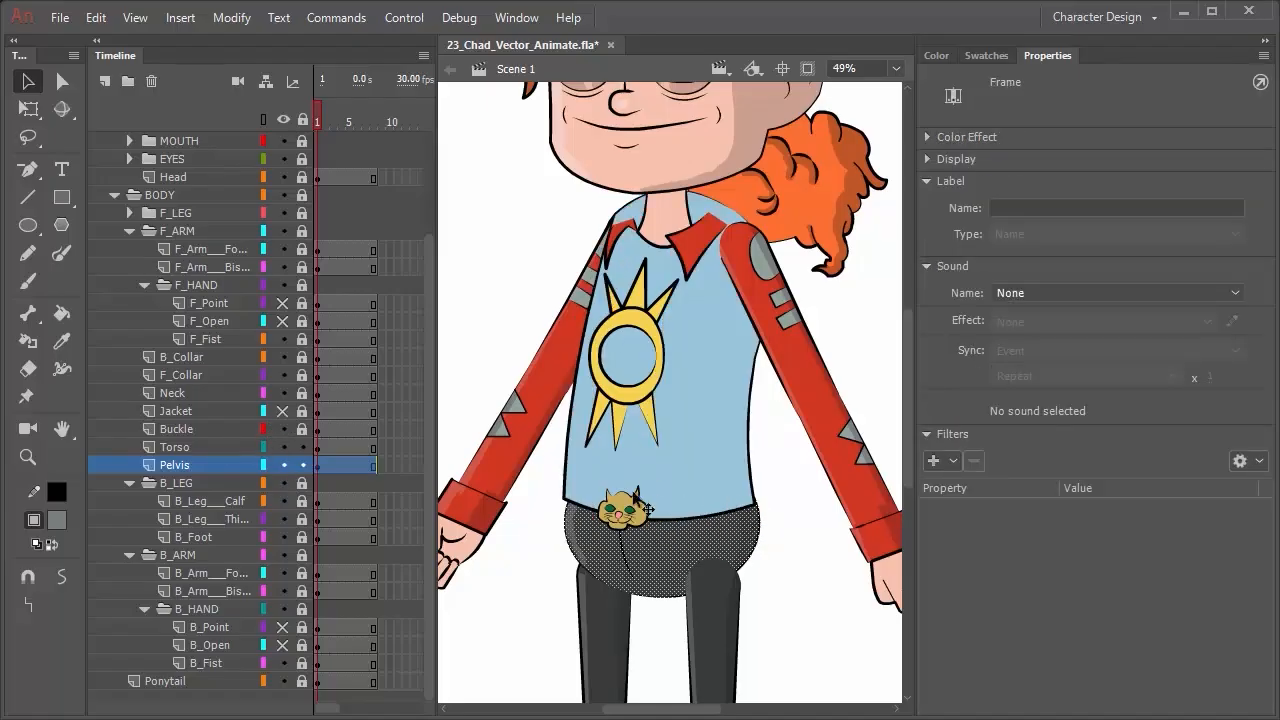
left_click(283, 411)
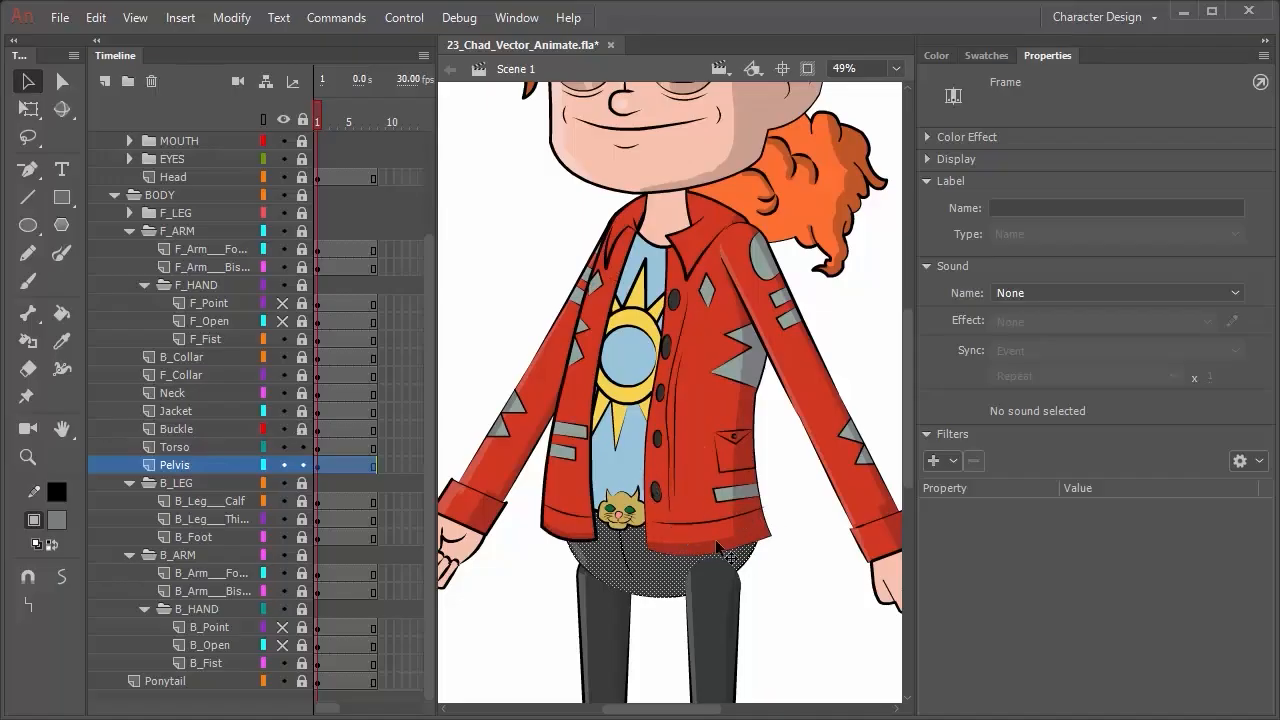
Lock the Pelvis layer and recolour both eyes of the cat belt buckle from the swatches to yellow-green.
scroll(632, 537, "down", 1)
scroll(632, 530, "up", 5)
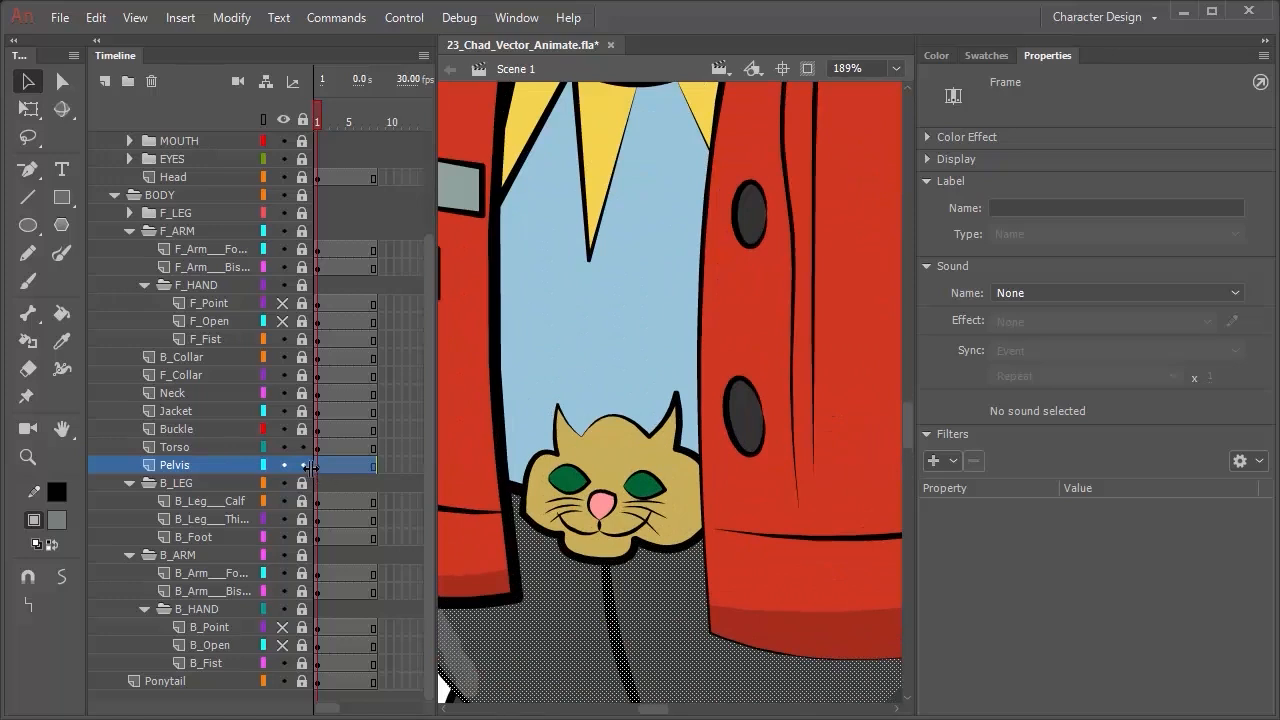
left_click(302, 465)
left_click(576, 479)
left_click(655, 505, "shift")
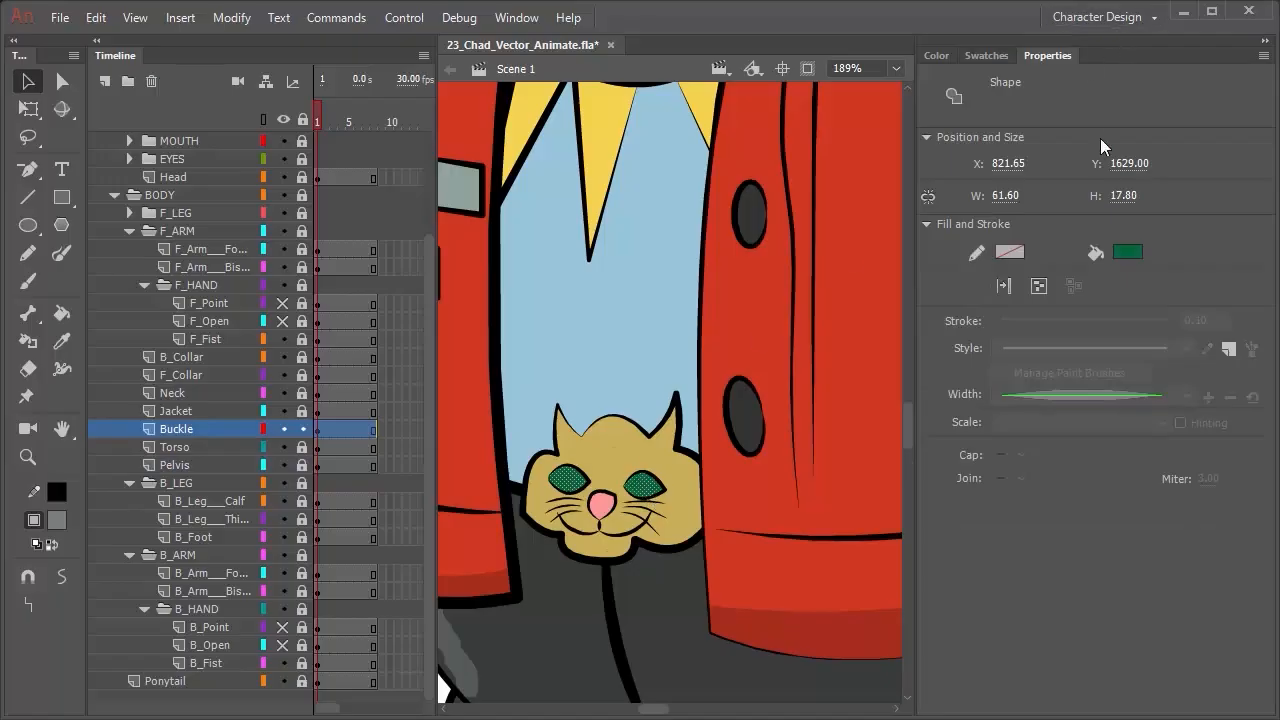
left_click(1127, 252)
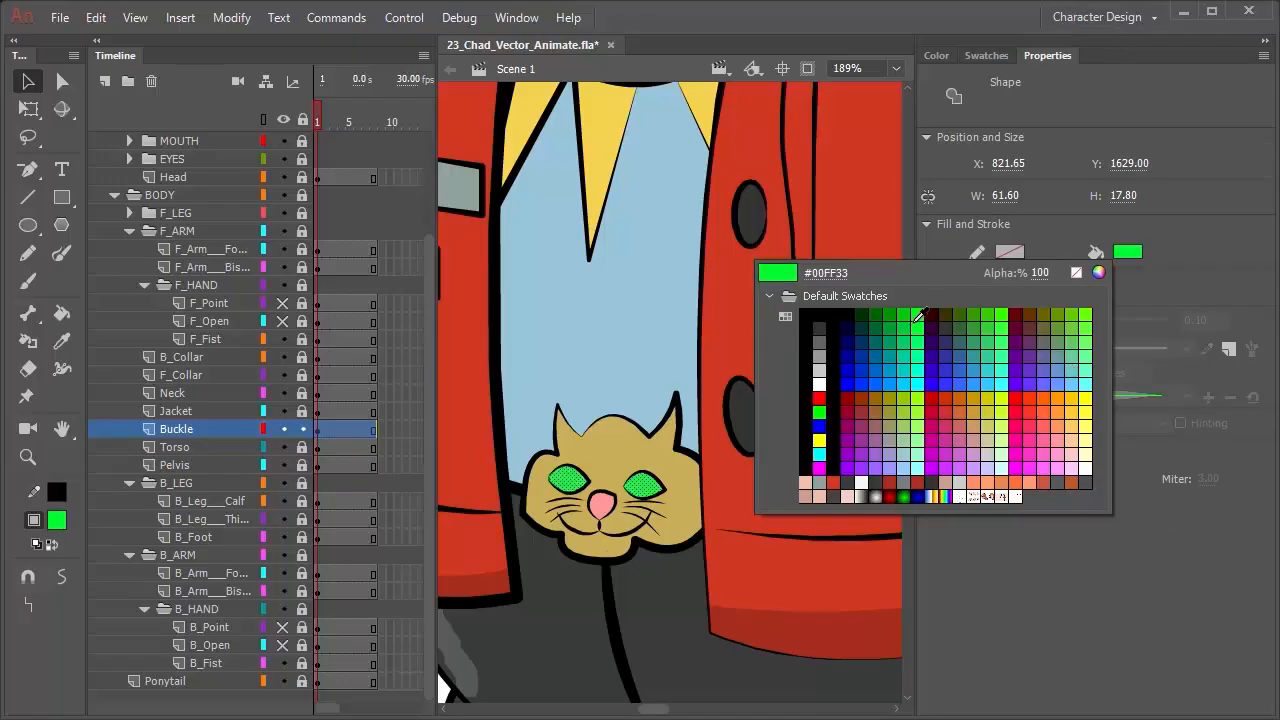
left_click(913, 386)
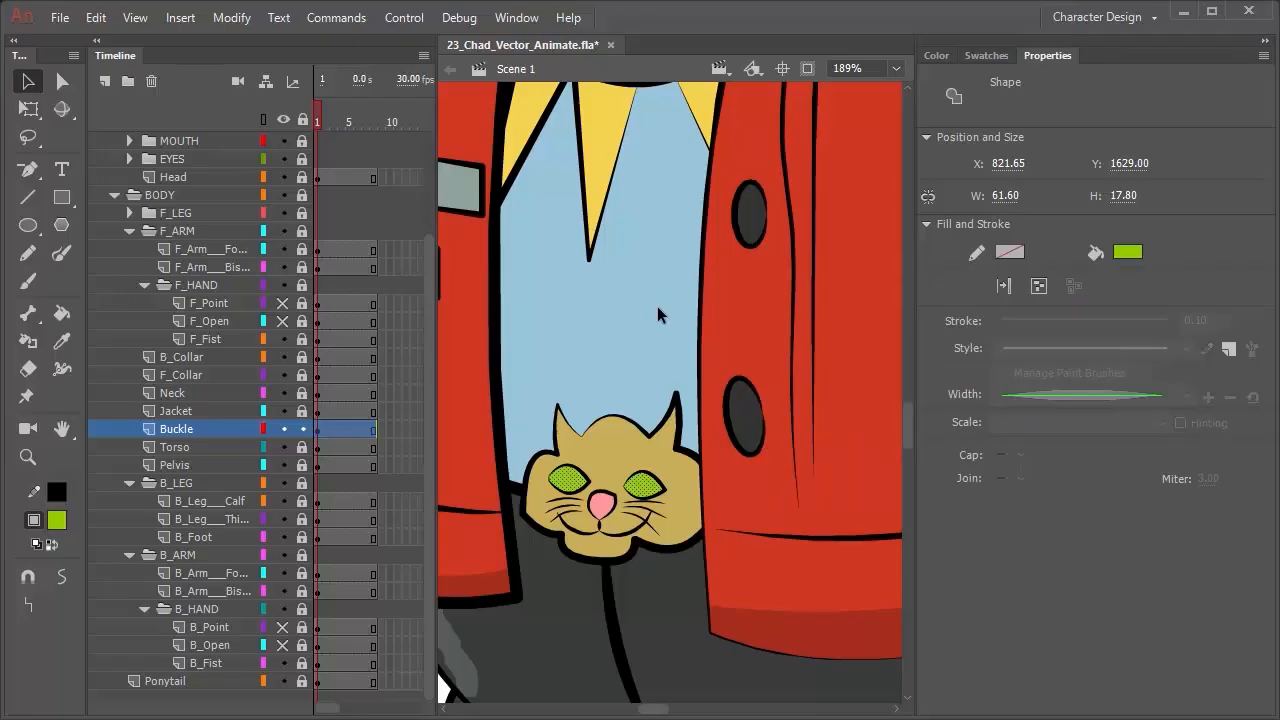
Add the eye outlines to the selection and squash the buckle cat's eyes vertically to a height of 9.10.
double_click(637, 487, "shift")
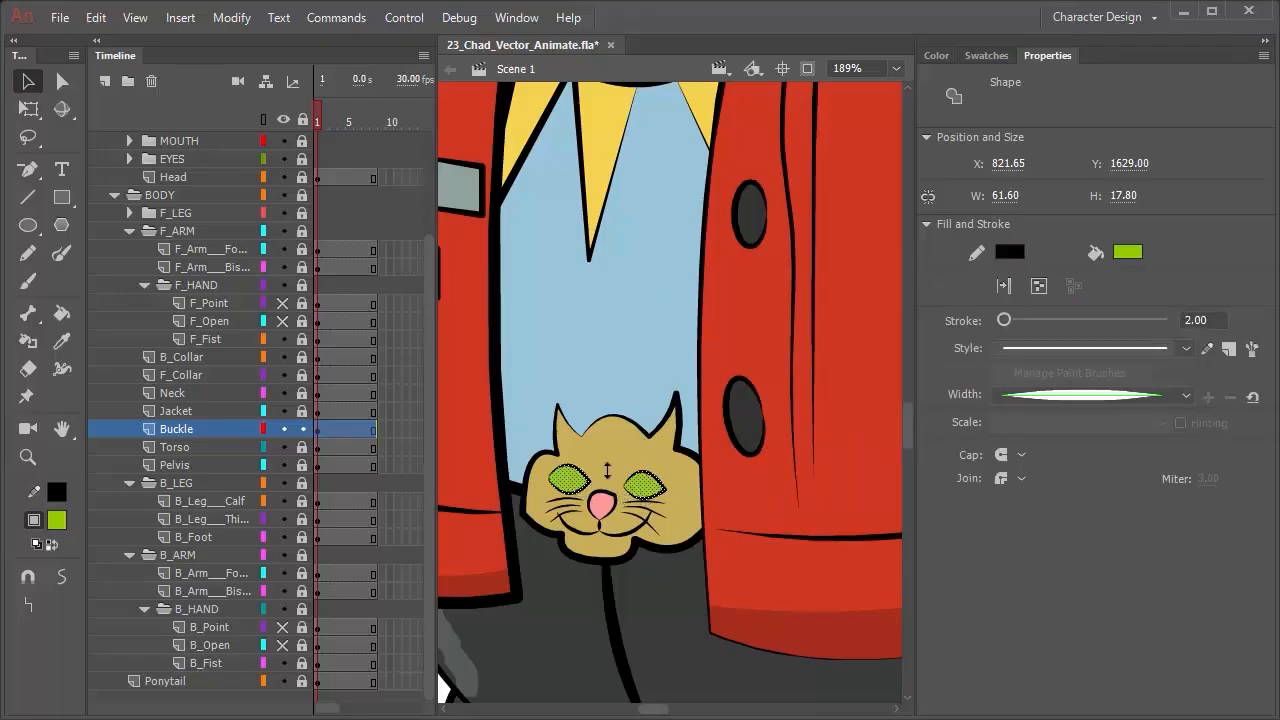
key("q")
mouse_move(607, 481)
left_mouse_down()
mouse_move(607, 462)
mouse_move(613, 484)
left_mouse_up()
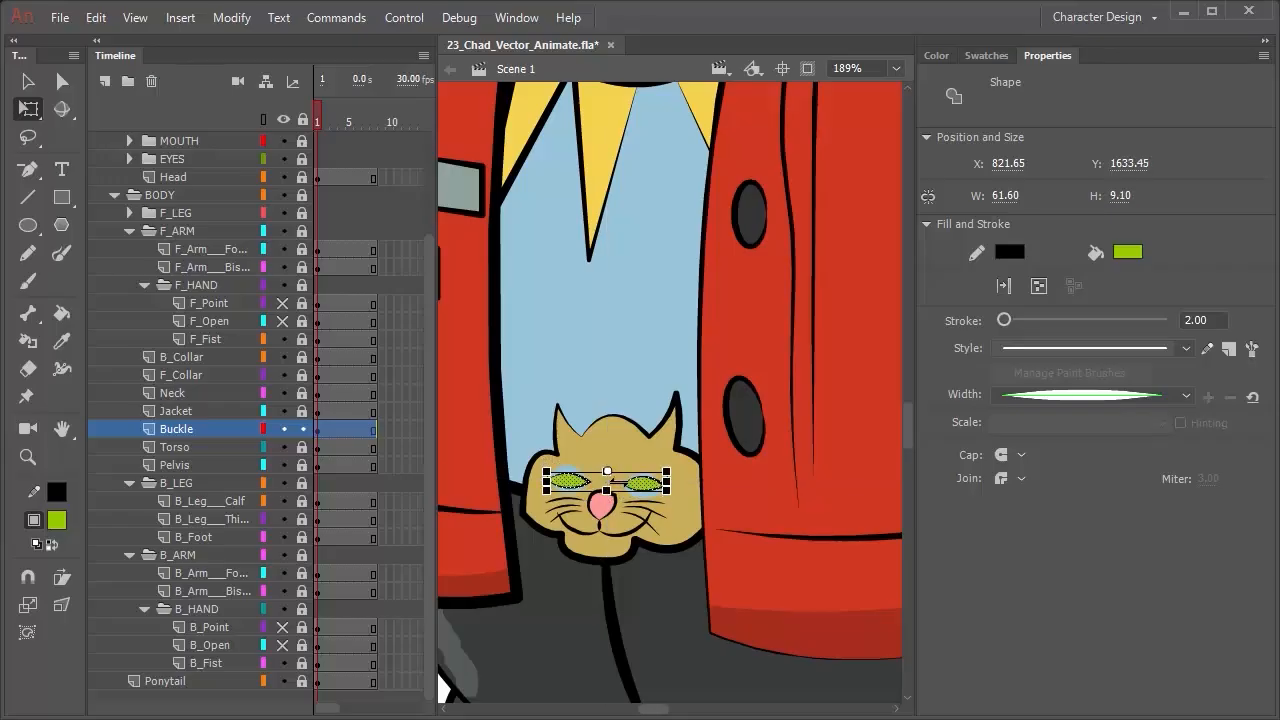
left_click(638, 339)
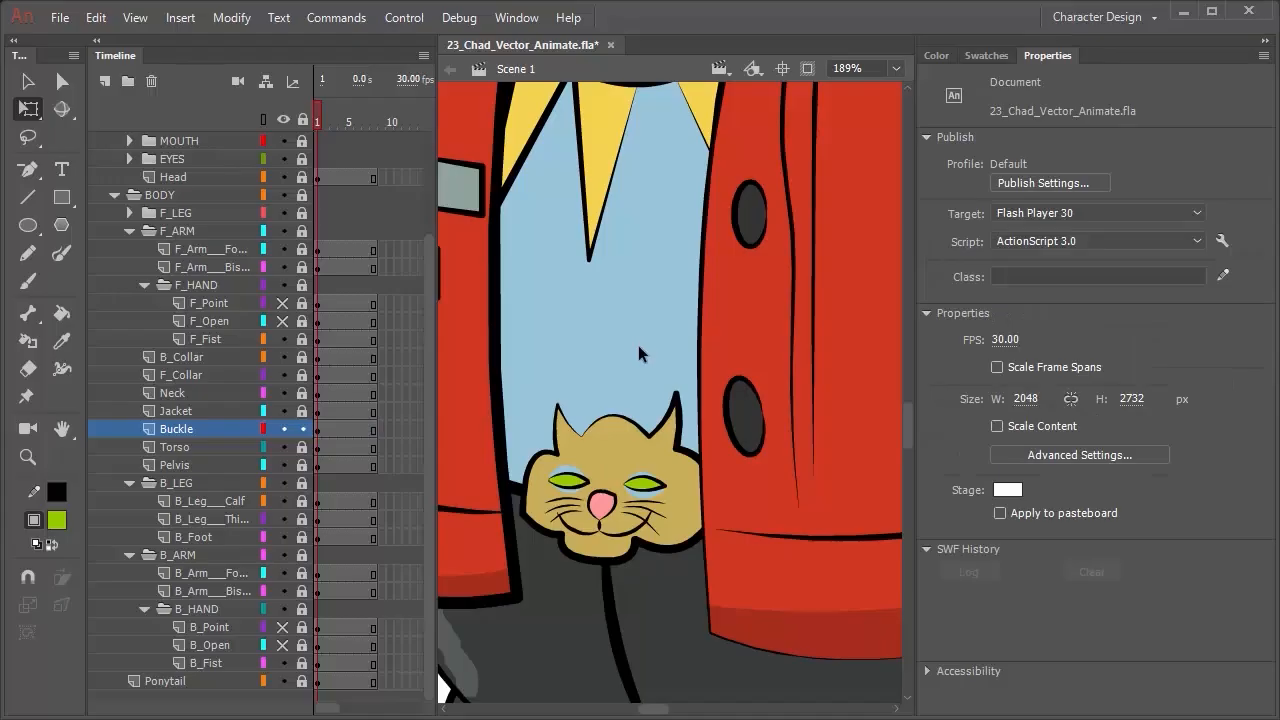
Fill the gaps above and below both buckle eyes with the cat's sampled tan face colour, and lock the Buckle layer.
key("i")
left_click(658, 500)
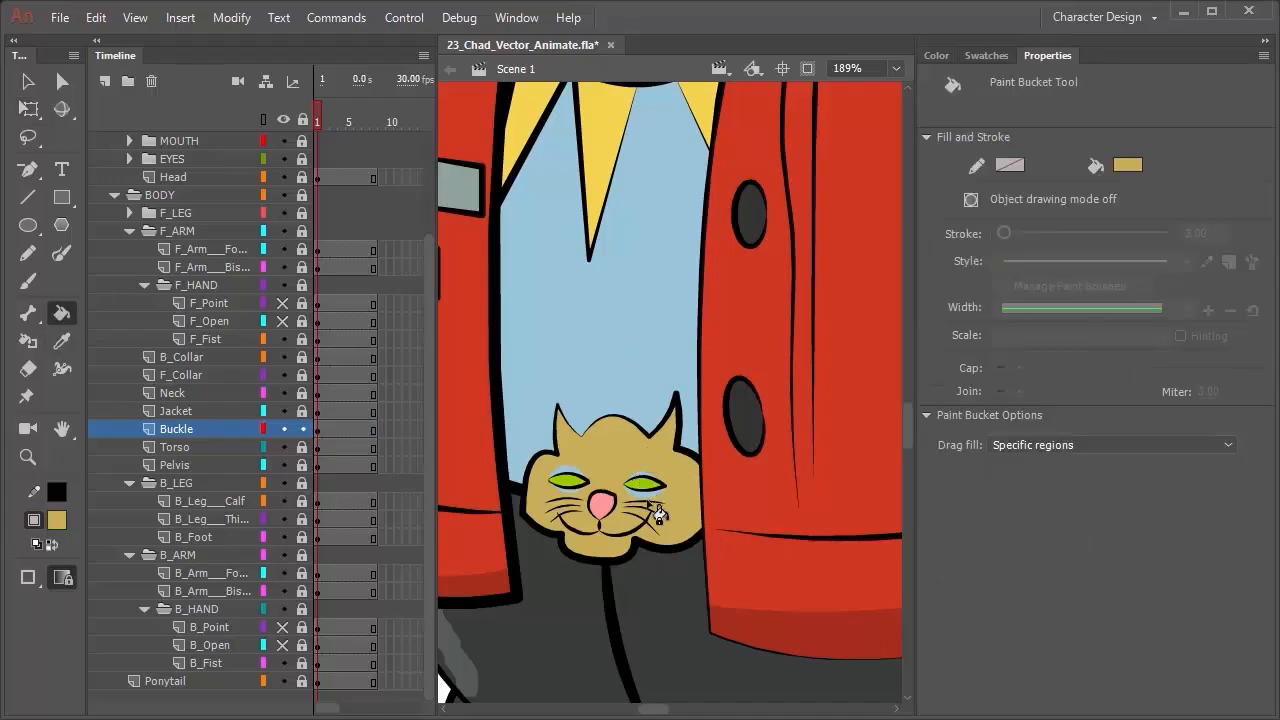
left_click(643, 496)
left_click(645, 475)
left_click(563, 470)
left_click(577, 494)
left_click(302, 428)
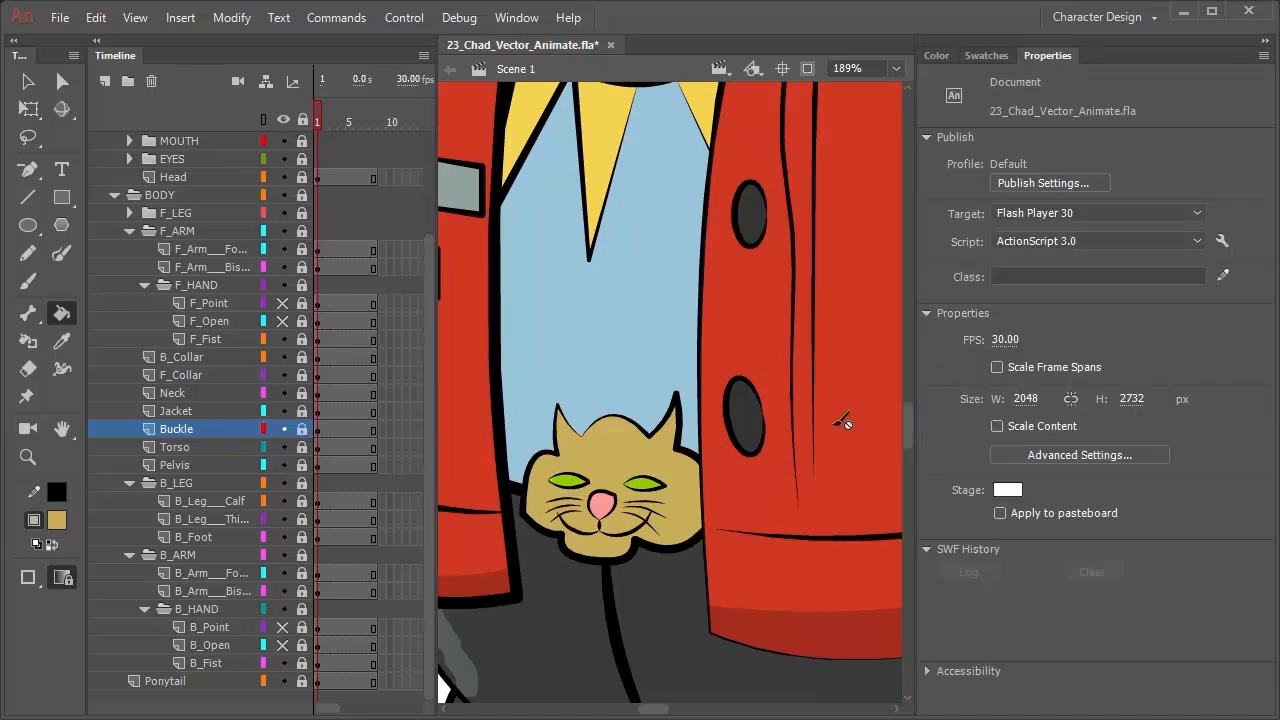
Expand the F_LEG folder, unlock its calf, thigh and foot layers, and select all three.
scroll(836, 452, "up", 2)
scroll(764, 425, "down", 6)
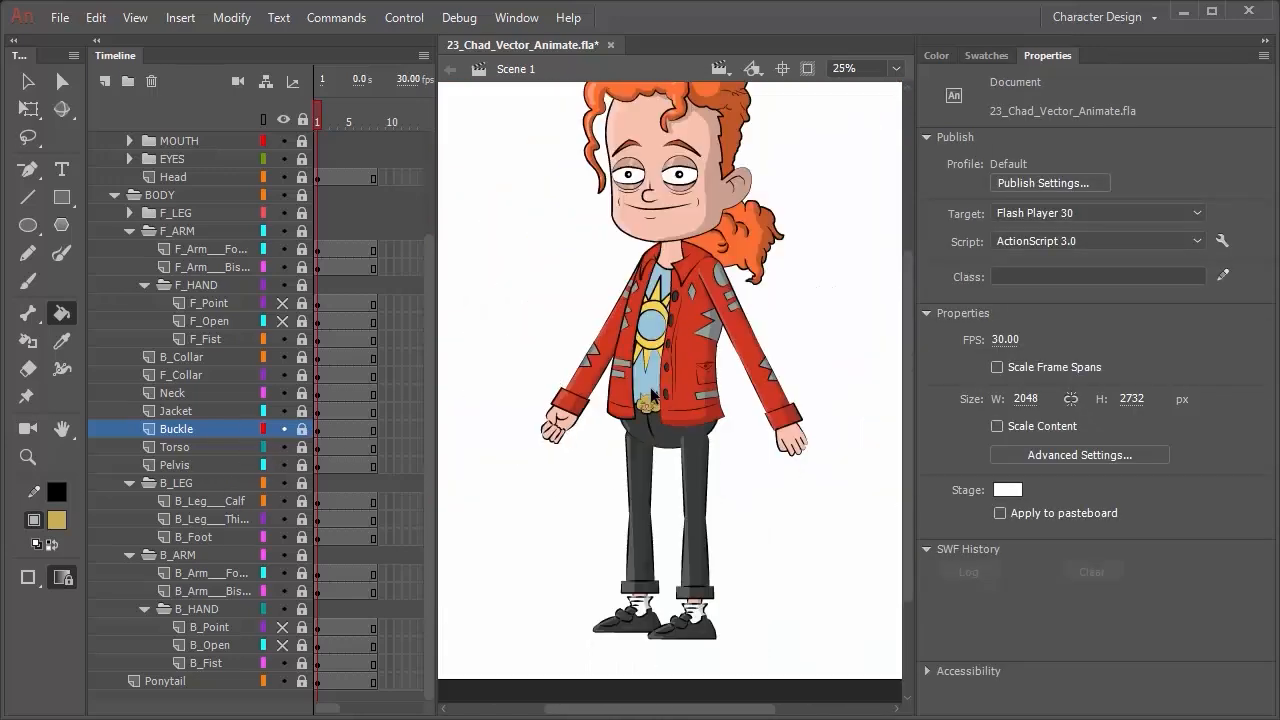
scroll(652, 395, "down", 1)
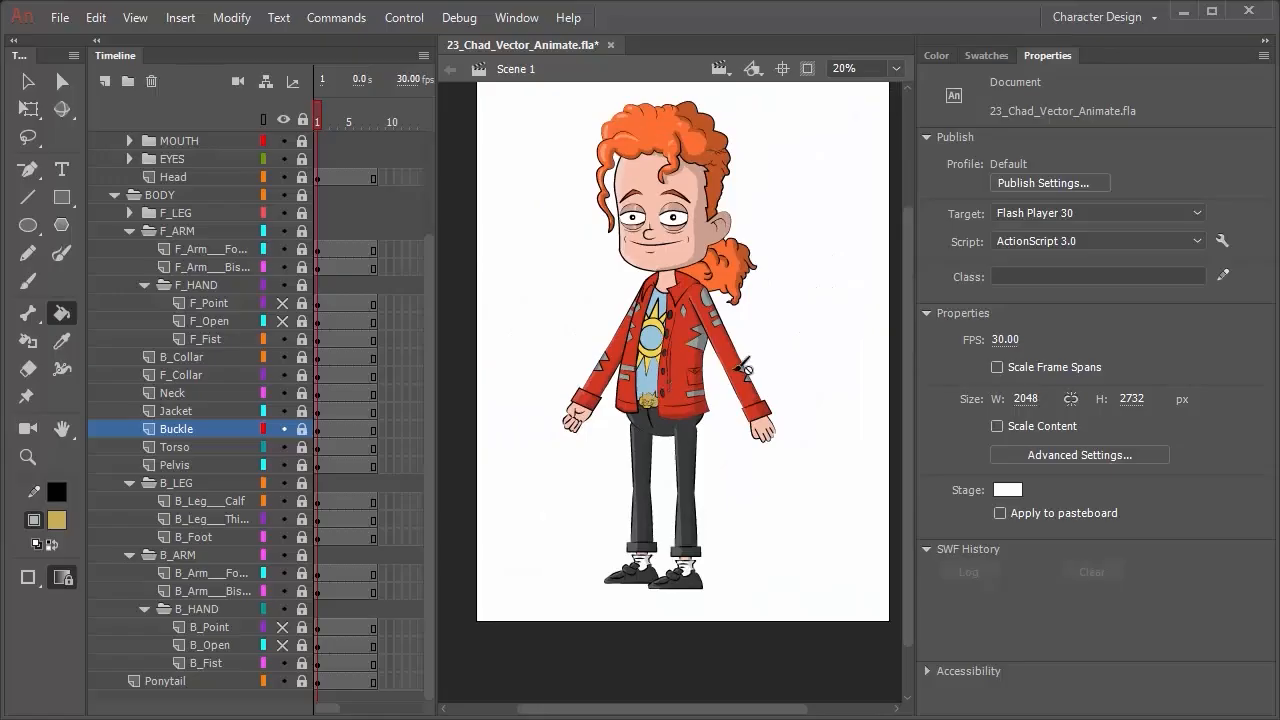
scroll(739, 440, "up", 5)
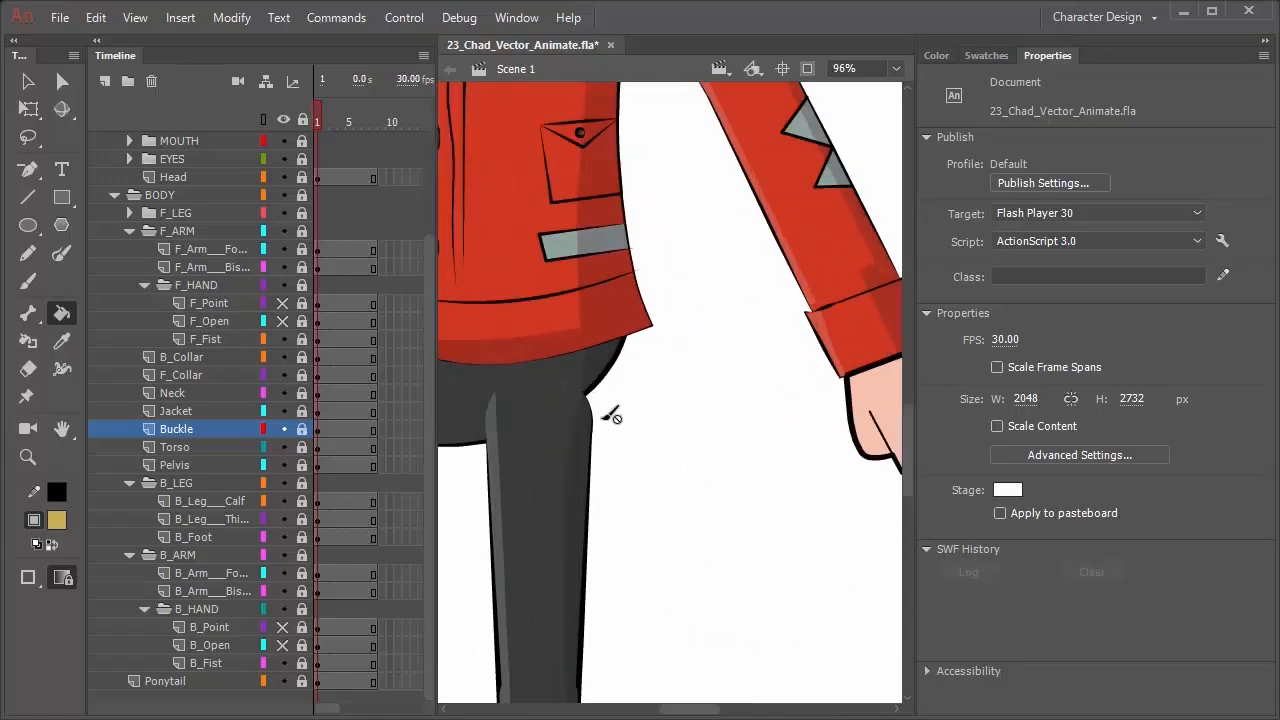
mouse_move(608, 414)
left_mouse_down()
mouse_move(728, 380)
mouse_move(750, 300)
left_mouse_up()
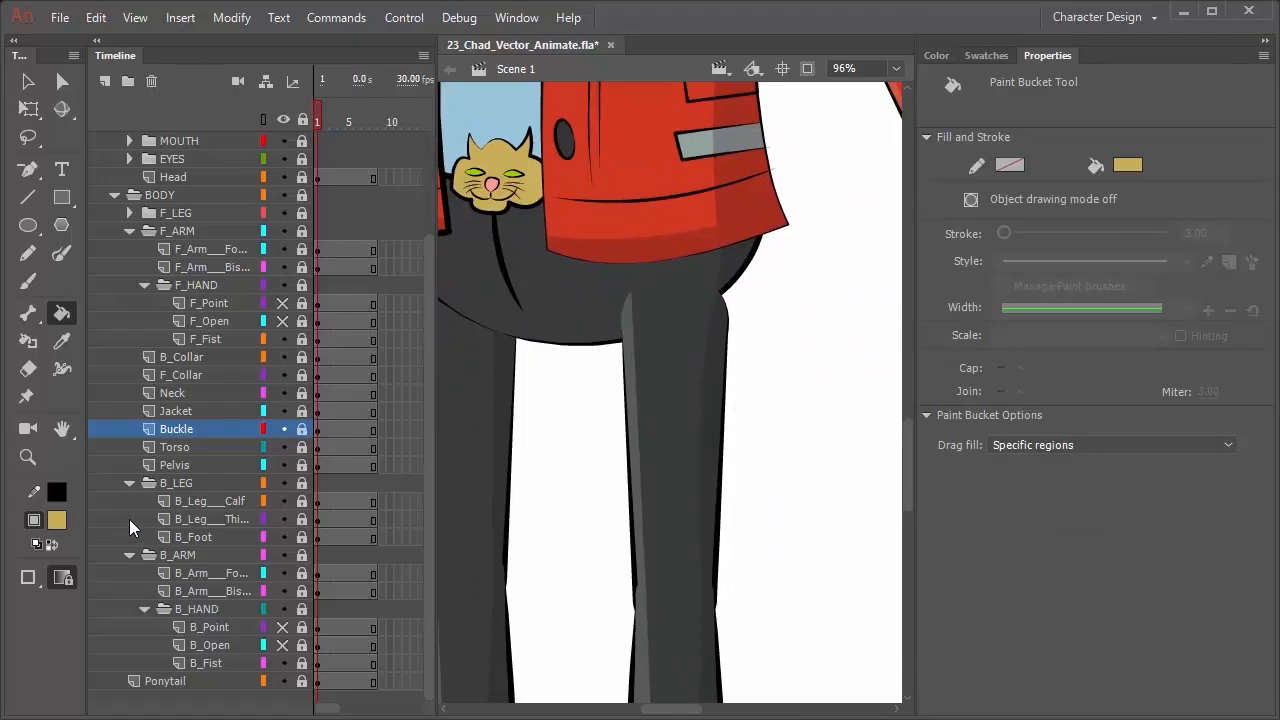
scroll(175, 420, "up", 3)
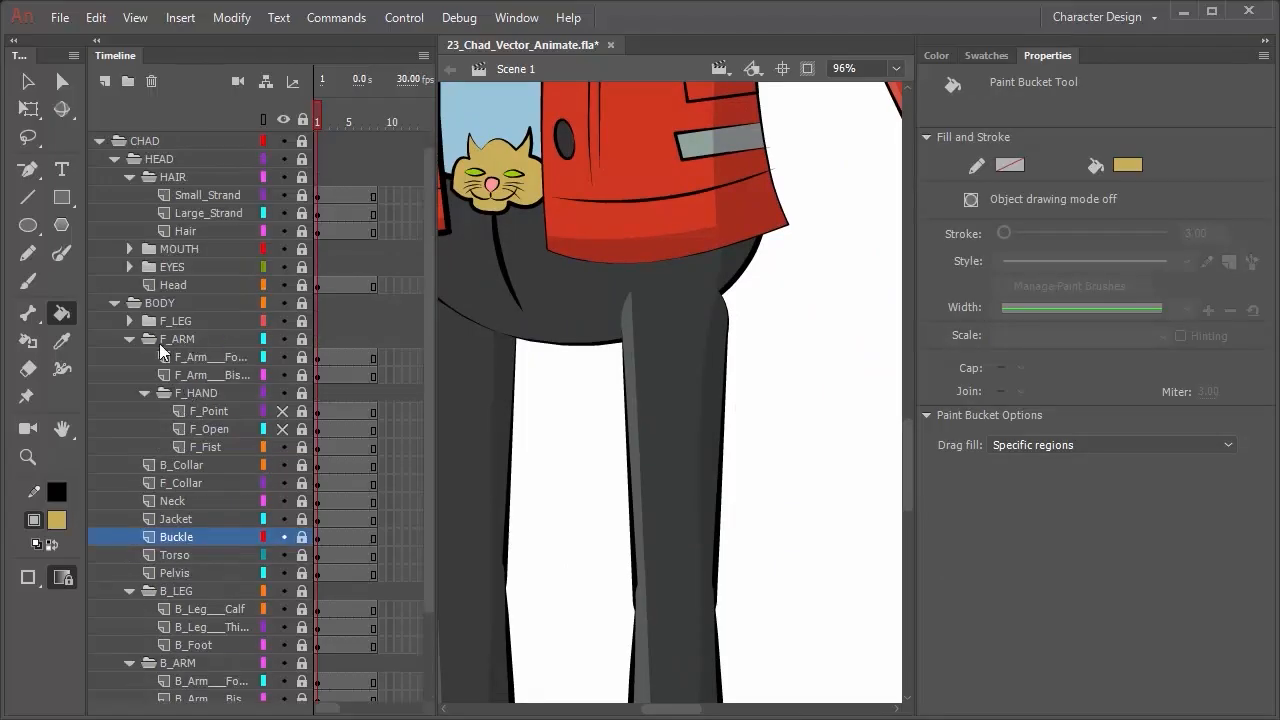
left_click(122, 322)
left_click(130, 321)
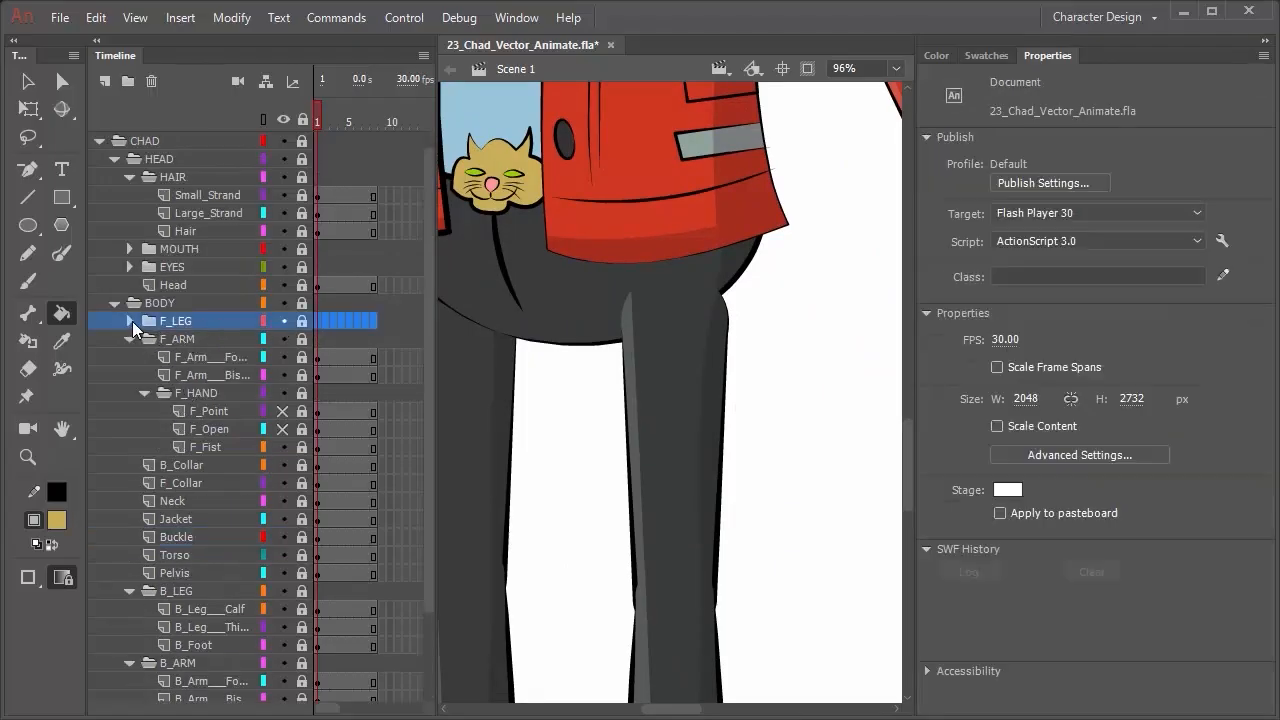
left_click_drag(302, 361, 302, 371)
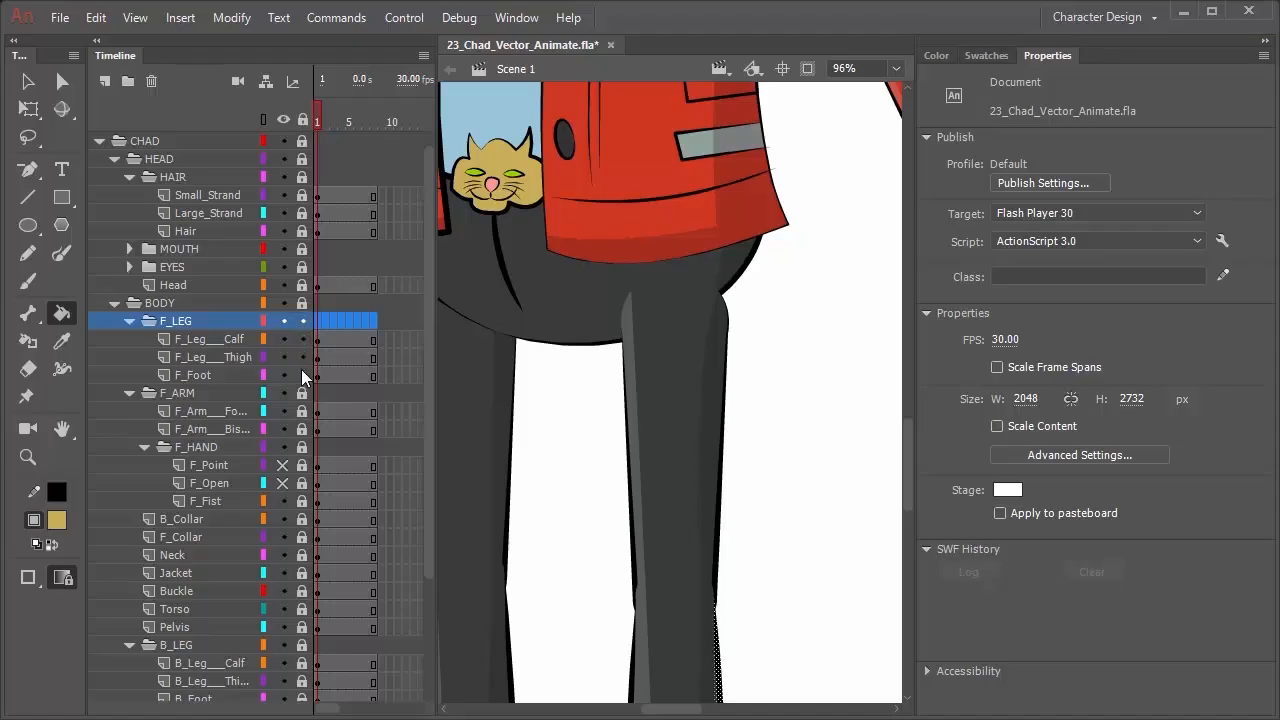
left_click(216, 338)
left_click(208, 375, "shift")
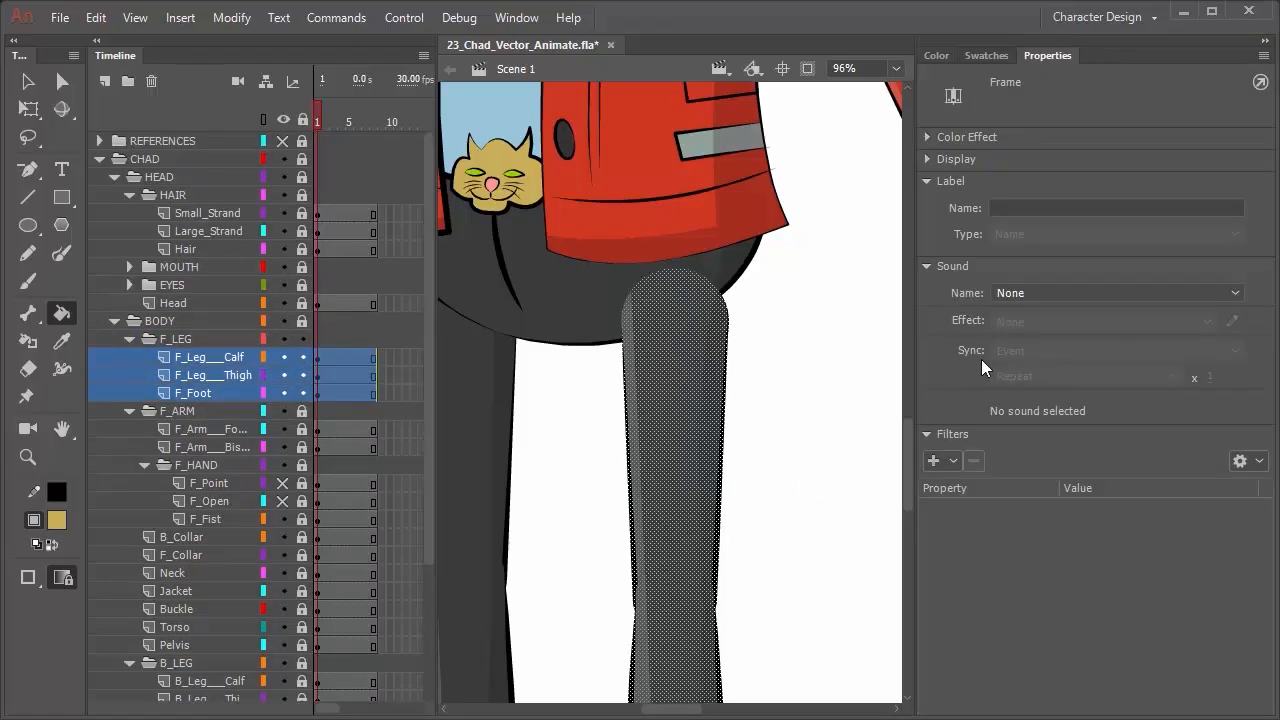
Nudge the whole front leg up to Y 1705.70 so the thigh sits higher on the pelvis, and check the result.
key("shift+Up")
key("shift+Up")
key("shift+Up")
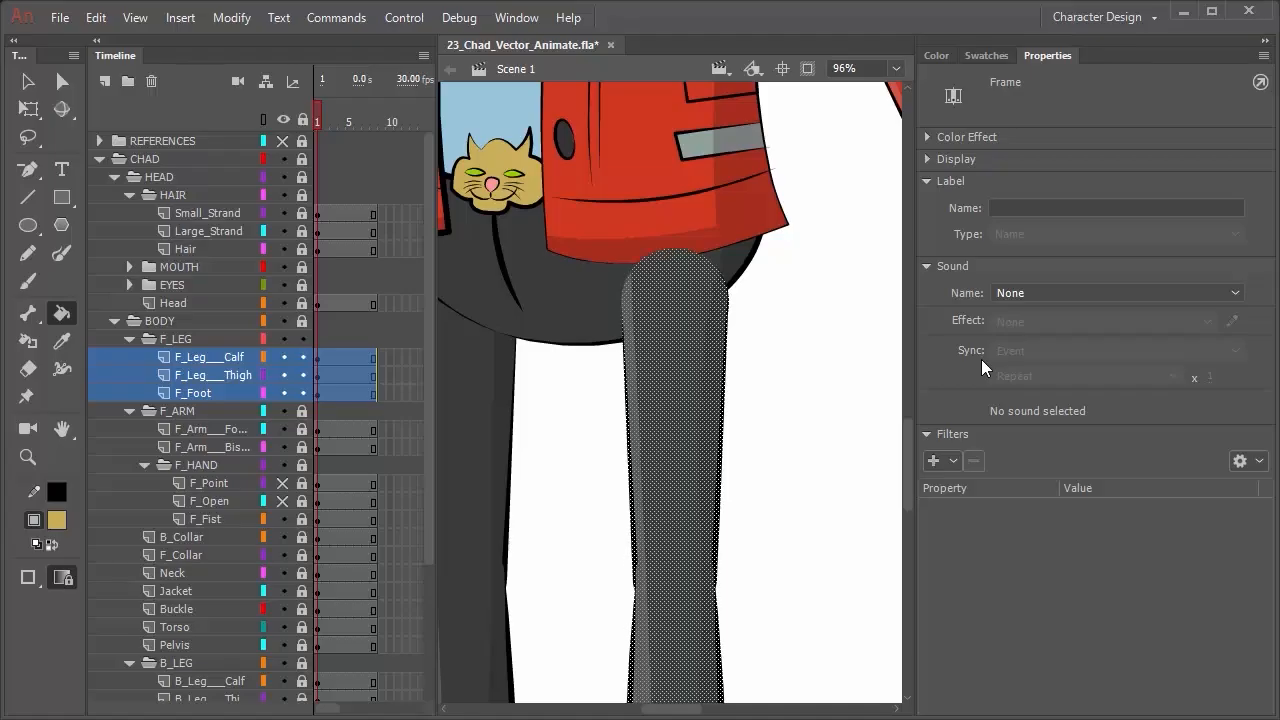
key("shift+Up")
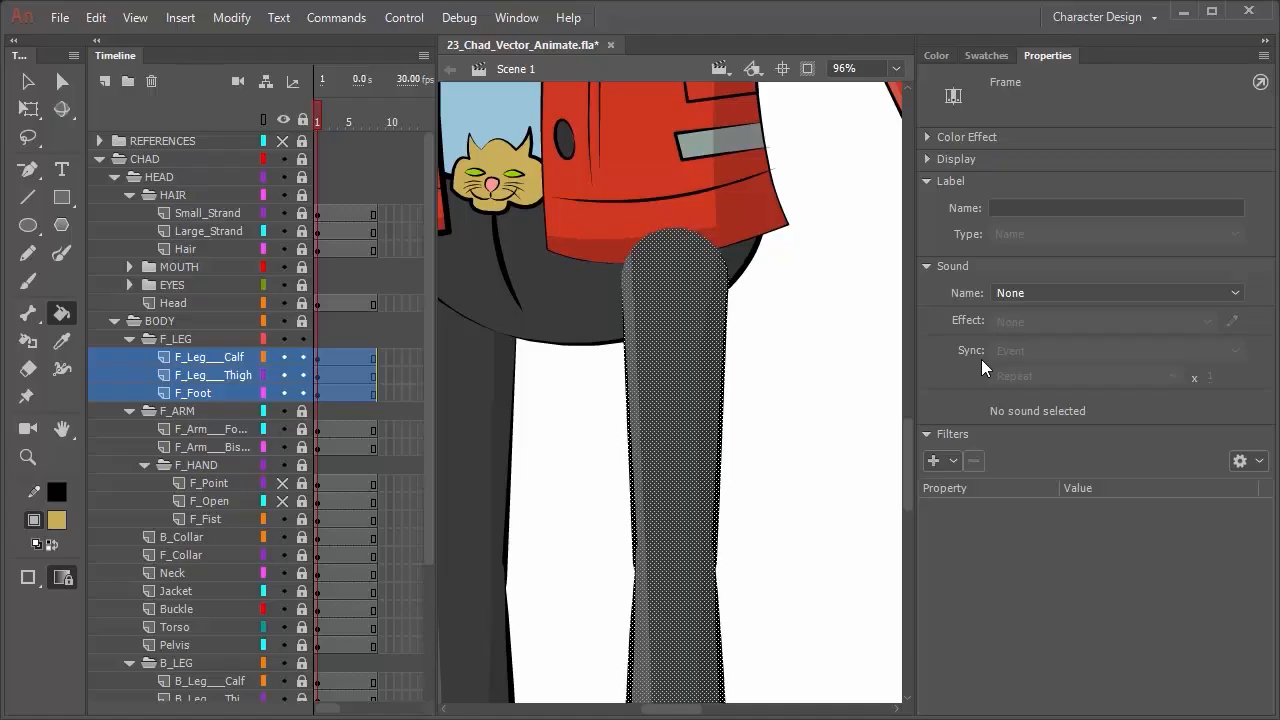
key("shift+Down")
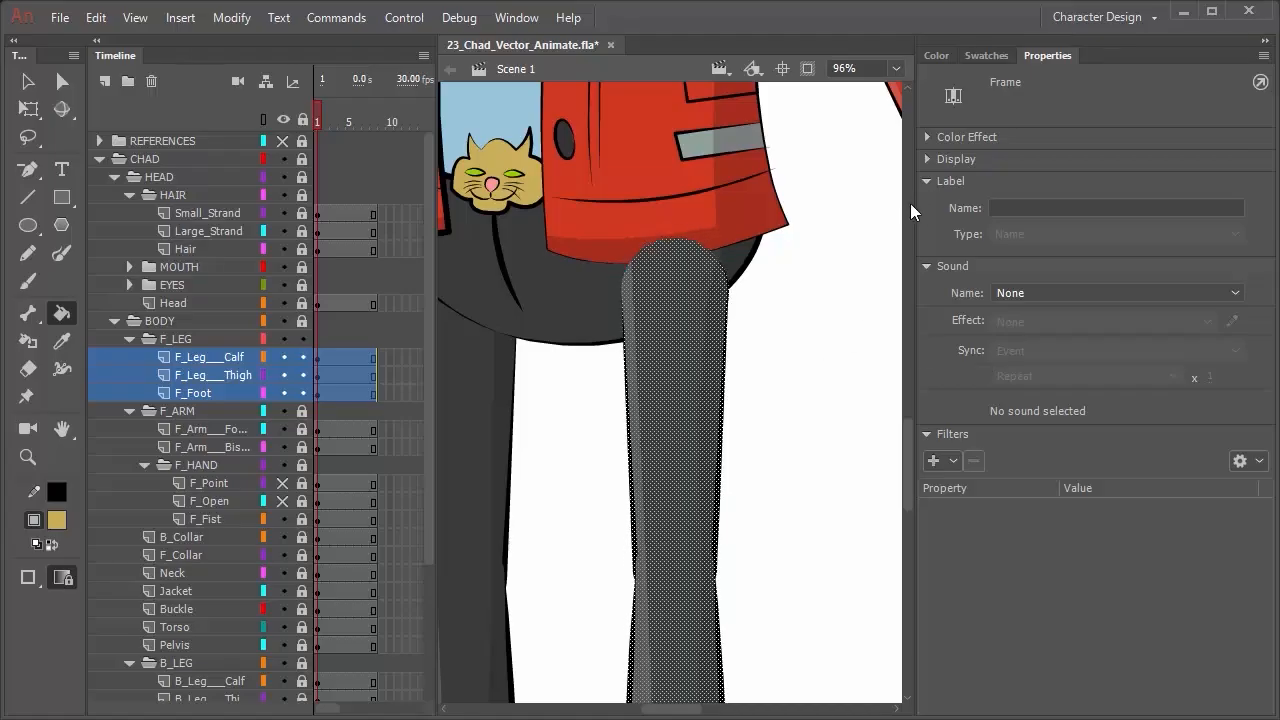
left_click(906, 351)
scroll(738, 608, "up", 2)
scroll(738, 608, "down", 6)
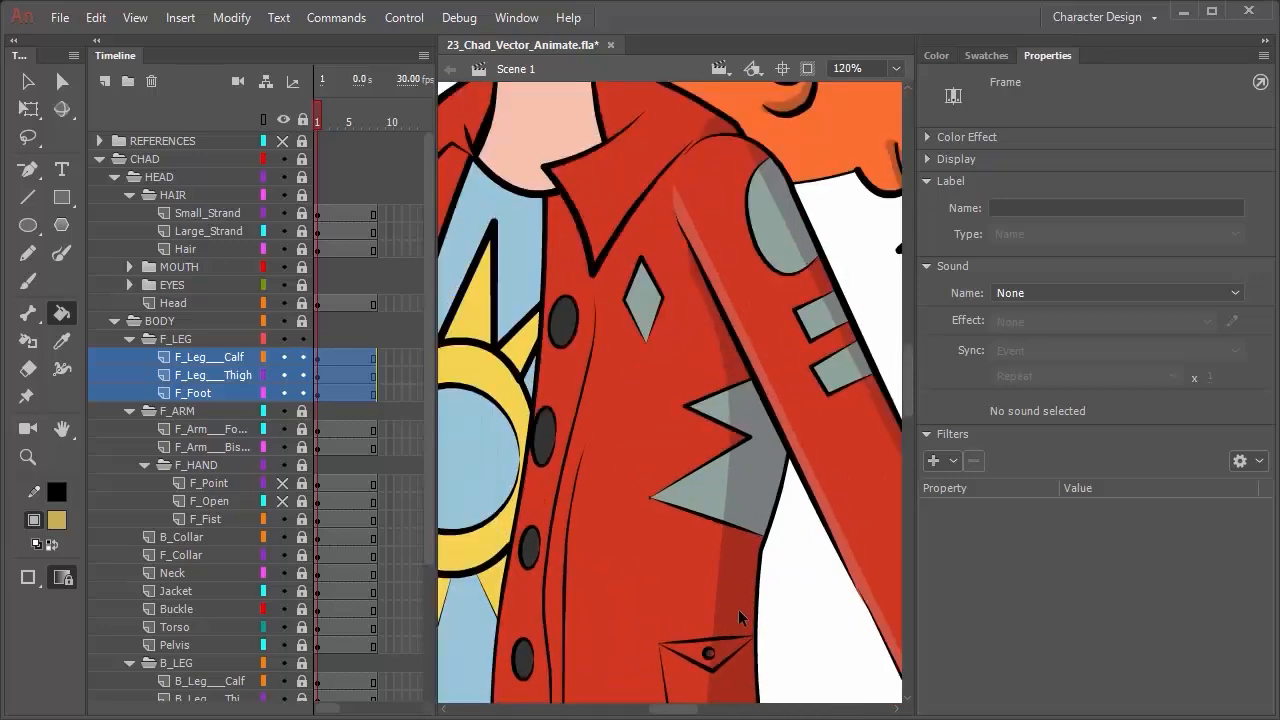
left_click_drag(613, 233, 660, 165)
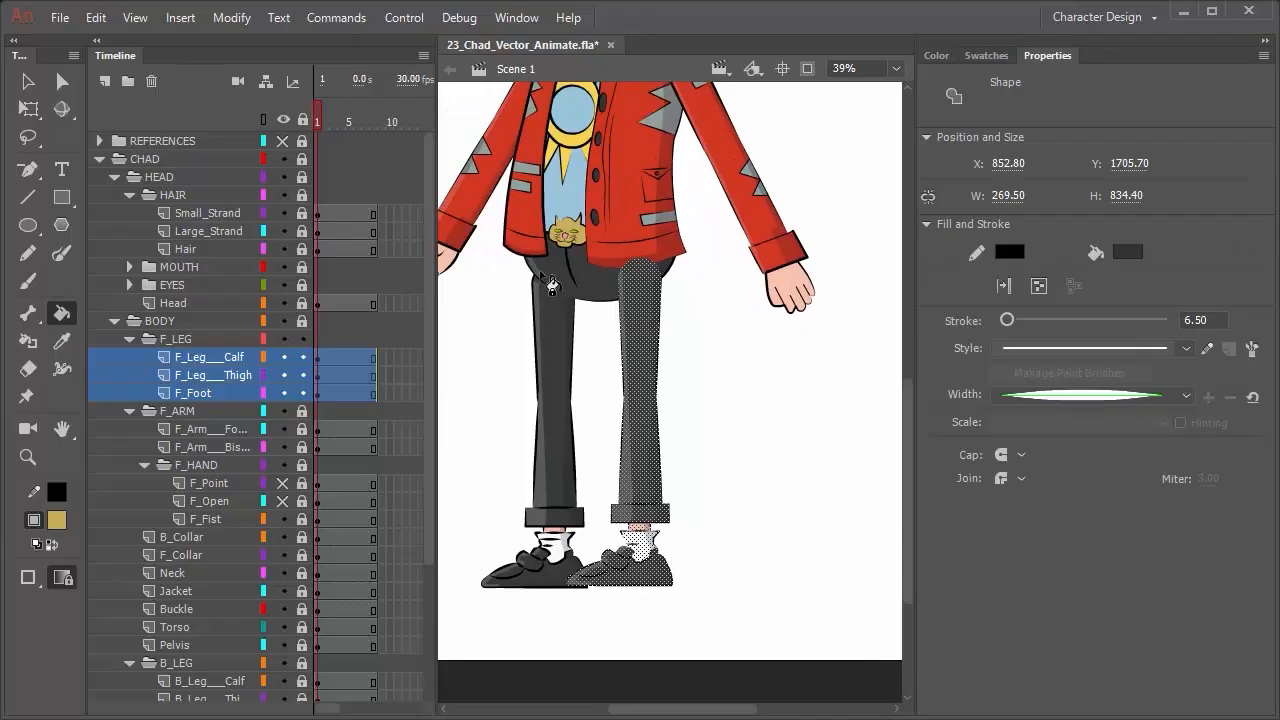
Unlock the B_LEG folder's calf, thigh and foot layers and nudge the whole back leg up slightly towards the jacket.
scroll(252, 510, "down", 4)
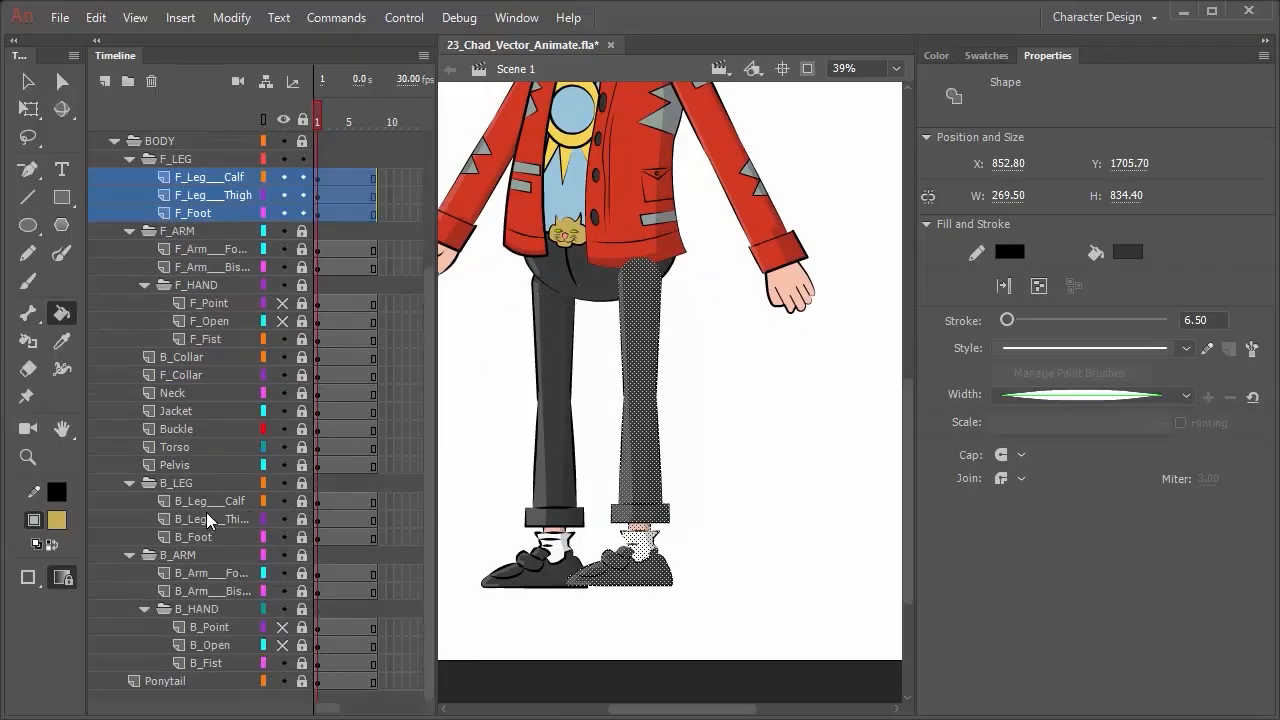
left_click(302, 483)
left_click_drag(301, 537, 298, 520)
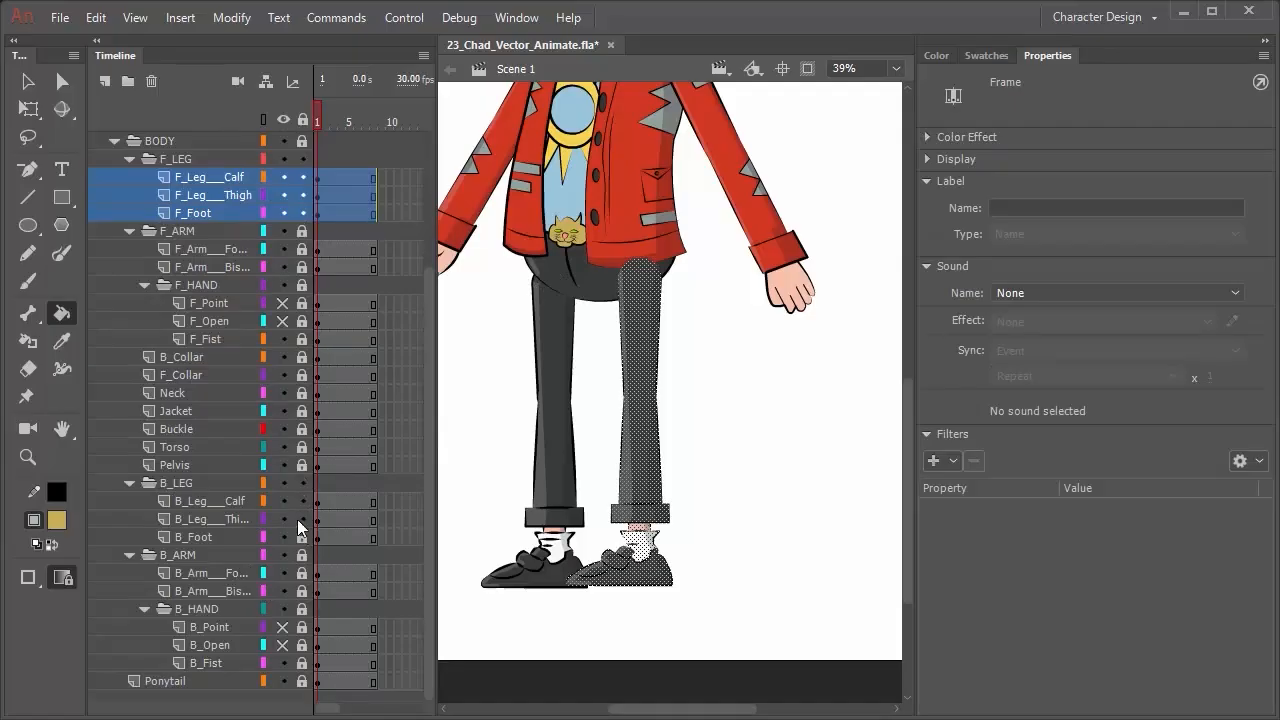
left_click(209, 497)
left_click(302, 537)
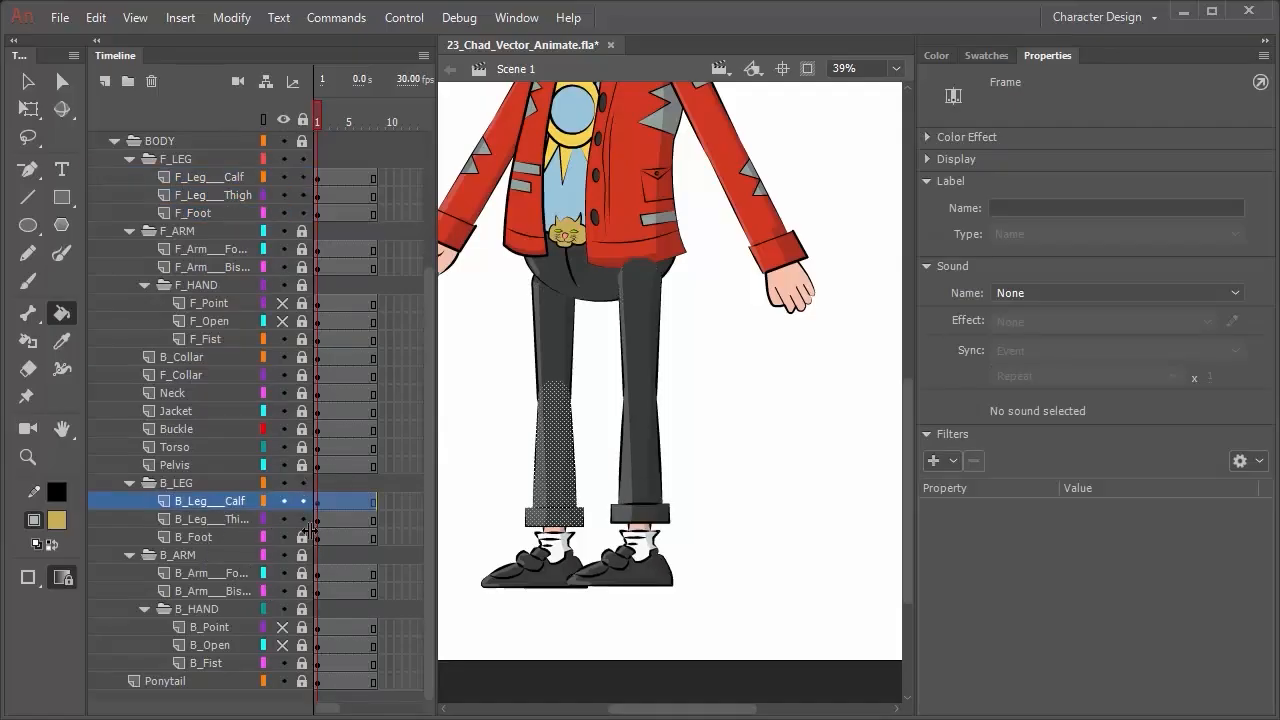
left_click(208, 542)
left_click(214, 499, "shift")
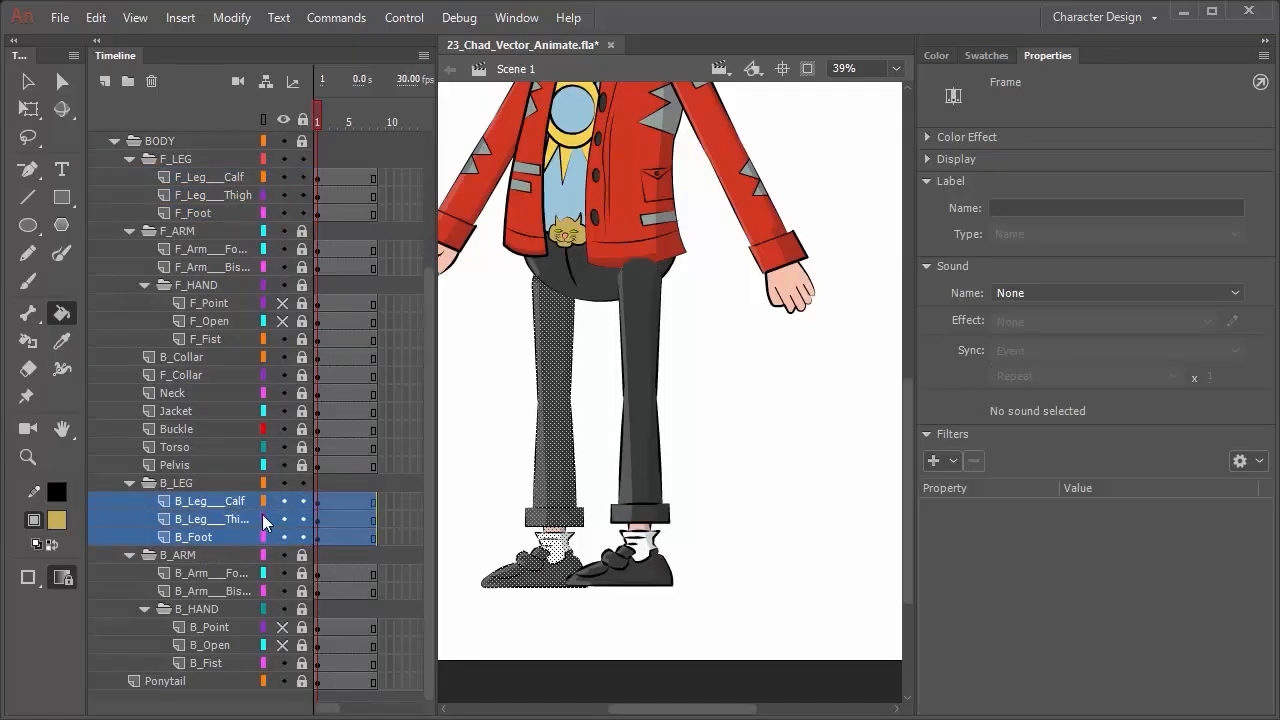
key("shift+Up")
key("shift+Up")
key("shift+Down")
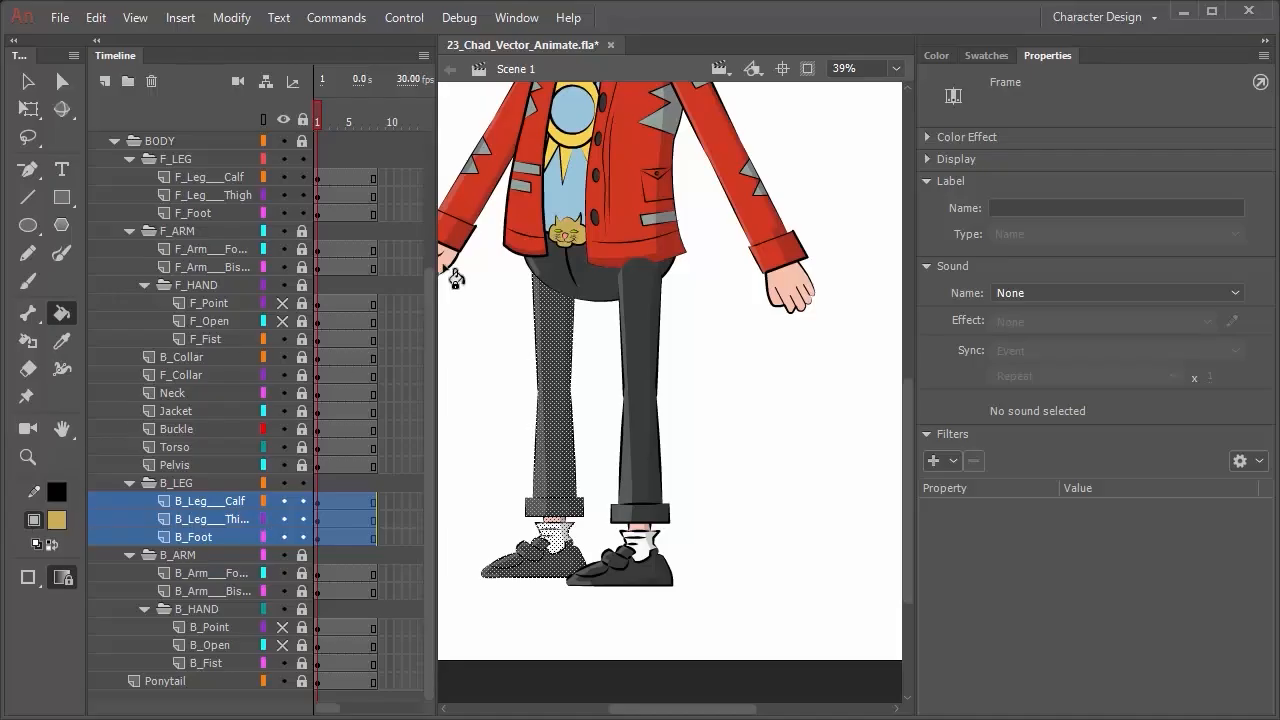
Collapse the B_LEG, F_LEG and F_ARM layer folders.
left_click(128, 484)
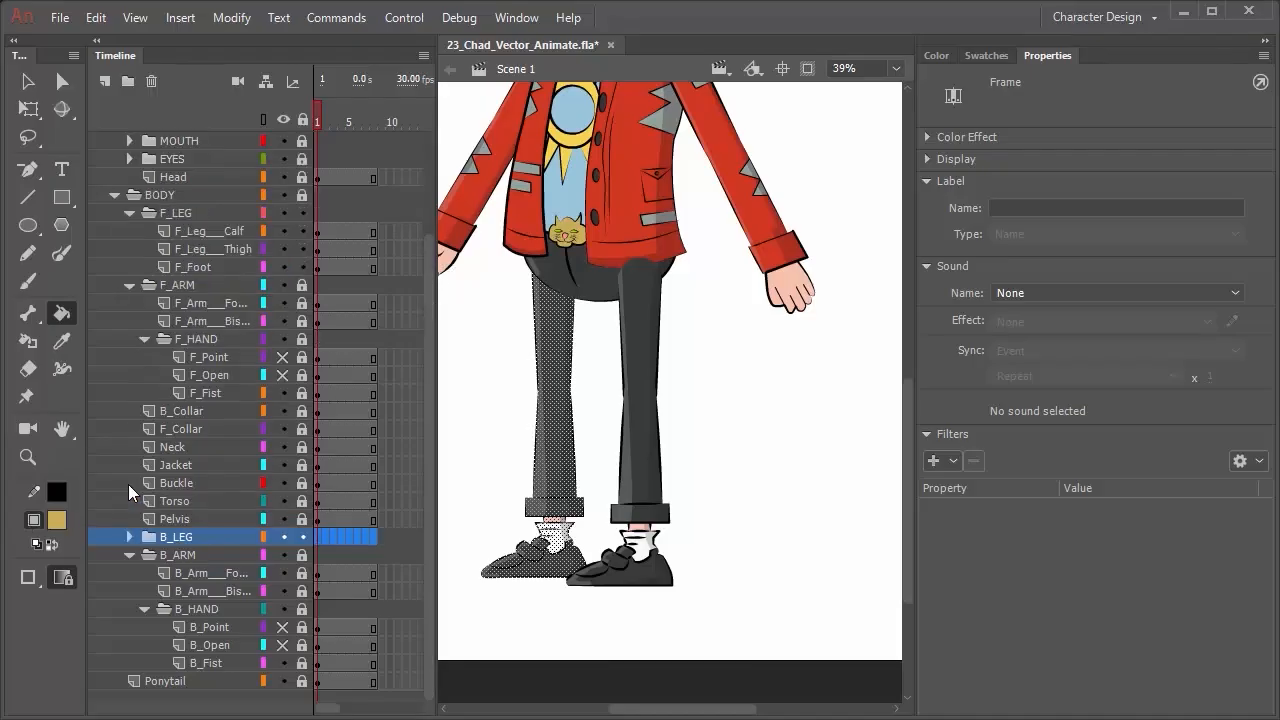
left_click(128, 212)
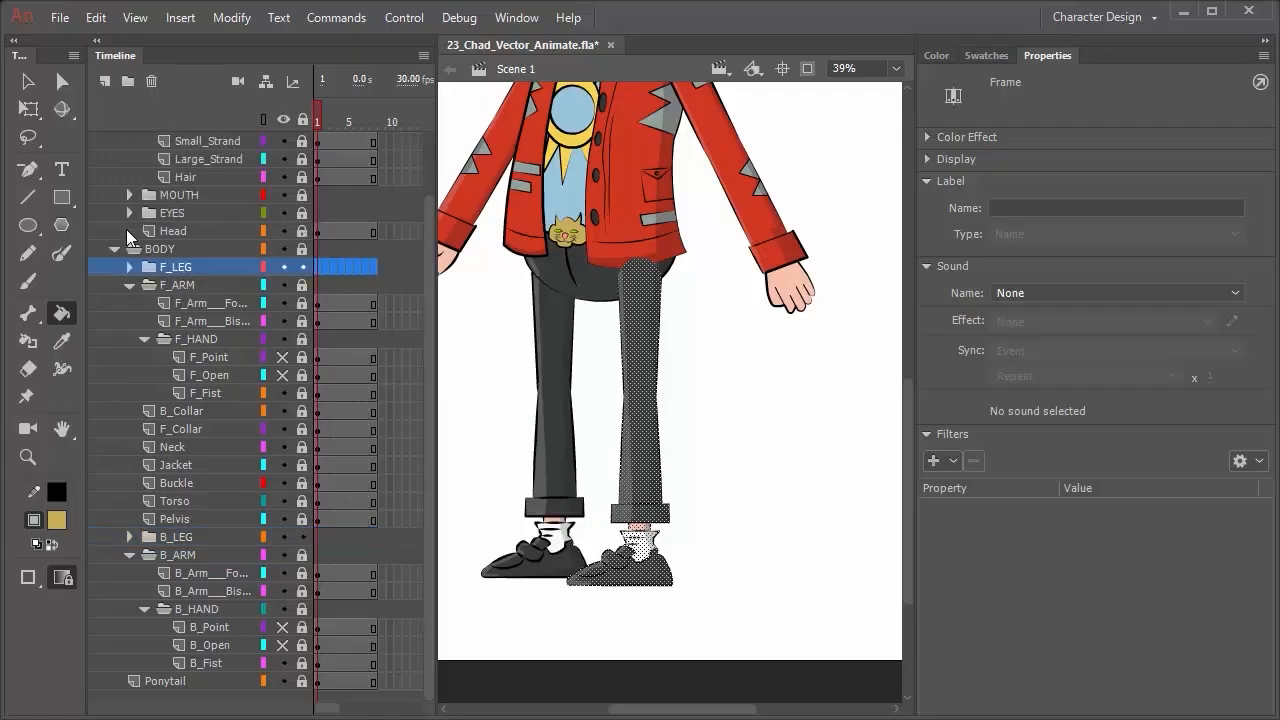
left_click(129, 285)
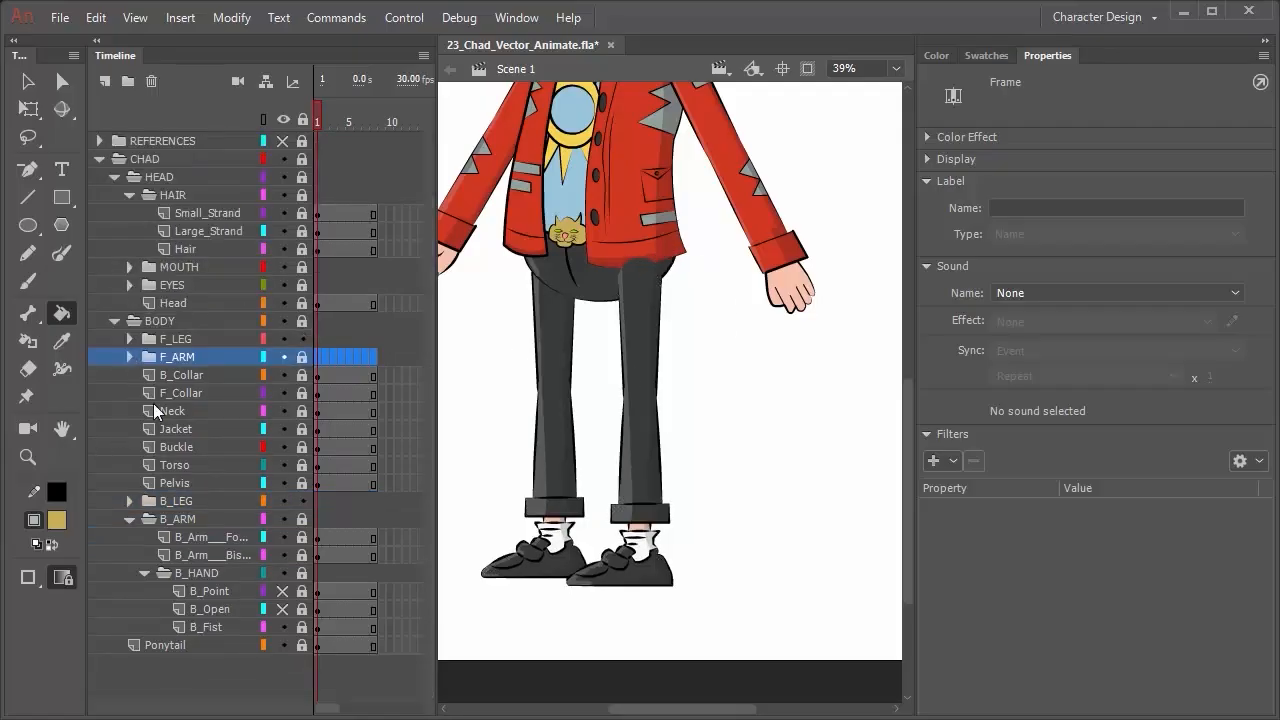
Unlock the Jacket layer and move it to the top of the BODY folder, above F_LEG.
left_click(163, 427)
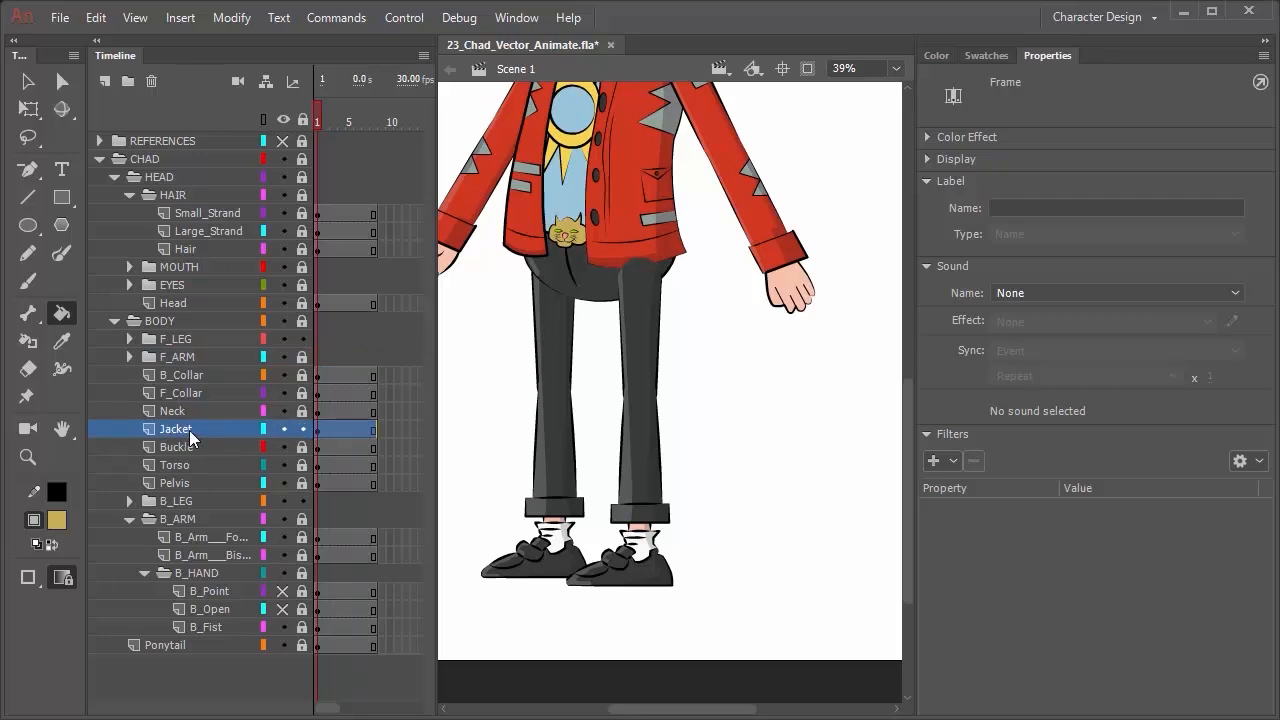
left_click_drag(189, 430, 191, 431)
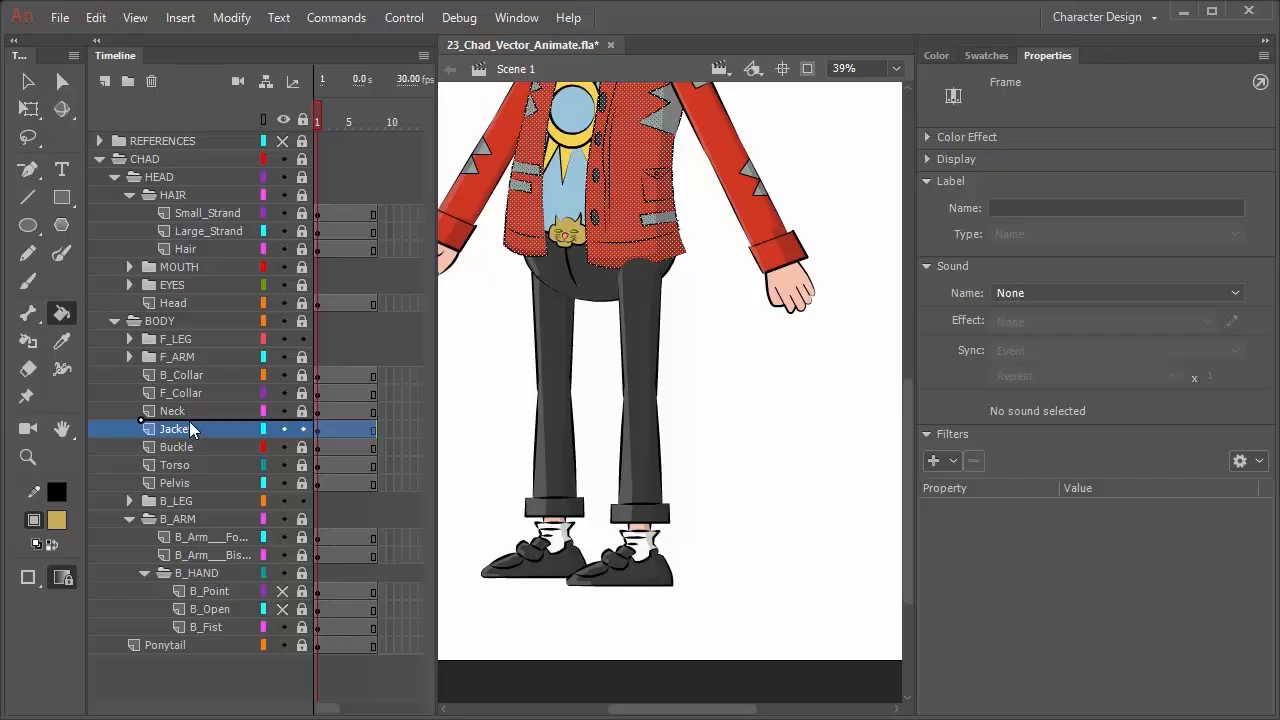
left_click_drag(189, 421, 187, 331)
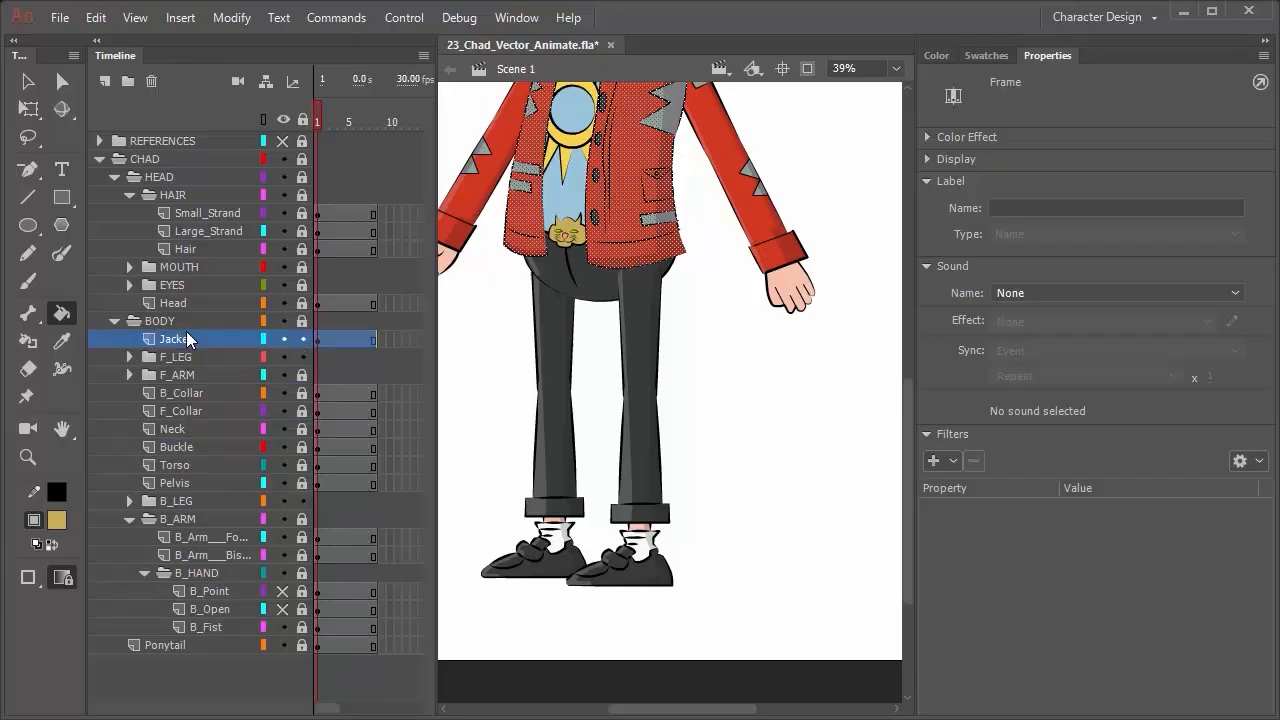
scroll(612, 270, "up", 1)
scroll(612, 270, "up", 3)
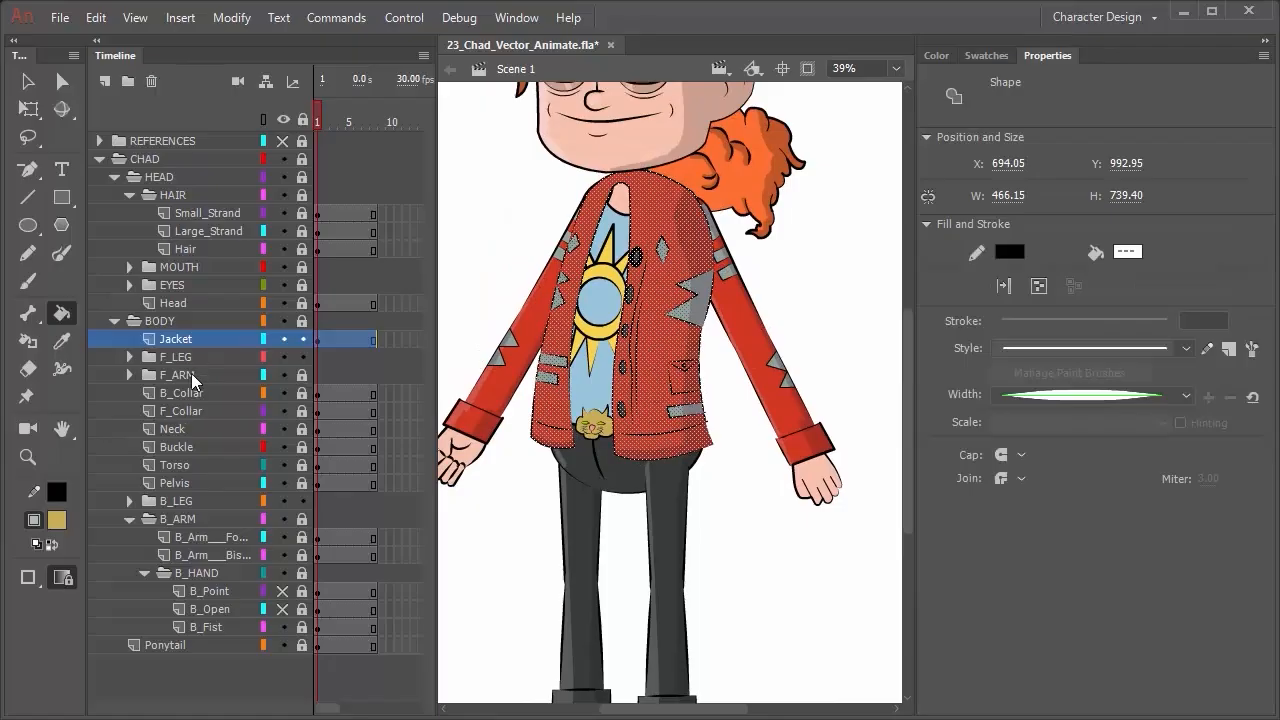
Reorder the BODY folder so F_ARM, B_Collar, F_Collar and Neck sit in that order above the Jacket layer.
left_click_drag(191, 373, 198, 338)
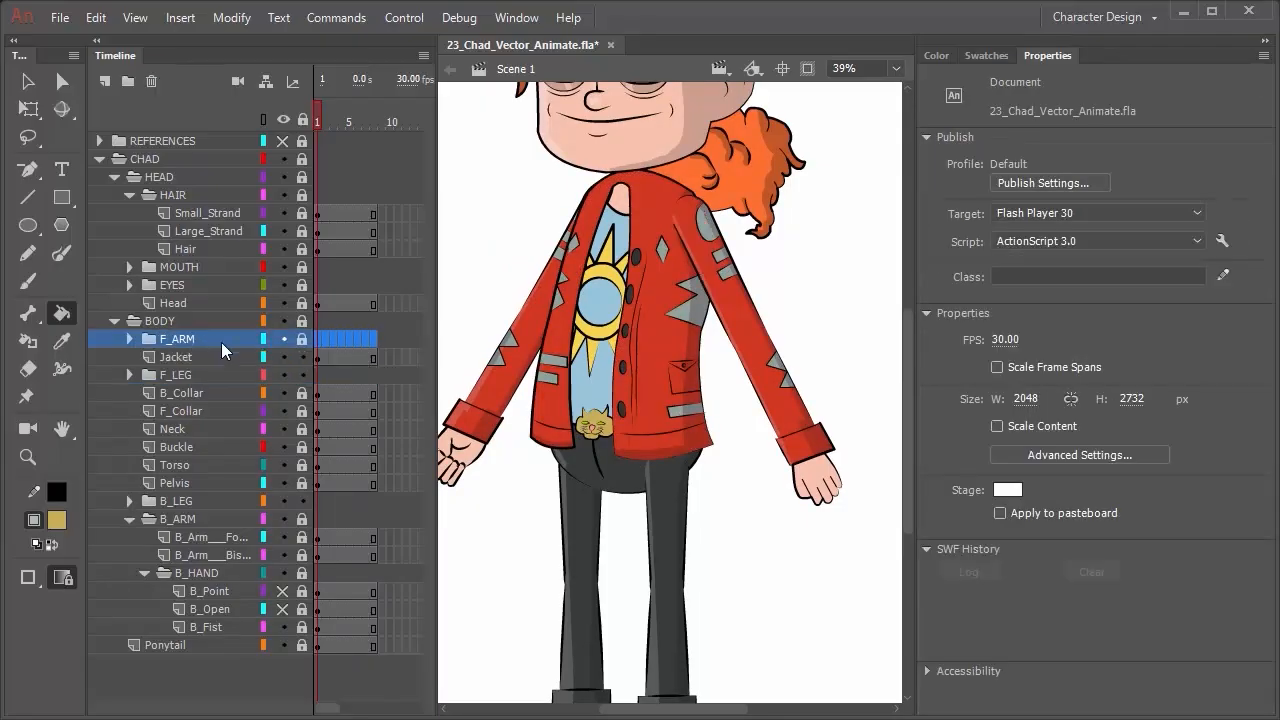
left_click(185, 395)
left_click(185, 408, "shift")
left_click_drag(188, 397, 190, 350)
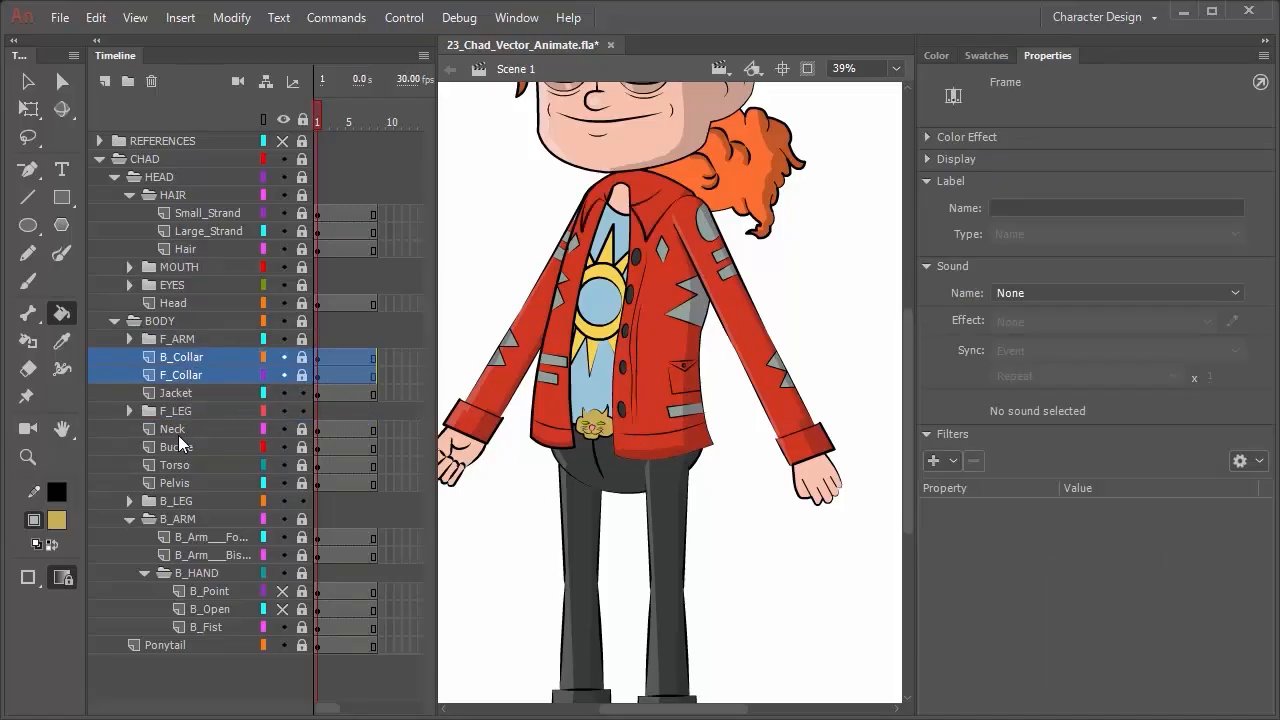
left_click_drag(177, 425, 183, 396)
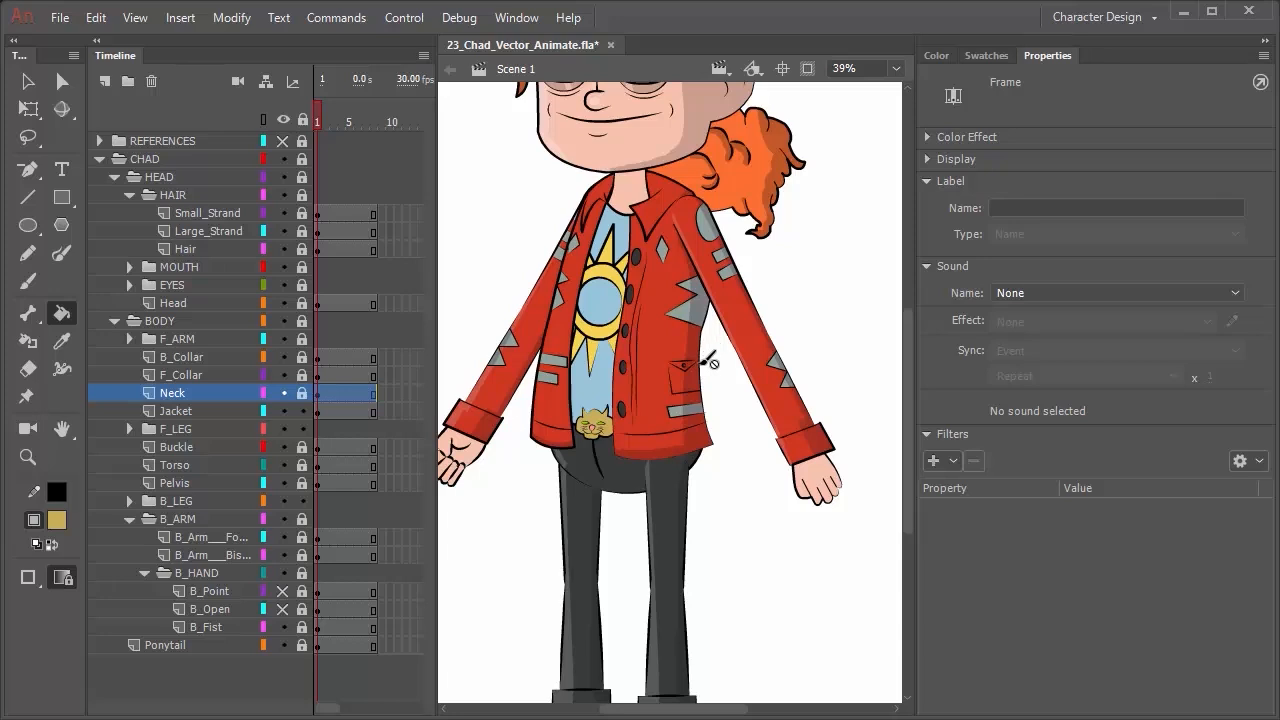
Expand the REFERENCES folder, then show and unlock its Pivot_Guides layer.
left_click_drag(716, 493, 723, 374)
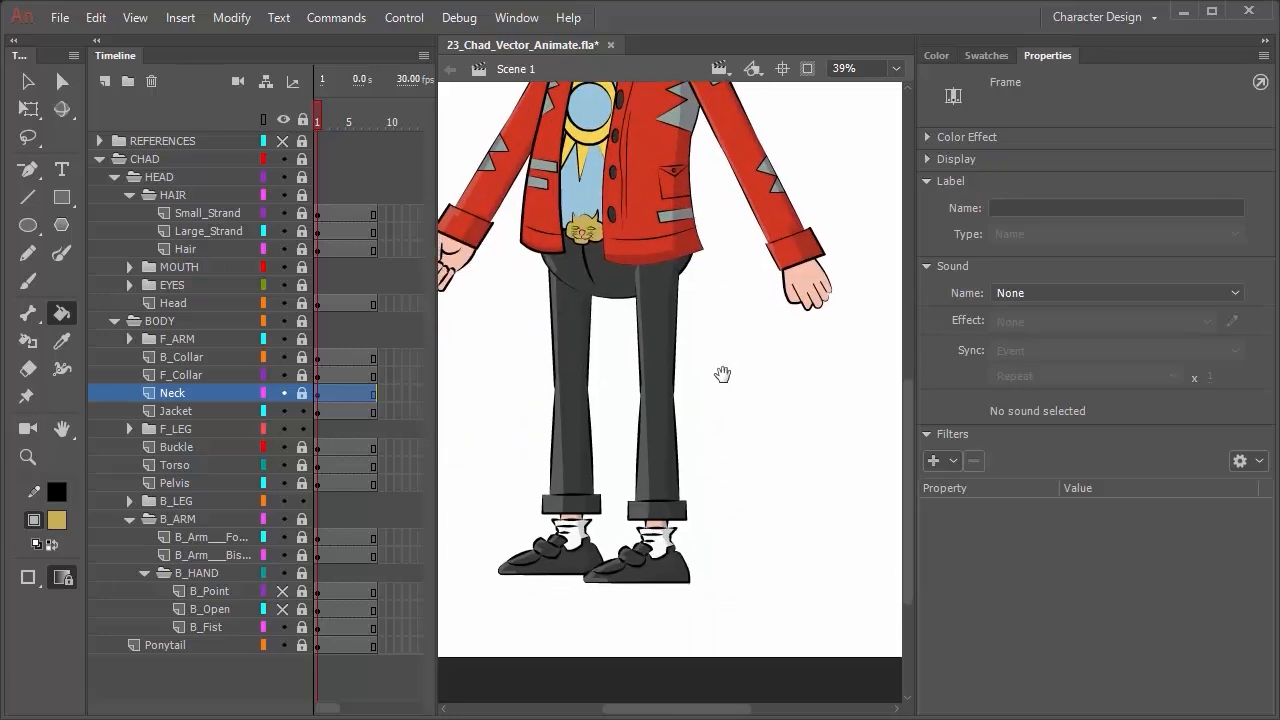
left_click(99, 142)
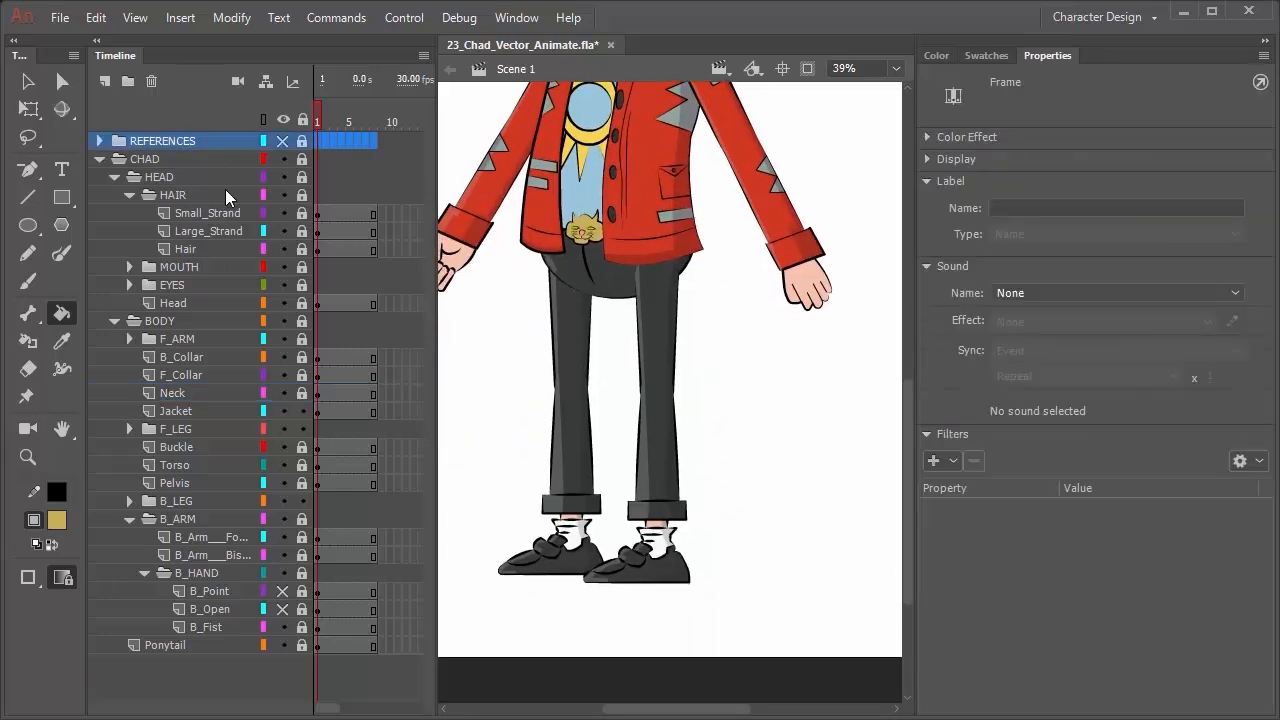
left_click(99, 141)
left_click(278, 249)
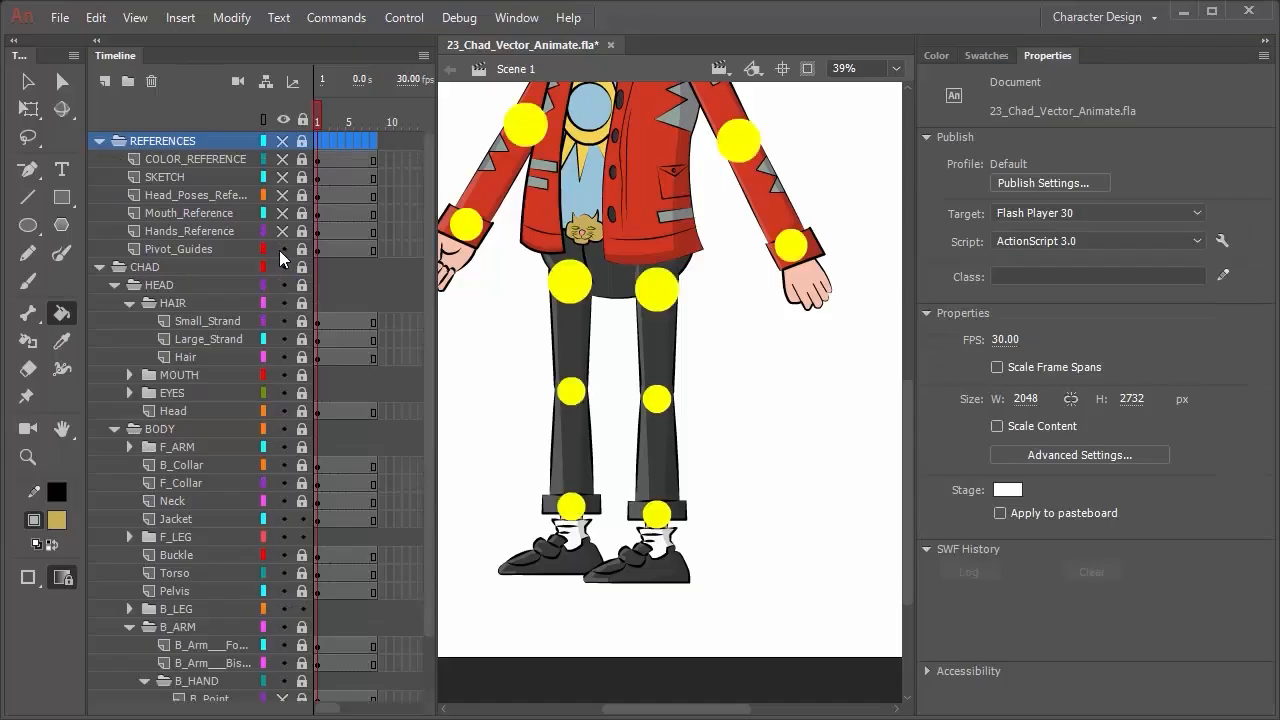
left_click(28, 82)
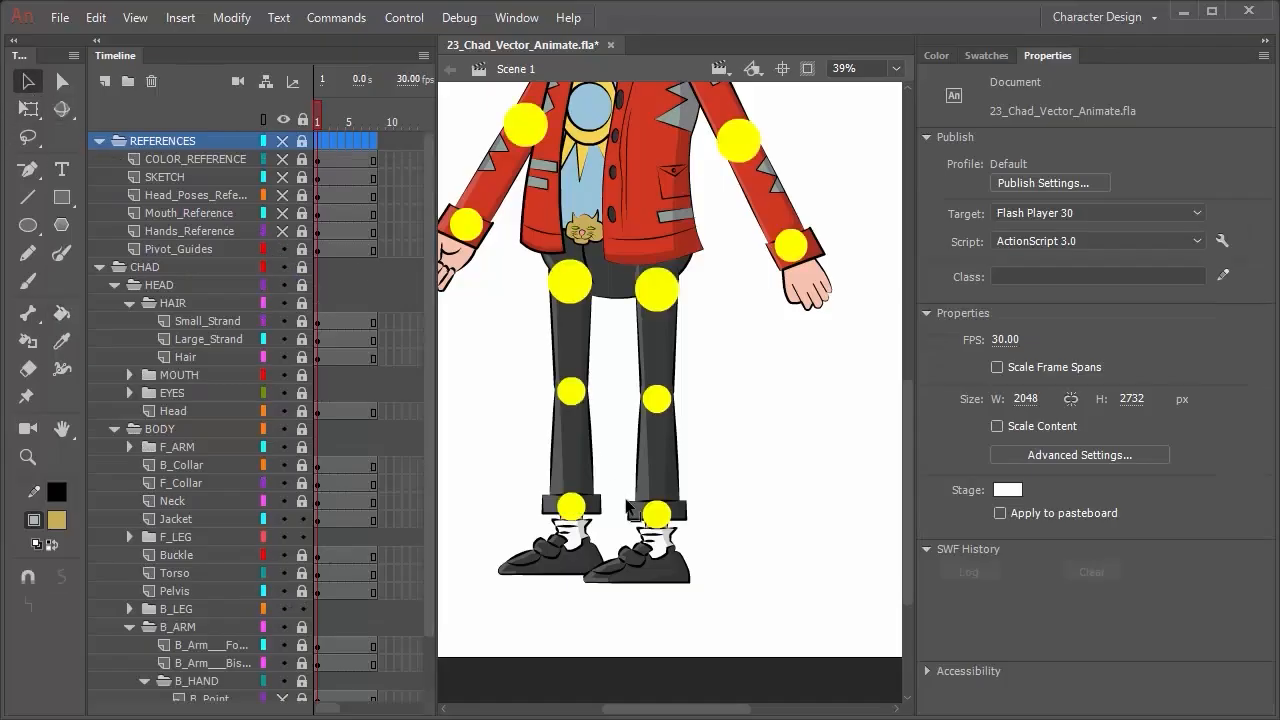
left_click(656, 402)
left_click(573, 408)
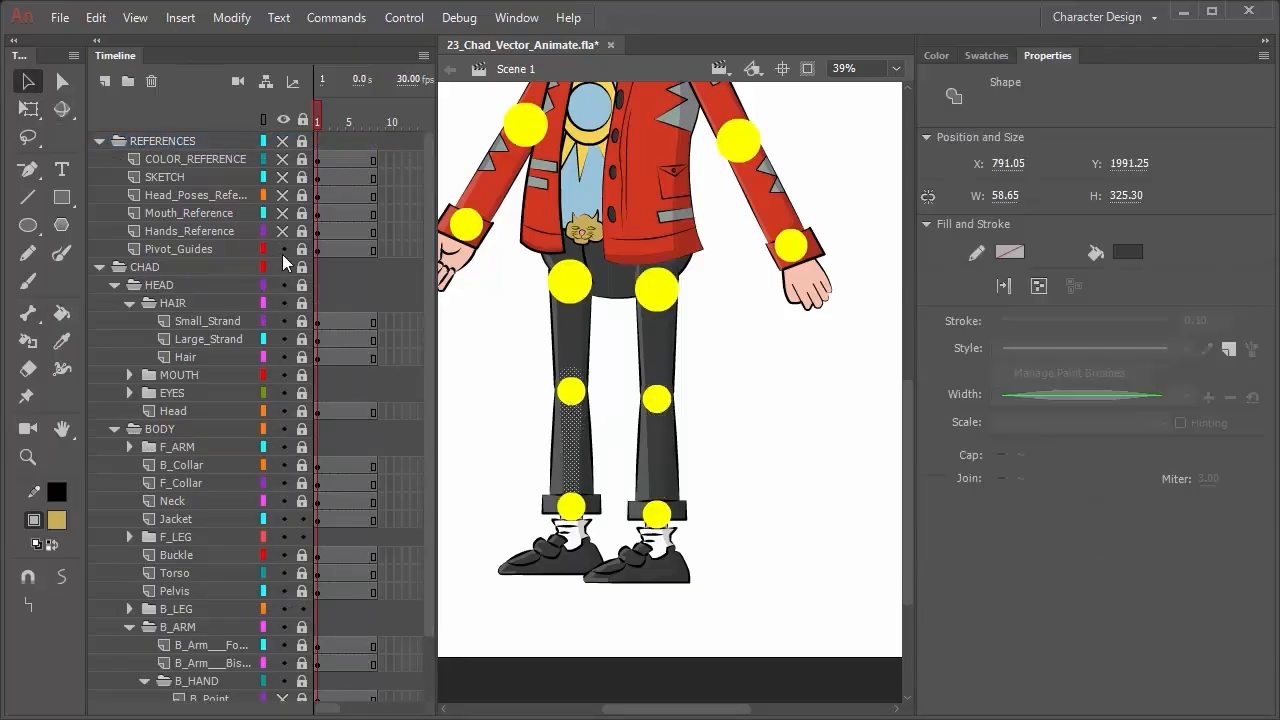
left_click(302, 250)
Select the knee and ankle pivot circles of both legs and nudge them up together to Y 2004.30.
left_click(652, 401)
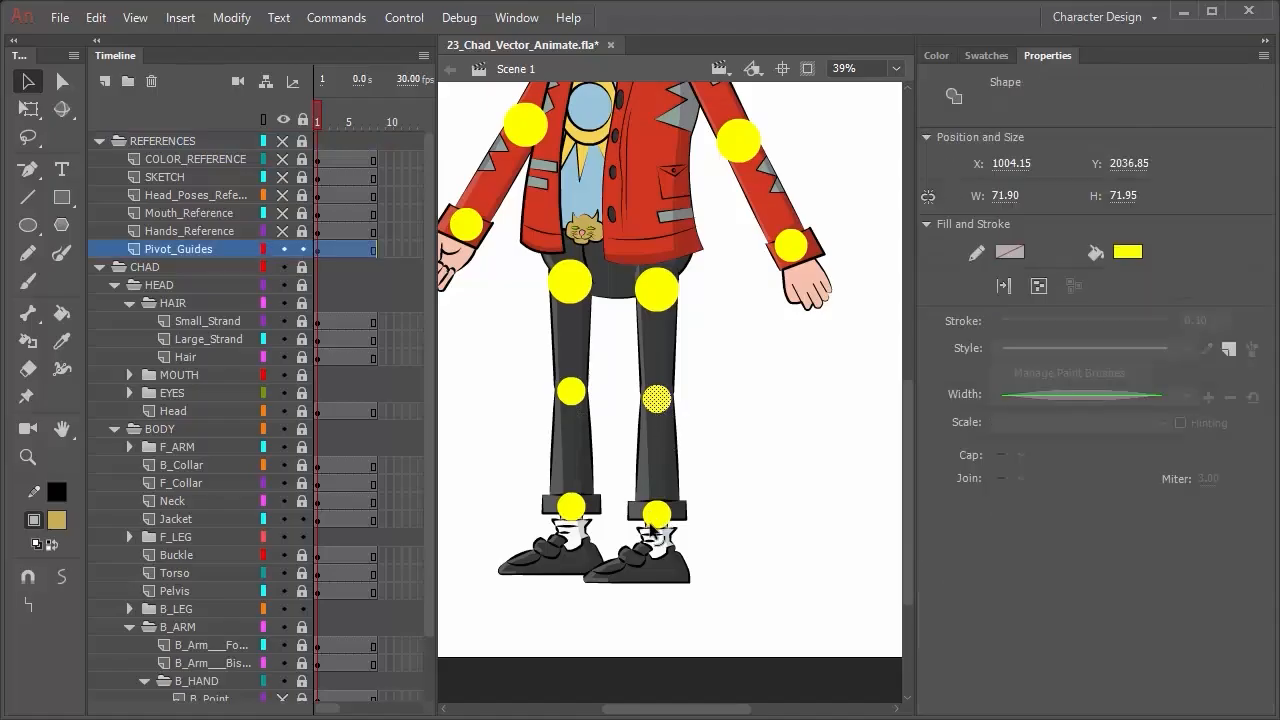
left_click(657, 515)
left_click(571, 507)
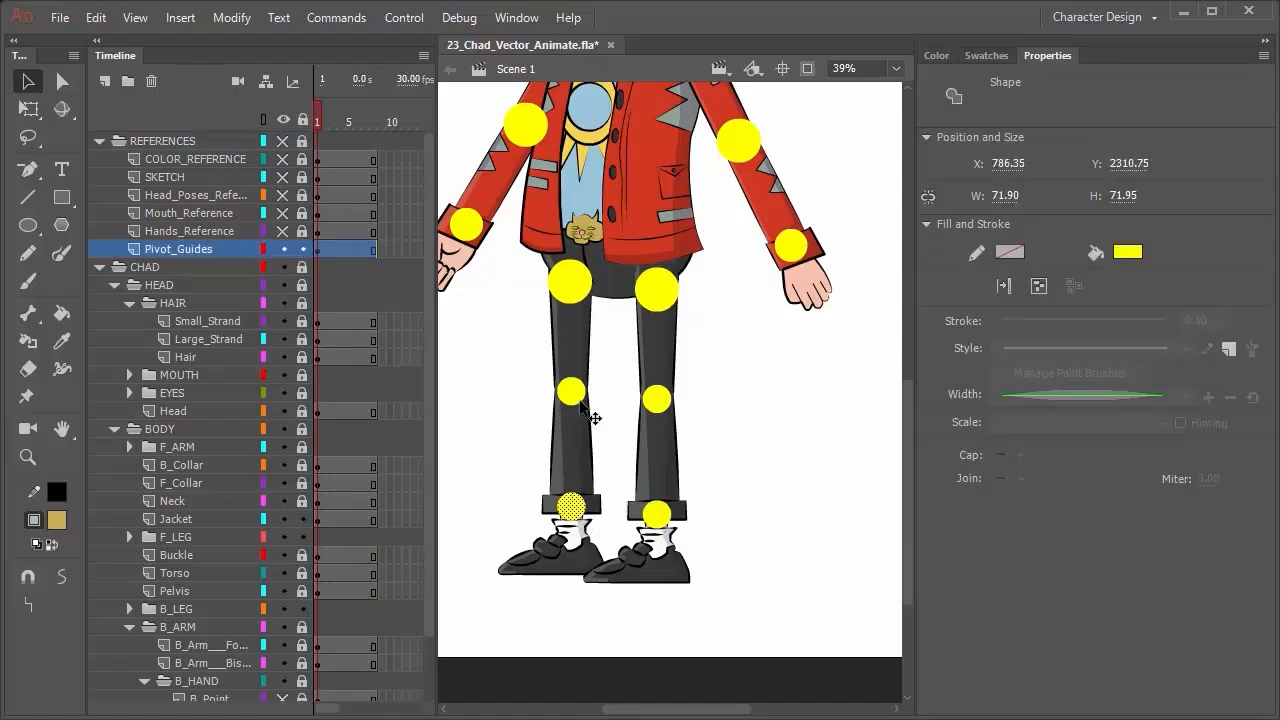
left_click(571, 391, "shift")
left_click(656, 399, "shift")
left_click(656, 514, "shift")
key("Up")
key("Up")
key("Up")
key("Up")
key("Up")
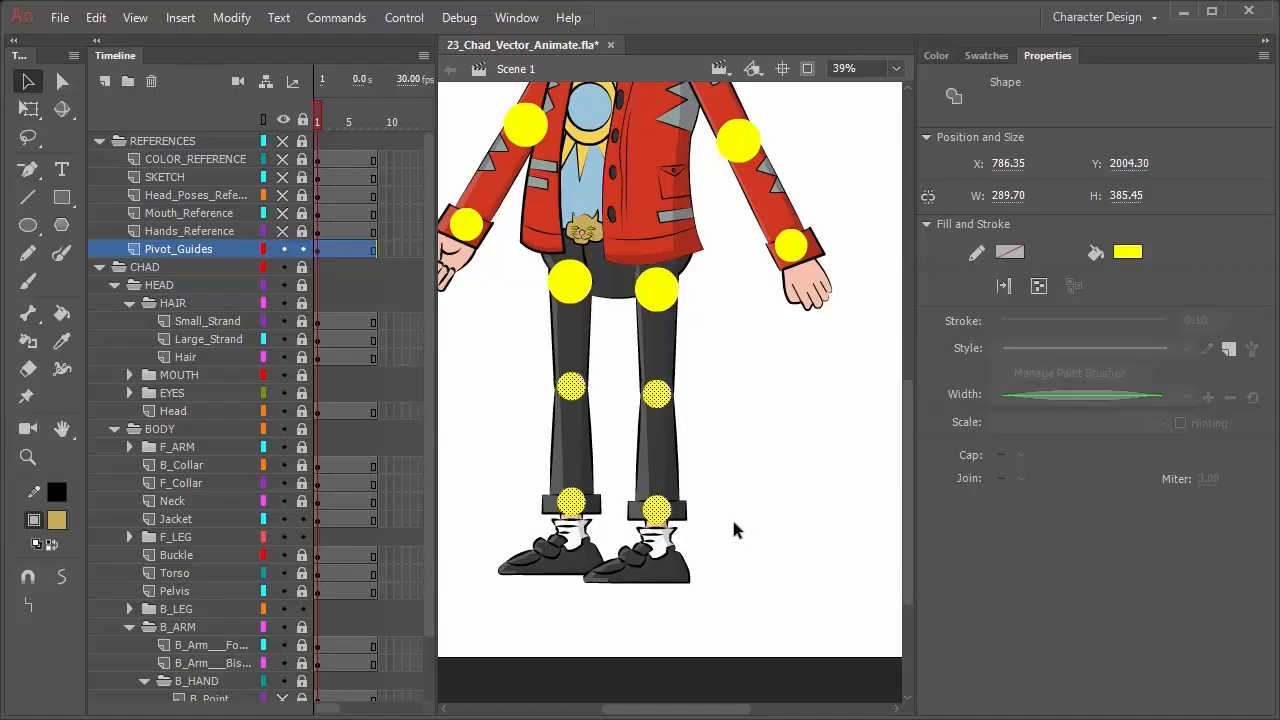
left_click(748, 434)
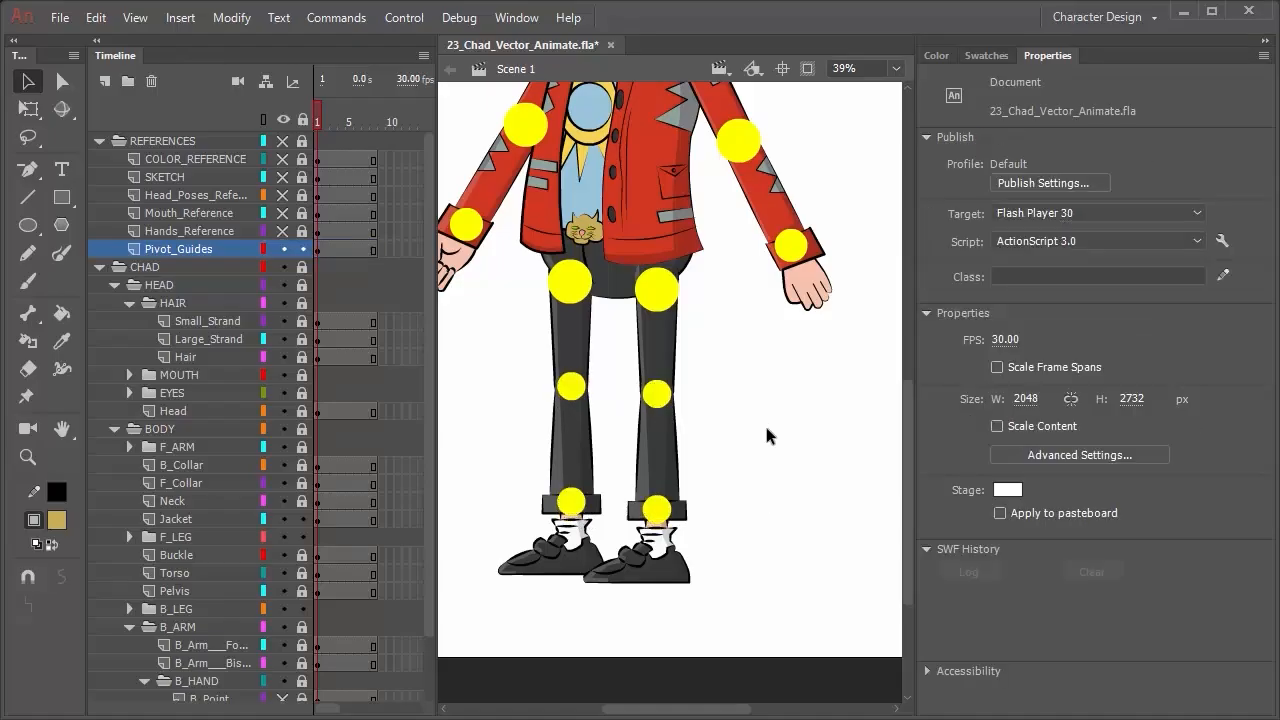
Hide the Pivot_Guides layer and check the legs against the rest of the character.
left_click(282, 249)
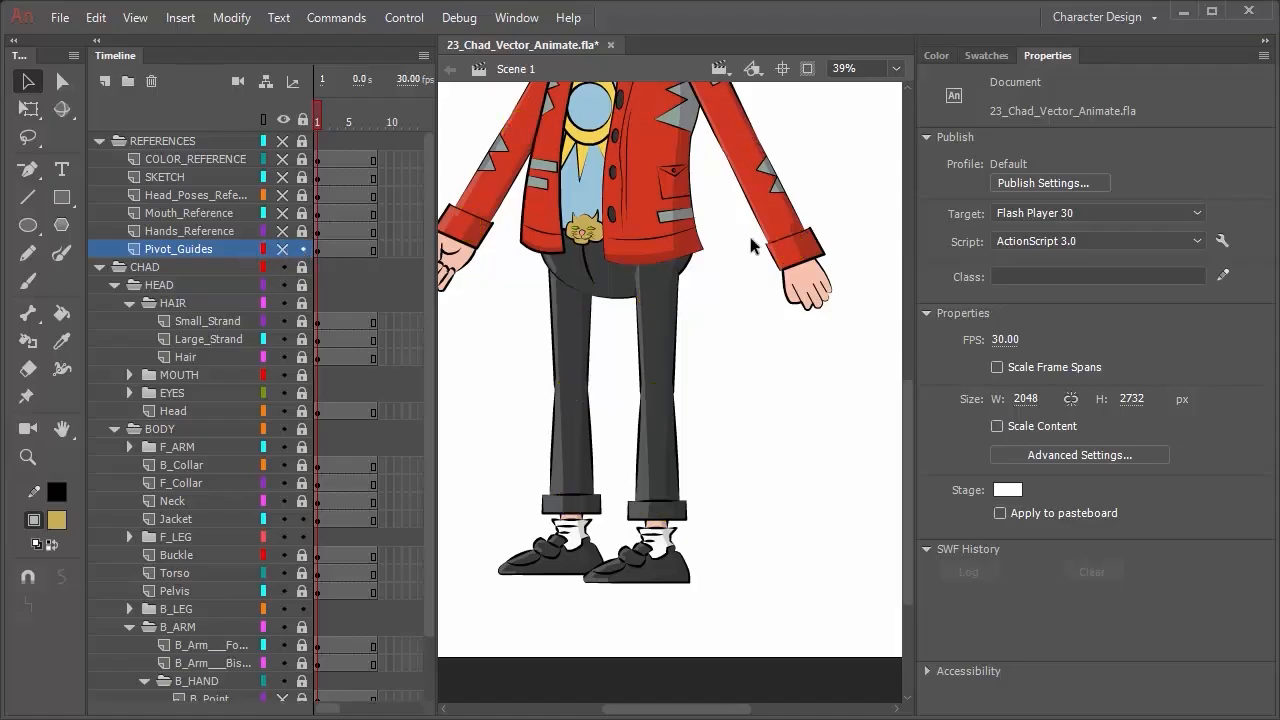
scroll(749, 241, "up", 2)
scroll(735, 255, "down", 4)
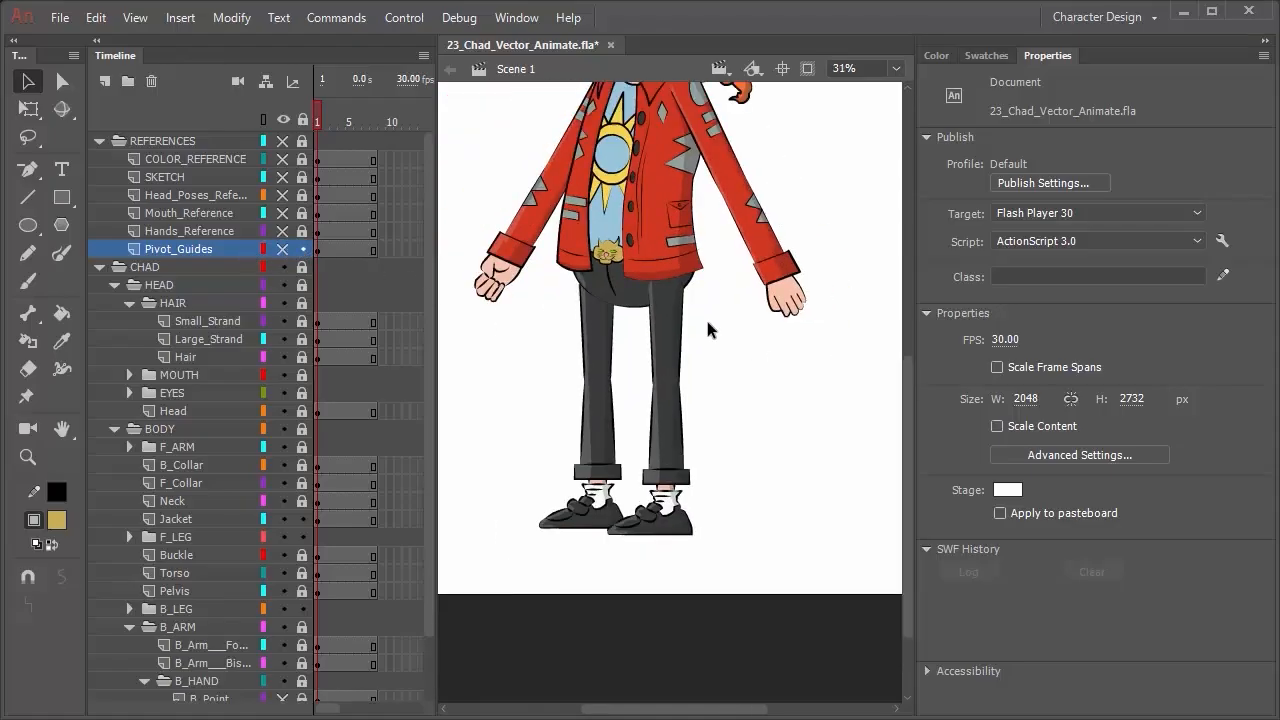
left_click_drag(590, 172, 588, 366)
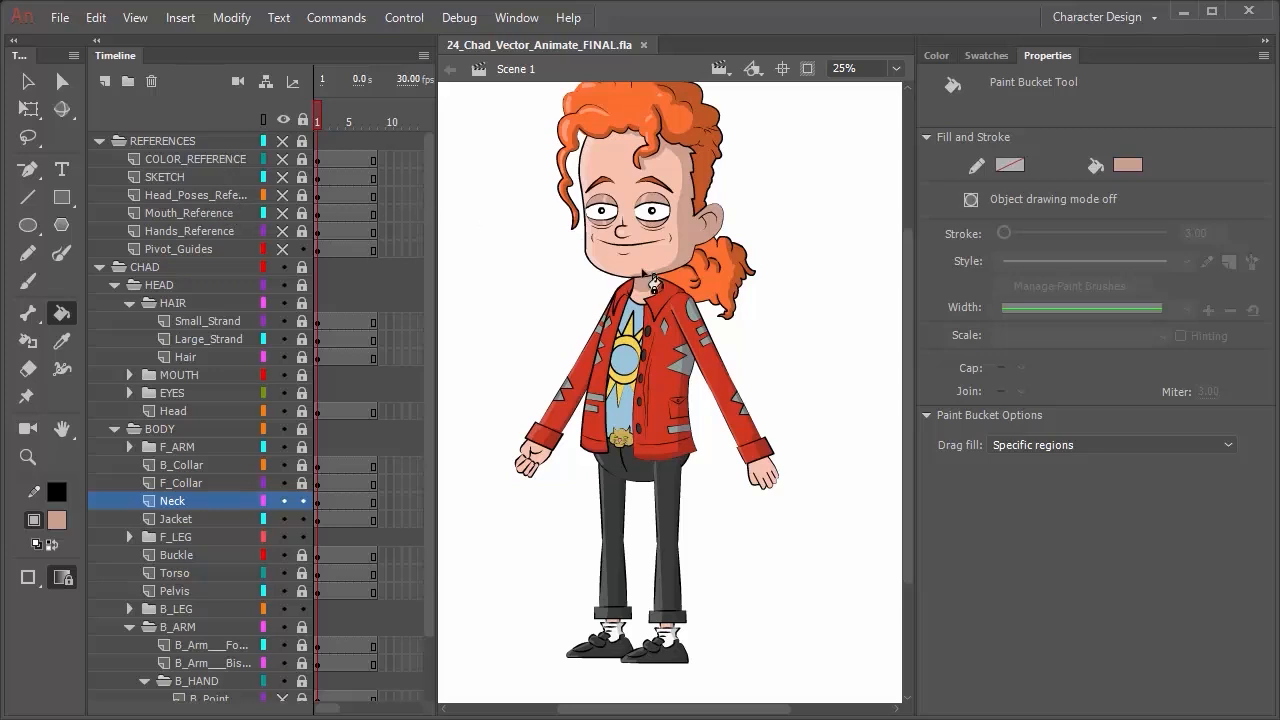
Collapse the REFERENCES and CHAD folders and review the whole character on the stage.
left_click(99, 141)
left_click(99, 159)
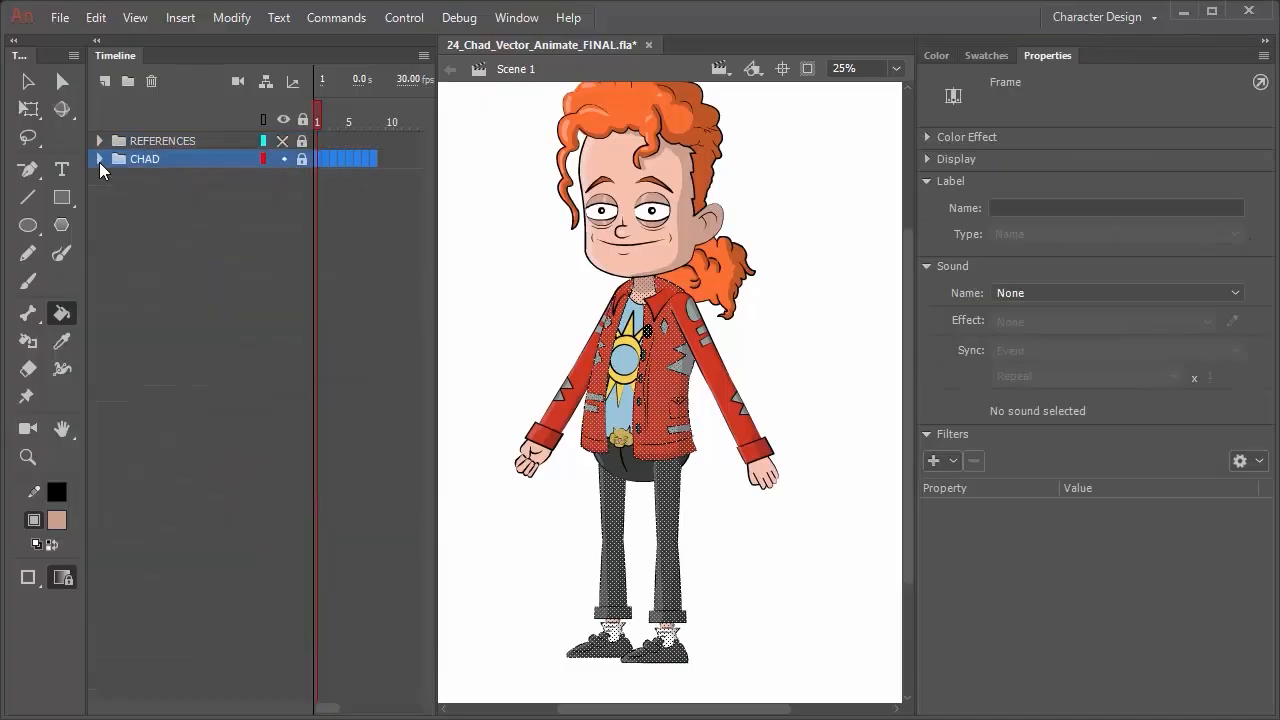
left_click(127, 207)
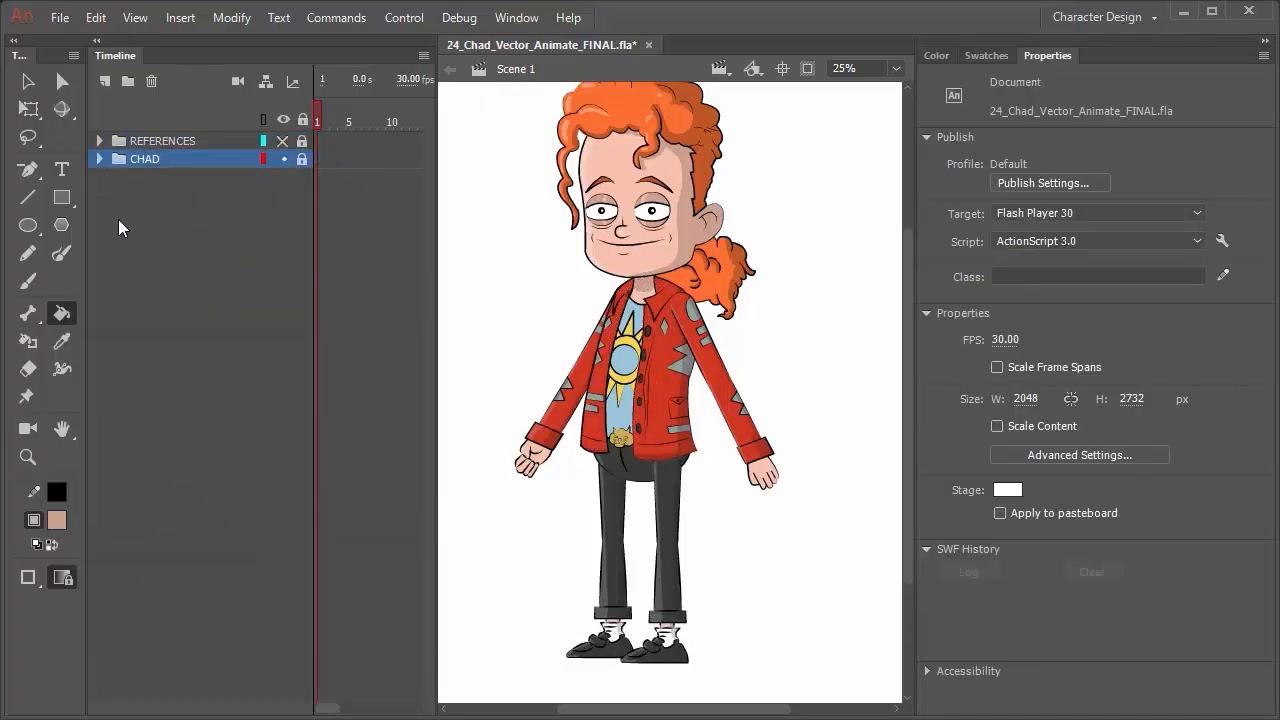
scroll(706, 316, "up", 1)
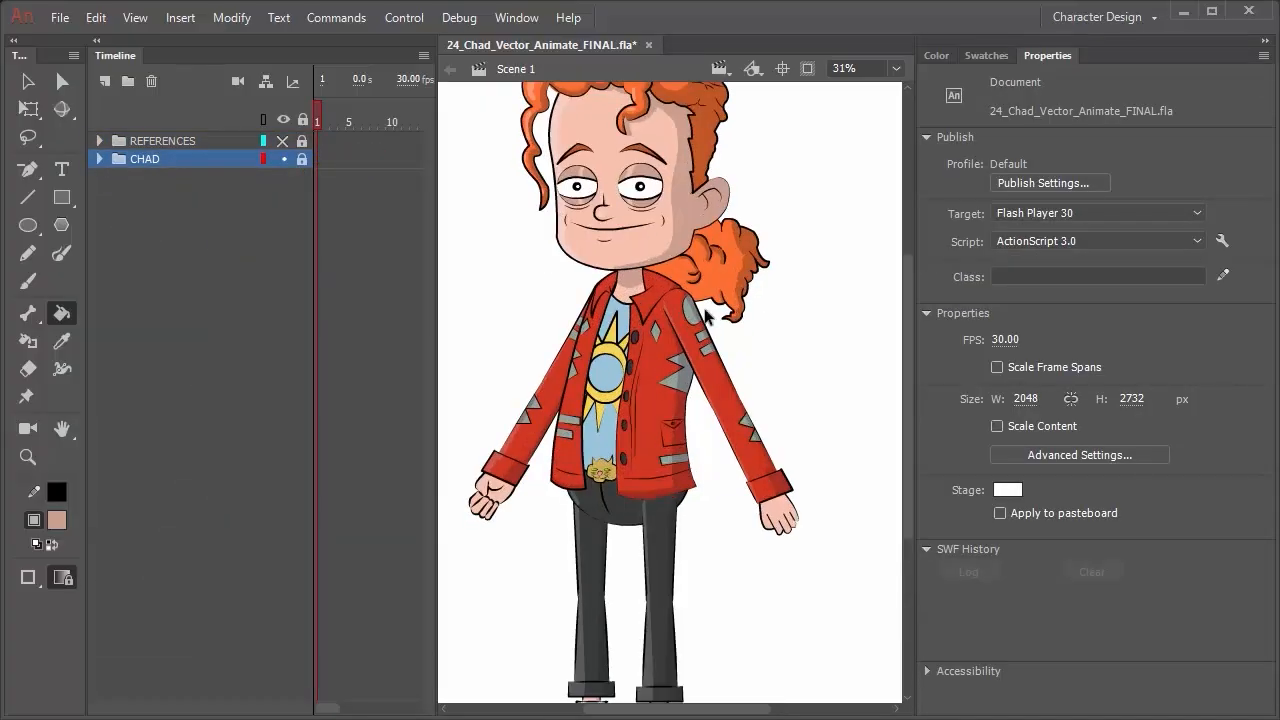
scroll(706, 316, "down", 4)
scroll(696, 286, "up", 1)
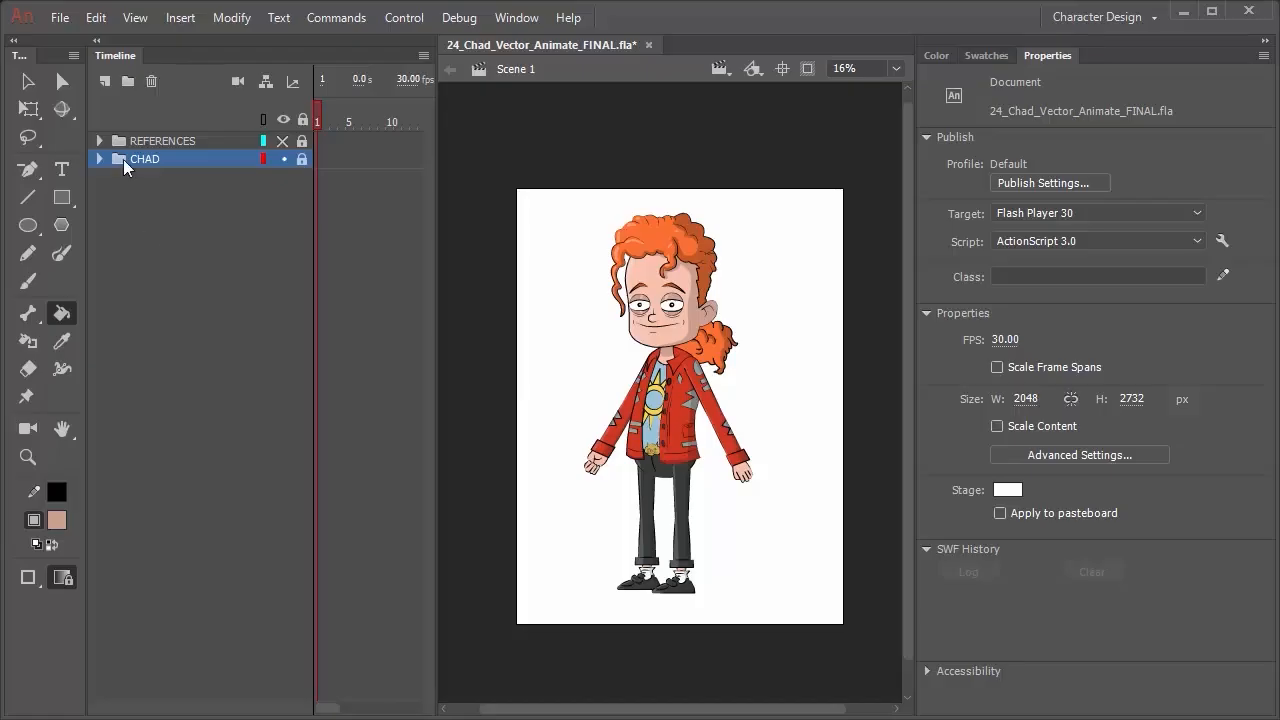
Add a new layer beneath the CHAD folder and import bg.png onto it.
left_click(107, 87)
left_click_drag(152, 164, 165, 186)
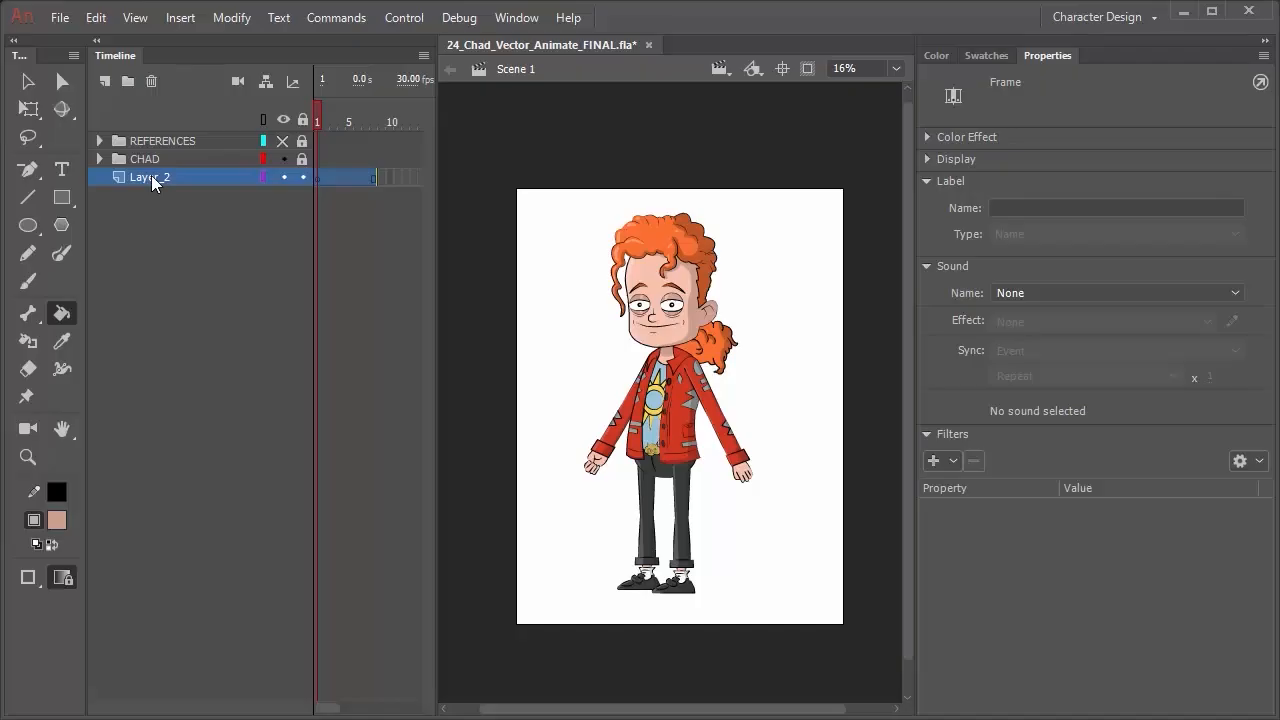
key("ctrl+r")
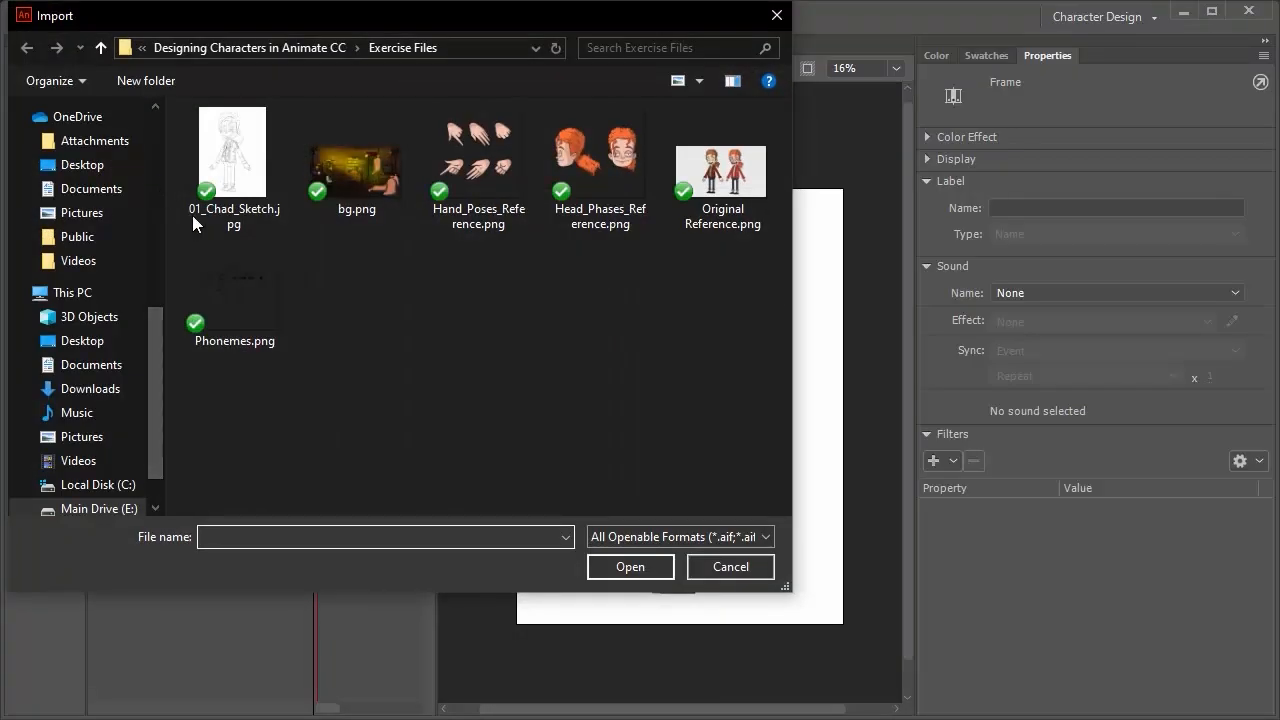
double_click(349, 156)
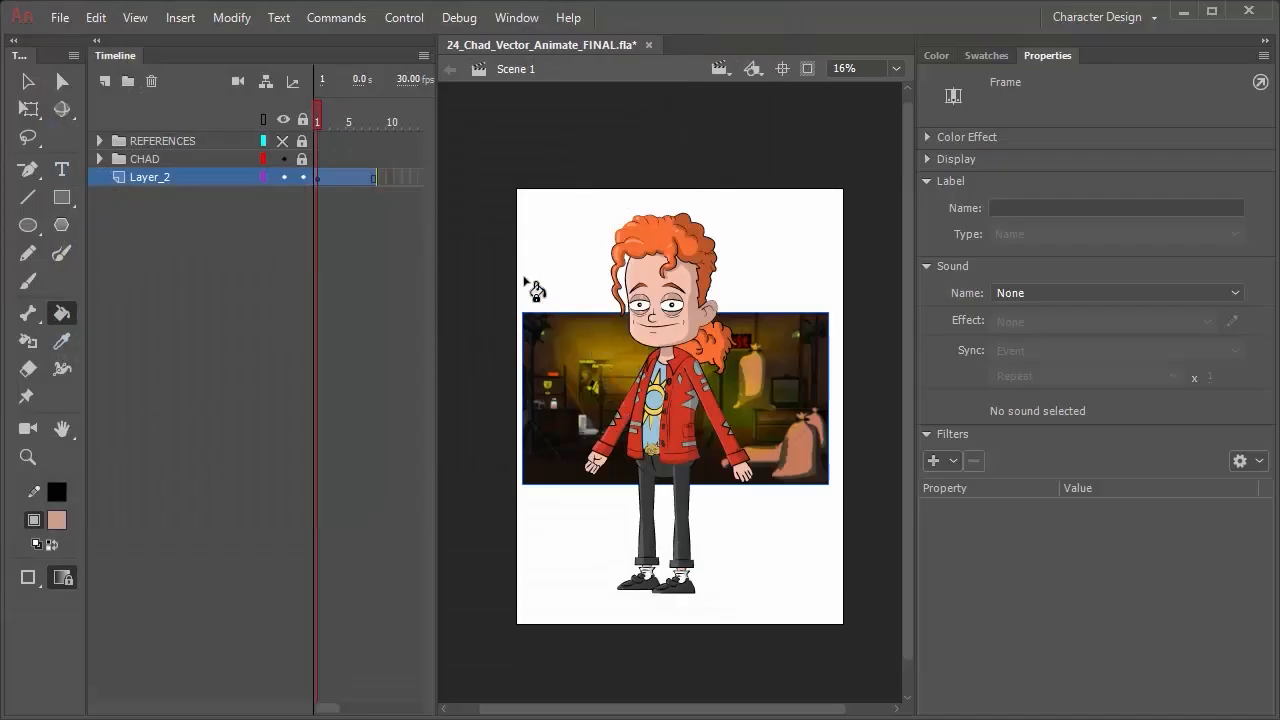
Scale the background image to about 5015 by 2821 px and place it behind Chad at X -873, Y -28.
left_click(35, 112)
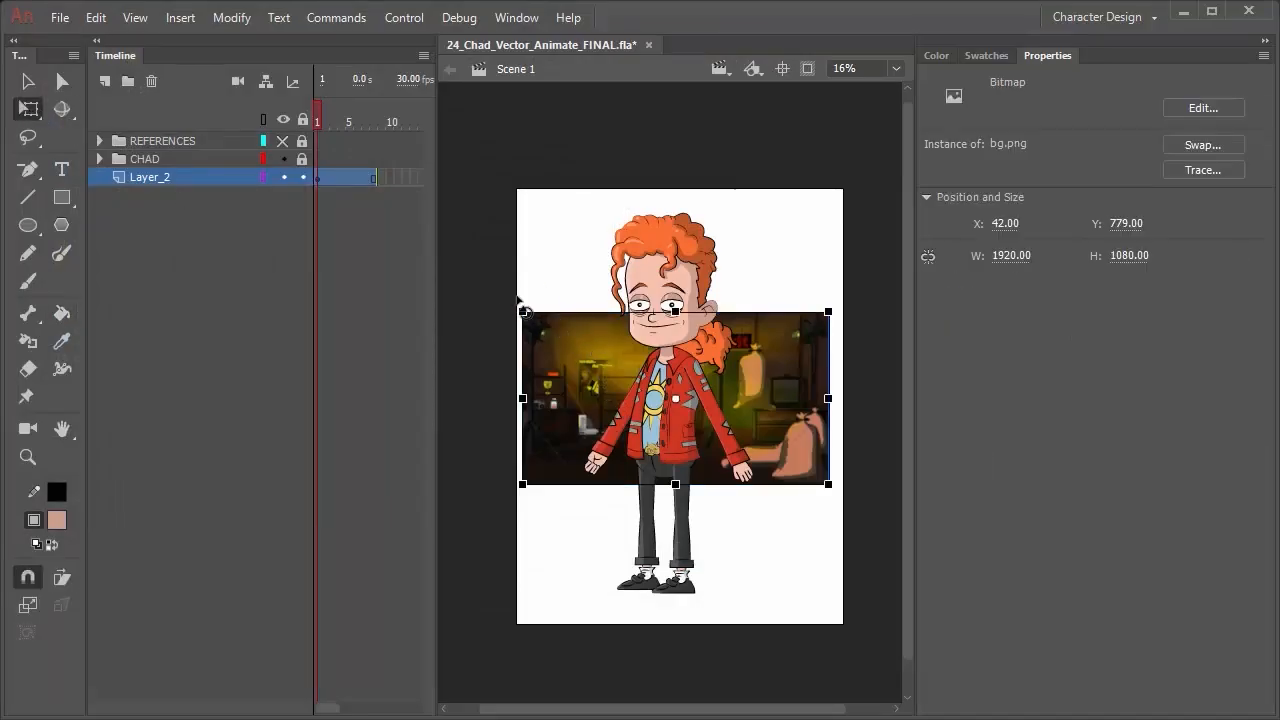
left_click_drag(522, 310, 442, 219)
key("ctrl+z")
left_click_drag(521, 310, 294, 84)
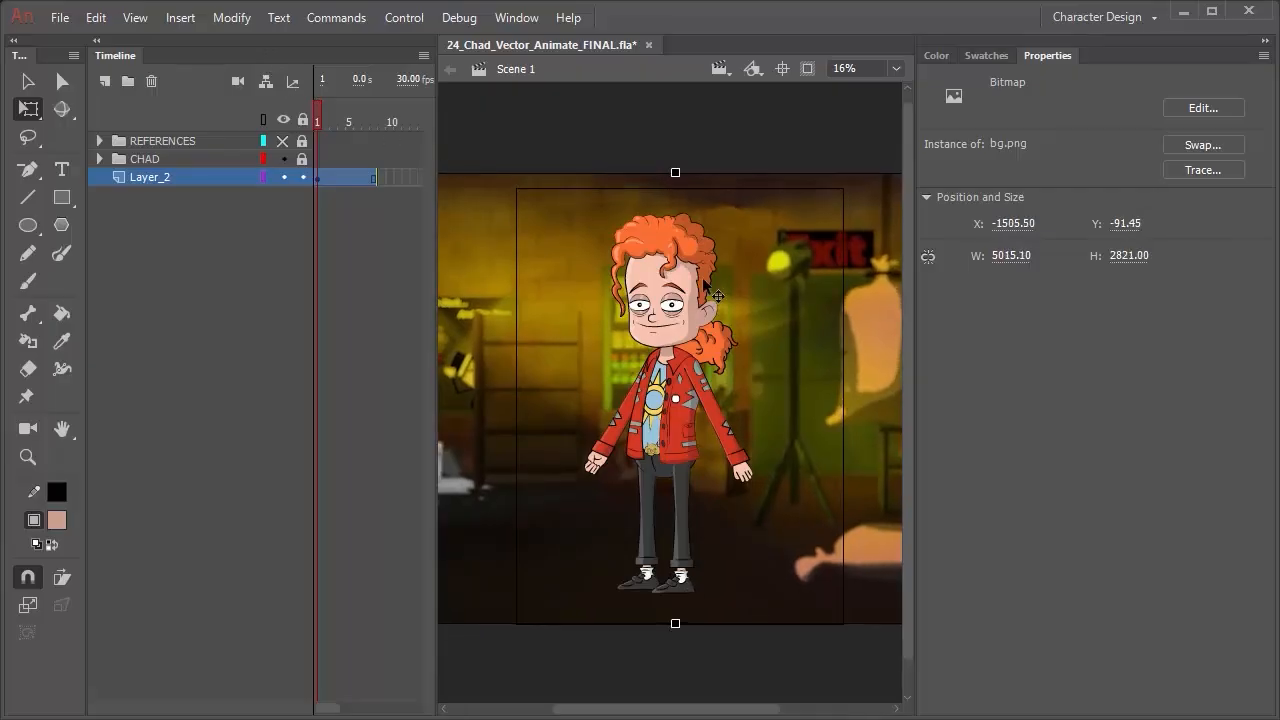
left_click_drag(764, 316, 869, 332)
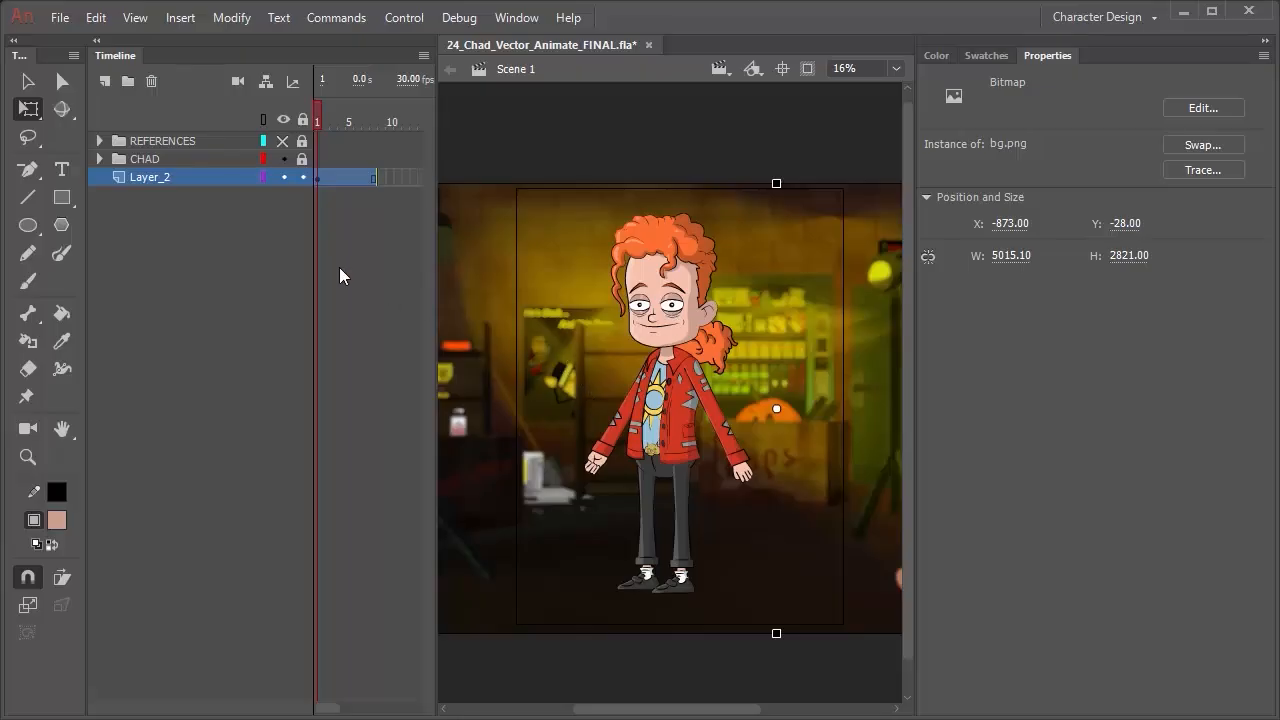
Open Export Image for the finished composition and preview the full frame with the PNG-24 settings.
left_click(57, 24)
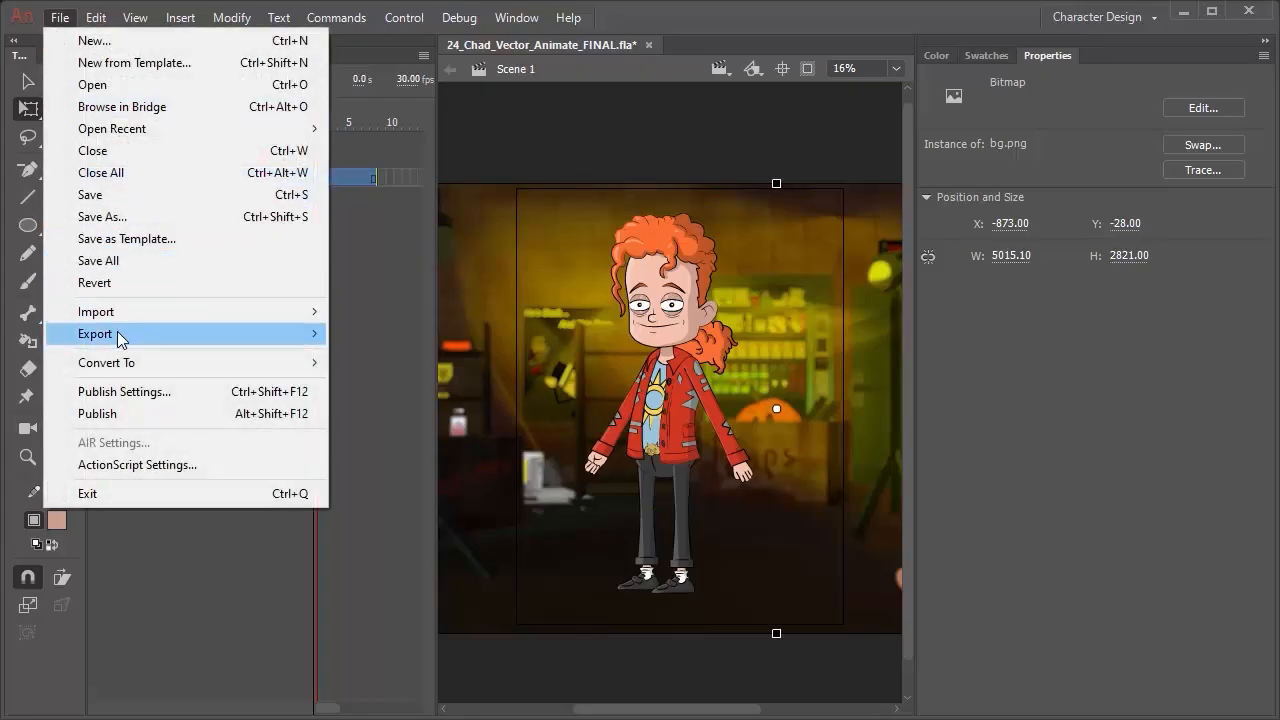
mouse_move(122, 336)
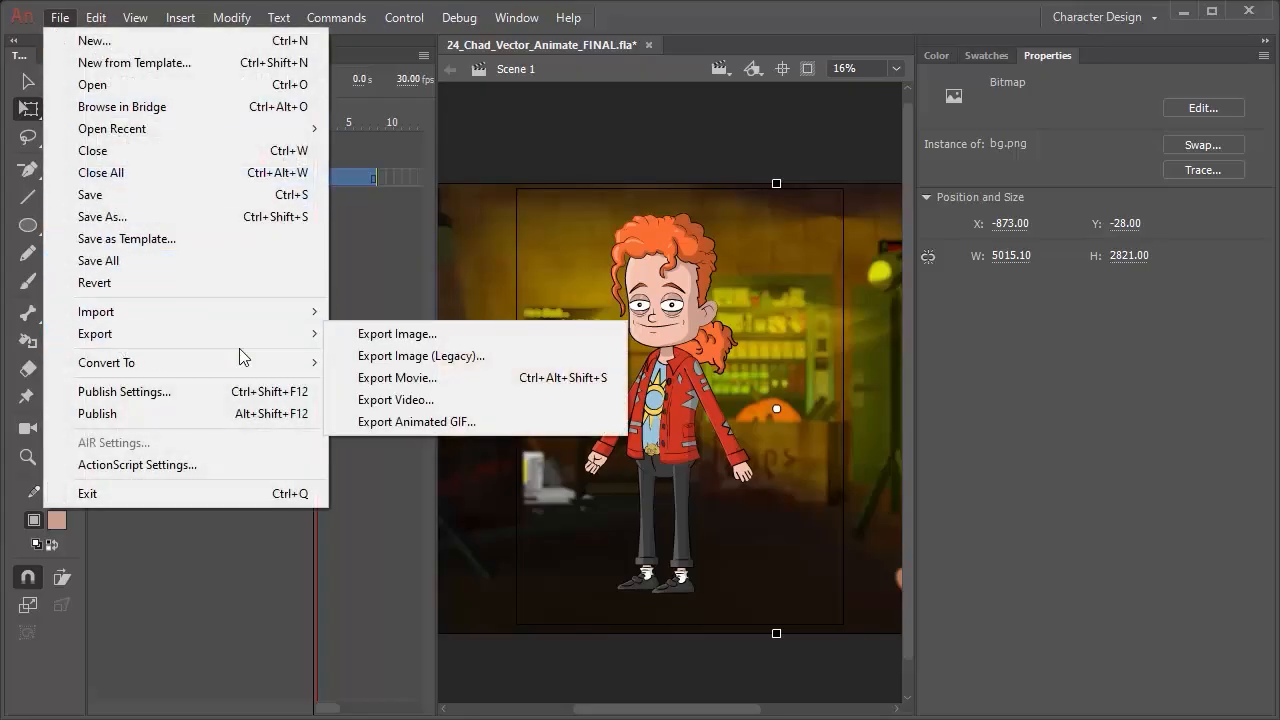
left_click(408, 336)
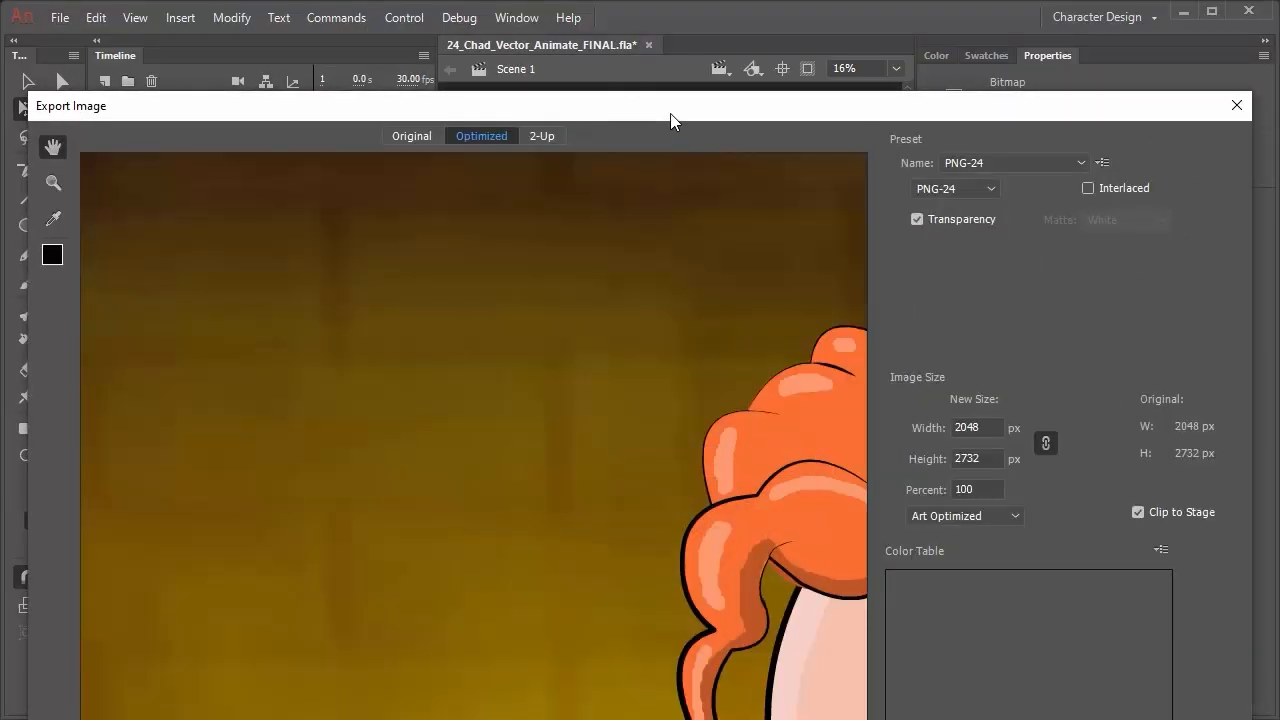
left_click_drag(671, 118, 675, 36)
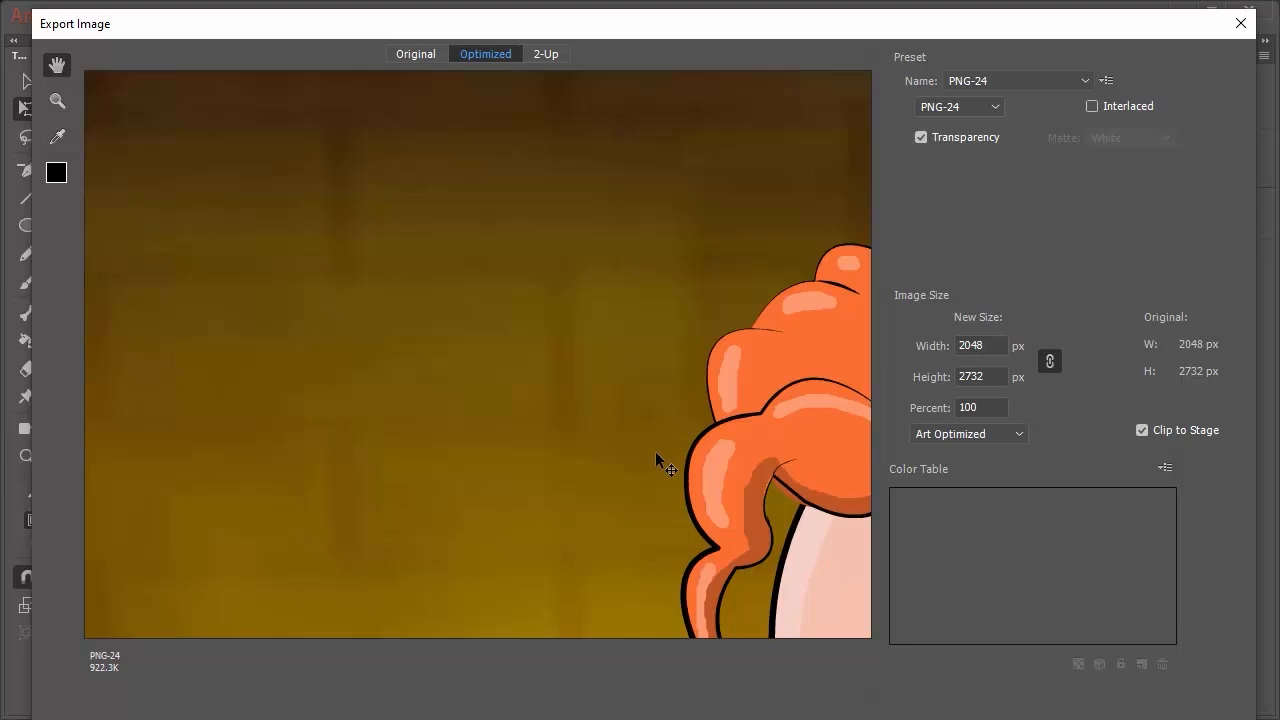
left_click(57, 101)
left_click(370, 216, "alt")
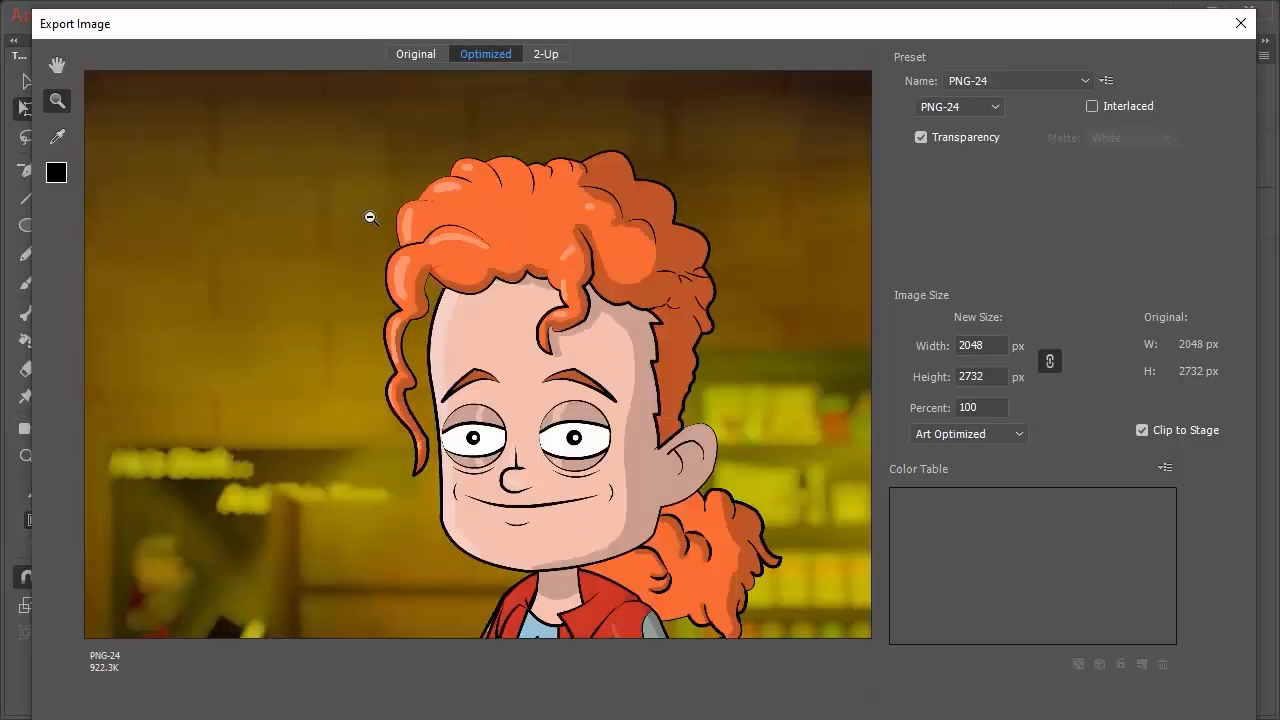
left_click(368, 218, "alt")
left_click(365, 222, "alt")
left_click(363, 225, "alt")
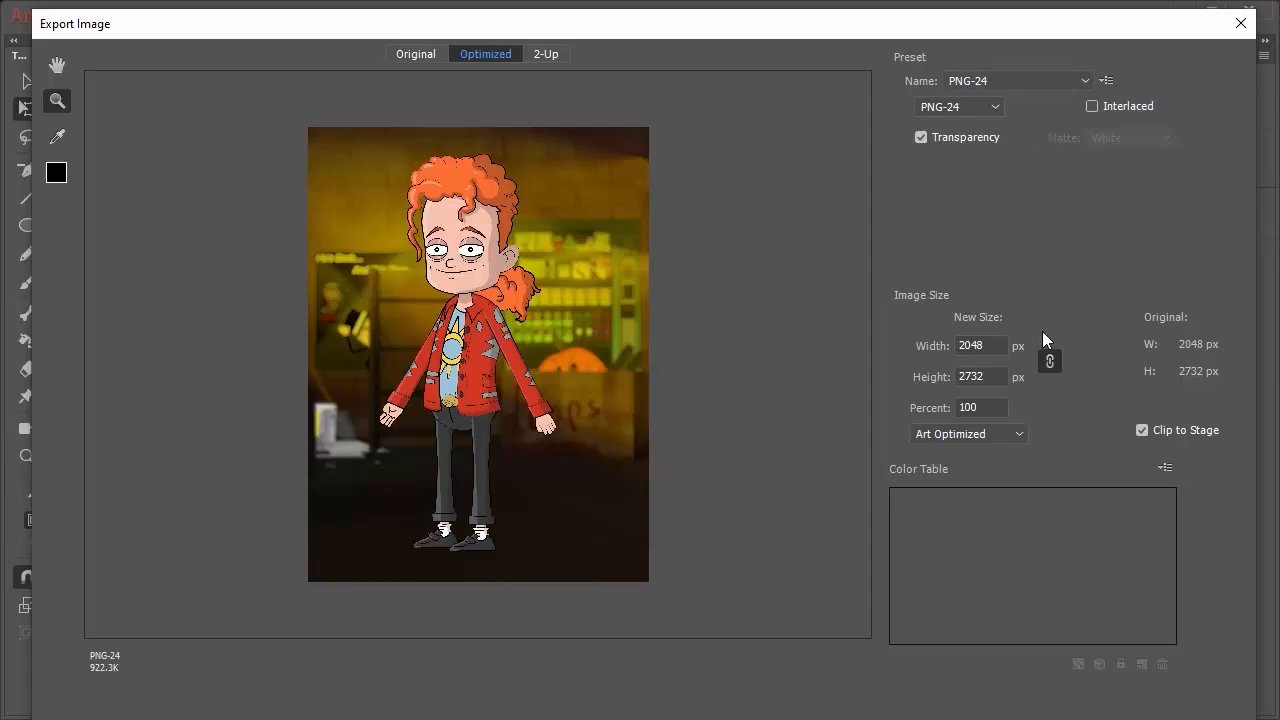
Export the composition as the PNG image 24_Chad_Vector_Animate_FINAL.png in the Exercise Files folder.
left_click_drag(1062, 24, 1020, 34)
left_click_drag(678, 34, 0, 322)
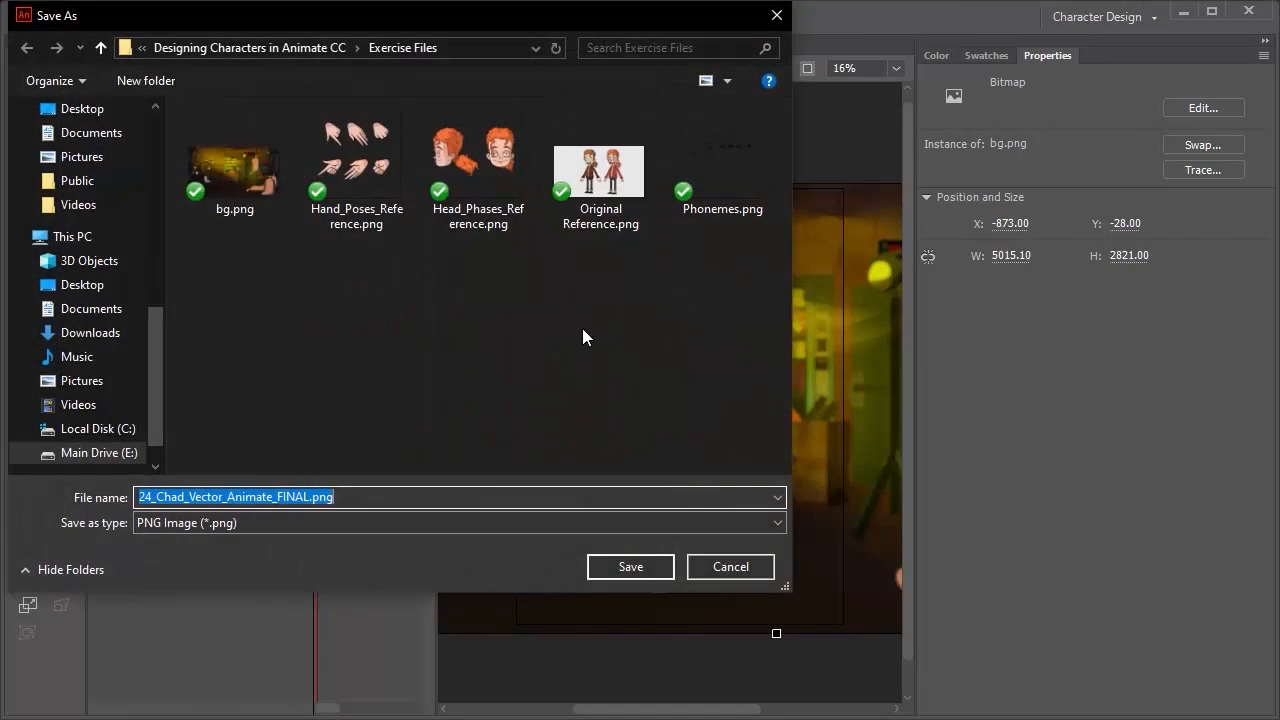
left_click(360, 496)
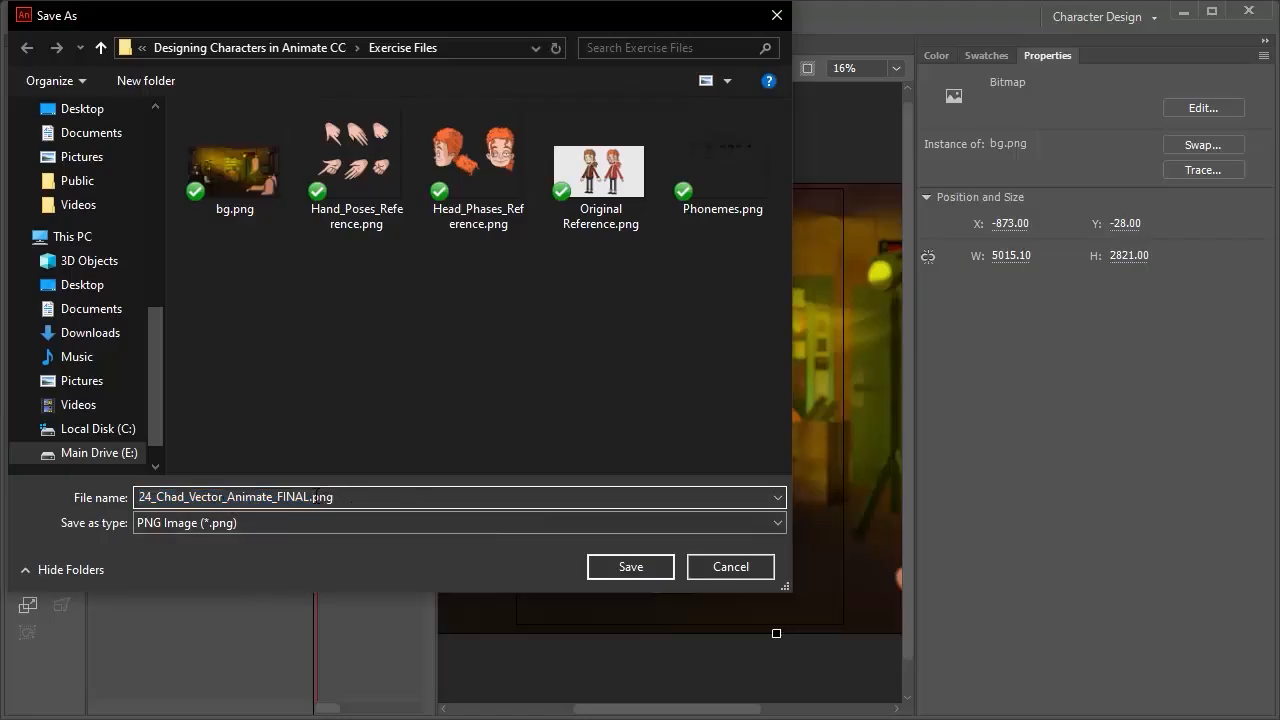
left_click(633, 572)
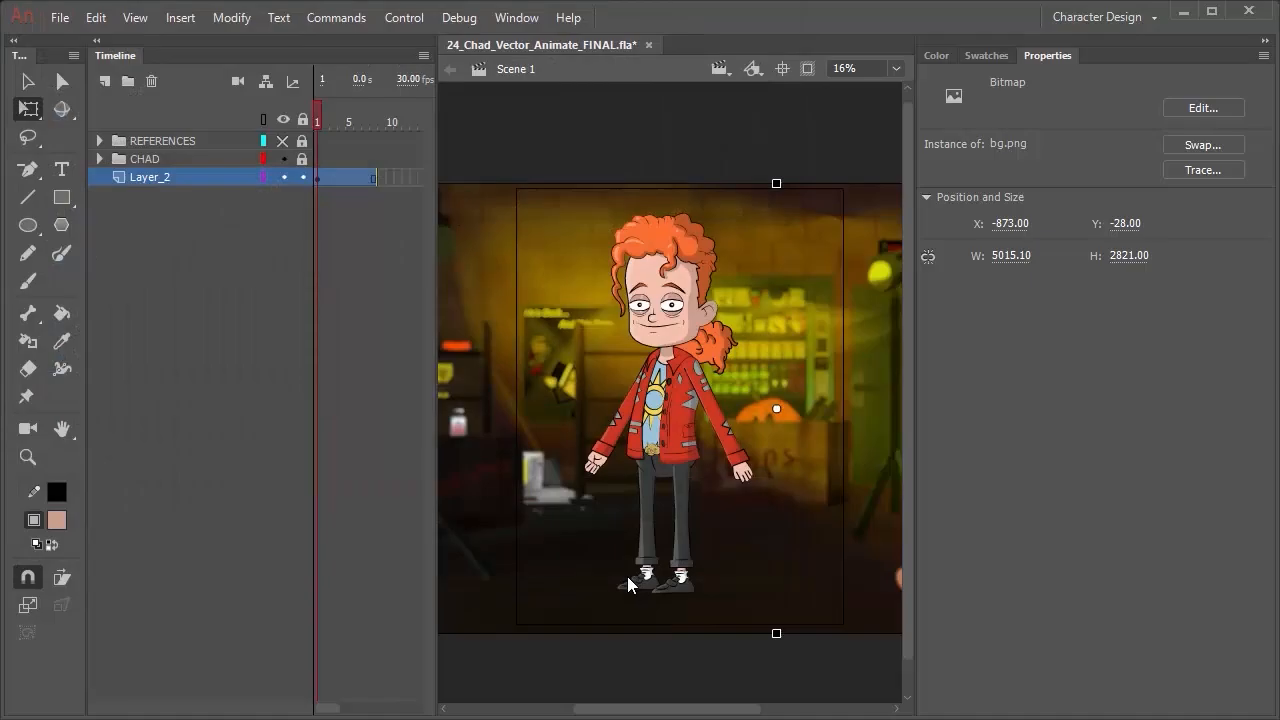